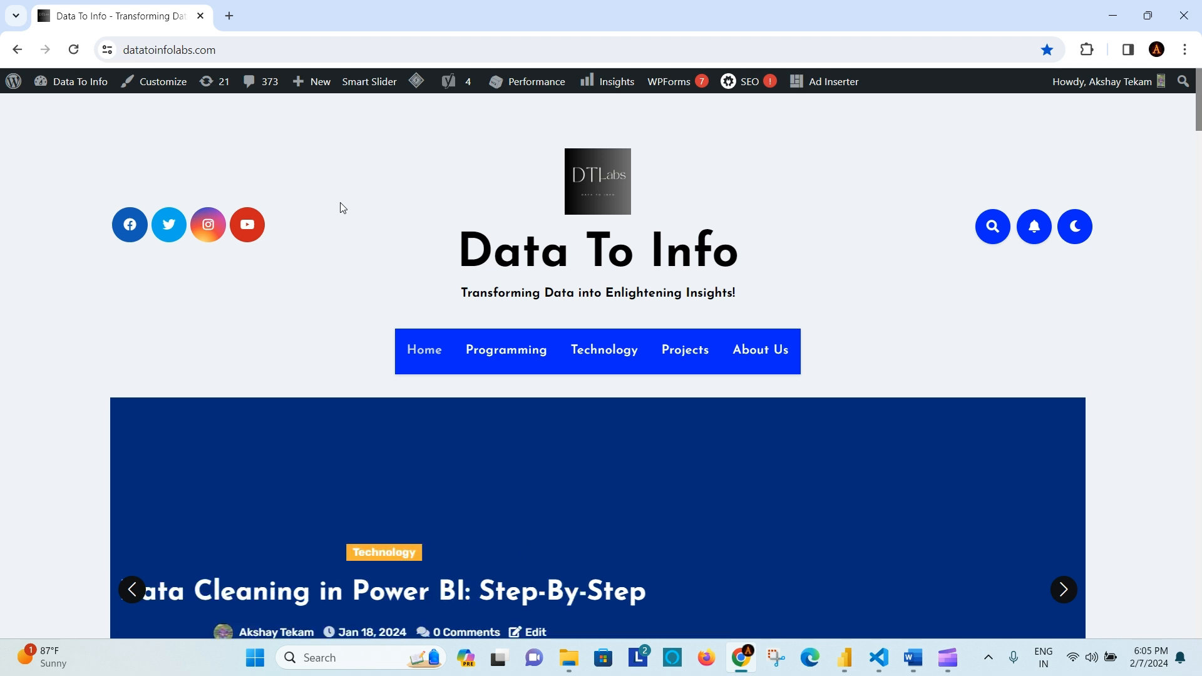
Step: Open the "Retail Sales Analysis In Power BI: End-to-End Project" article and look through its project flow and requirement gathering sections
left_click(260, 55)
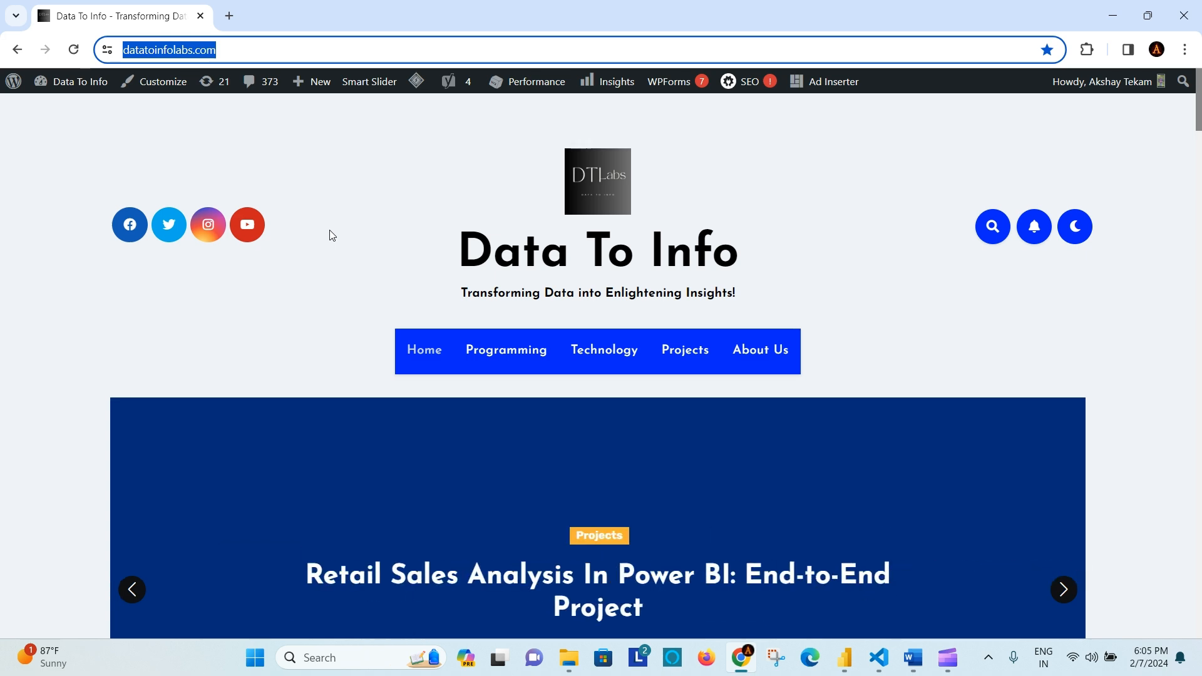
left_click(346, 231)
scroll(273, 291, "down", 3)
scroll(107, 408, "down", 10)
scroll(107, 408, "up", 5)
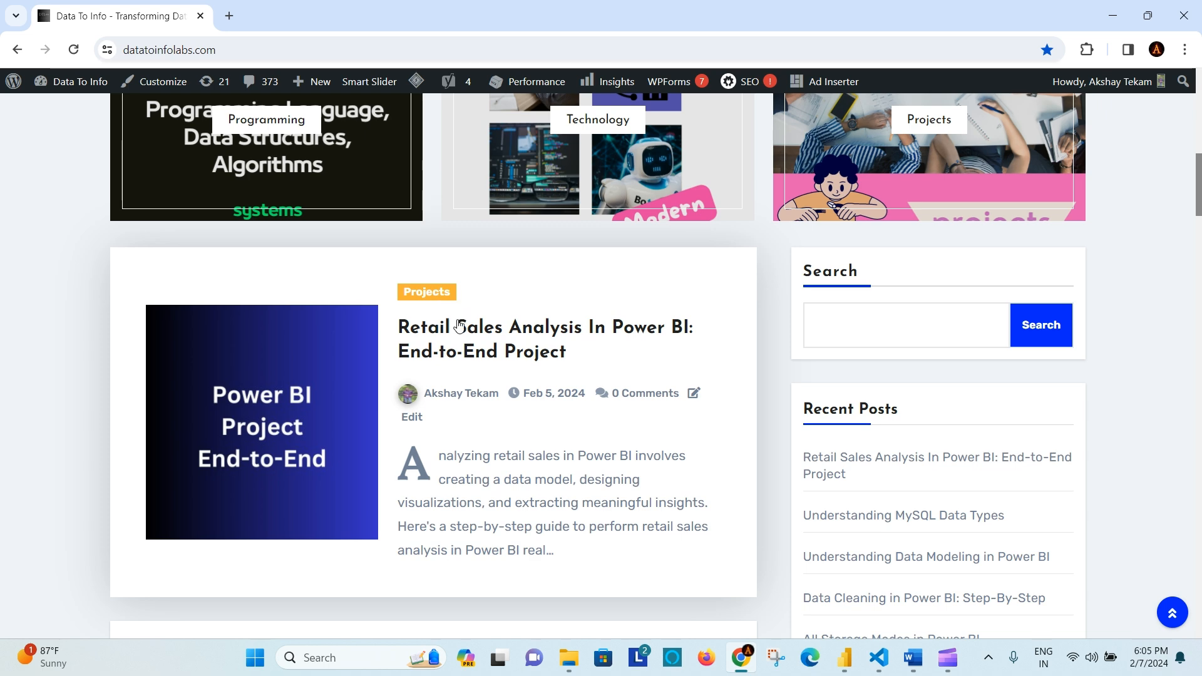
left_click(529, 337)
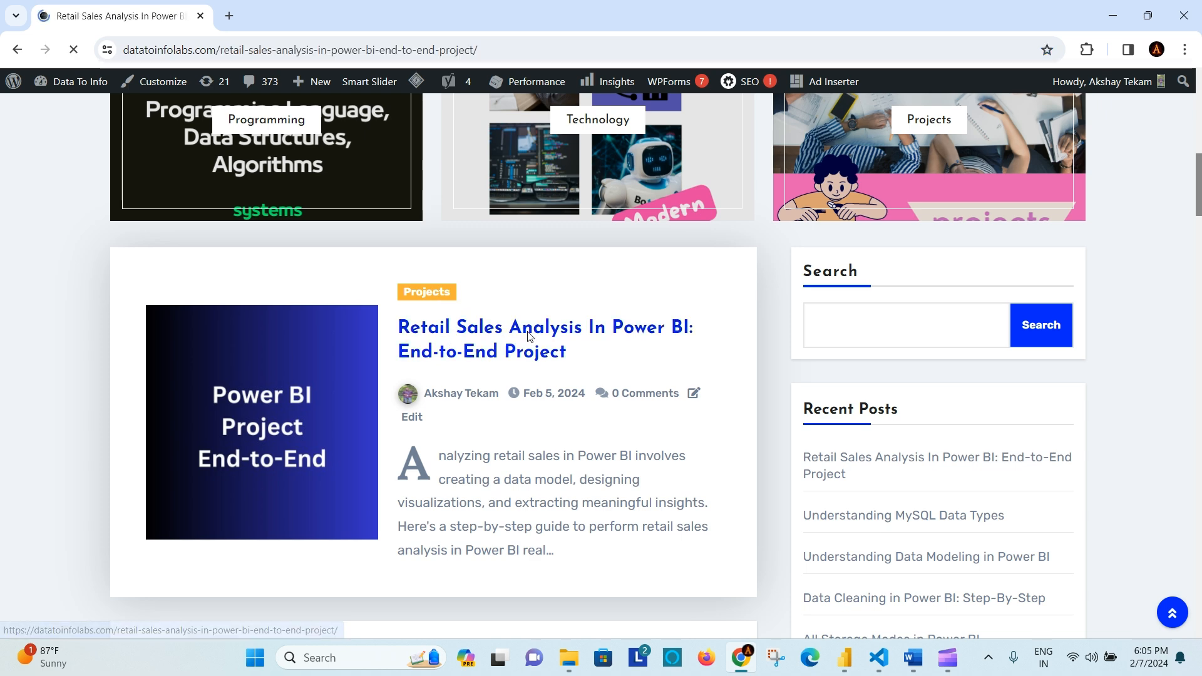
scroll(559, 325, "down", 15)
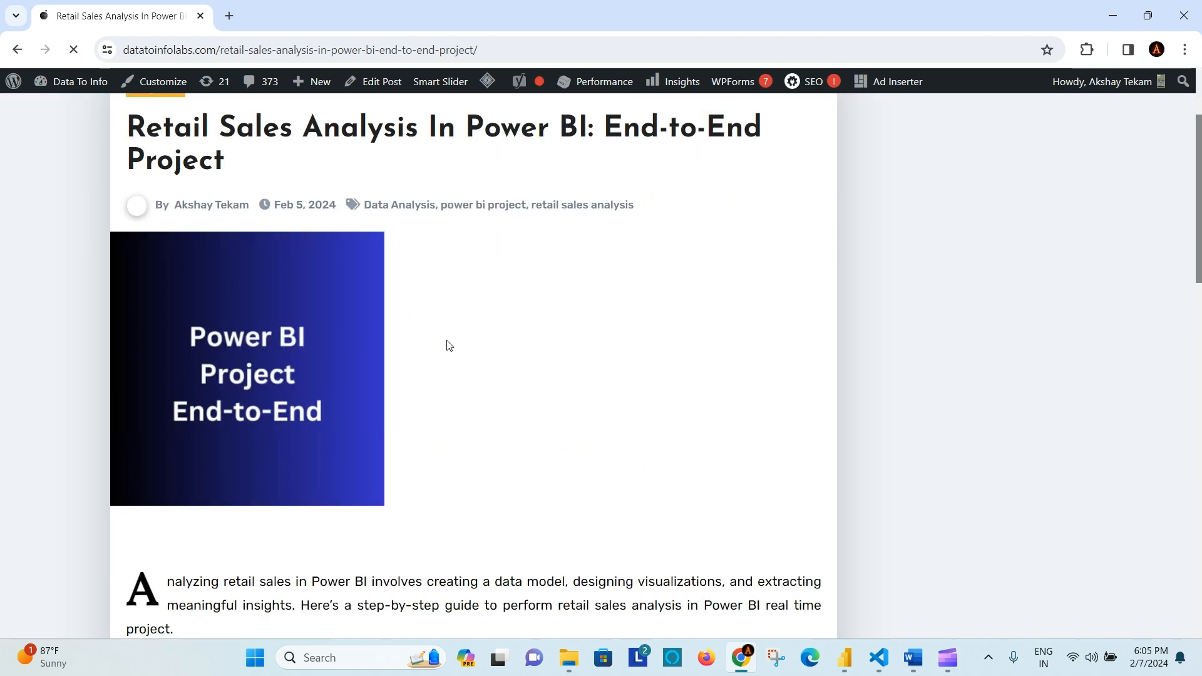
scroll(532, 337, "down", 6)
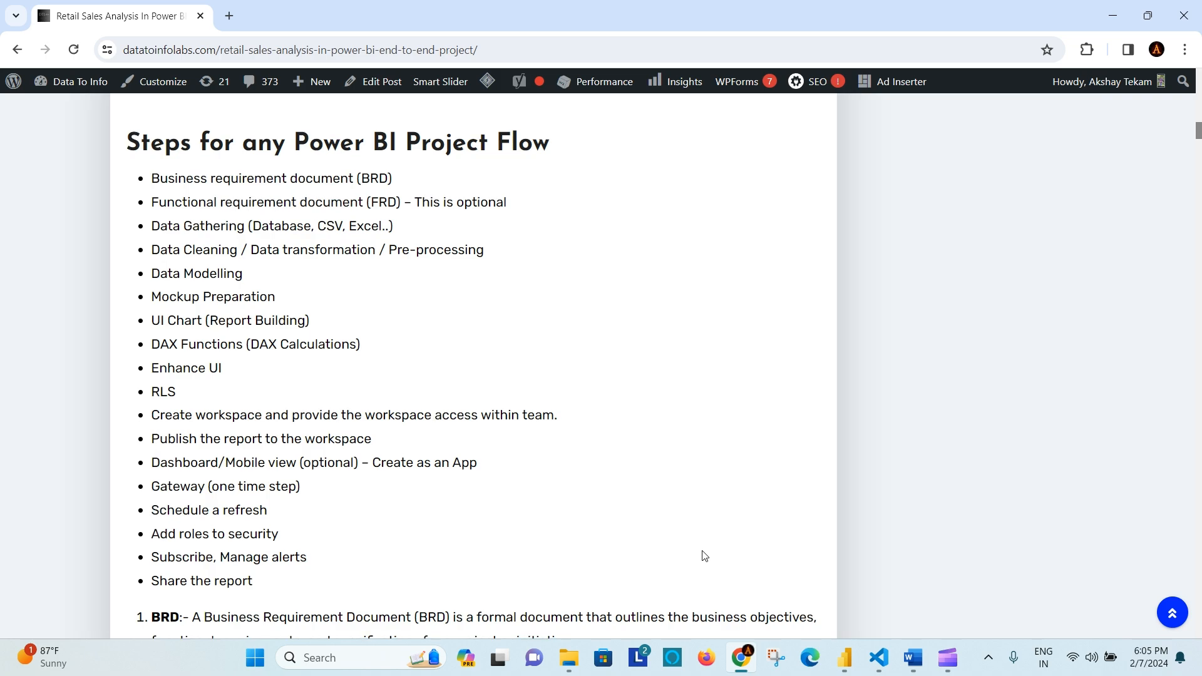
scroll(708, 545, "down", 13)
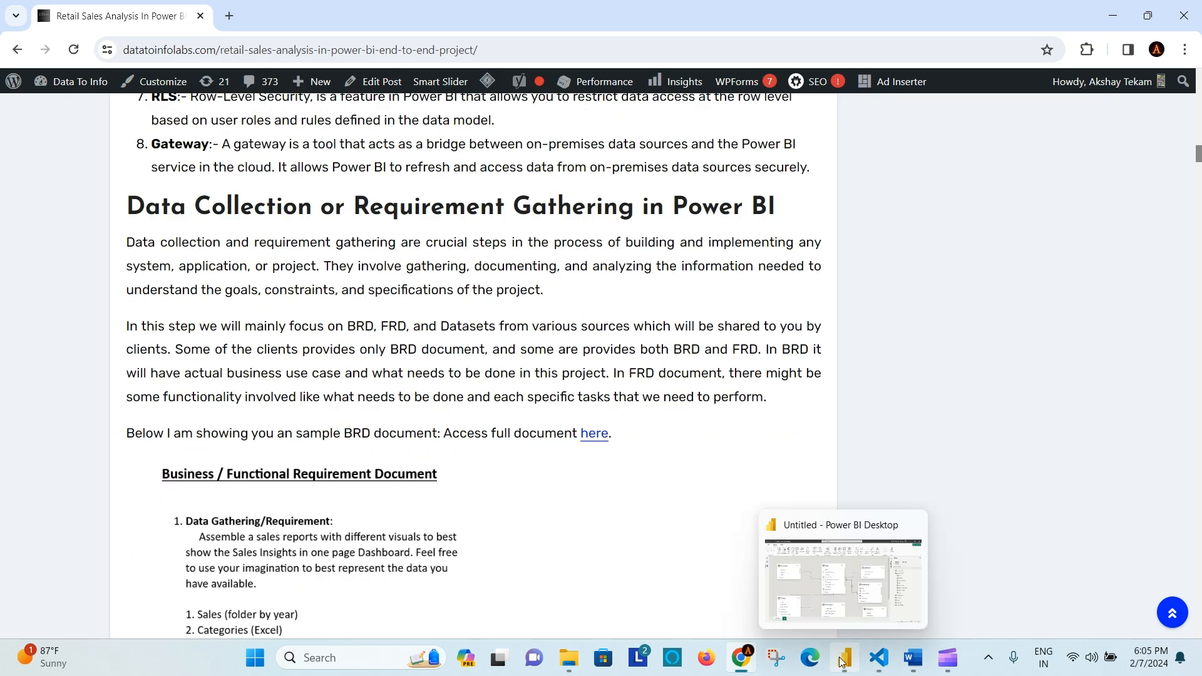
Step: Check the data model in Power BI Desktop and review the data collection and requirement gathering items in the Visual Studio Code project notes
left_click(844, 658)
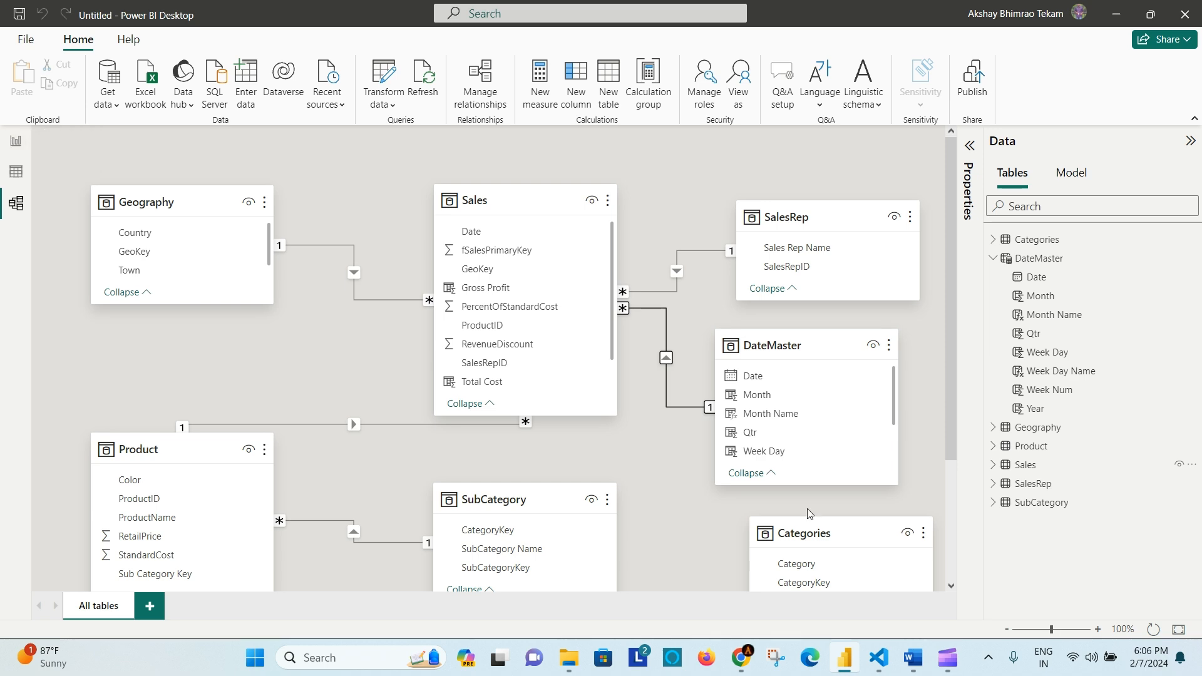
left_click(888, 662)
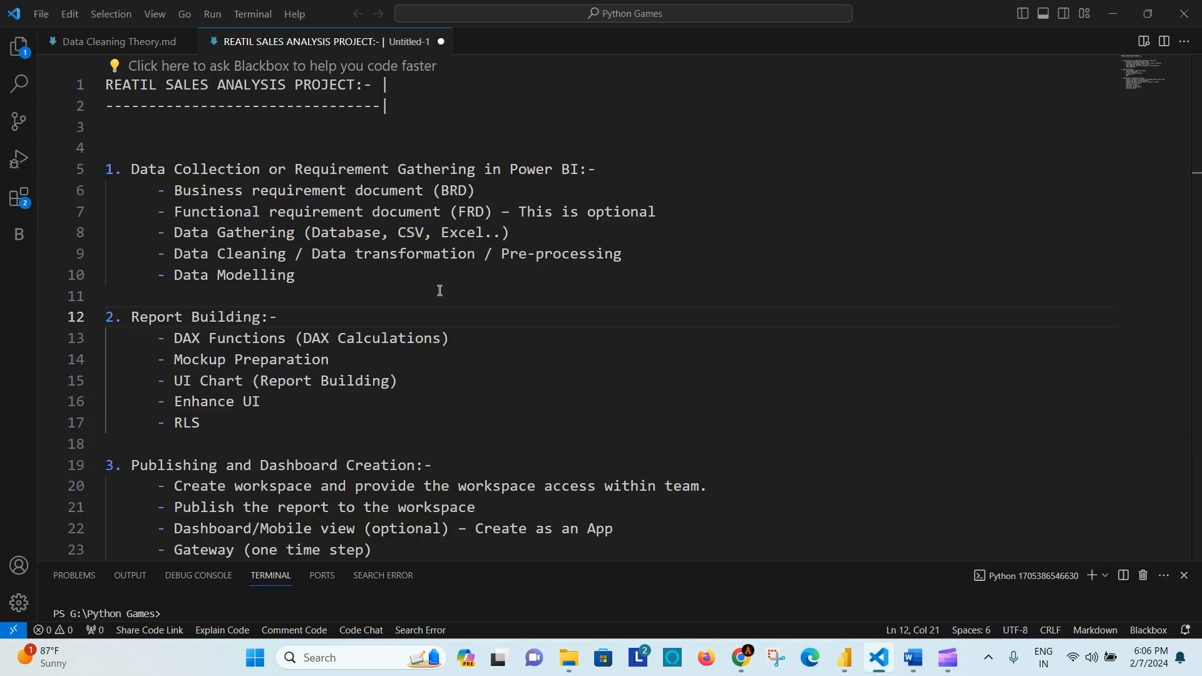
left_click(595, 171)
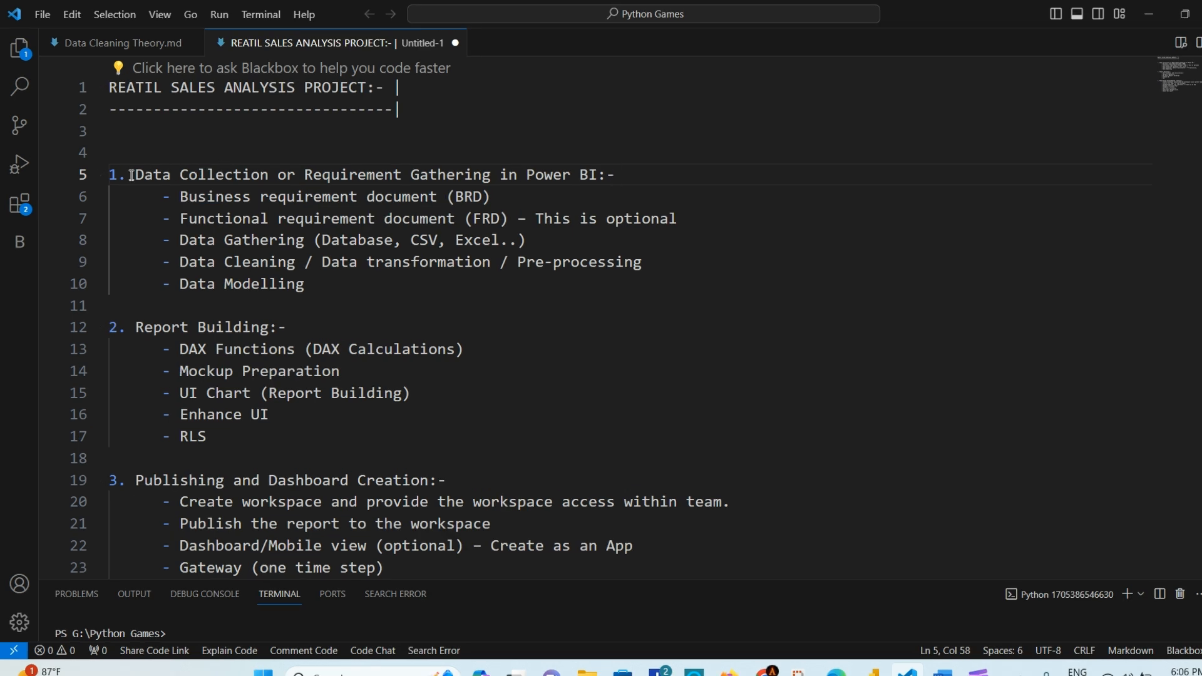
left_click_drag(132, 175, 376, 293)
left_click(375, 292)
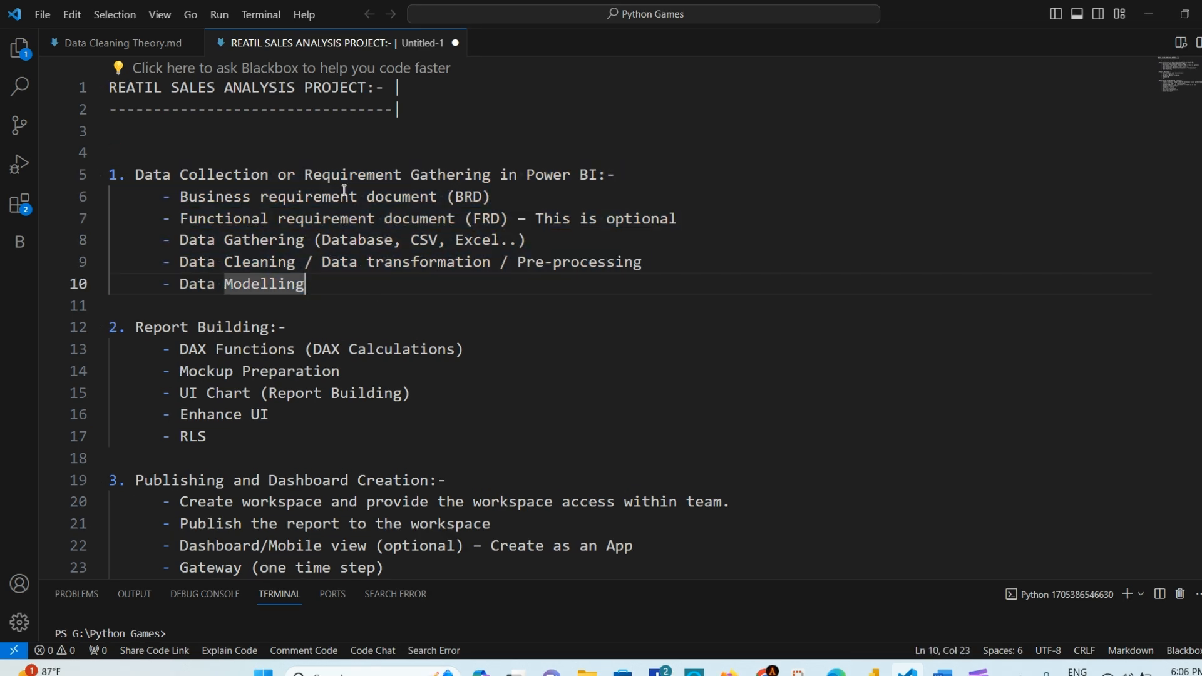
left_click_drag(180, 198, 547, 225)
left_click(551, 242)
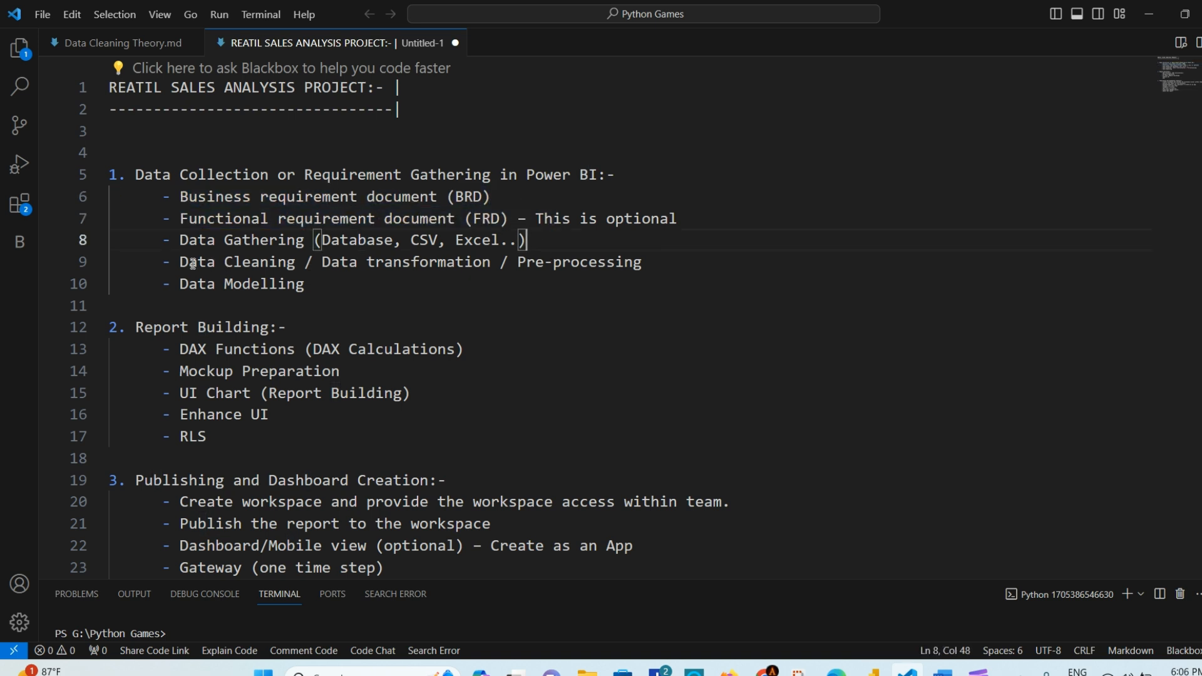
left_click_drag(181, 262, 665, 265)
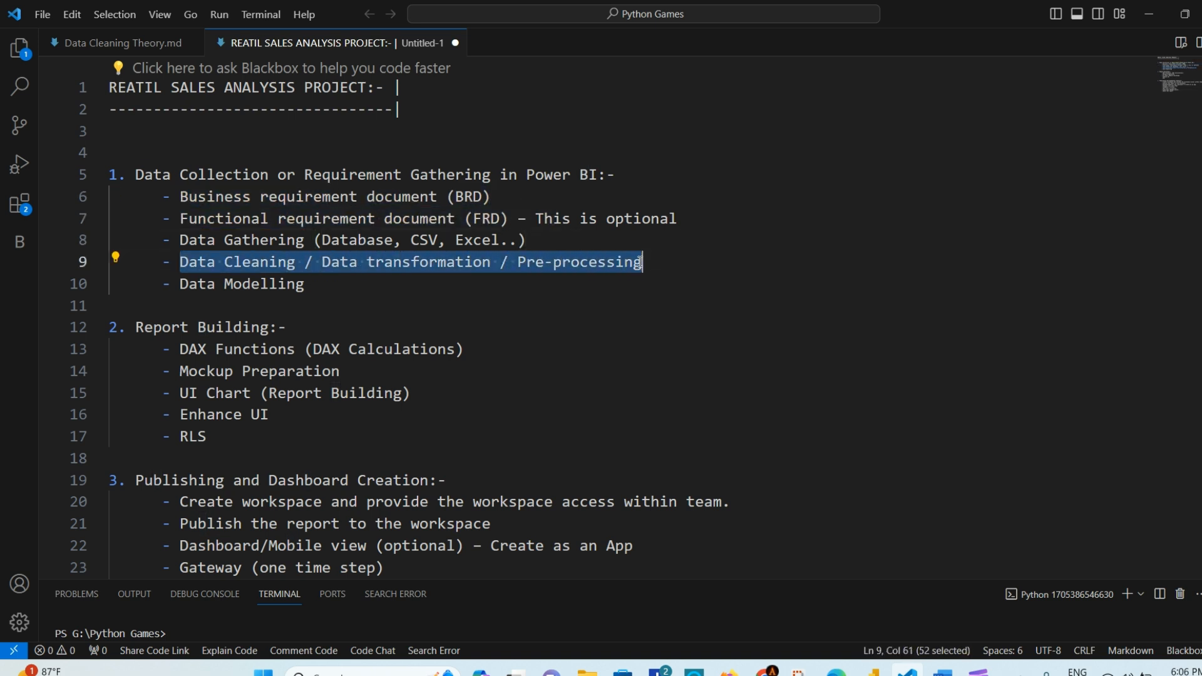
left_click(667, 268)
left_click_drag(325, 288, 181, 288)
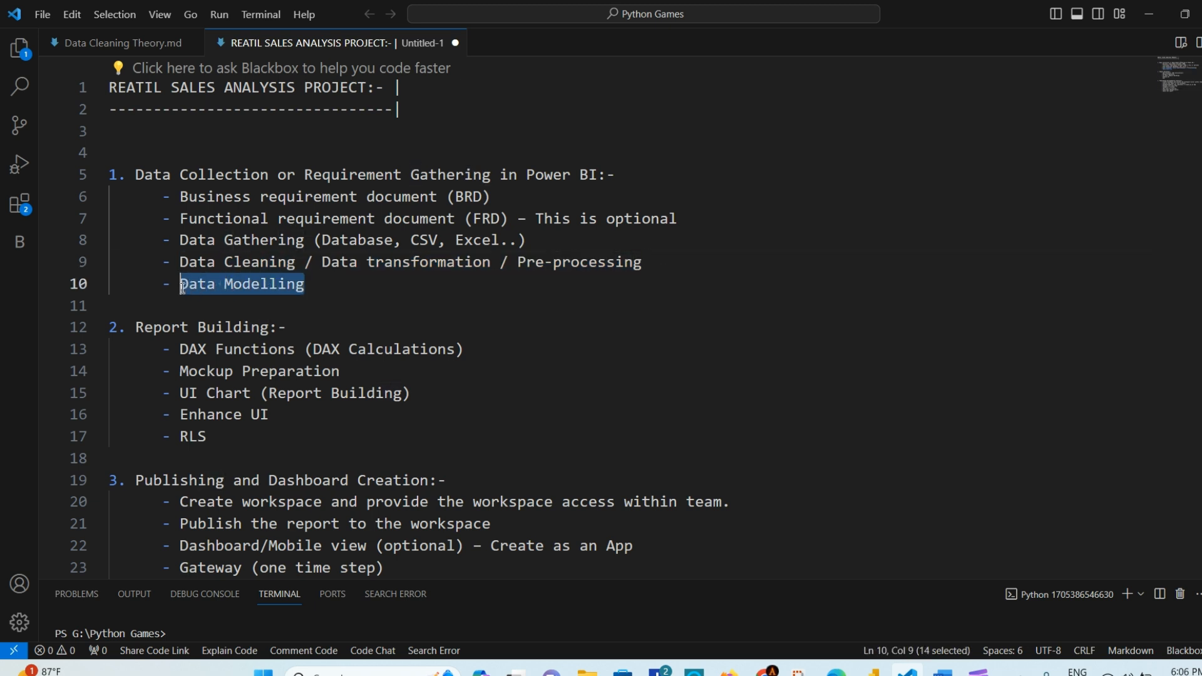
left_click(324, 281)
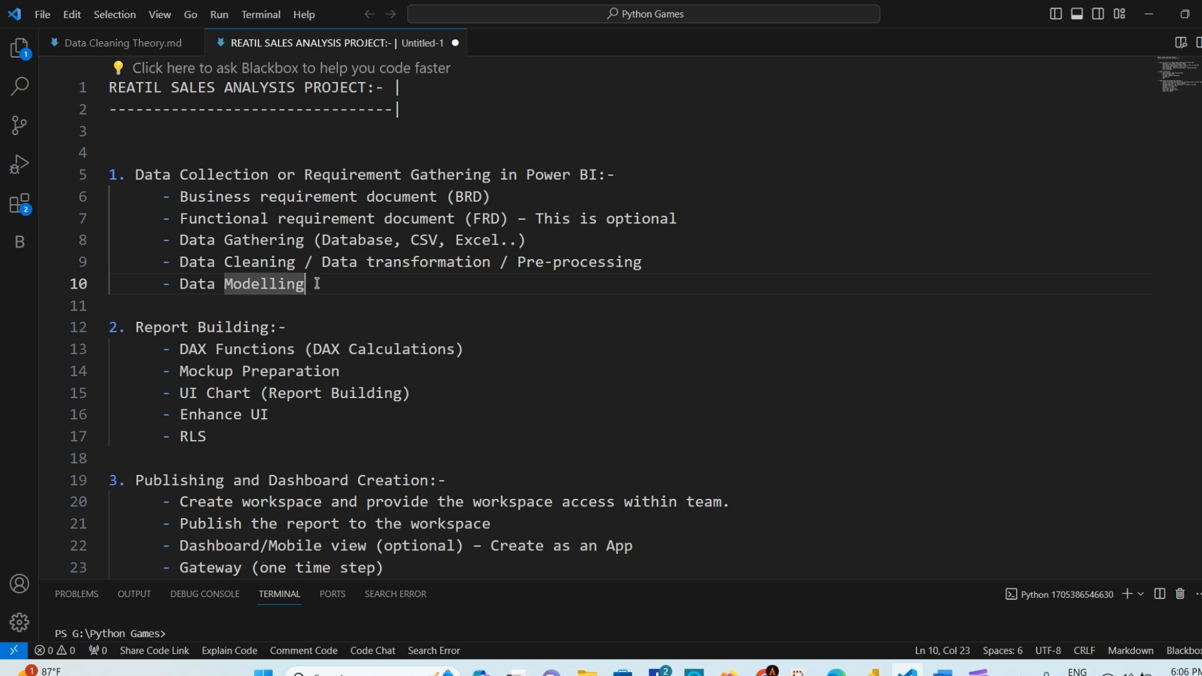
Step: Review the Report Building items in the project notes, focusing on Mockup Preparation
scroll(317, 284, "down", 1)
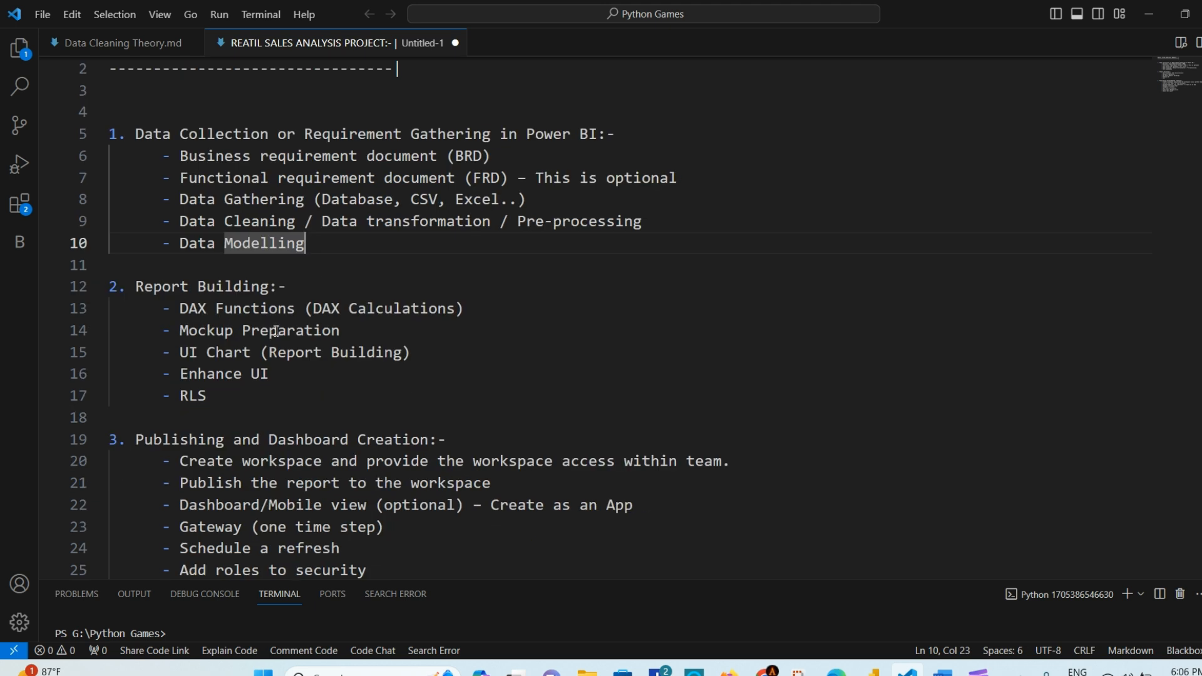
left_click_drag(213, 395, 98, 291)
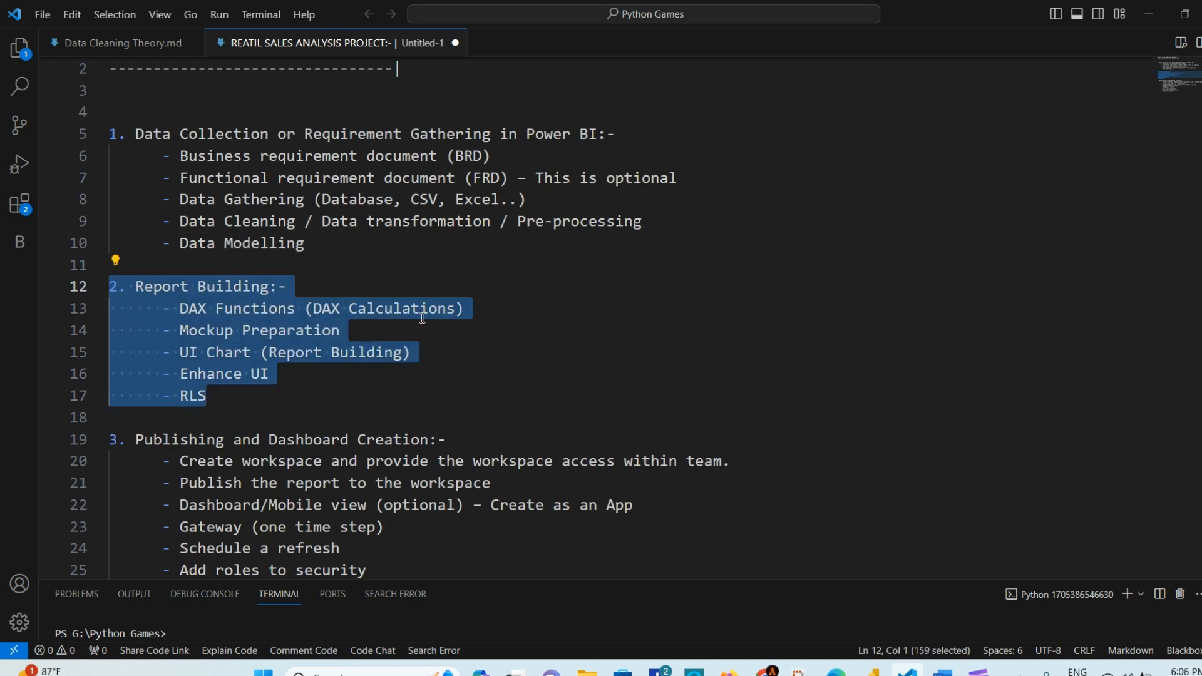
left_click(399, 332)
left_click(312, 290)
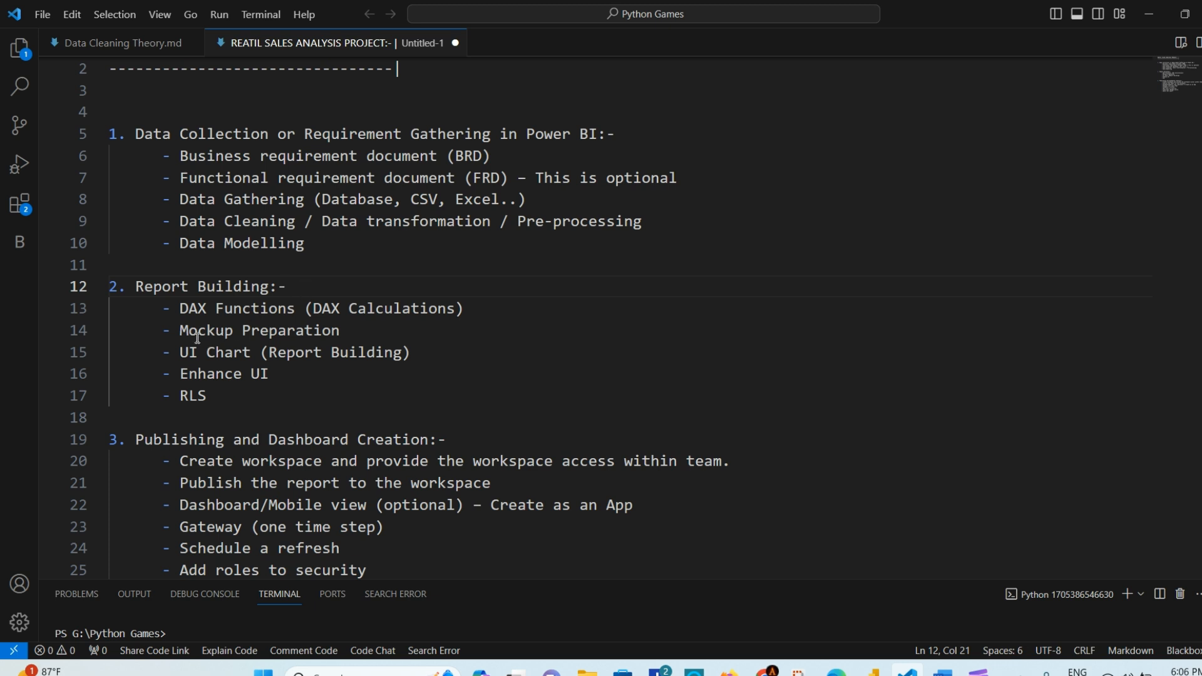
left_click_drag(181, 330, 375, 331)
left_click(375, 331)
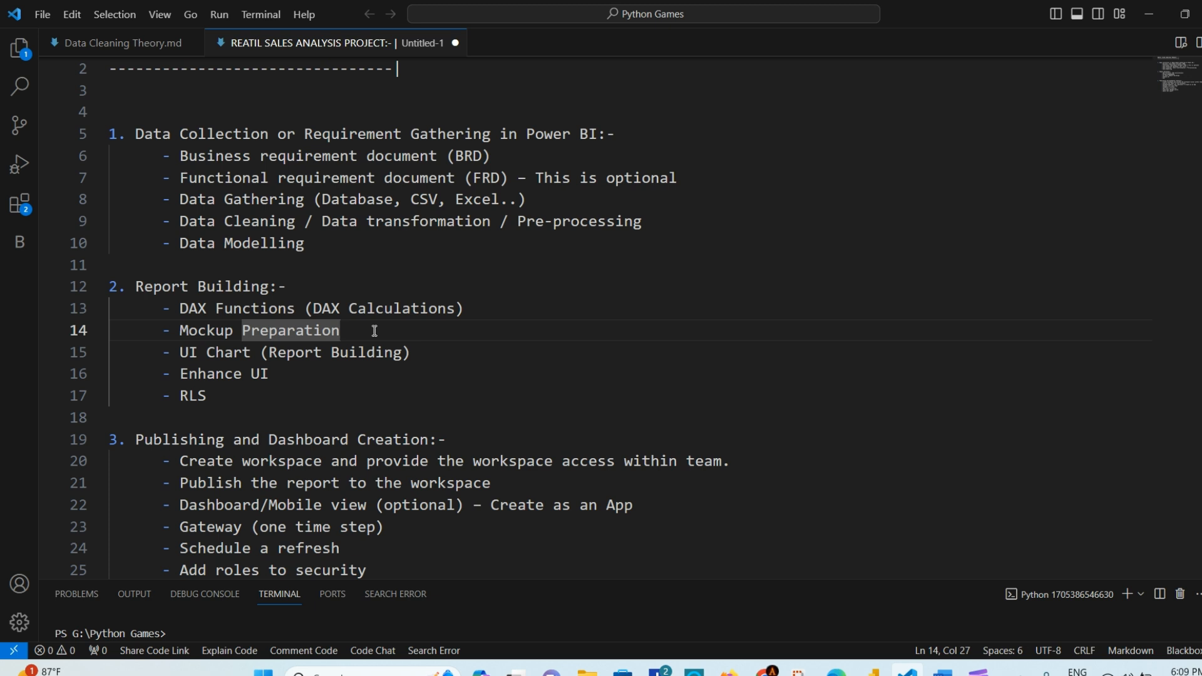
left_click(335, 370)
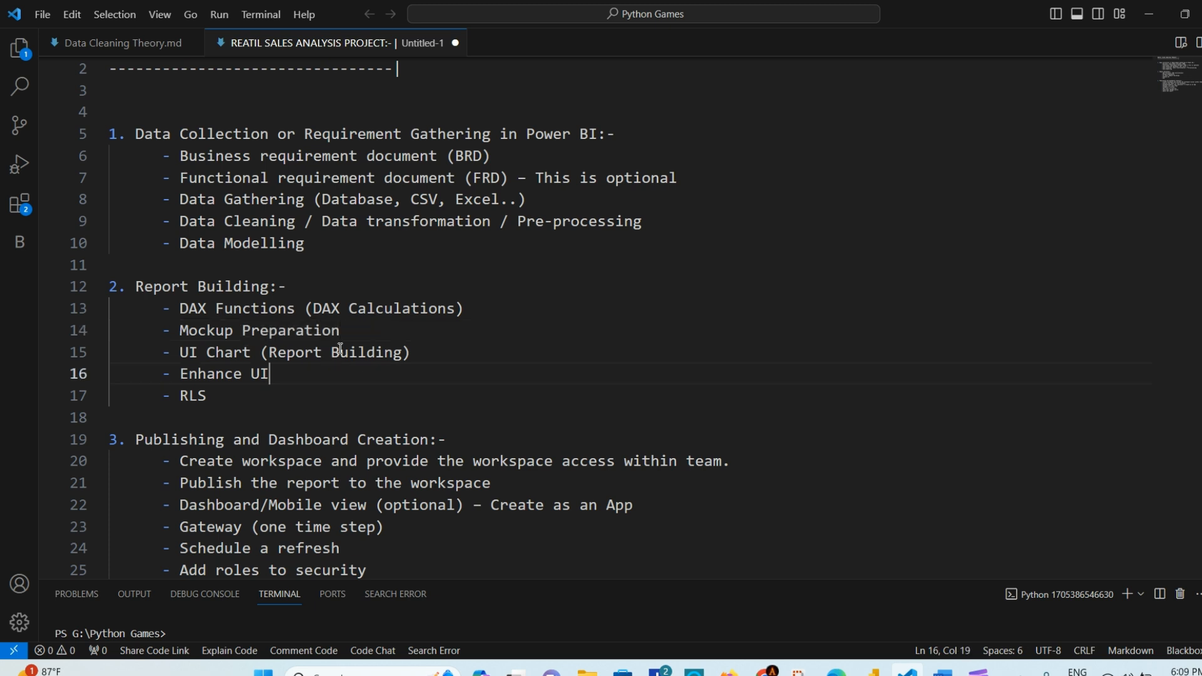
left_click_drag(348, 332, 180, 333)
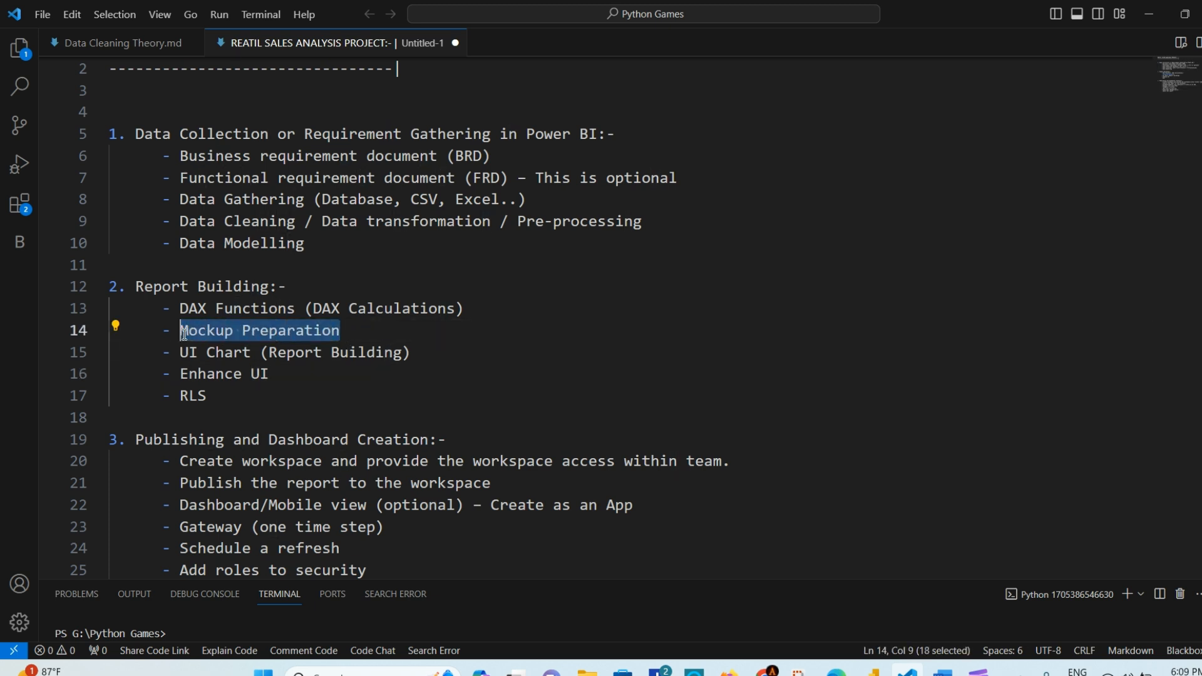
left_click(355, 331)
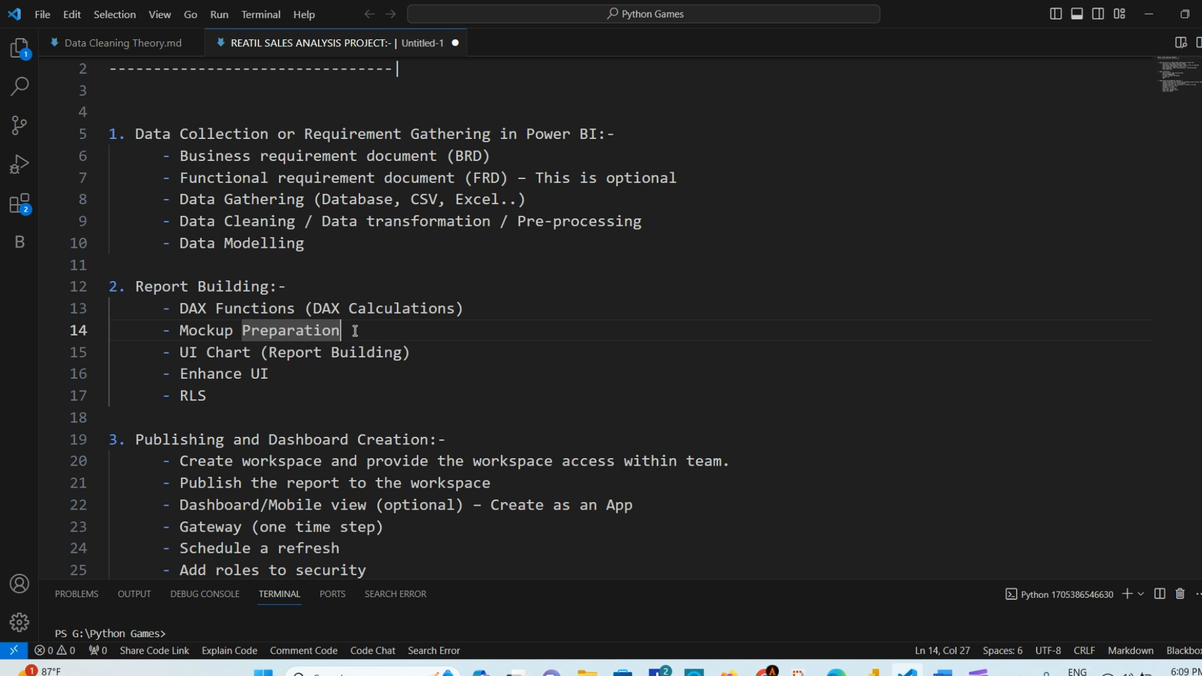
left_click(486, 316)
left_click(465, 330)
left_click(454, 349)
left_click(441, 337)
left_click(447, 344)
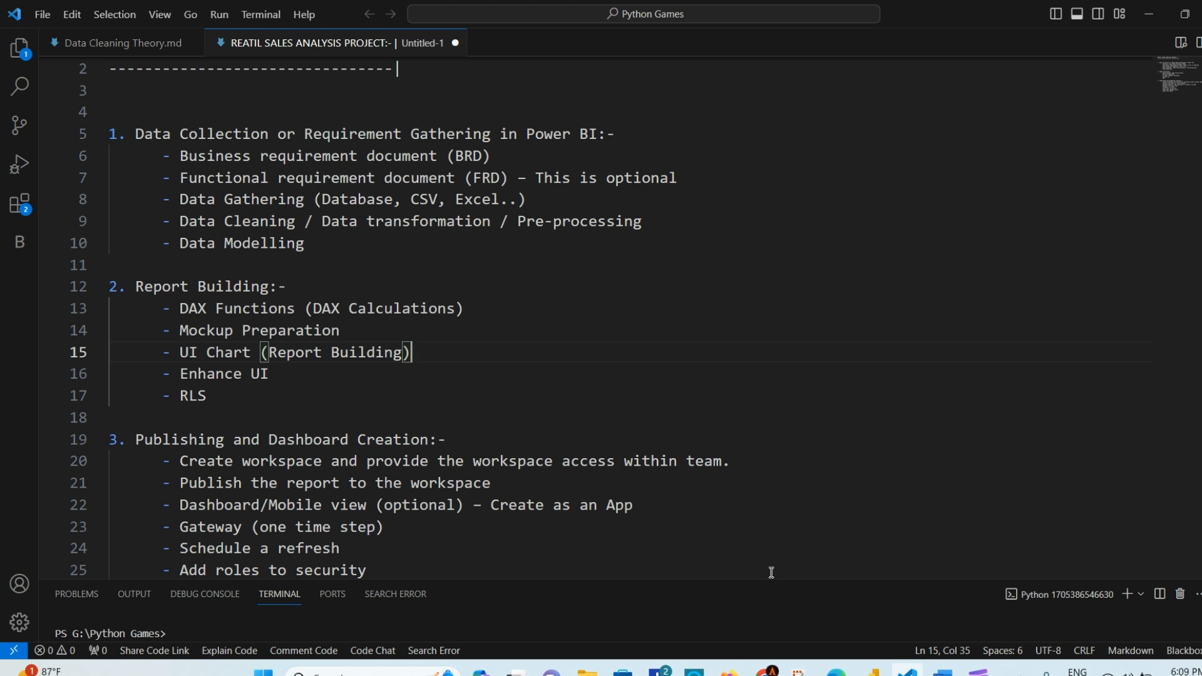
Step: Switch to PowerPoint and create a blank presentation
left_click(382, 674)
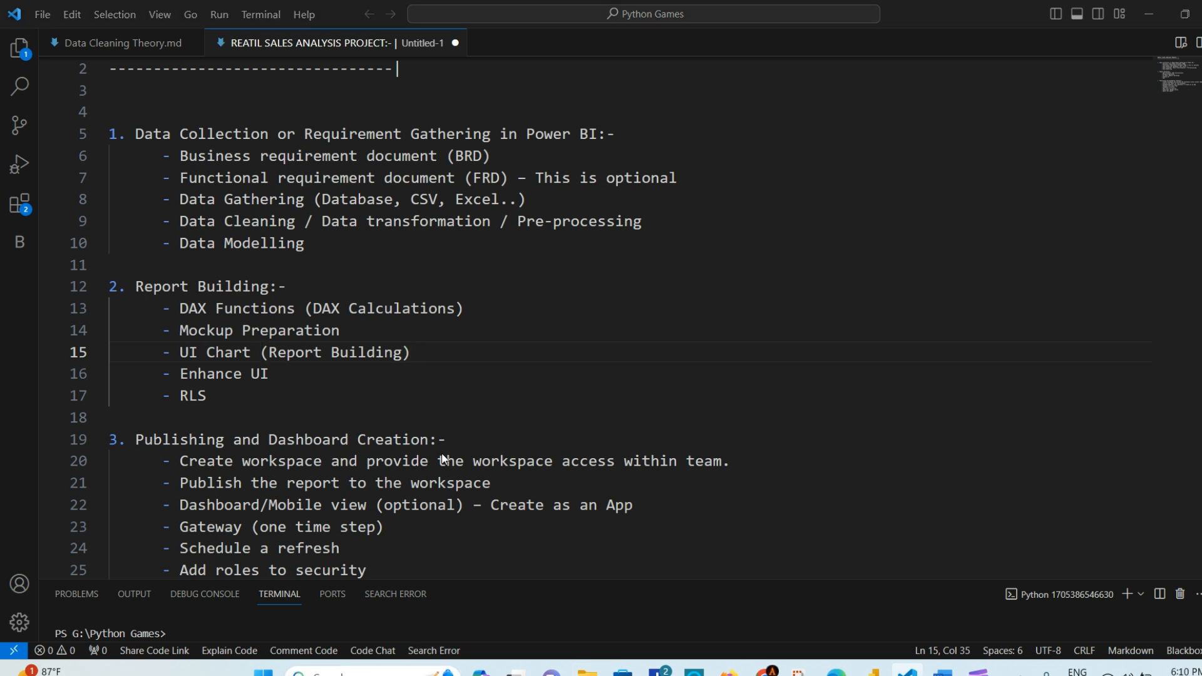
left_click(370, 132)
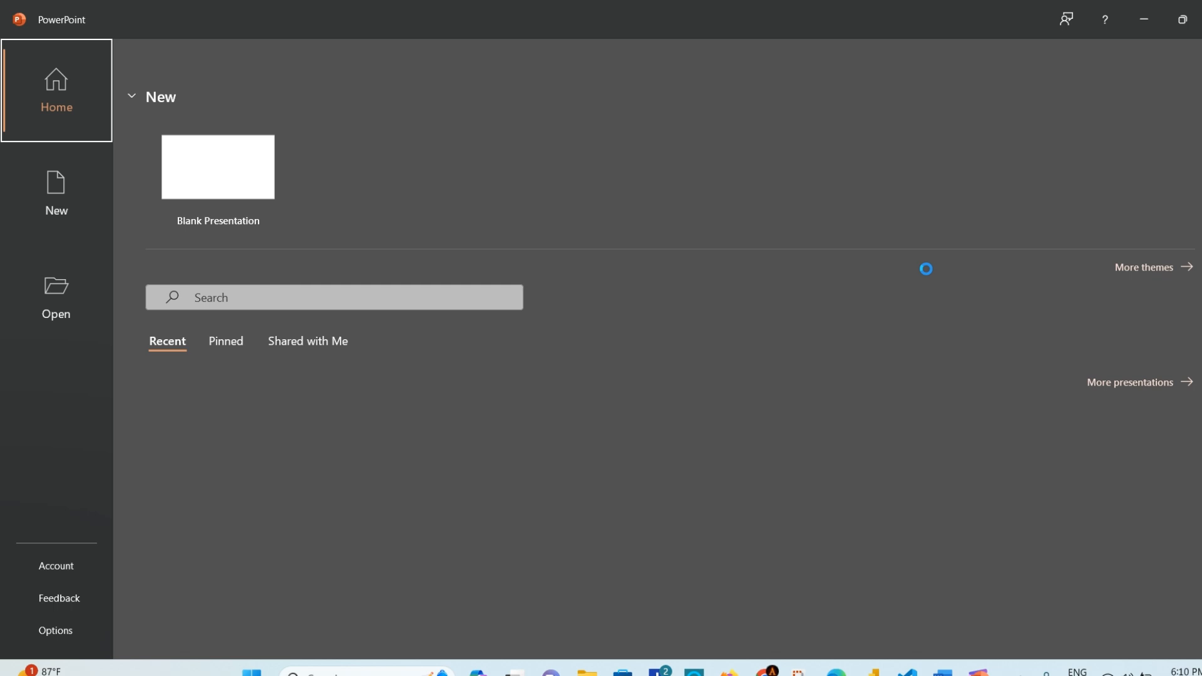
left_click(227, 173)
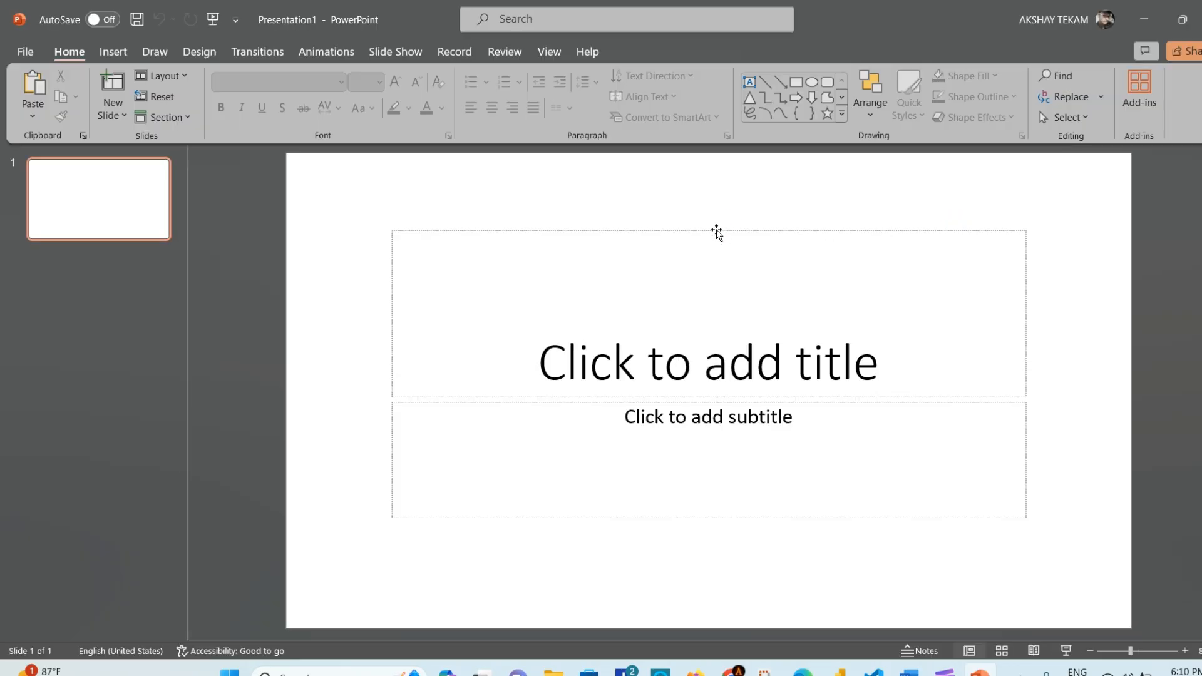
Step: Delete the title and subtitle placeholders from the first slide
left_click(718, 232)
key("Delete")
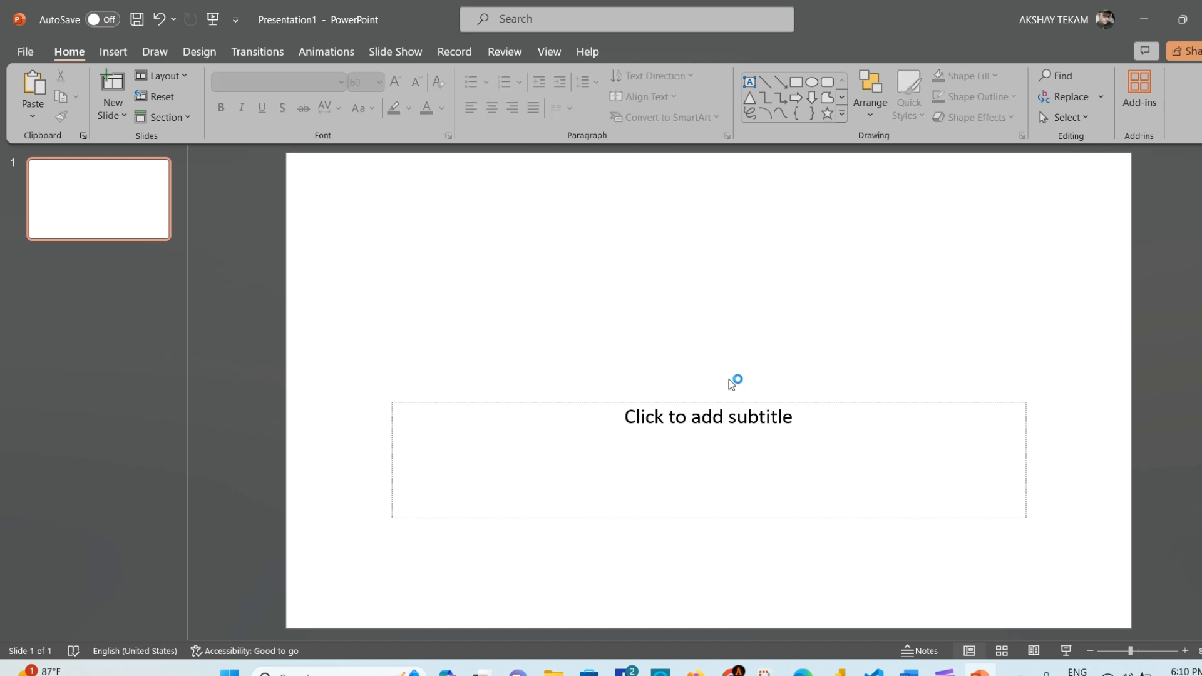
left_click(634, 402)
key("Delete")
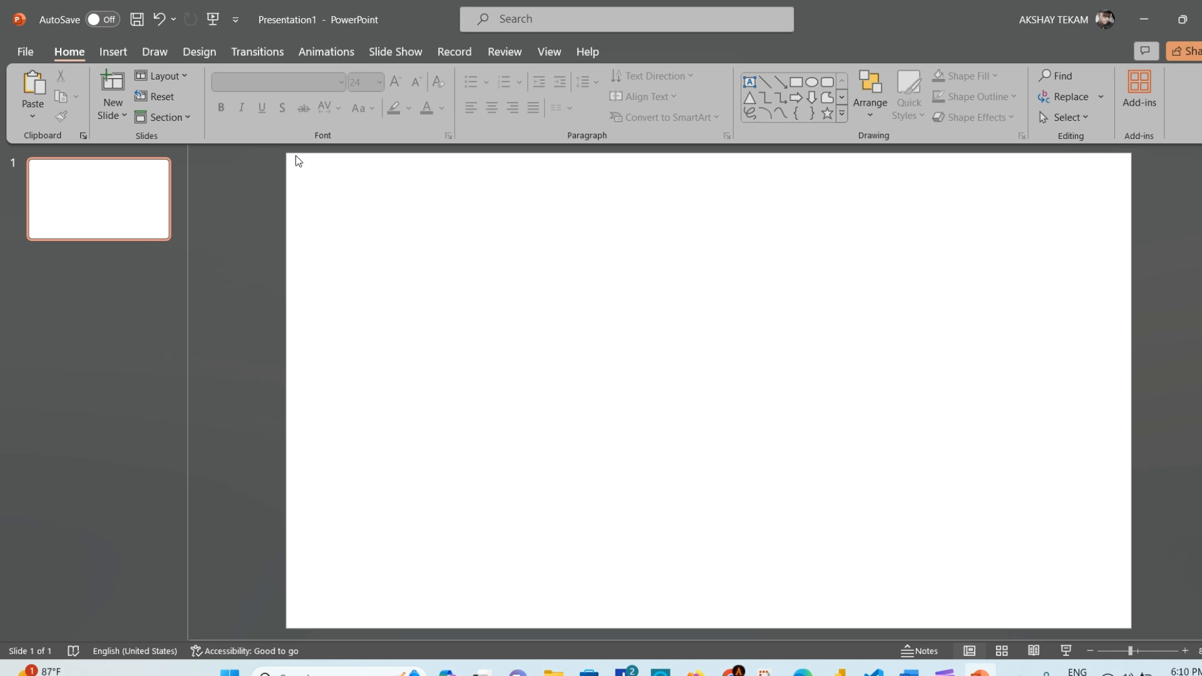
Step: Draw a thin rectangle across nearly the full width of the slide along its upper edge as a header bar
left_click(114, 50)
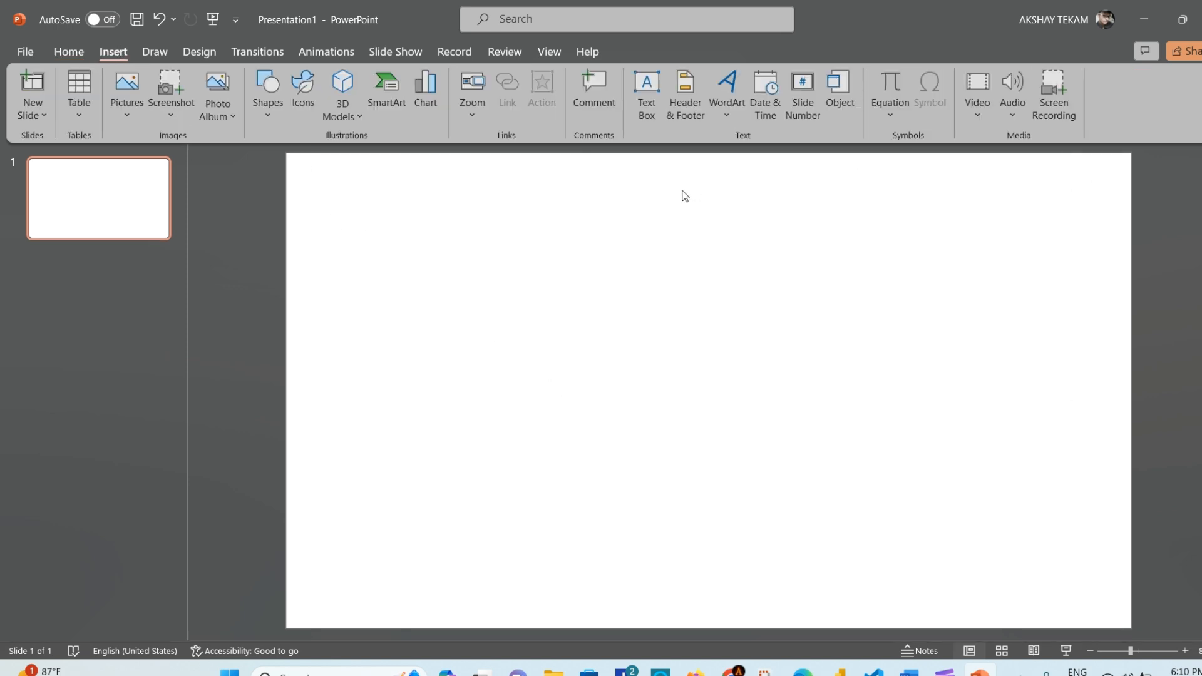
left_click(262, 115)
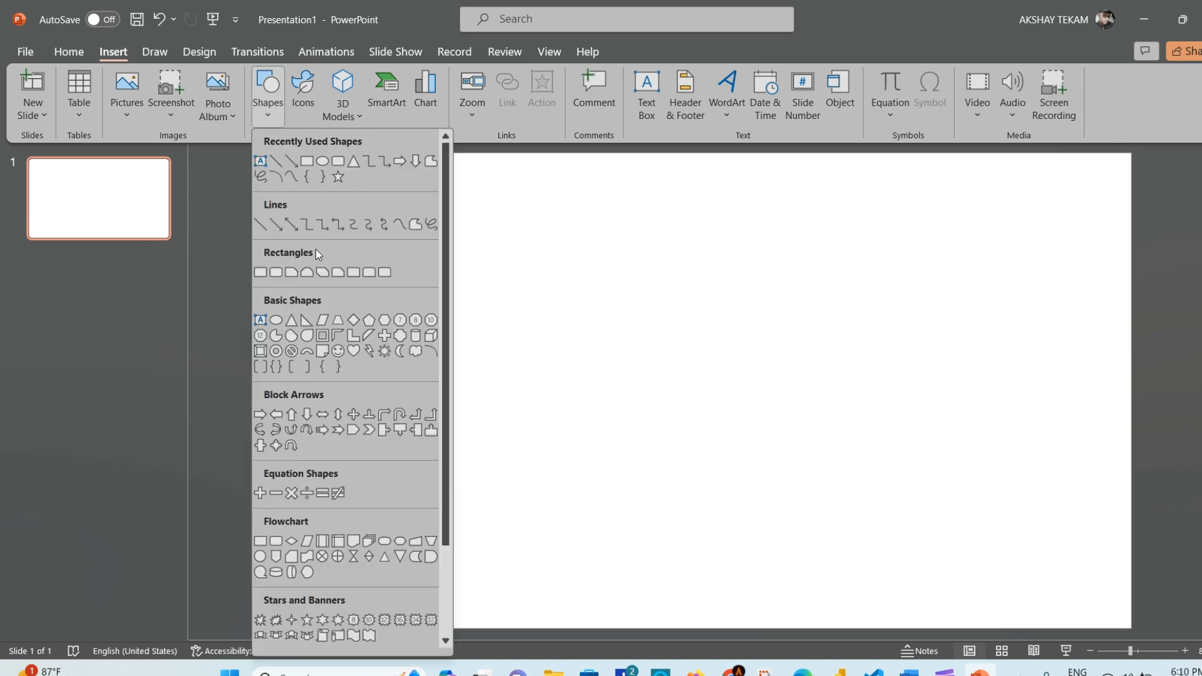
left_click(307, 162)
left_click_drag(292, 157, 1126, 186)
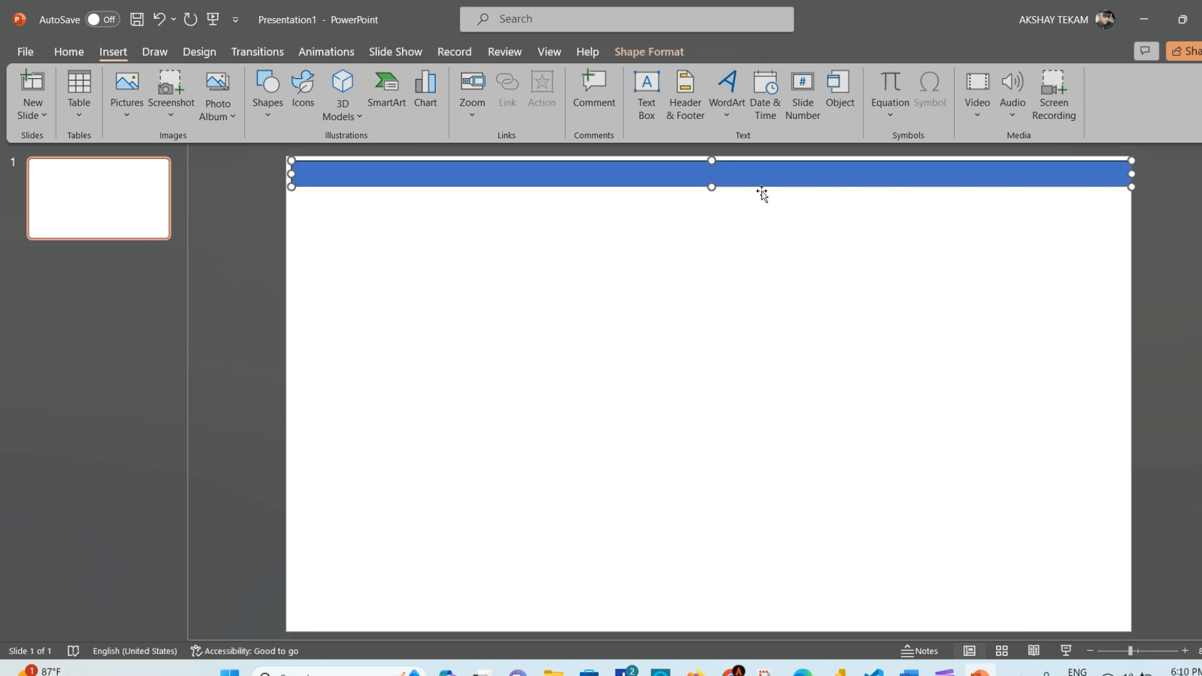
Step: Add a text box spanning the blue header bar with the title "Retail Sales Analysis Report"
left_click(107, 57)
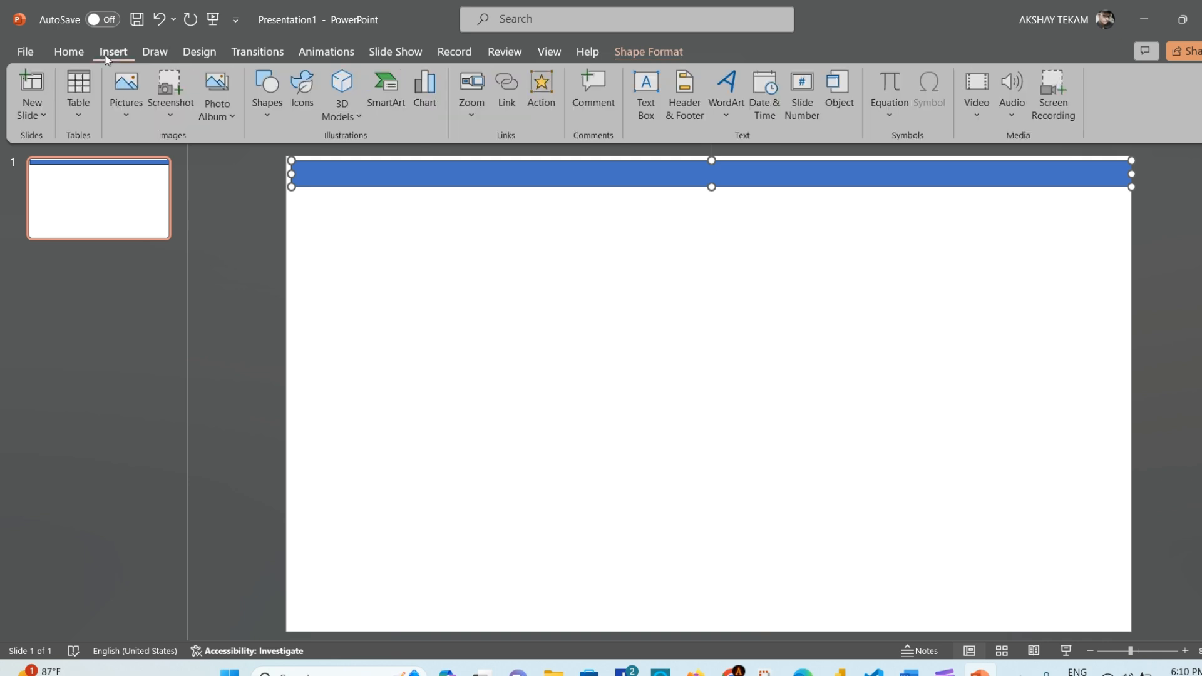
left_click(649, 106)
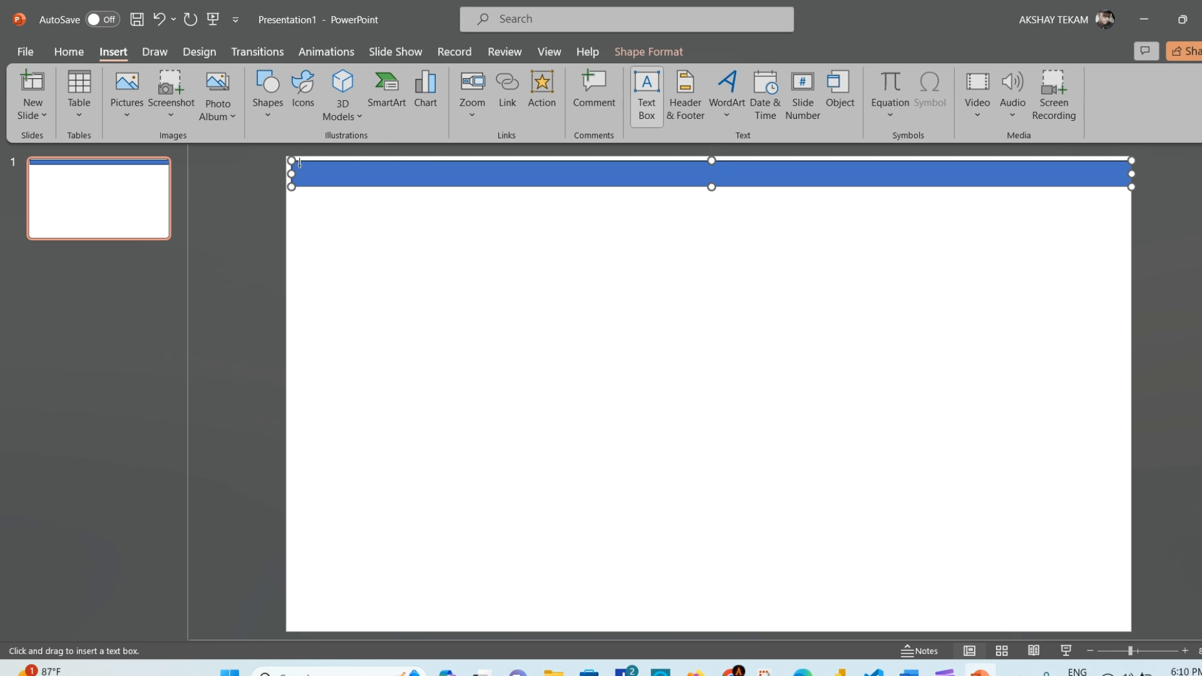
left_click_drag(297, 165, 1124, 184)
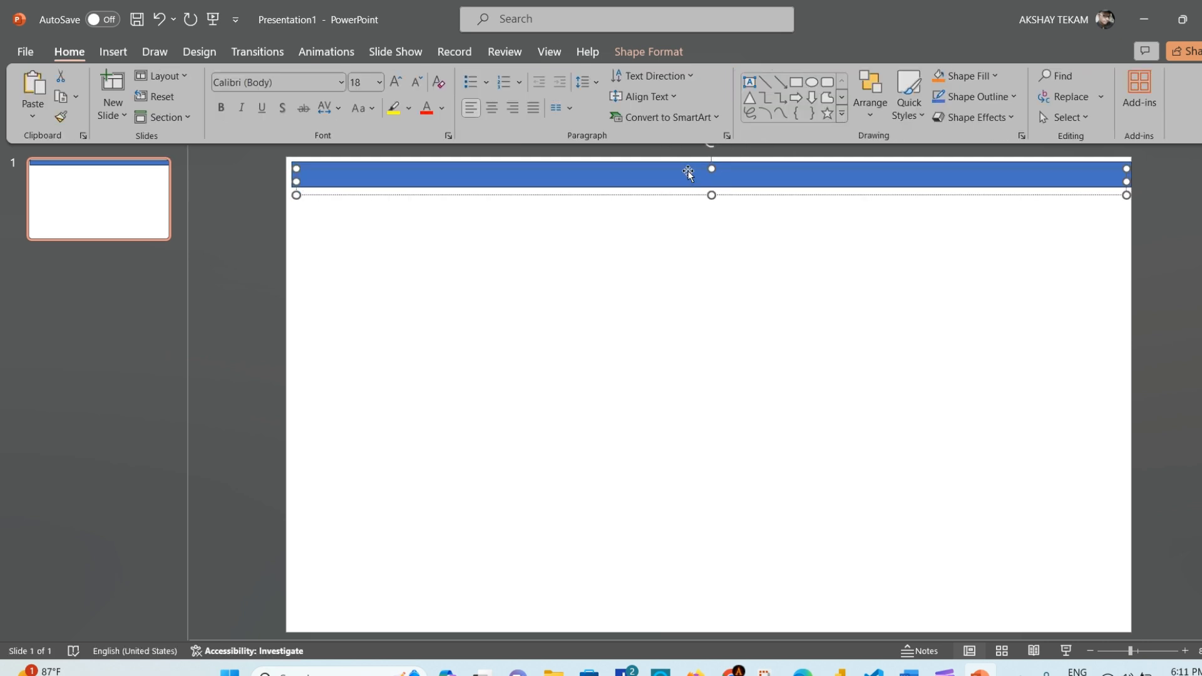
left_click(690, 163)
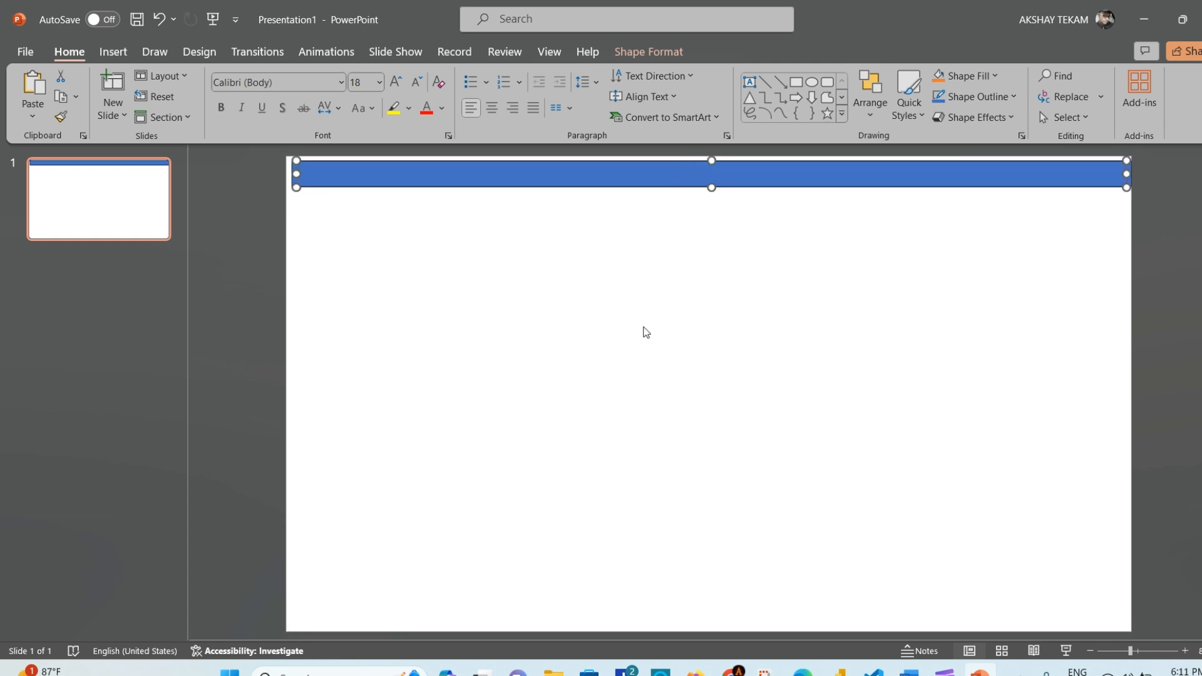
type("Retail Sales ")
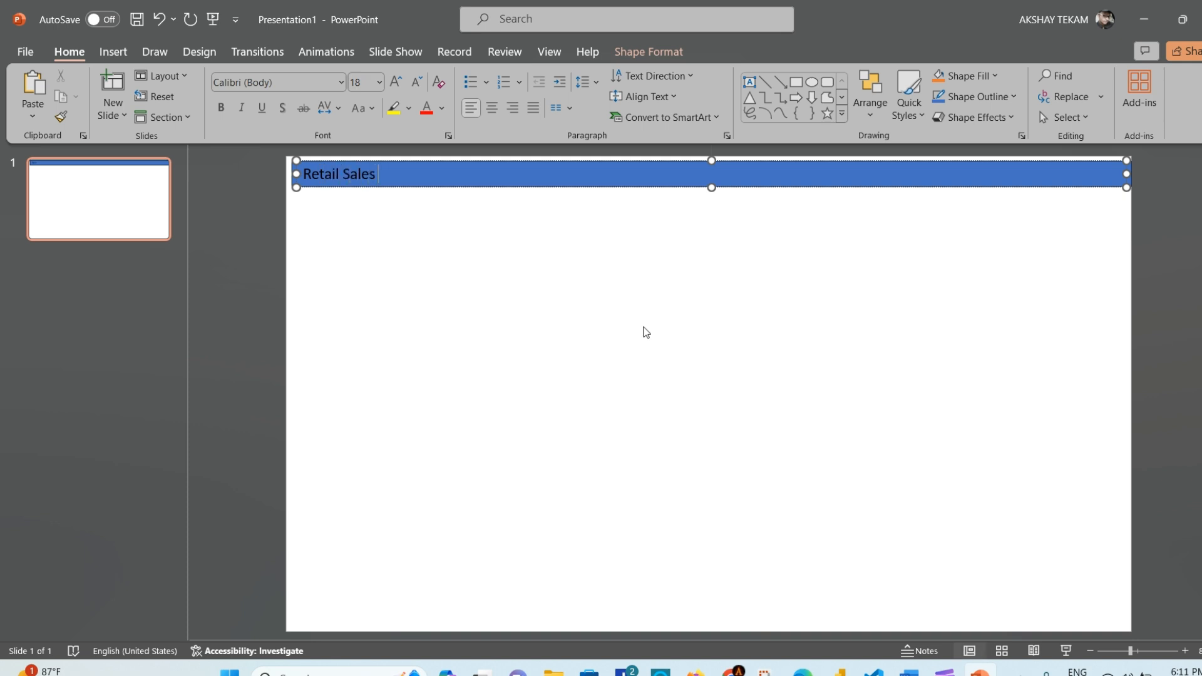
type("Analysis Report")
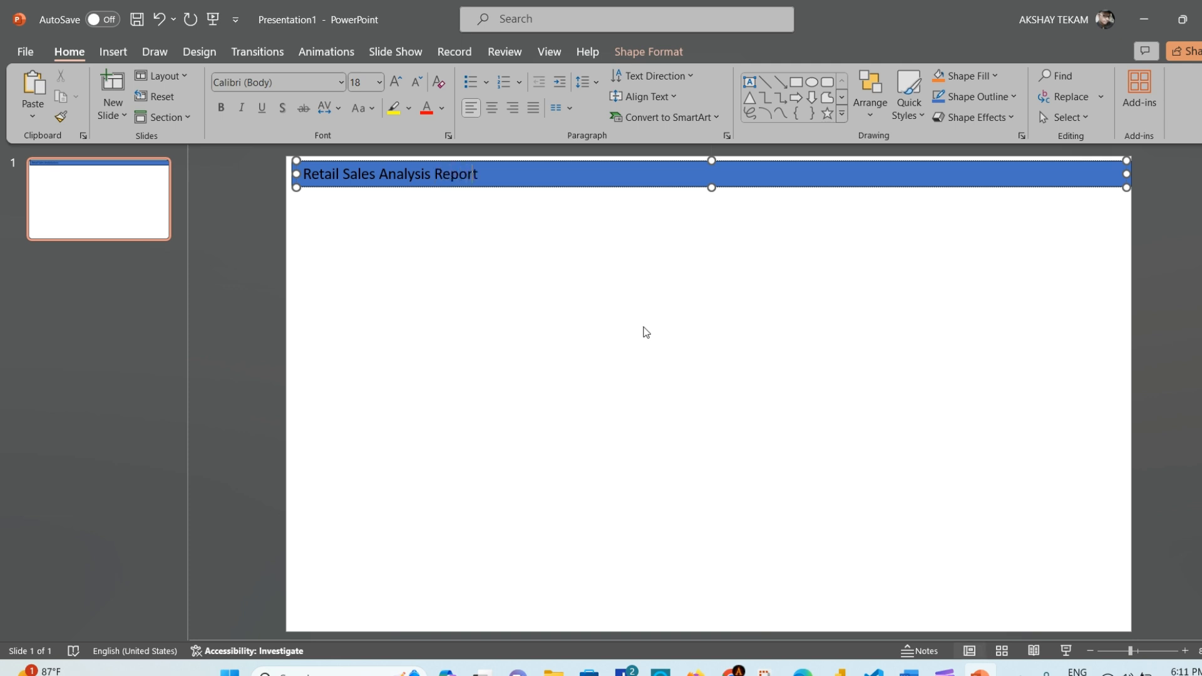
Step: Centre the title text, make it bold and set its font size to 24
double_click(467, 176)
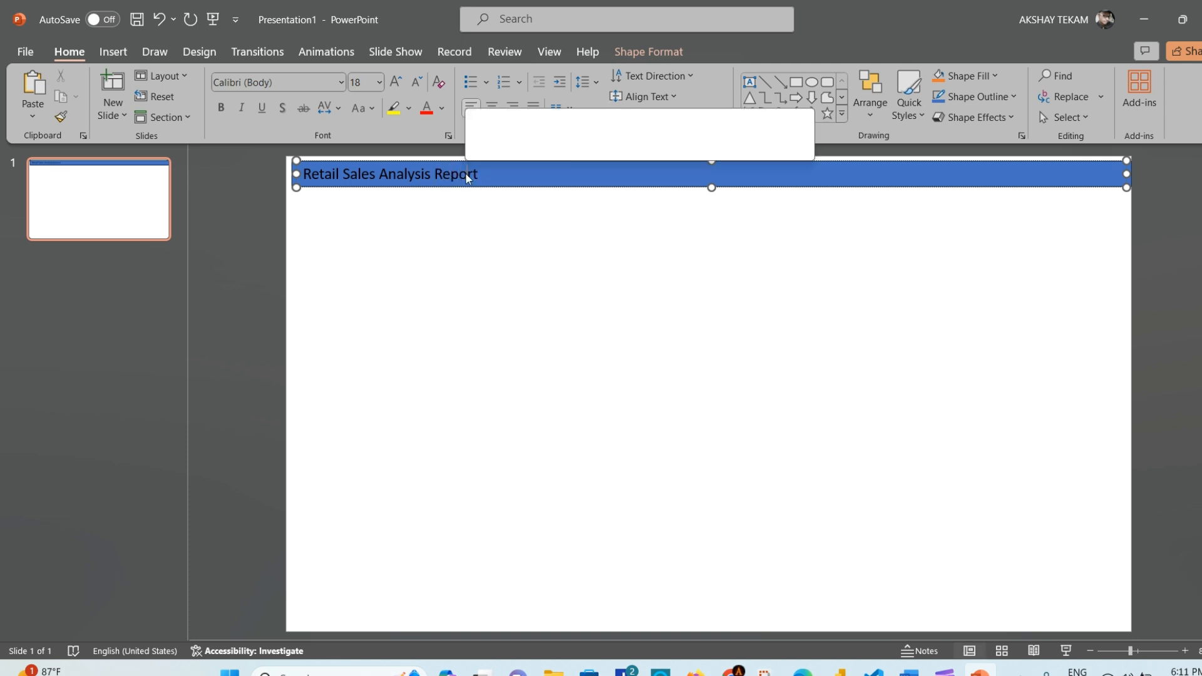
key("ctrl+a")
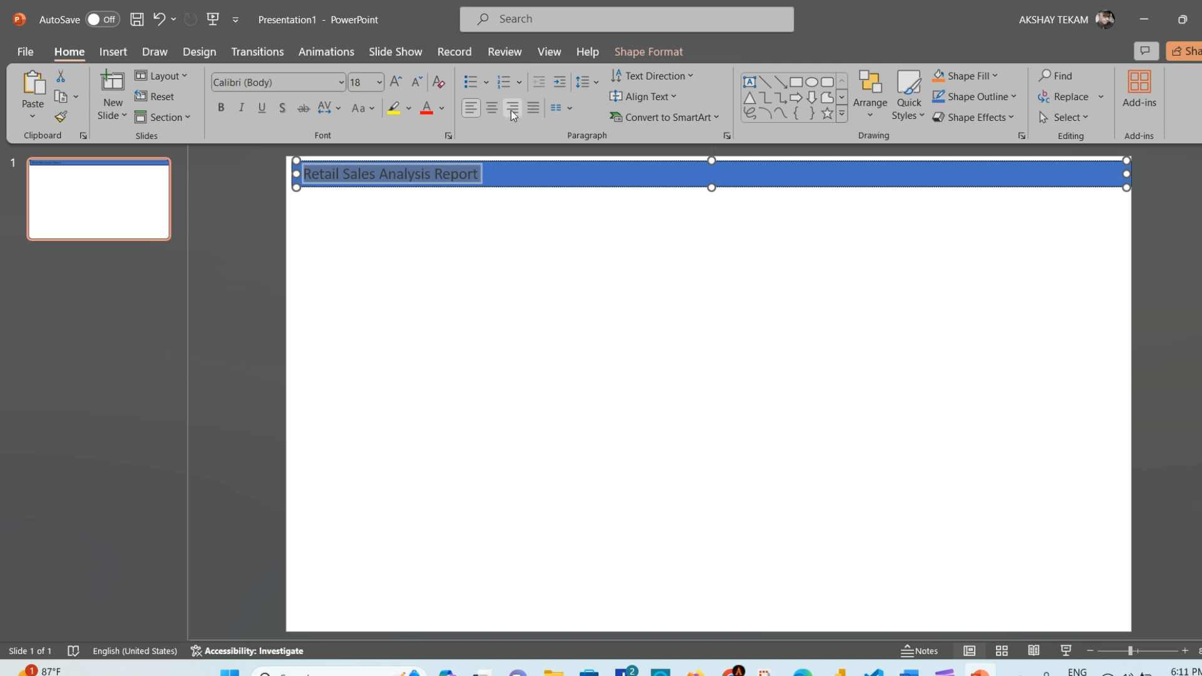
left_click(493, 108)
left_click(222, 108)
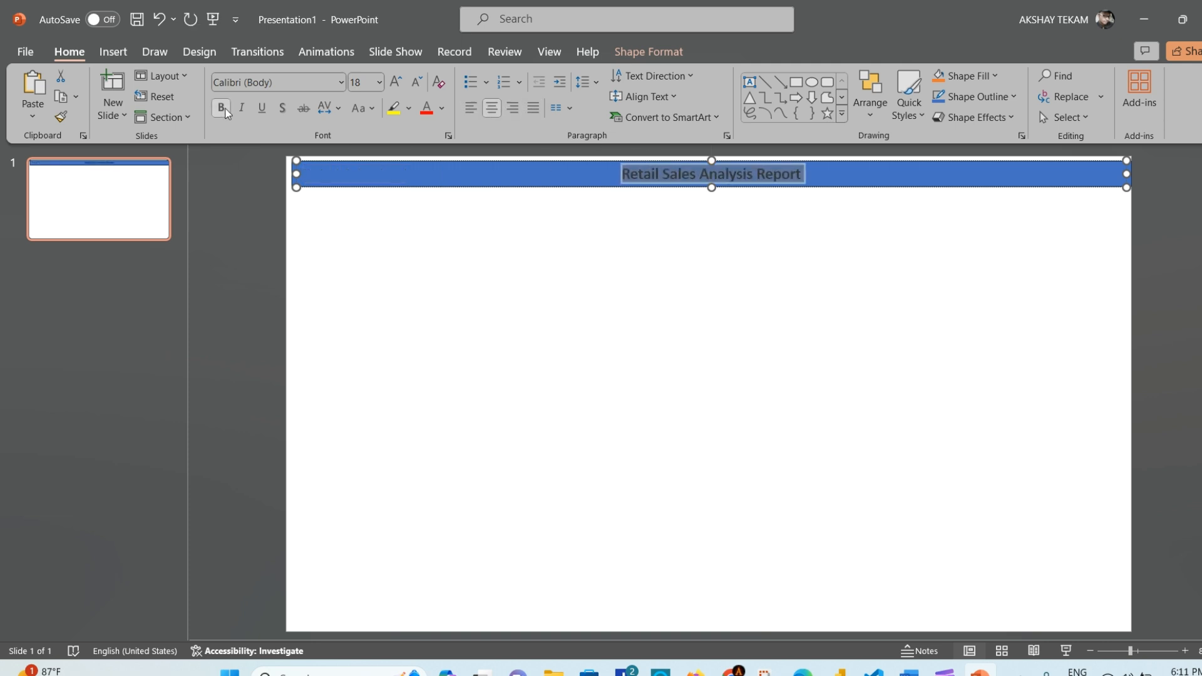
left_click(379, 83)
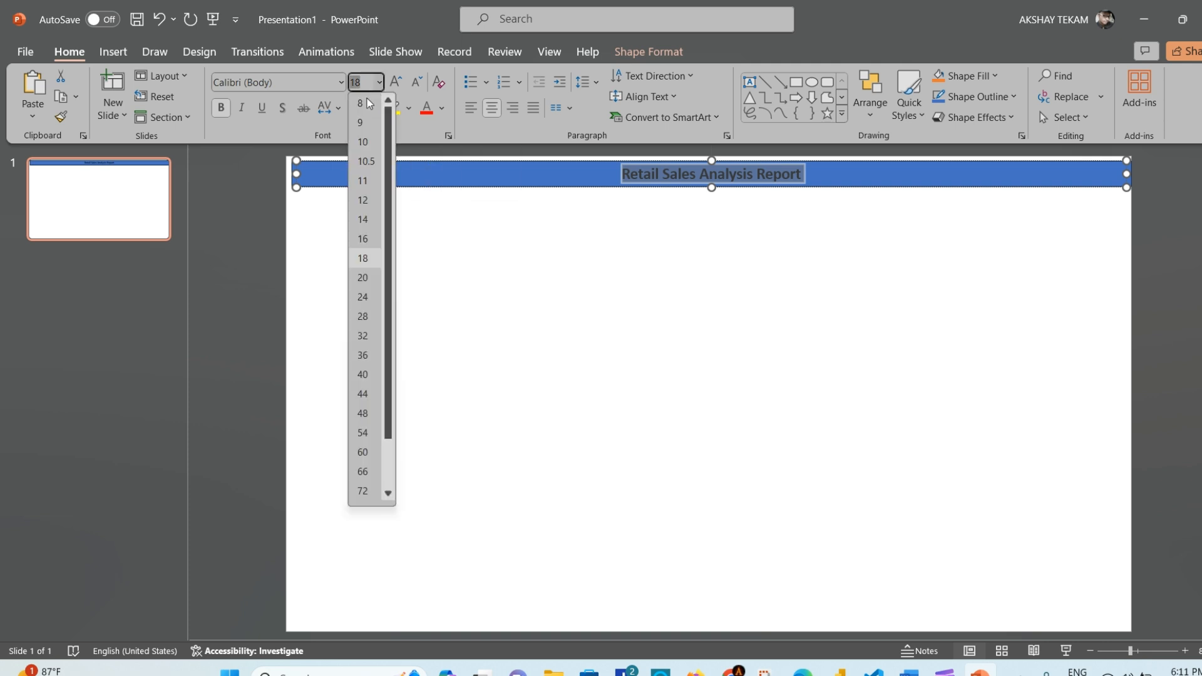
left_click(363, 297)
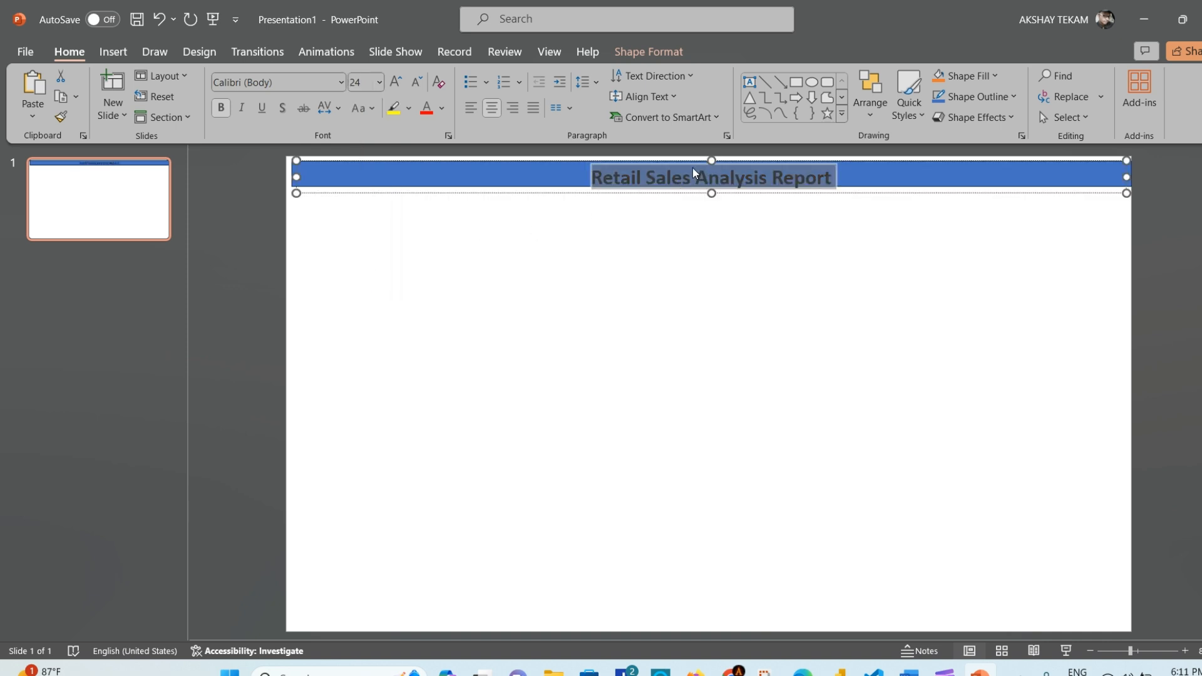
Step: Move the header bar flush with the slide's left edge, and narrow and reposition the title text box over the bar
left_click_drag(693, 166, 686, 159)
left_click(738, 298)
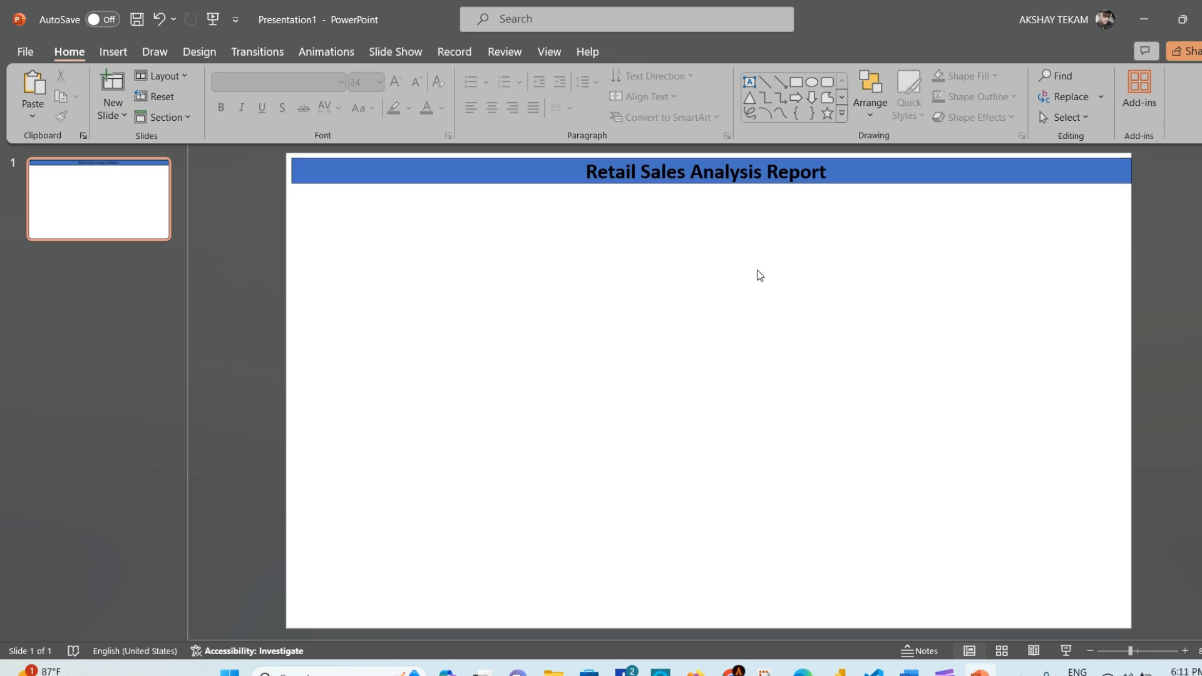
left_click(431, 172)
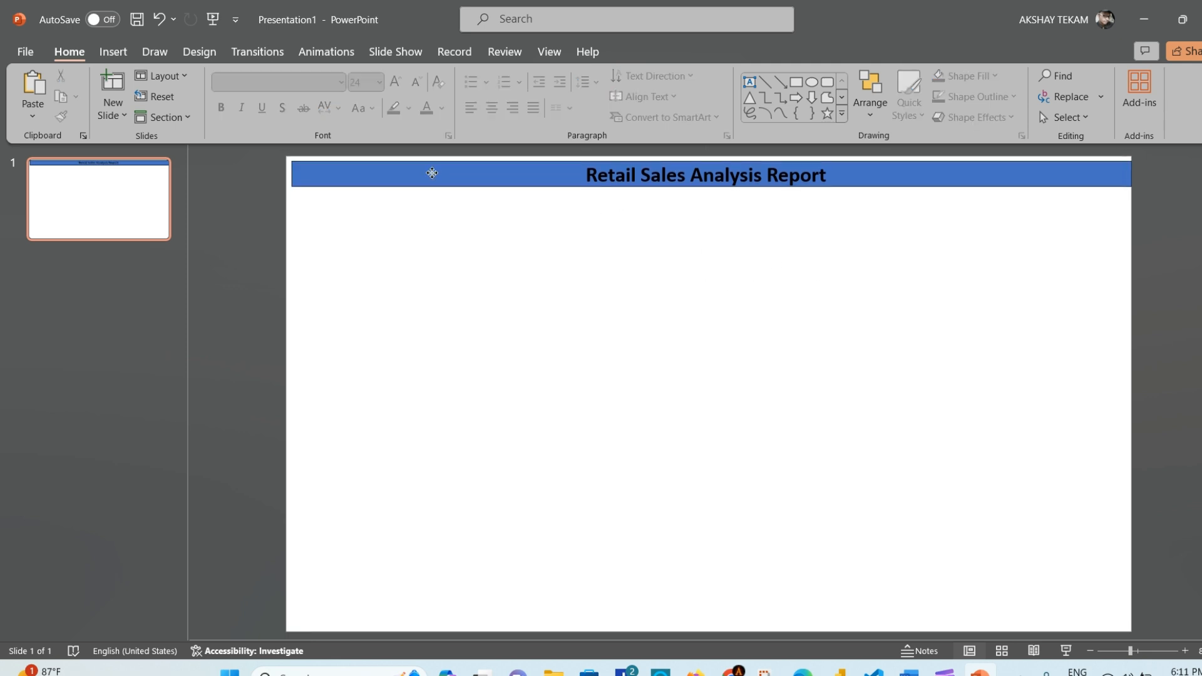
left_click_drag(420, 174, 421, 176)
left_click(319, 213)
left_click_drag(323, 162, 323, 165)
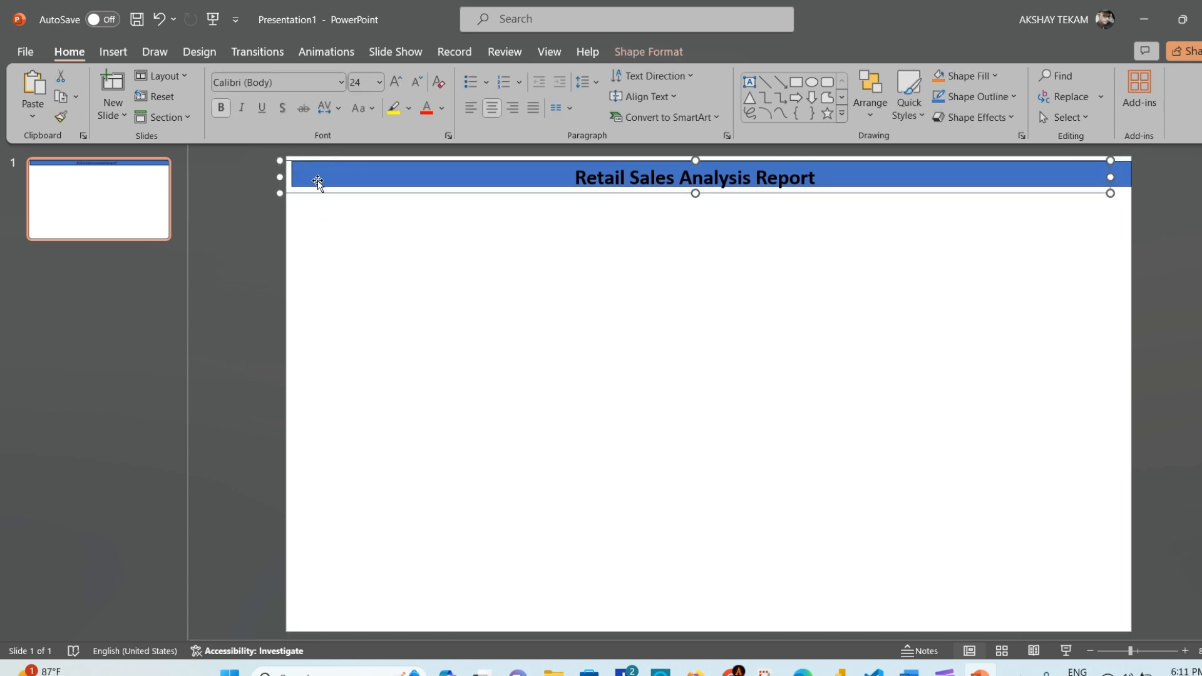
mouse_move(280, 176)
left_mouse_down()
mouse_move(325, 175)
mouse_move(290, 176)
left_mouse_up()
left_click(294, 172)
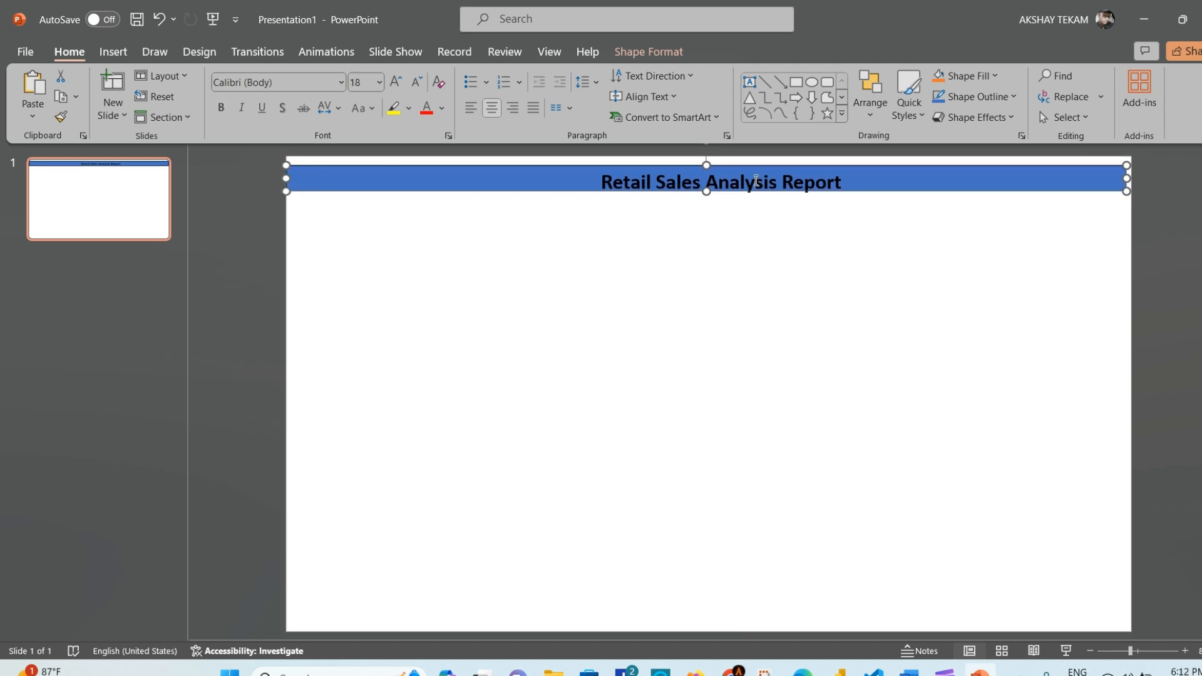
left_click(752, 180)
left_click_drag(595, 165, 571, 158)
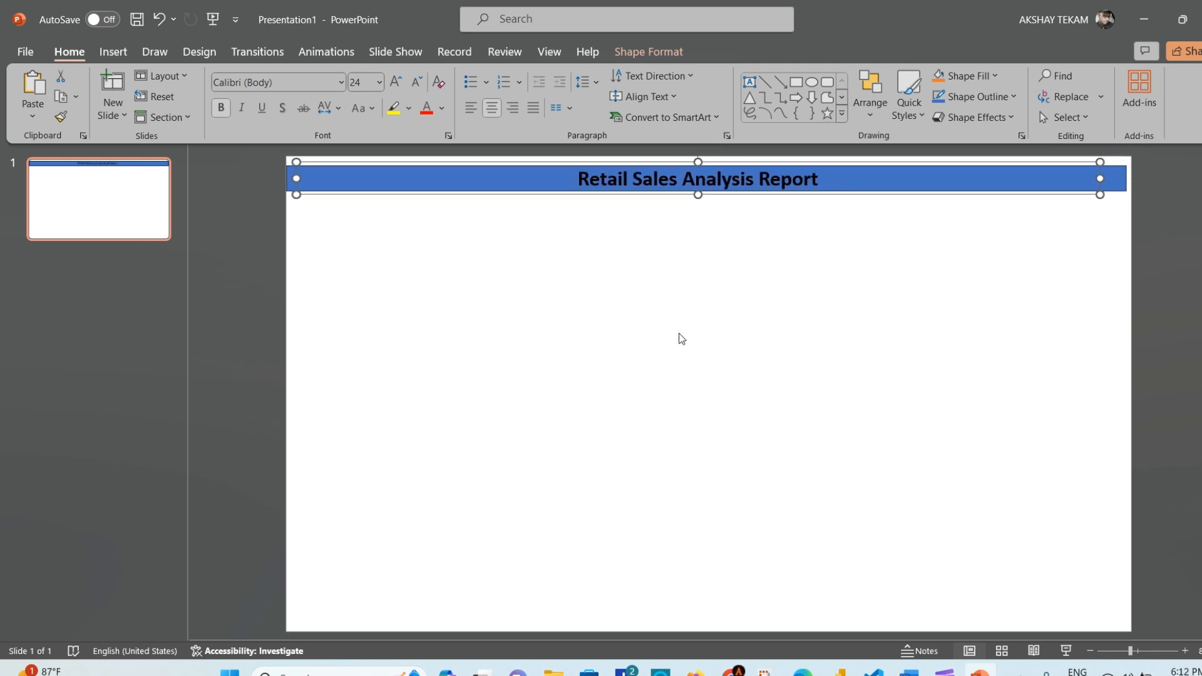
left_click(703, 336)
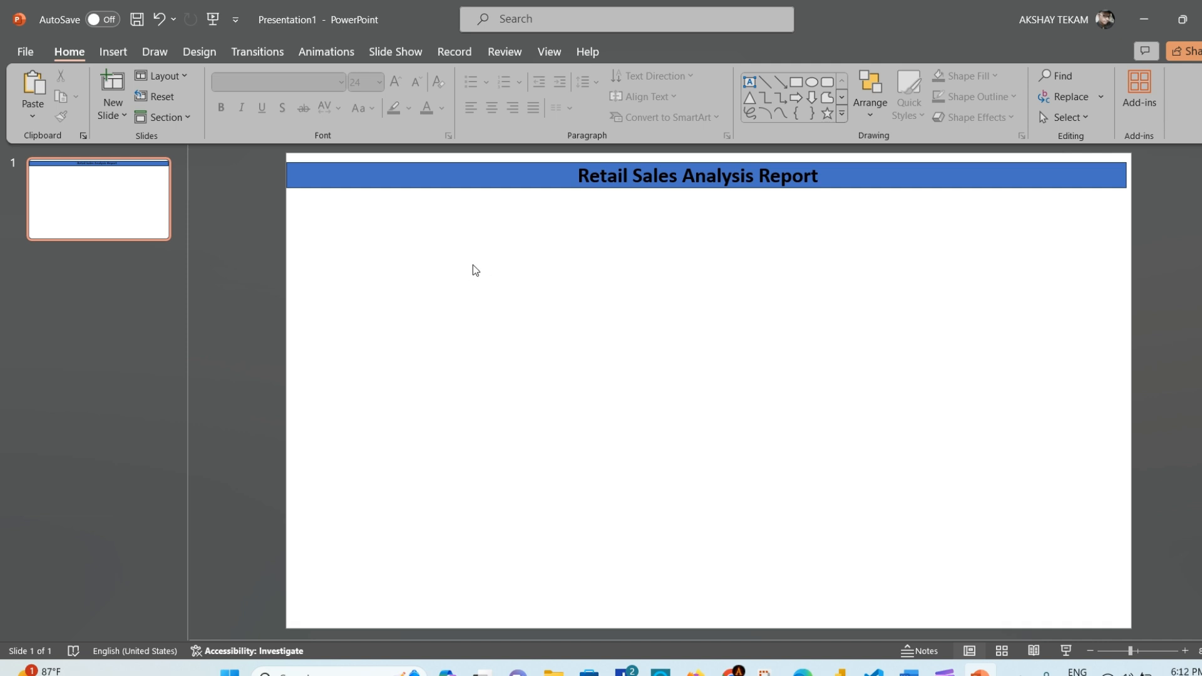
Step: Draw a rectangle about 0.64" by 2.53" below the header bar's left end and give it the white style with black outline
left_click(114, 52)
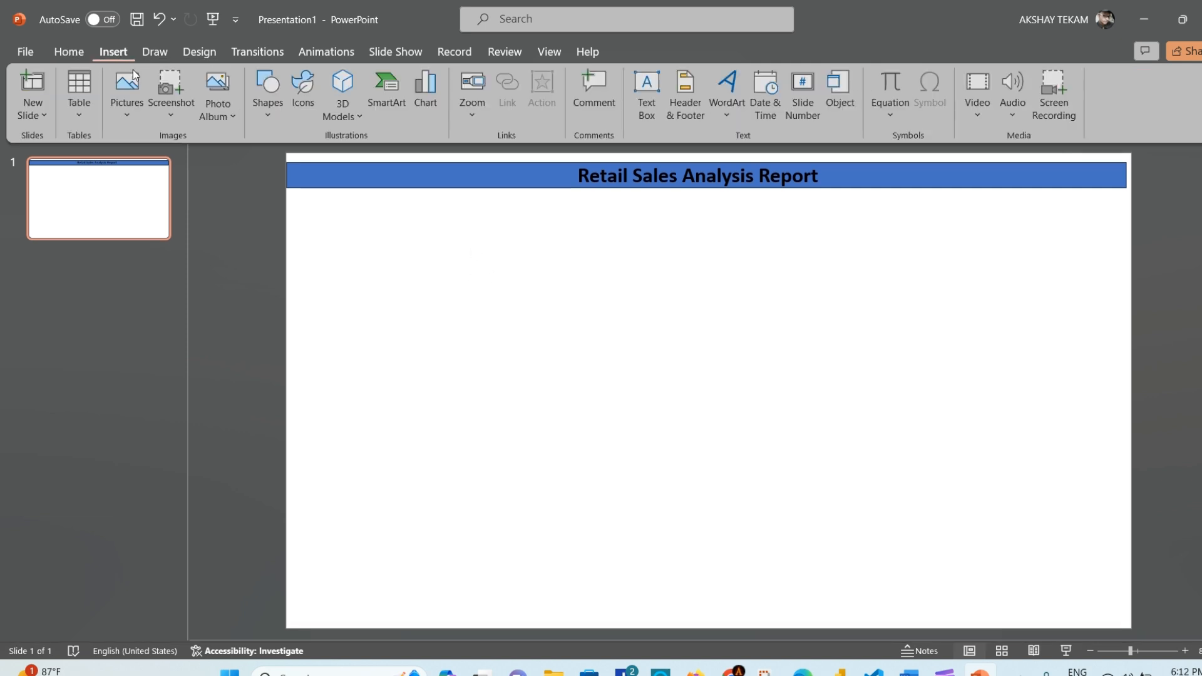
left_click(268, 116)
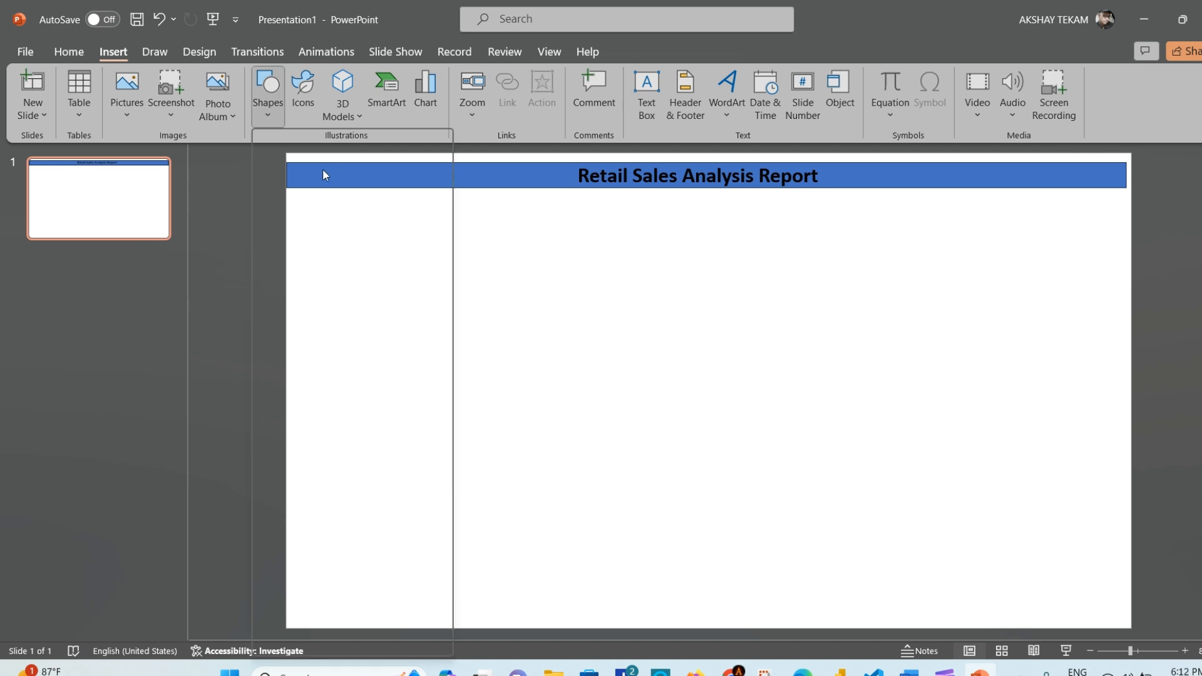
left_click(306, 161)
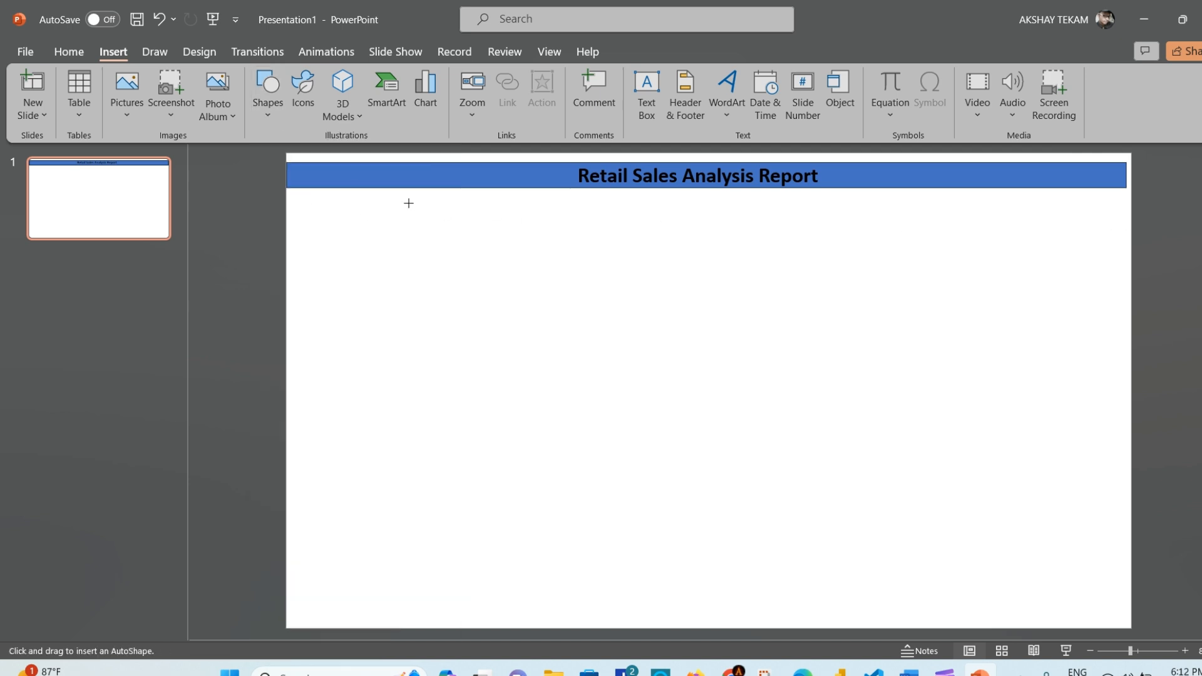
mouse_move(292, 191)
left_mouse_down()
mouse_move(412, 247)
mouse_move(440, 218)
mouse_move(452, 232)
left_mouse_up()
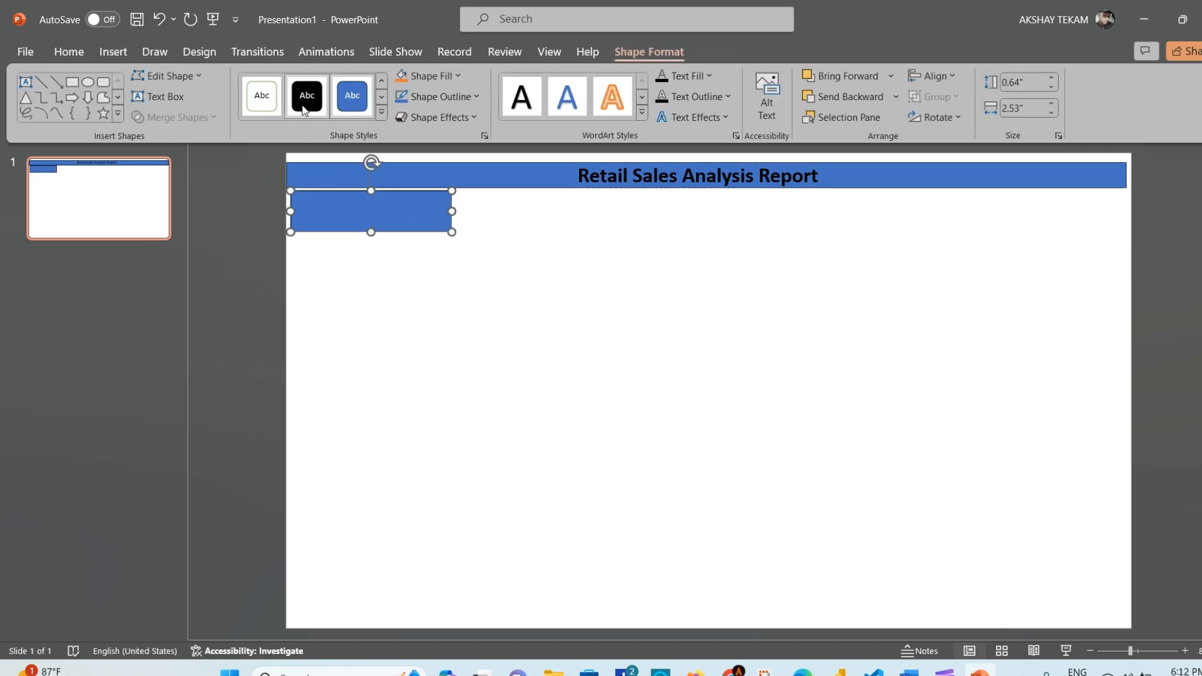
left_click(381, 114)
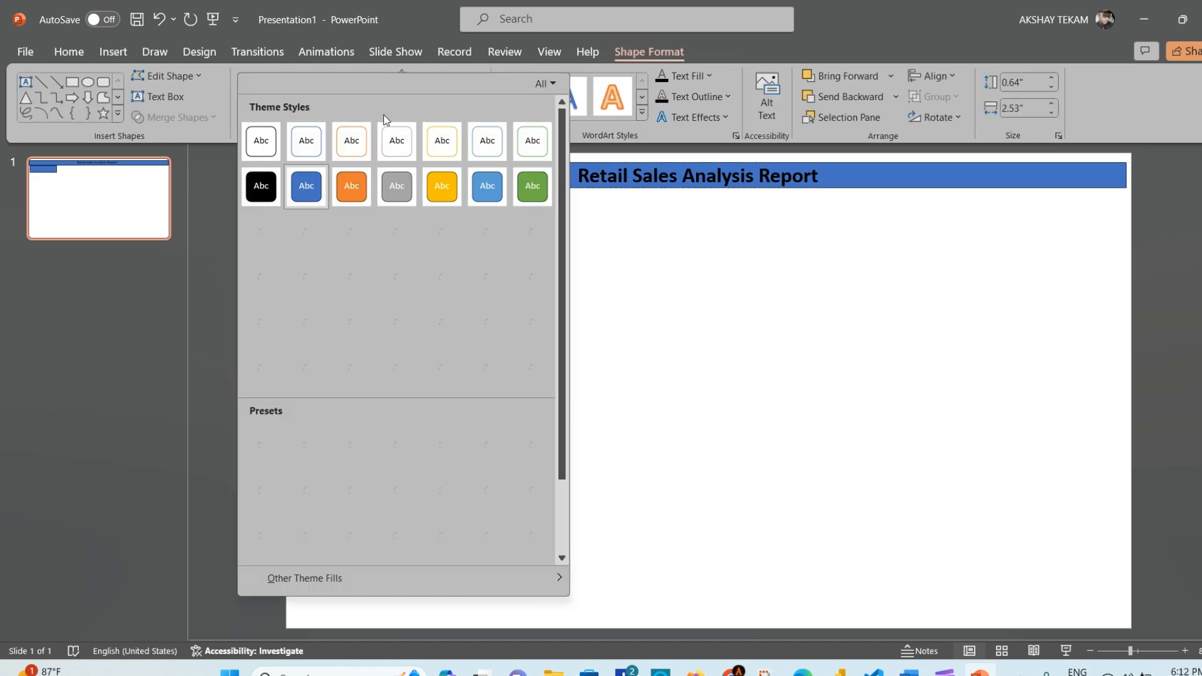
left_click(261, 140)
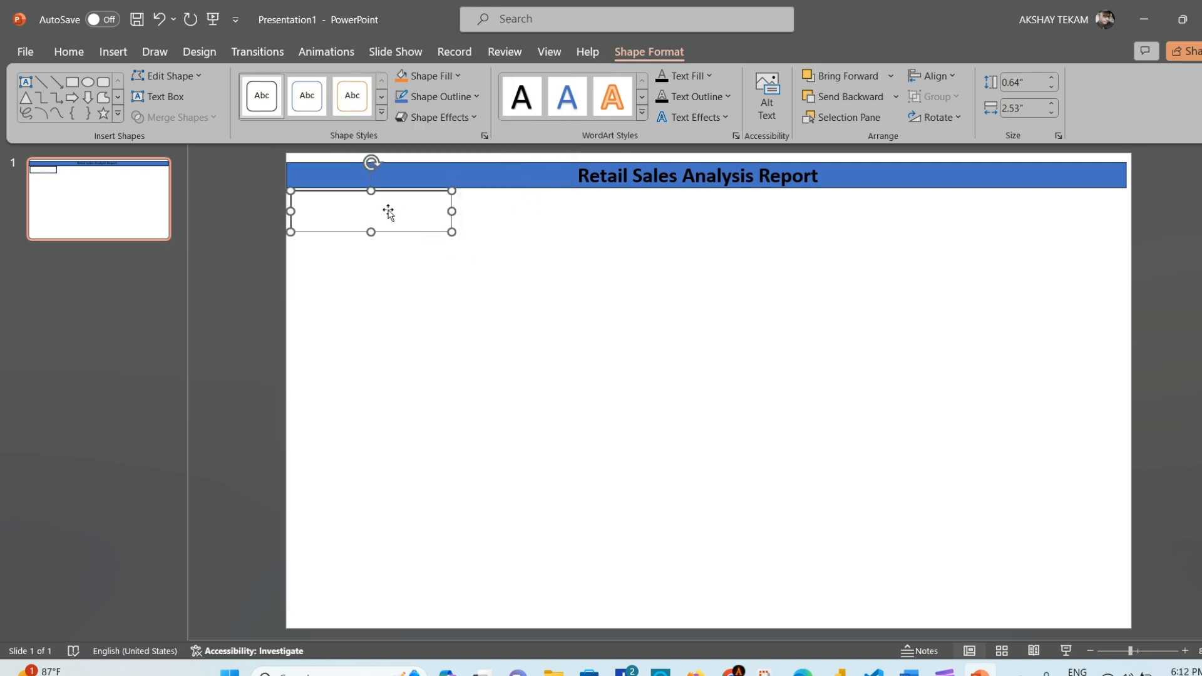
left_click(411, 261)
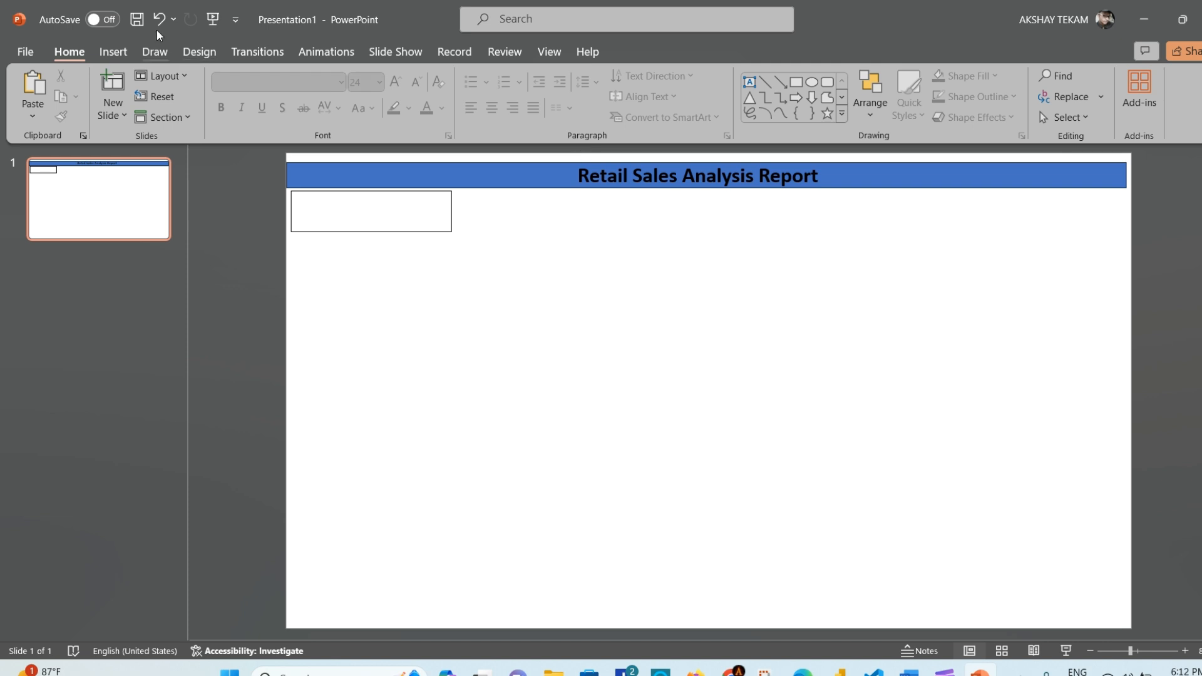
Step: Add a text box inside the new rectangle with the label "Country Slicers"
left_click(115, 57)
left_click(647, 97)
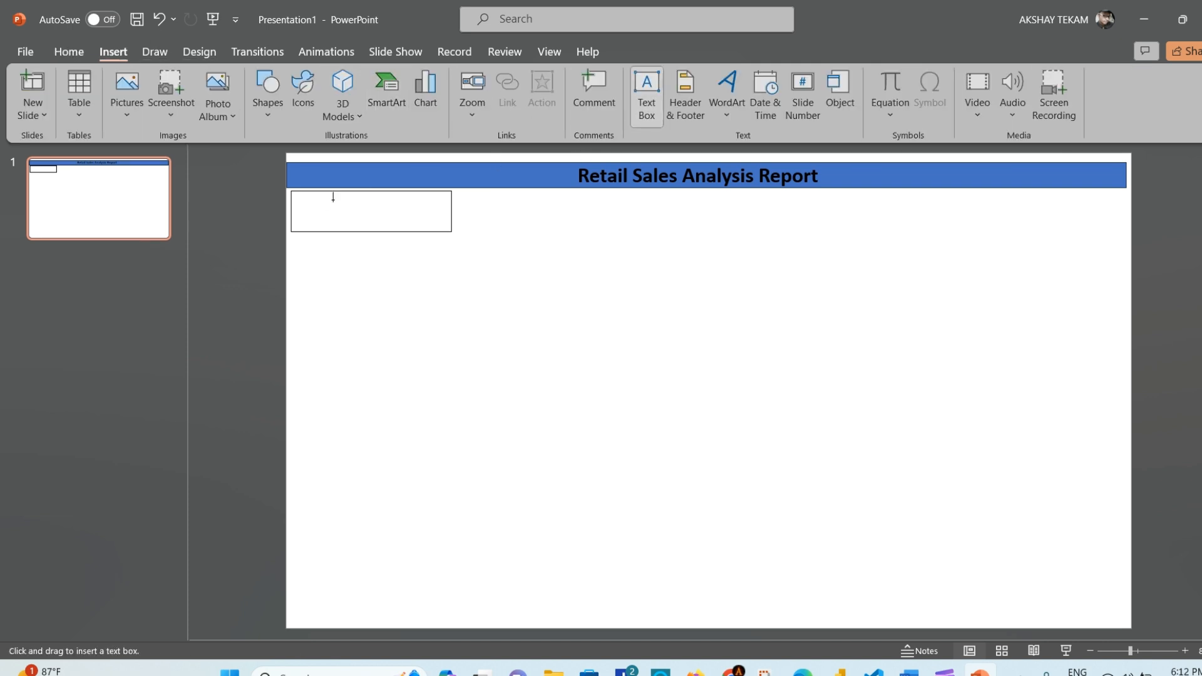
left_click_drag(296, 201, 451, 226)
type("Slicers")
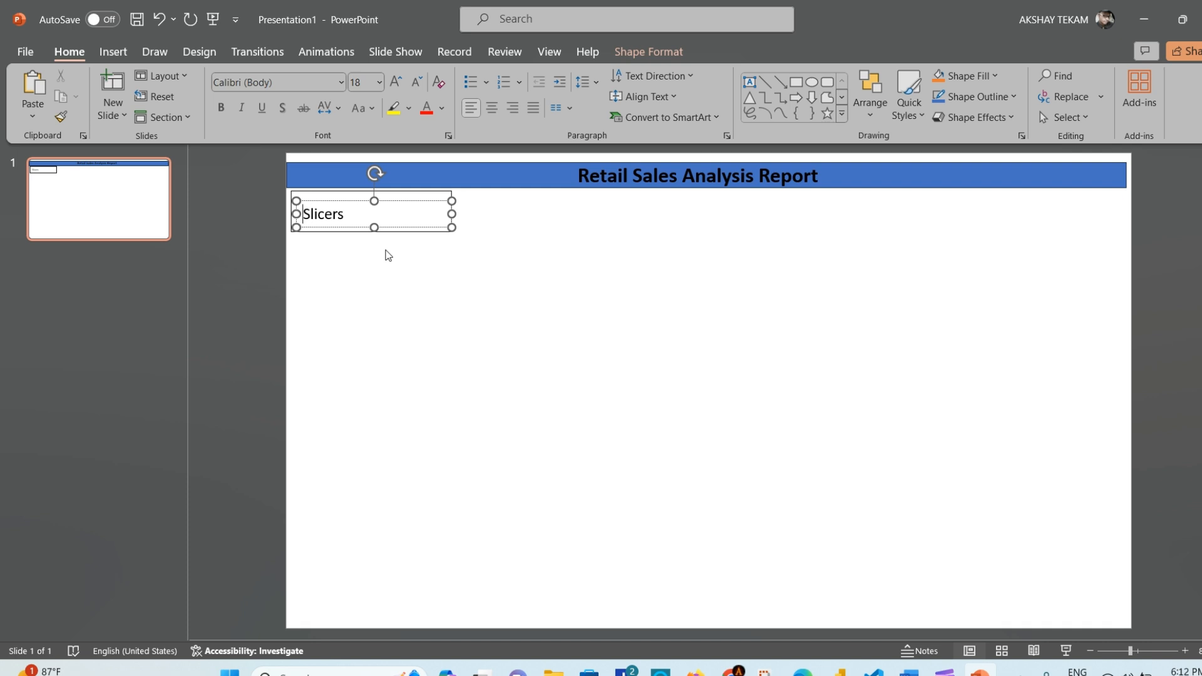
type("Countr")
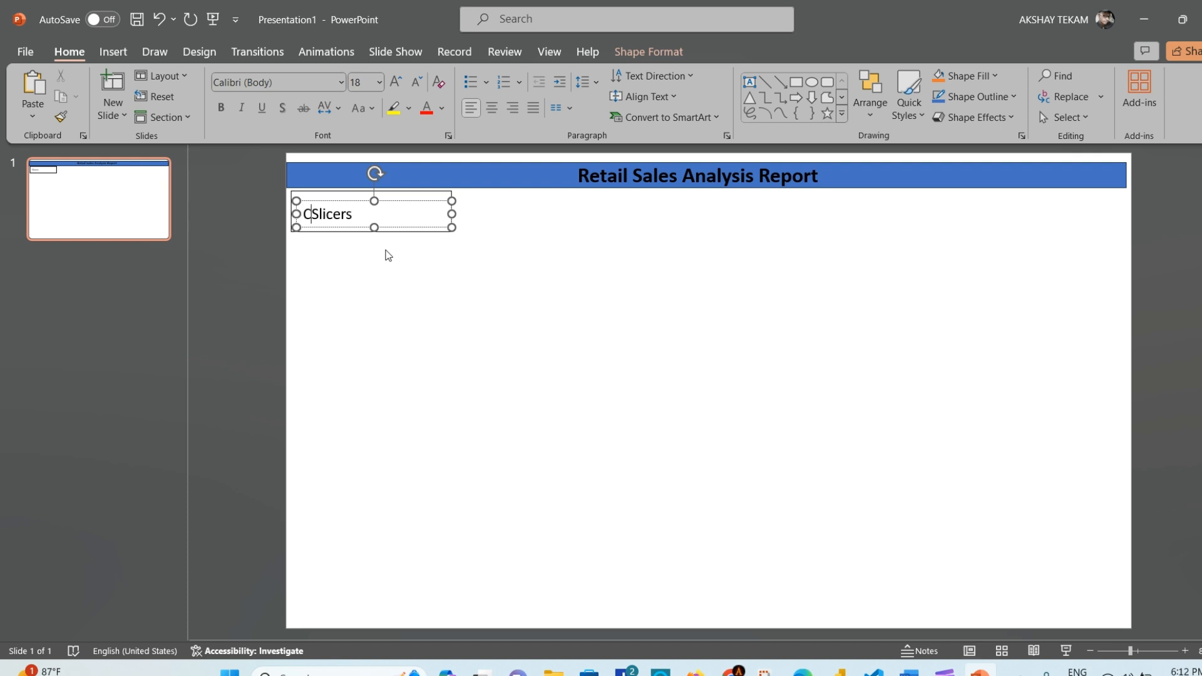
type("y")
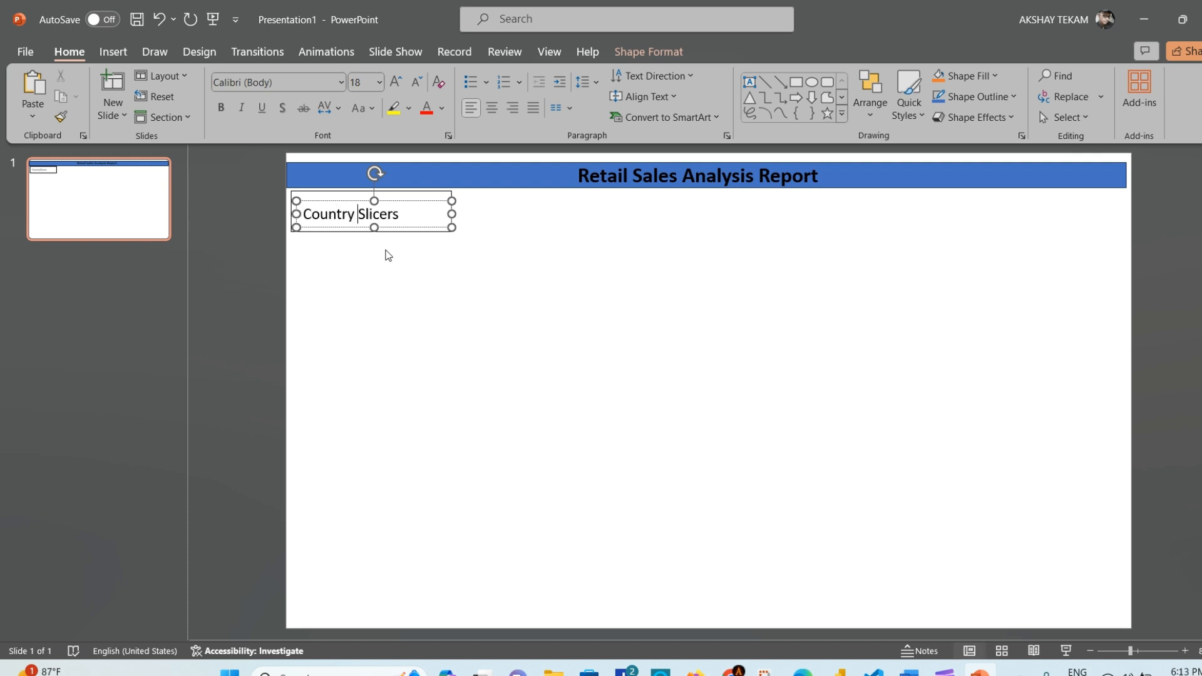
left_click(430, 258)
left_click(413, 216)
key("ctrl+v")
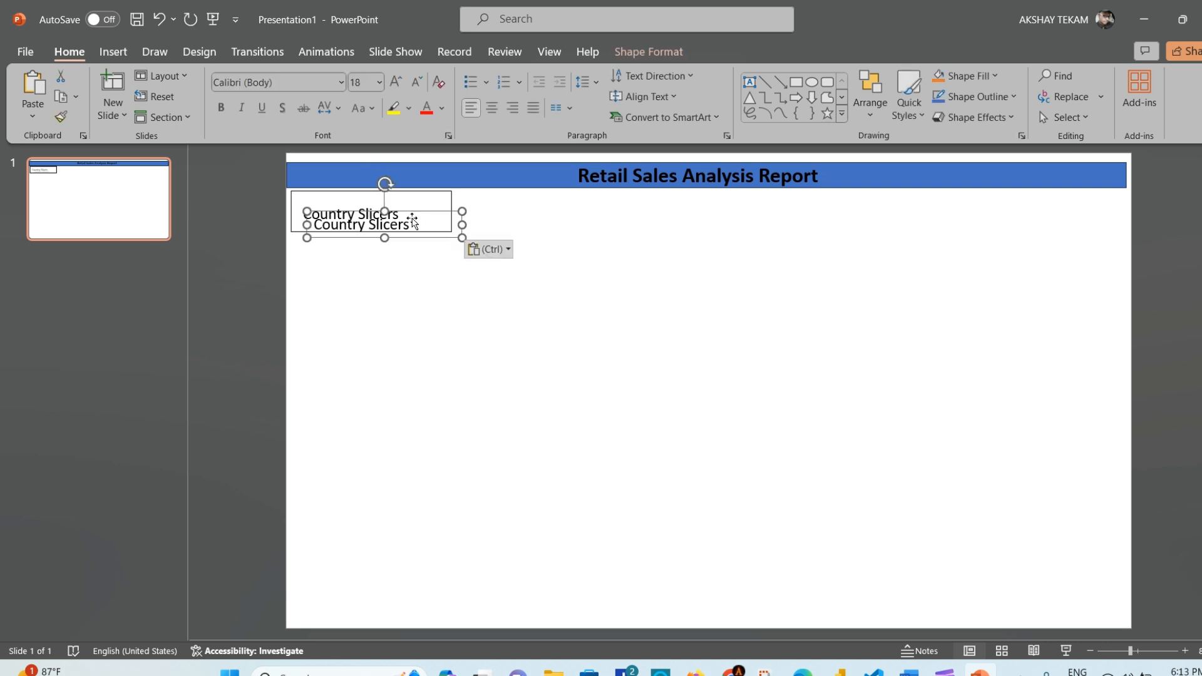
key("ctrl+z")
Step: Duplicate the outlined rectangle twice and place the copies in a row to its right below the header bar
left_click(433, 277)
left_click(443, 191)
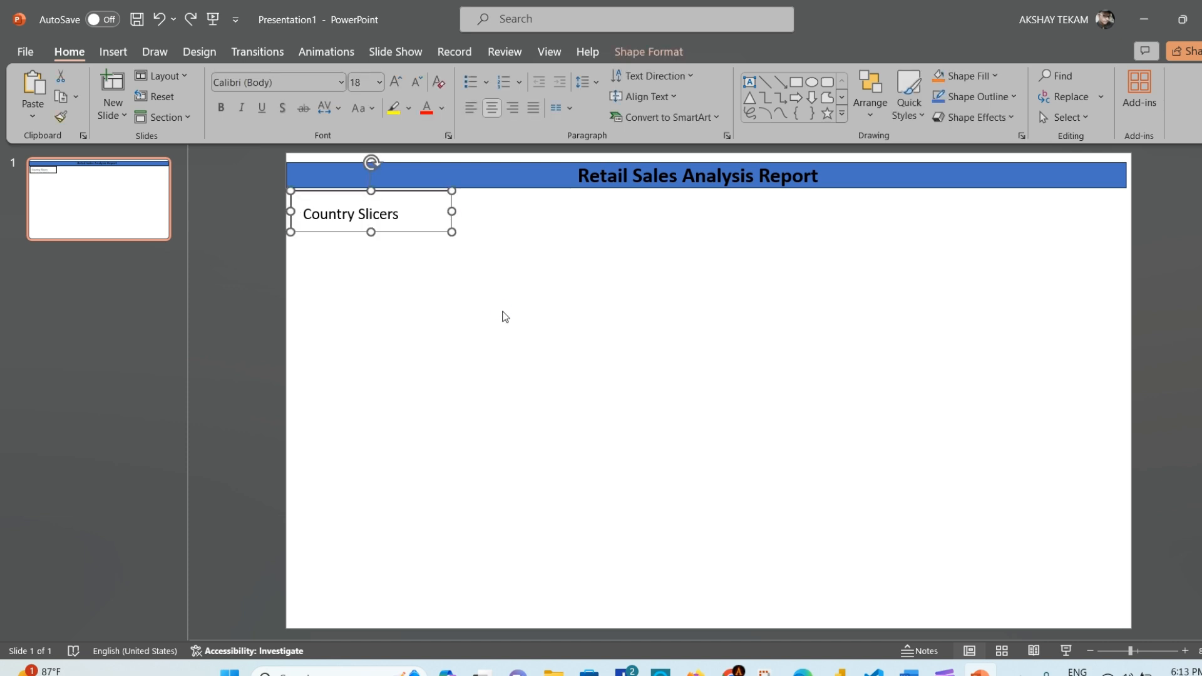
key("ctrl+v")
left_click_drag(397, 236, 553, 212)
left_click(382, 214)
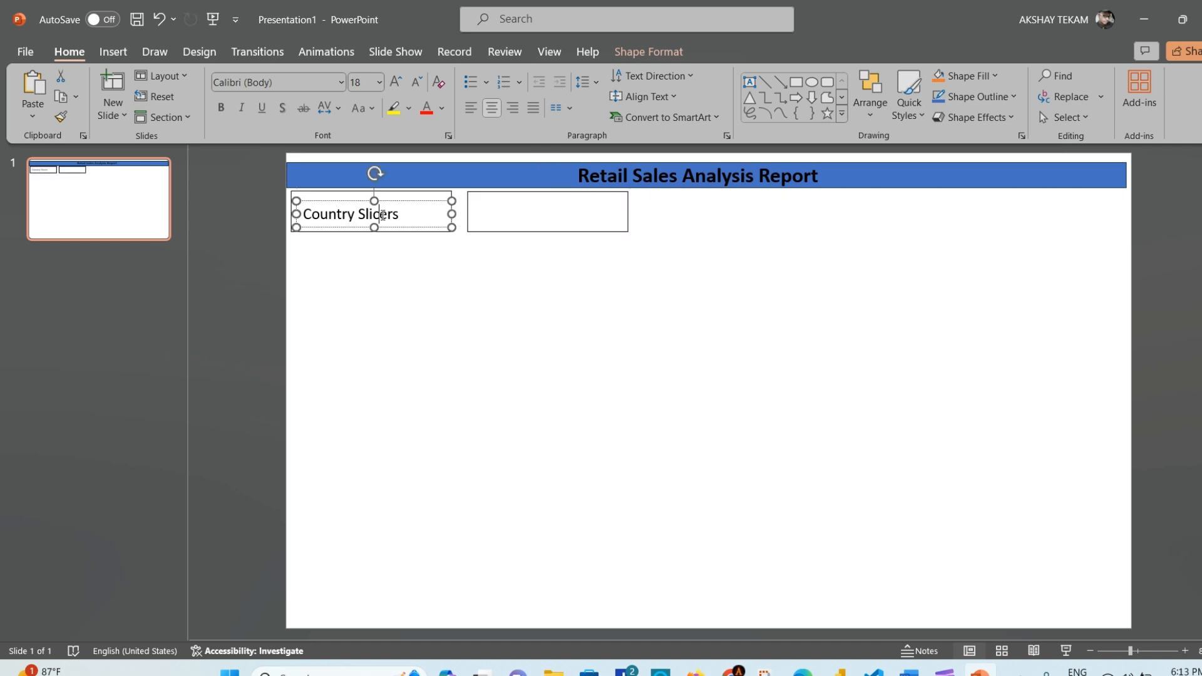
key("ctrl+v")
left_click_drag(416, 225, 763, 214)
Step: Copy the "Country Slicers" text box and place the copy inside the second rectangle
left_click(378, 214)
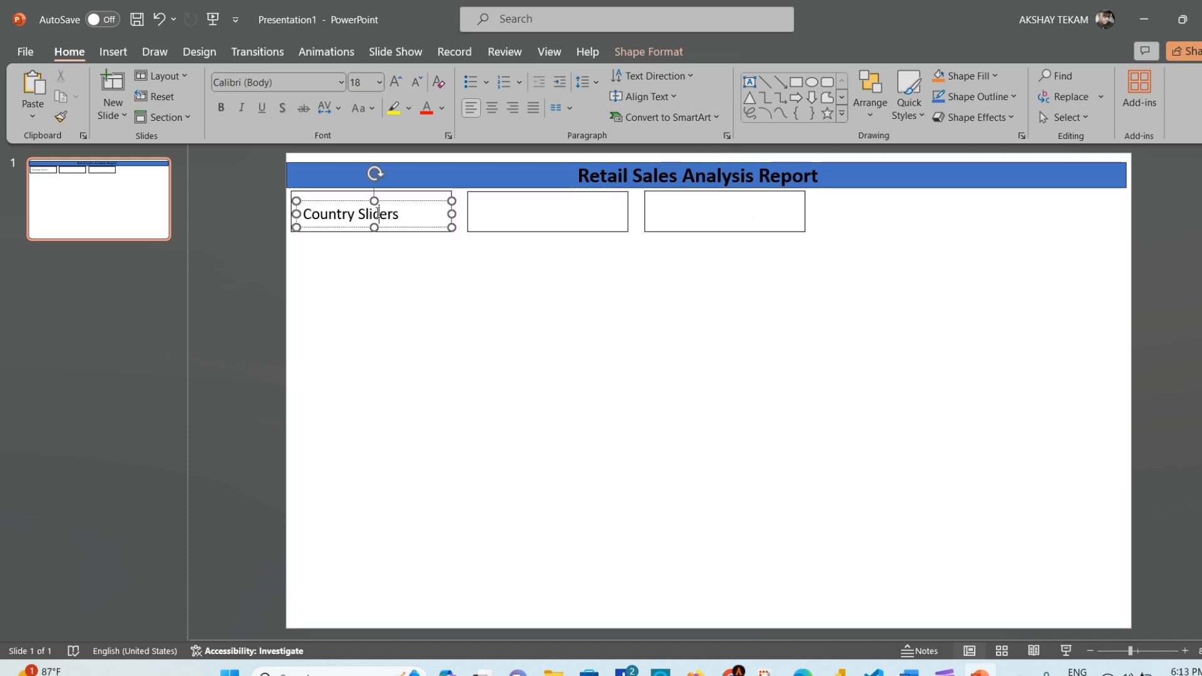
type("v")
key("BackSpace")
left_click(430, 207)
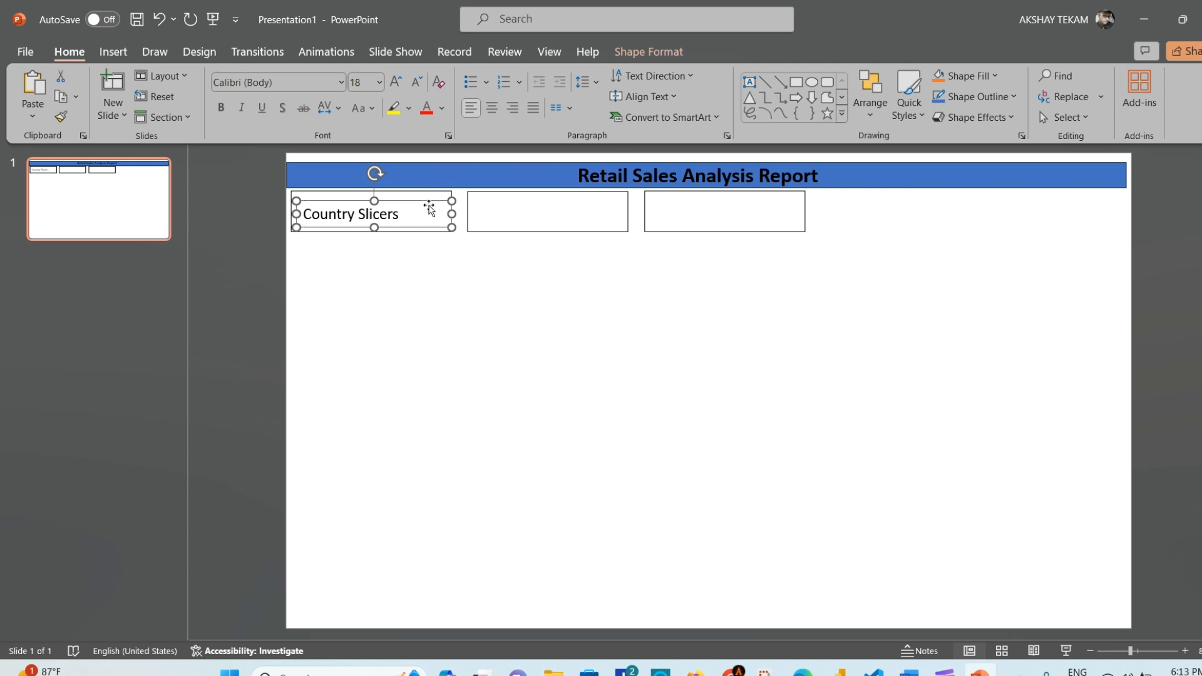
key("ctrl+v")
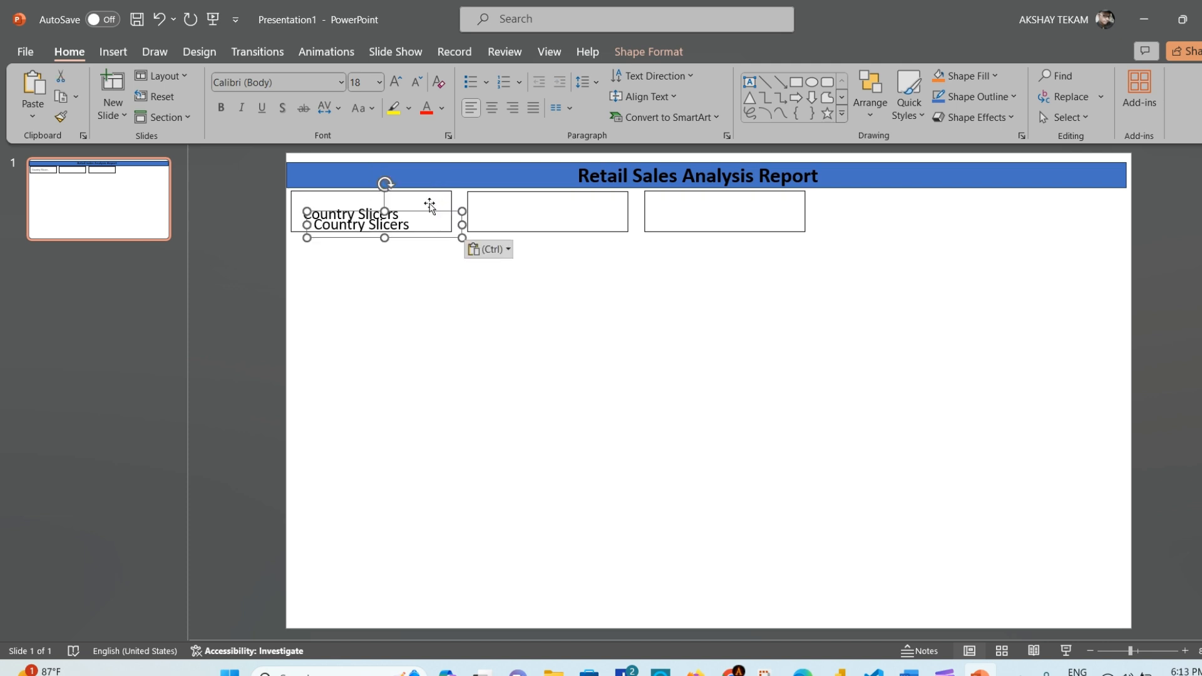
left_click_drag(422, 209, 589, 192)
Step: Place another "Country Slicers" text box copy in the third rectangle and widen that rectangle almost to the header bar's right end
key("ctrl+v")
left_click(436, 227)
left_click_drag(419, 220, 1116, 211)
left_click(794, 233)
left_click(662, 280)
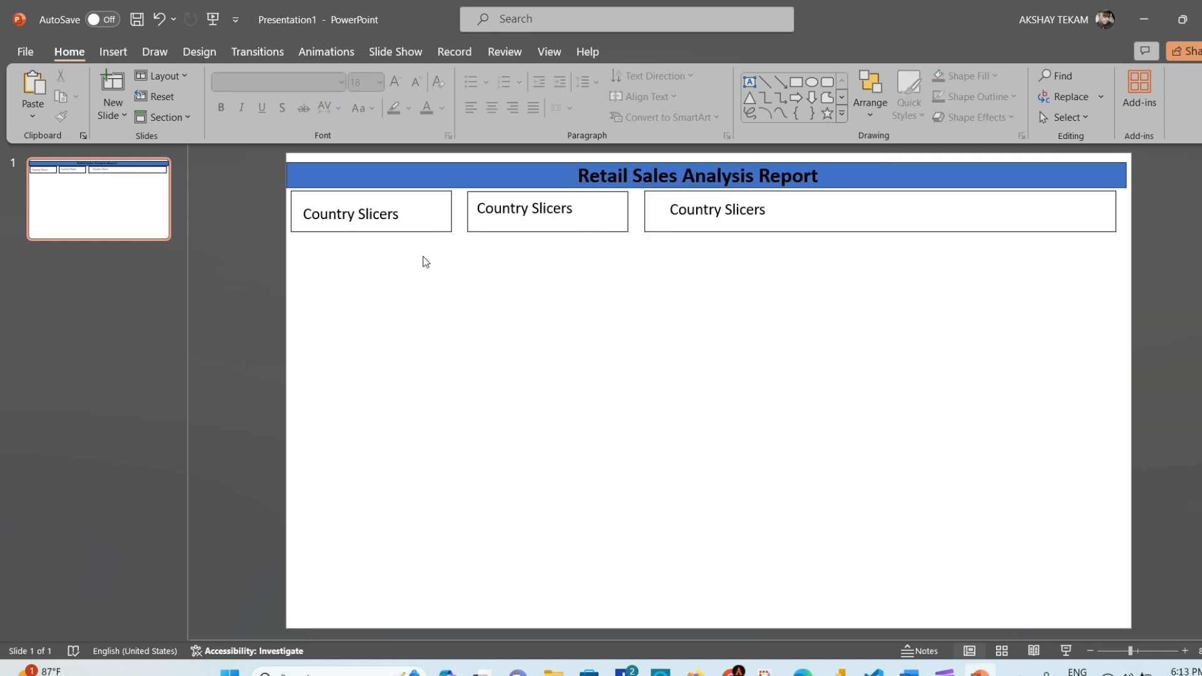
Step: Align the "Country Slicers" labels in the first two rectangles at the same height as the third label
left_click(404, 213)
left_click_drag(403, 202, 403, 198)
left_click_drag(583, 209, 590, 205)
Step: Change the label in the second rectangle to "Year Slicers"
left_click(539, 210)
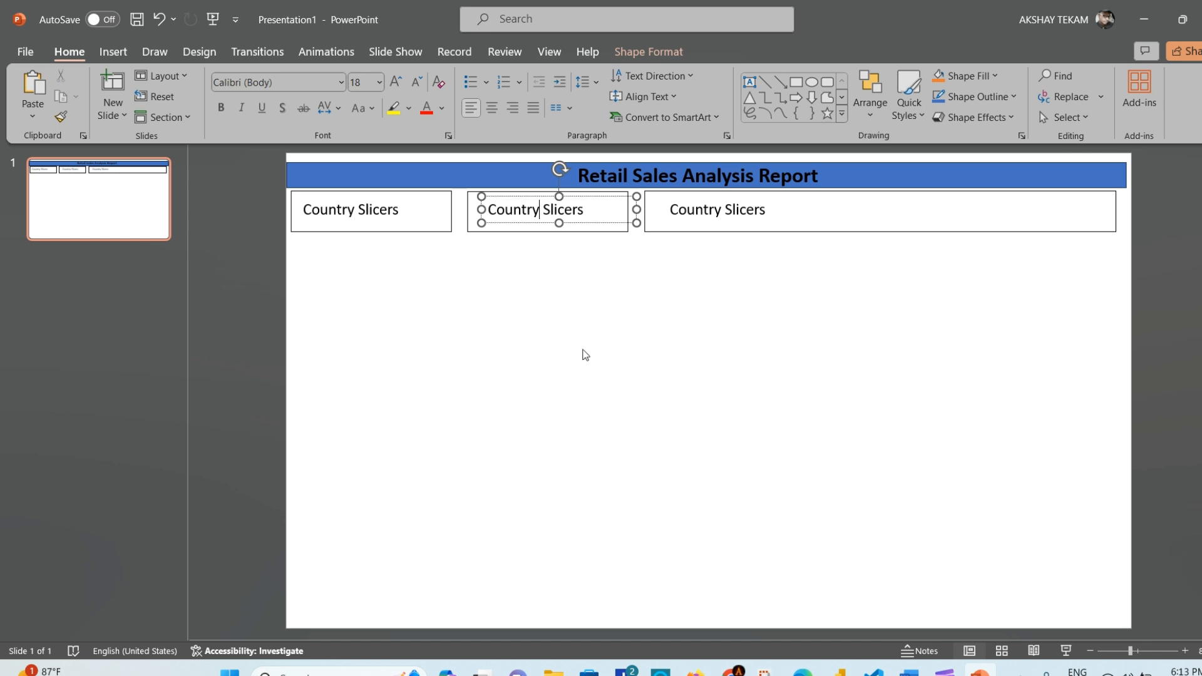
key("BackSpace")
key("BackSpace")
key("BackSpace")
key("BackSpace")
key("BackSpace")
key("BackSpace")
key("BackSpace")
type("Year")
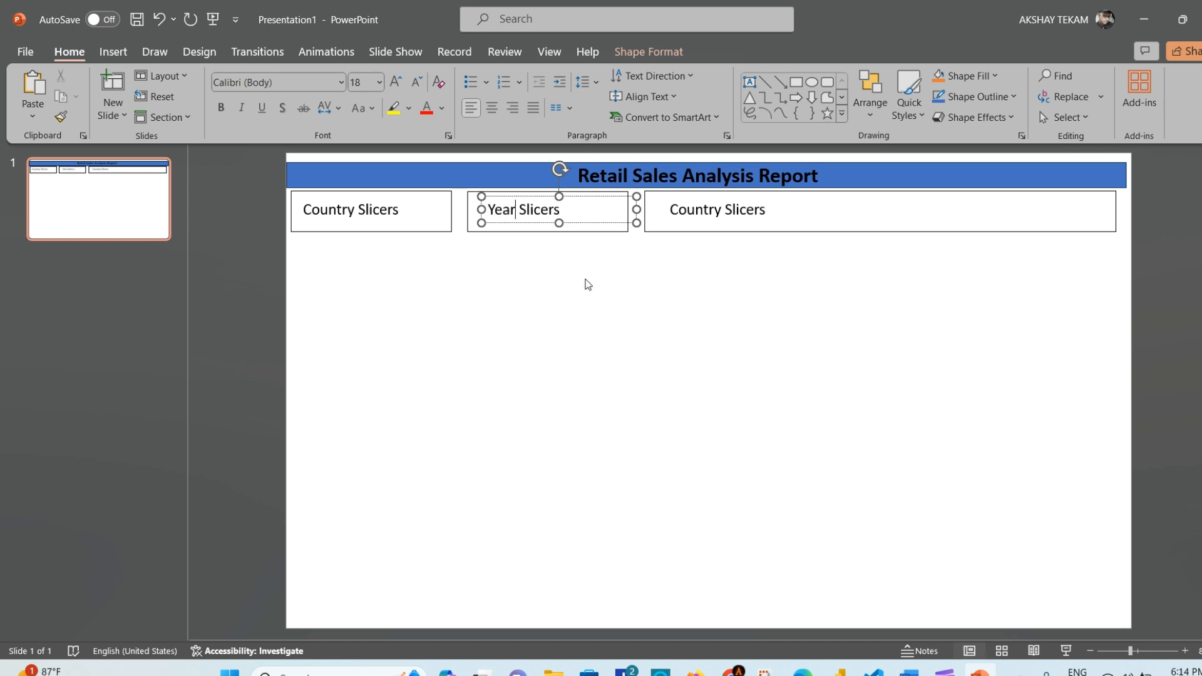
left_click(601, 290)
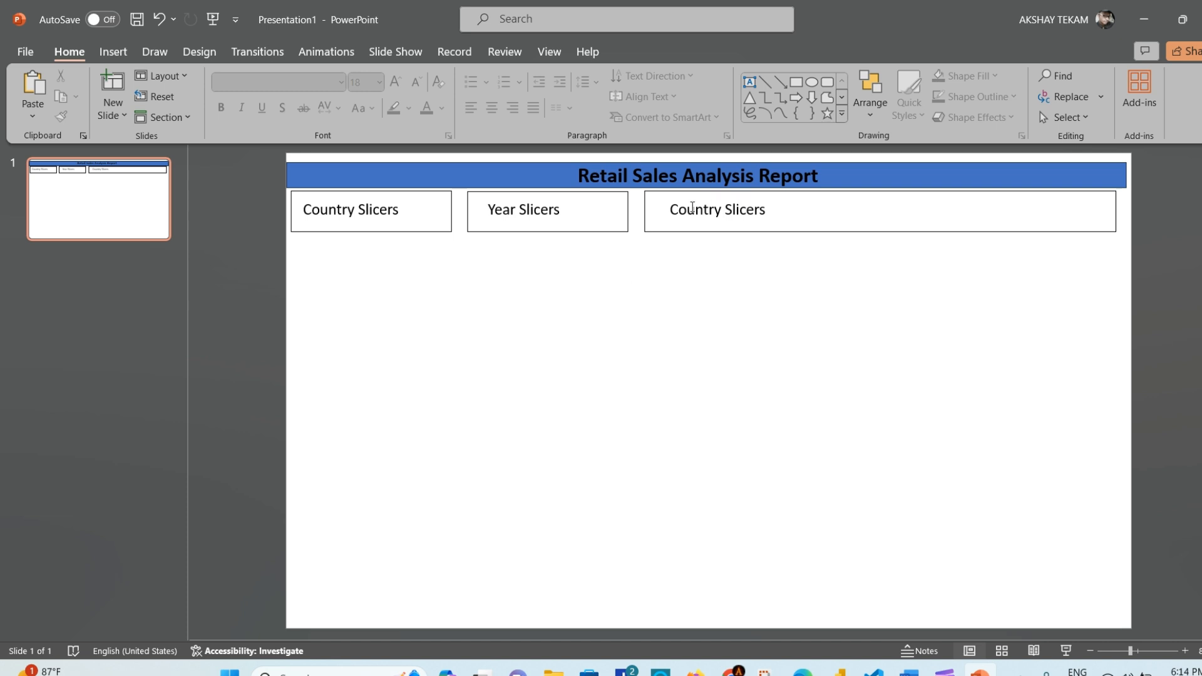
Step: Change the label in the wide third rectangle to "Month Slicers"
left_click(737, 210)
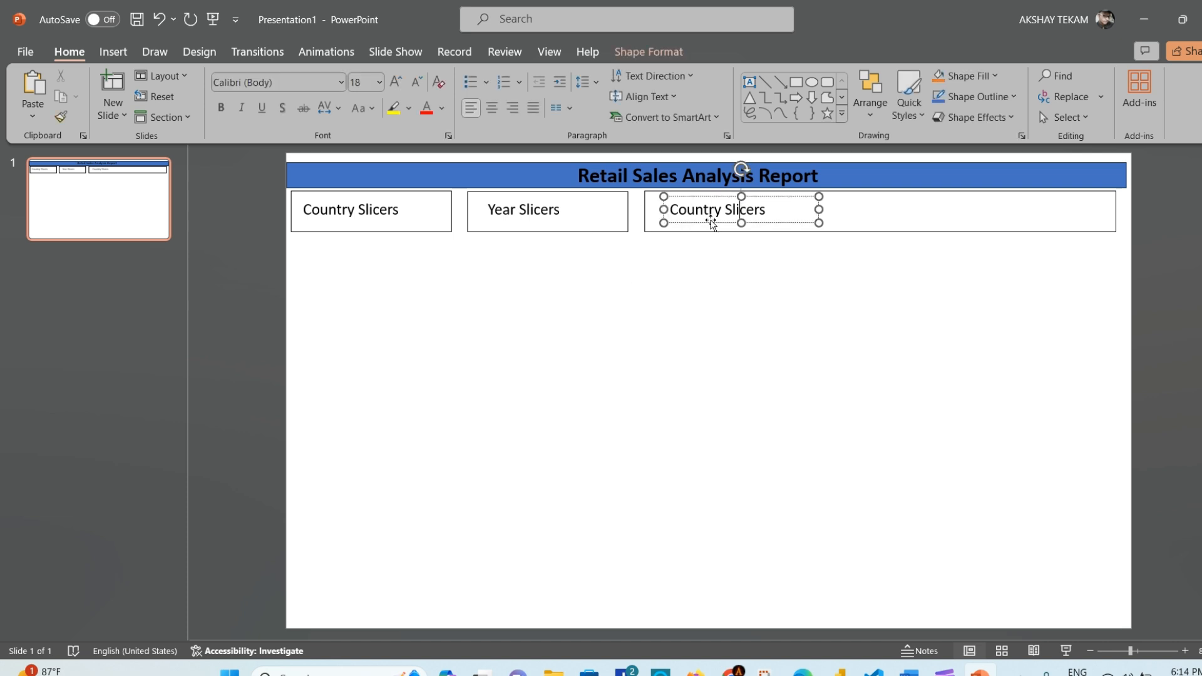
key("BackSpace")
key("BackSpace")
key("BackSpace")
key("BackSpace")
key("BackSpace")
key("BackSpace")
key("BackSpace")
key("BackSpace")
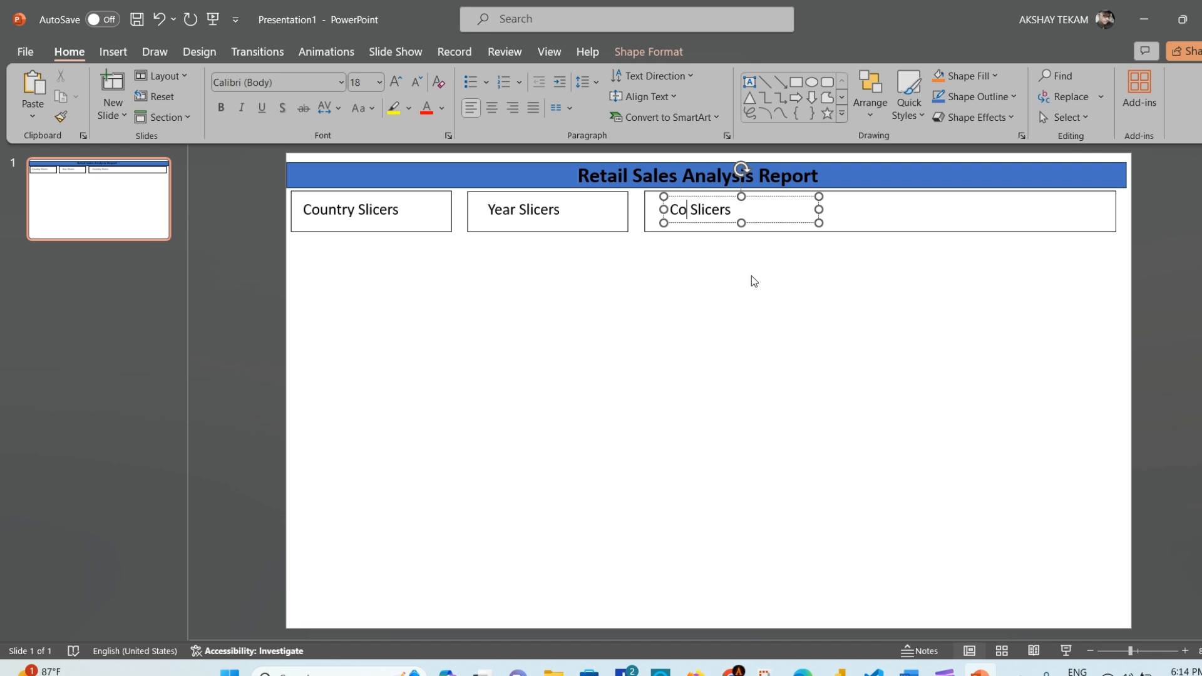
type("Month")
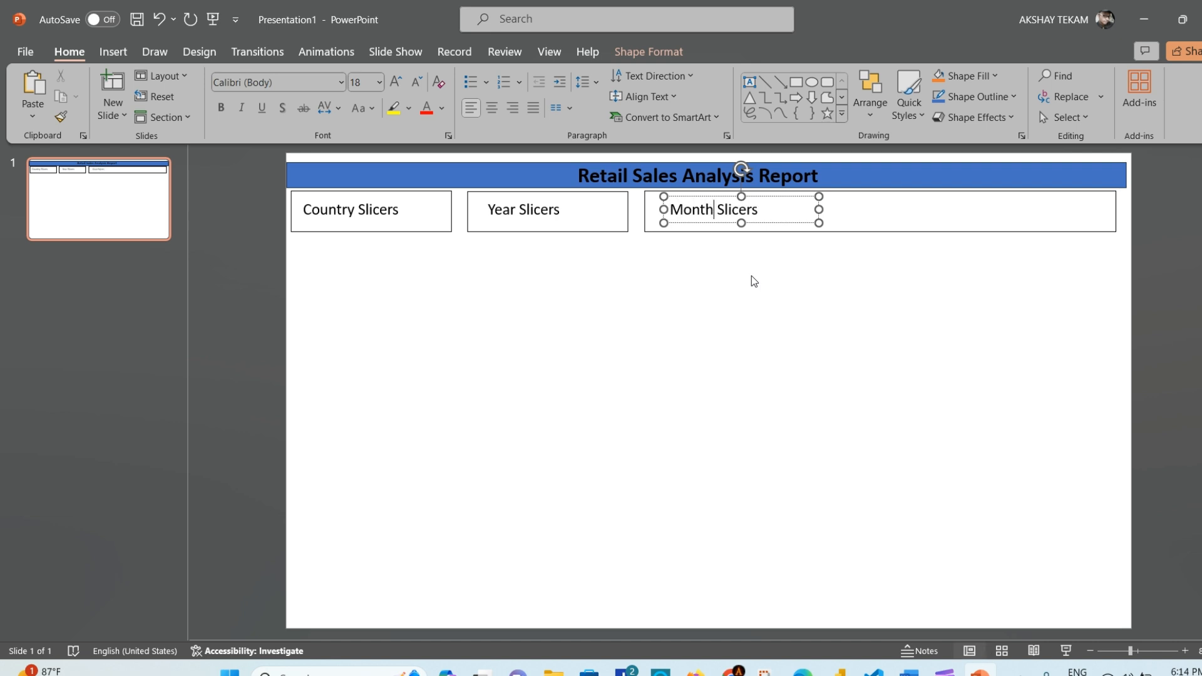
left_click(808, 267)
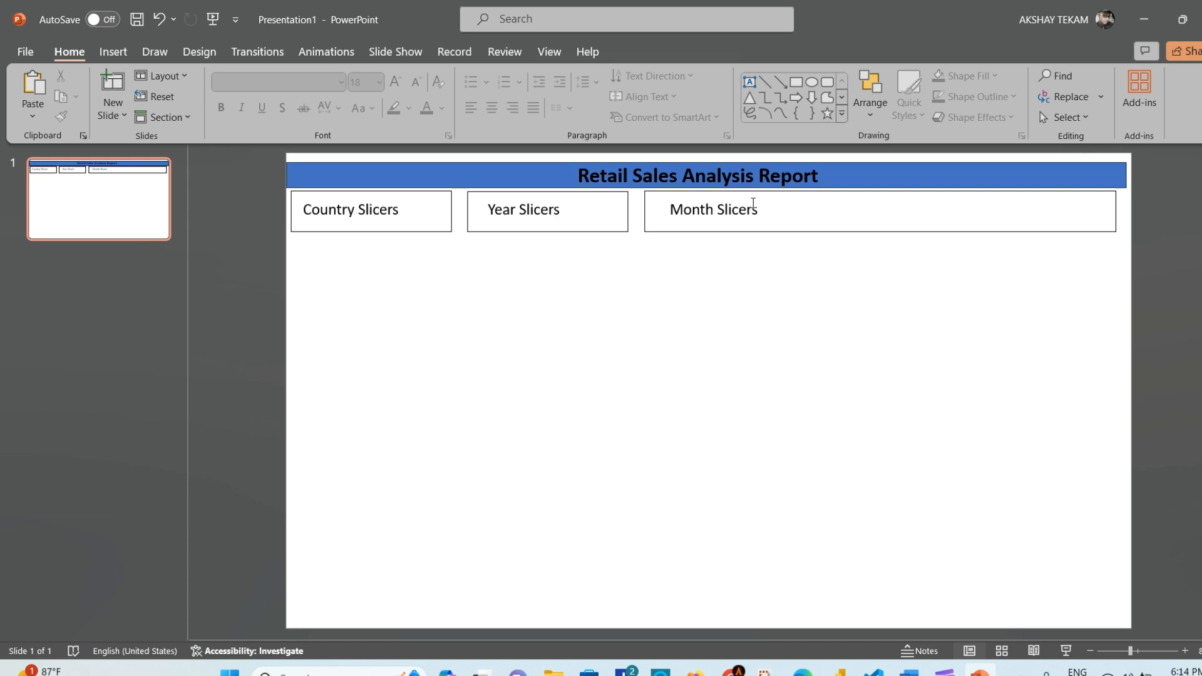
Step: Draw a small rounded rectangle, about 0.32" high and 0.57" wide, beside the "Month Slicers" label
left_click(112, 55)
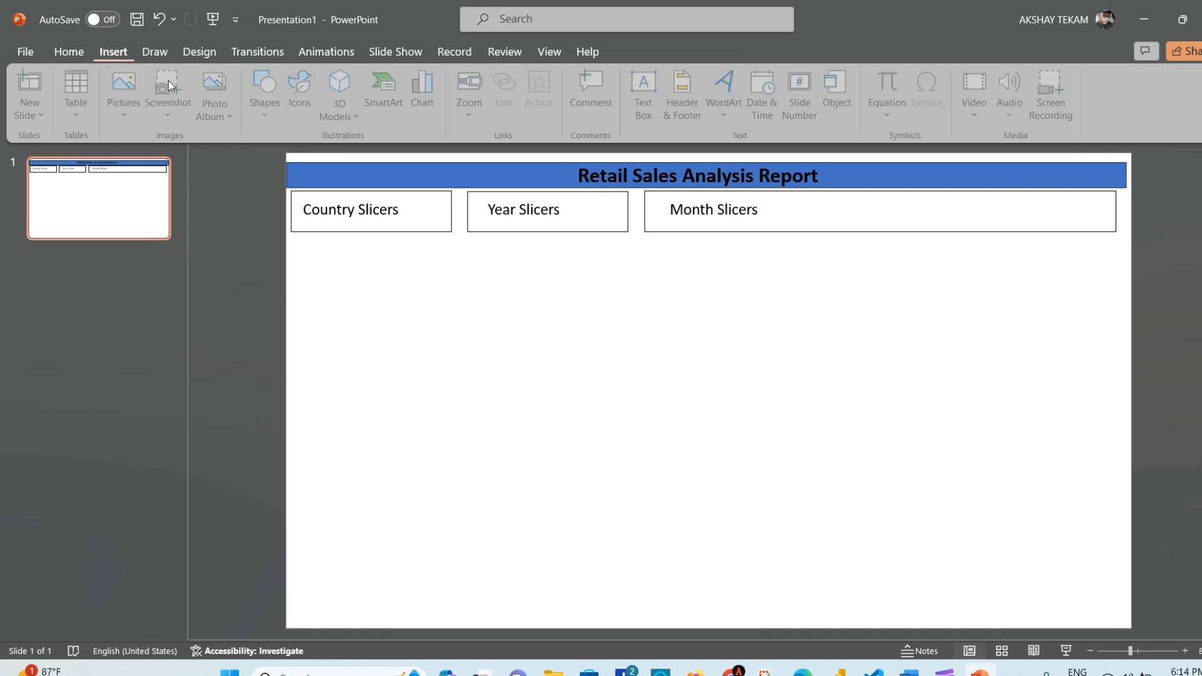
left_click(268, 94)
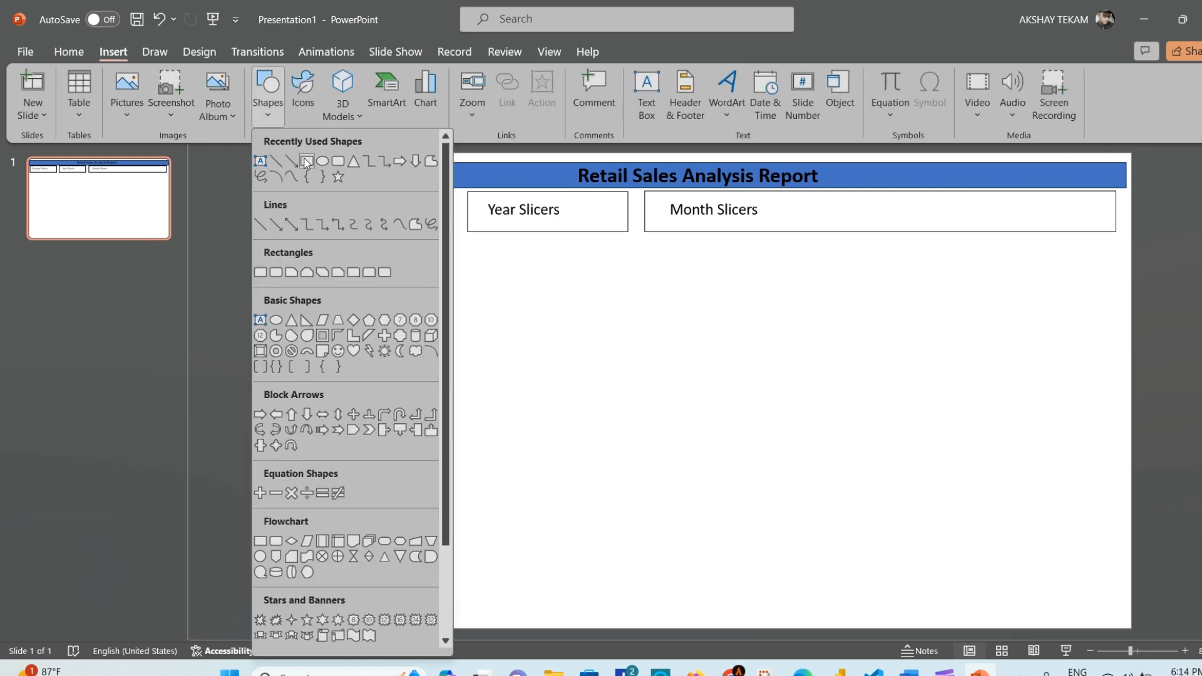
left_click(306, 162)
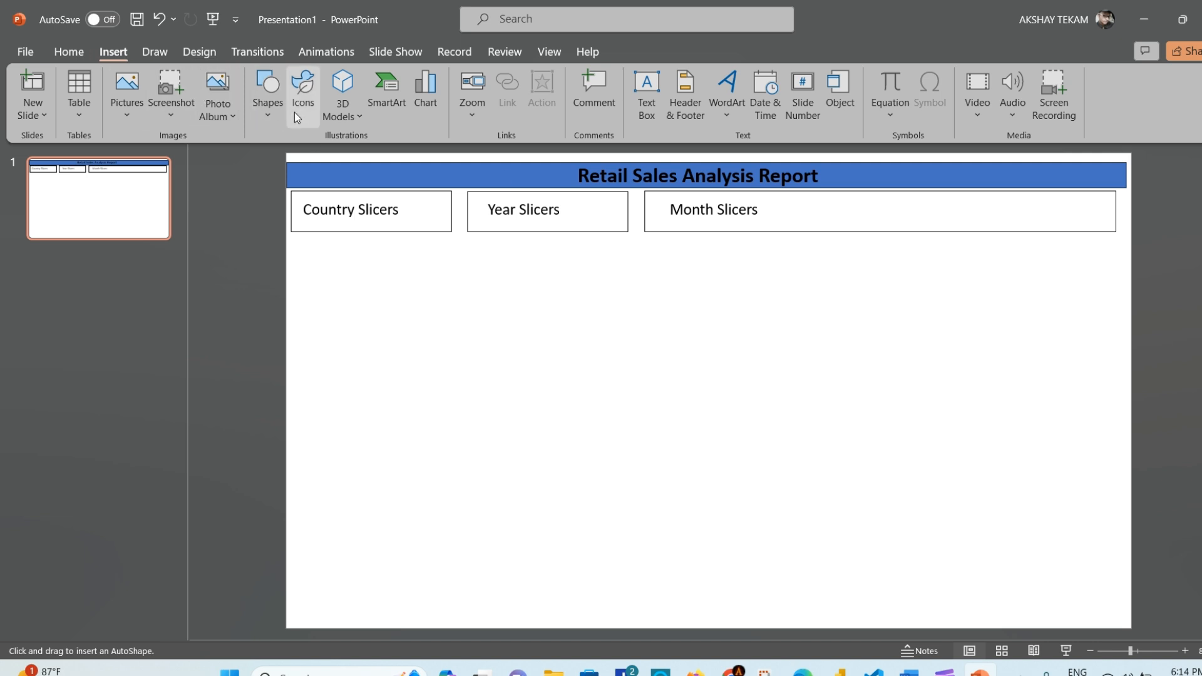
left_click(259, 117)
left_click(336, 164)
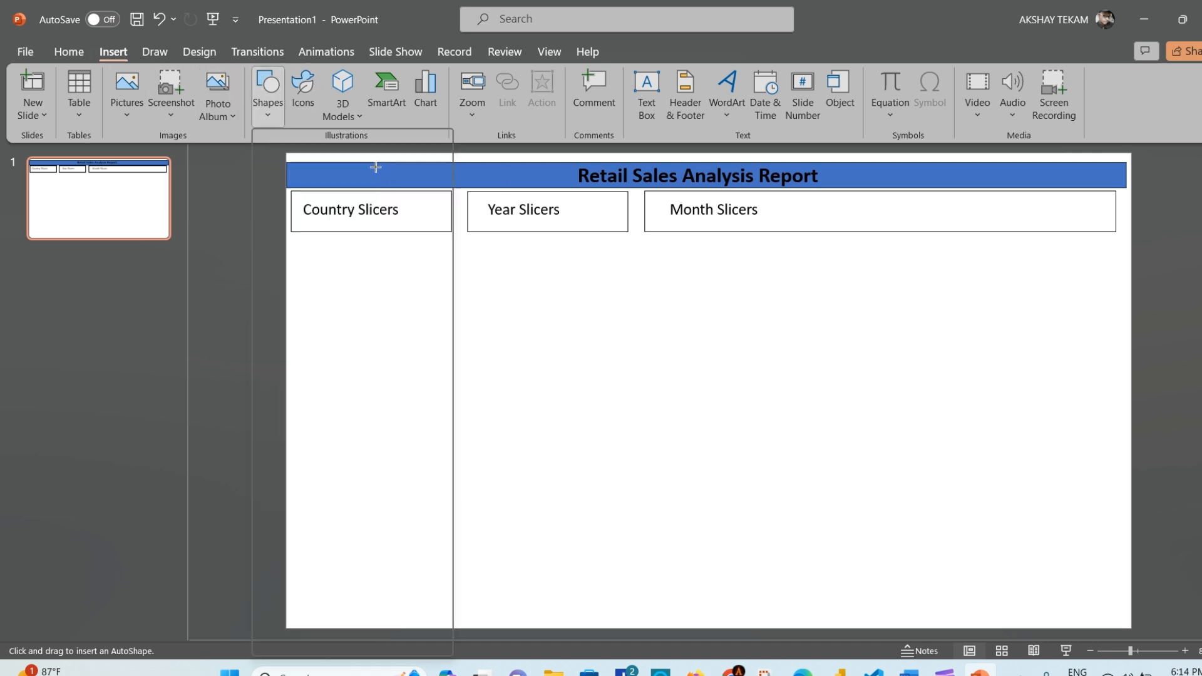
mouse_move(776, 203)
left_mouse_down()
mouse_move(812, 224)
mouse_move(836, 215)
mouse_move(804, 225)
mouse_move(885, 215)
left_mouse_up()
Step: Paste five copies of the rounded rectangle and line them up in a row inside the "Month Slicers" box
key("ctrl+v")
key("ctrl+v")
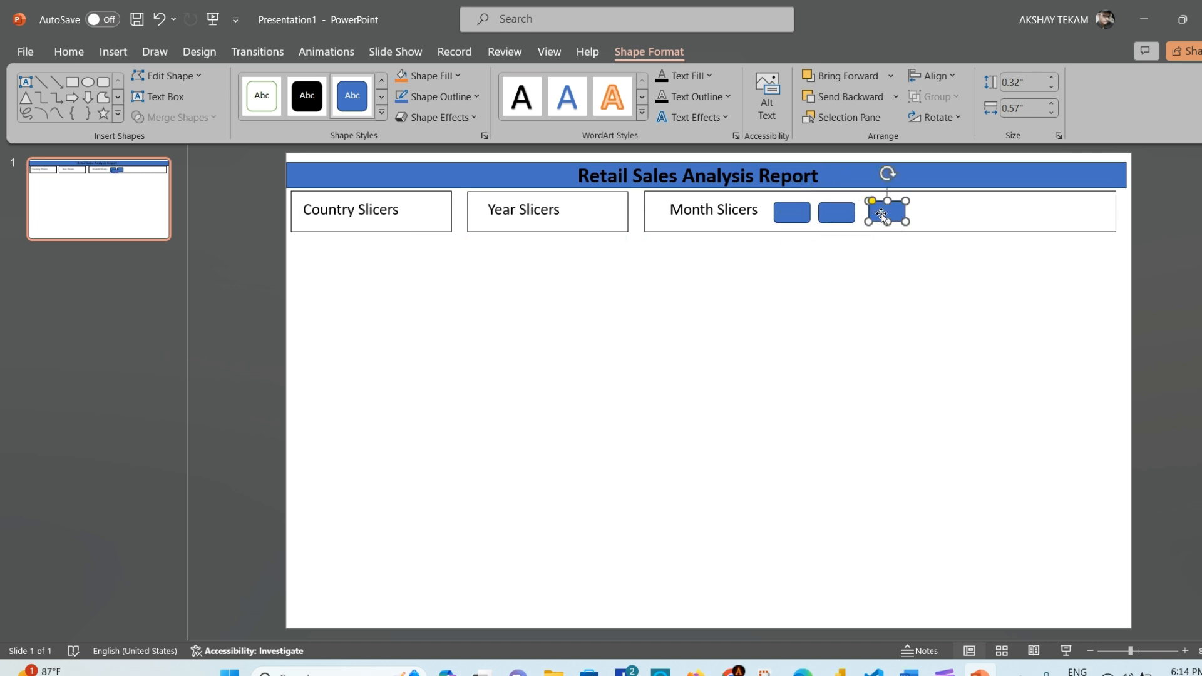
key("ctrl+v")
left_click_drag(799, 227, 945, 213)
key("ctrl+v")
left_click_drag(808, 228, 995, 212)
key("ctrl+v")
left_click_drag(799, 226, 1088, 212)
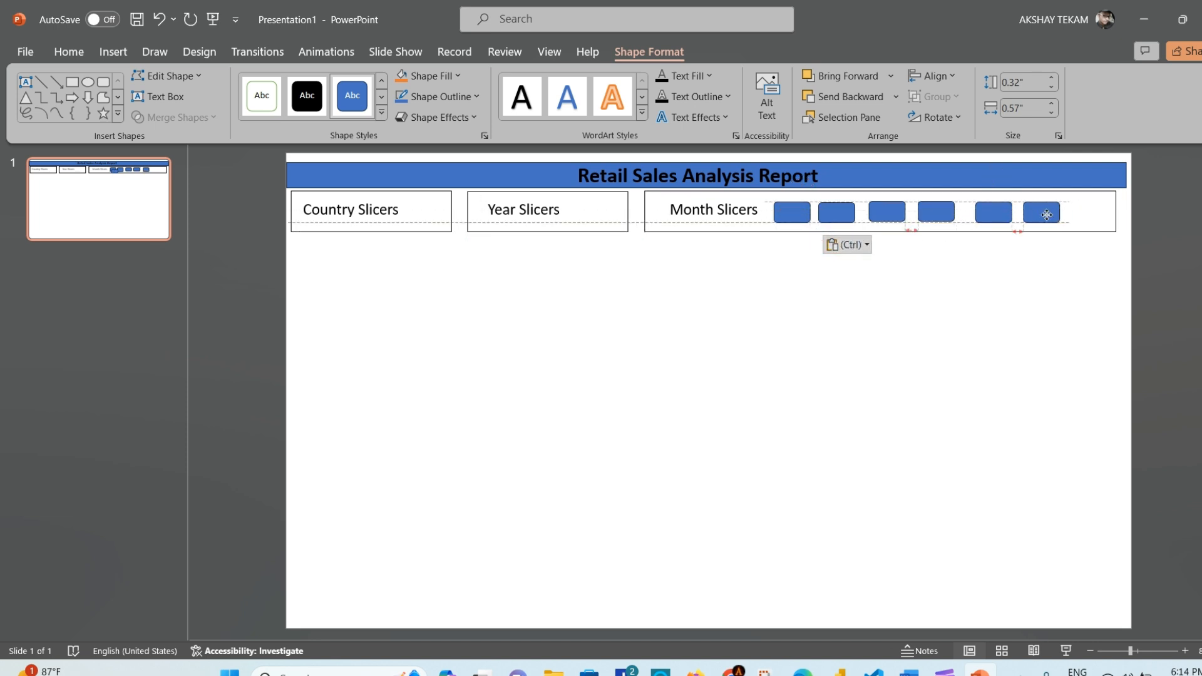
left_click(985, 284)
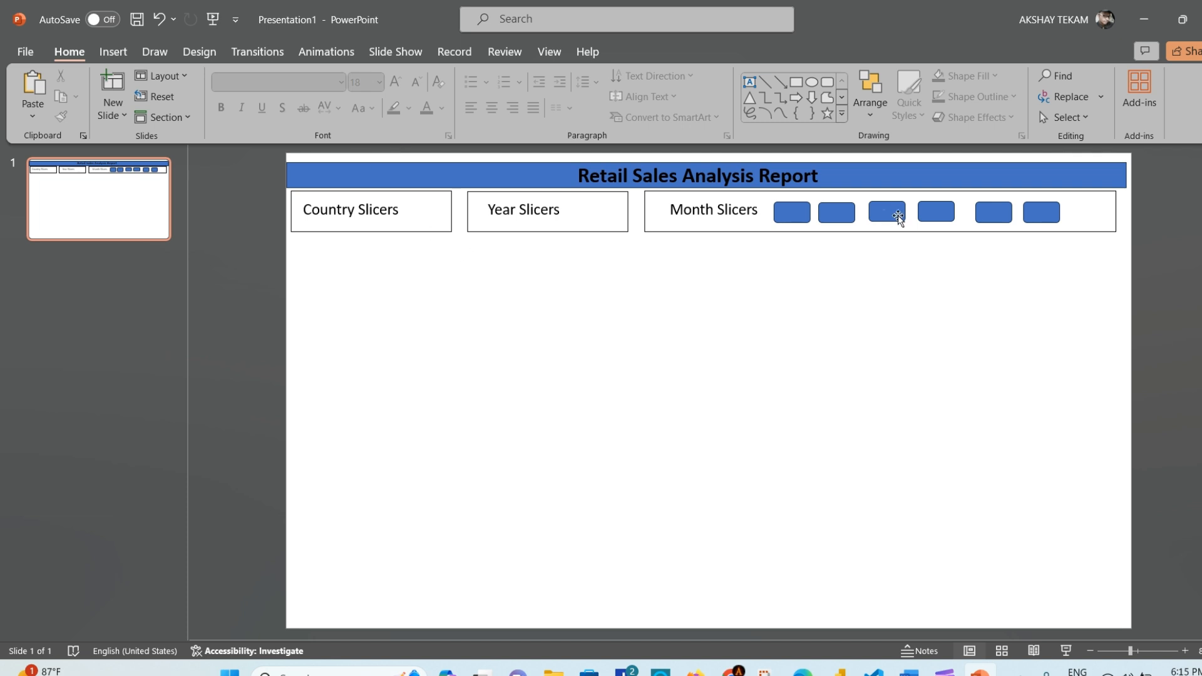
Step: Draw a horizontal line across the slide below the slicer boxes and place a duplicate a short distance beneath it
left_click(114, 51)
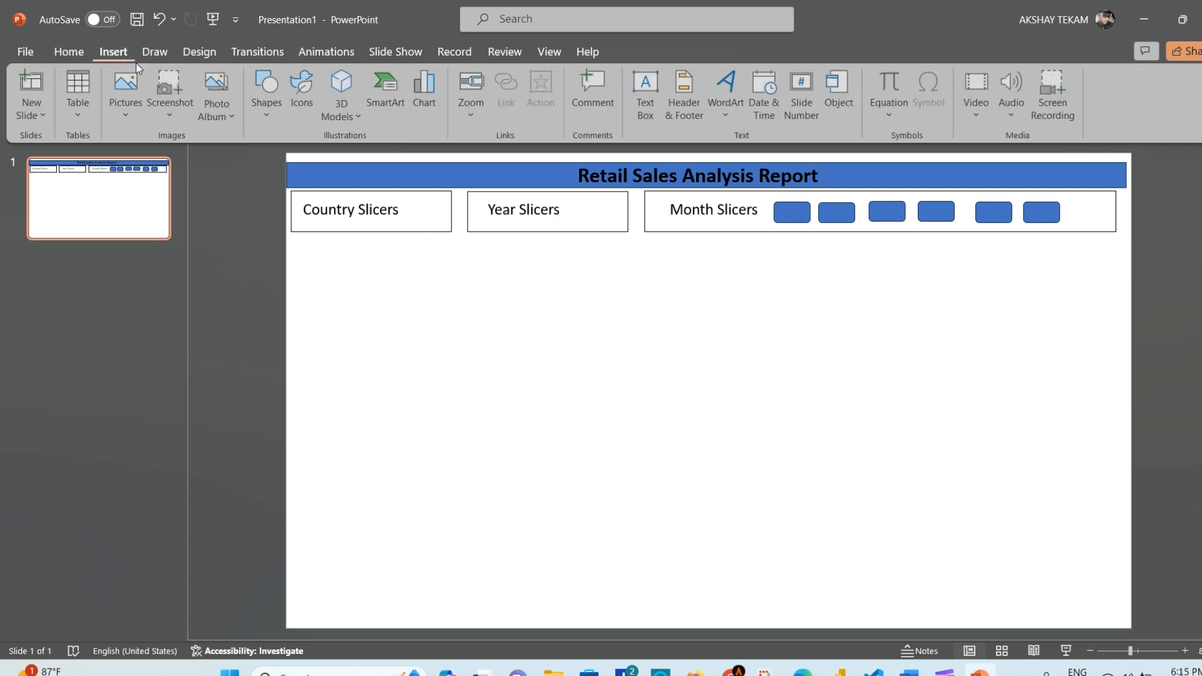
left_click(276, 114)
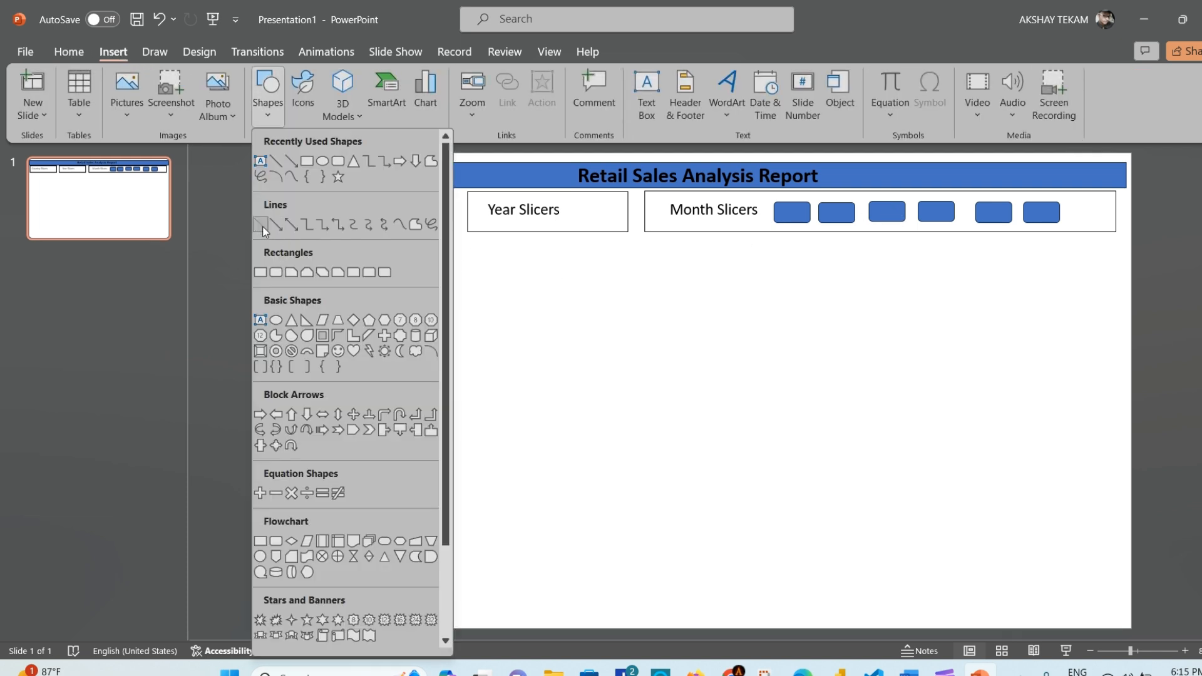
left_click(259, 225)
left_click_drag(286, 240, 1143, 236)
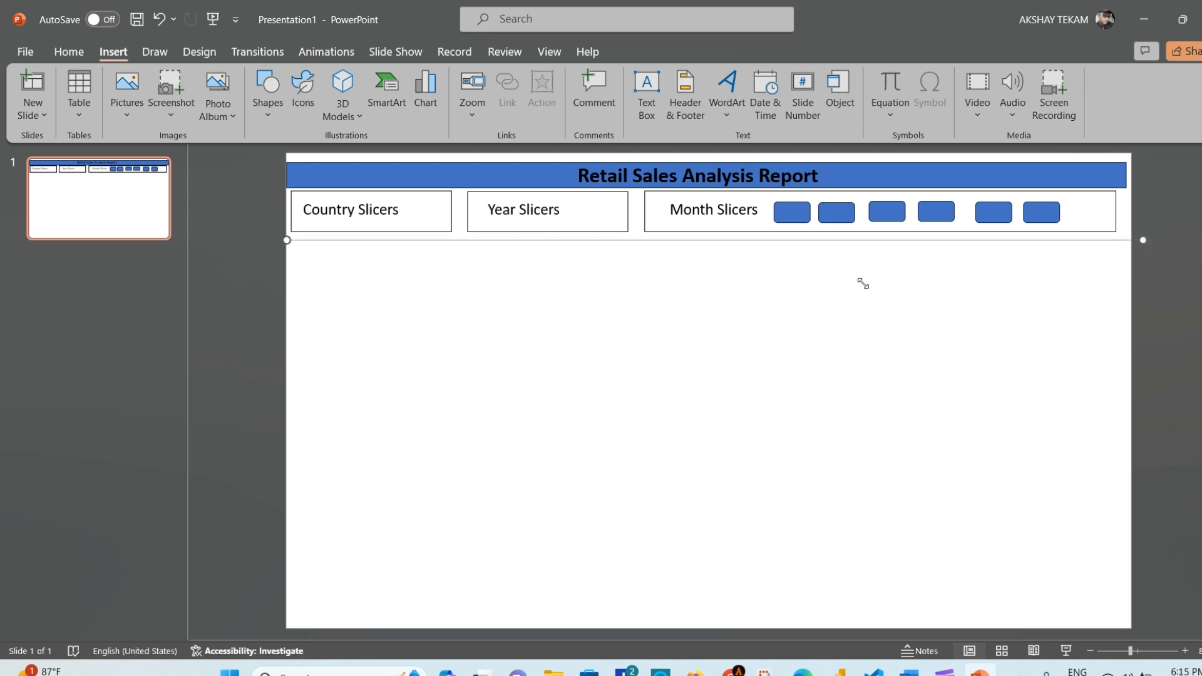
key("ctrl+d")
left_click_drag(660, 251, 638, 269)
left_click(648, 335)
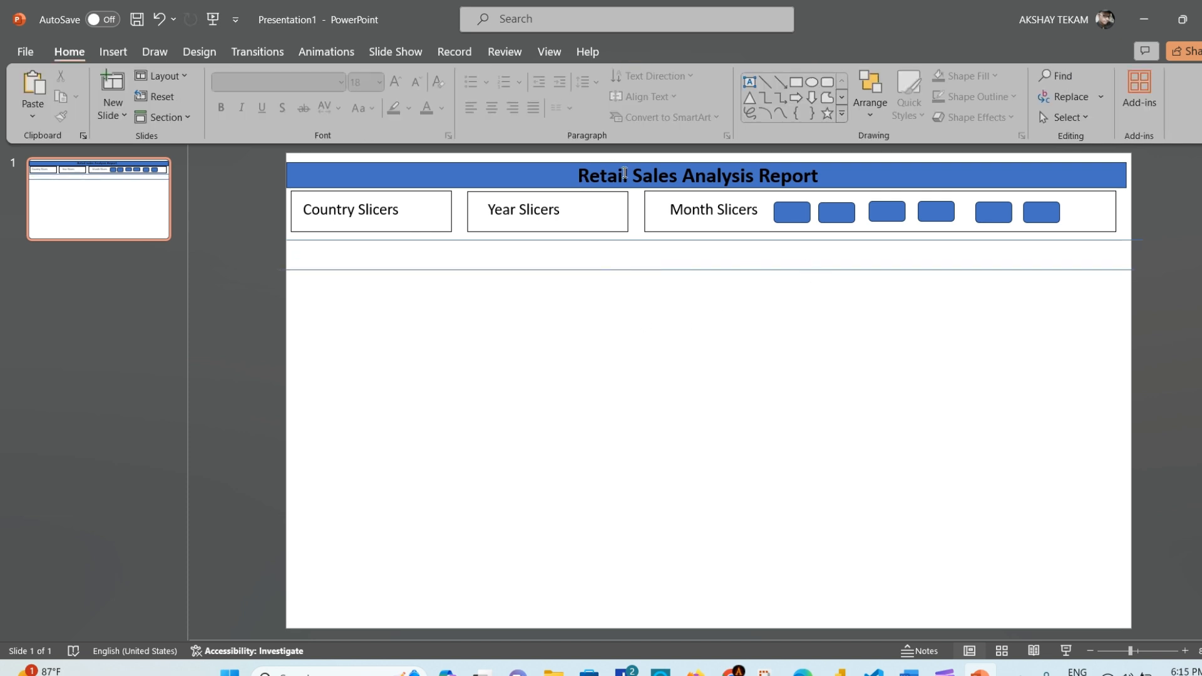
Step: Copy the "Year Slicers" text box and place the copy midway across the slide between the two horizontal lines
left_click(526, 209)
left_click(523, 198)
key("ctrl+c")
key("ctrl+v")
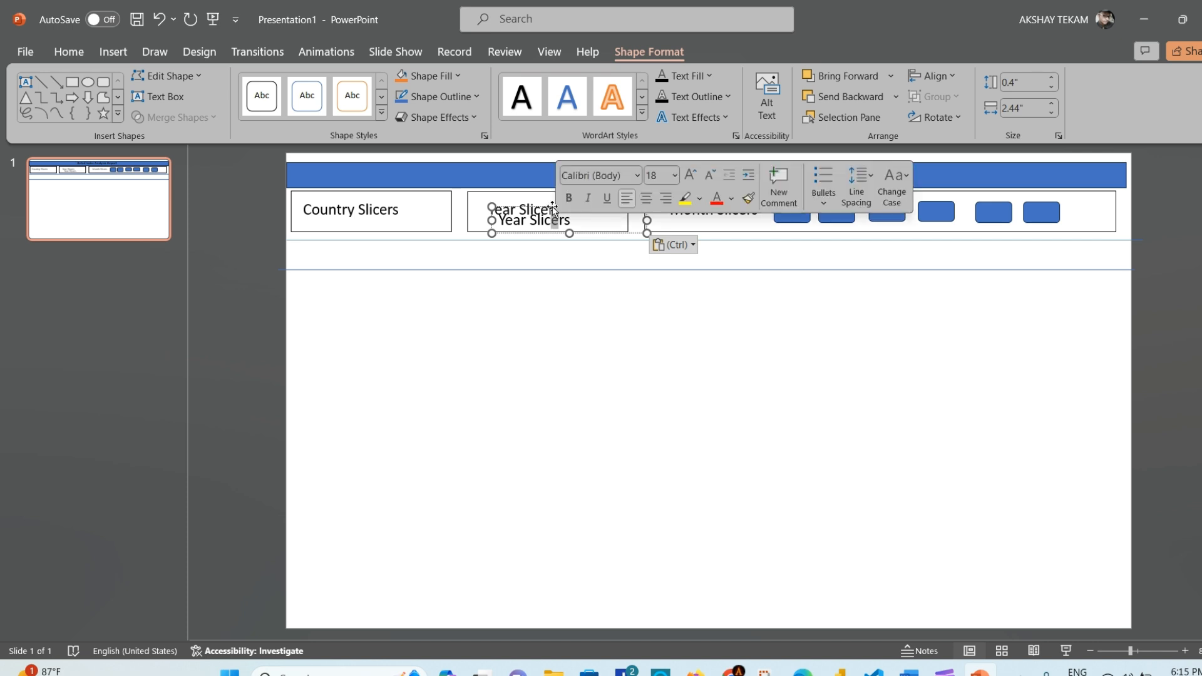
left_click_drag(555, 223, 684, 243)
Step: Replace the text of the copied label between the two lines with "Scrollers"
left_click(713, 256)
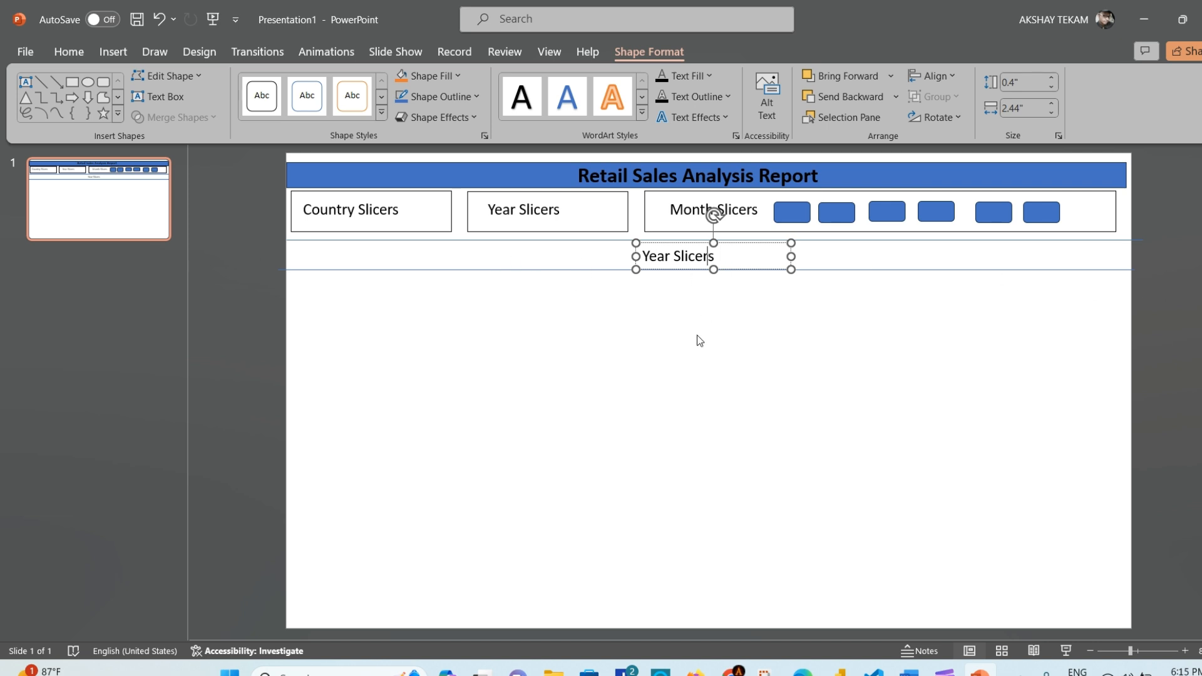
key("ctrl+z")
key("BackSpace")
key("BackSpace")
key("BackSpace")
key("BackSpace")
key("BackSpace")
key("BackSpace")
key("BackSpace")
key("BackSpace")
key("BackSpace")
key("BackSpace")
type("Scrollers")
left_click(669, 344)
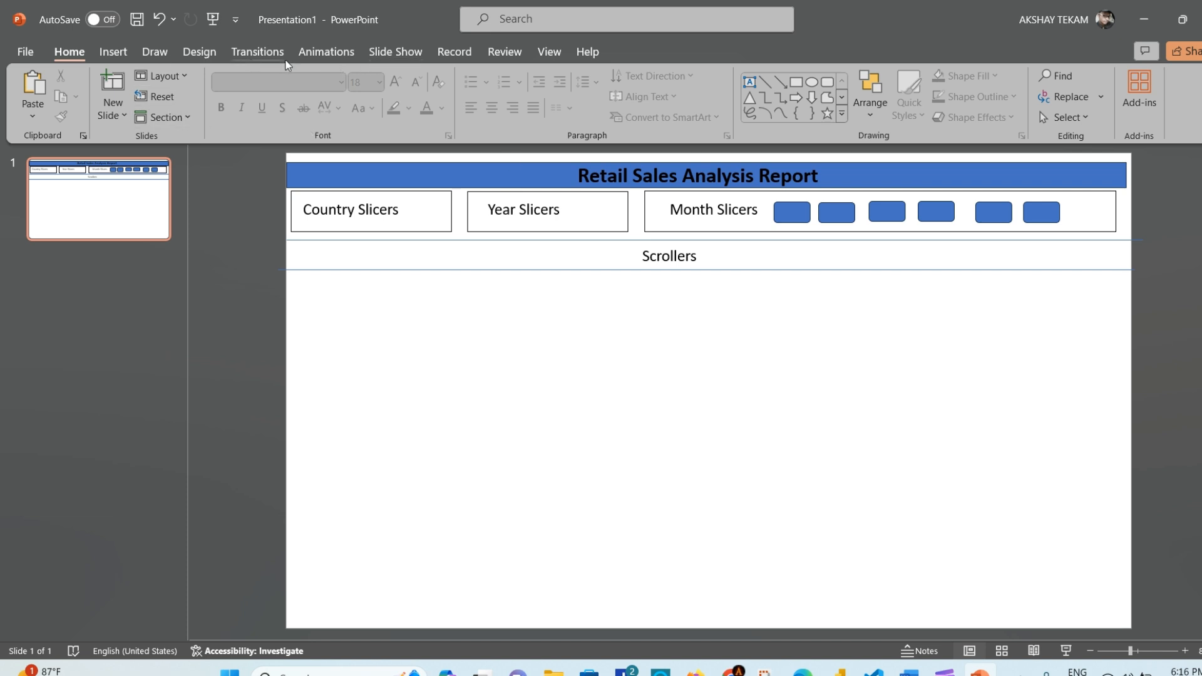
Step: Insert a standard pie chart with the default sample data on the slide
left_click(113, 51)
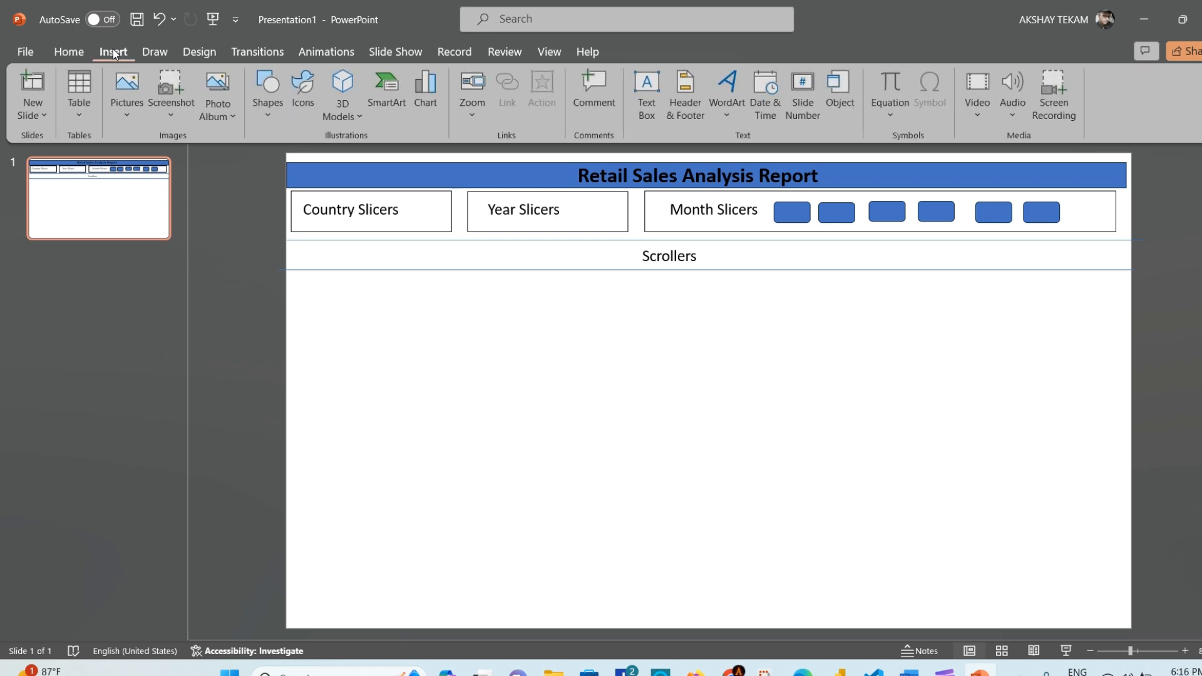
left_click(427, 125)
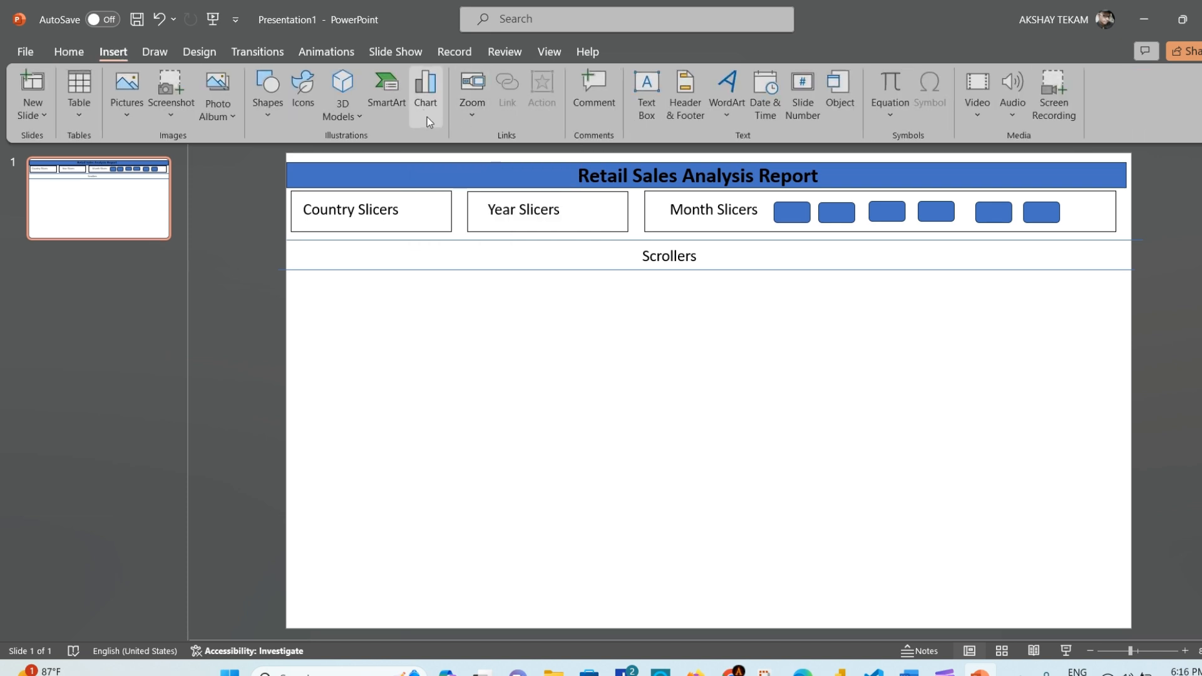
left_click(414, 225)
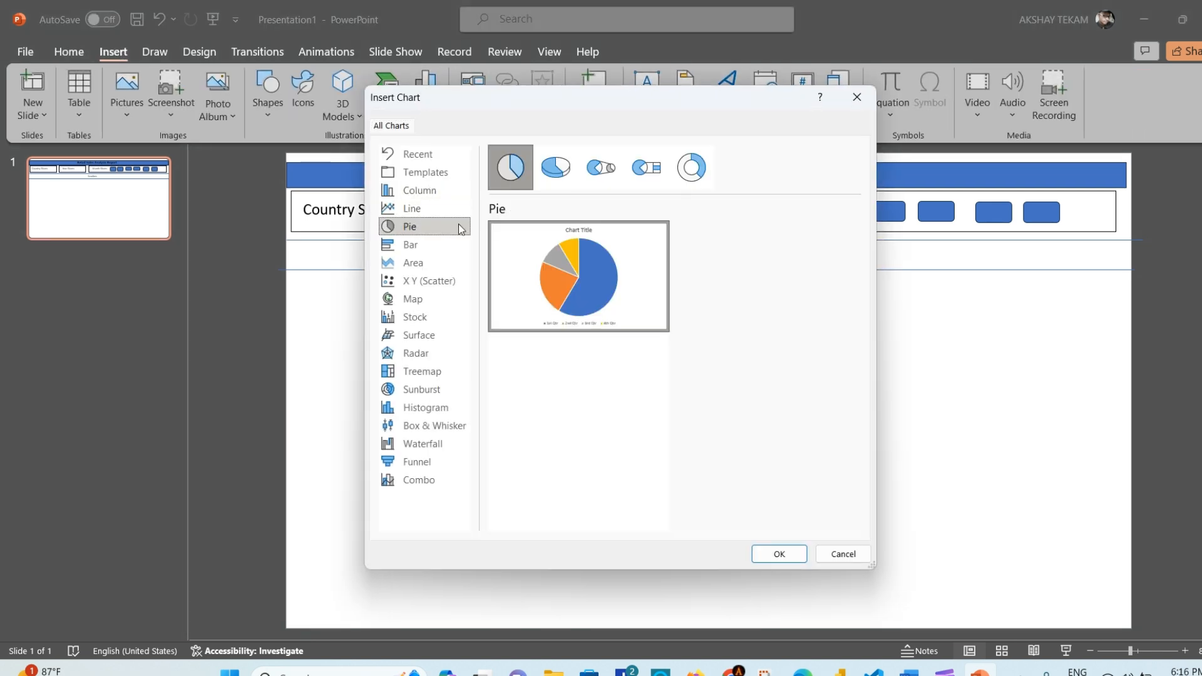
left_click(780, 555)
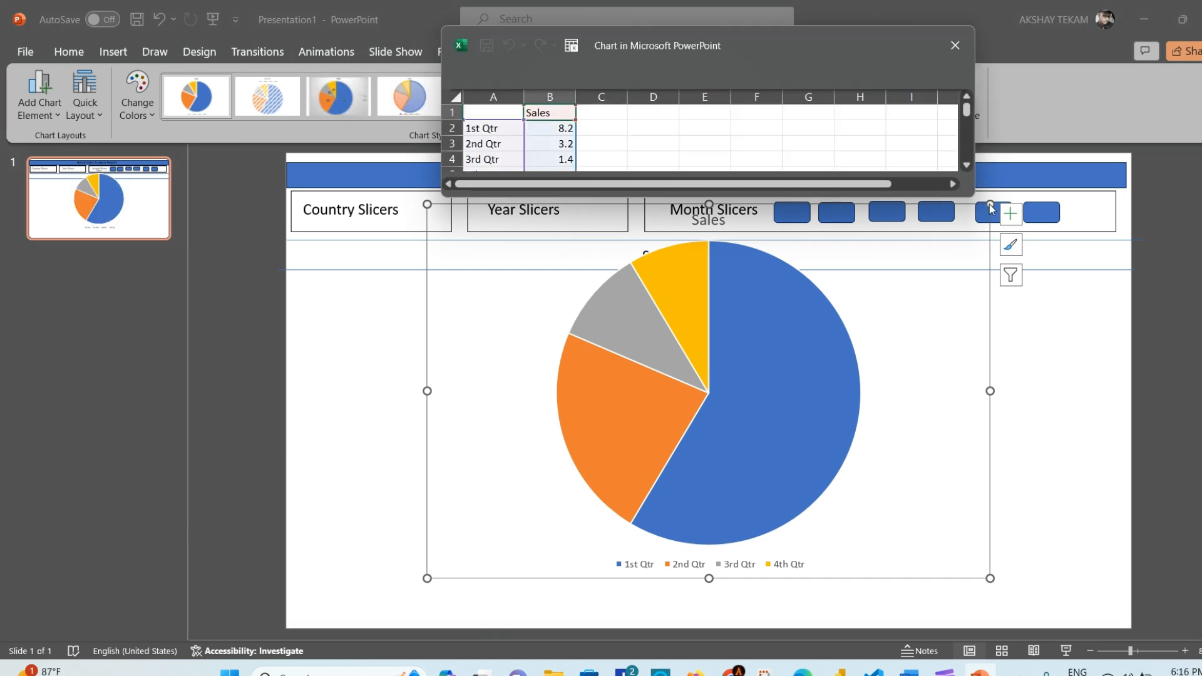
Step: Shrink the pie chart, place it below the lower line at the slide's left edge, and close its data sheet
left_click_drag(991, 206, 686, 330)
left_click(587, 420)
left_click_drag(501, 351, 368, 269)
left_click_drag(559, 515, 476, 431)
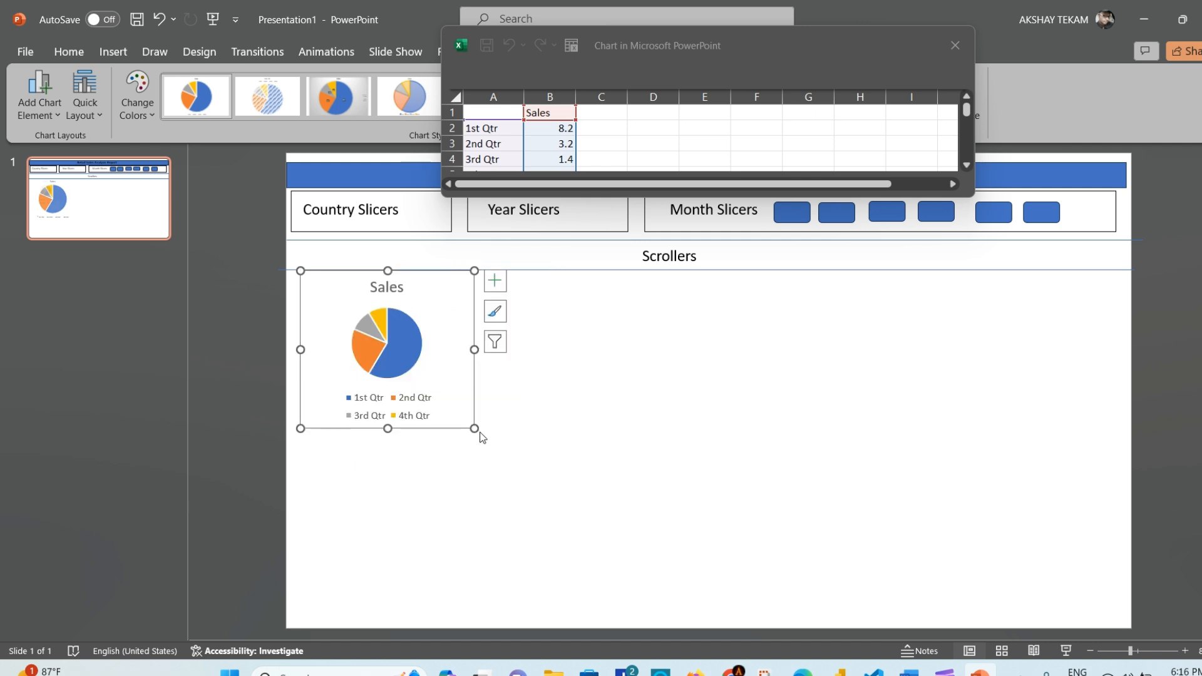
left_click_drag(475, 429, 482, 438)
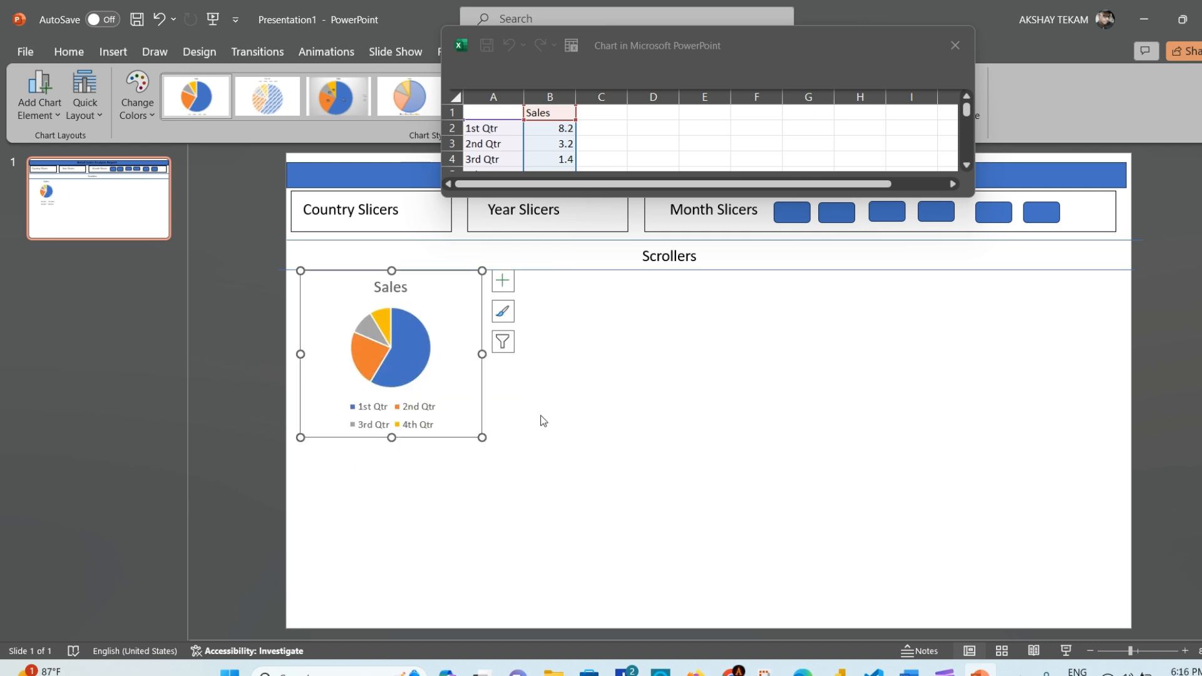
left_click(630, 405)
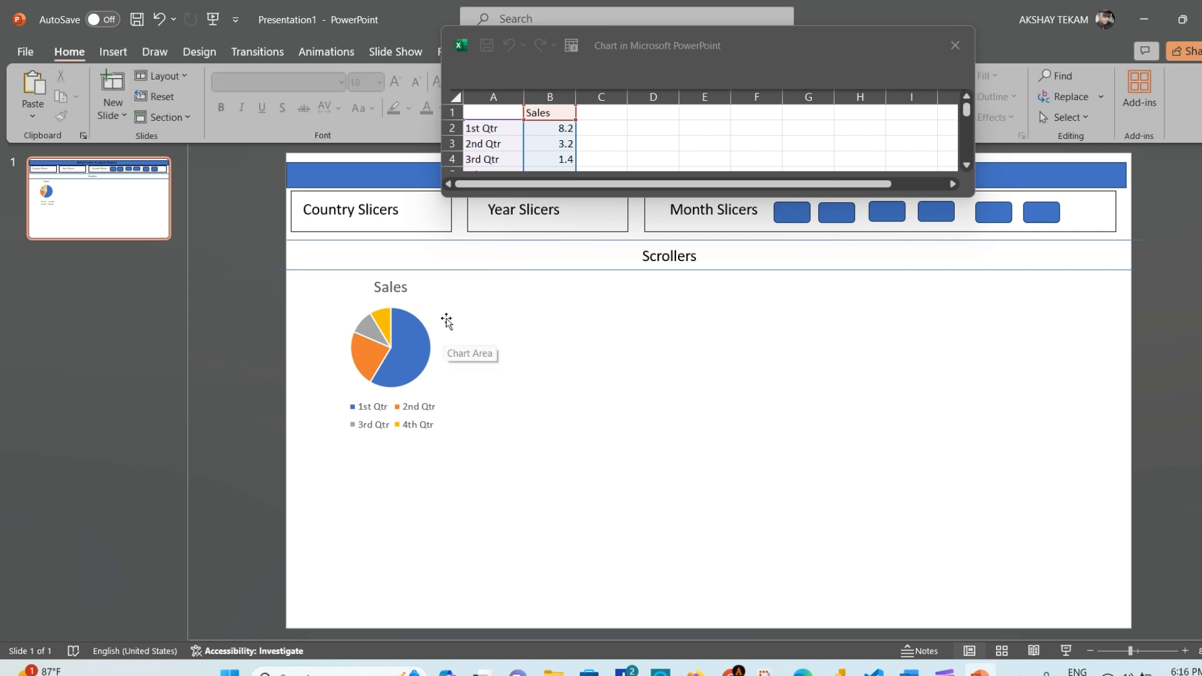
left_click(446, 321)
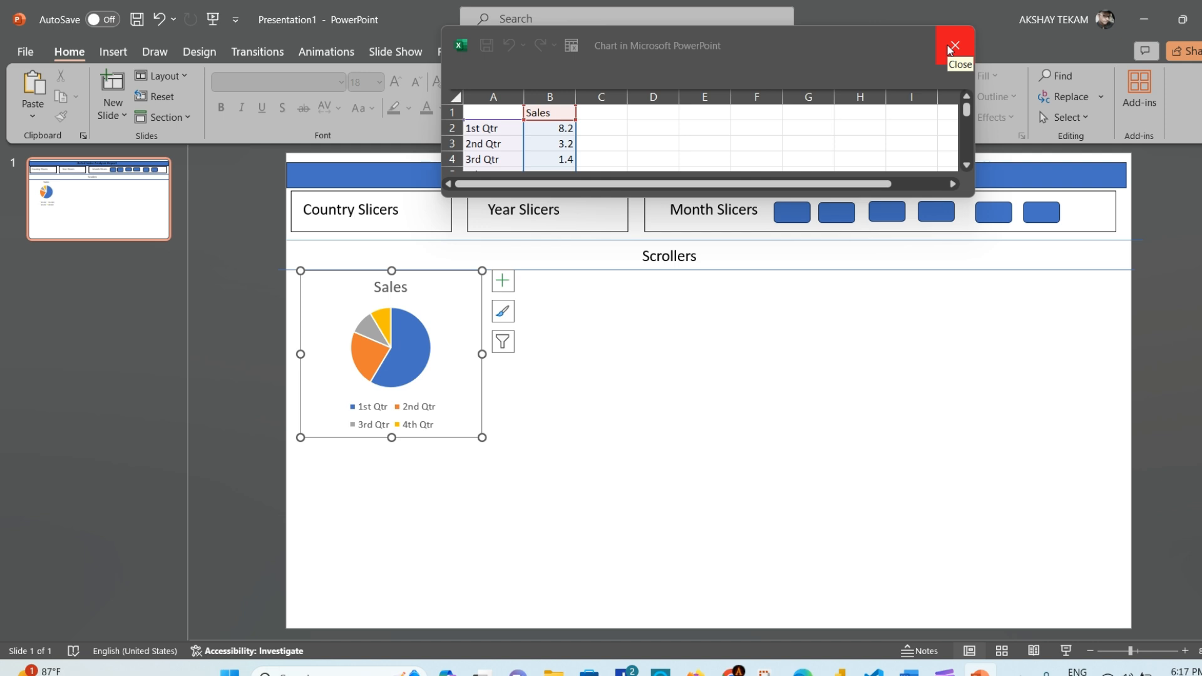
left_click(953, 46)
left_click(653, 361)
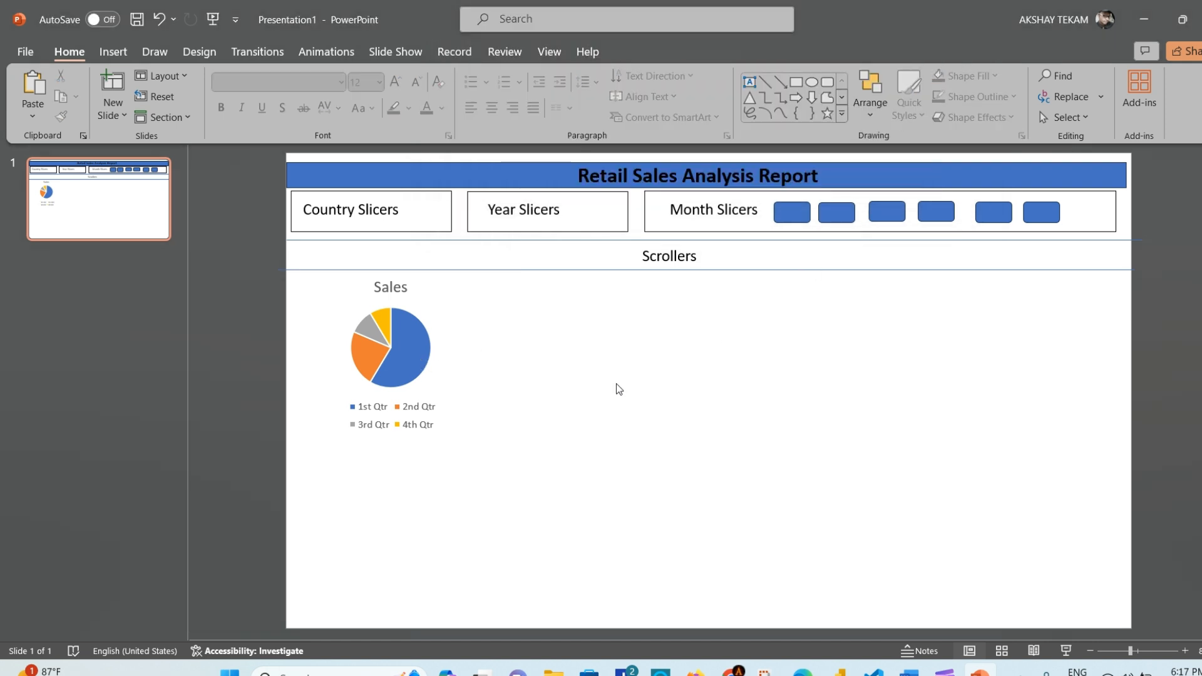
Step: Insert a waterfall chart with the default sample data on the slide
left_click(114, 51)
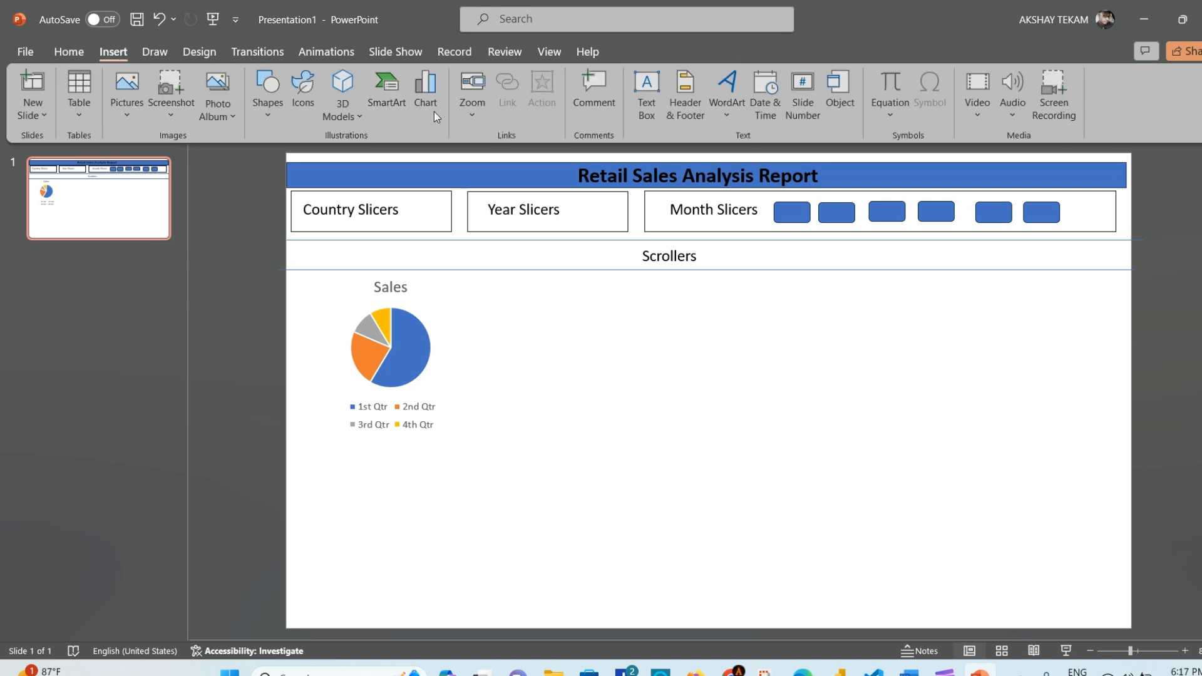
left_click(435, 104)
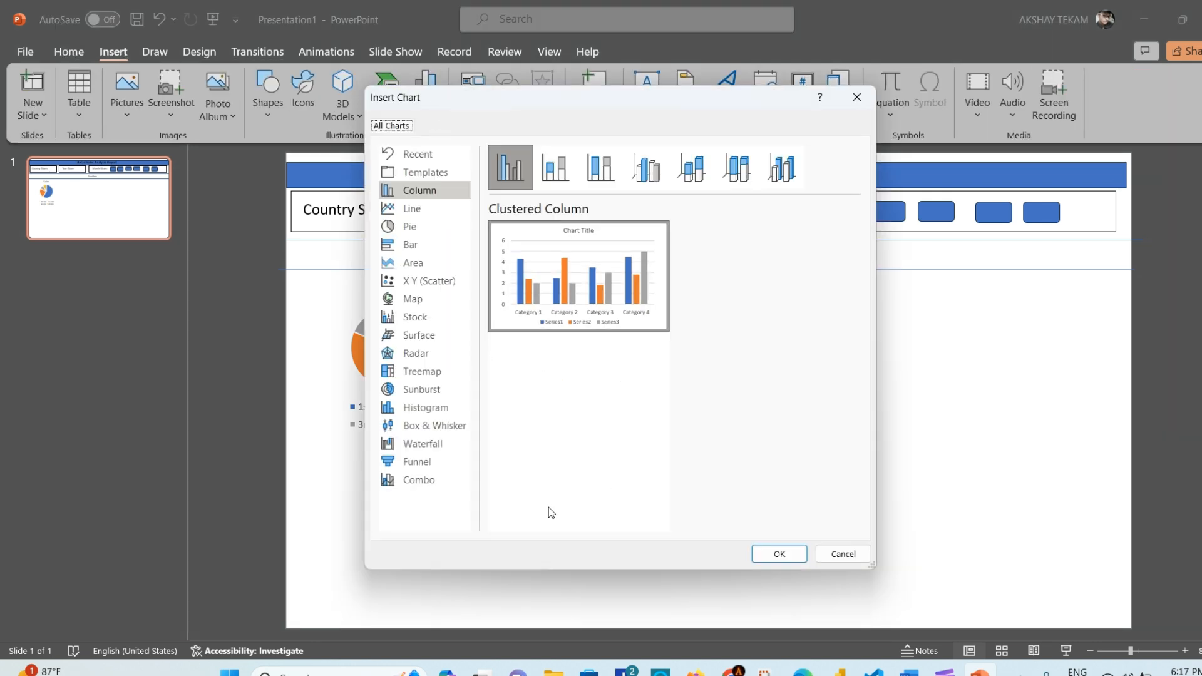
left_click(434, 445)
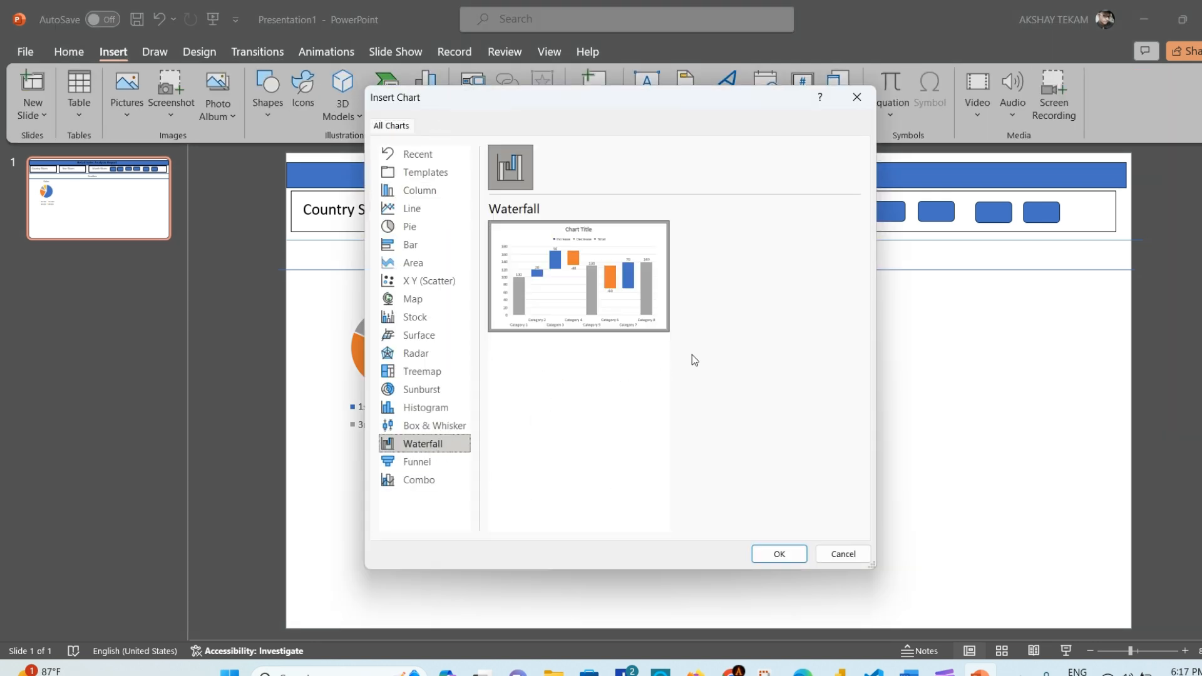
left_click(774, 553)
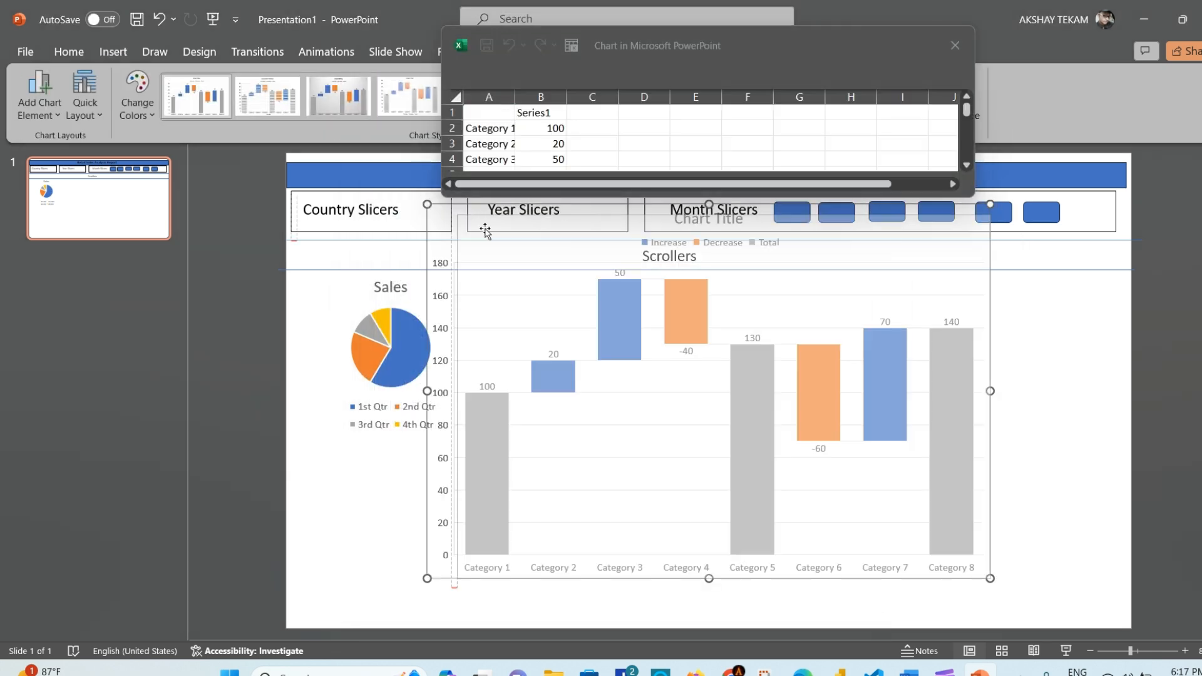
Step: Shrink the waterfall chart and place it below the lower line at the slide's right edge
left_click_drag(520, 321, 533, 383)
left_click_drag(743, 431, 1048, 276)
left_click_drag(681, 473, 744, 431)
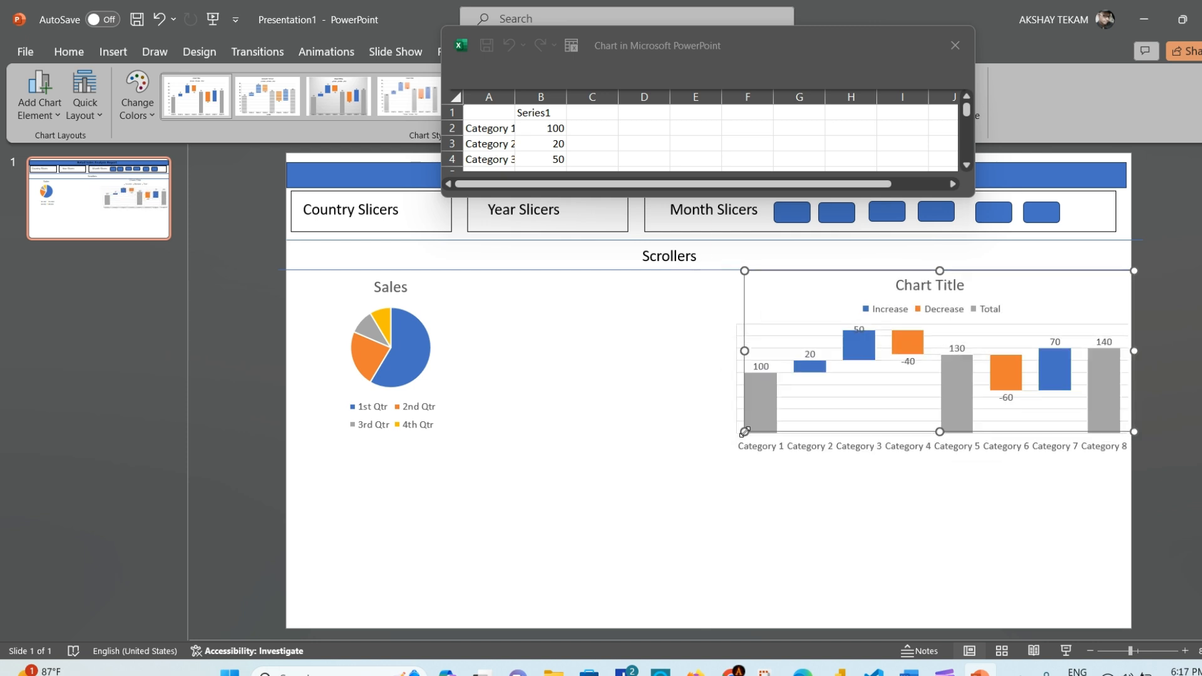
Step: Close the waterfall chart's data sheet and stack three small rounded rectangles, about 1.06" by 0.59", beside the pie chart
left_click(921, 508)
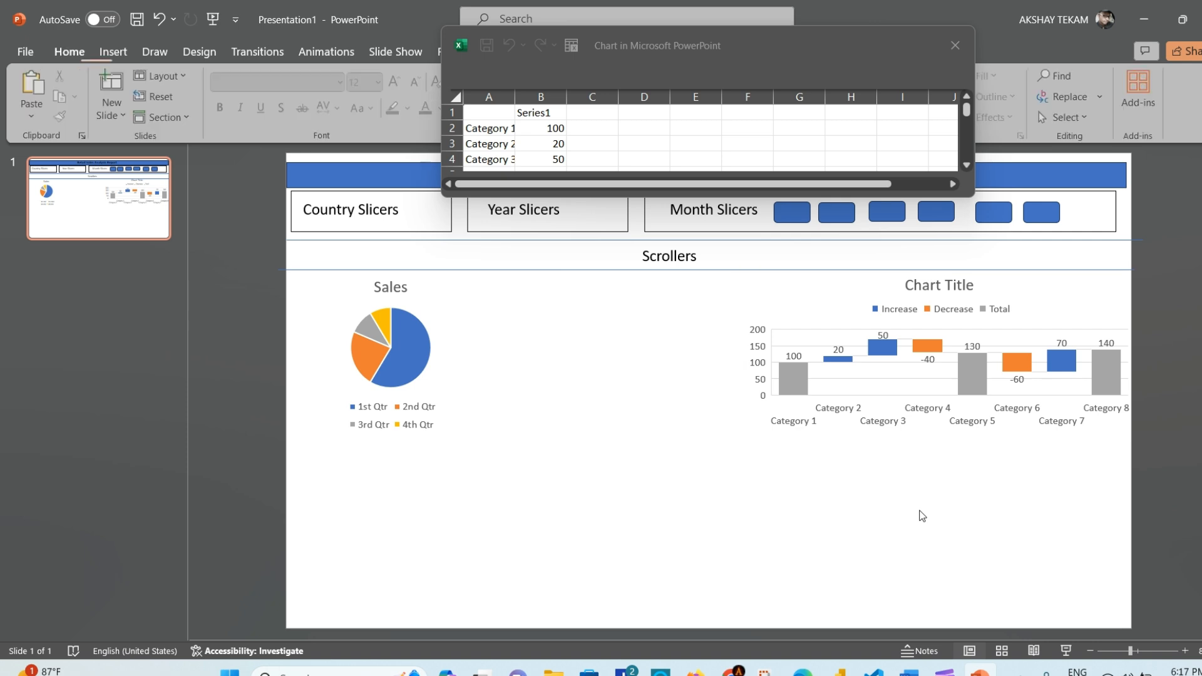
left_click(956, 45)
left_click(113, 52)
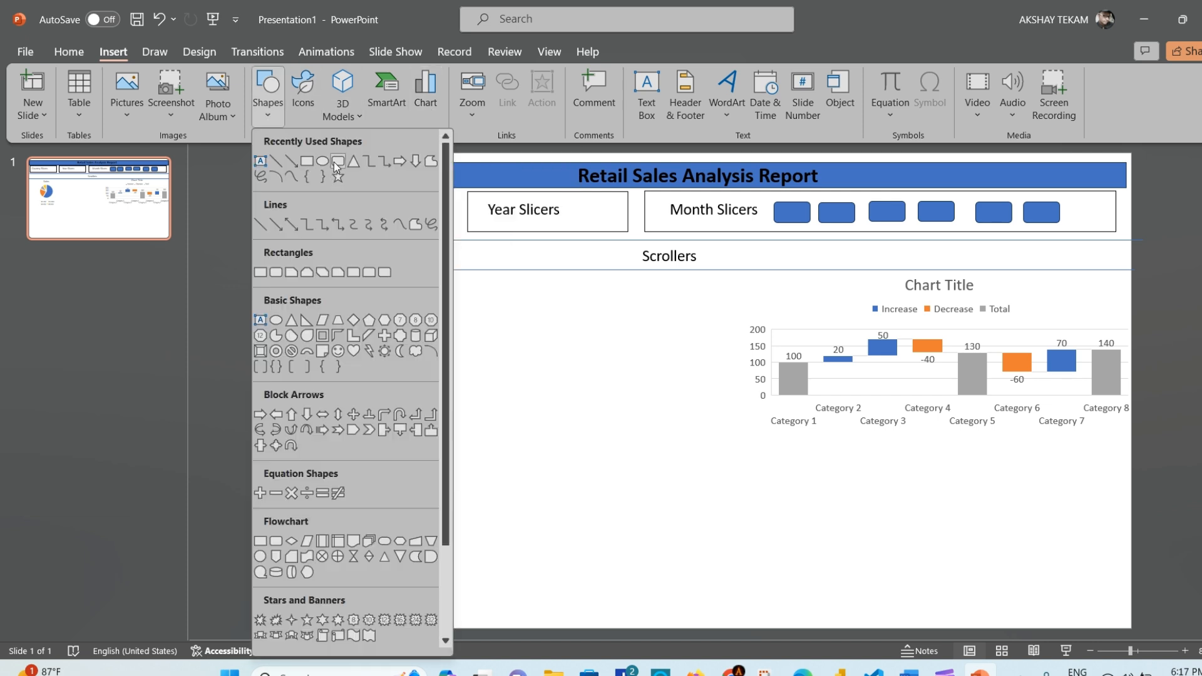
left_click(332, 166)
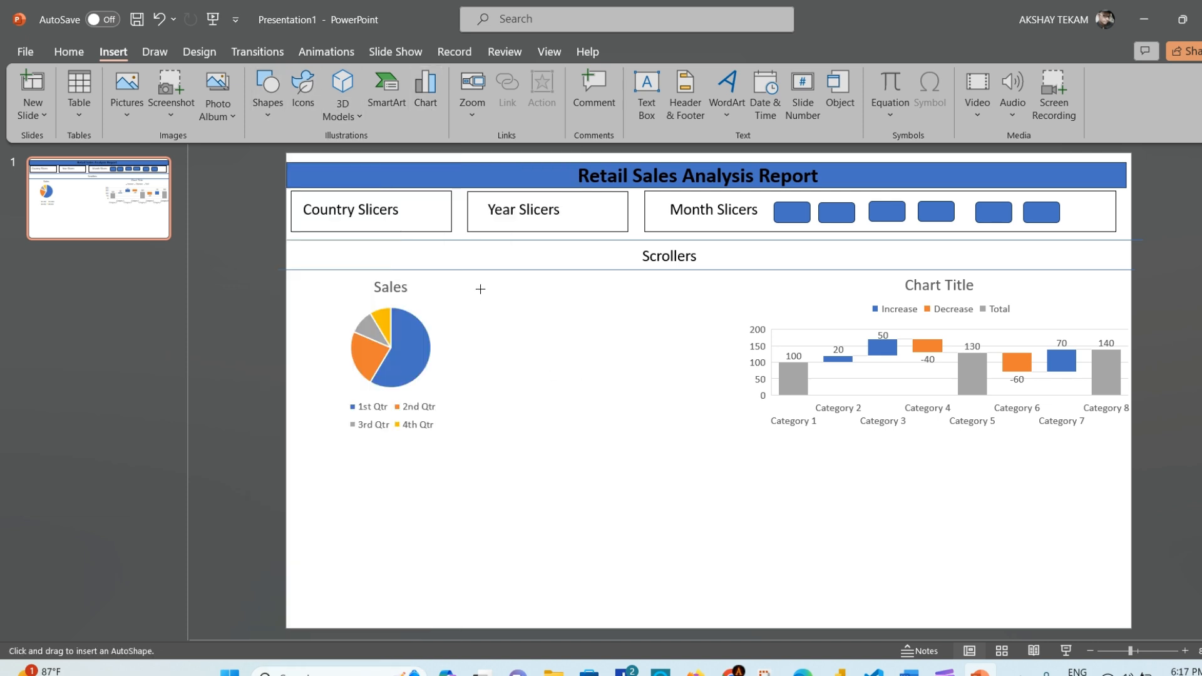
left_click_drag(482, 286, 515, 409)
key("ctrl+v")
key("ctrl+v")
left_click(655, 403)
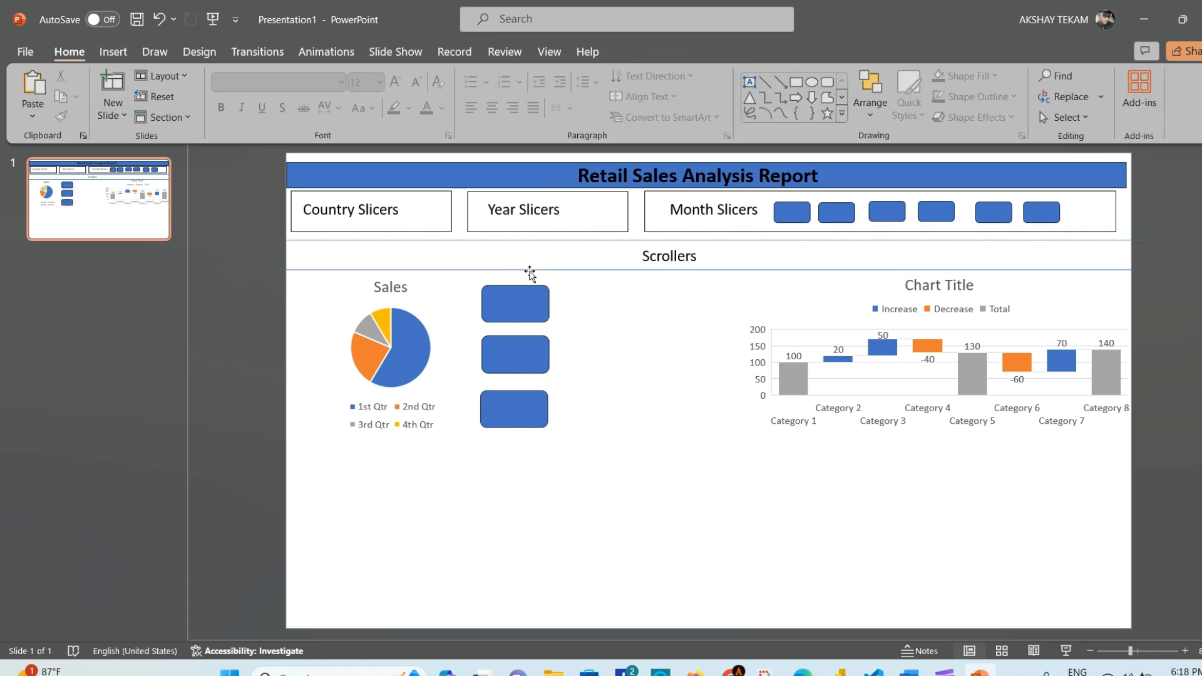
Step: Add a copy of the rounded rectangle, enlarge it to about 2.24" by 1.79", and place it beside the stack of three
left_click(518, 408)
key("ctrl+v")
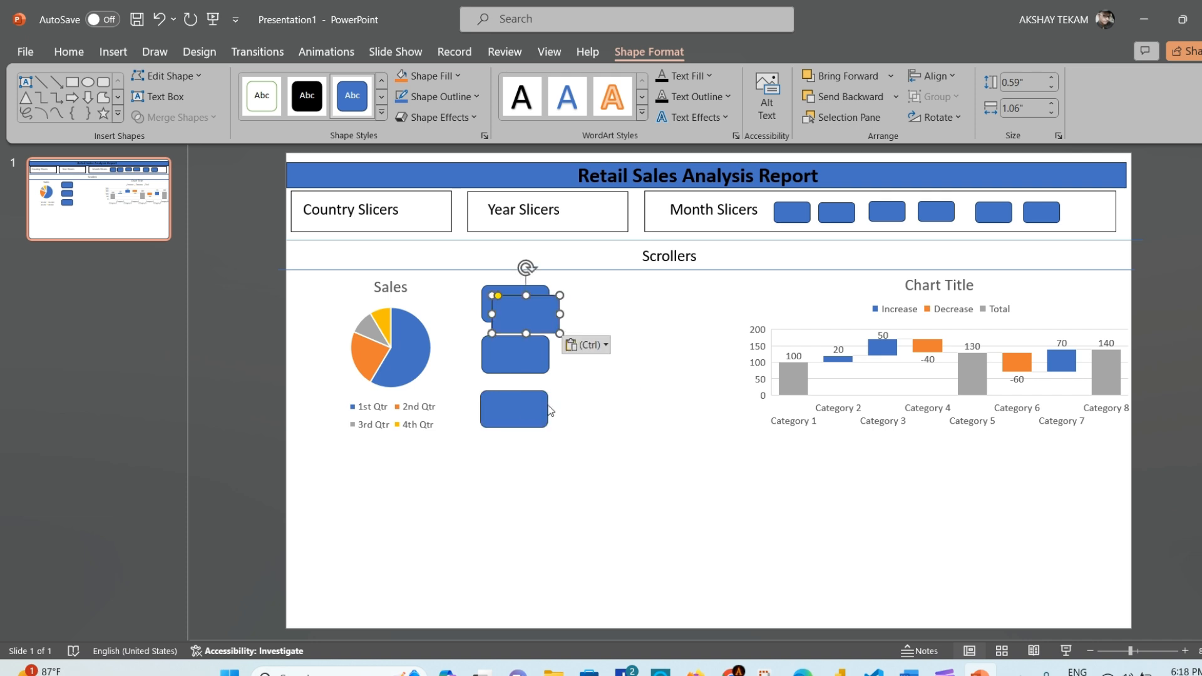
left_click_drag(531, 305, 613, 428)
left_click_drag(646, 355, 692, 355)
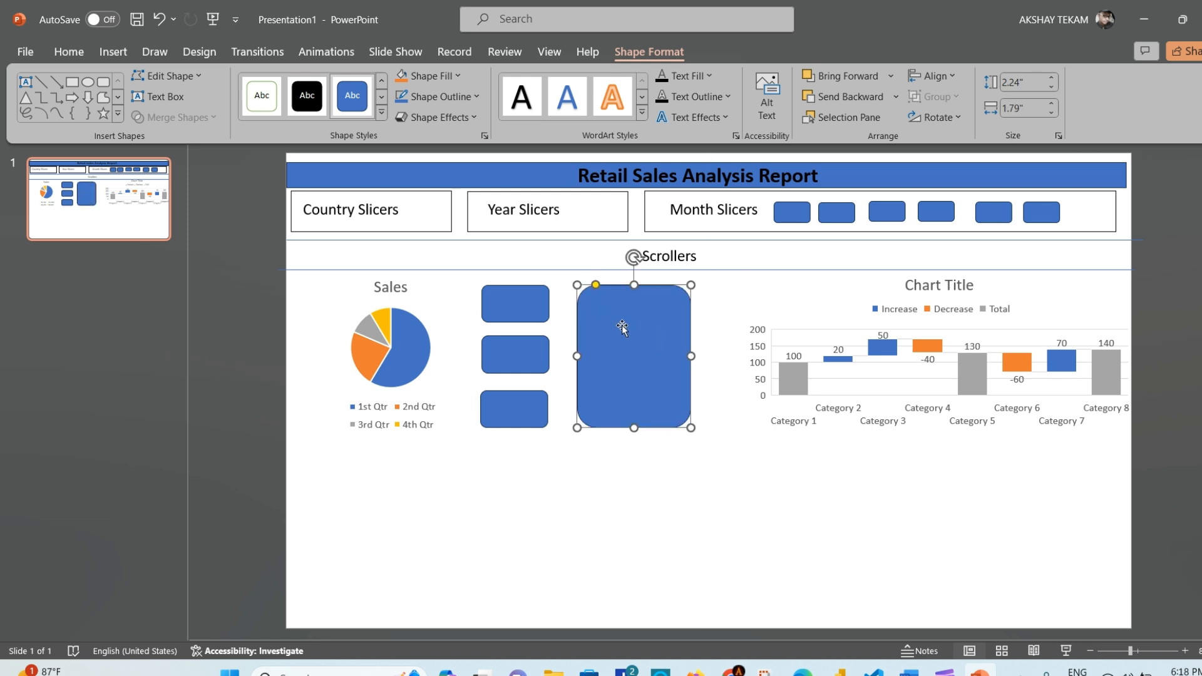
left_click(738, 476)
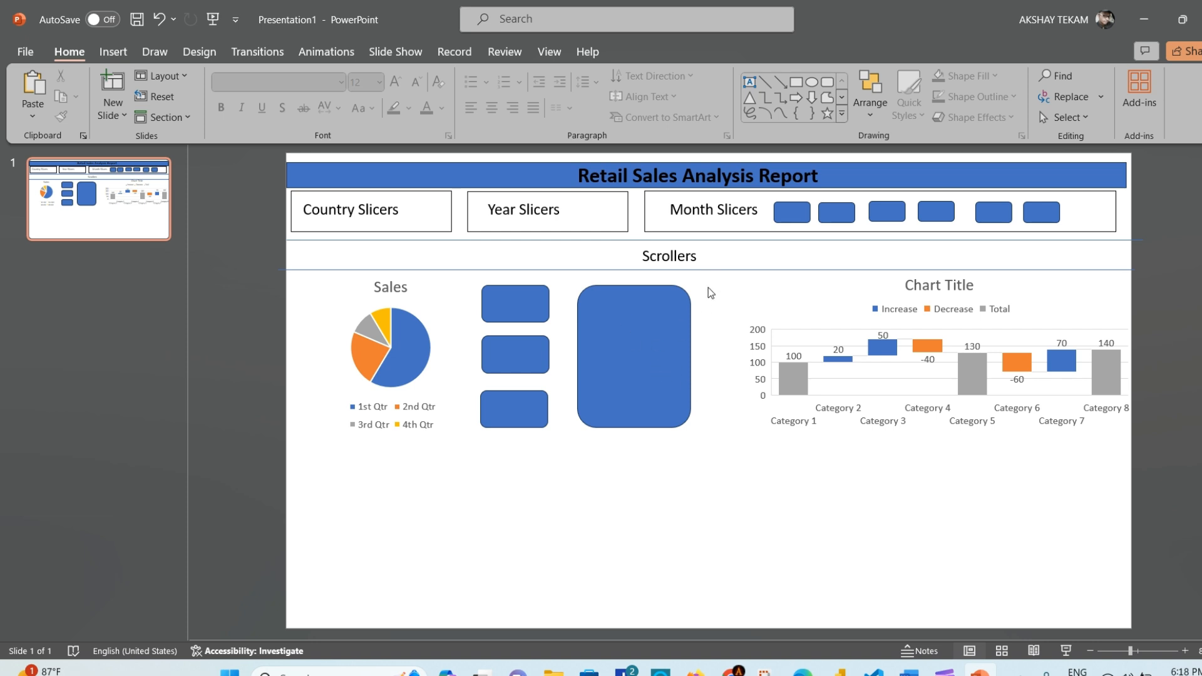
Step: Copy the "Scrollers" label onto the upper part of the large rounded rectangle and narrow its text box to about 1.42"
left_click(674, 254)
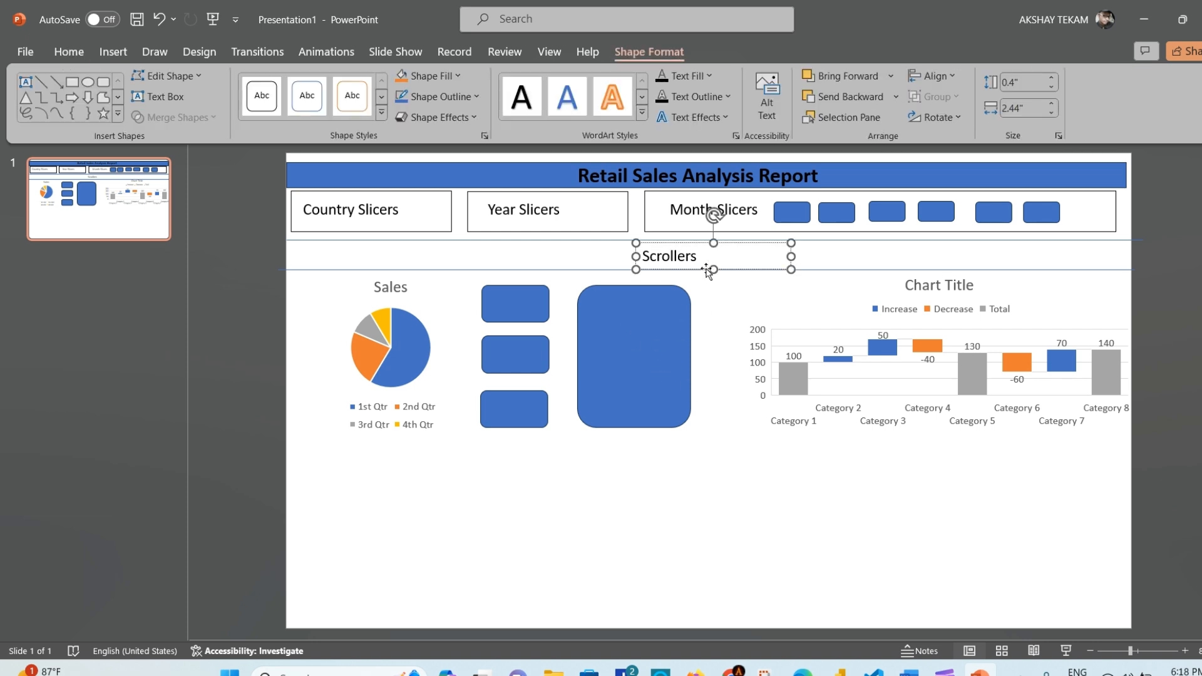
left_click(665, 243)
key("ctrl+c")
key("ctrl+v")
left_click_drag(707, 257, 663, 299)
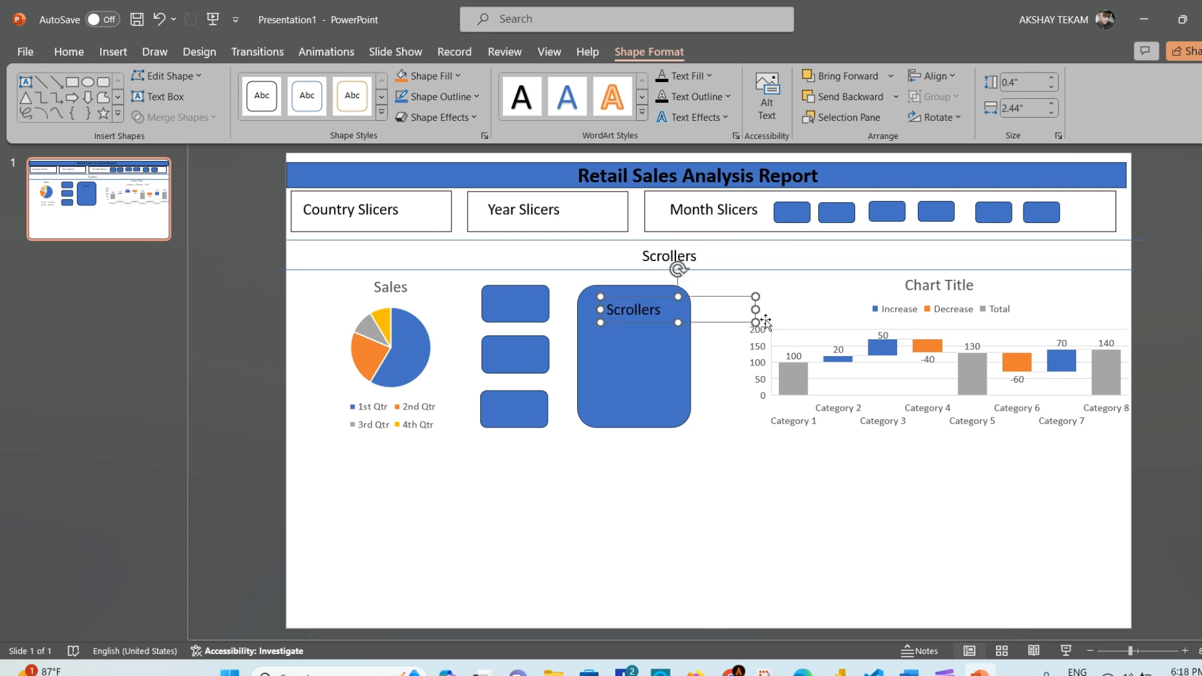
left_click_drag(756, 322, 691, 322)
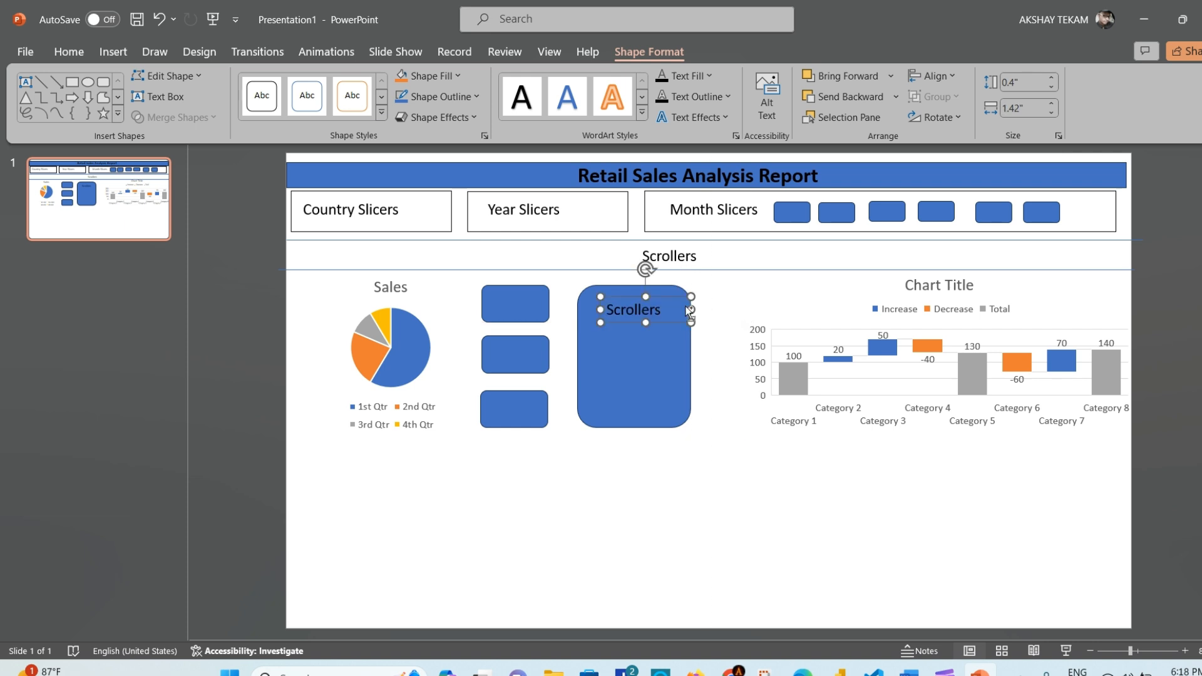
Step: Place two more copies of the "Scrollers" label below the first one inside the large rounded rectangle
key("ctrl+v")
left_click_drag(696, 257, 652, 337)
key("ctrl+v")
left_click_drag(708, 263, 655, 374)
left_click(754, 475)
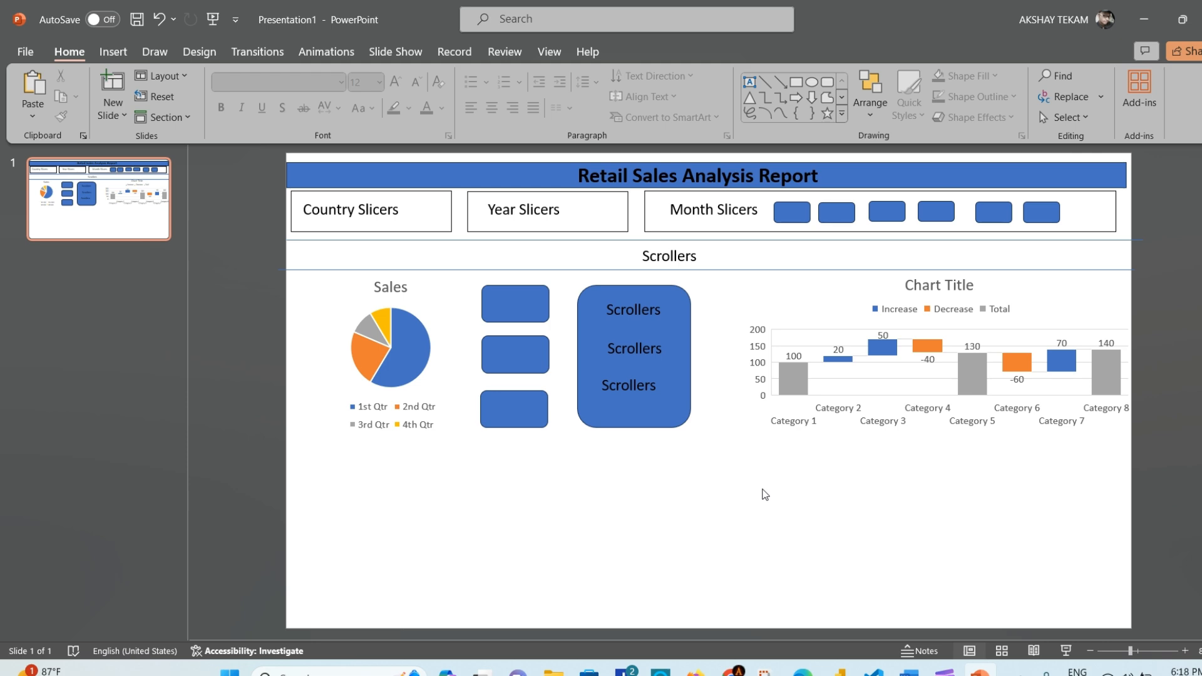
Step: Switch to the requirement document in Word and review the measures and growth calculations requested in Tasks 3.4 to 3.6
left_click(910, 671)
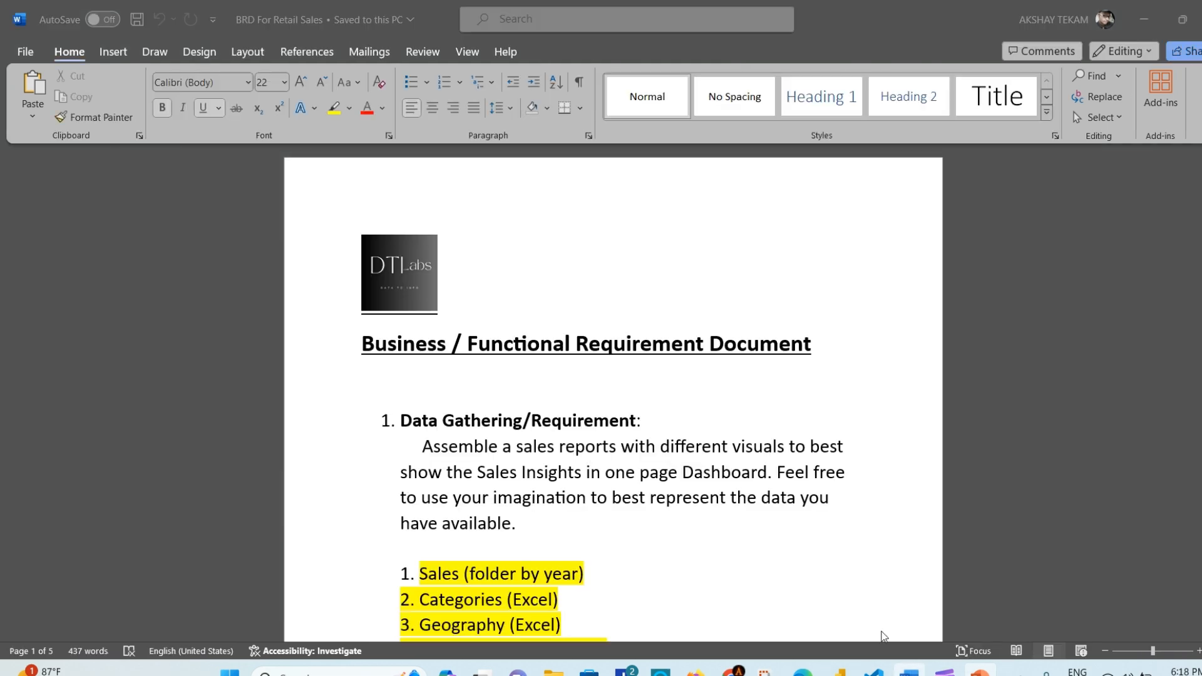
scroll(658, 400, "down", 3)
scroll(659, 400, "up", 2)
scroll(659, 400, "down", 8)
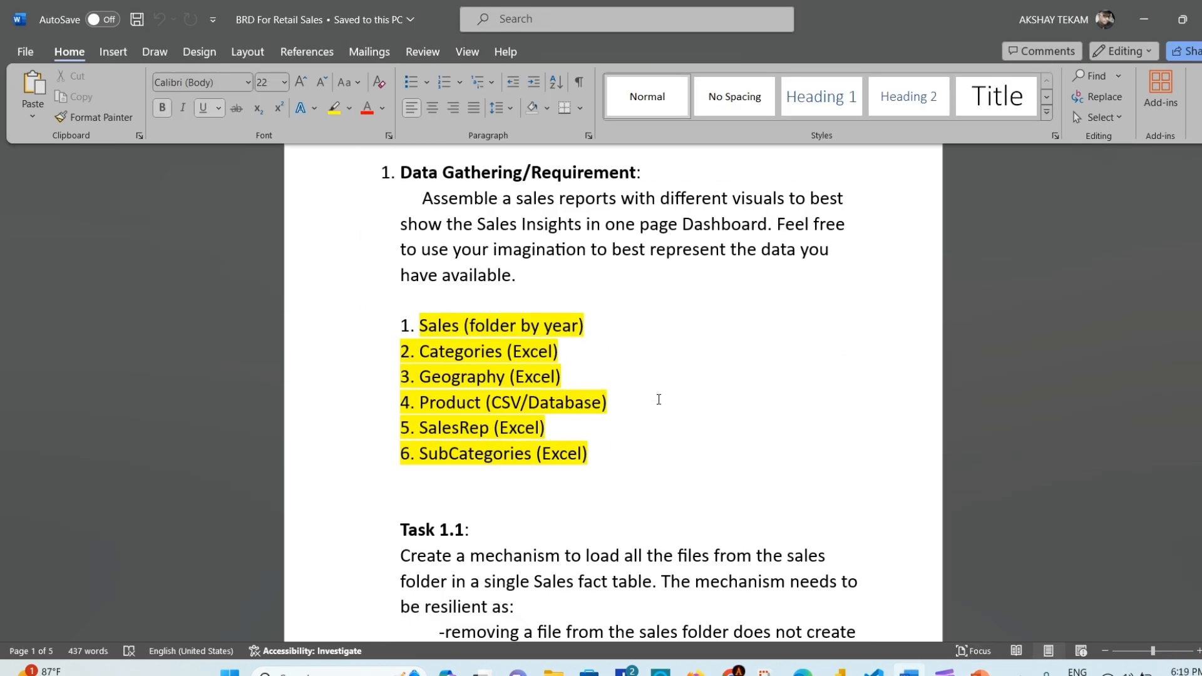
scroll(658, 399, "down", 15)
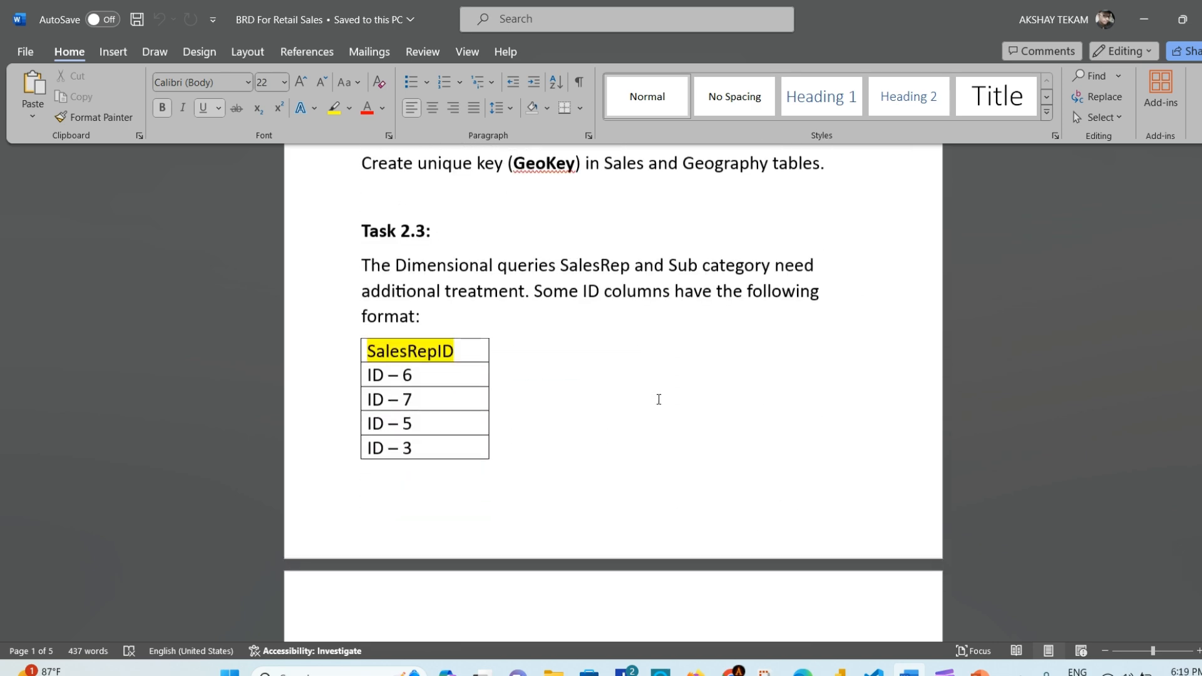
scroll(659, 400, "down", 15)
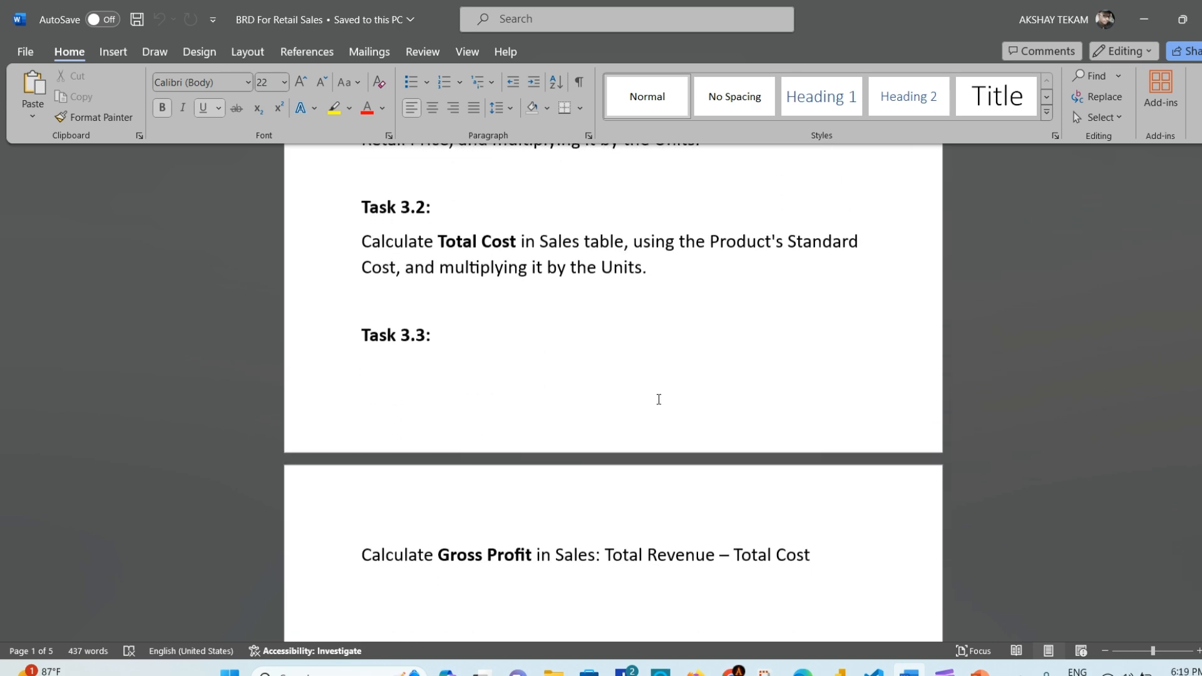
scroll(659, 399, "down", 1)
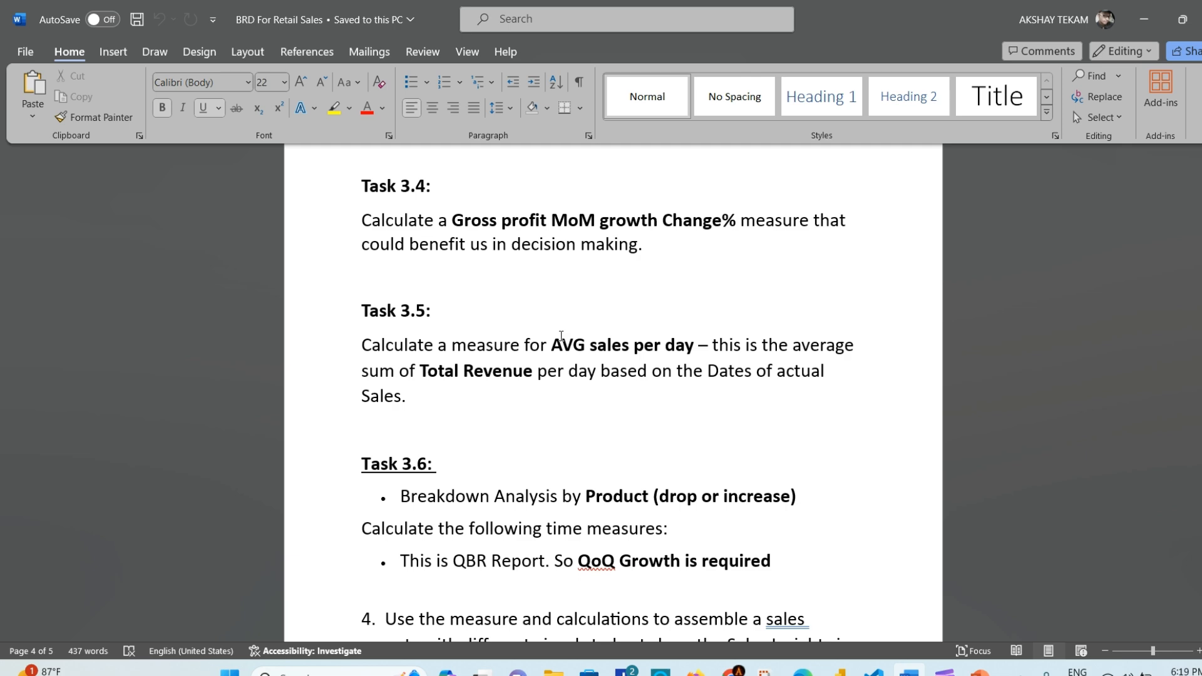
left_click(613, 340)
scroll(687, 349, "down", 3)
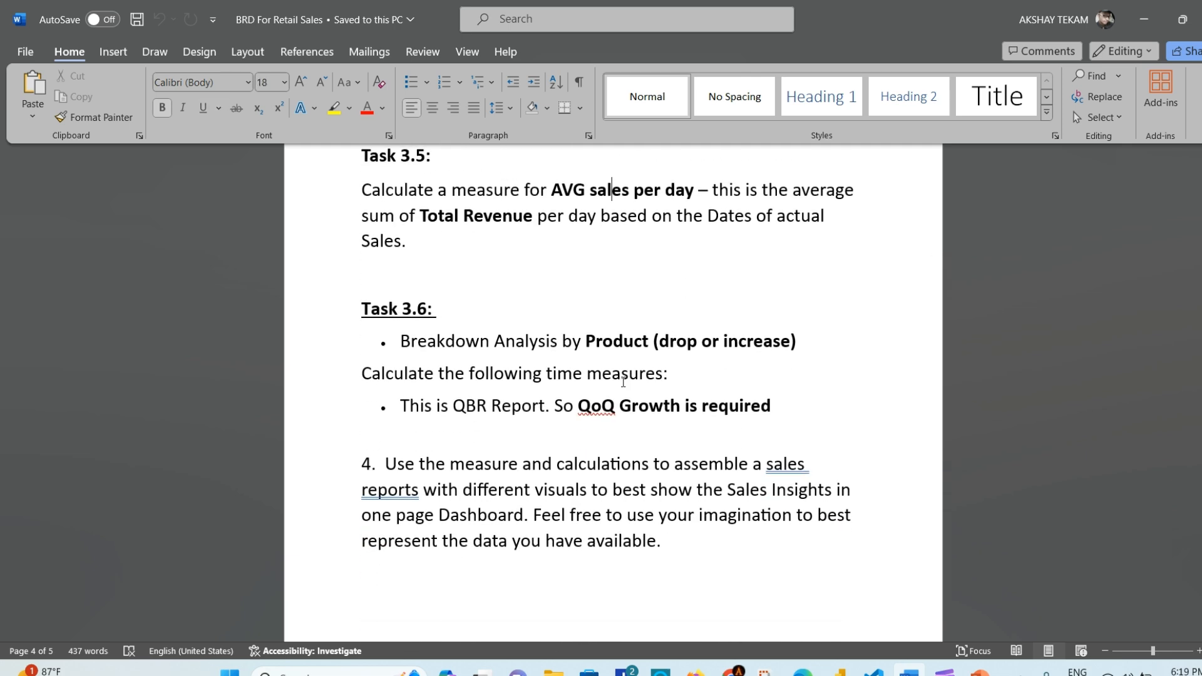
left_click(607, 405)
scroll(642, 394, "down", 1)
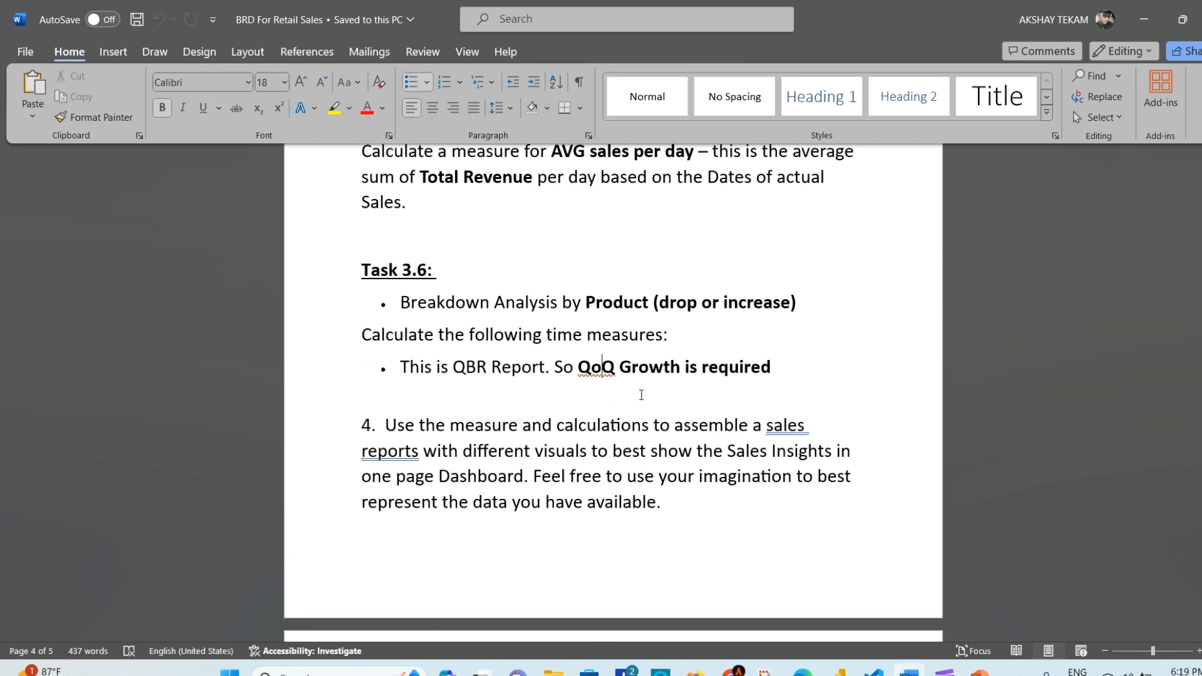
scroll(642, 395, "up", 5)
scroll(629, 395, "up", 3)
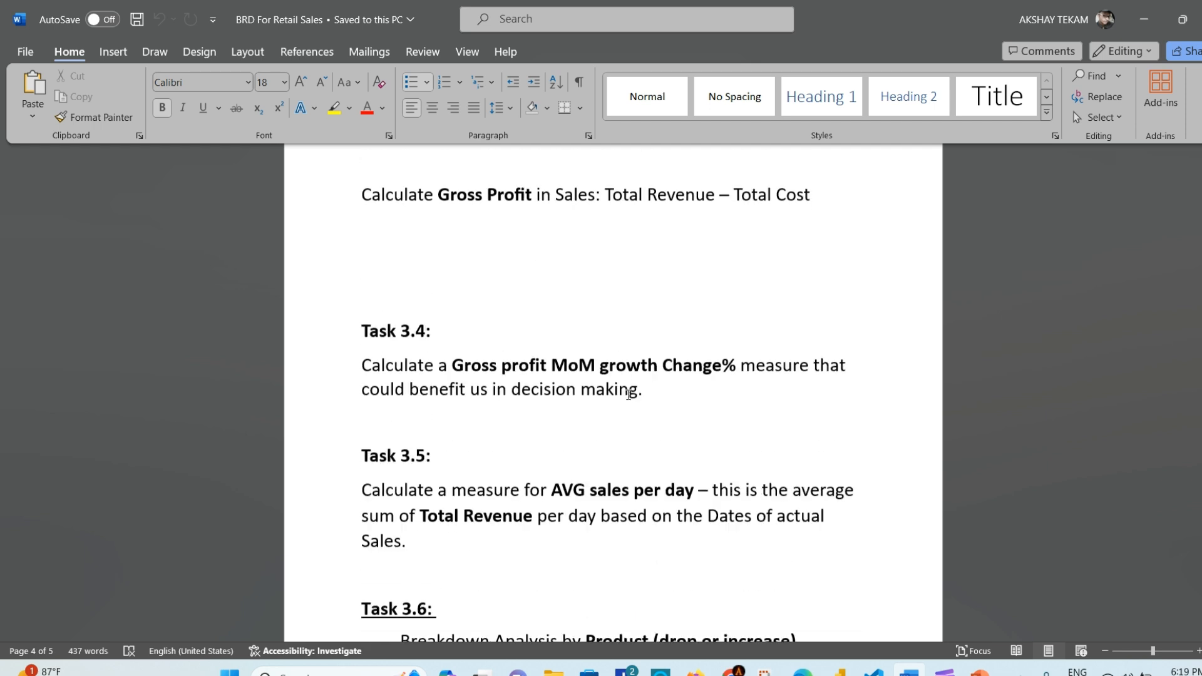
double_click(581, 375)
left_click_drag(573, 376, 602, 379)
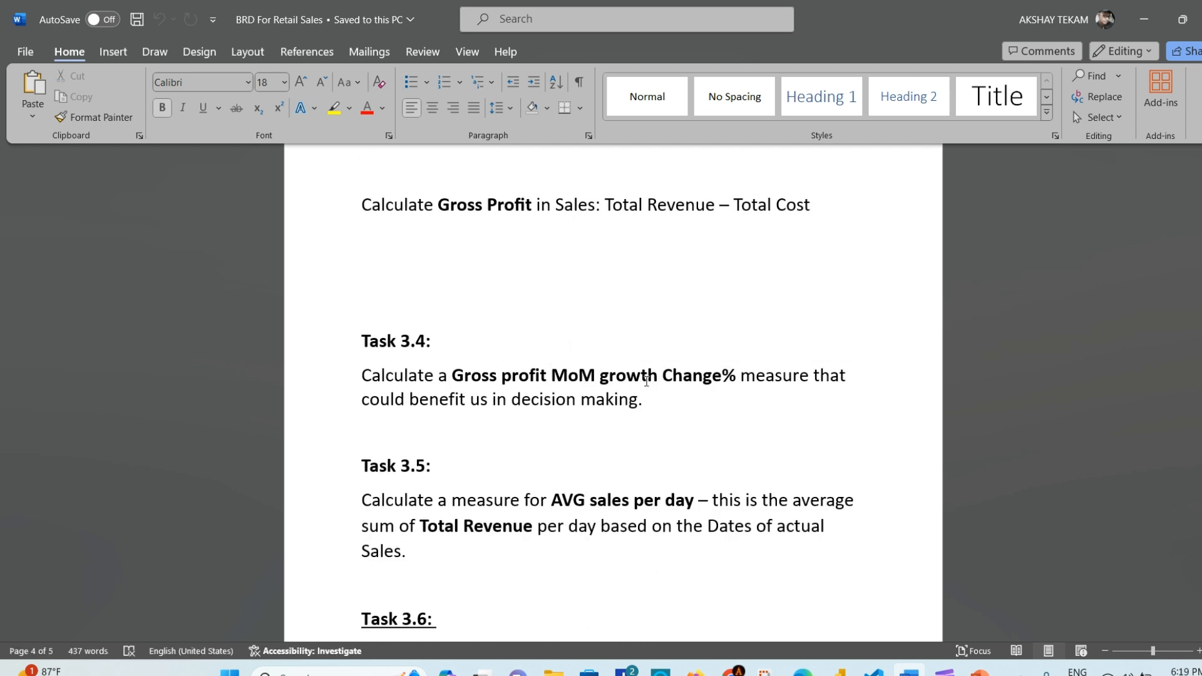
scroll(647, 381, "down", 7)
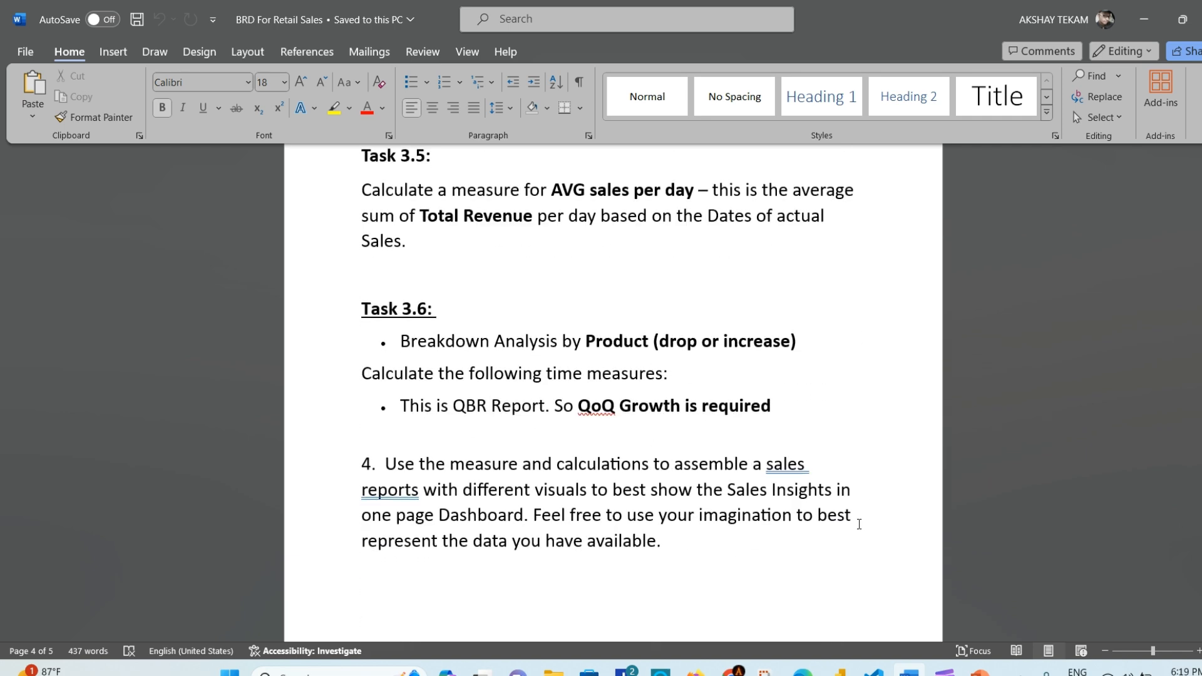
Step: Back in PowerPoint, insert a line chart with the default sample data and fit it into the slide's lower-left area below the pie chart
left_click(981, 672)
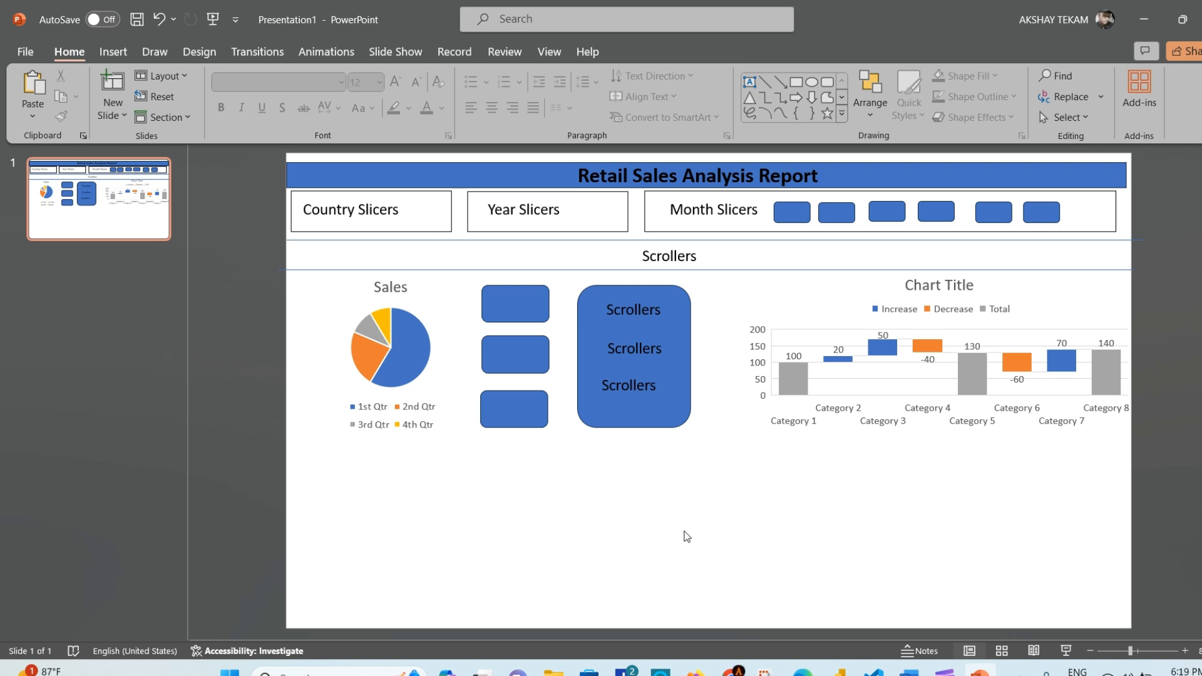
left_click(113, 54)
left_click(434, 97)
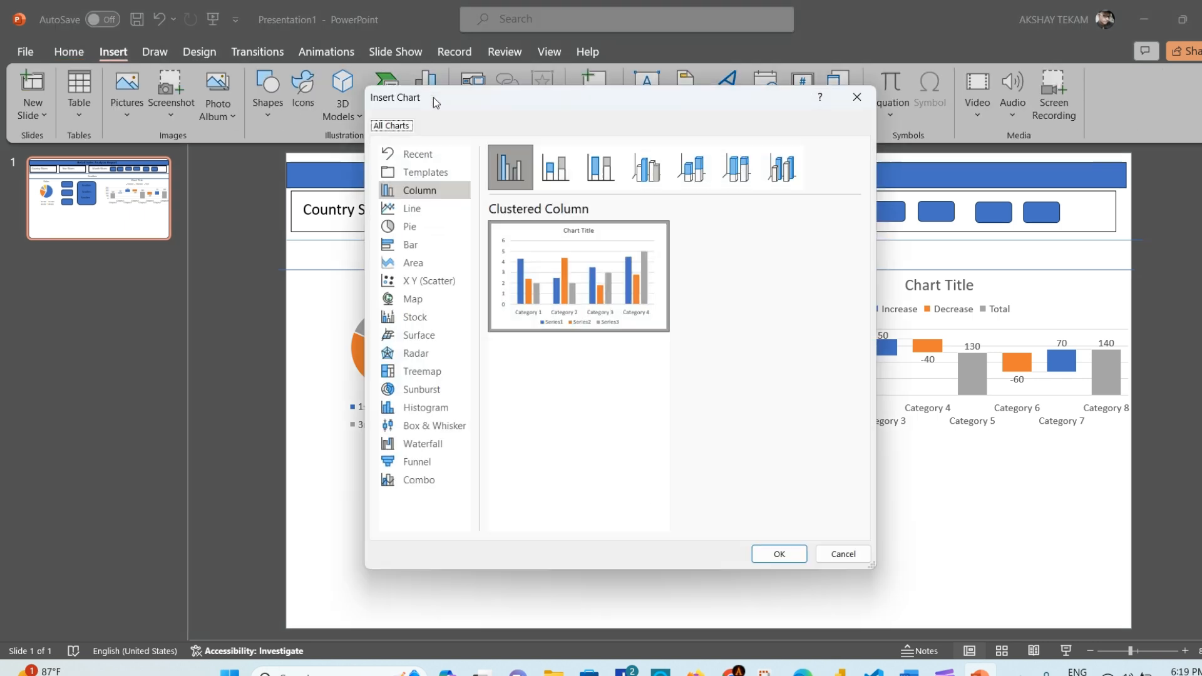
left_click(416, 211)
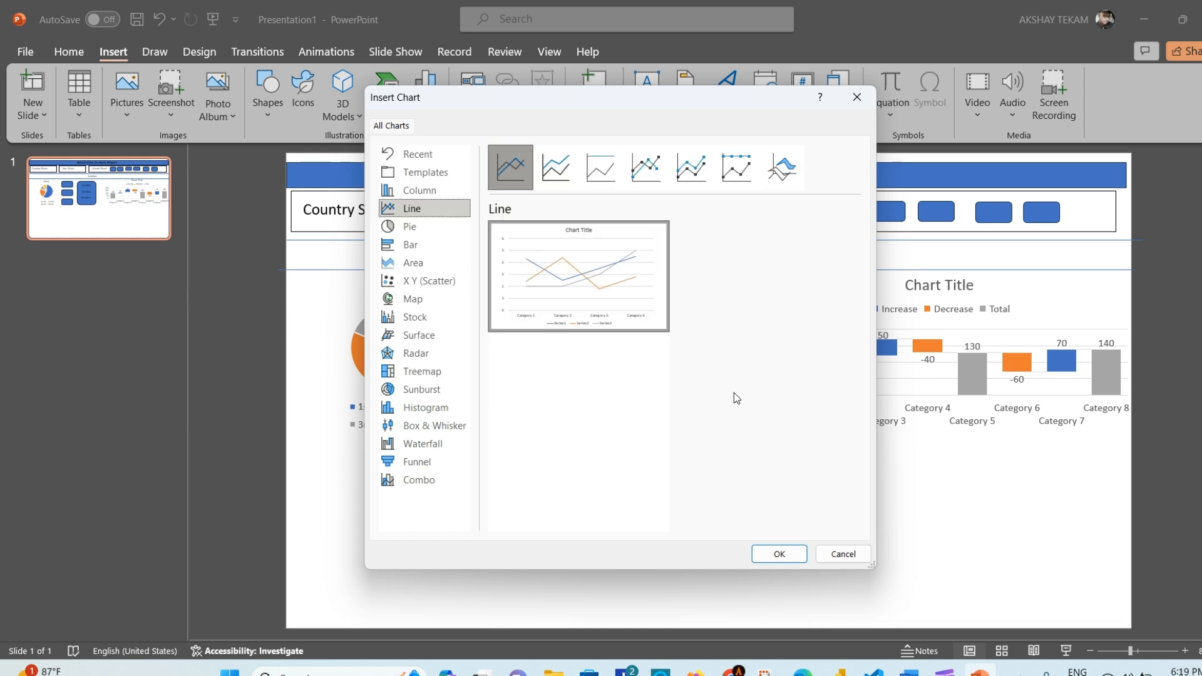
left_click(779, 556)
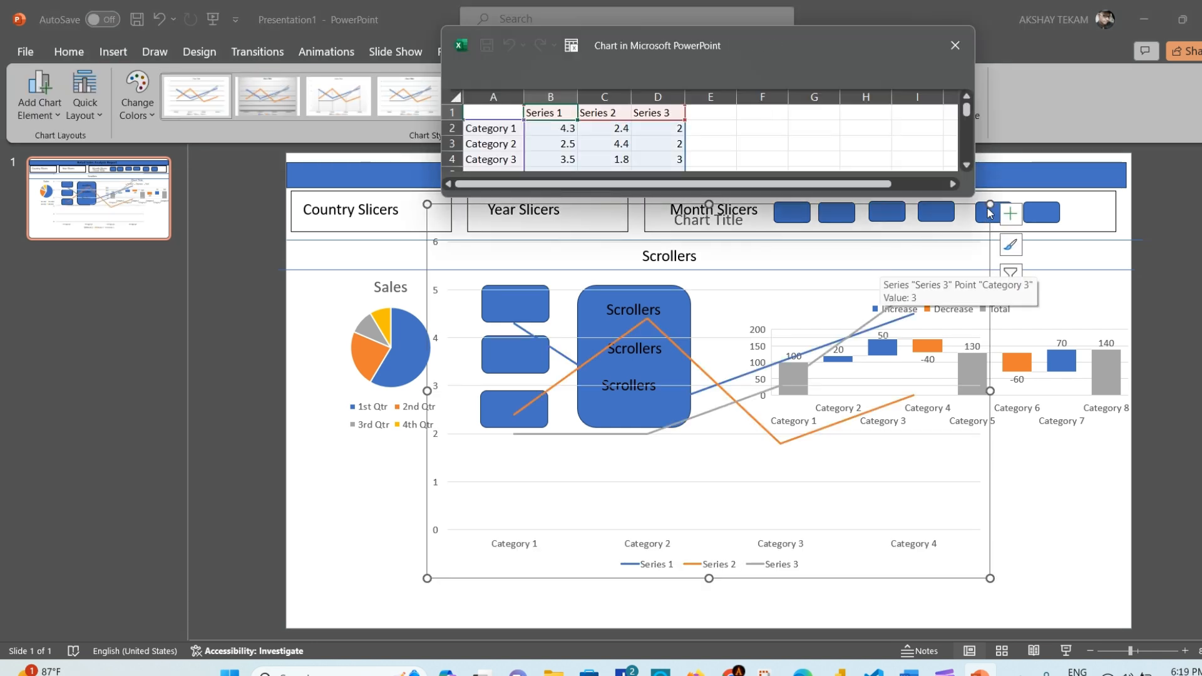
left_click_drag(992, 211, 765, 422)
left_click_drag(680, 473, 583, 472)
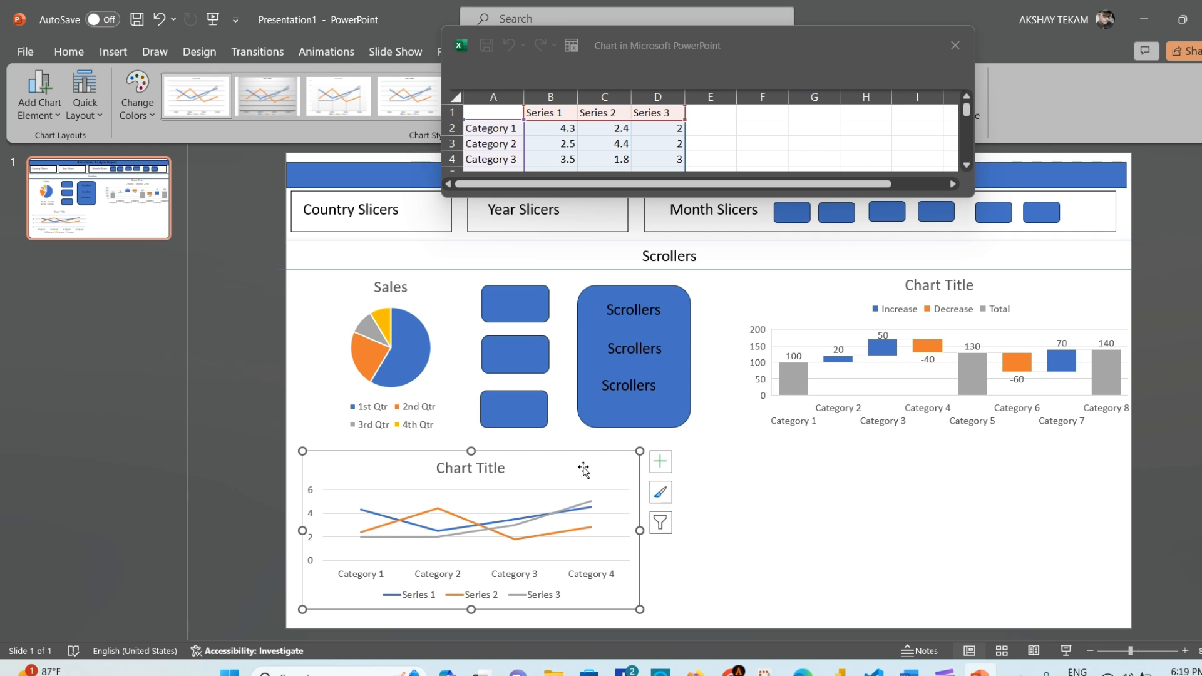
Step: Add a copy of the line chart immediately to the right of the first one and close the chart data sheet
key("ctrl+v")
left_click_drag(626, 464, 1022, 470)
left_click_drag(757, 464, 748, 466)
left_click_drag(996, 487, 864, 476)
left_click(1064, 488)
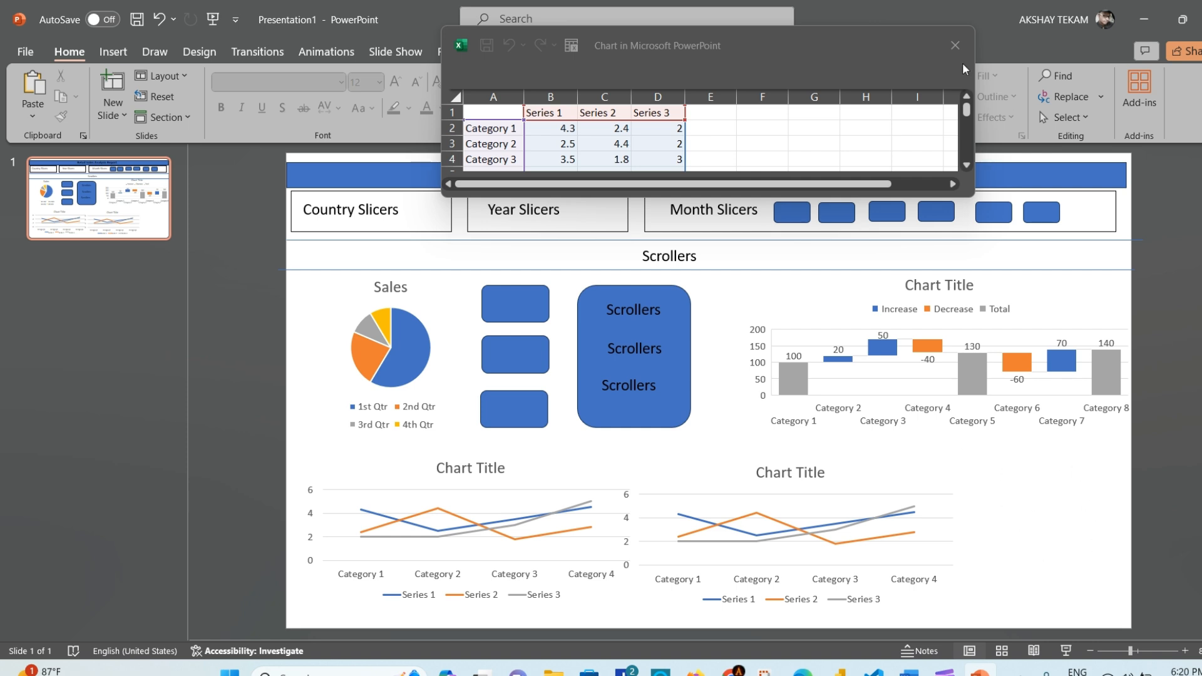
left_click(955, 45)
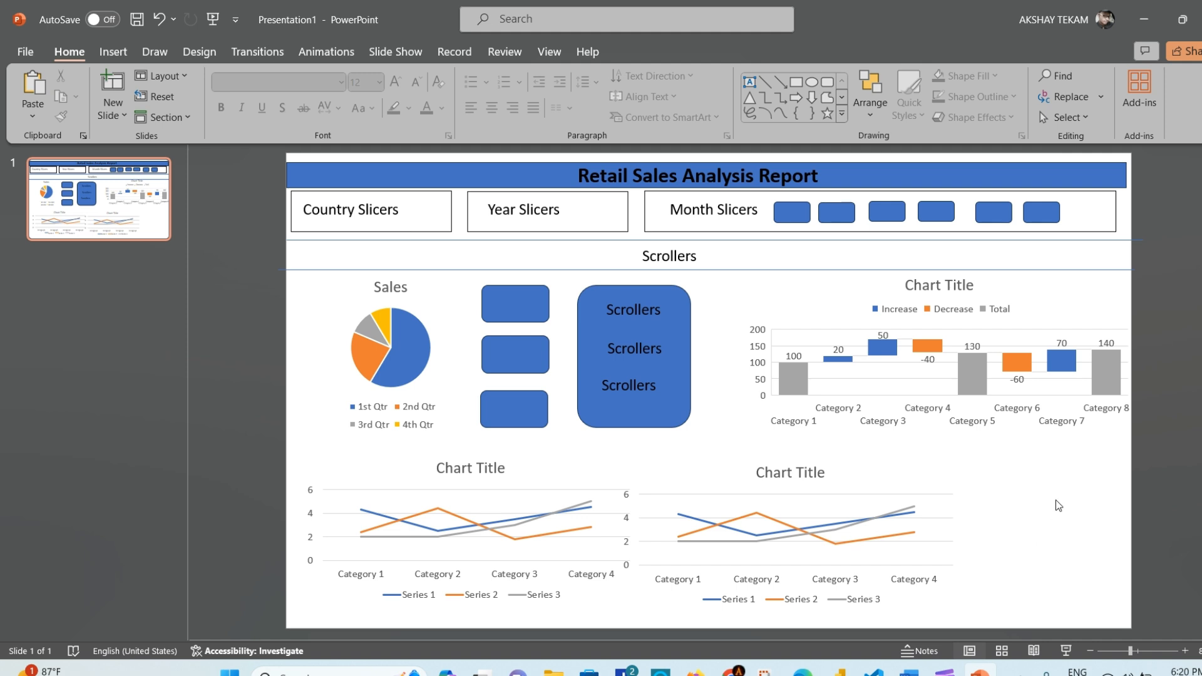
Step: Insert a table with three columns and four rows and fit it into the slide's lower-right corner beside the second line chart
left_click(121, 55)
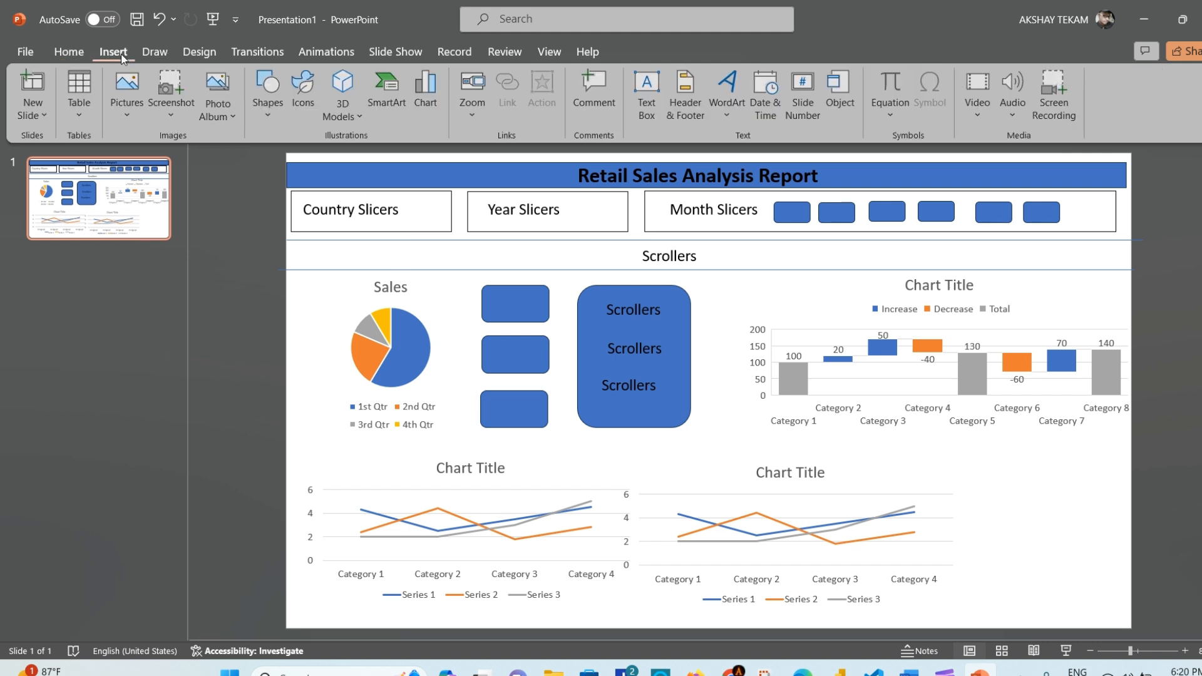
left_click(81, 88)
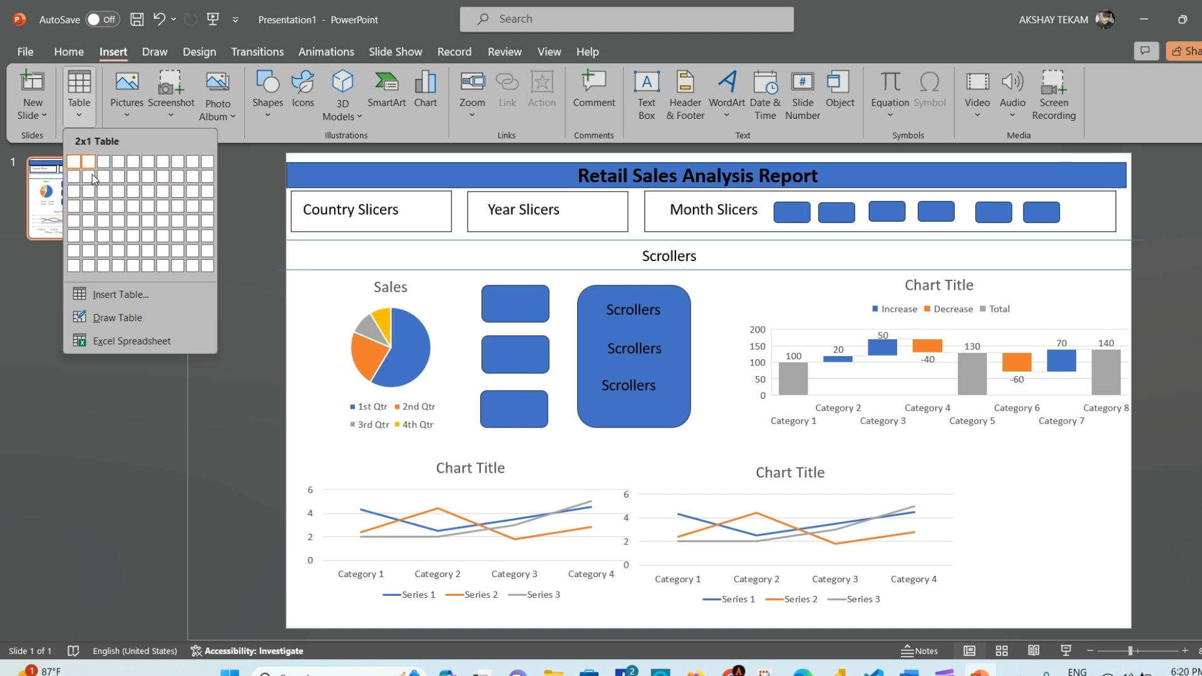
left_click(104, 209)
left_click_drag(968, 310, 592, 424)
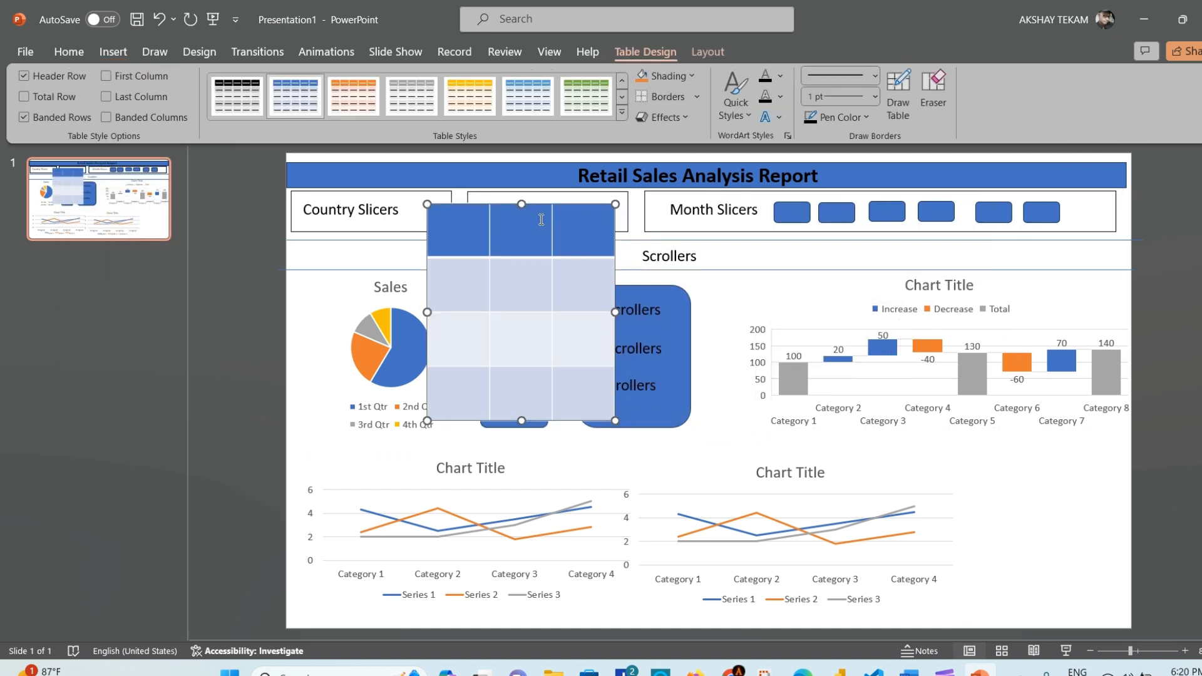
left_click_drag(541, 220, 688, 279)
left_click_drag(565, 209, 1074, 454)
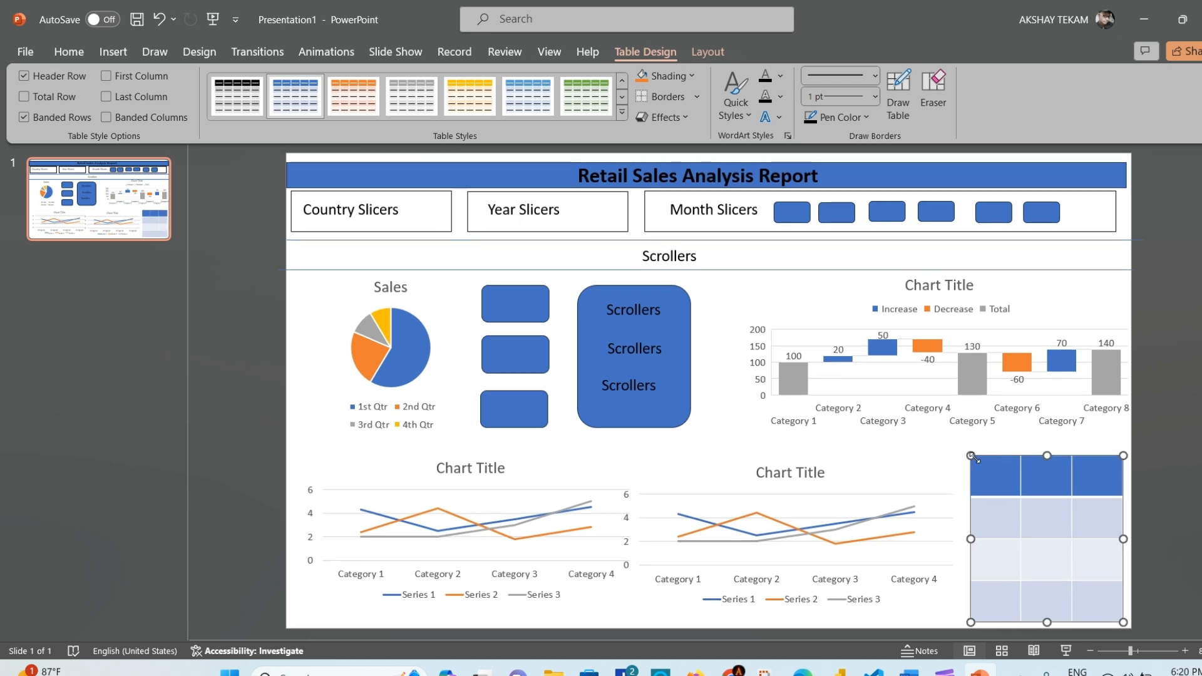
left_click(724, 445)
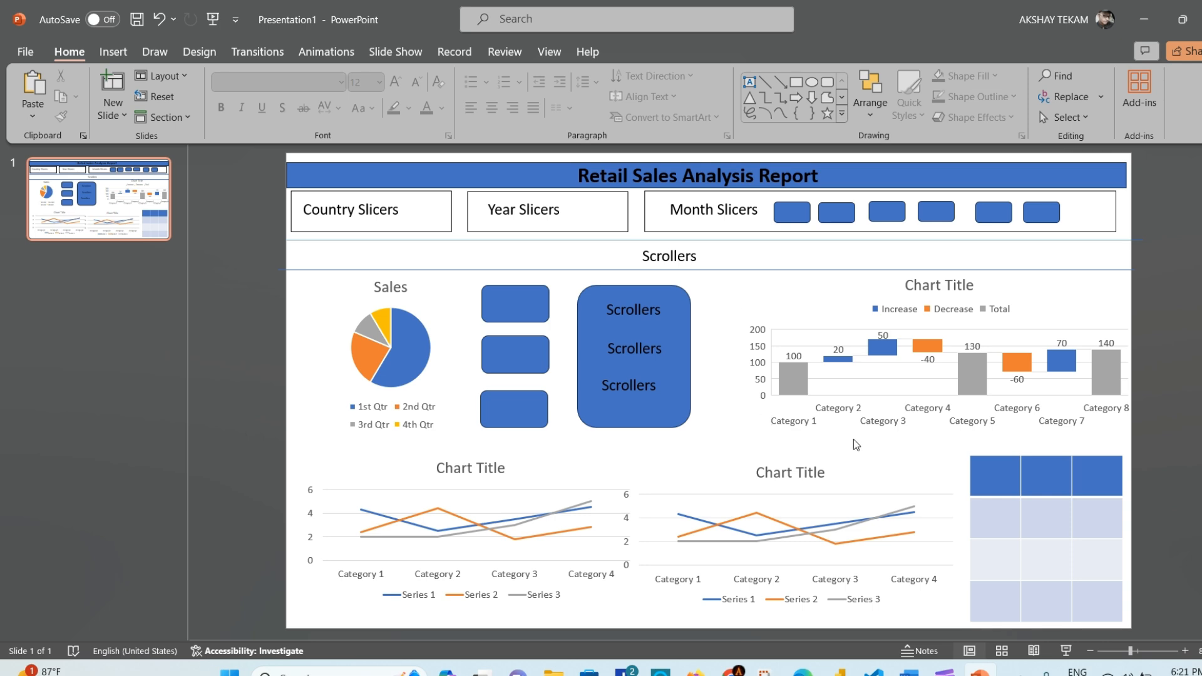
Step: Switch to the untitled Power BI Desktop report showing the table relationships
mouse_move(839, 672)
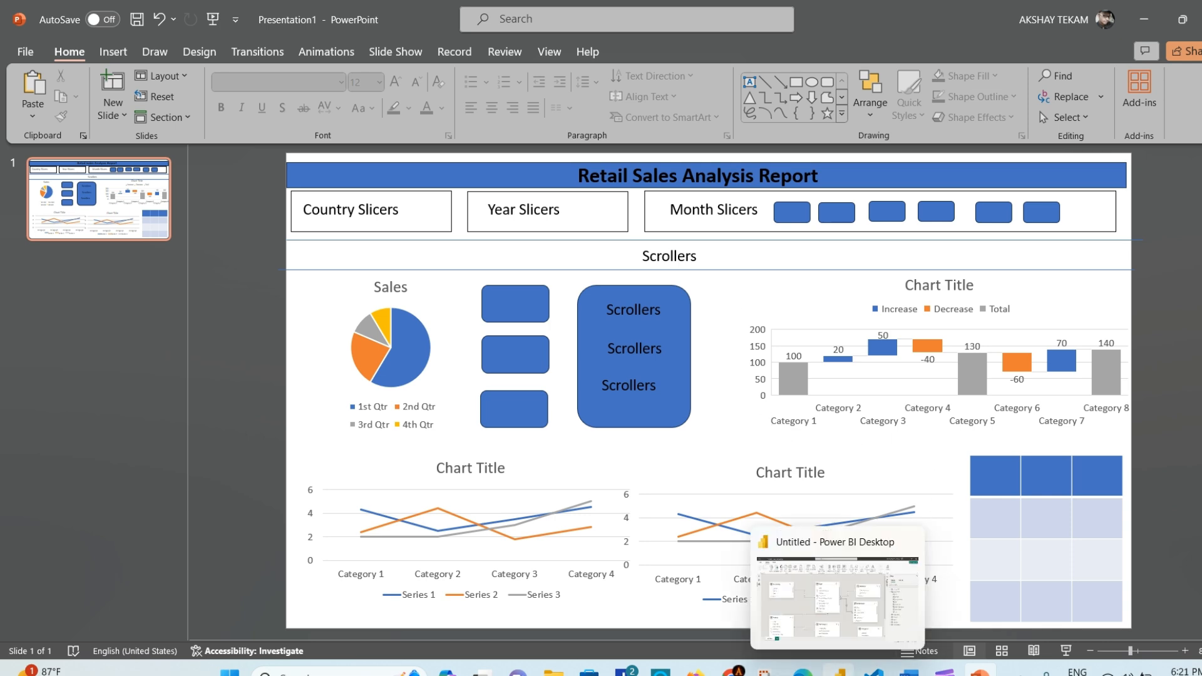
left_click(838, 598)
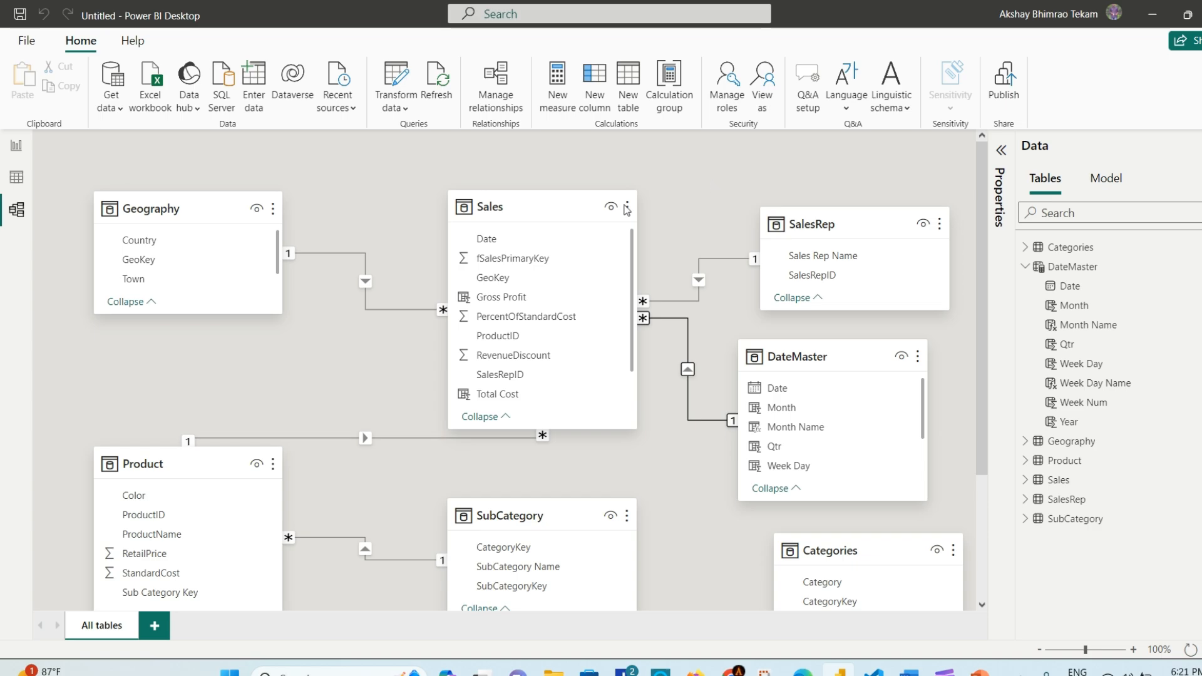
Step: Open the blank report page and check the dashboard mockup in PowerPoint before returning to Power BI Desktop
left_click(17, 178)
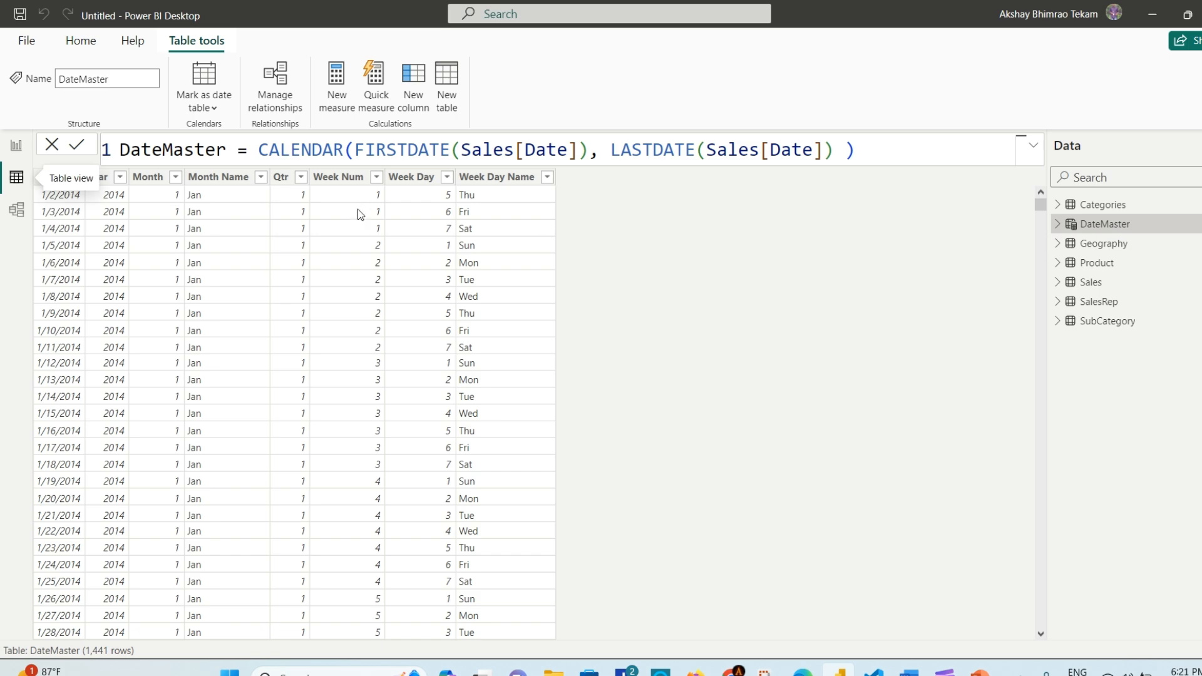
left_click(15, 148)
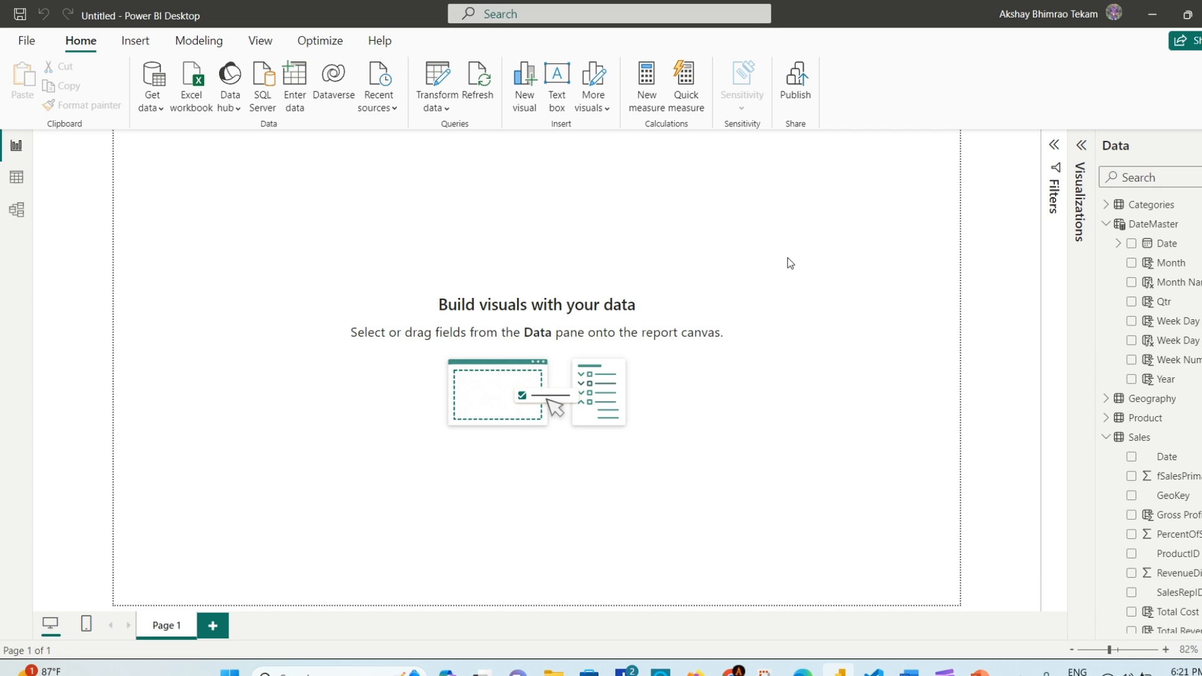
left_click(980, 672)
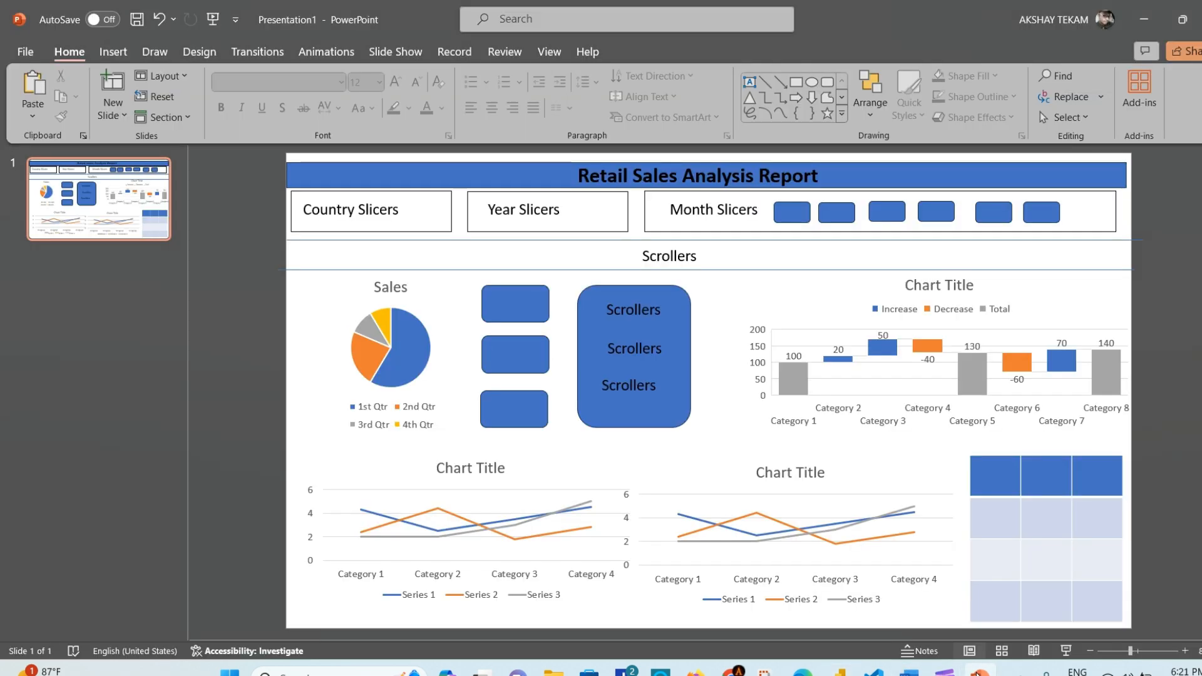
left_click(978, 672)
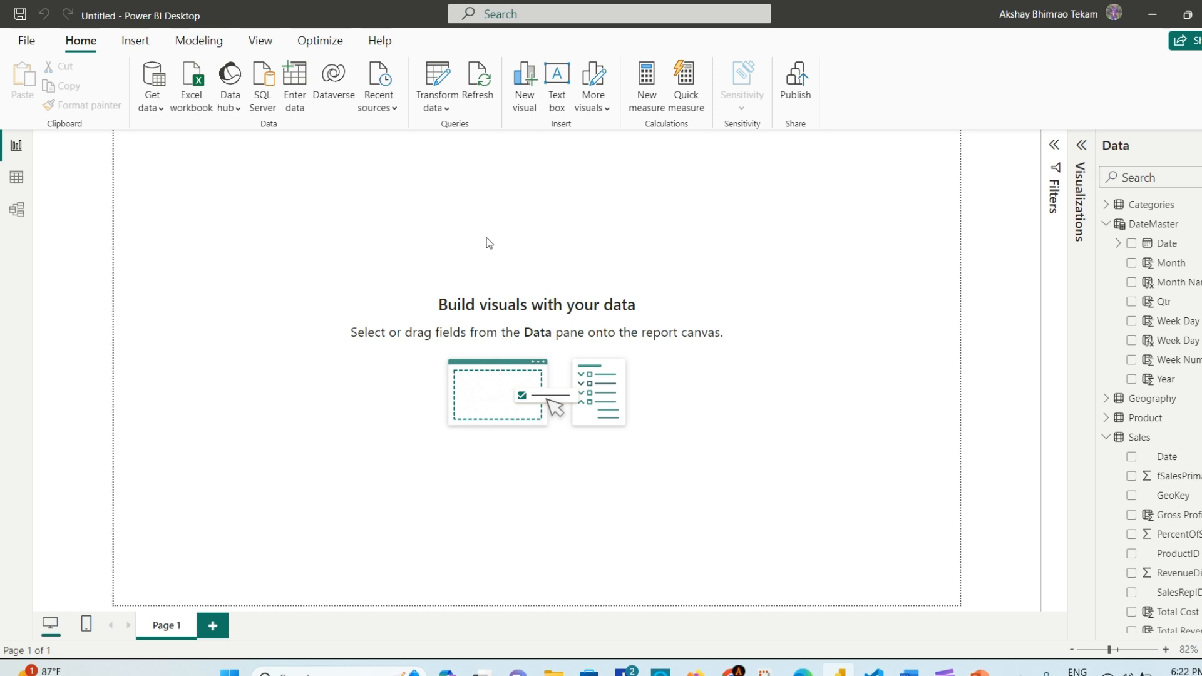
Step: Collapse the DateMaster and Sales field lists and expand the Visualizations pane beside the report canvas
left_click(1106, 224)
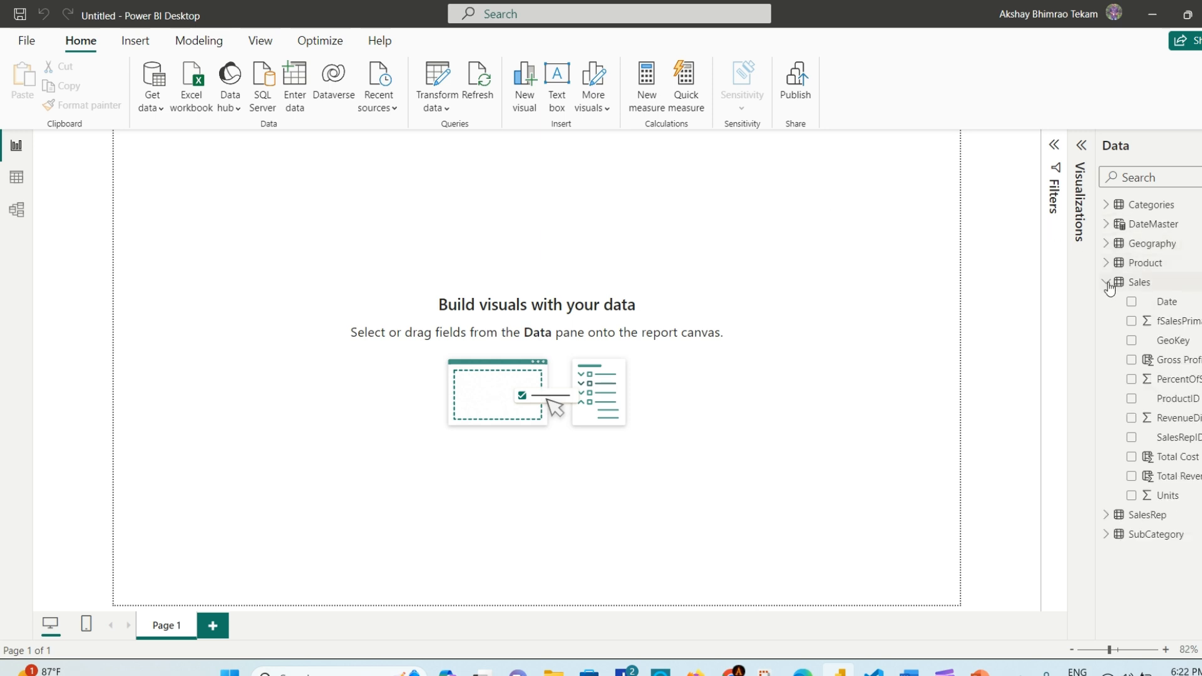
left_click(1109, 286)
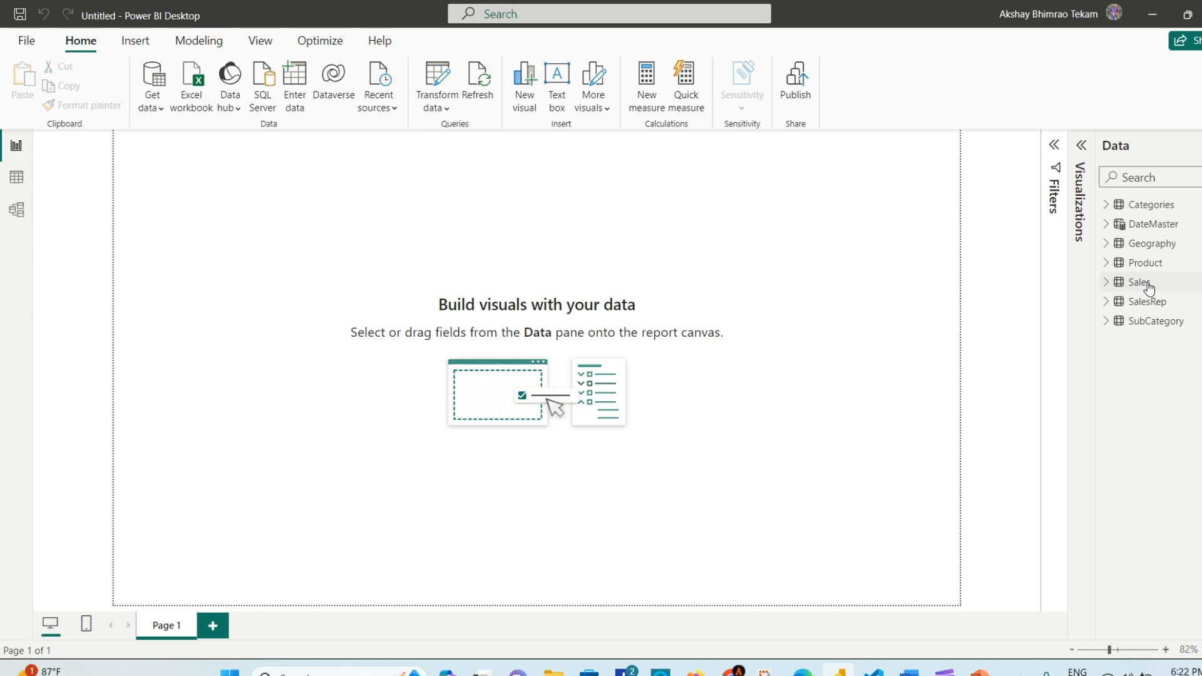
left_click(1172, 283)
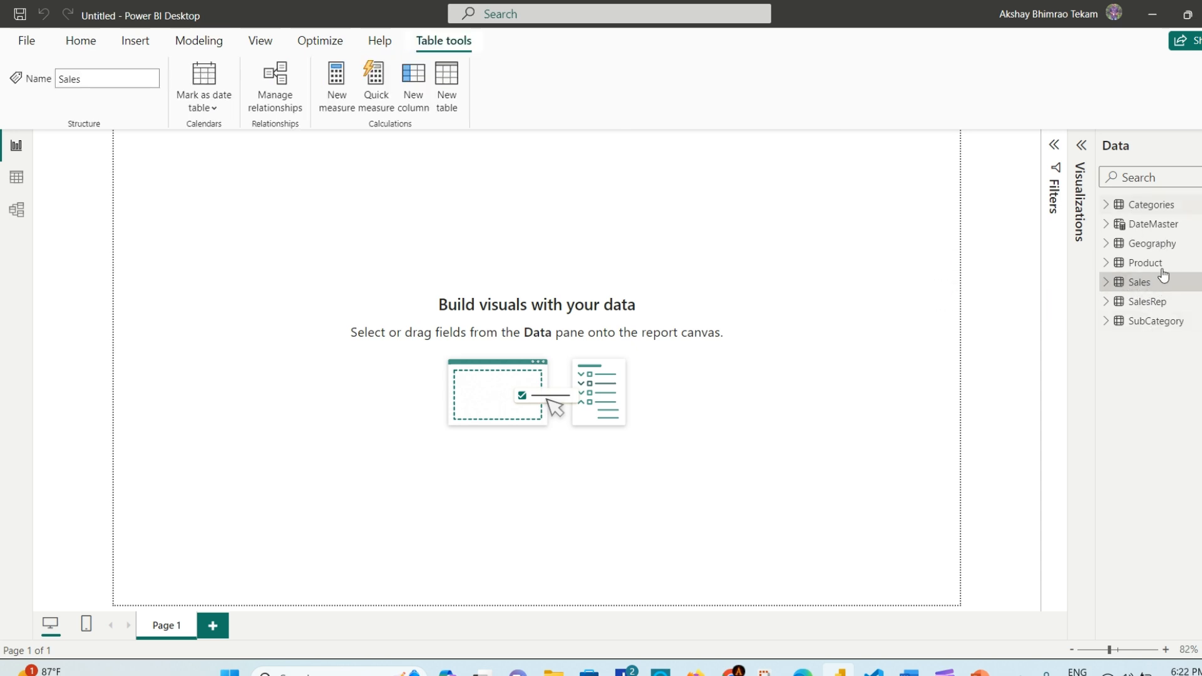
left_click(1122, 209)
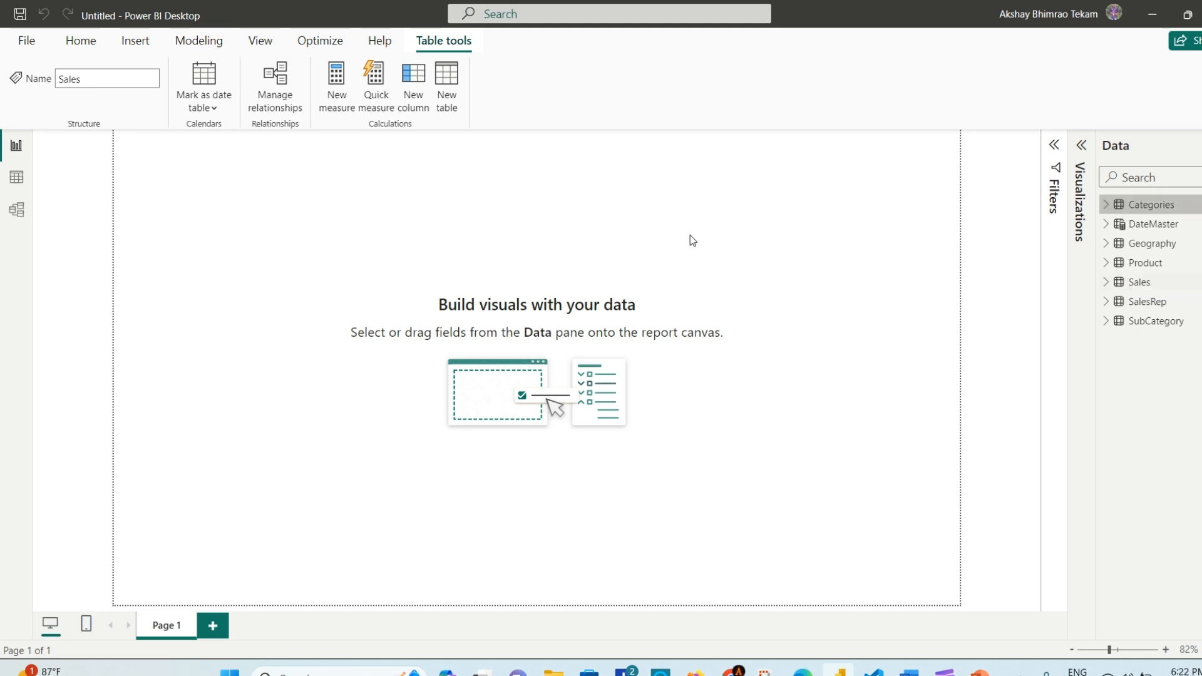
left_click(110, 44)
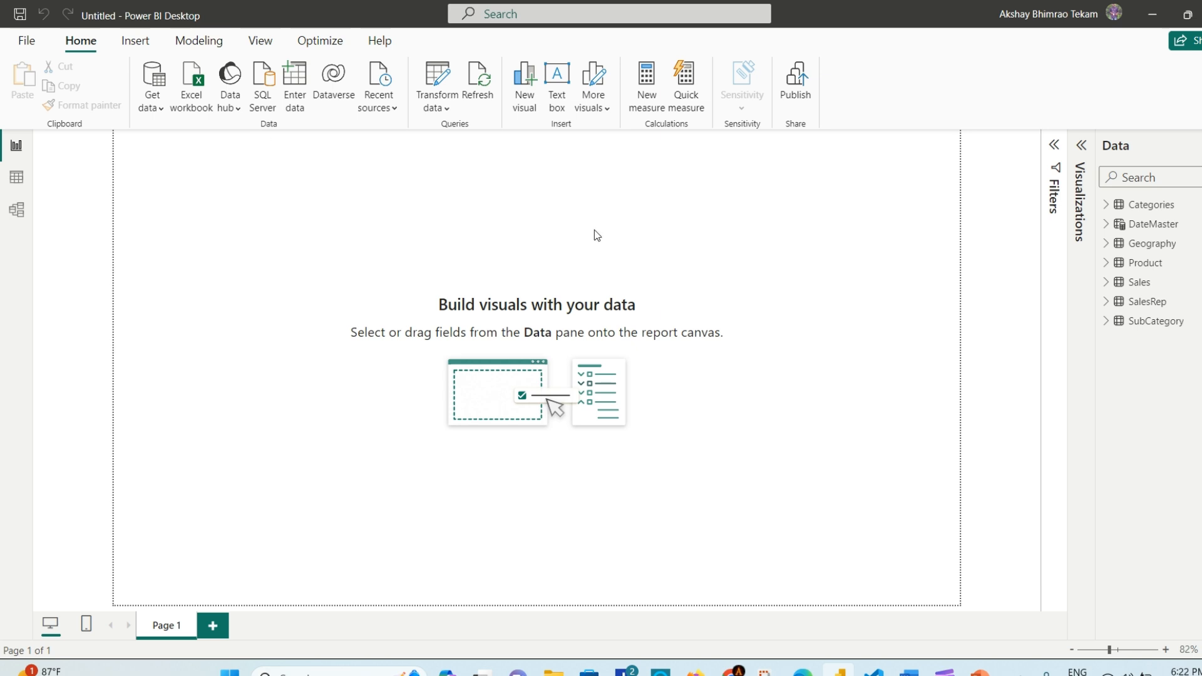
left_click(1084, 147)
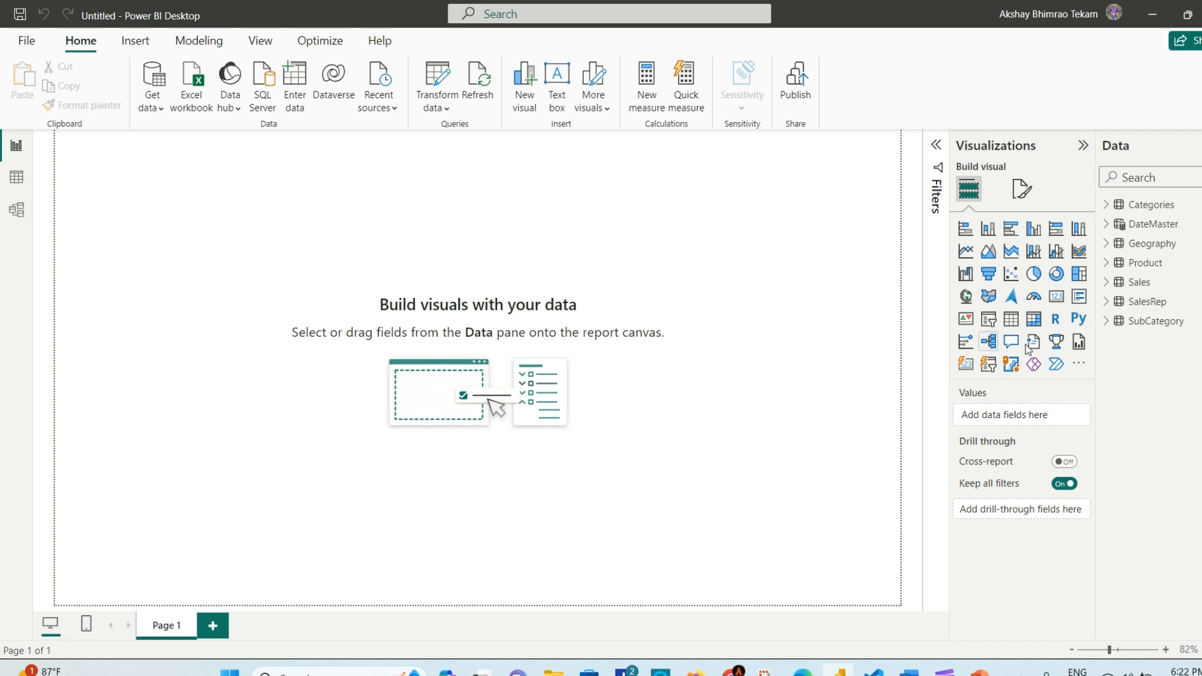
Step: Insert a text box stretched across the full width of the page's upper edge, containing "Retail Sales Analysis Report"
left_click(551, 77)
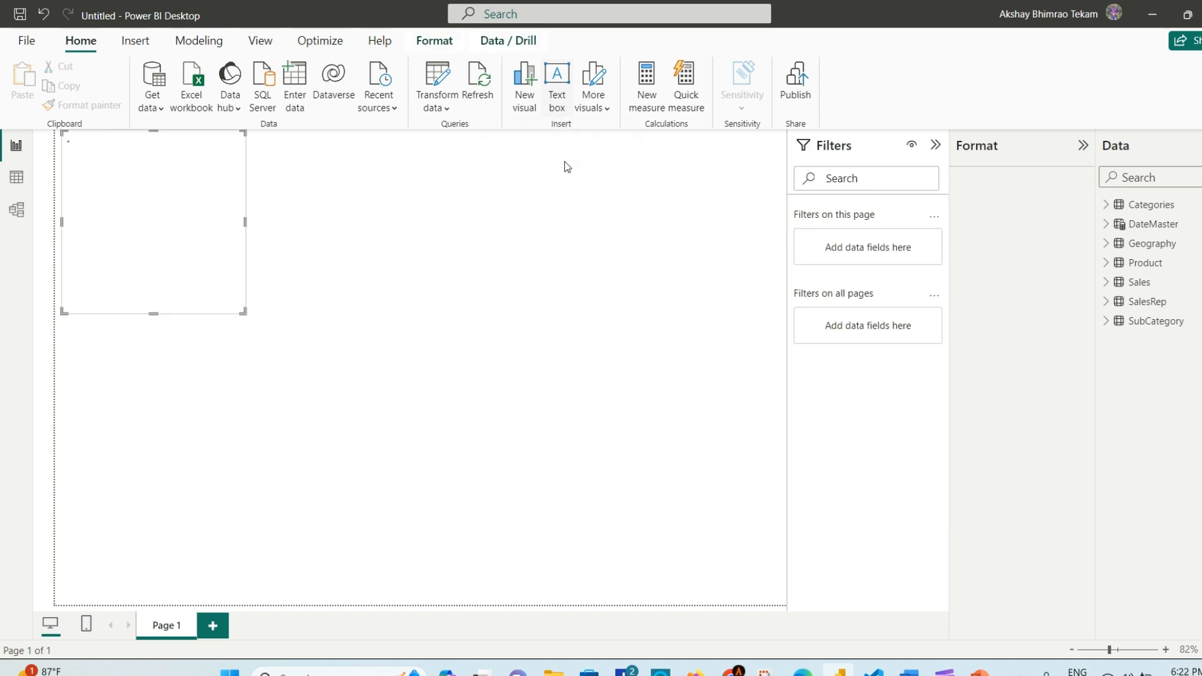
left_click_drag(206, 292, 787, 166)
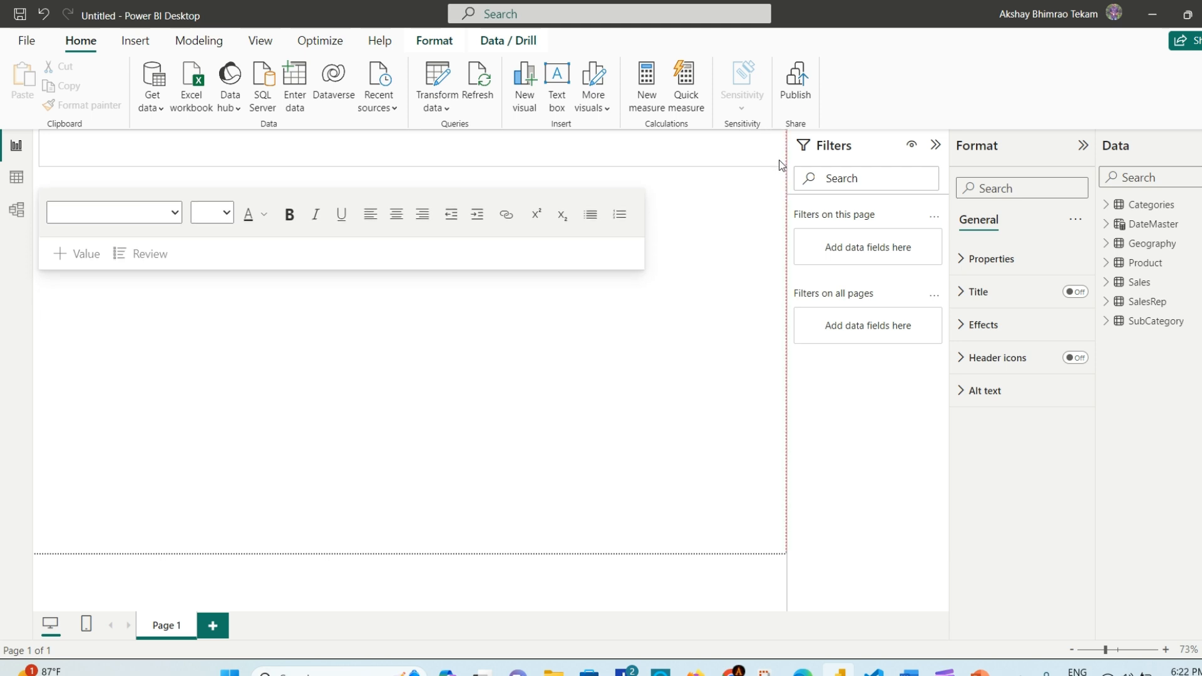
left_click(936, 149)
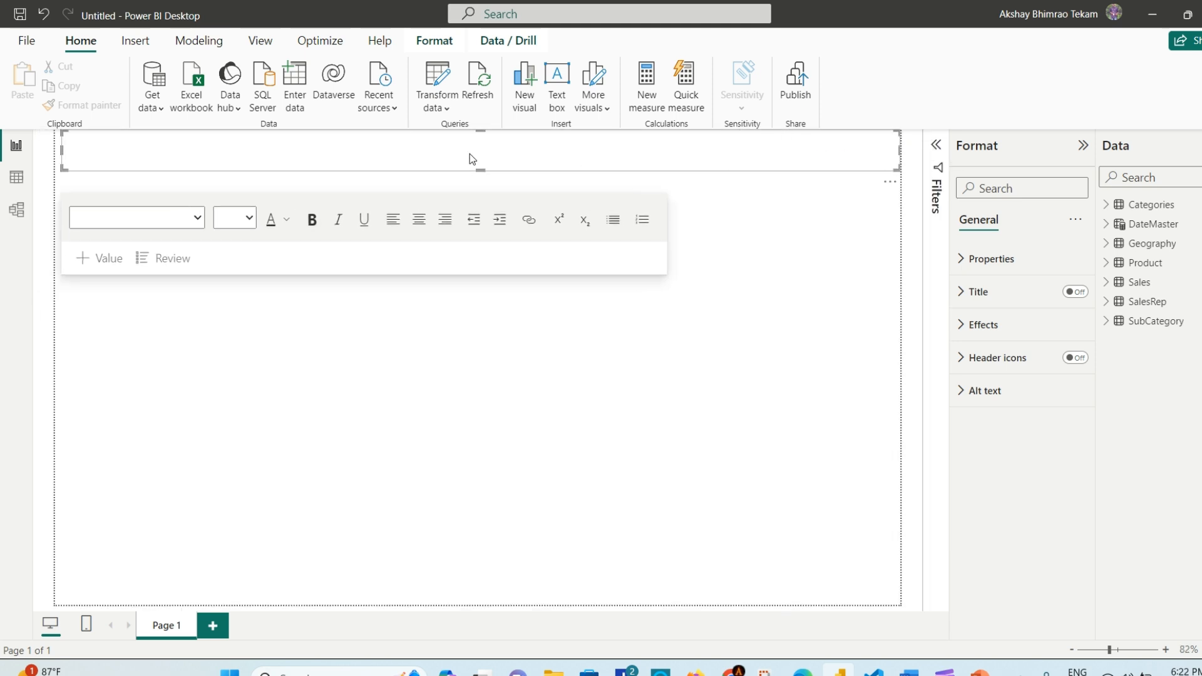
left_click(83, 154)
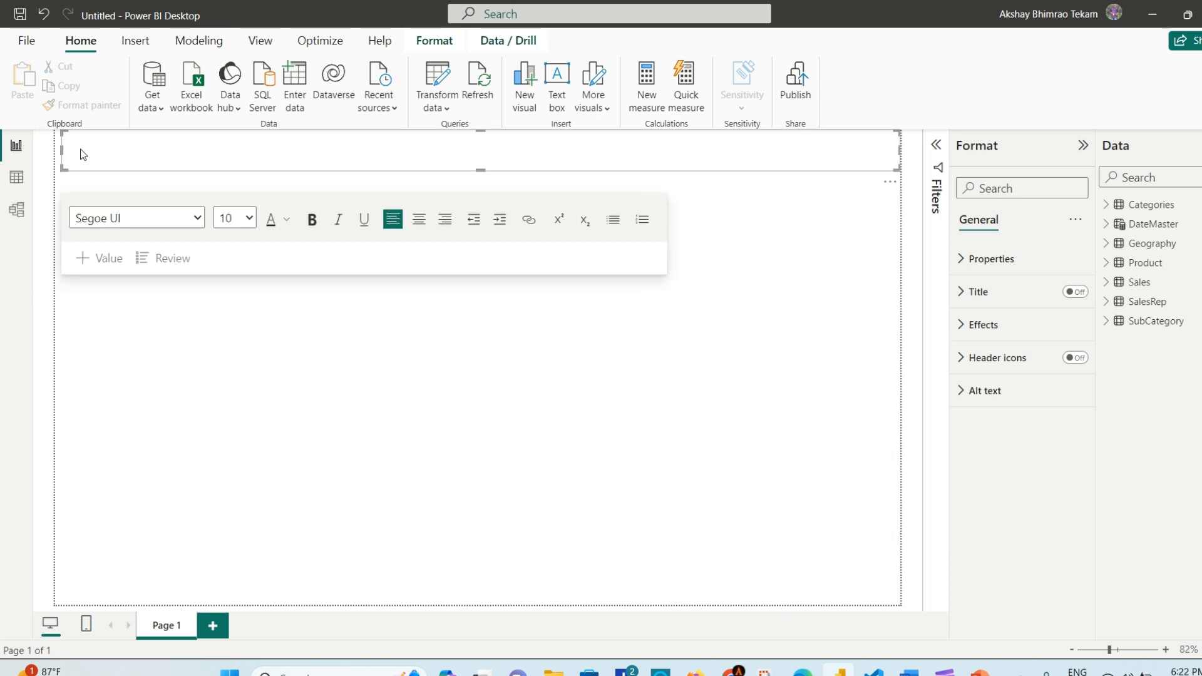
type("Retail Sales Analysis Report")
Step: Set the font size of the whole report title to 20, including its final letter
left_click_drag(170, 139, 62, 138)
left_click(249, 218)
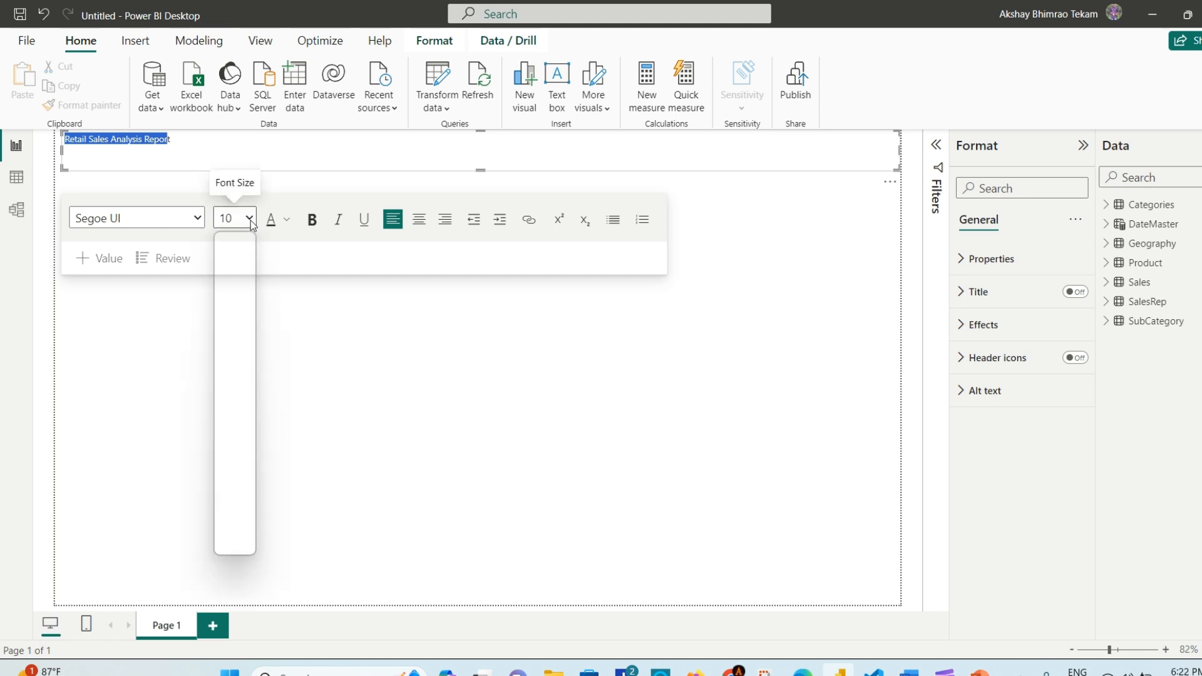
left_click(234, 369)
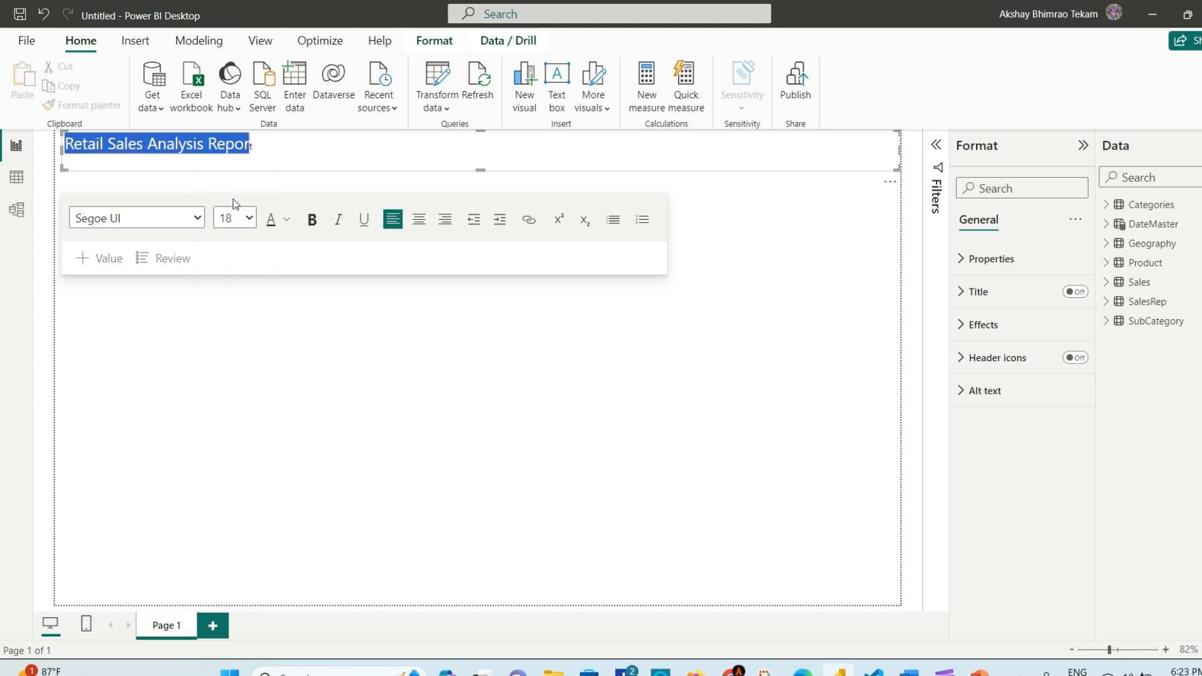
left_click(250, 221)
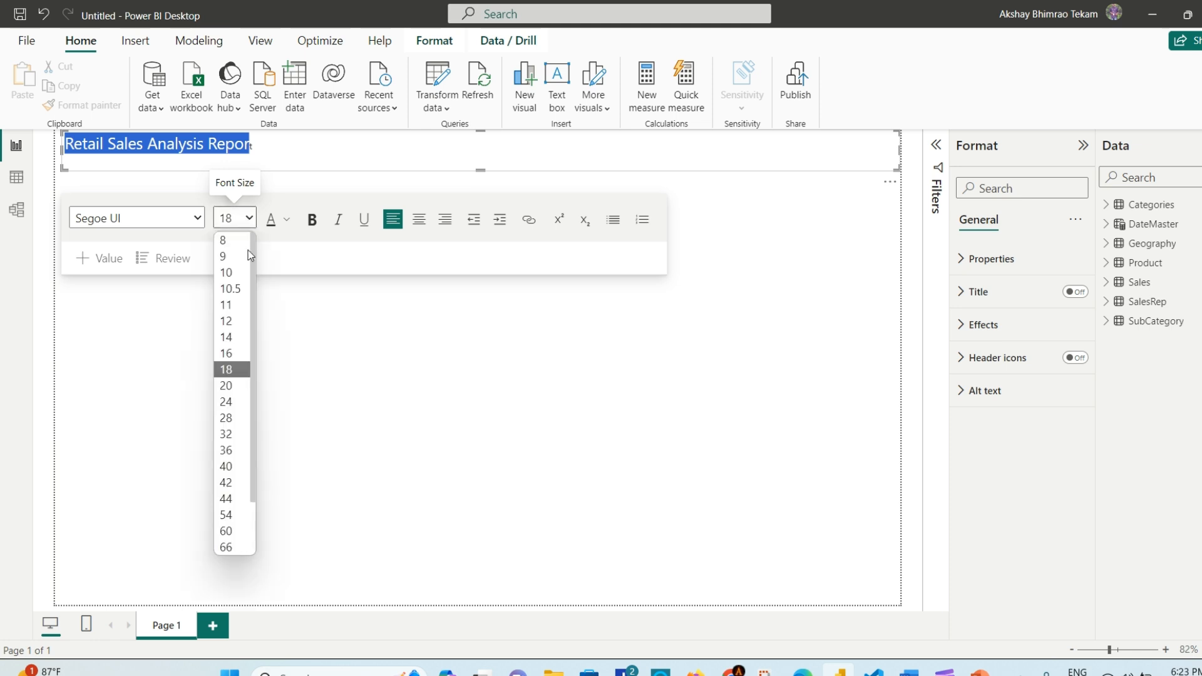
left_click(240, 389)
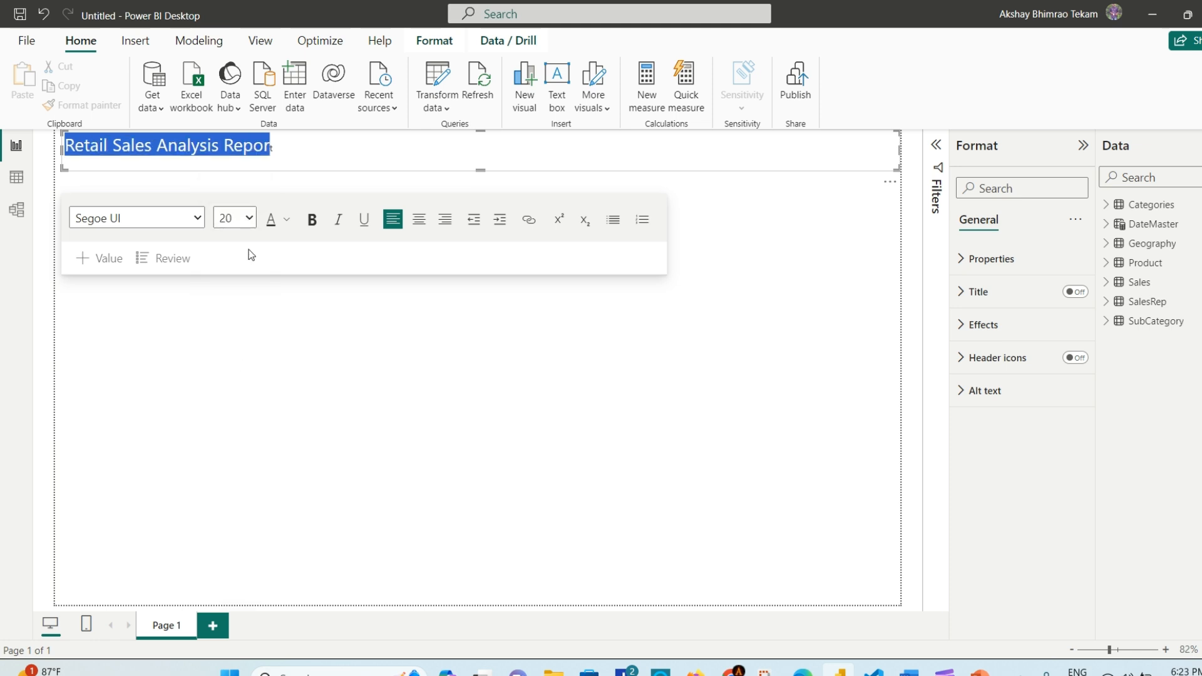
left_click(271, 148)
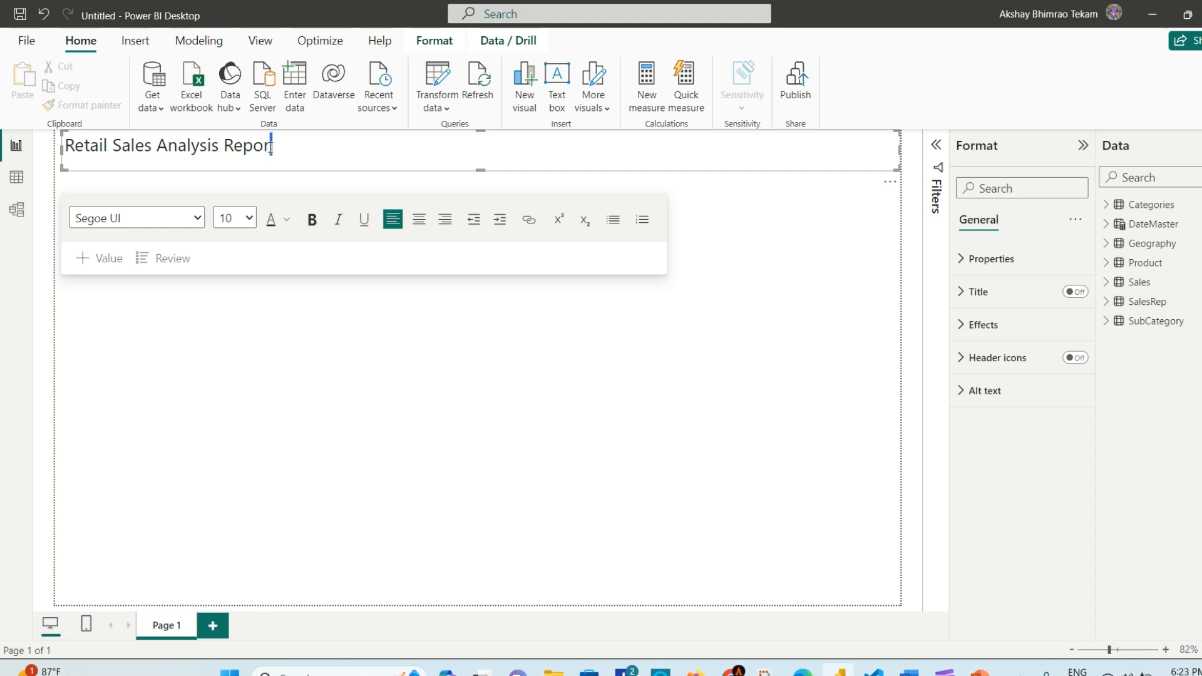
left_click(250, 219)
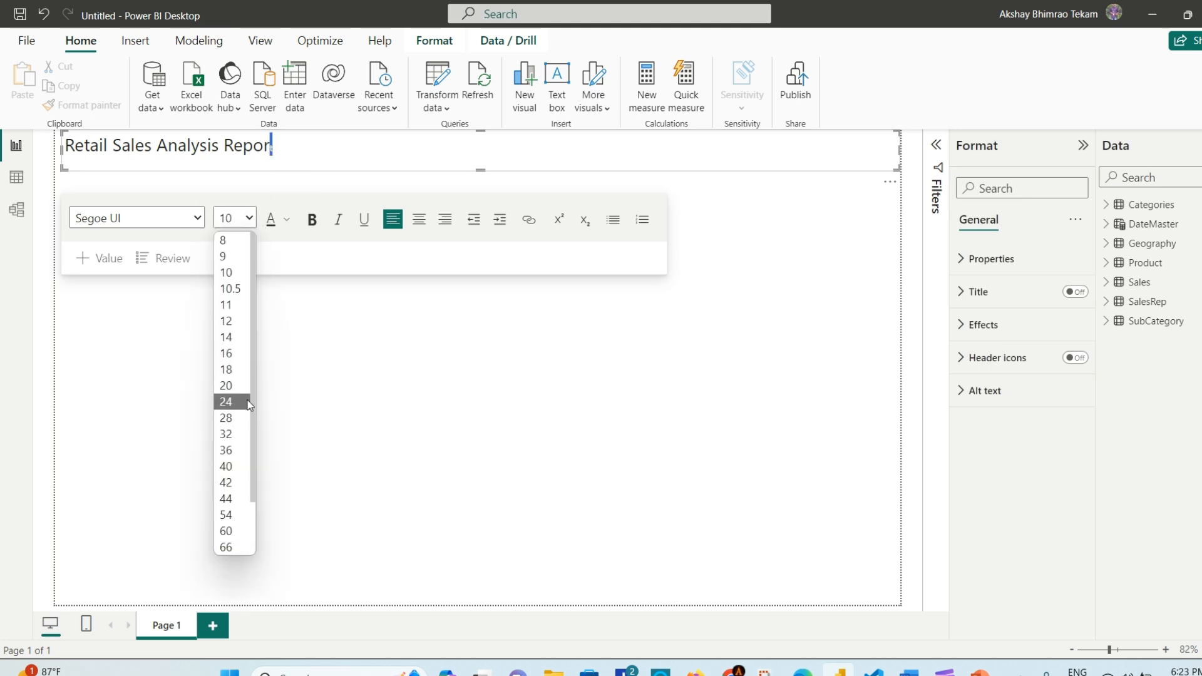
left_click(238, 386)
Step: Center the report title in its text box and make it bold, keeping the Segoe UI font
left_click_drag(289, 145, 62, 145)
left_click(419, 219)
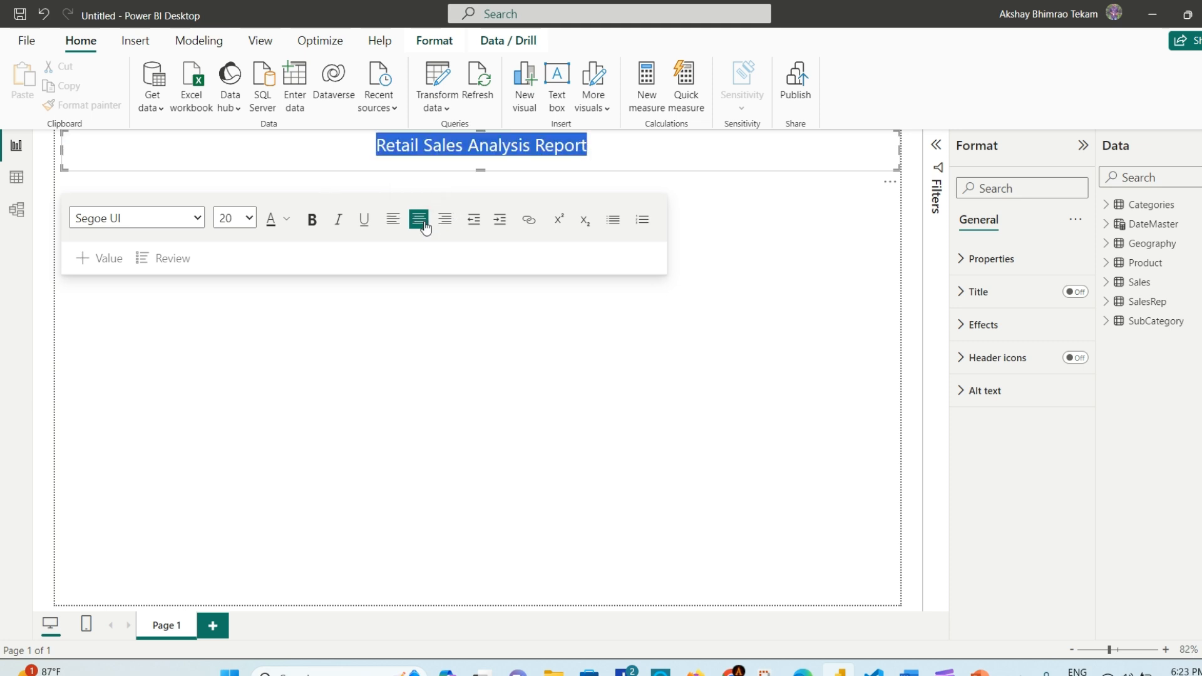
left_click(312, 219)
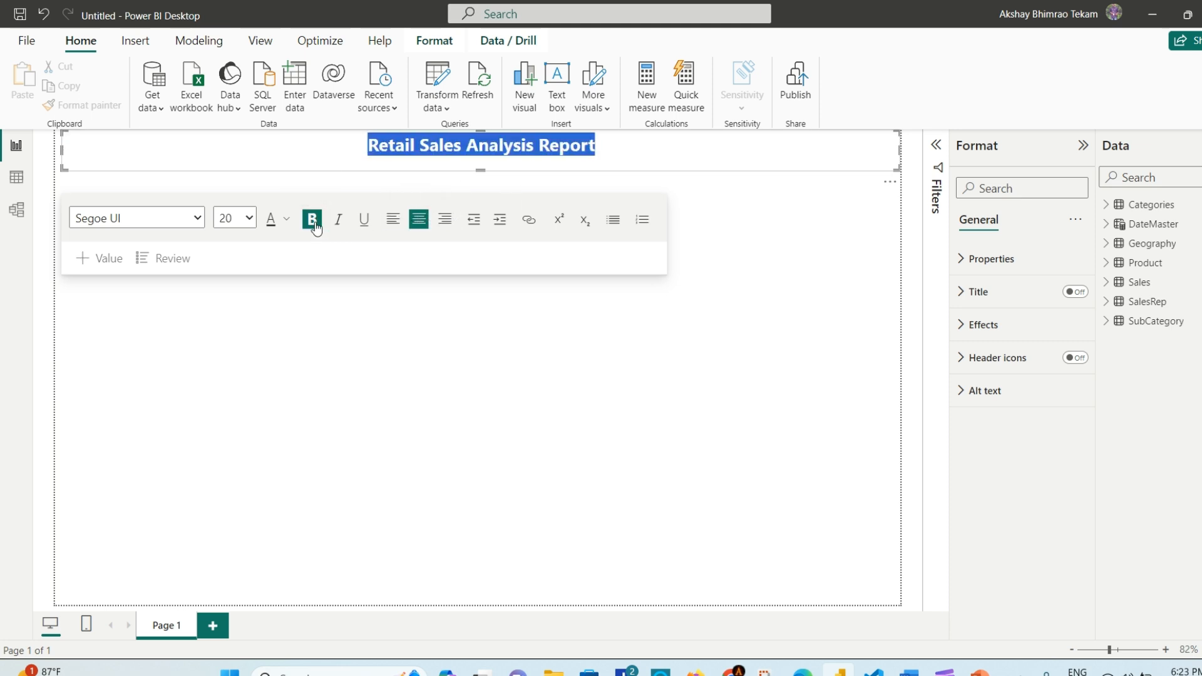
left_click(201, 216)
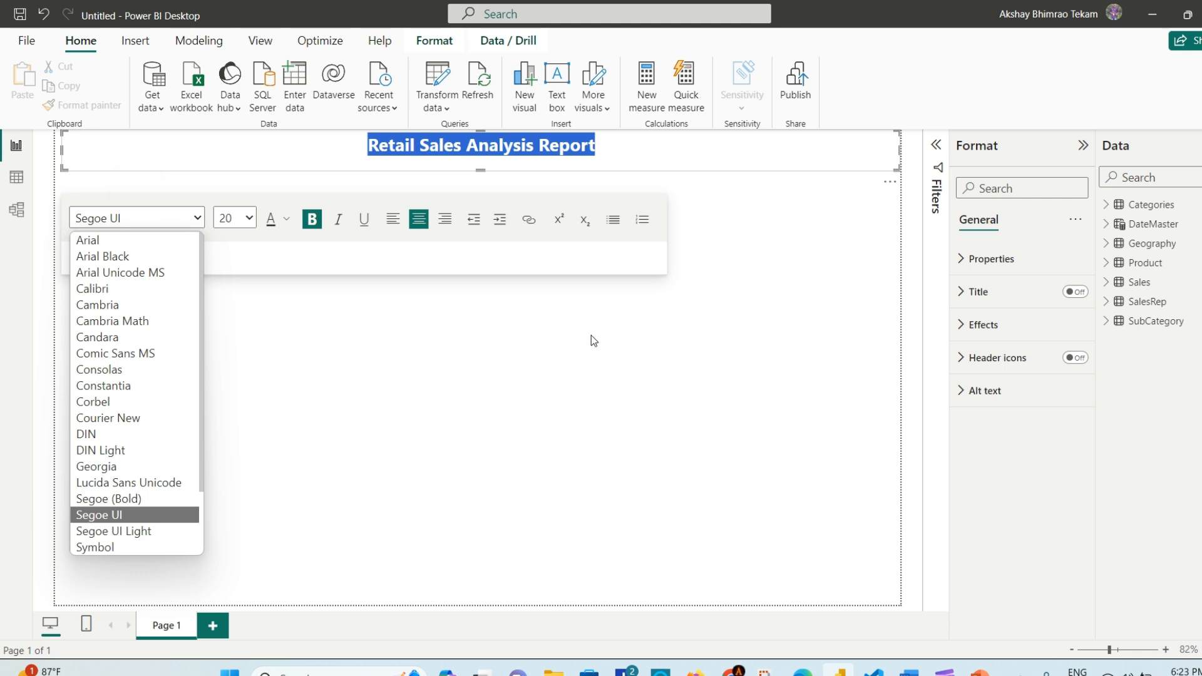
left_click(706, 357)
Step: Reduce the title text box's height to about 44 so it fits closely around the title
left_click(484, 171)
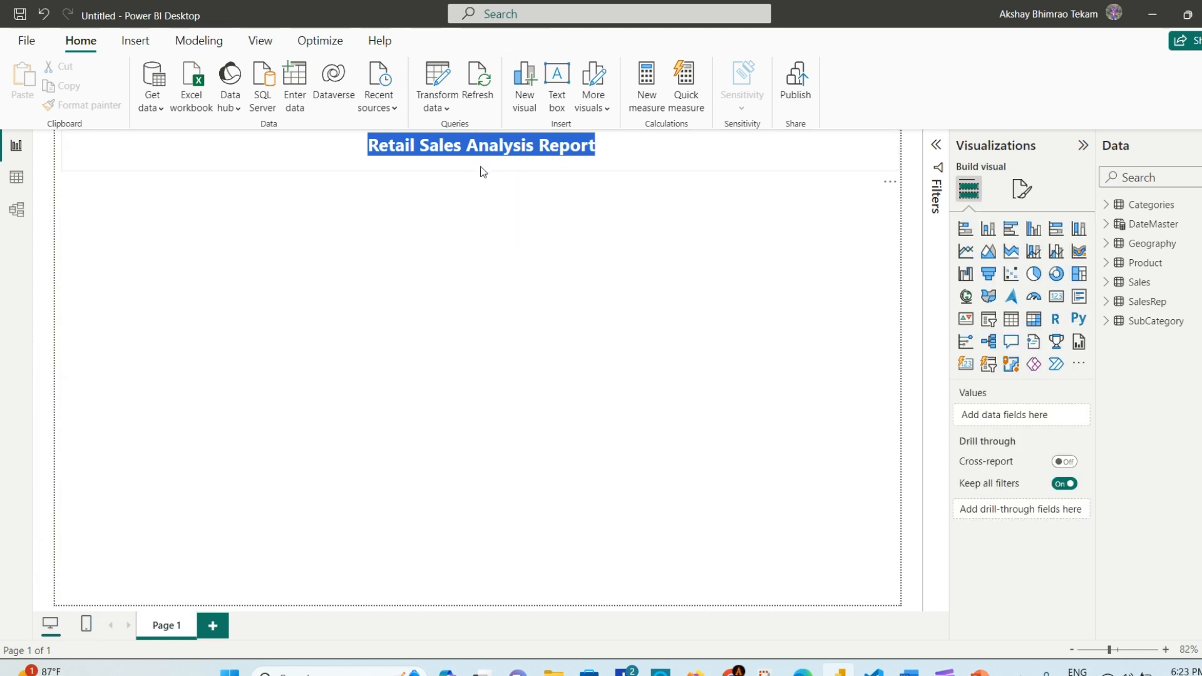
left_click(483, 170)
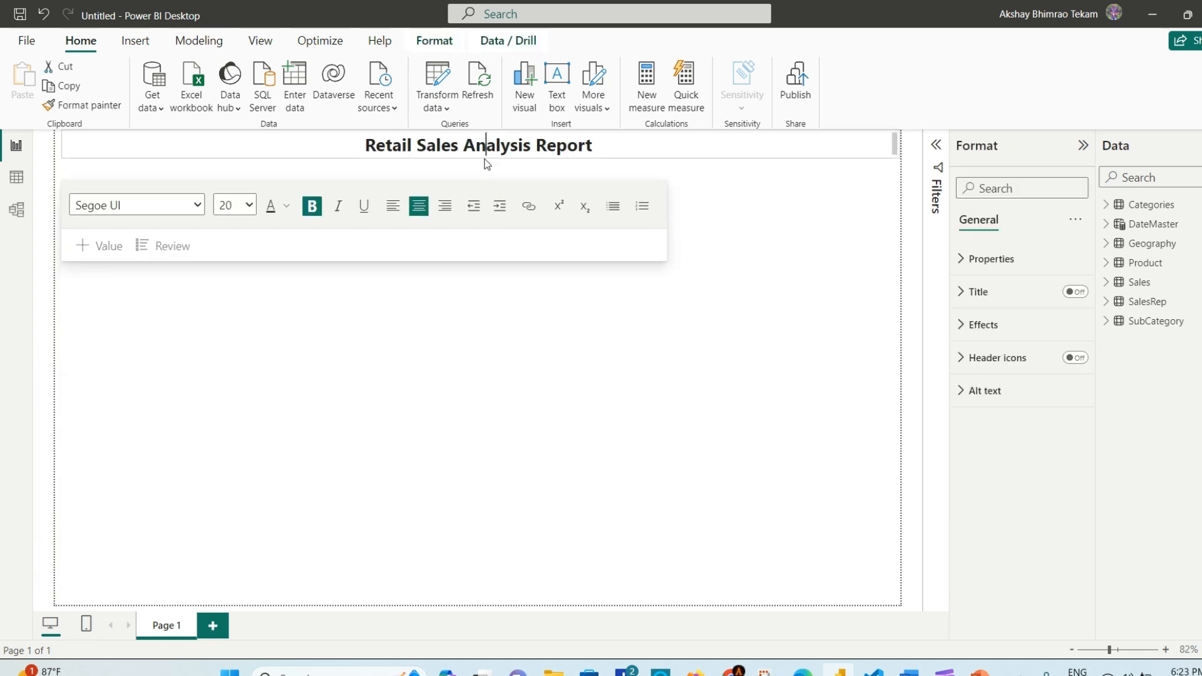
left_click(676, 140)
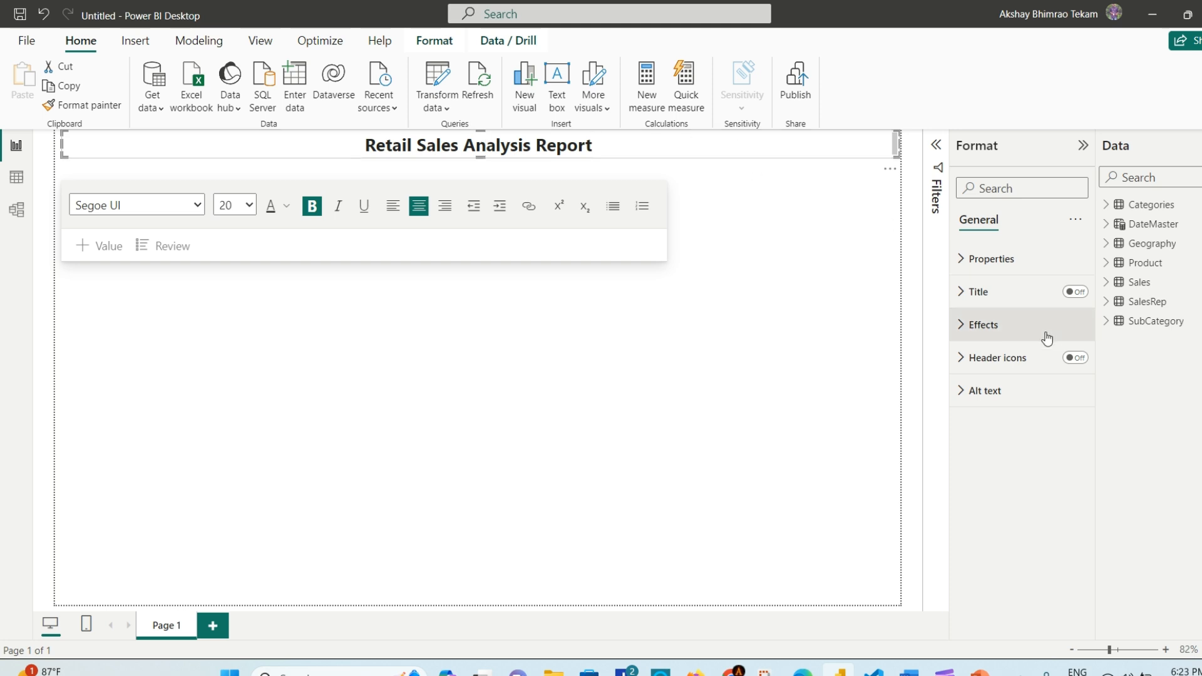
left_click(964, 261)
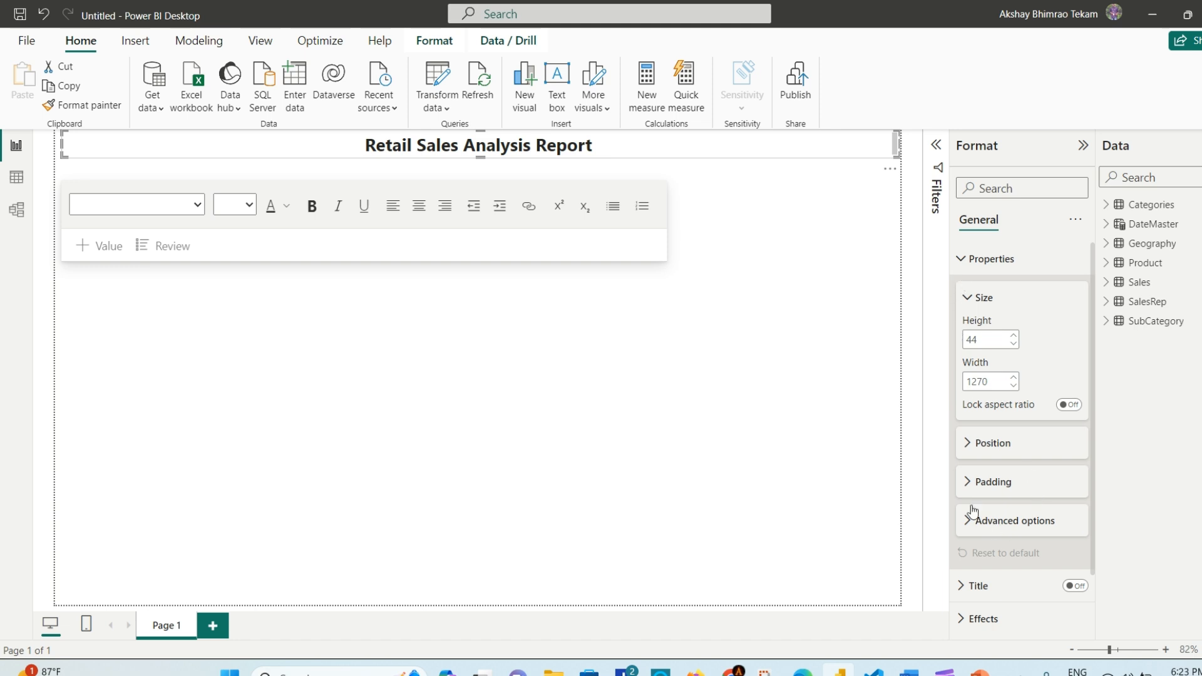
left_click(962, 260)
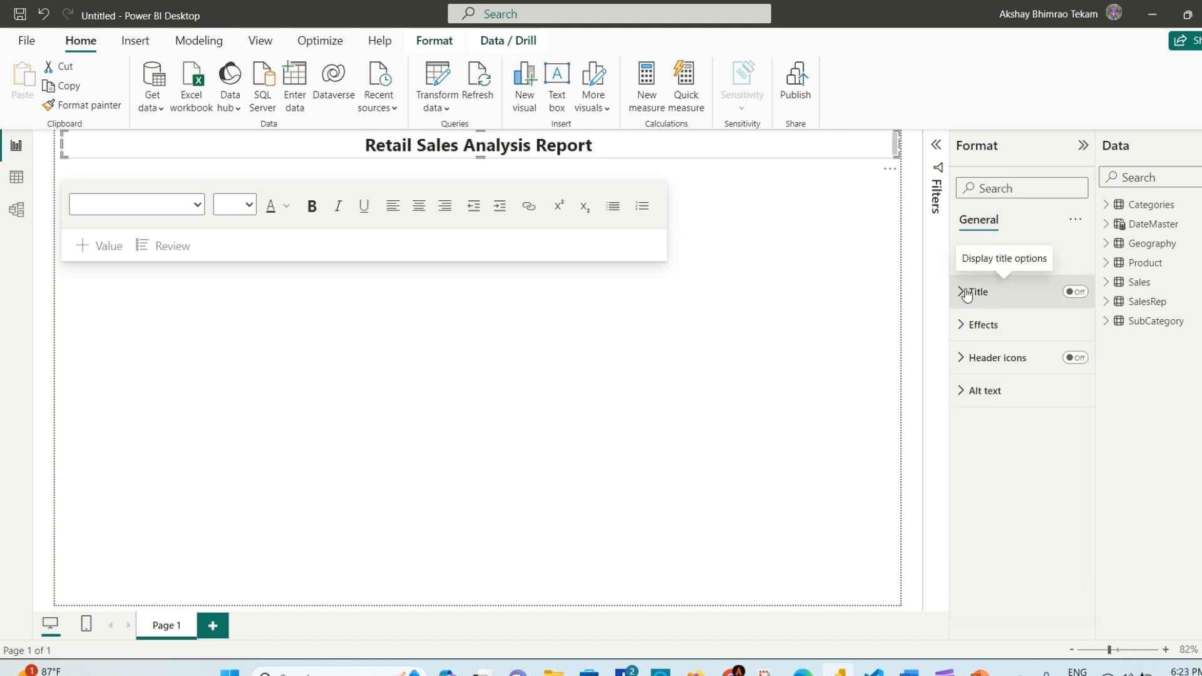
left_click(968, 294)
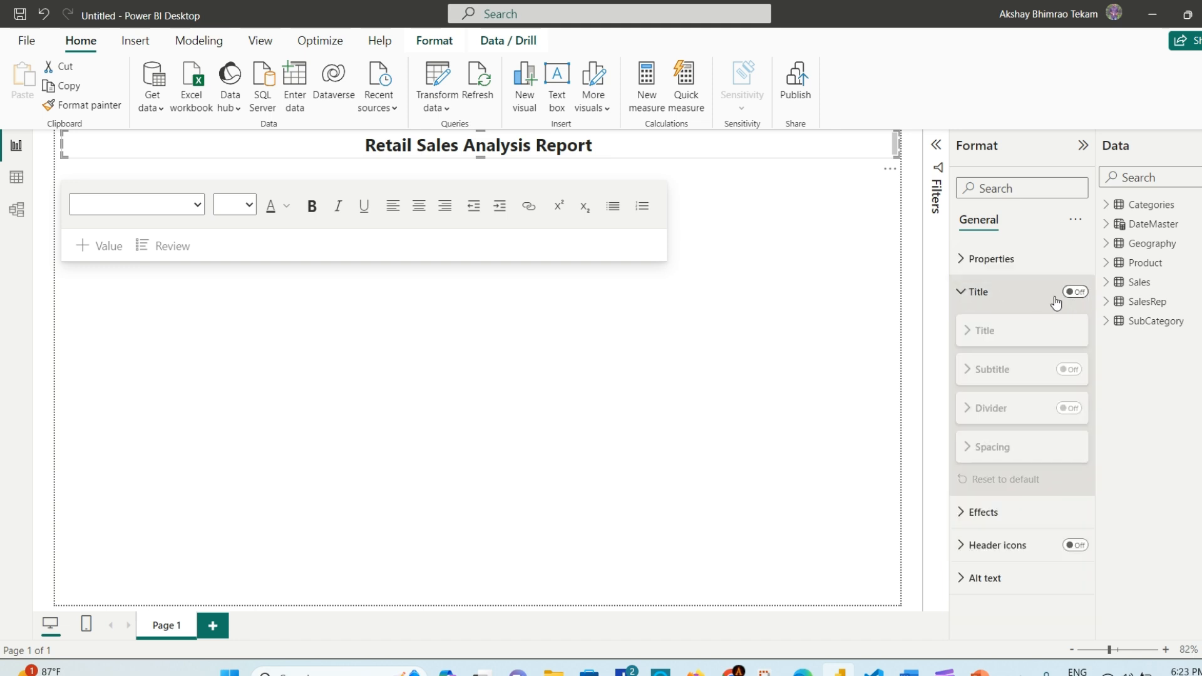
left_click(965, 293)
Step: Turn on the title text box's visual border and set its rounded corners to 9 px
left_click(1029, 336)
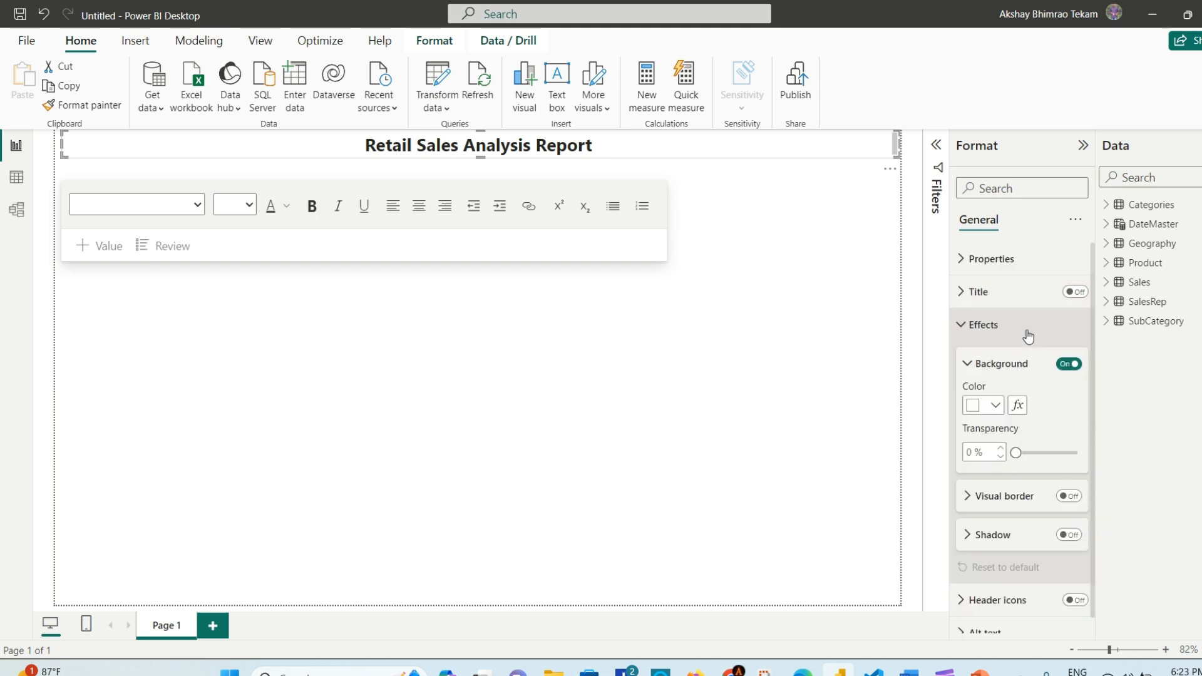
scroll(1042, 432, "down", 1)
left_click(1069, 481)
left_click(966, 483)
scroll(994, 476, "down", 2)
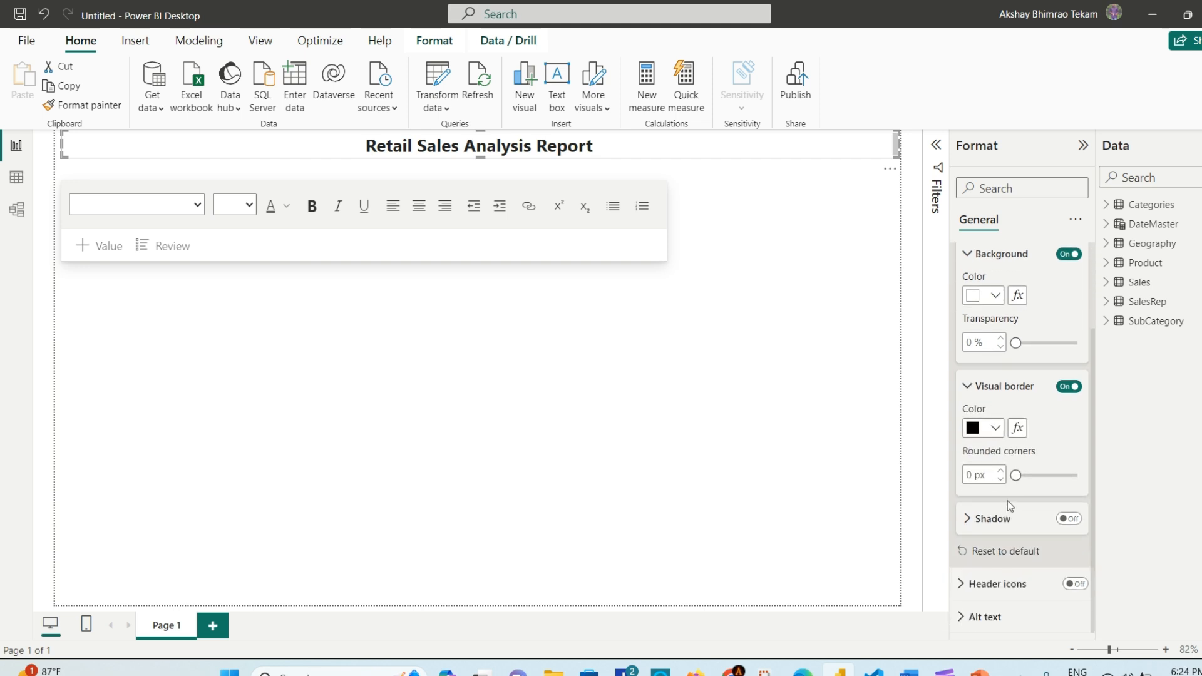
left_click_drag(1015, 475, 1034, 478)
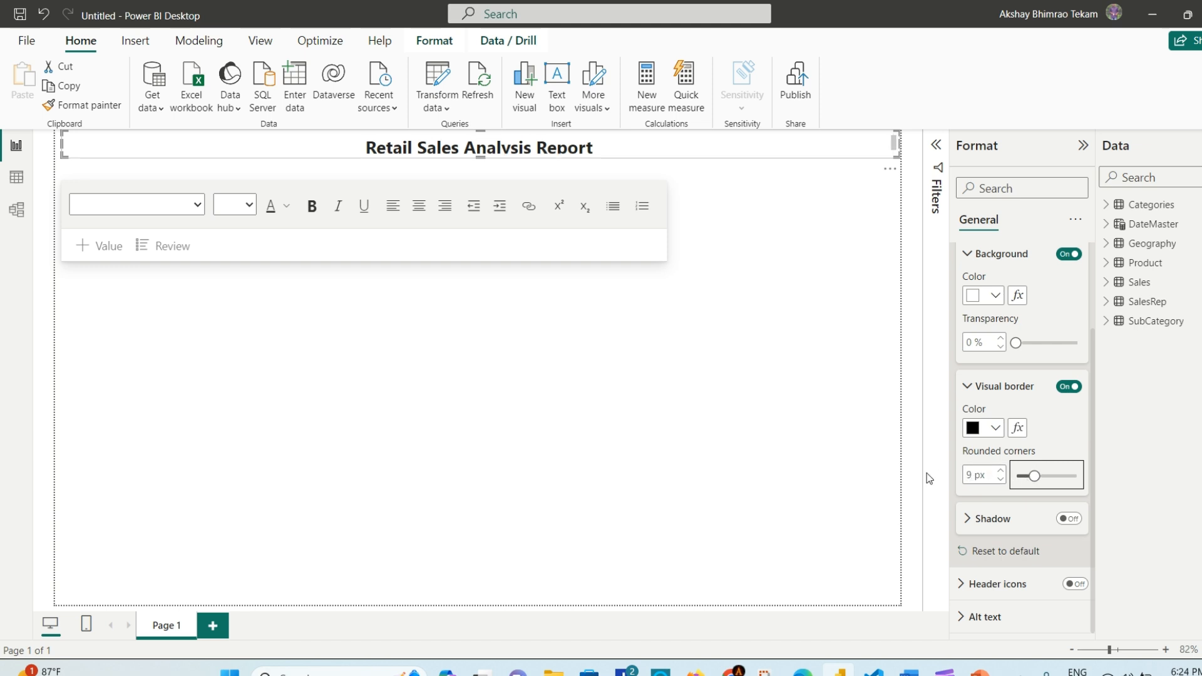
Step: Set the title text box's background to the light blue custom color #C0CAE7
left_click(965, 386)
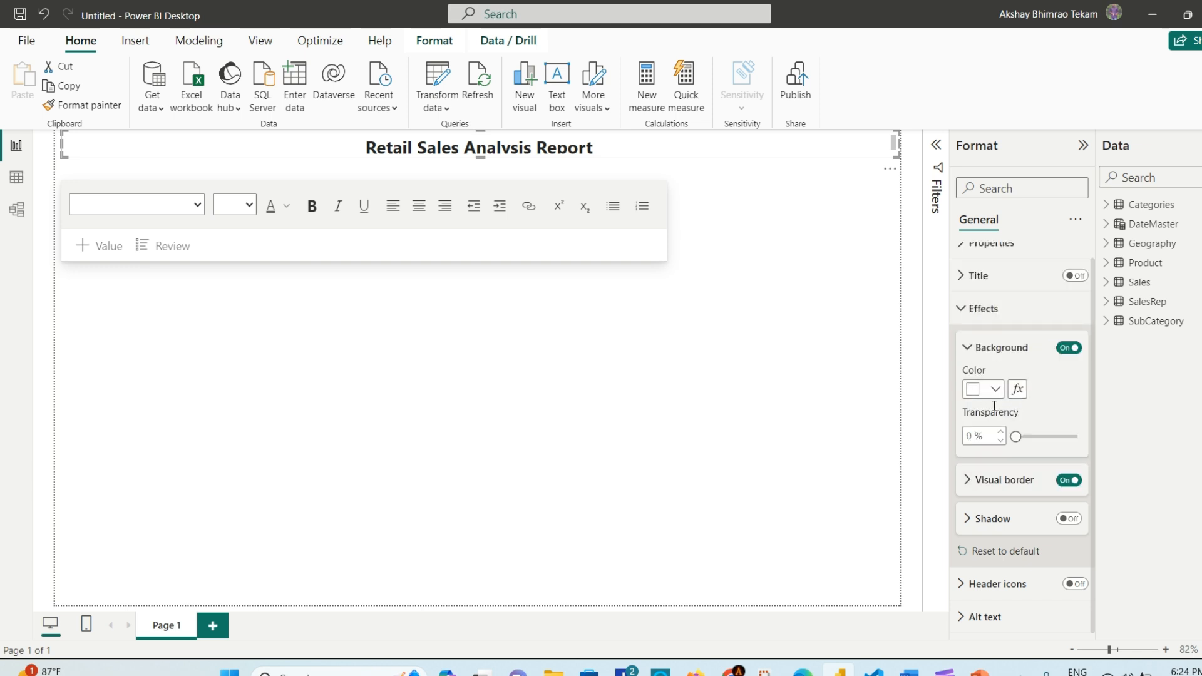
left_click(1001, 390)
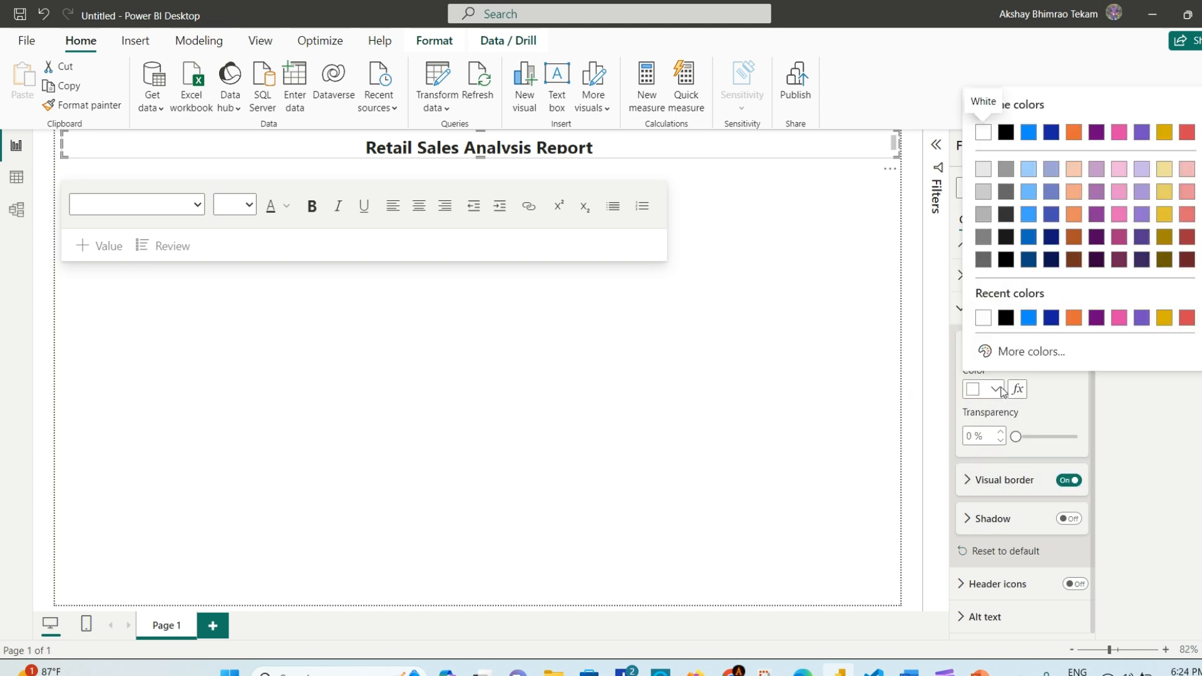
left_click(1030, 353)
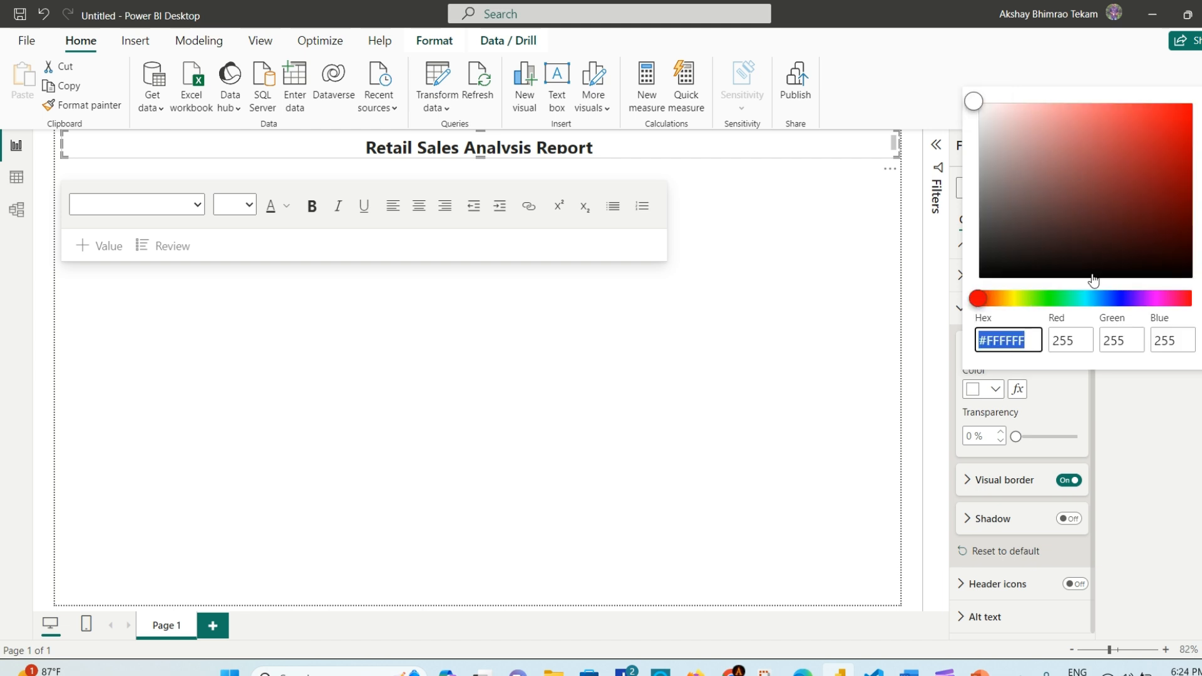
left_click(1111, 300)
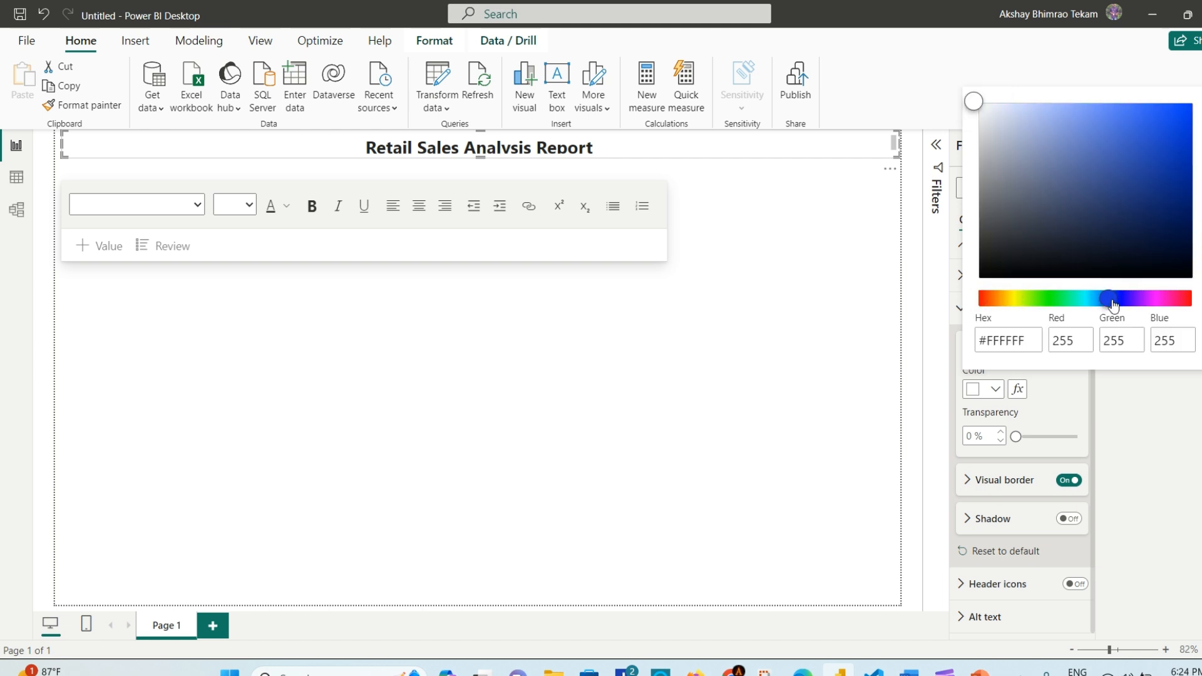
left_click(1012, 127)
left_click(1026, 113)
left_click(1033, 121)
left_click(1009, 118)
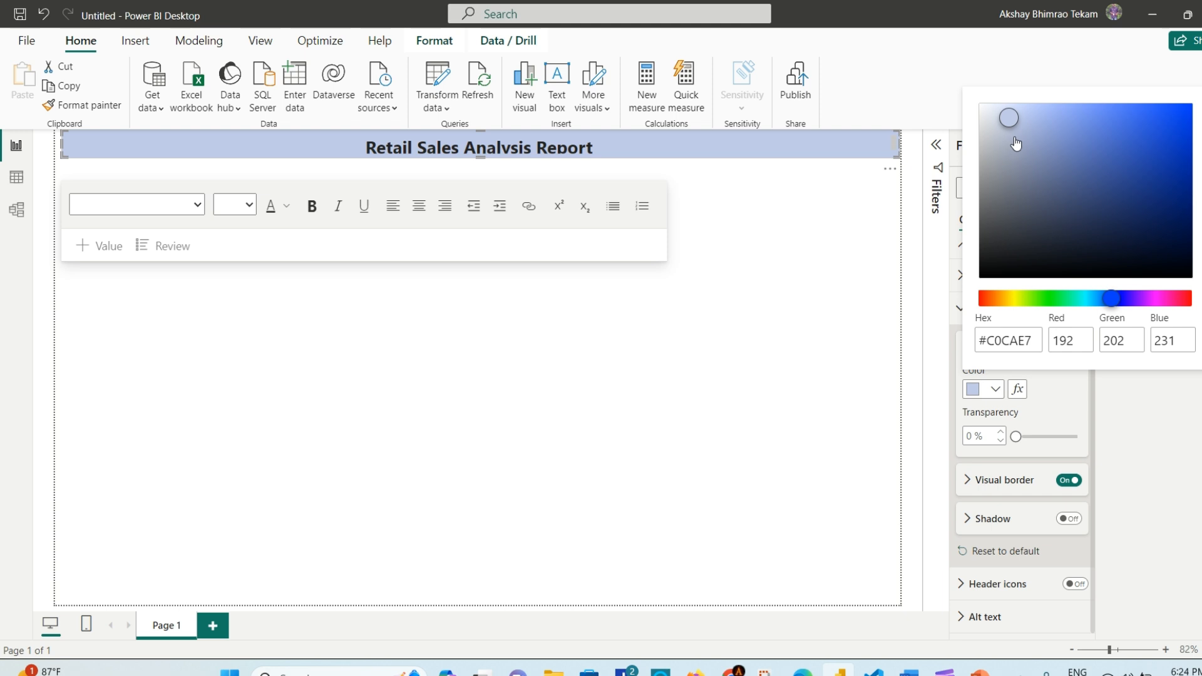
Step: Slightly increase the title text box's height so the report title is no longer clipped, and deselect it
left_click(706, 207)
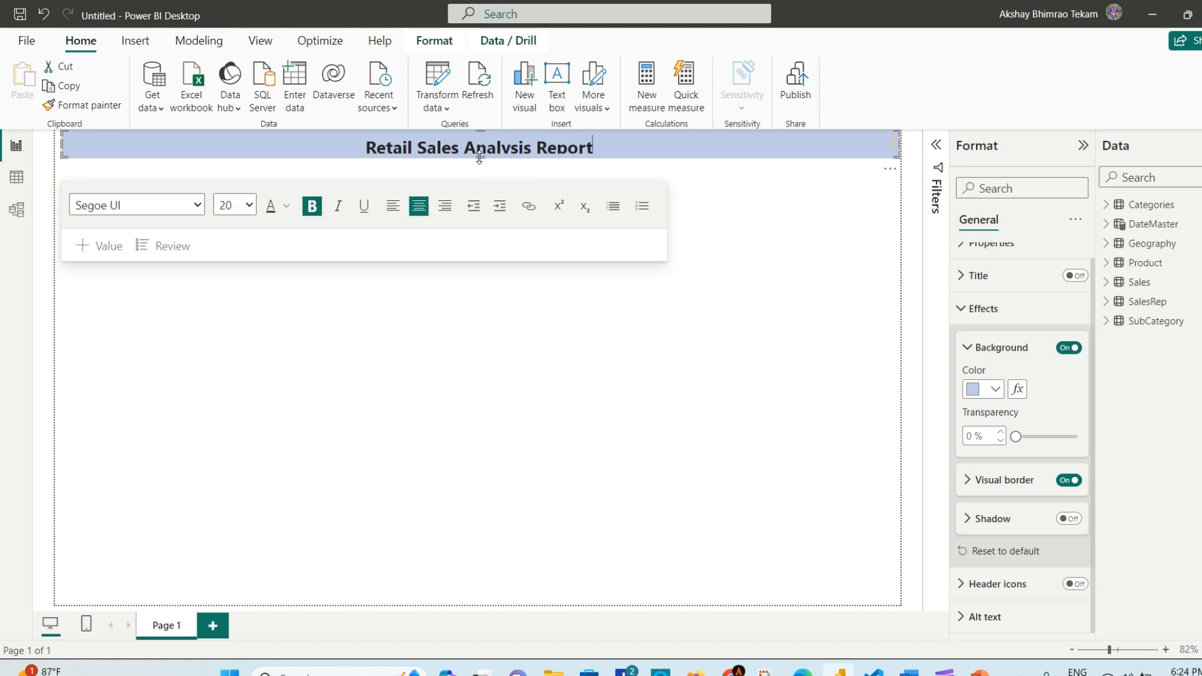
left_click_drag(481, 161, 482, 166)
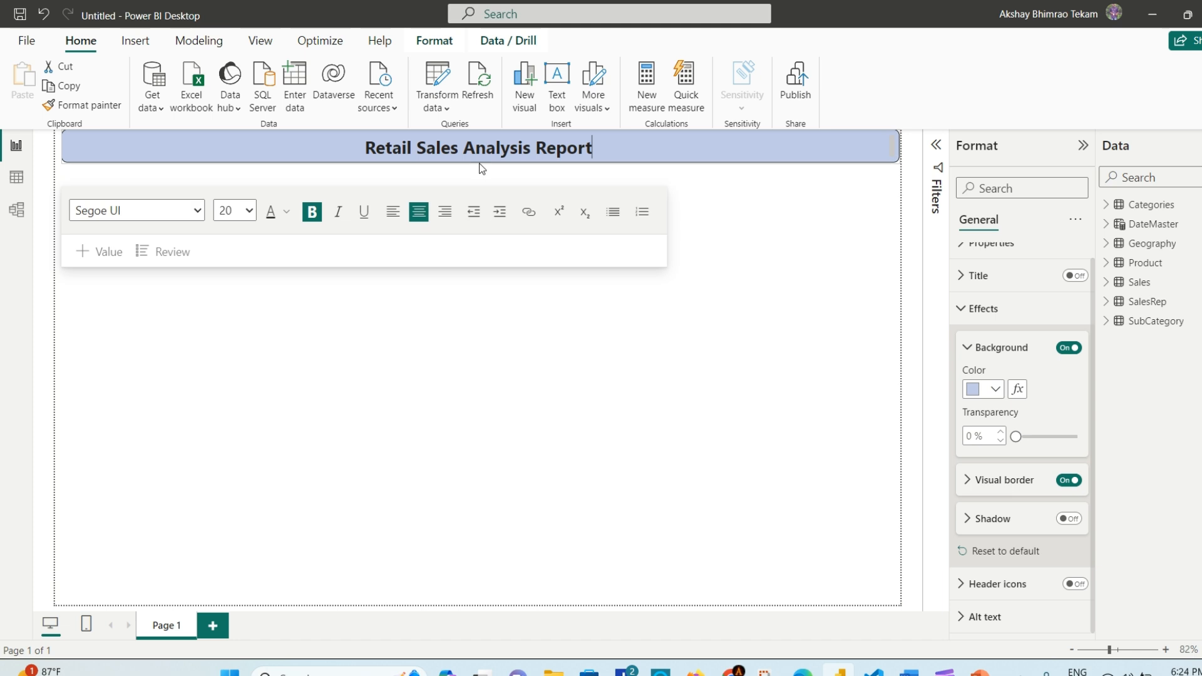
left_click(801, 235)
left_click(801, 254)
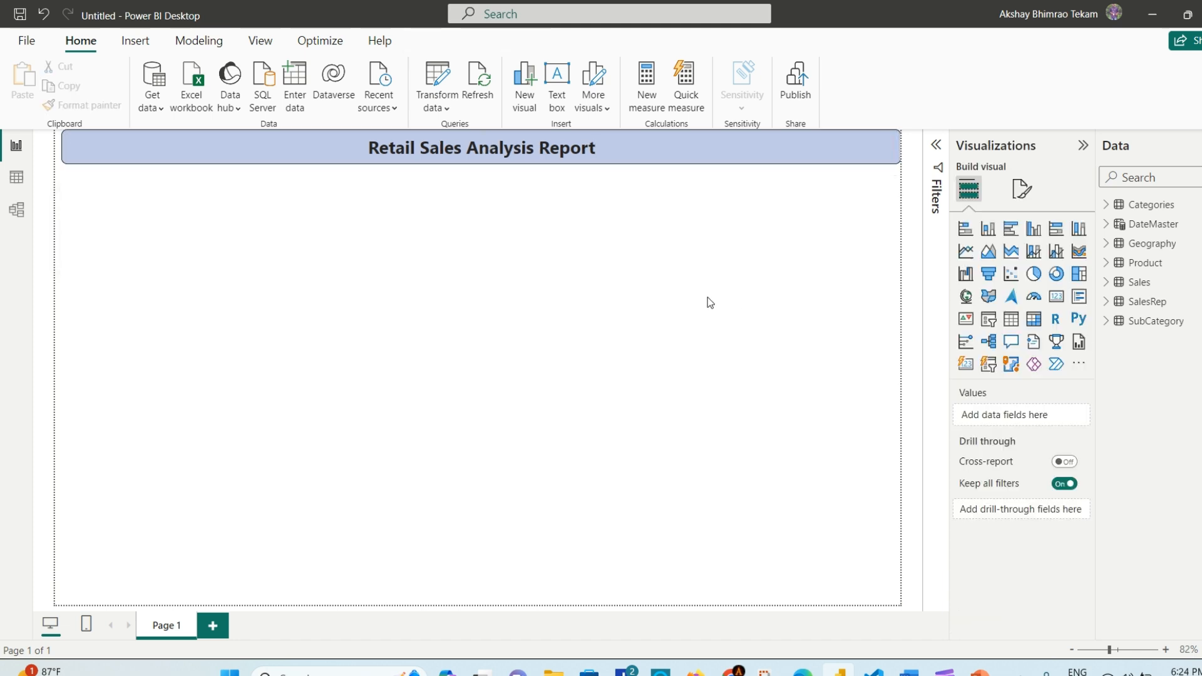
left_click(237, 142)
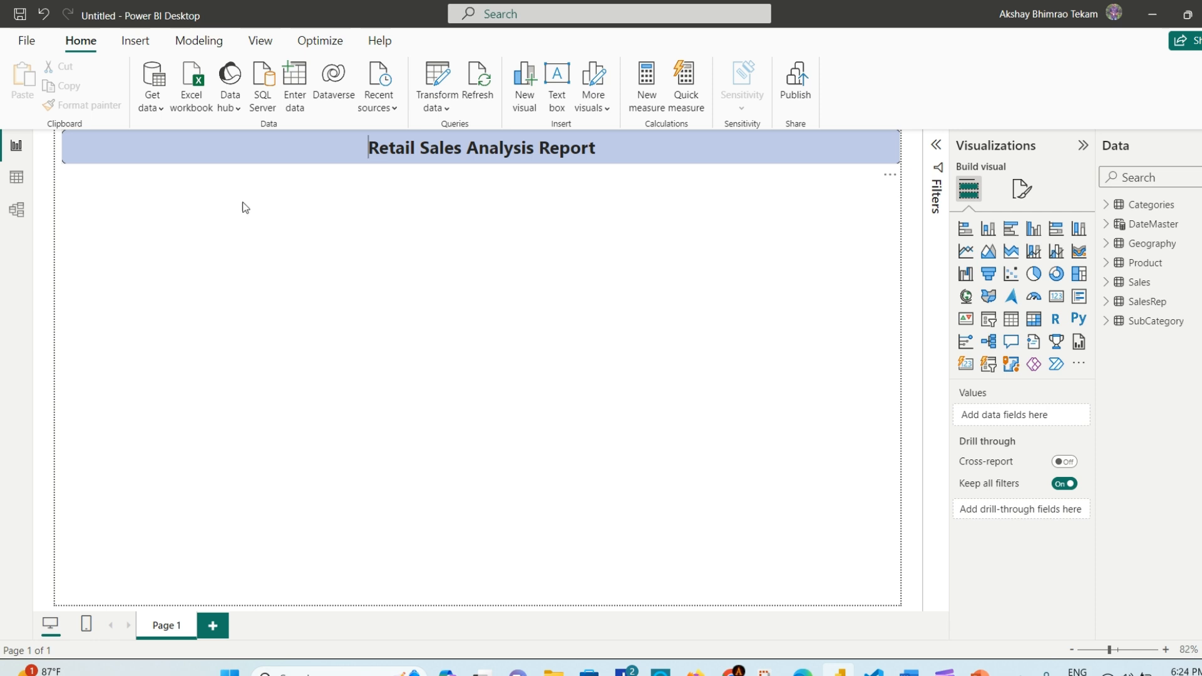
left_click(783, 299)
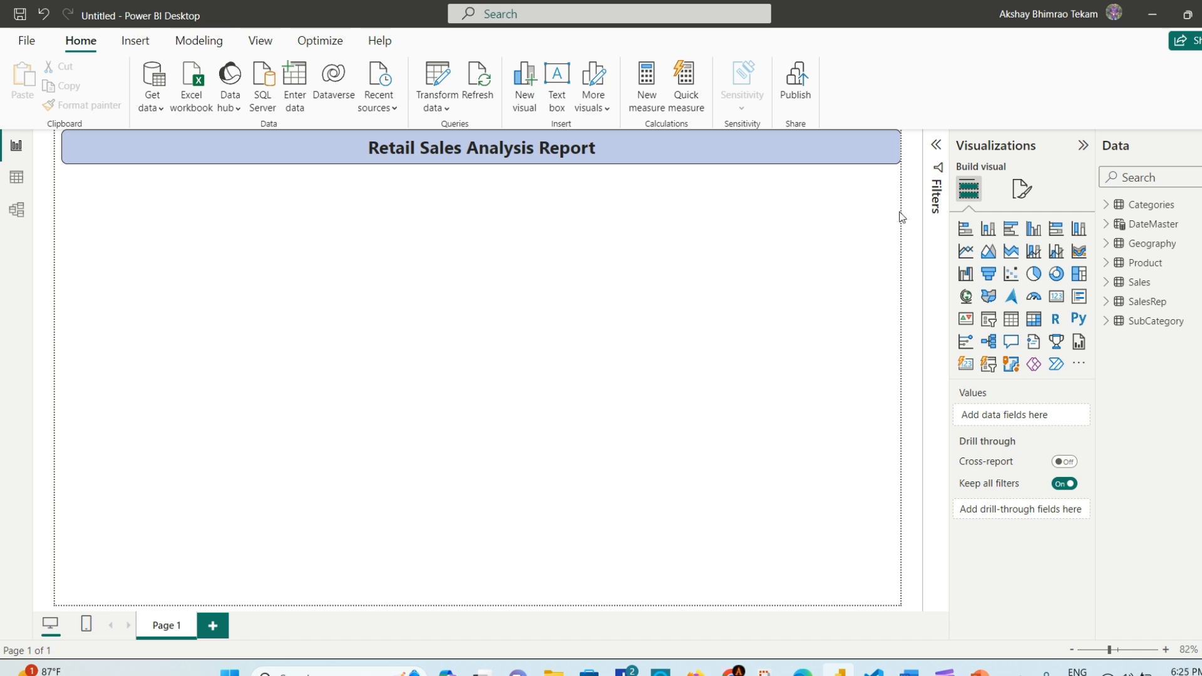
Step: Open the canvas settings of the report page
left_click(1023, 189)
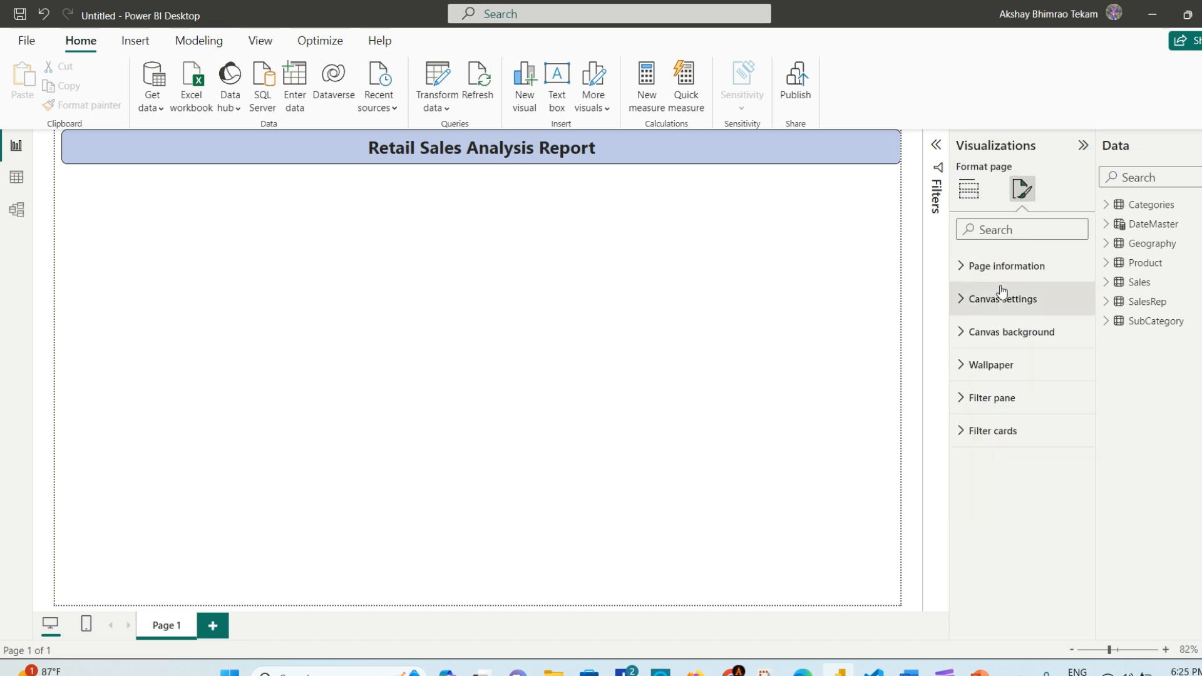
left_click(965, 300)
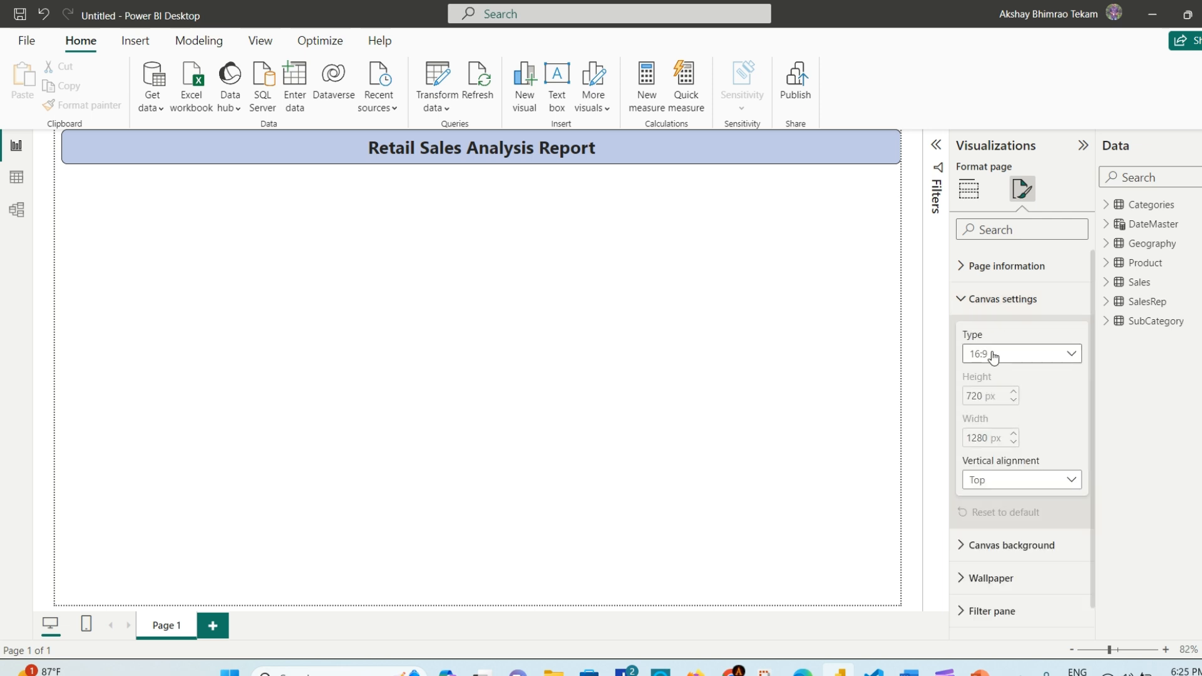
Step: Try the 4:3, Letter and Tooltip canvas types on the report page
left_click(1072, 354)
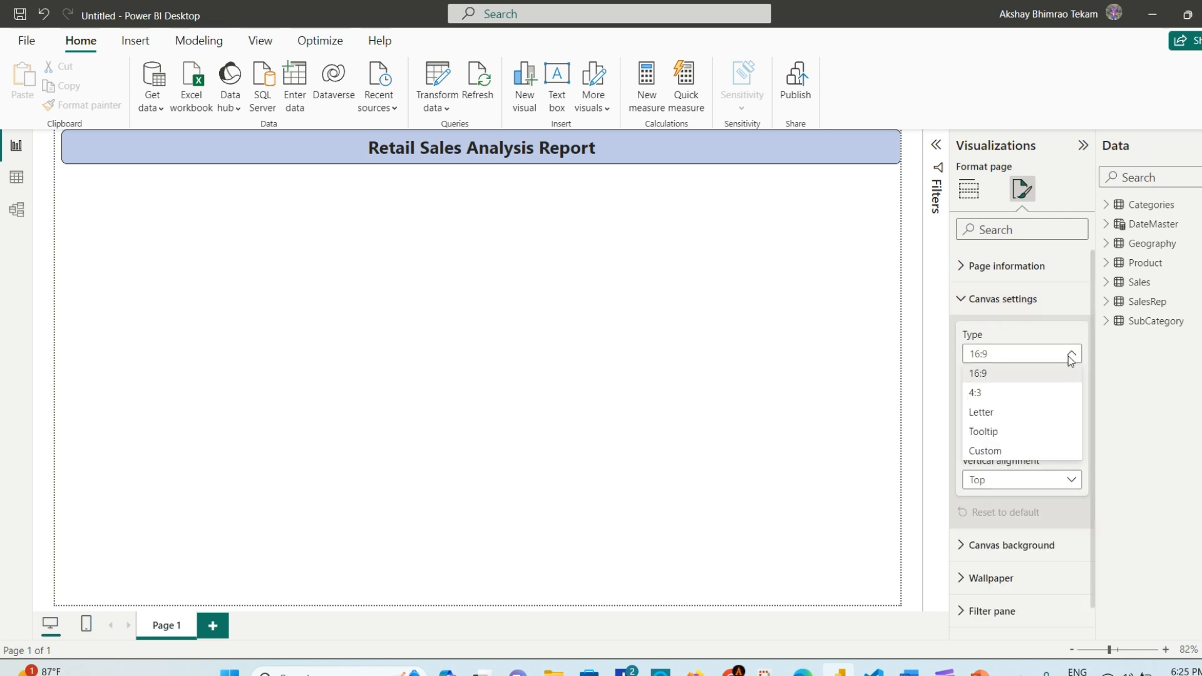
left_click(1011, 395)
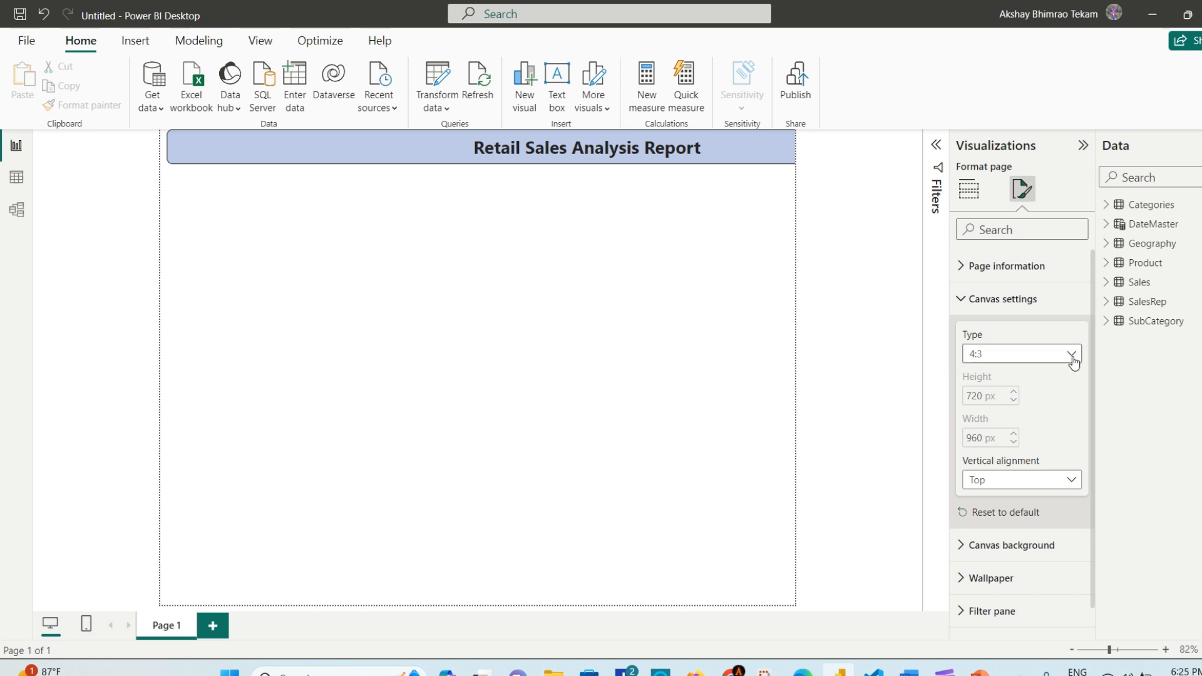
left_click(1069, 355)
left_click(1030, 410)
left_click(1071, 356)
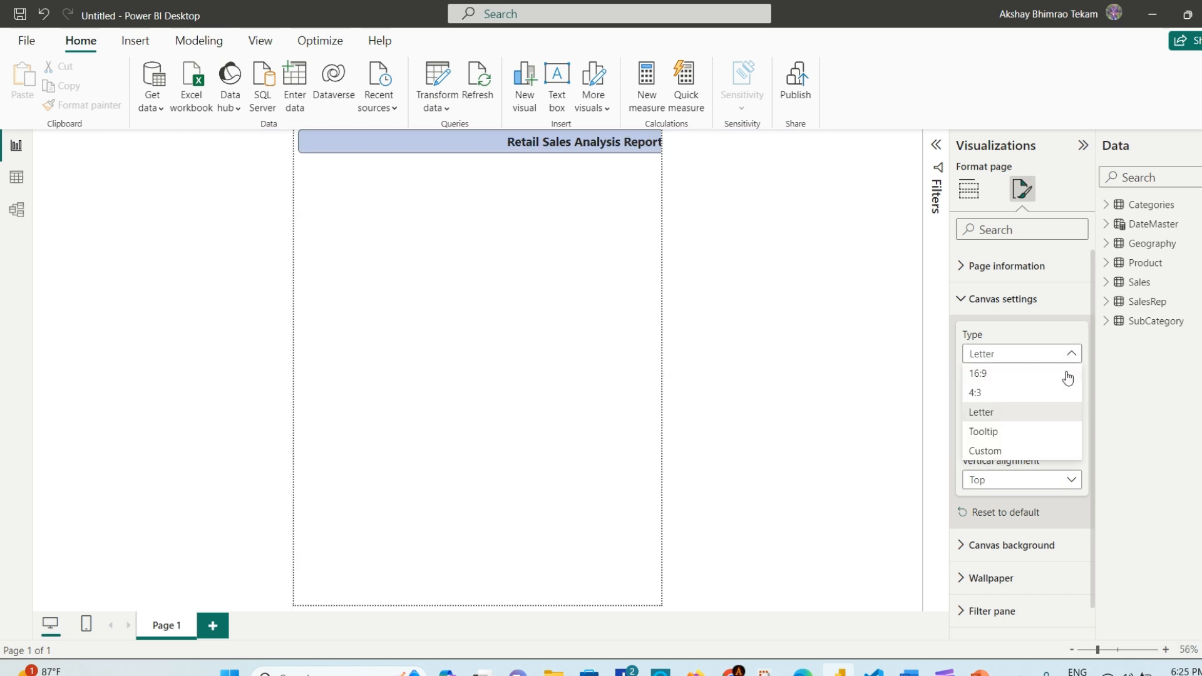
left_click(1018, 432)
Step: Set the canvas type to Custom with a height of 1300 px and a width of 1300 px
left_click(1073, 355)
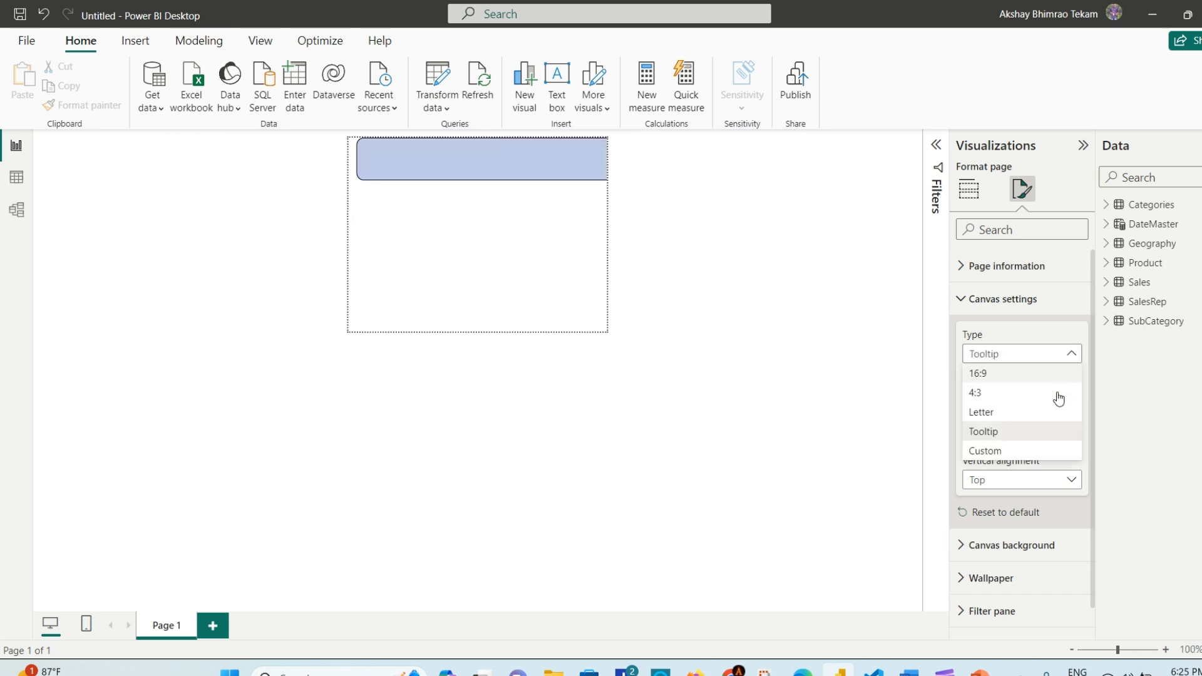
left_click(1020, 452)
double_click(986, 396)
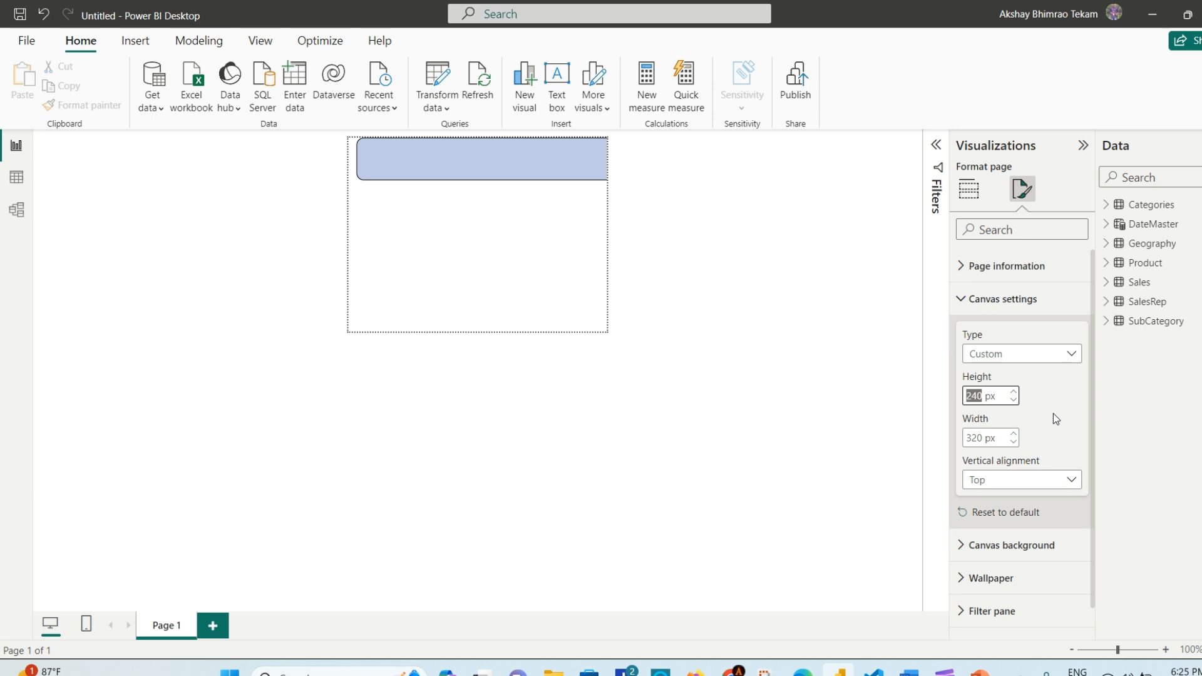
type("1400")
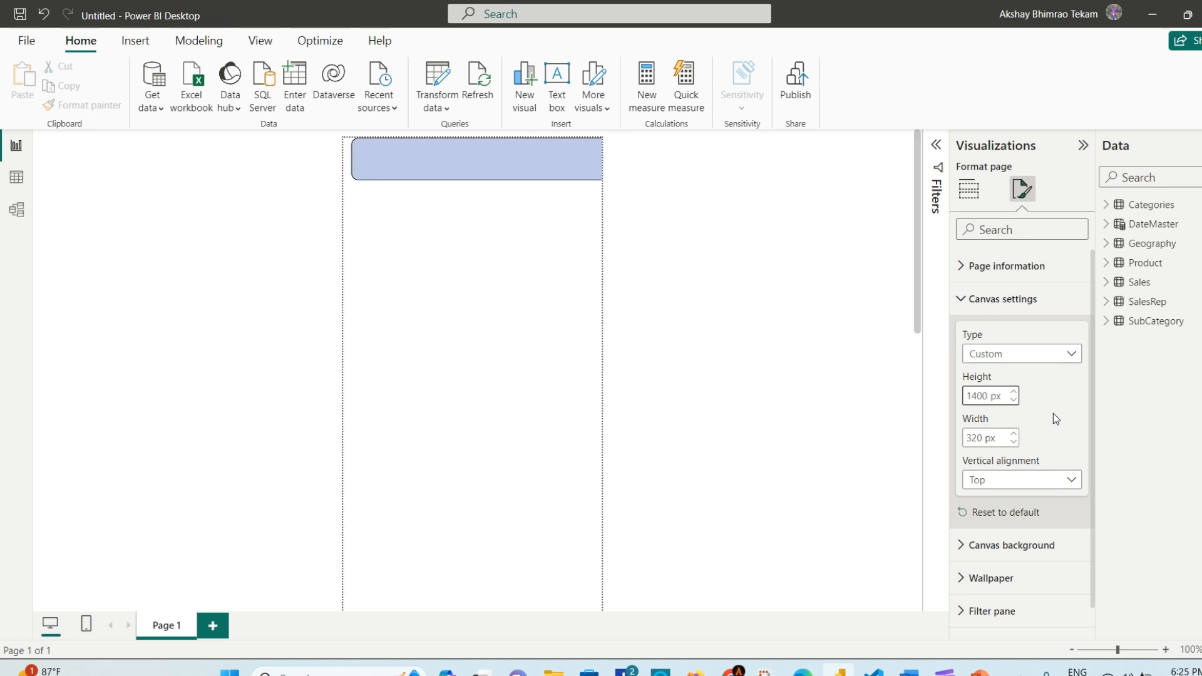
key("BackSpace")
key("BackSpace")
key("BackSpace")
type("300")
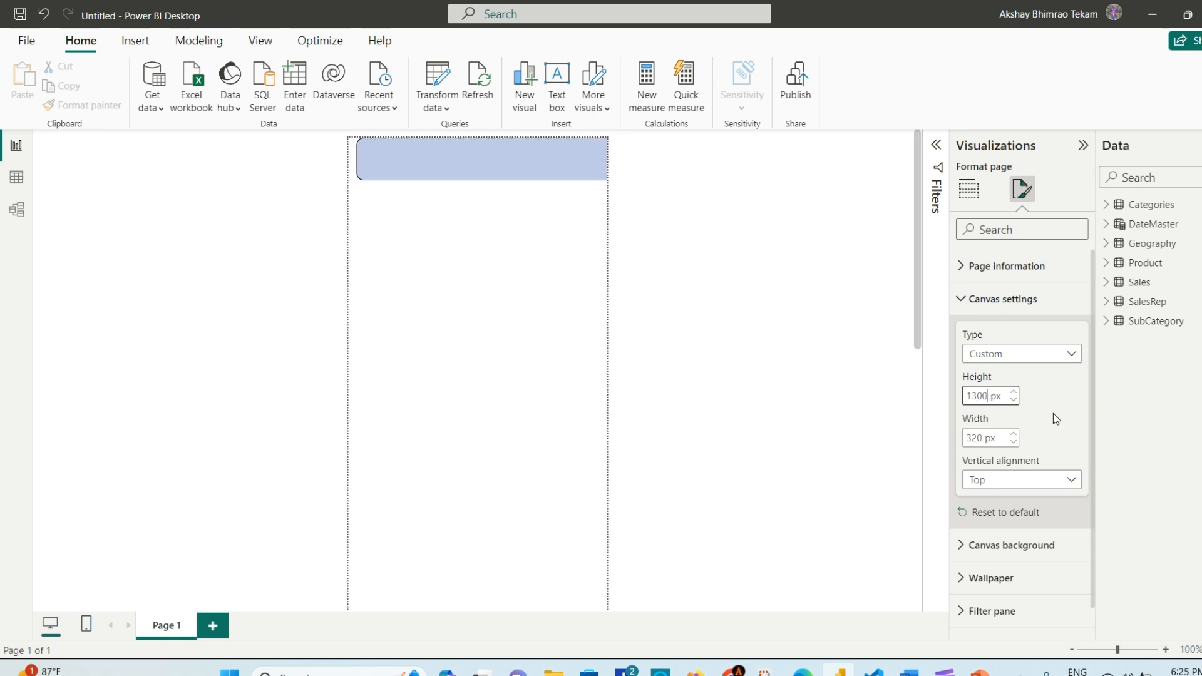
double_click(986, 439)
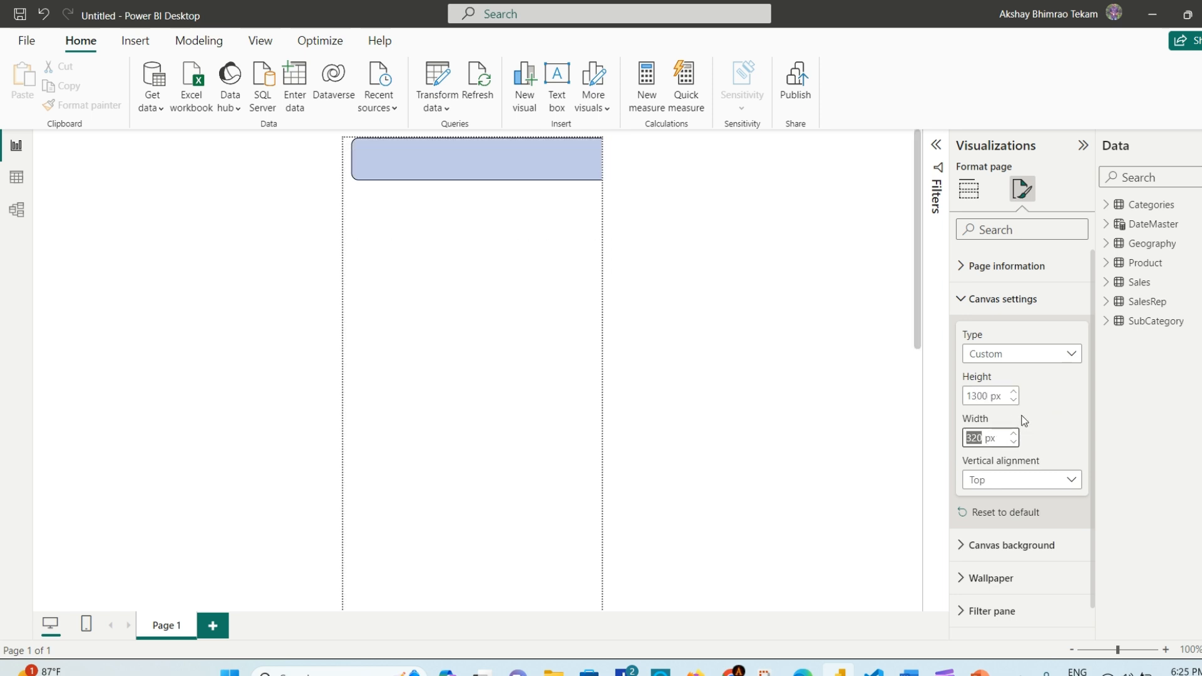
type("1300")
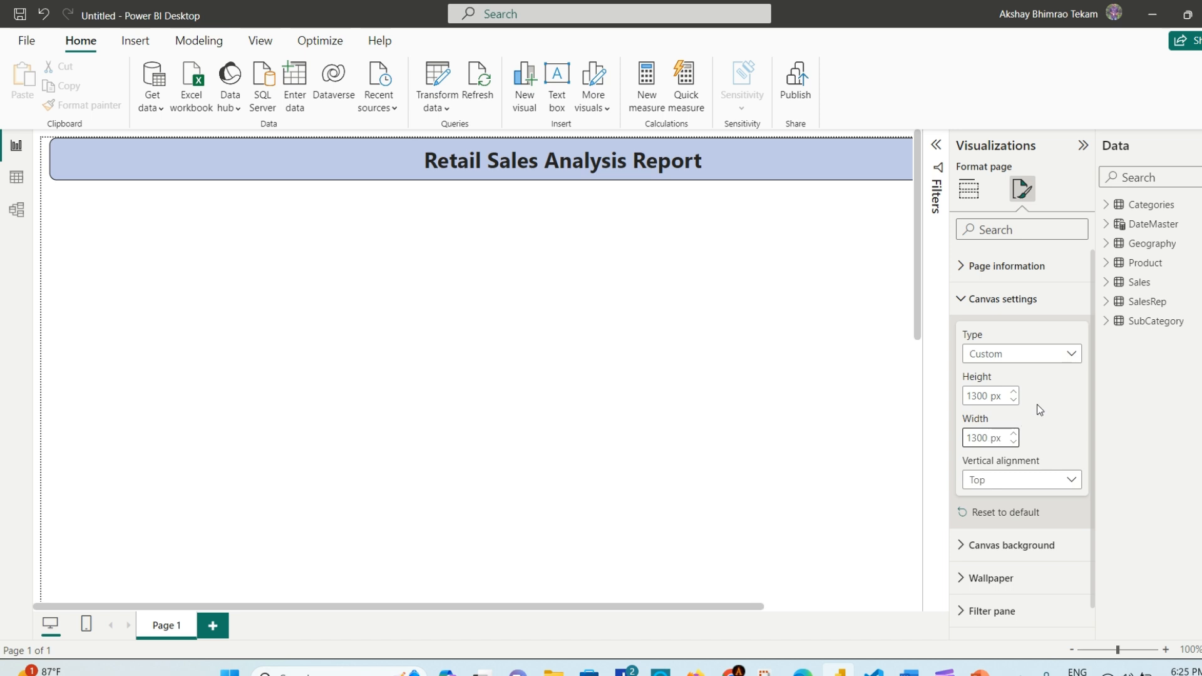
left_click(1038, 405)
left_click(964, 300)
Step: Set the page view to Fit to width so the whole title bar fits across the canvas
left_click_drag(727, 608, 599, 598)
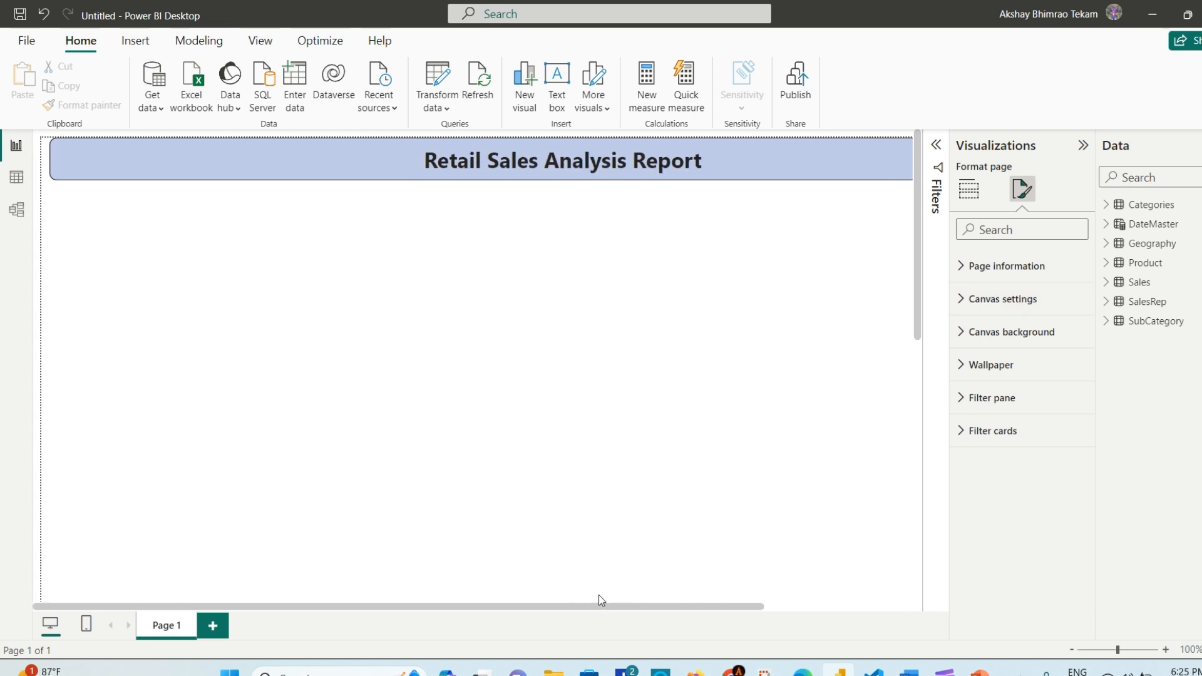
scroll(817, 282, "down", 2)
scroll(818, 289, "up", 2)
left_click(261, 43)
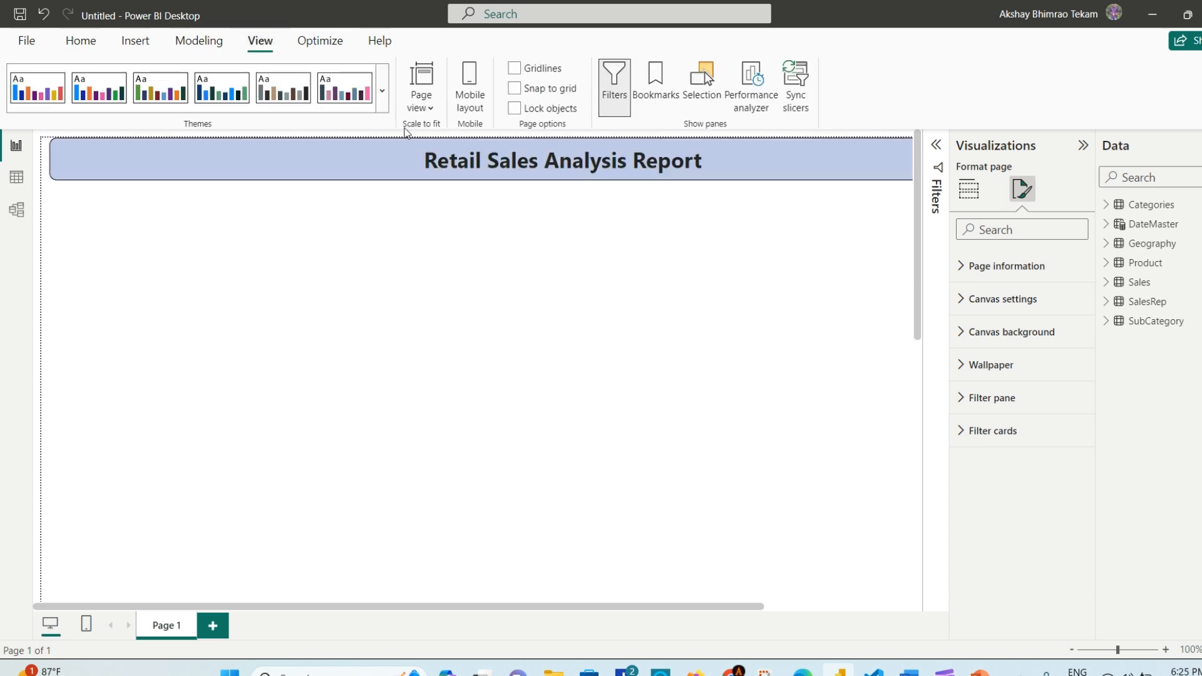
left_click(426, 114)
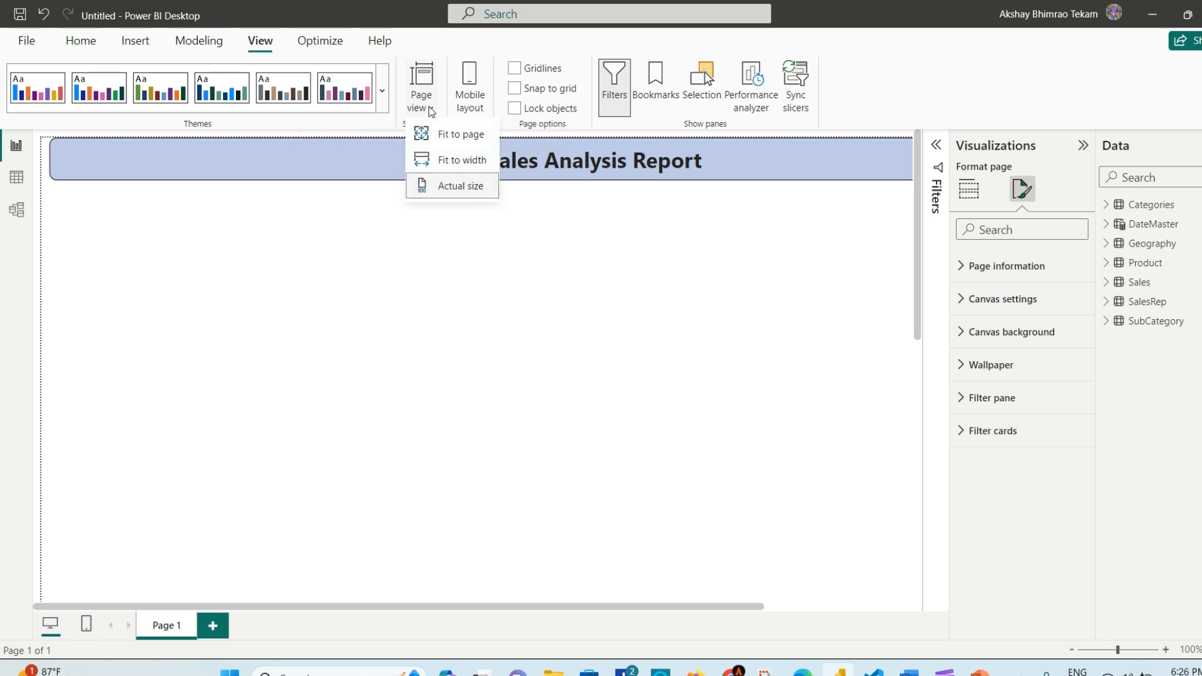
left_click(478, 163)
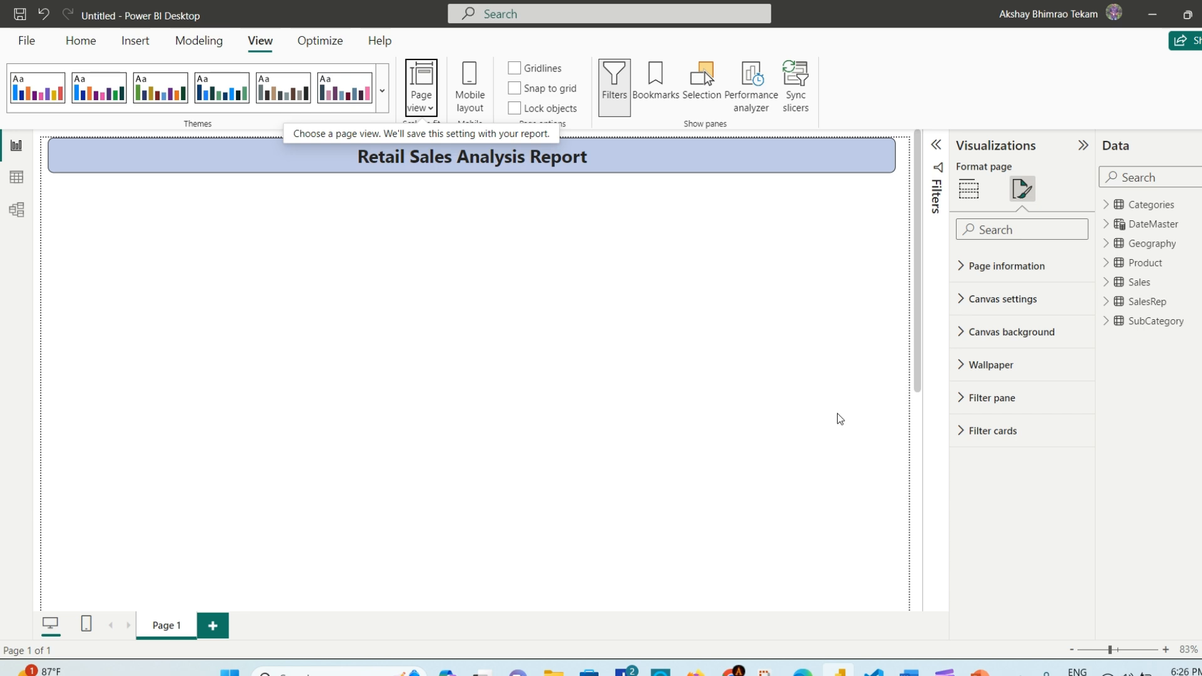
left_click(685, 302)
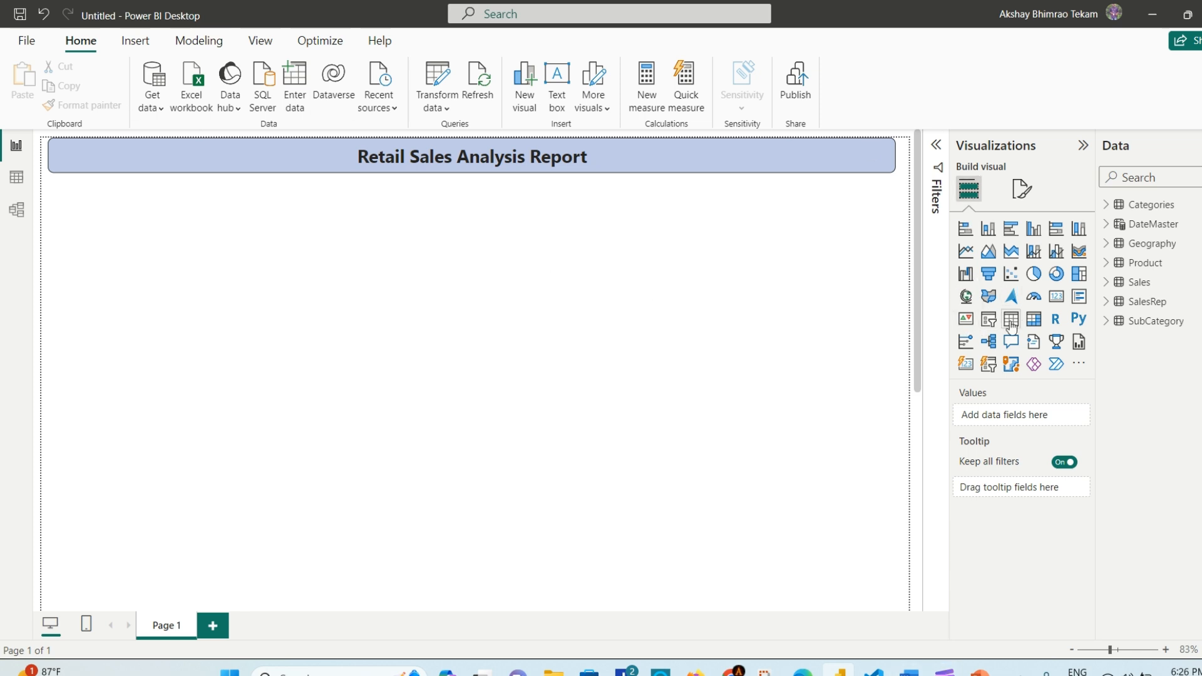
Step: Add a slicer visual, shrink it to a small box and place it directly below the left end of the title
left_click_drag(783, 350, 268, 317)
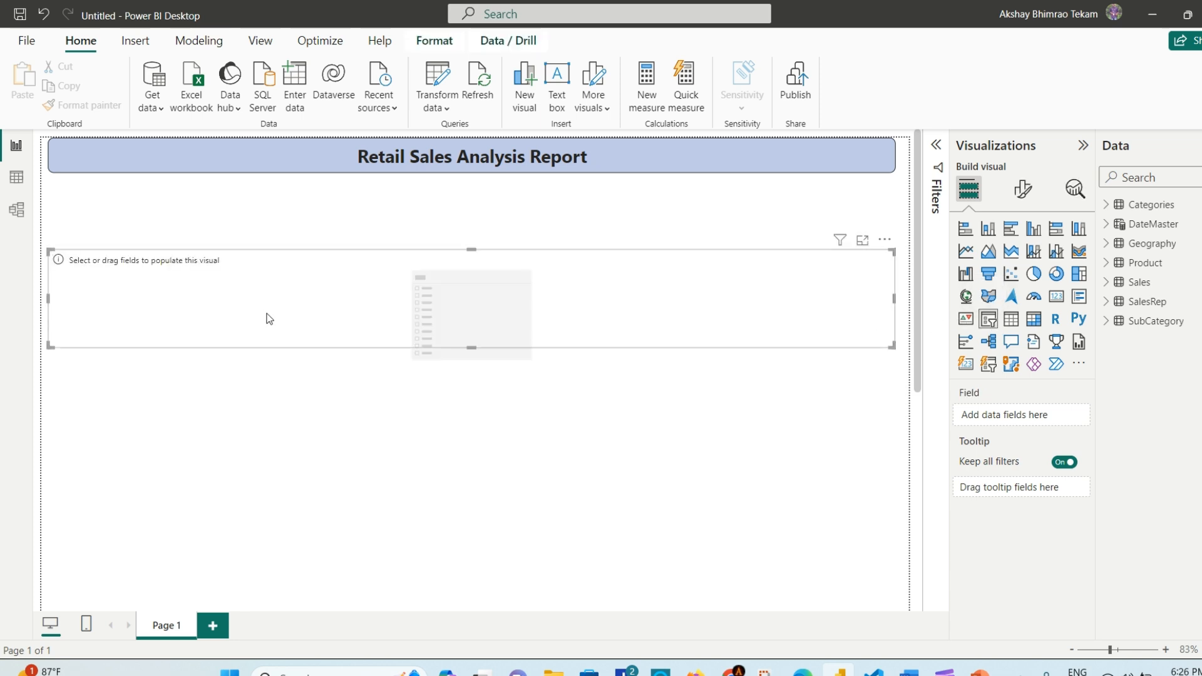
left_click_drag(894, 297, 378, 317)
left_click_drag(212, 330, 216, 312)
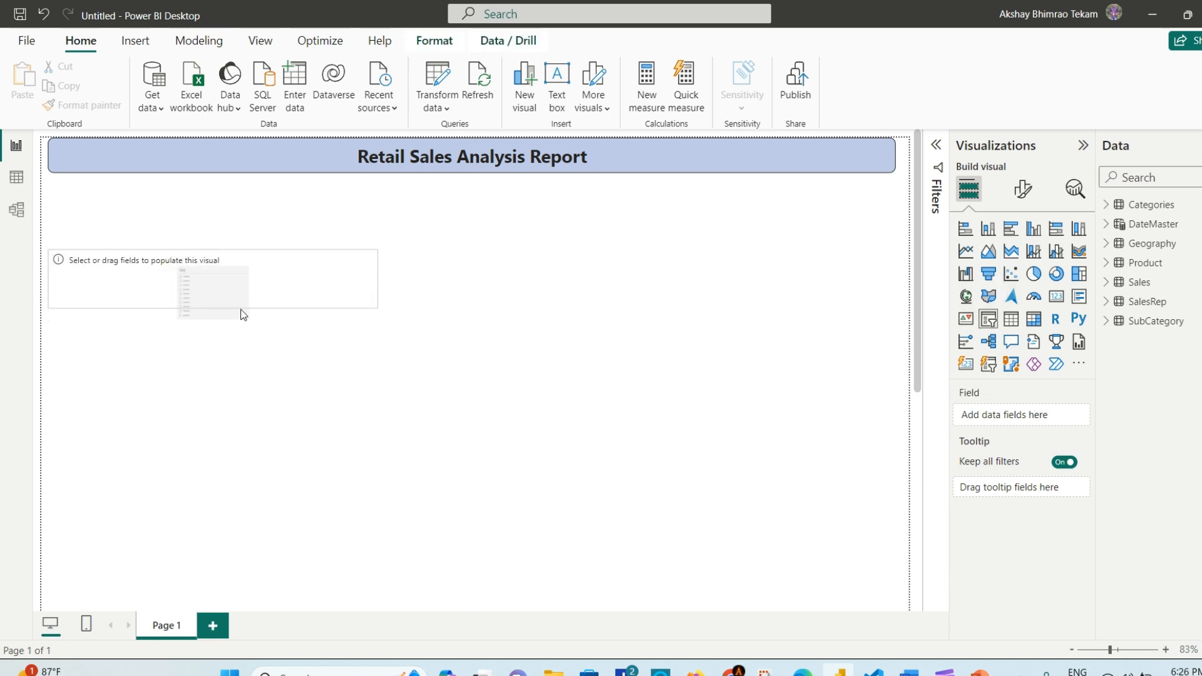
left_click_drag(376, 276, 260, 282)
left_click_drag(165, 262, 164, 197)
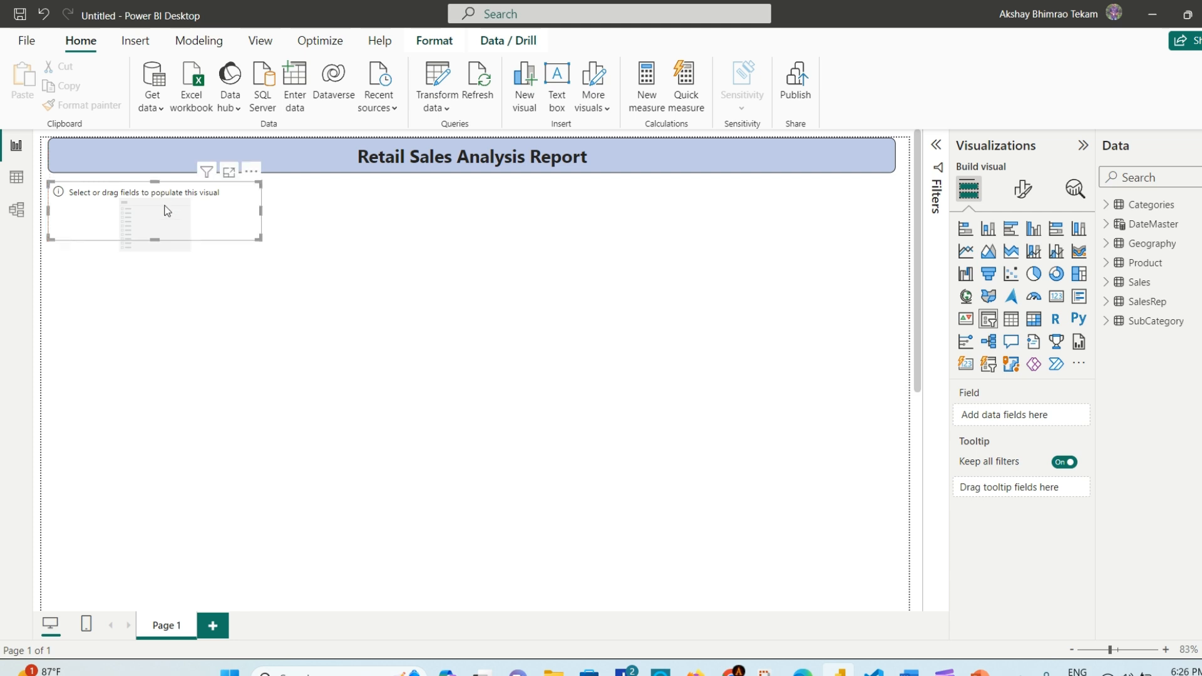
left_click_drag(260, 241, 197, 234)
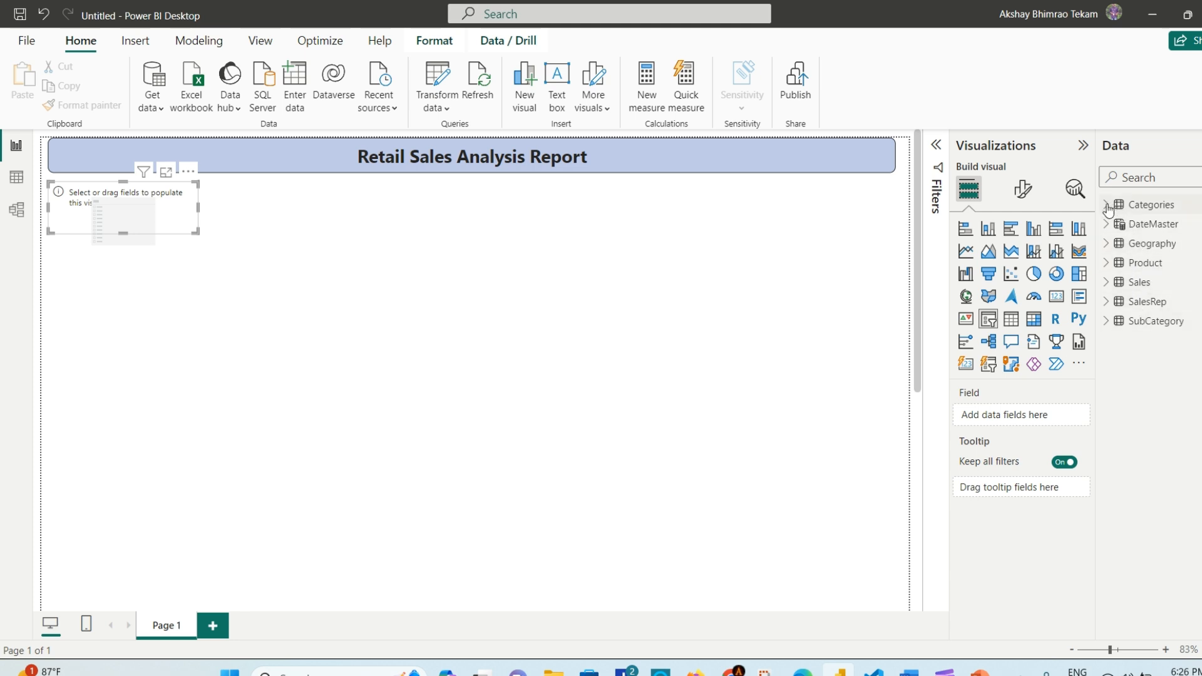
Step: Add the Country field from the Geography table to the slicer and check its list of values
left_click(1107, 244)
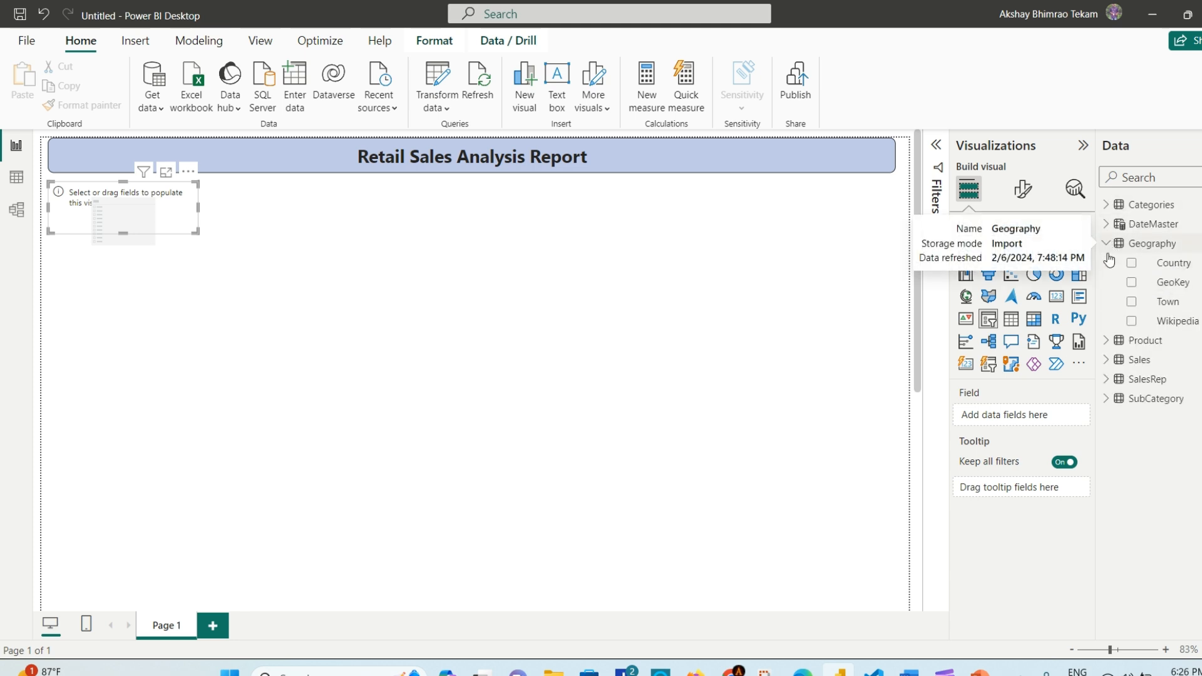
left_click_drag(1173, 263, 137, 210)
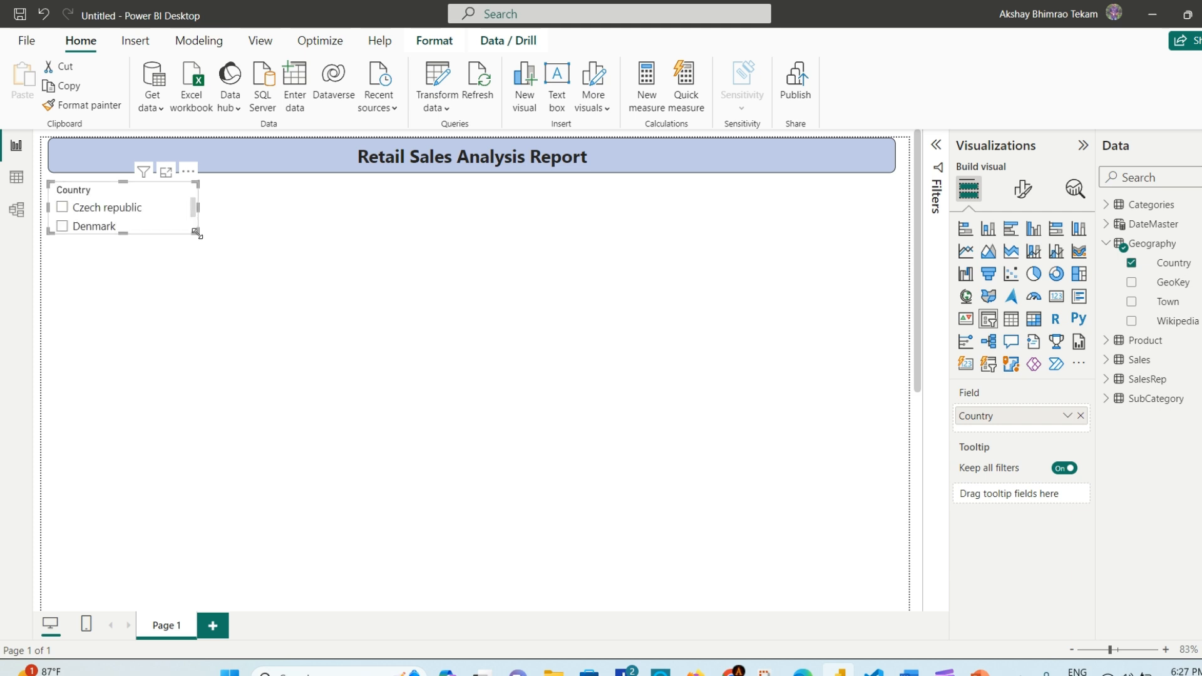
scroll(137, 220, "down", 1)
scroll(137, 221, "up", 1)
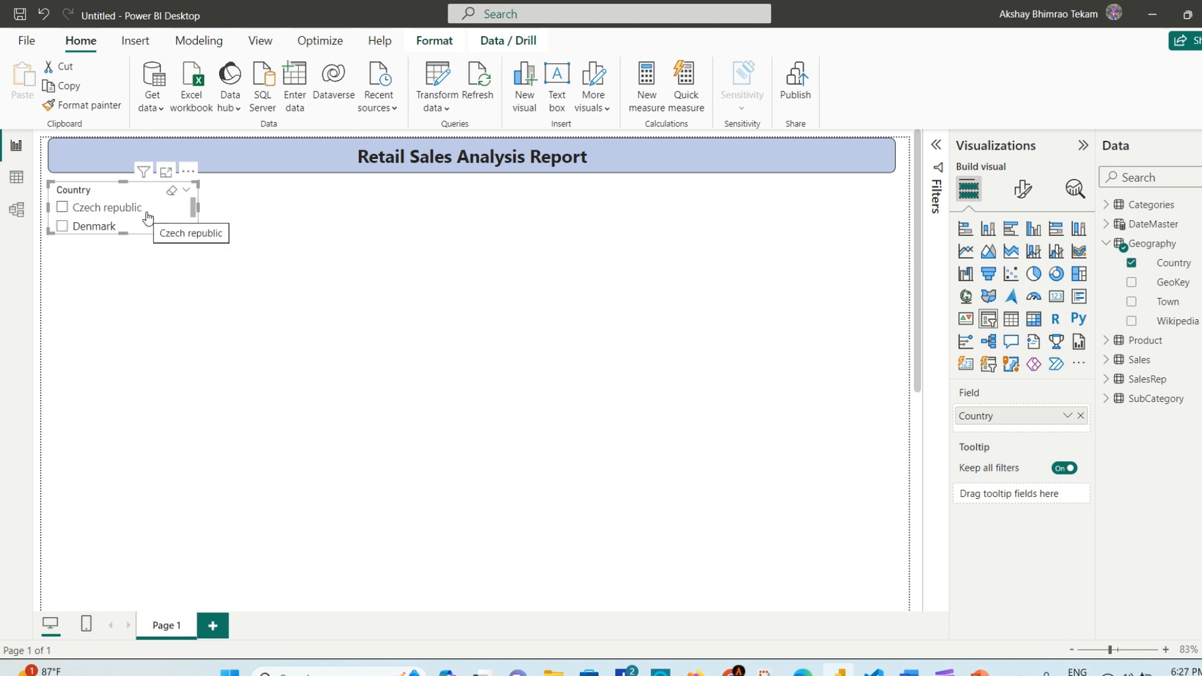
left_click(187, 171)
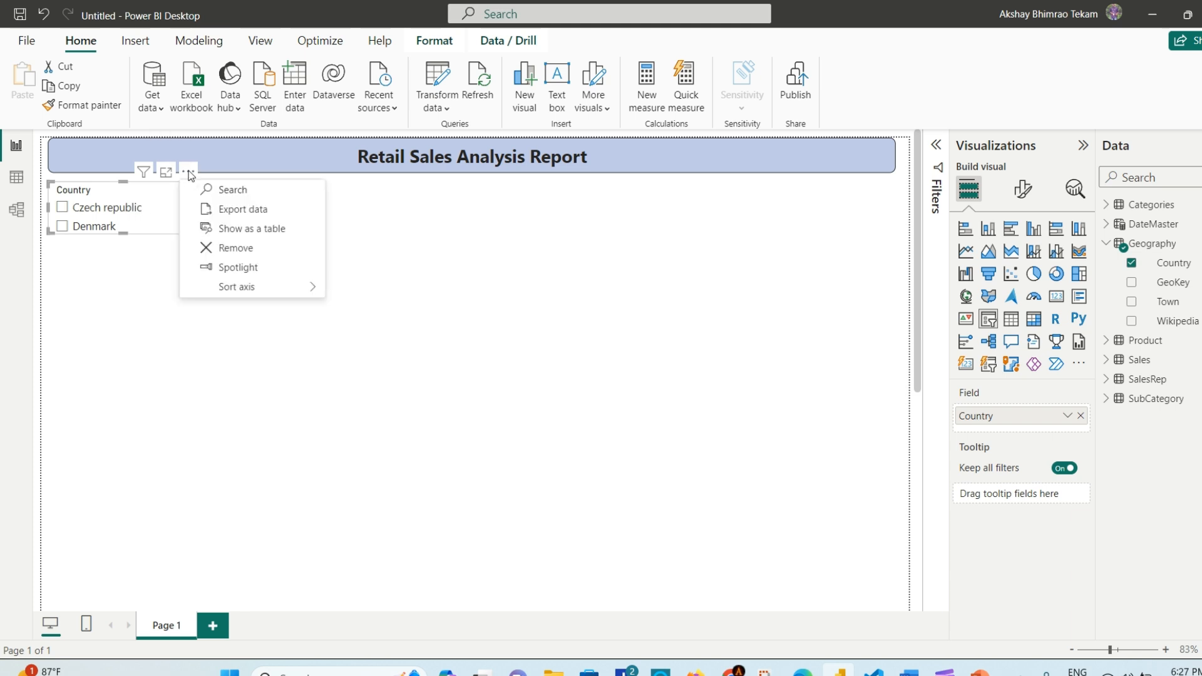
left_click(375, 231)
left_click(160, 205)
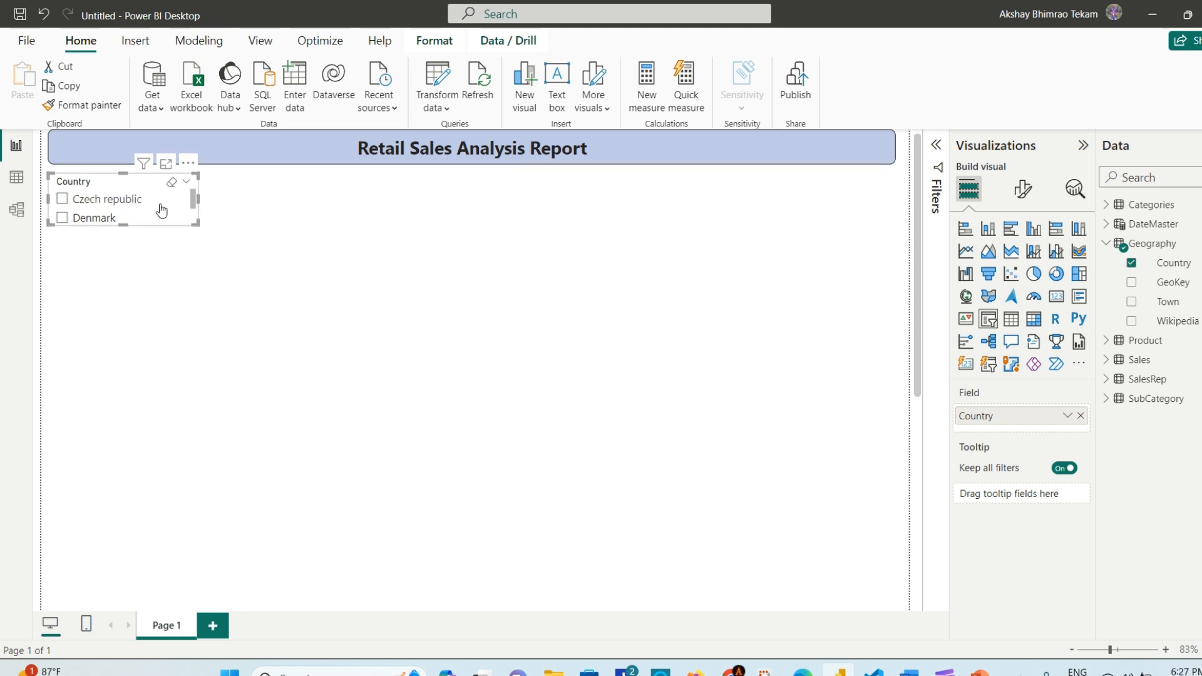
Step: Change the Country slicer's style to Dropdown and check its list of countries
left_click(62, 199)
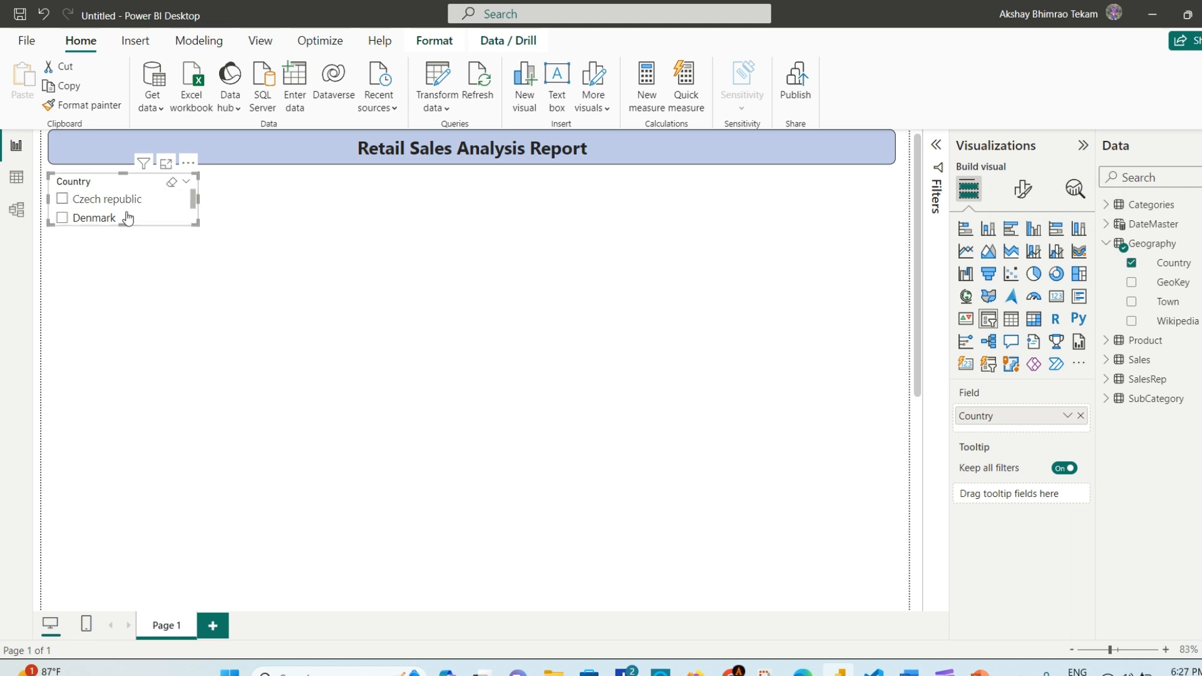
left_click(1022, 193)
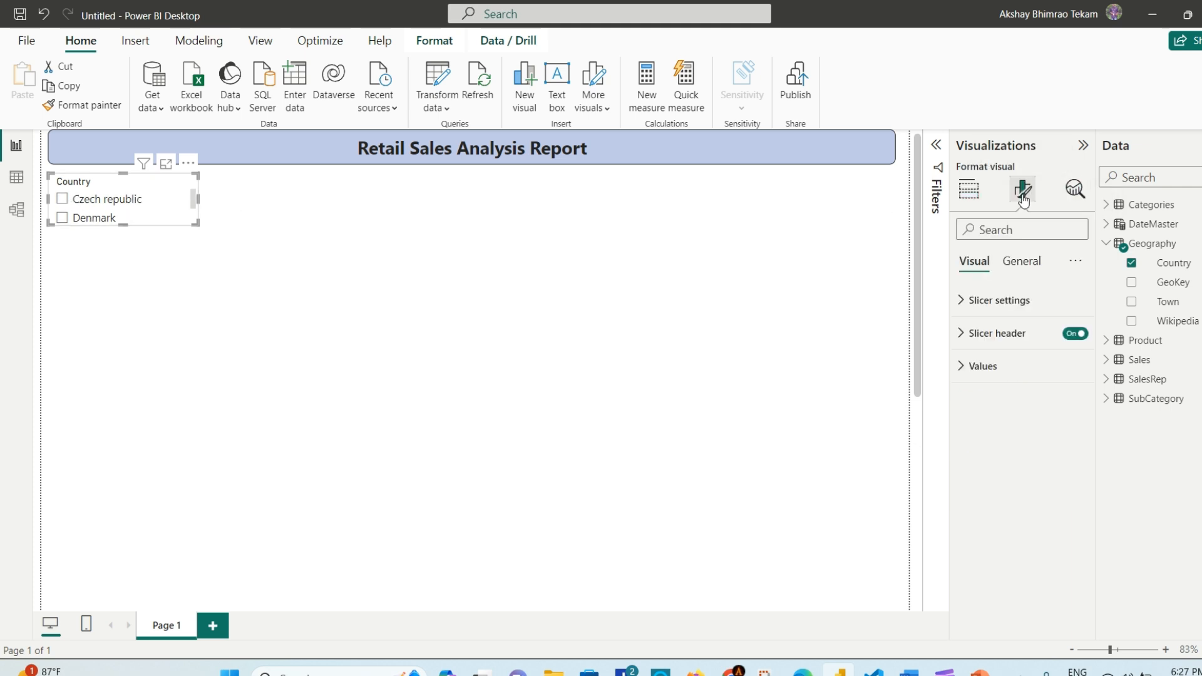
left_click(958, 301)
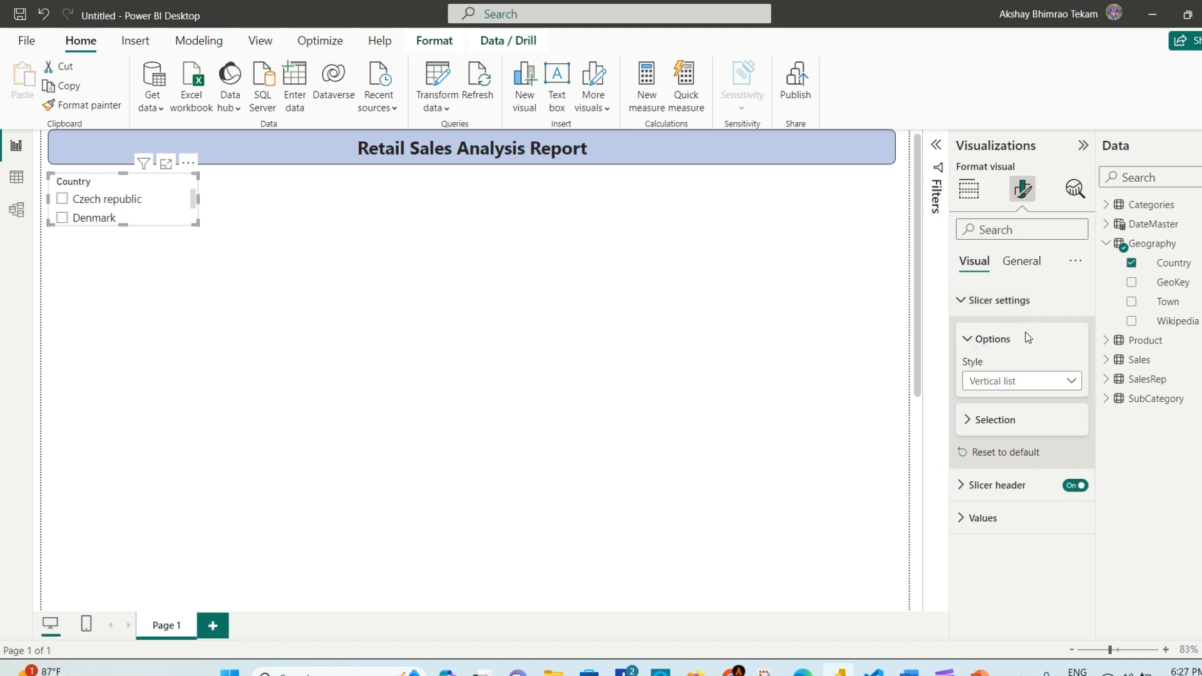
left_click(1072, 380)
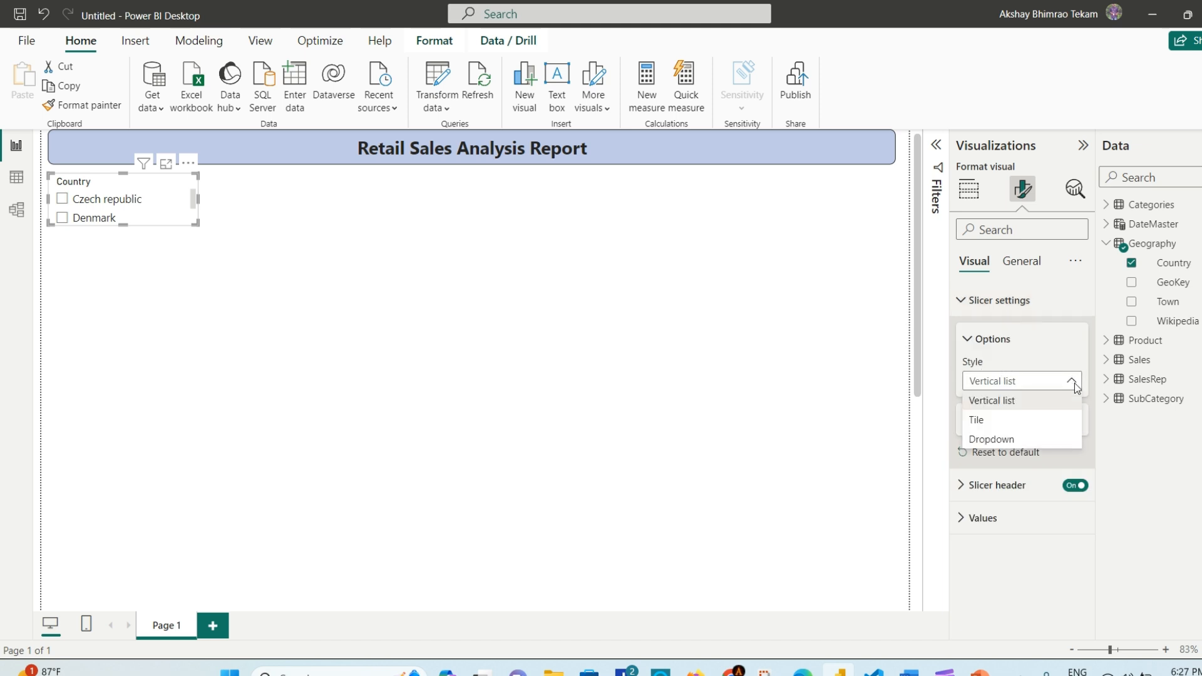
left_click(1020, 439)
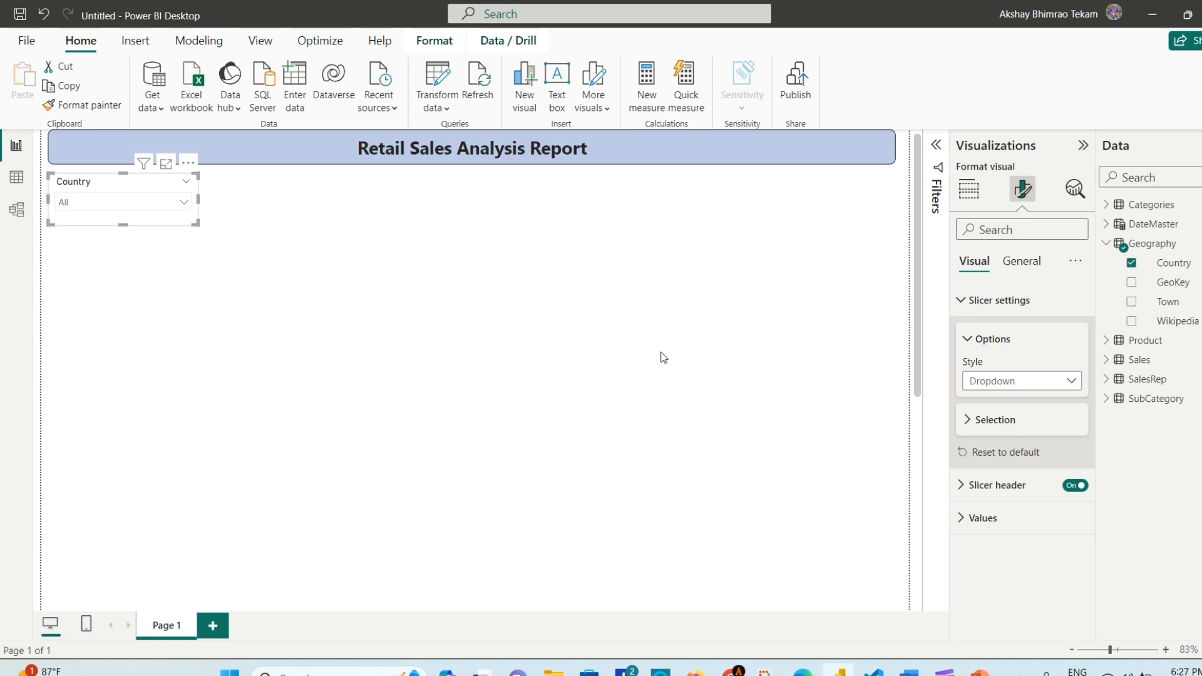
left_click(184, 204)
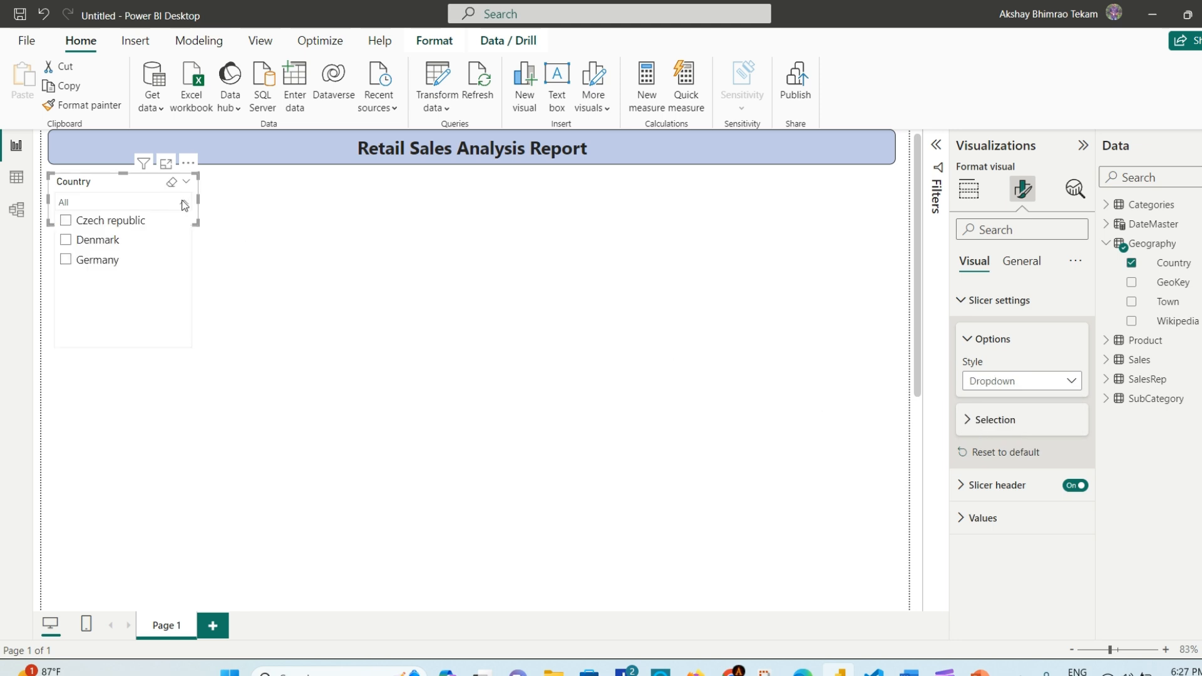
left_click(183, 207)
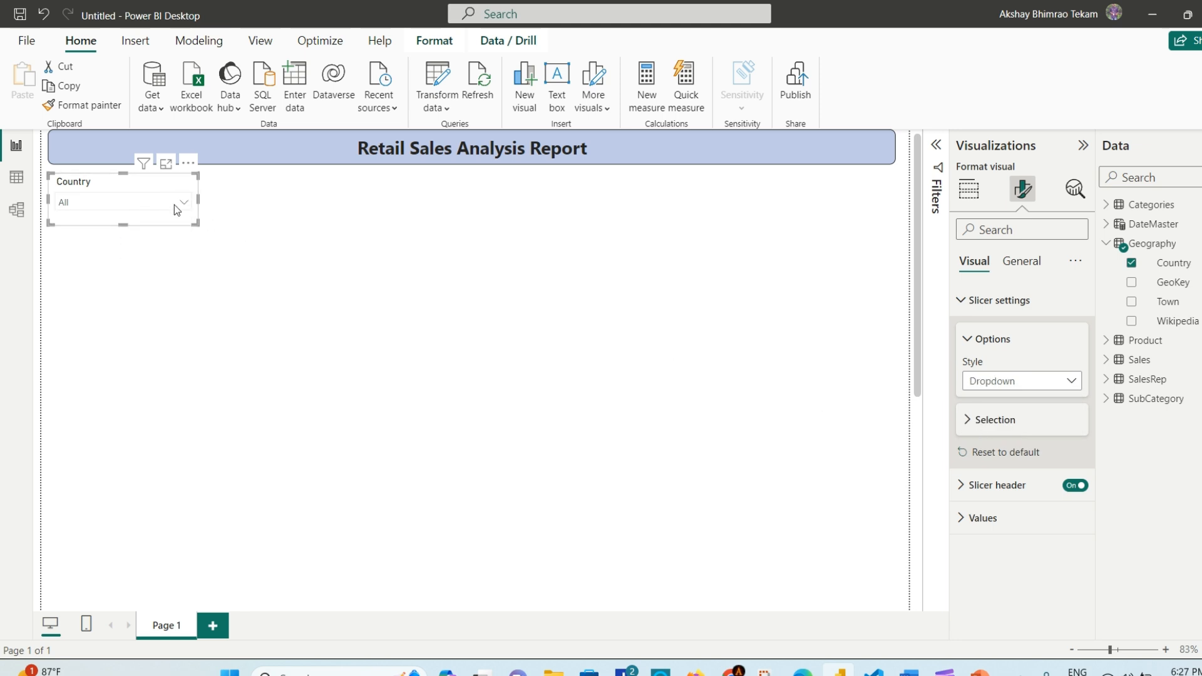
left_click(958, 302)
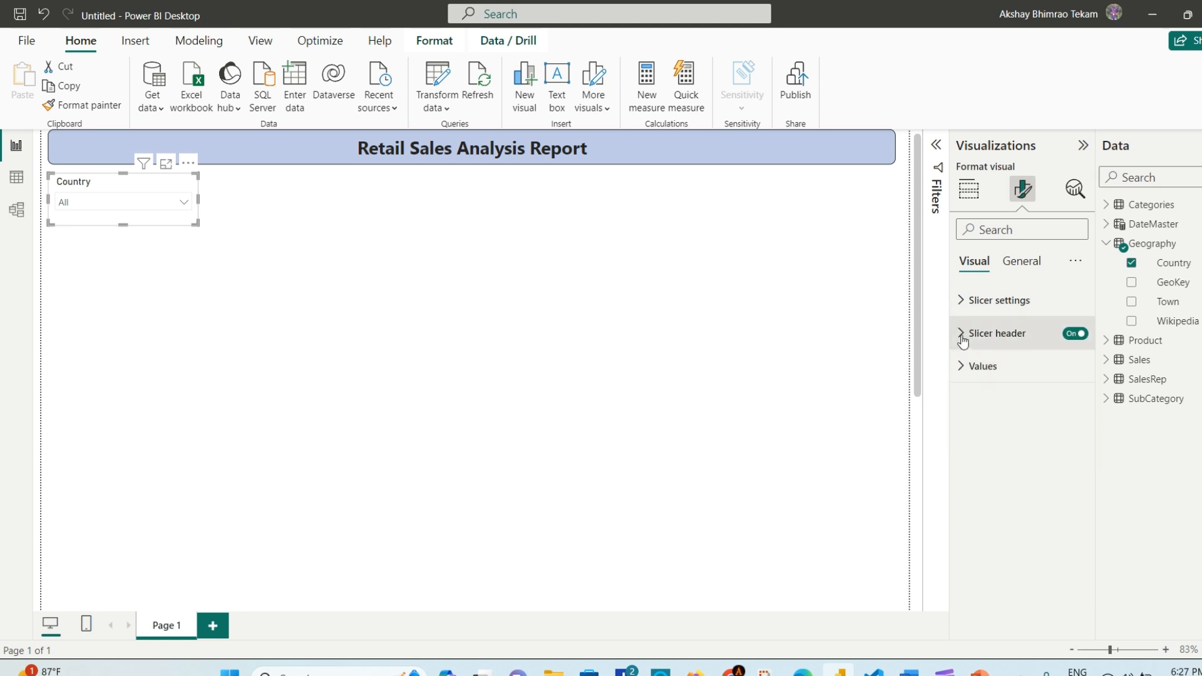
Step: Set the Country slicer's values to font size 15 and bold, and check them in the dropdown list
left_click(977, 368)
scroll(1063, 443, "down", 1)
left_click(1077, 395)
left_click(1077, 395)
left_click(1077, 395)
left_click(1077, 395)
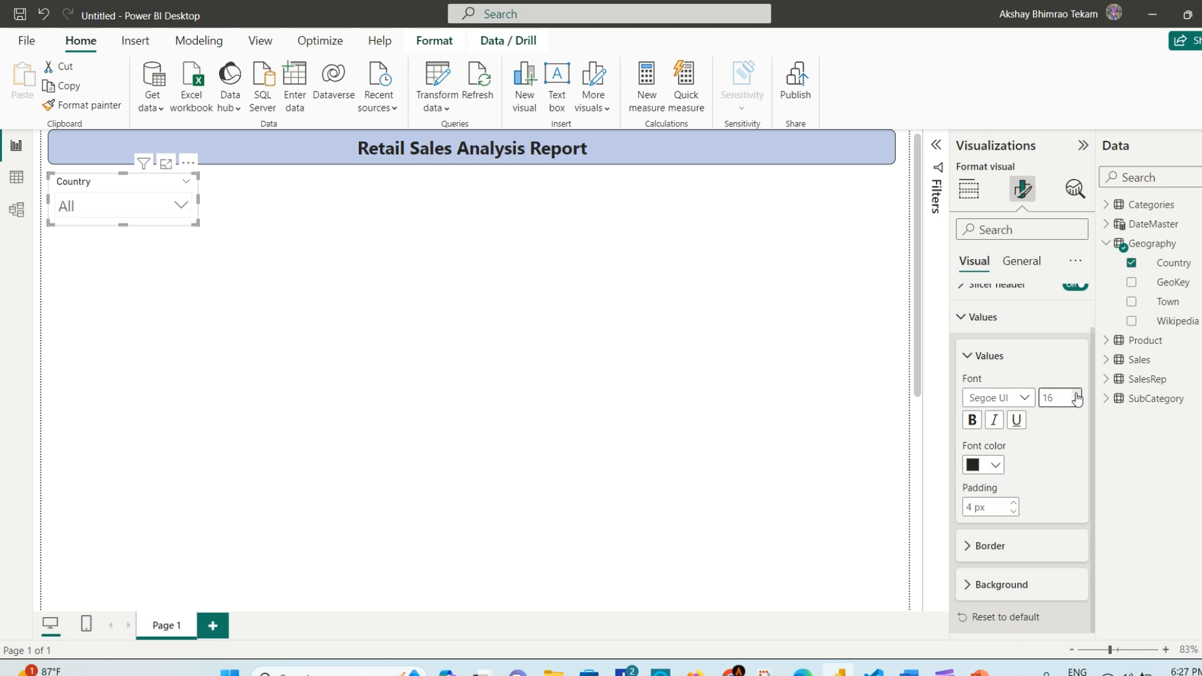
left_click(1078, 403)
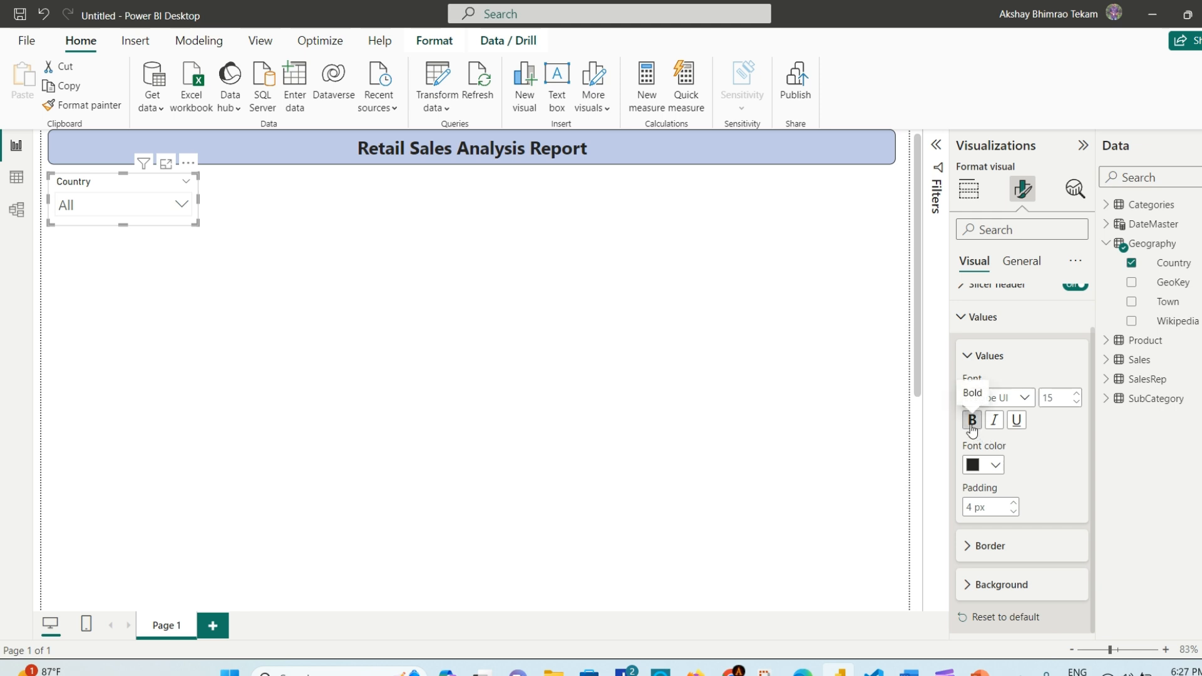
left_click(181, 207)
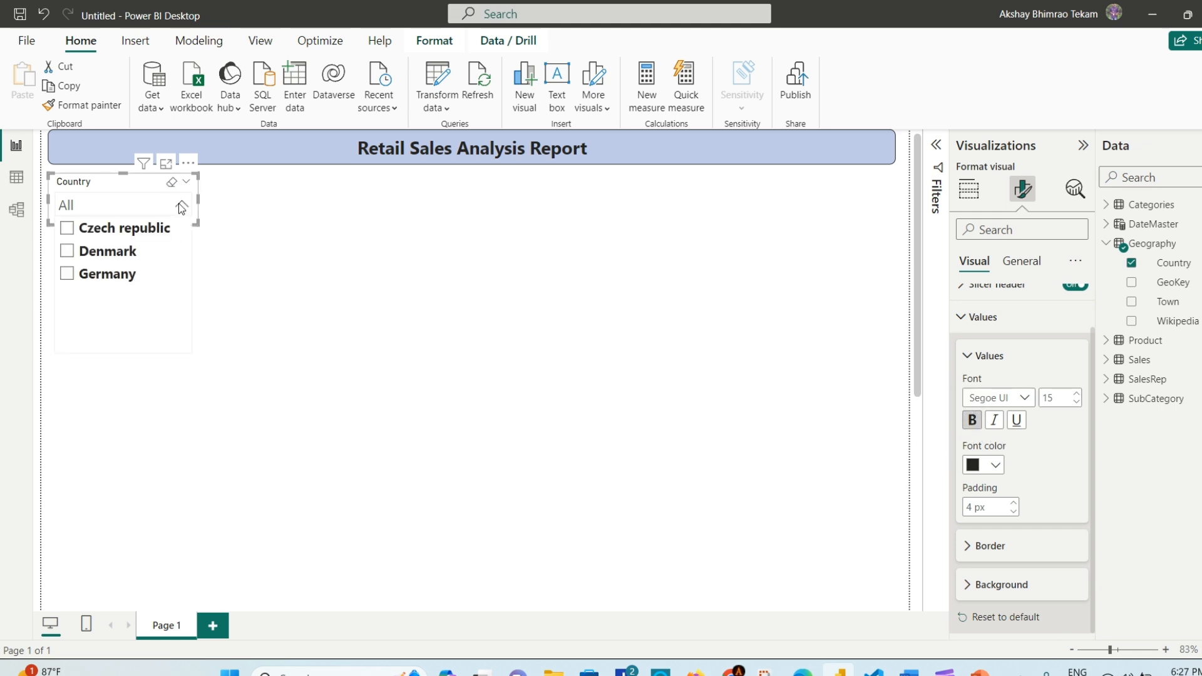
left_click(182, 206)
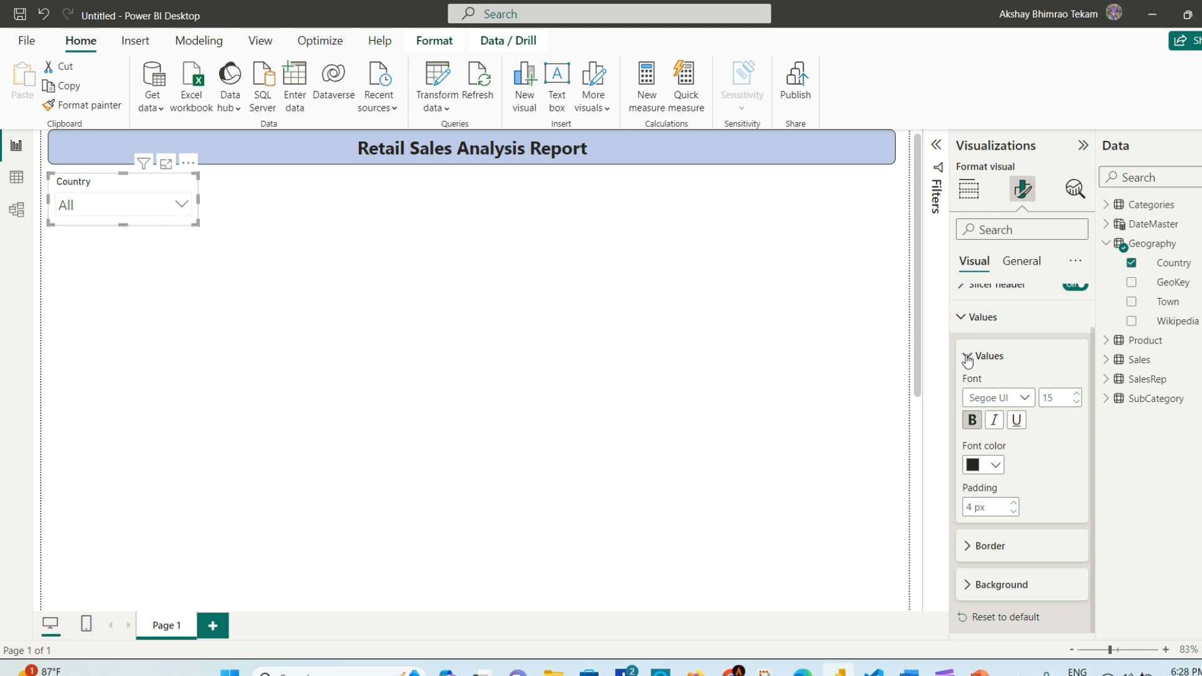
left_click(970, 547)
scroll(1034, 501, "down", 1)
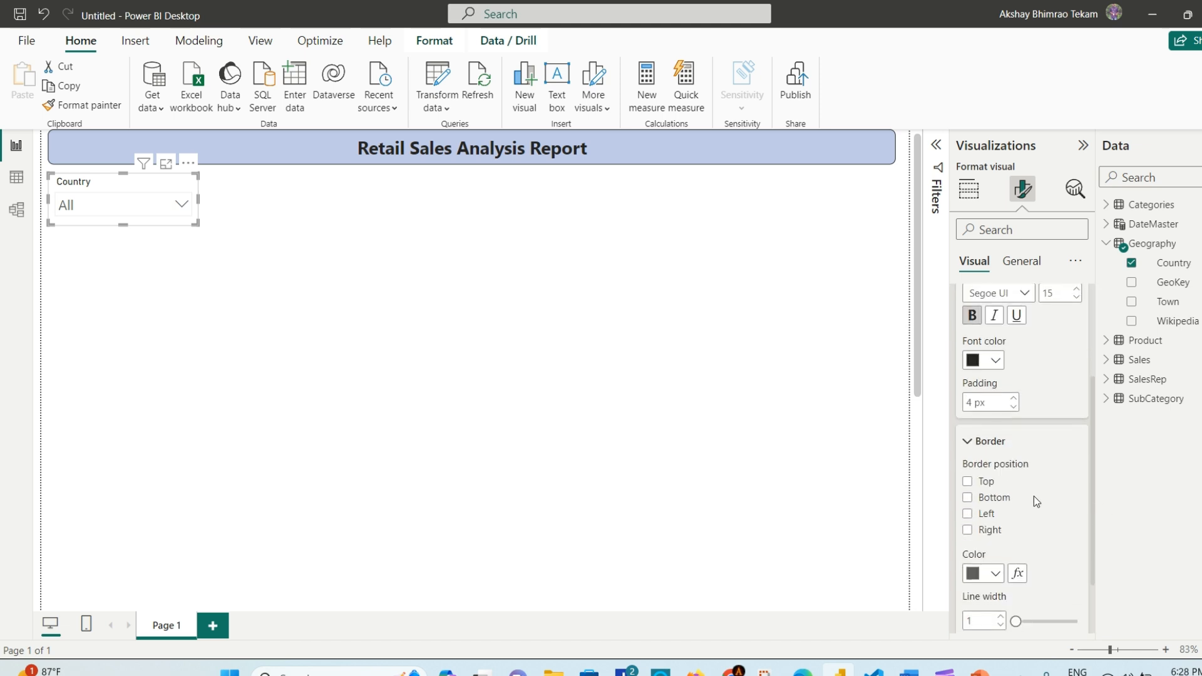
left_click(971, 442)
scroll(1026, 301, "up", 1)
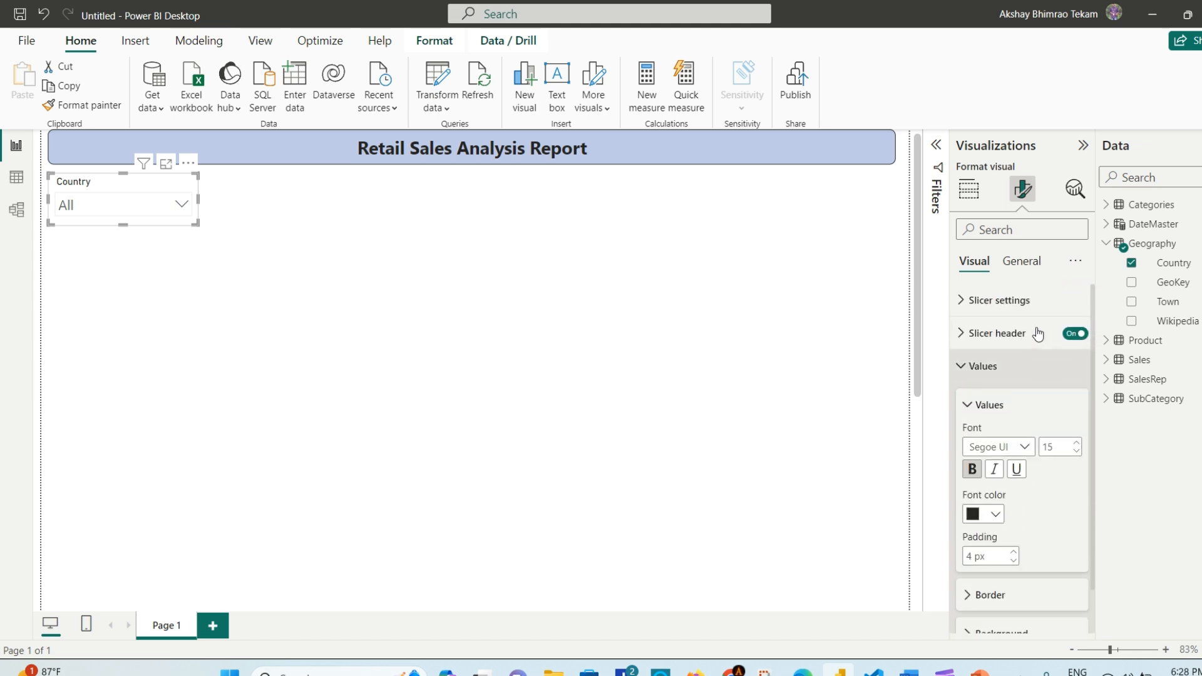
Step: Turn on the visual border around the Country slicer and check the slicer with nothing selected
left_click(1025, 266)
left_click(967, 373)
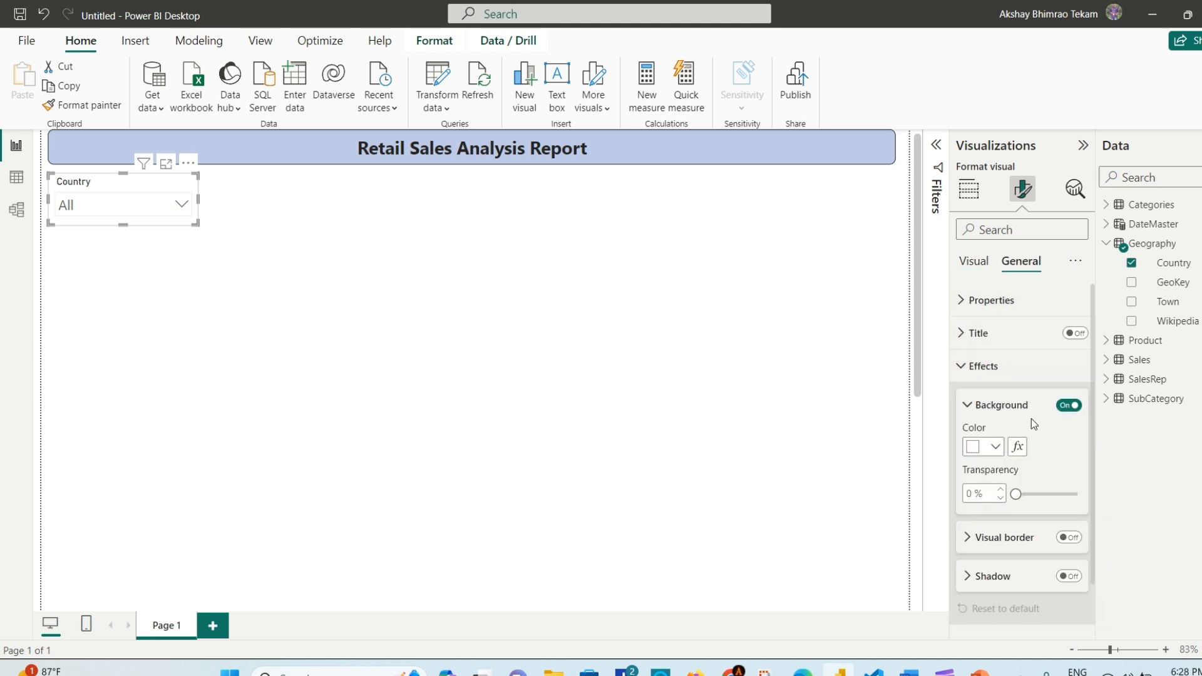
scroll(1034, 421, "down", 2)
left_click(1069, 486)
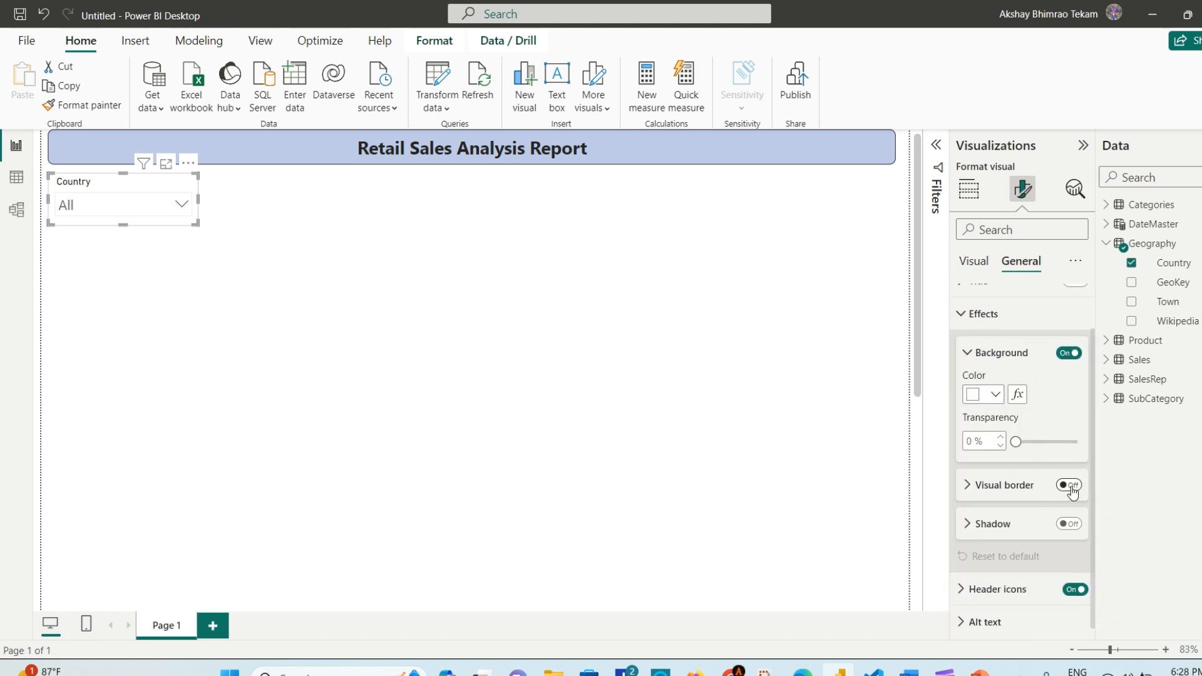
left_click(961, 322)
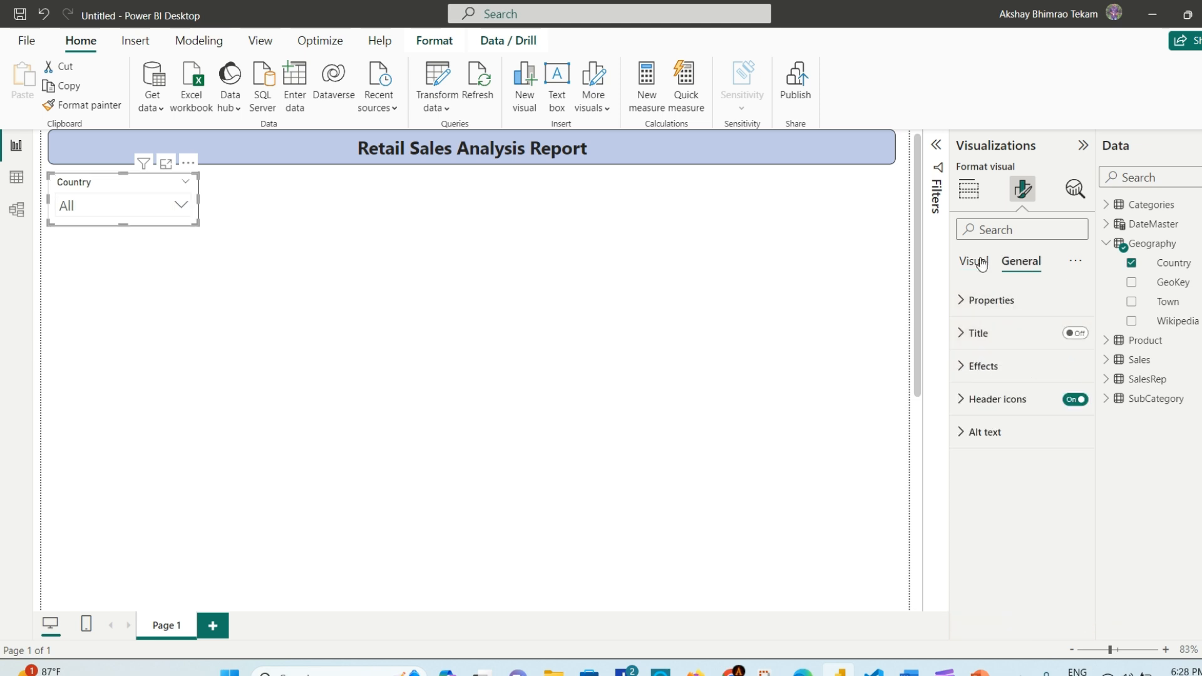
left_click(251, 254)
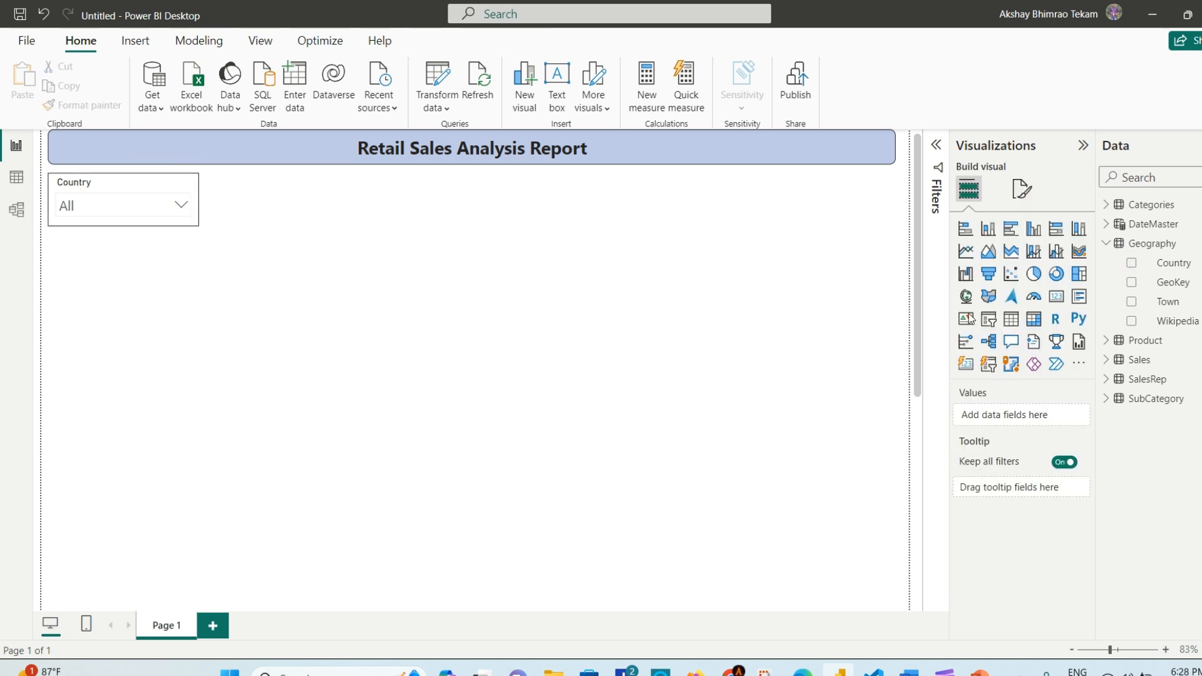
left_click(1022, 188)
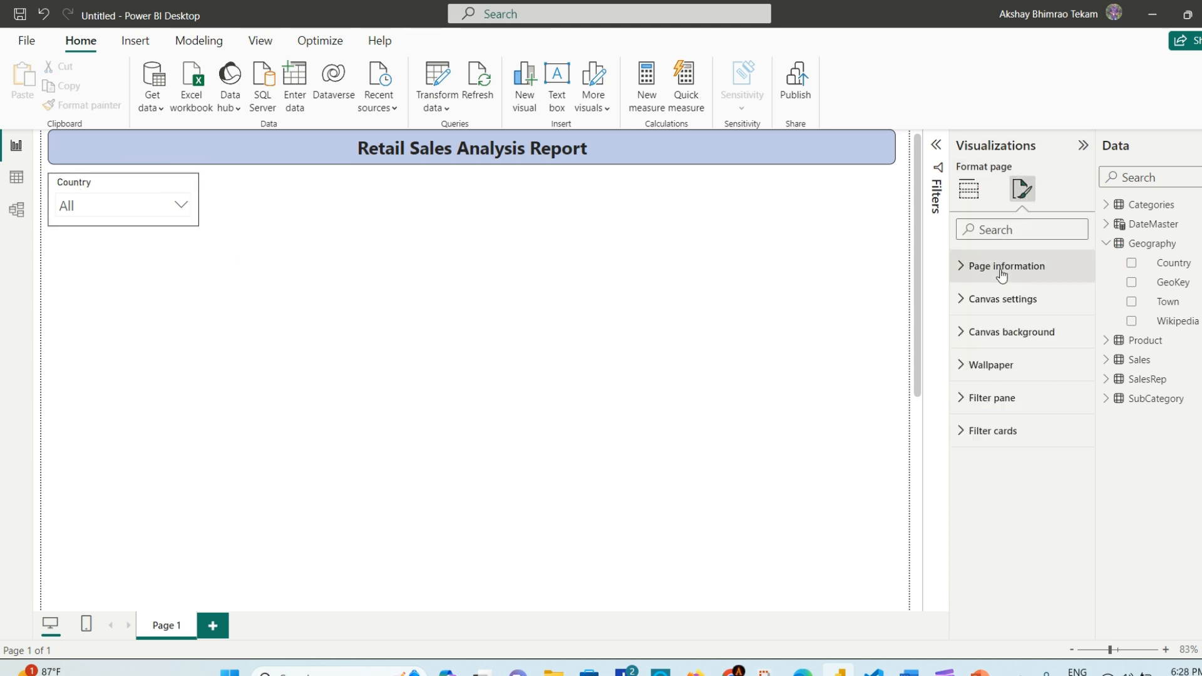
left_click(177, 208)
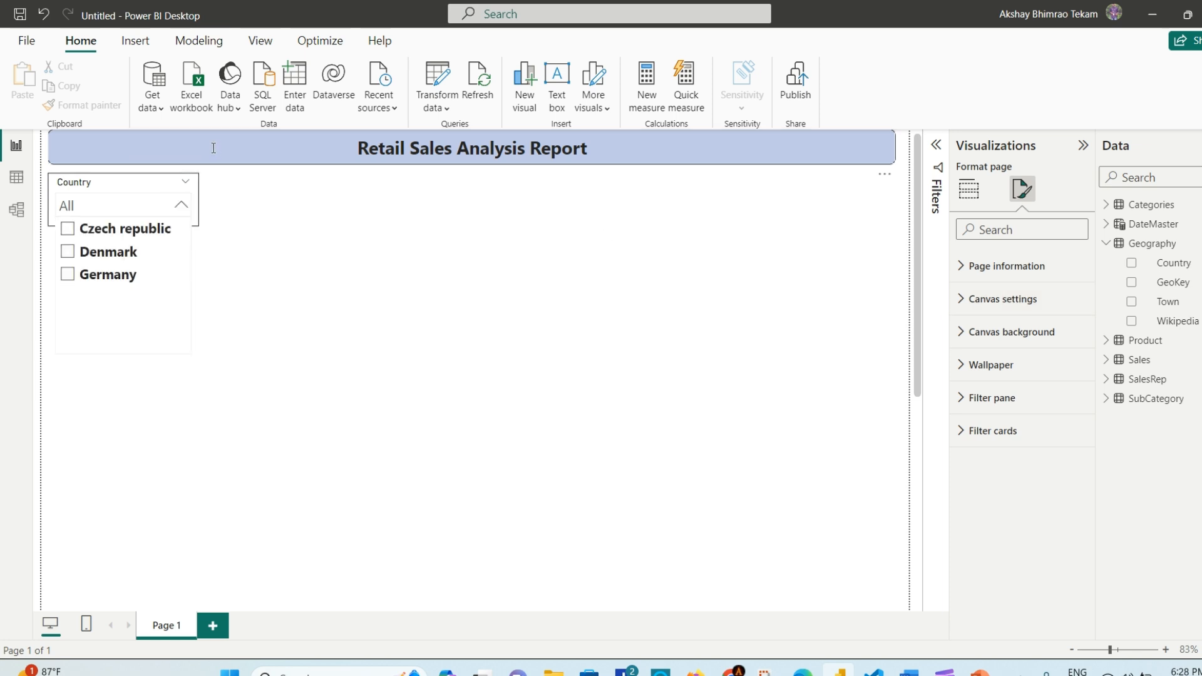
Step: Format the Country slicer's header text as Segoe UI, size 15, bold, and widen the slicer slightly
left_click(144, 185)
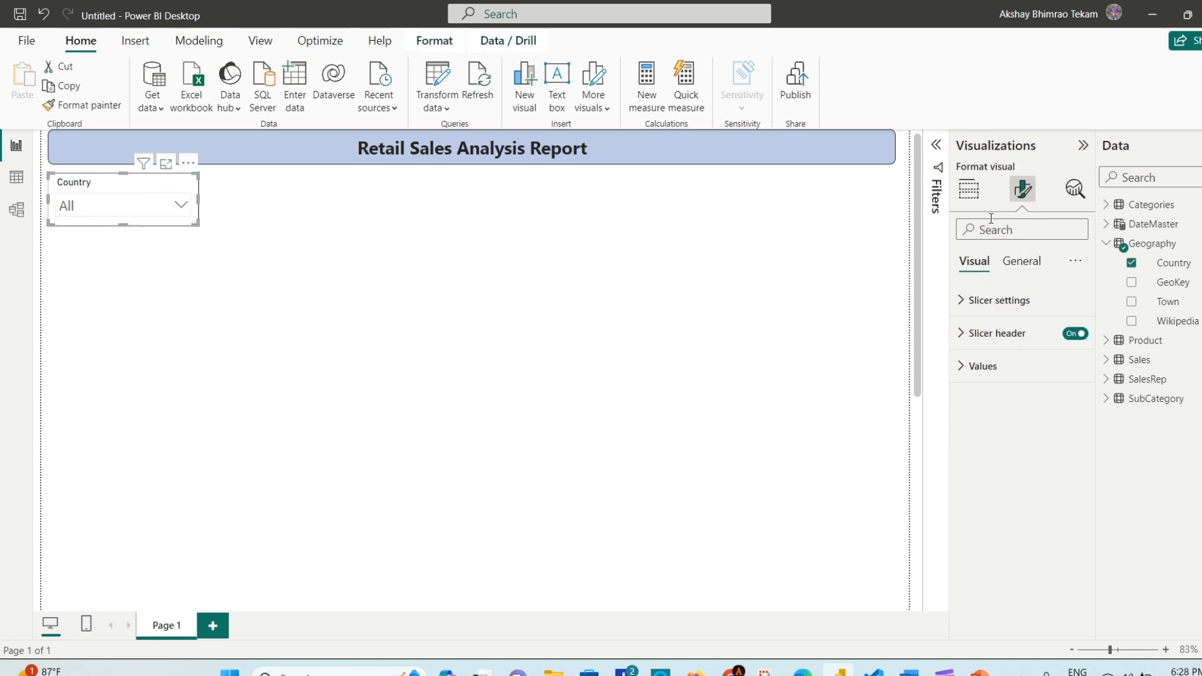
left_click(962, 337)
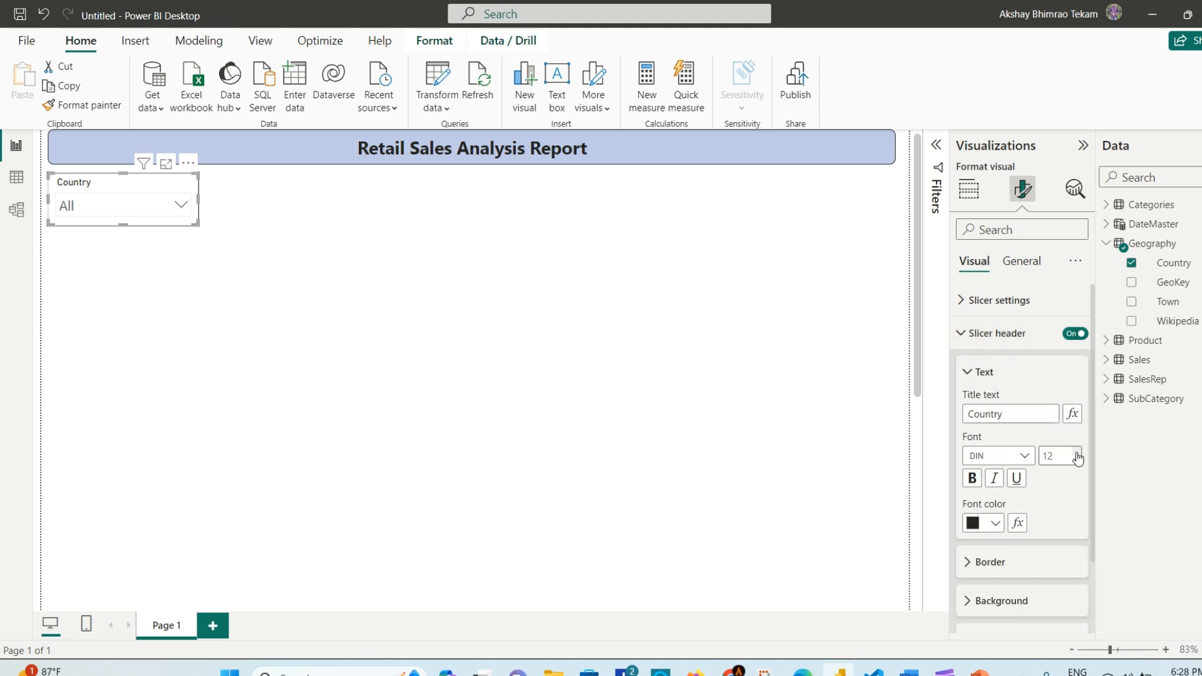
left_click(1026, 456)
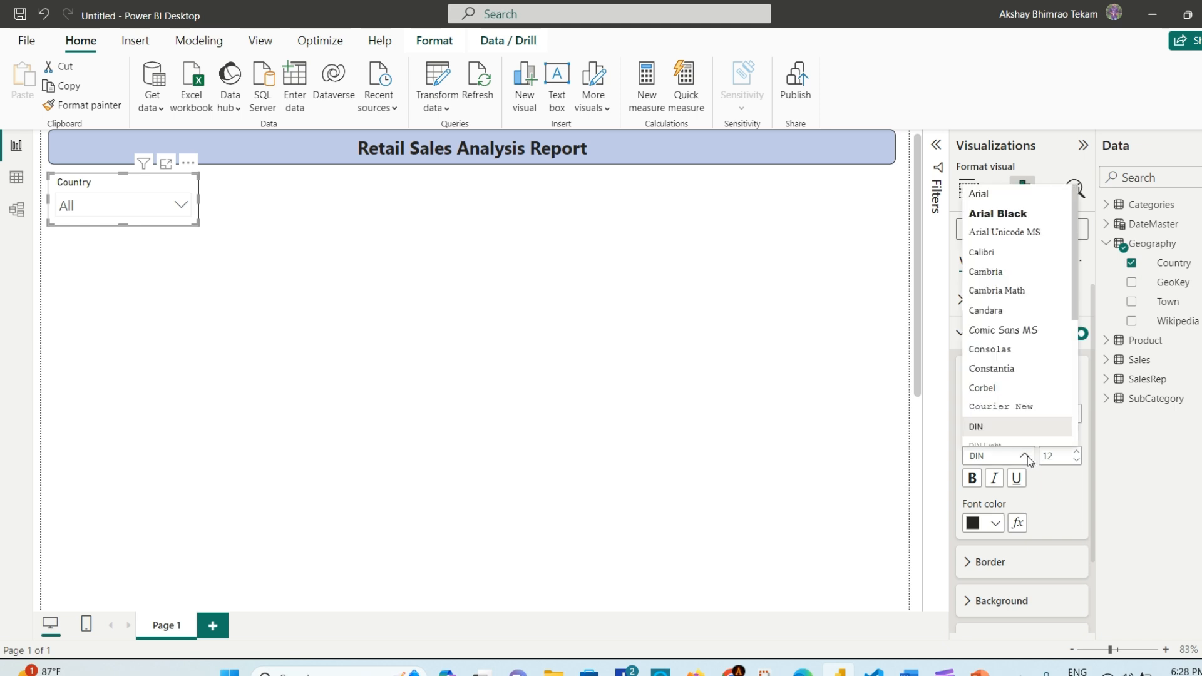
scroll(1017, 351, "down", 3)
left_click(1019, 354)
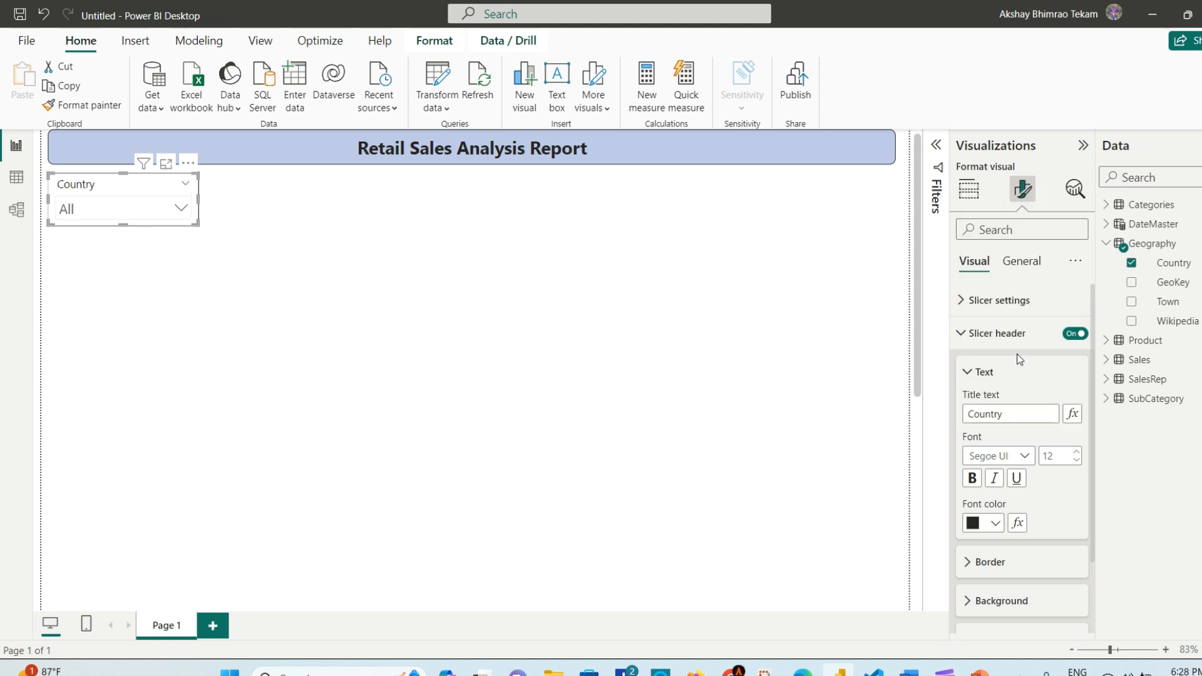
left_click(1076, 455)
left_click(1077, 455)
left_click(1076, 454)
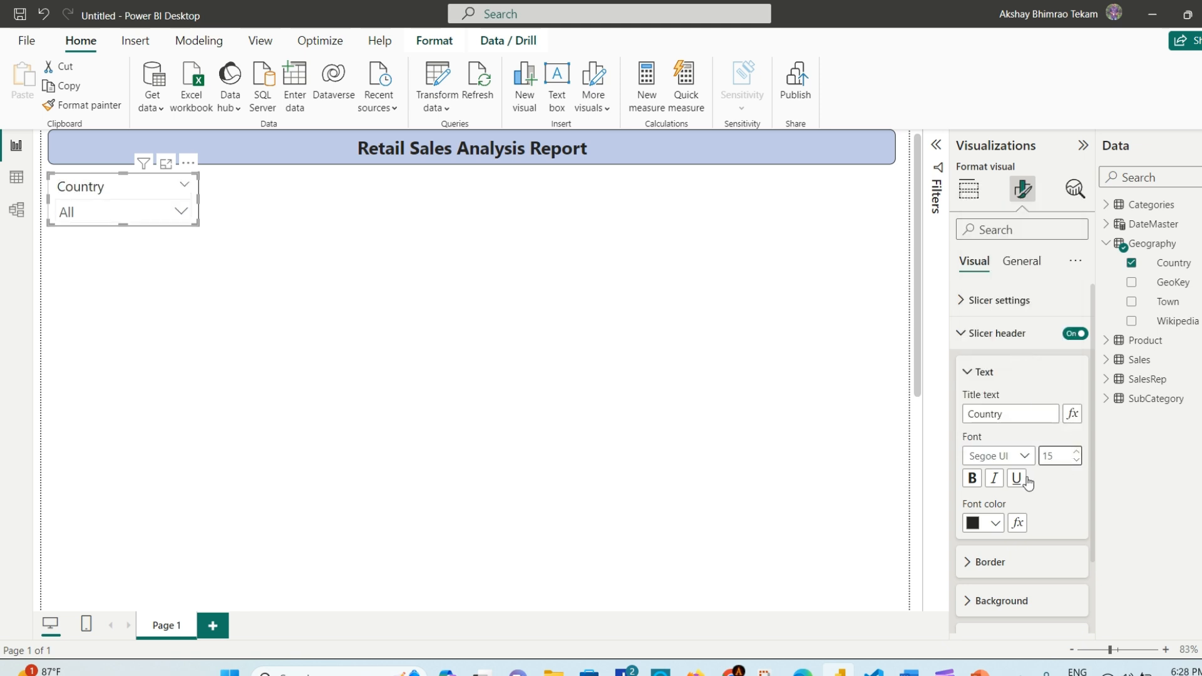
left_click(973, 480)
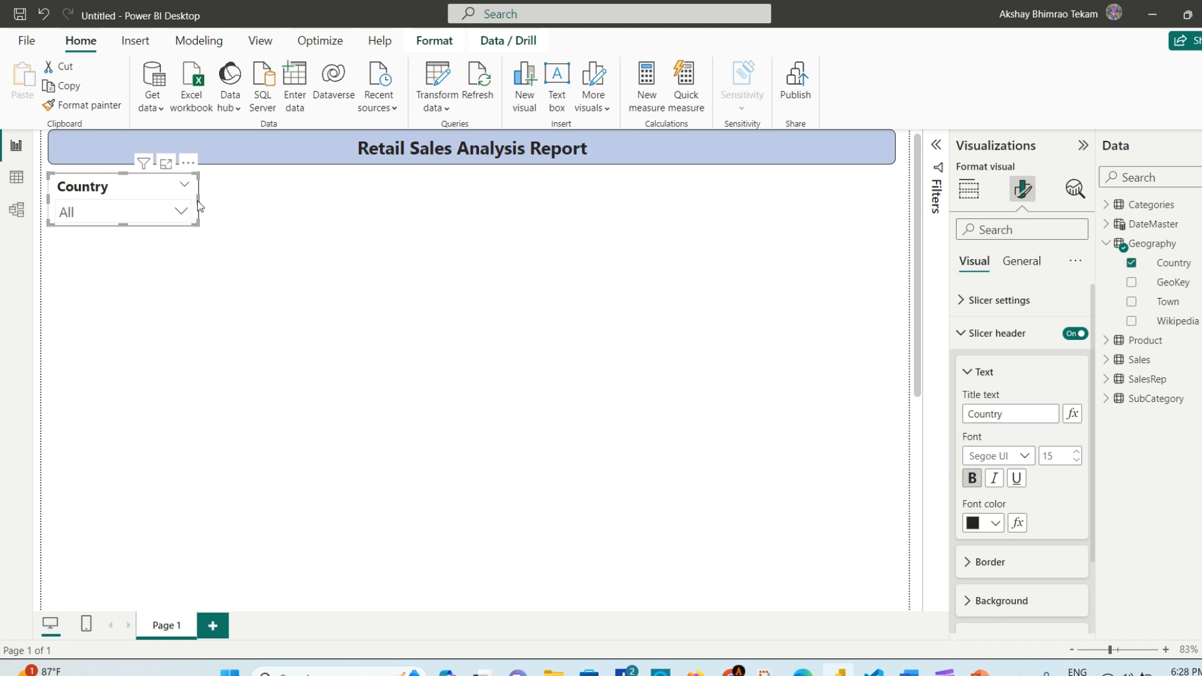
left_click_drag(199, 200, 207, 199)
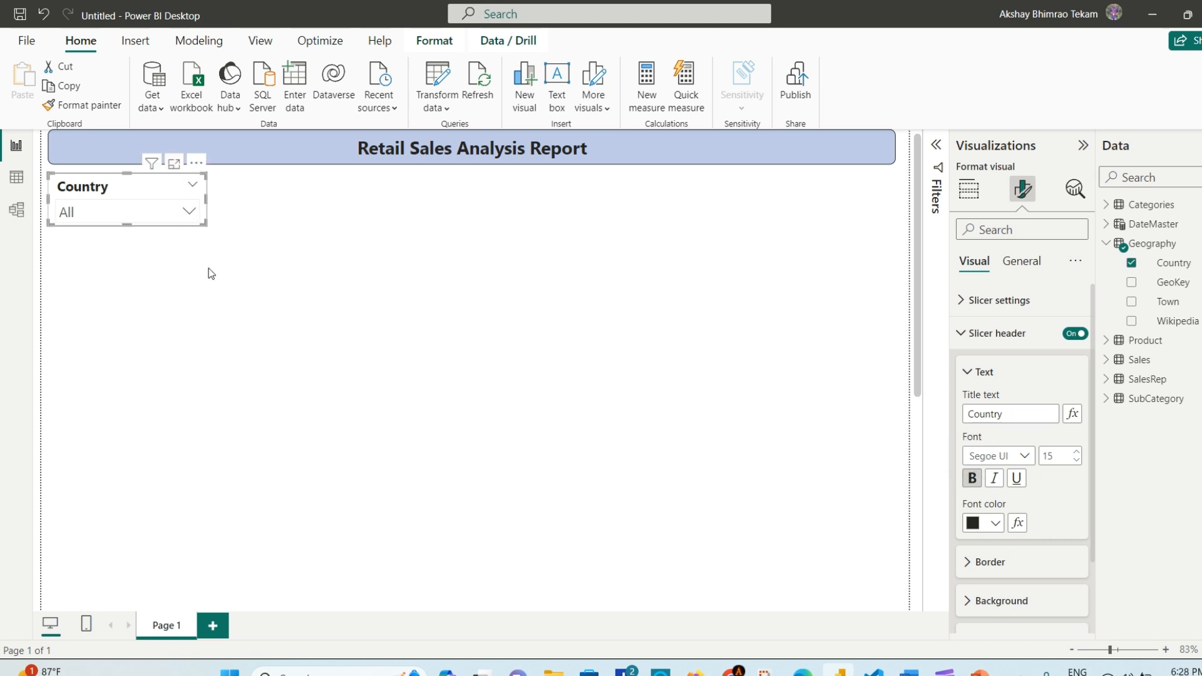
left_click(253, 280)
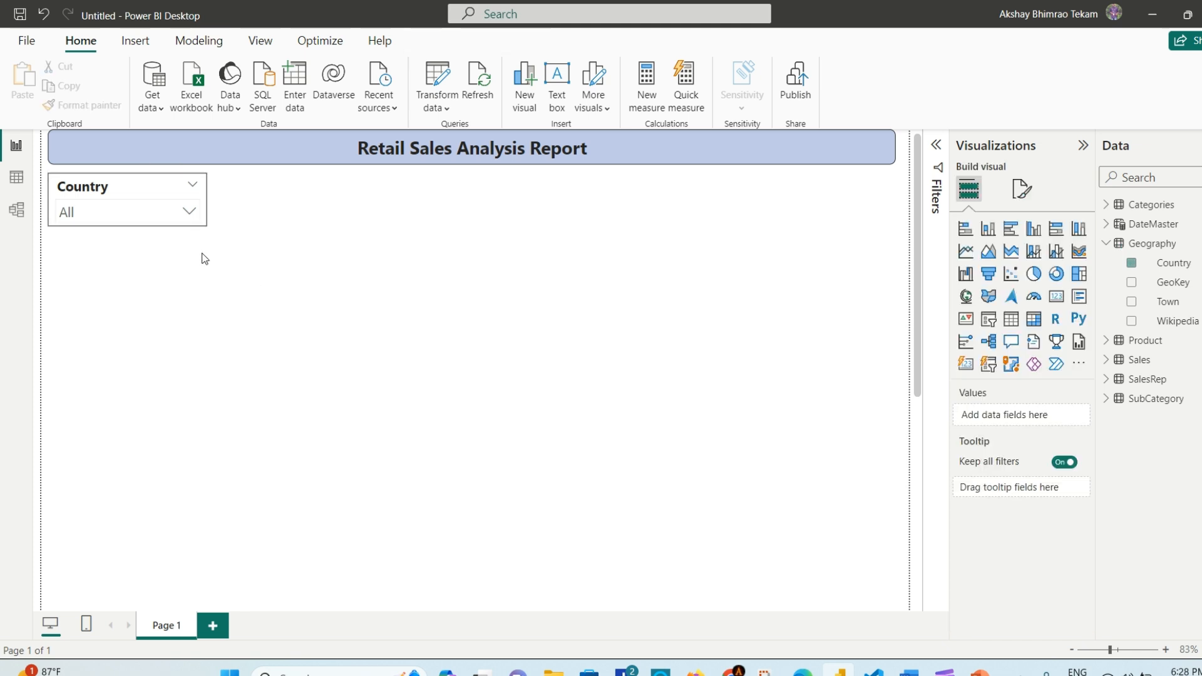
Step: Duplicate the Country slicer and place the copy directly beside the original in the same row
left_click(147, 187)
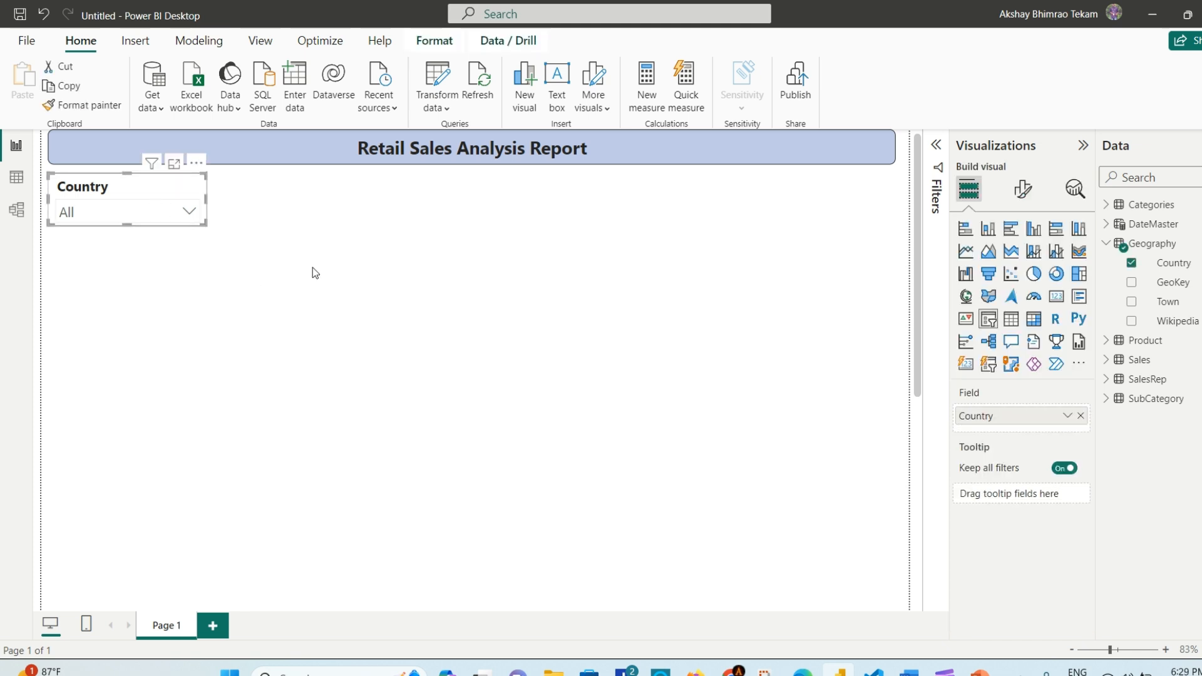
key("ctrl+c")
key("ctrl+v")
left_click_drag(222, 194, 318, 182)
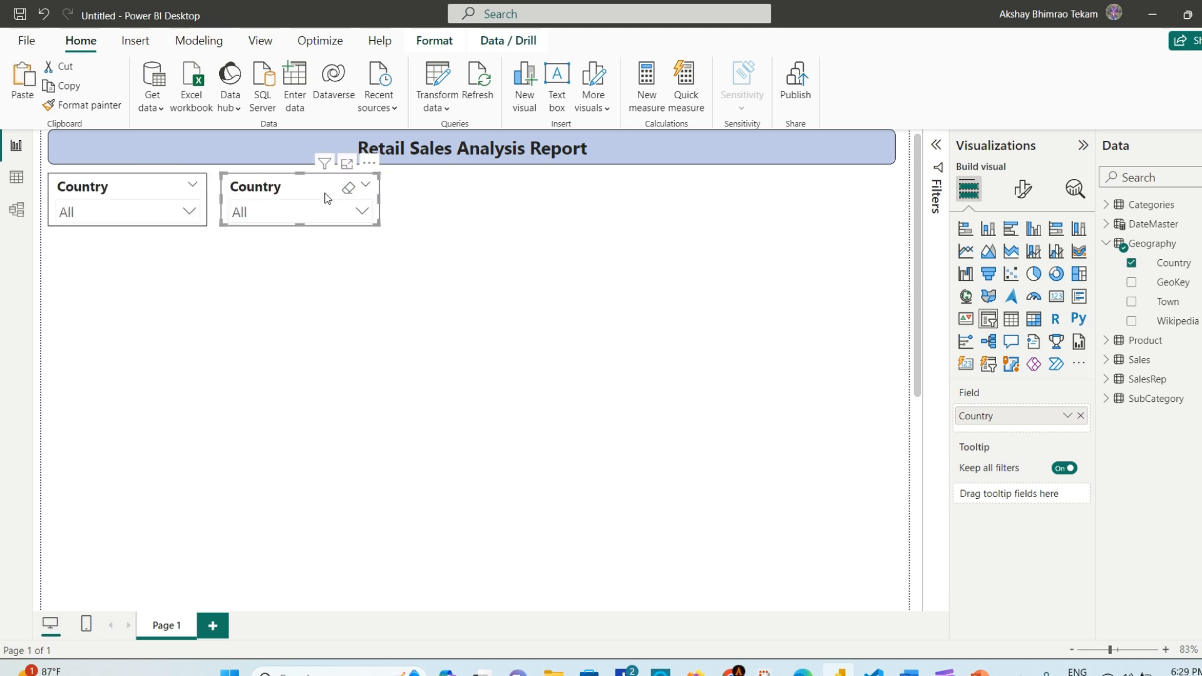
Step: Add a third copy of the slicer beside the second and stretch it to the title bar's right end
key("ctrl+v")
left_click_drag(134, 194, 477, 191)
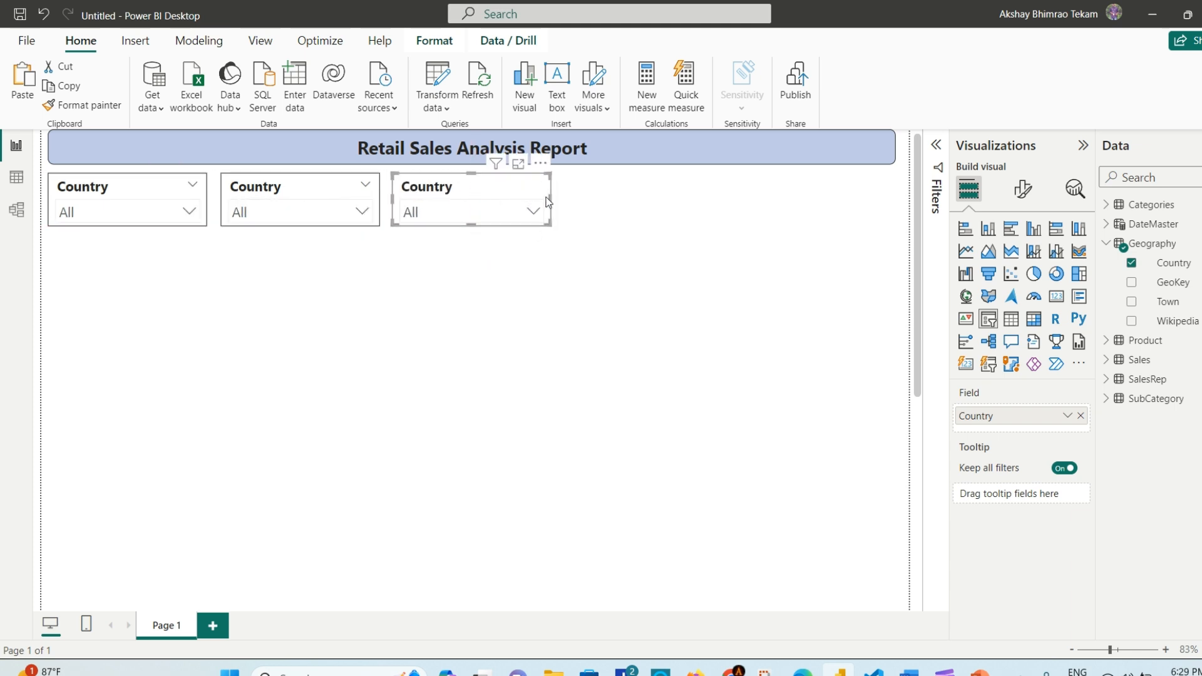
left_click_drag(550, 198, 895, 221)
Step: Replace the middle slicer's Country field with Year from the DateMaster table and check its list of years
left_click(307, 188)
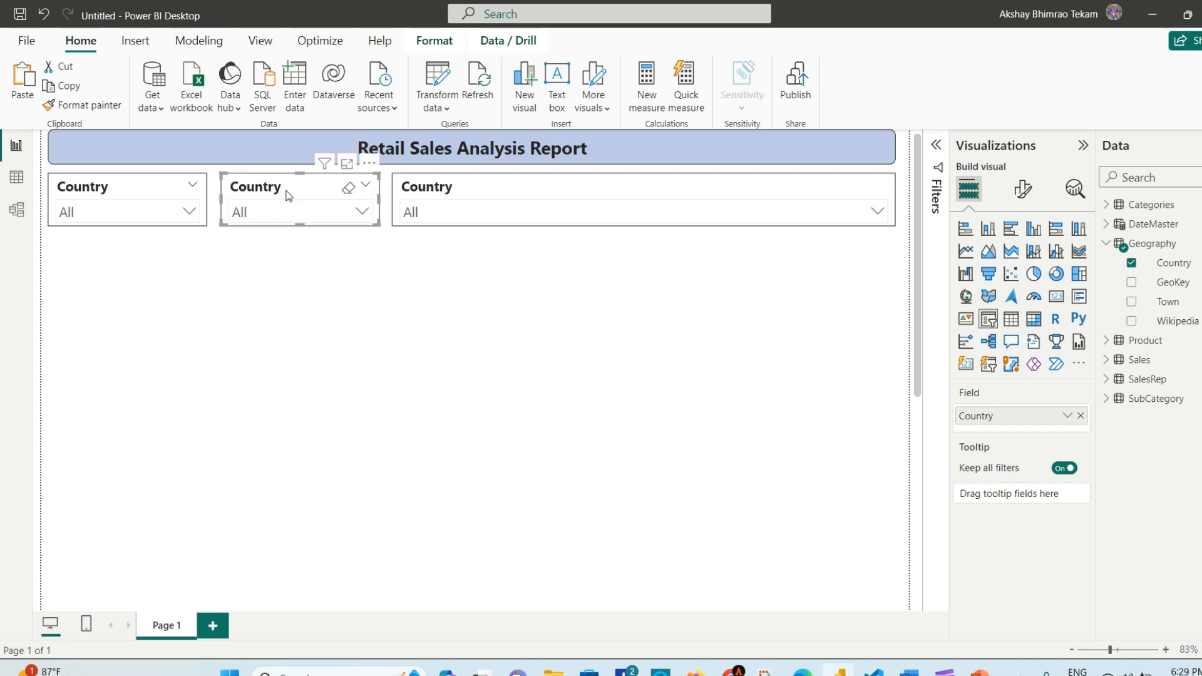
left_click(1081, 416)
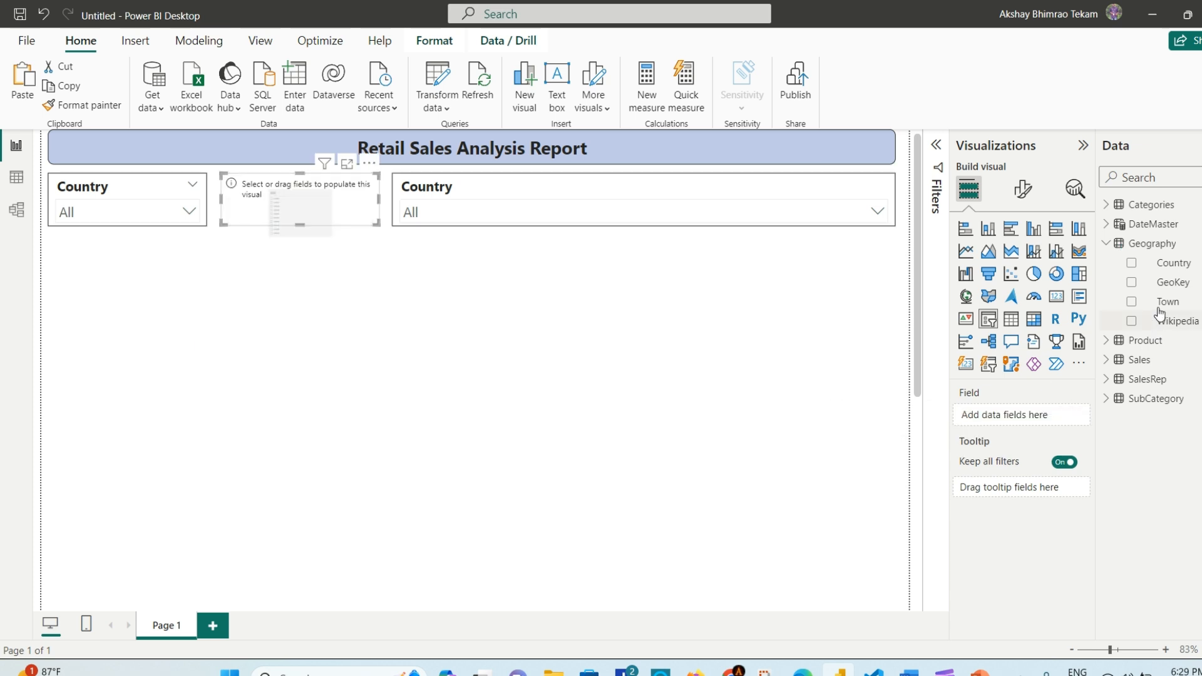
left_click(1106, 244)
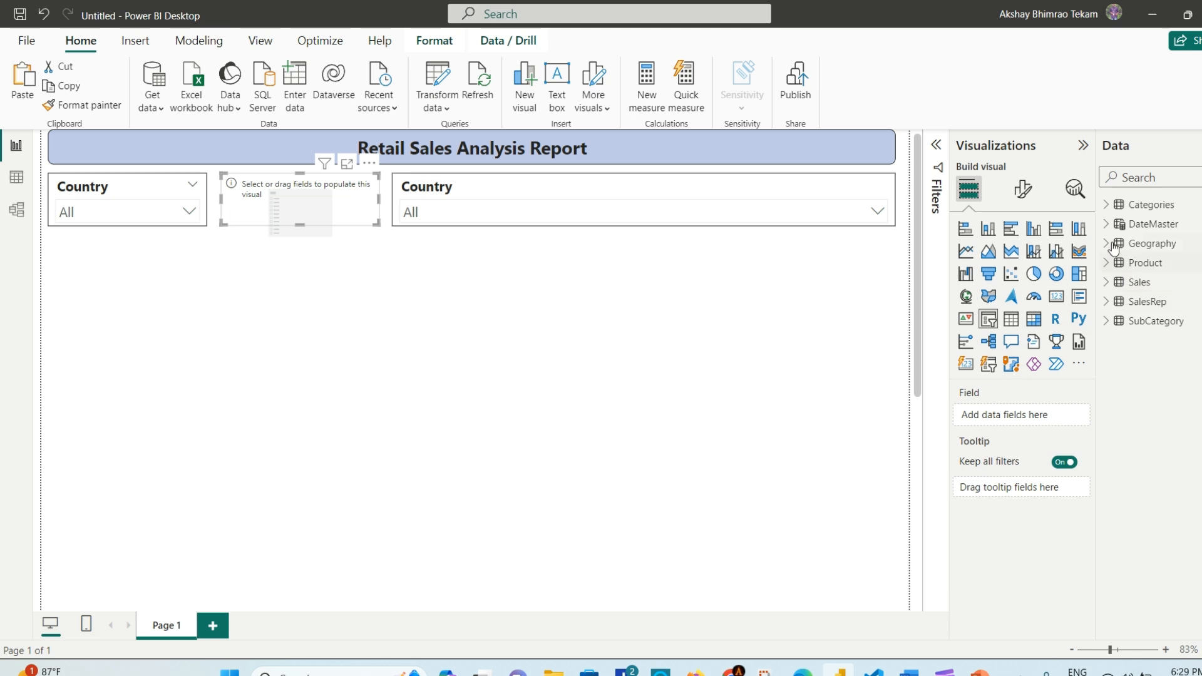
left_click(1107, 229)
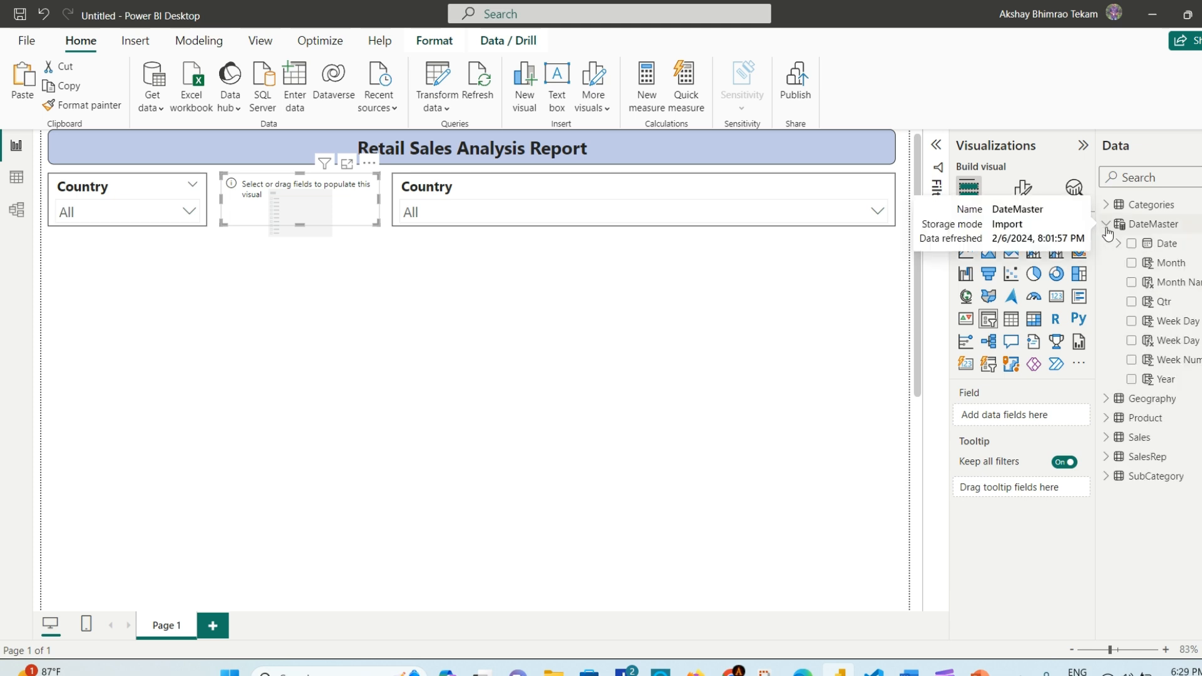
left_click_drag(1184, 383, 1014, 416)
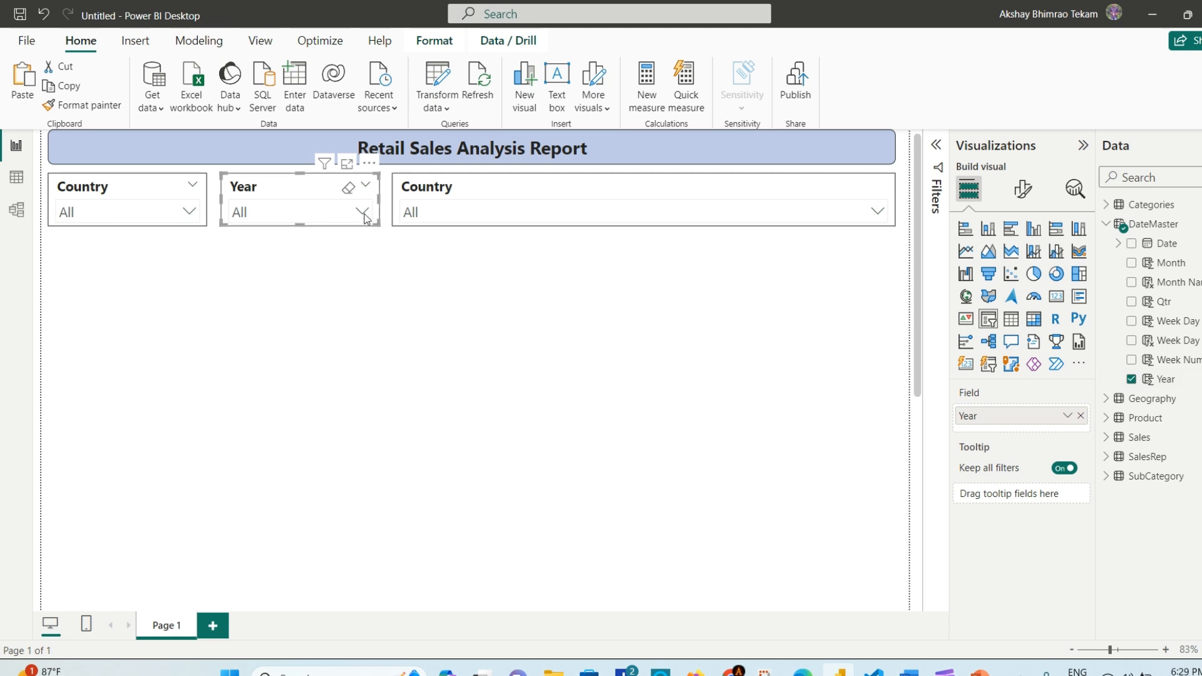
left_click(365, 212)
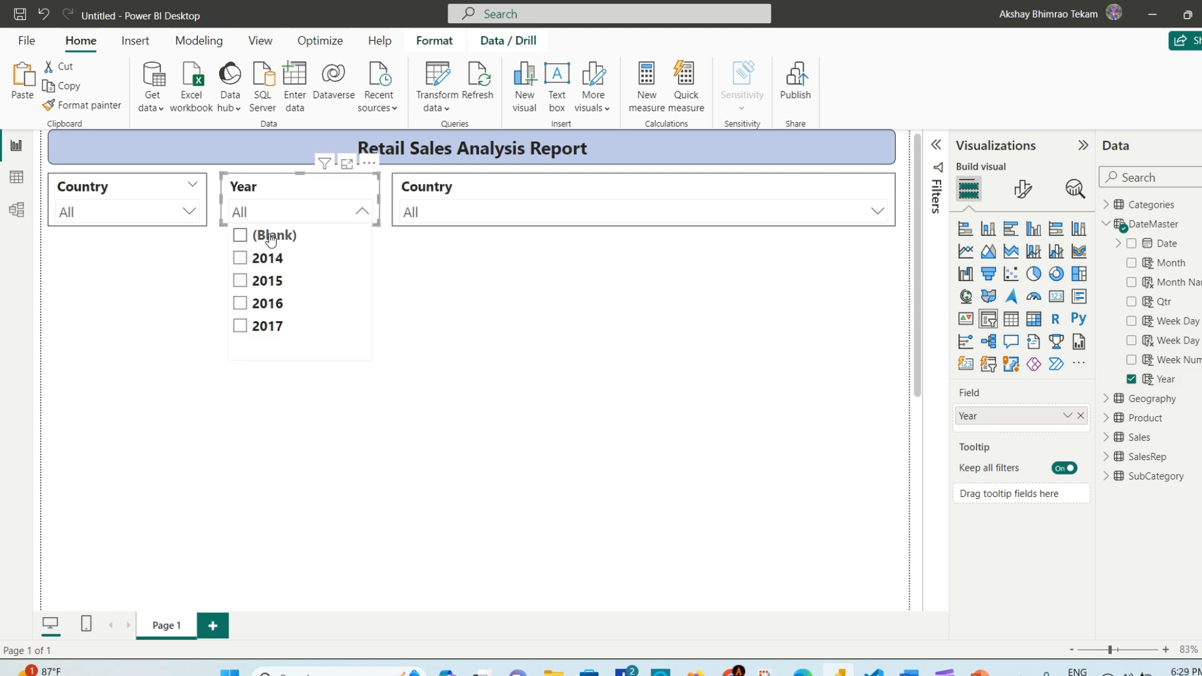
left_click(363, 212)
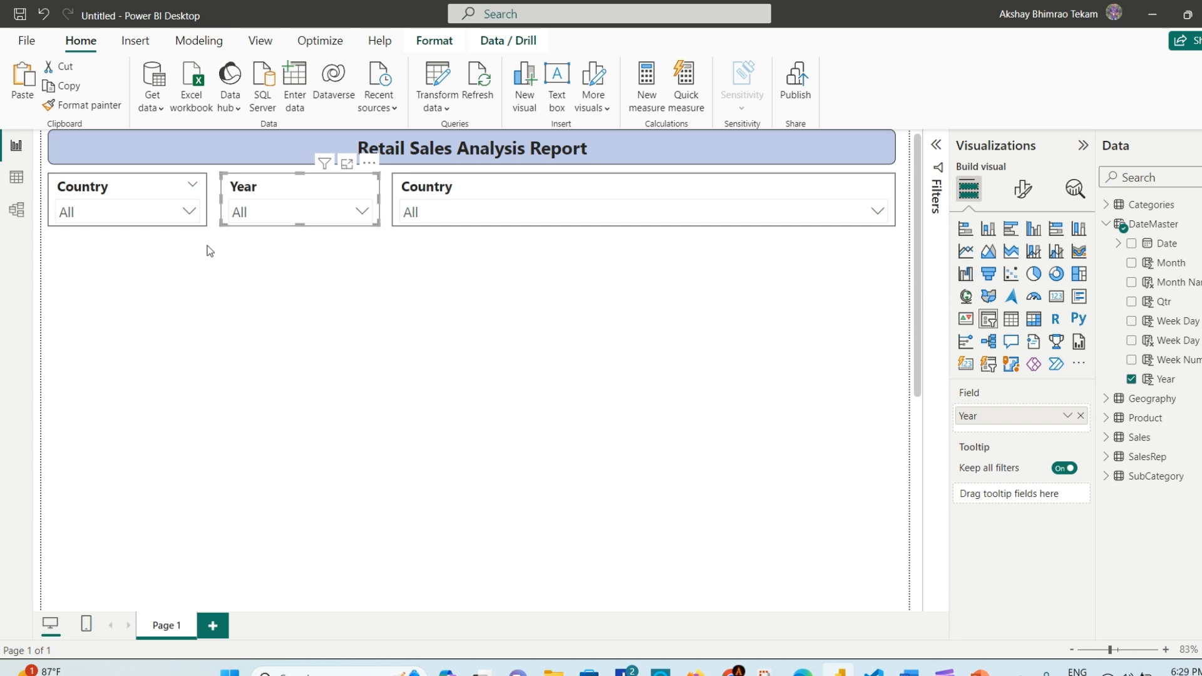
Step: Replace the wide third slicer's Country field with Month Name from DateMaster and check its list of values
left_click(470, 190)
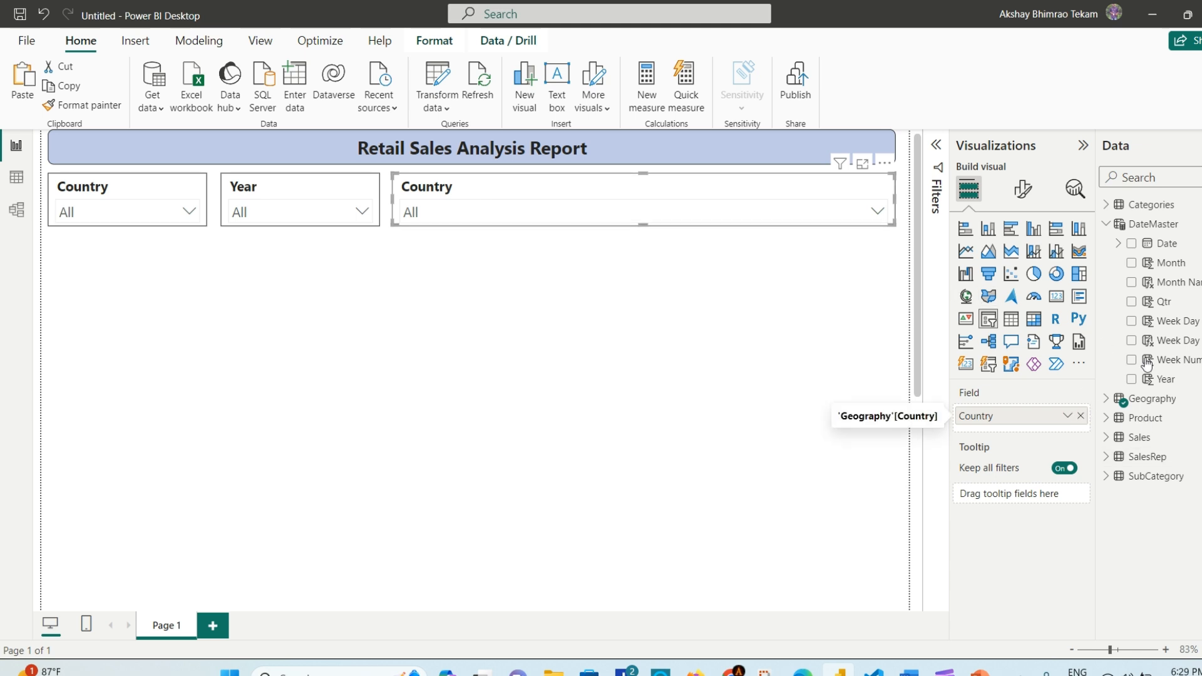
left_click_drag(1190, 289, 1034, 401)
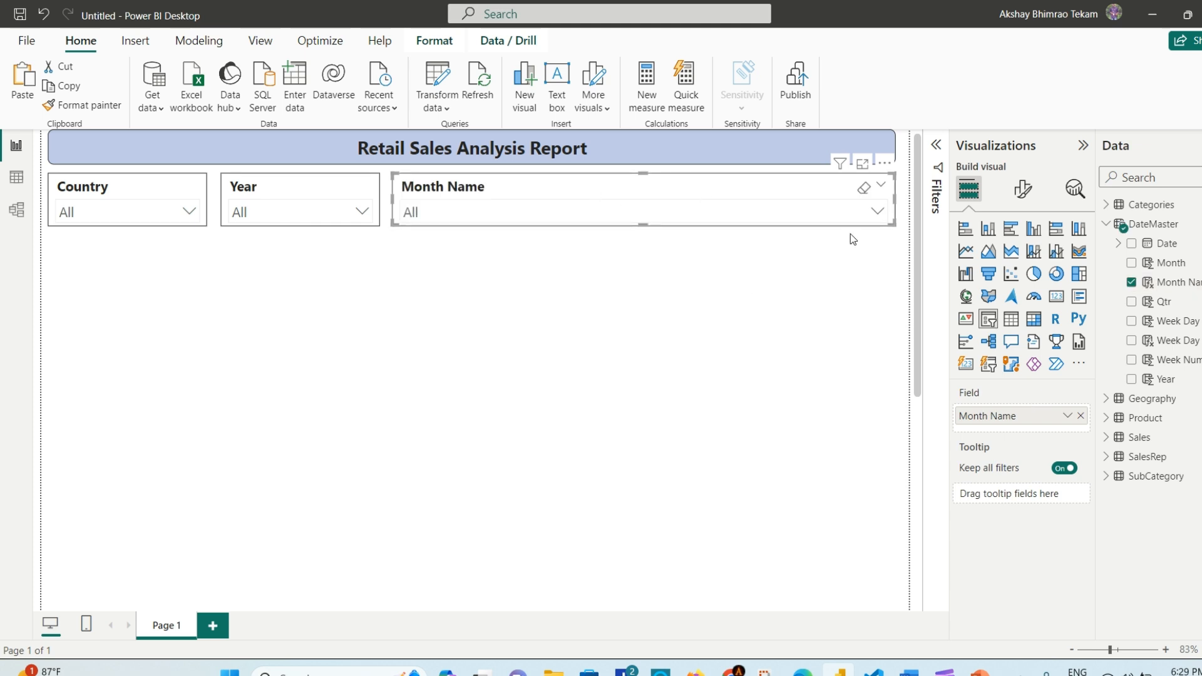
left_click(878, 213)
left_click(878, 214)
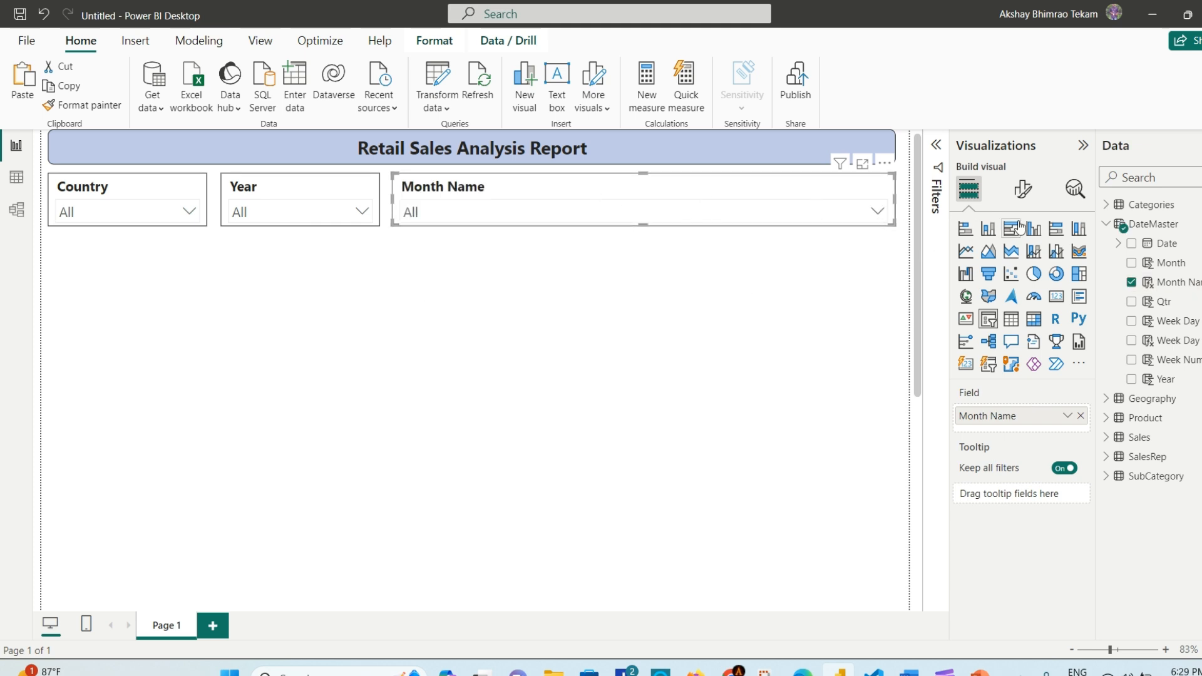
Step: Change the Month Name slicer's style to Tile
left_click(1023, 189)
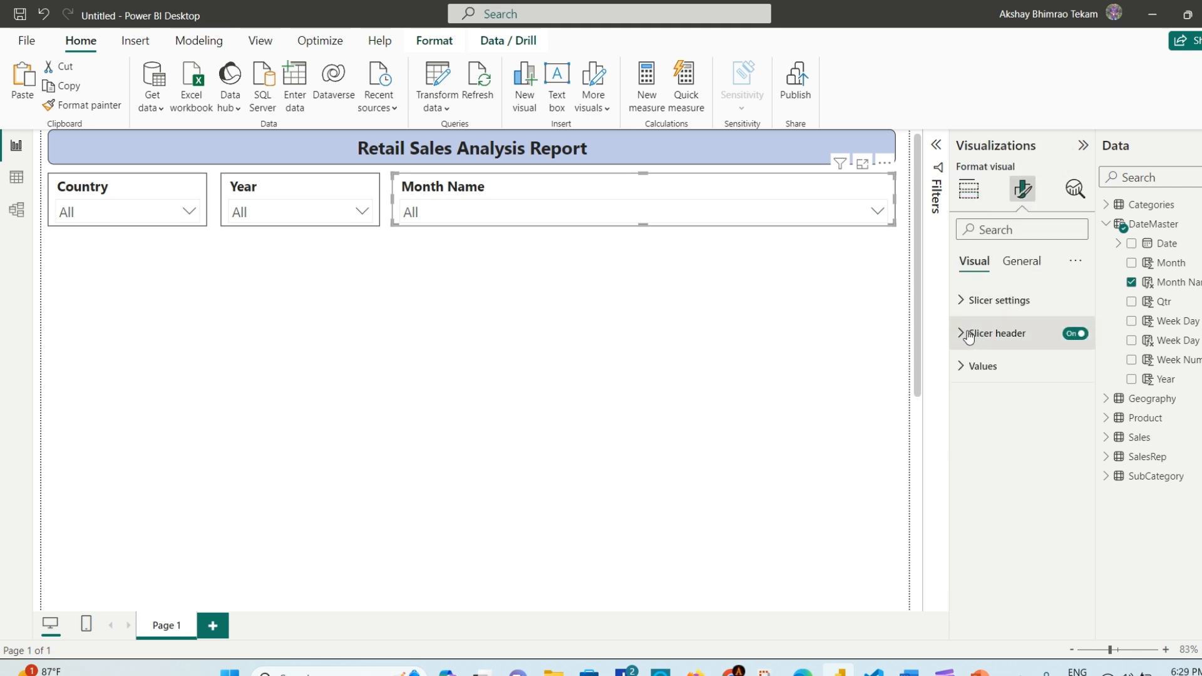
left_click(960, 301)
left_click(1073, 383)
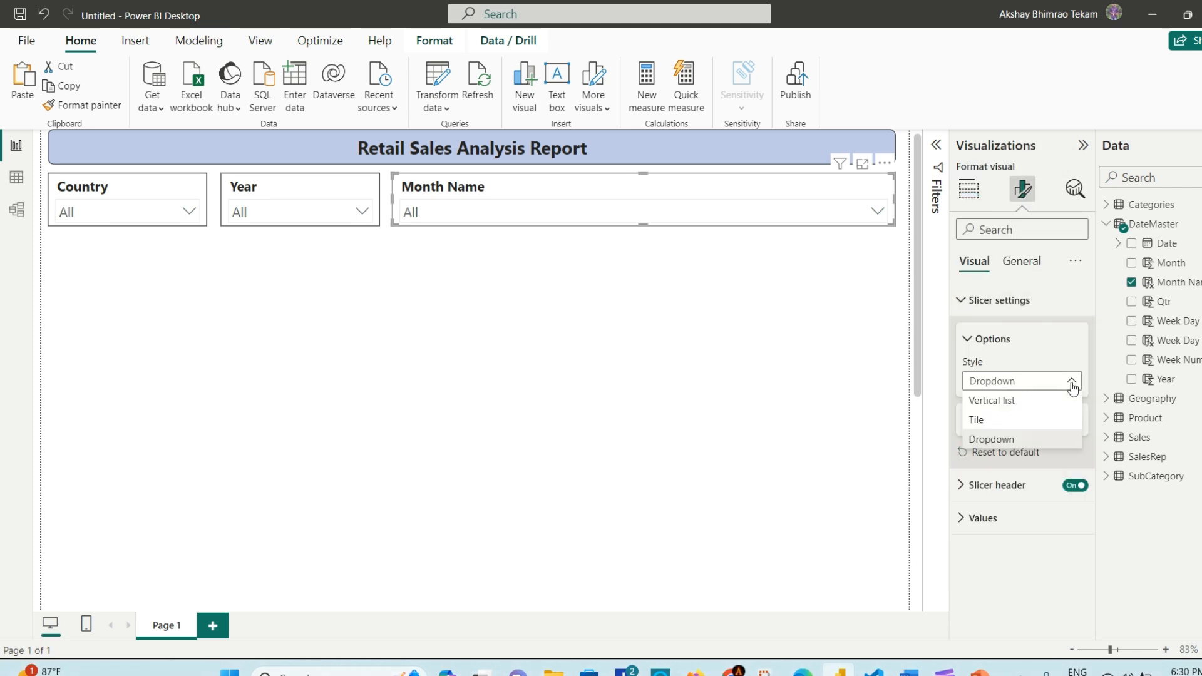
left_click(1026, 422)
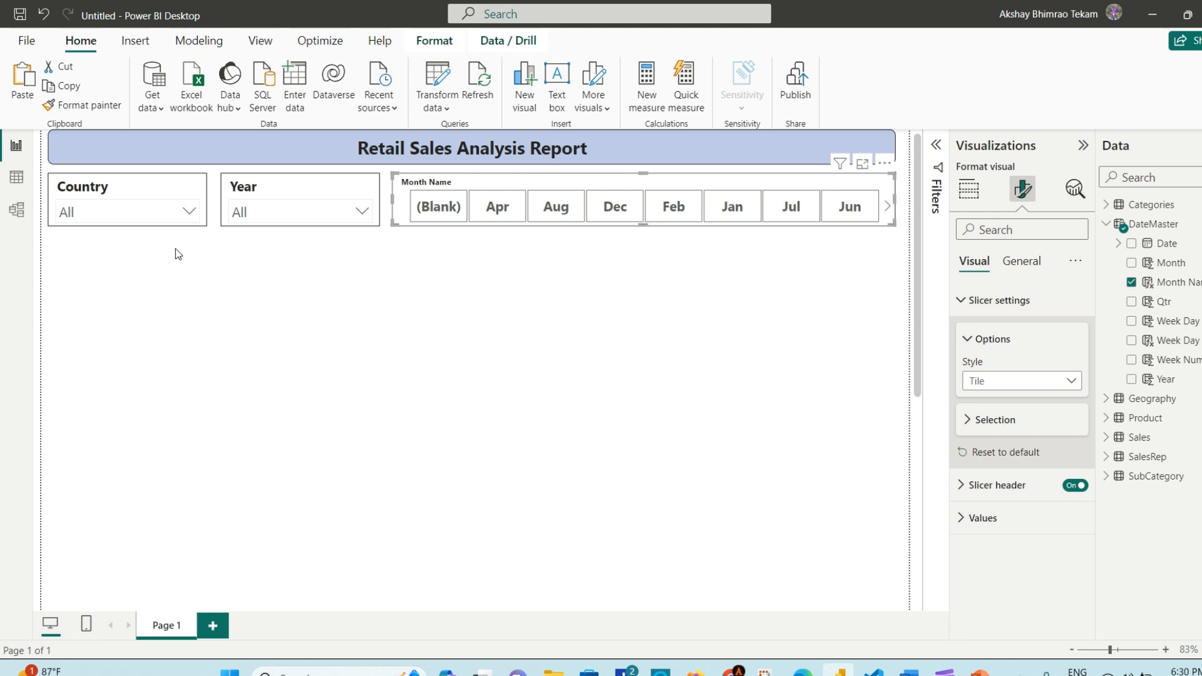
Step: Open the custom color choices for the Country slicer's overall background effect
left_click(141, 195)
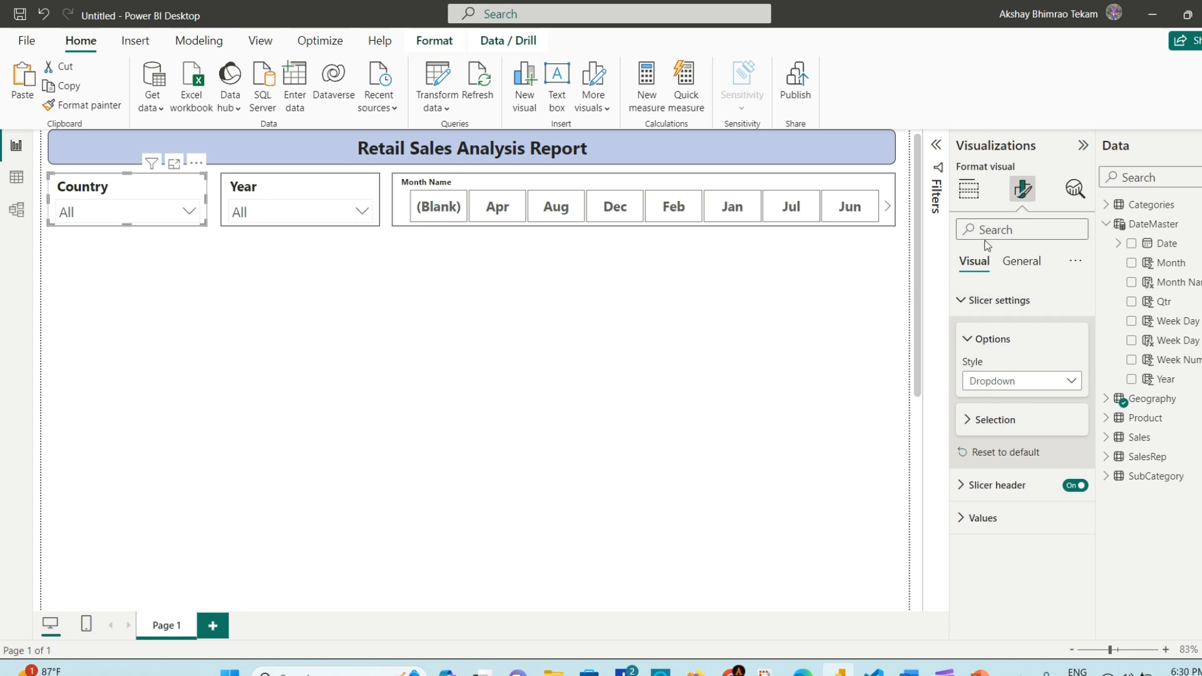
left_click(971, 195)
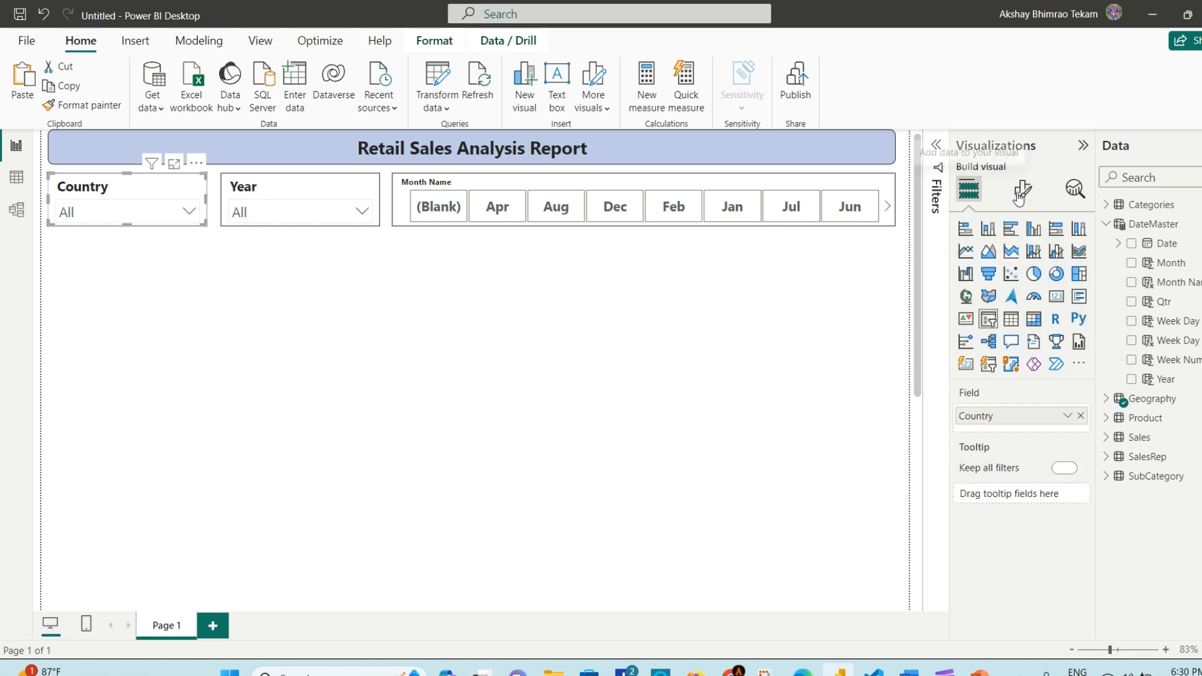
left_click(1023, 191)
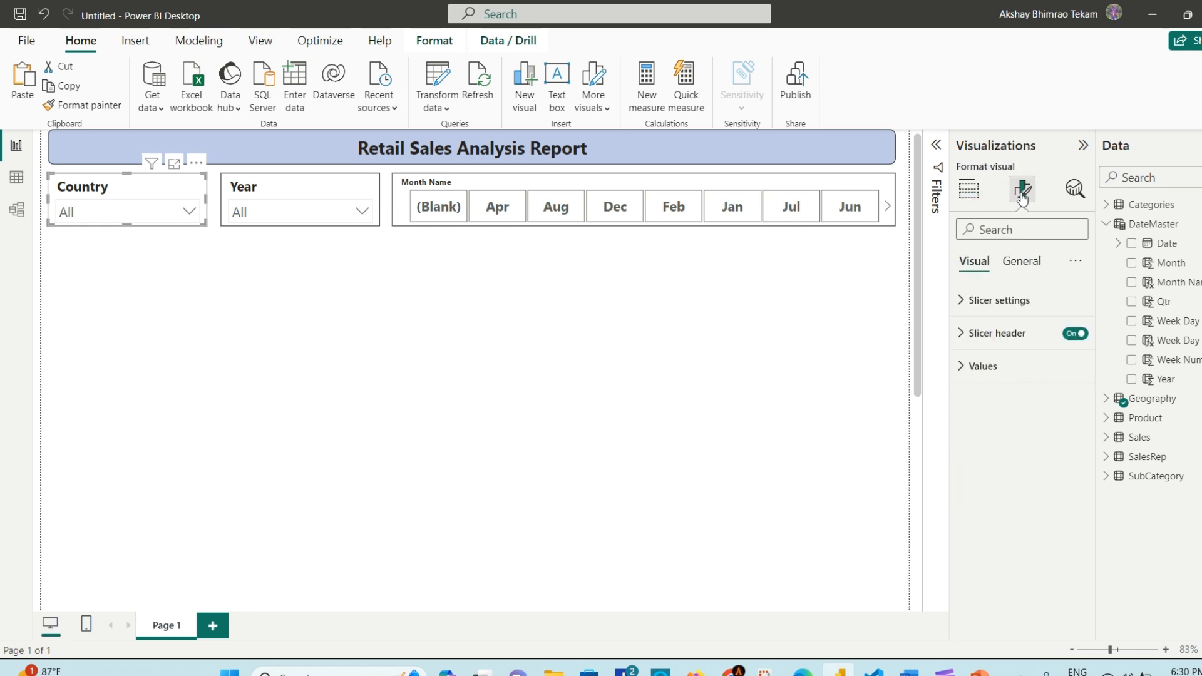
left_click(962, 303)
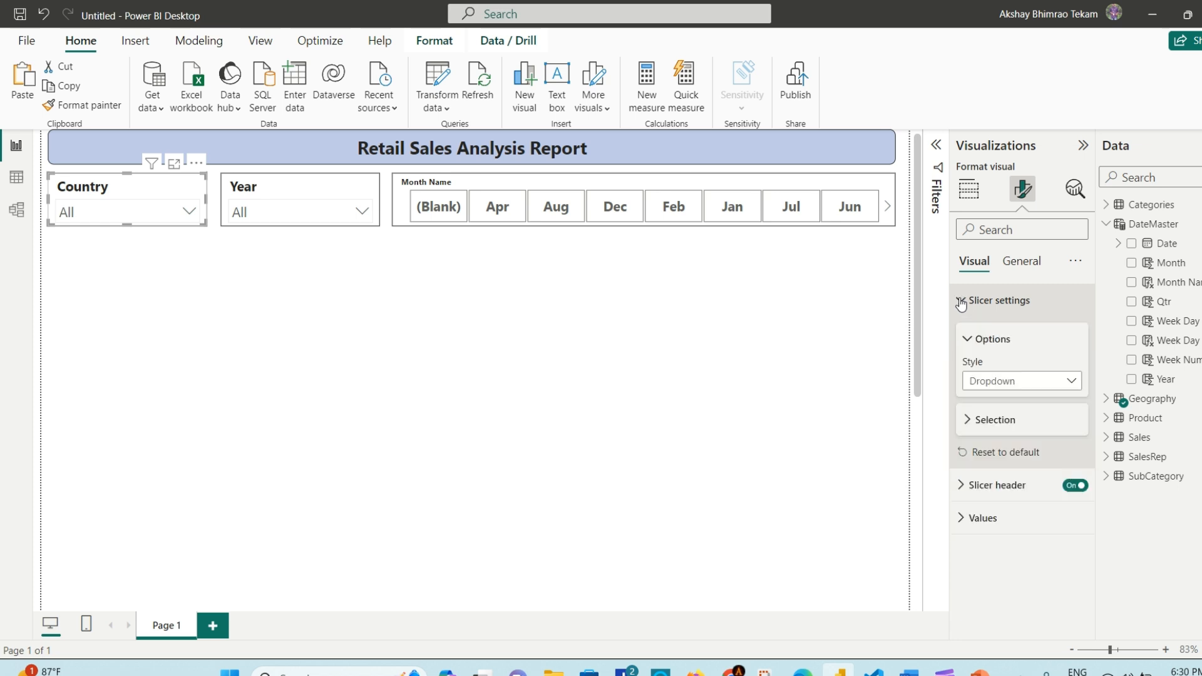
left_click(961, 302)
left_click(1021, 262)
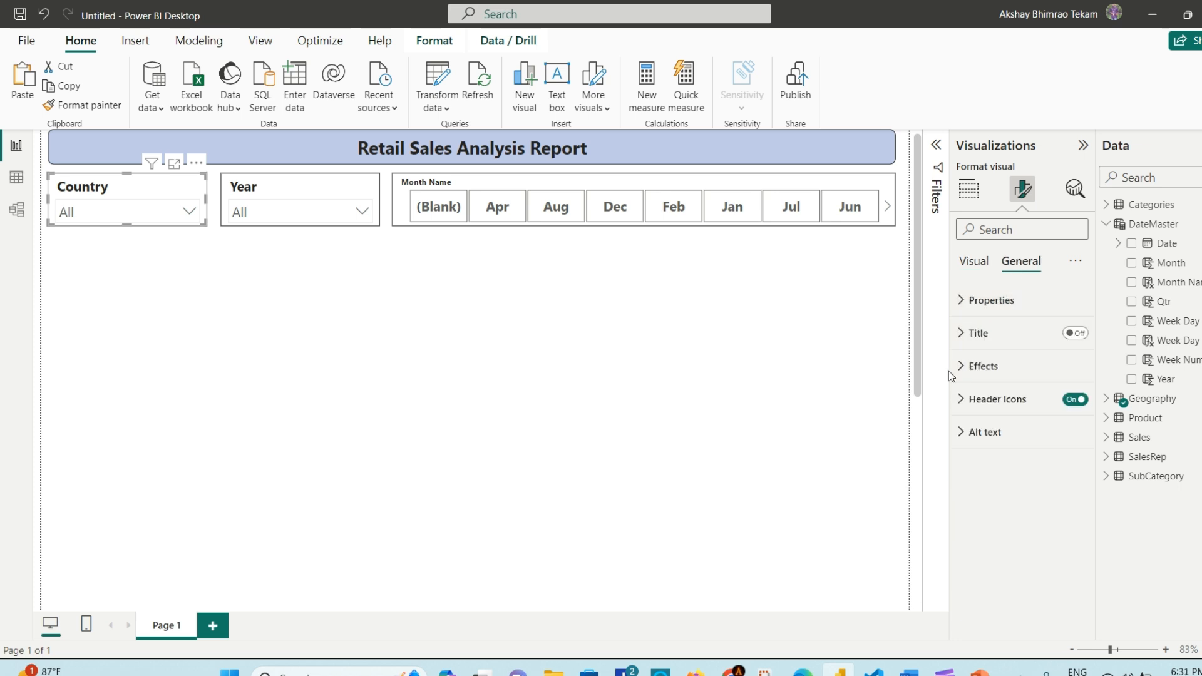
left_click(962, 370)
scroll(1020, 376, "down", 1)
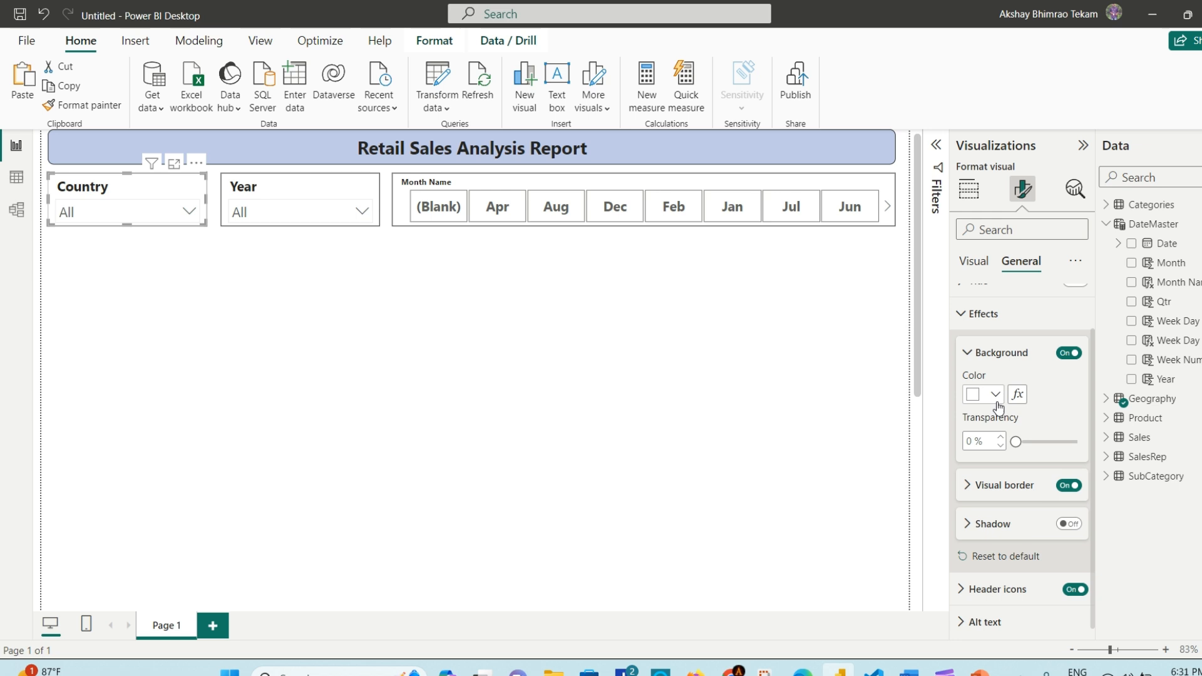
left_click(995, 395)
left_click(1021, 355)
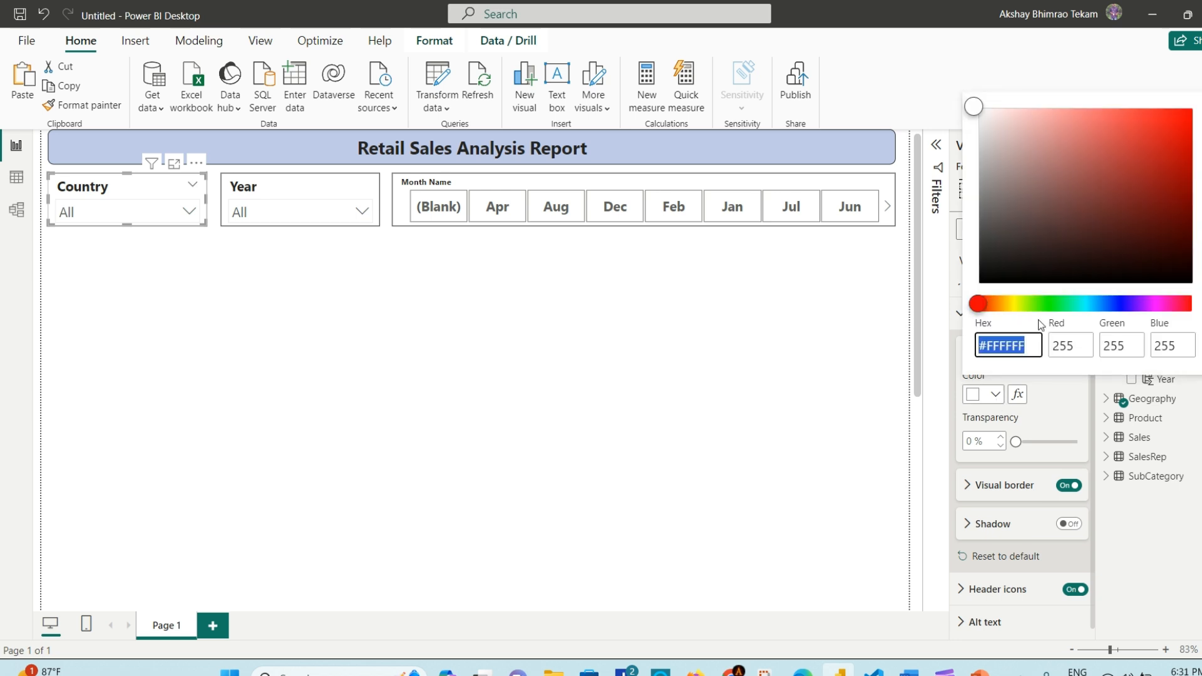
Step: Try the green shade #0EC85F as the Country slicer's background
left_click(1065, 304)
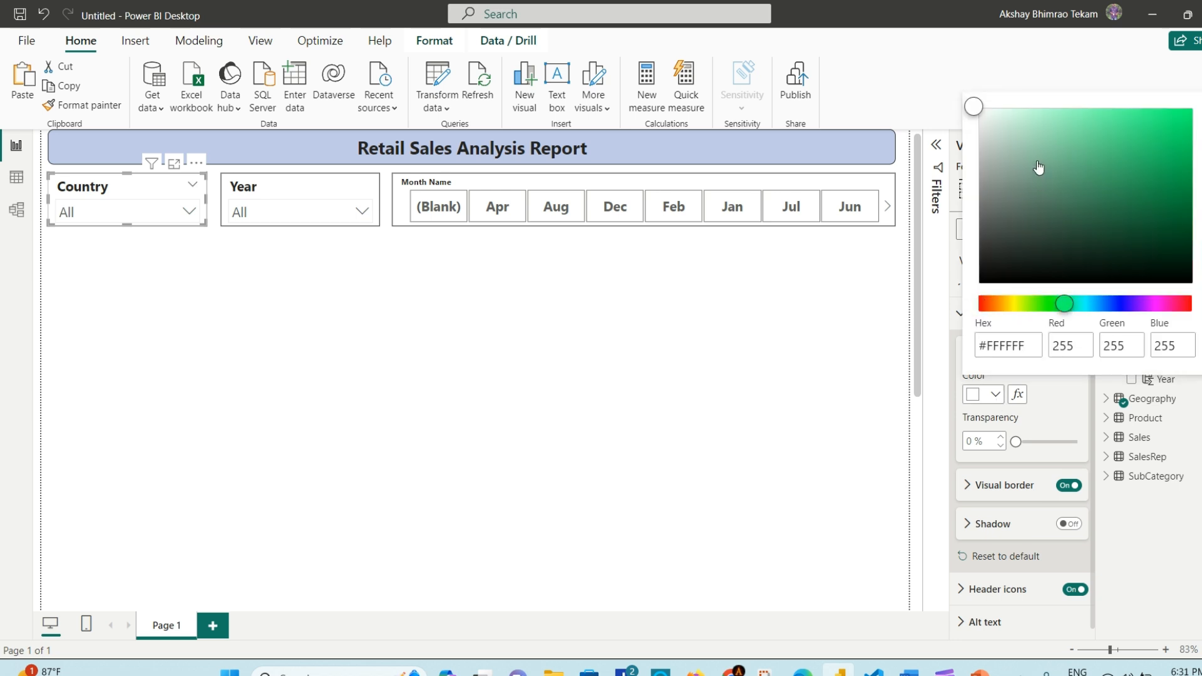
left_click(1033, 154)
left_click(1075, 138)
left_click_drag(1128, 135, 1170, 145)
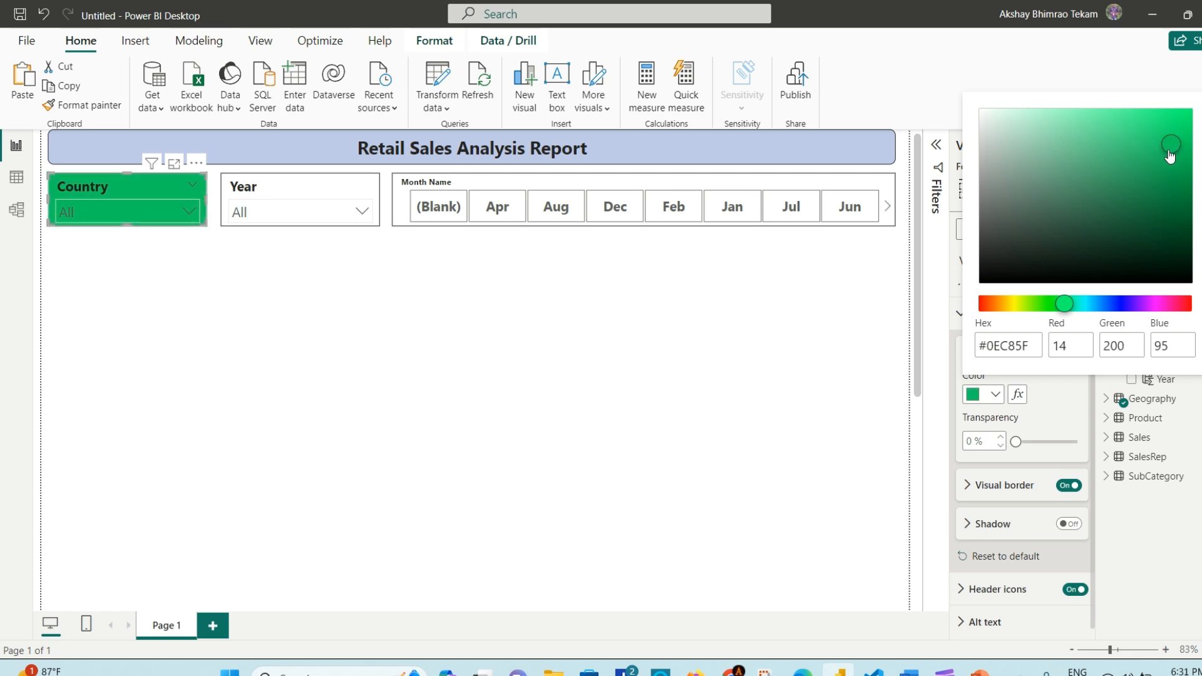
Step: Set the Country slicer's background to the pale blue #CFEAF1, trying several blue shades first
left_click(1092, 304)
left_click(1044, 141)
left_click(1078, 131)
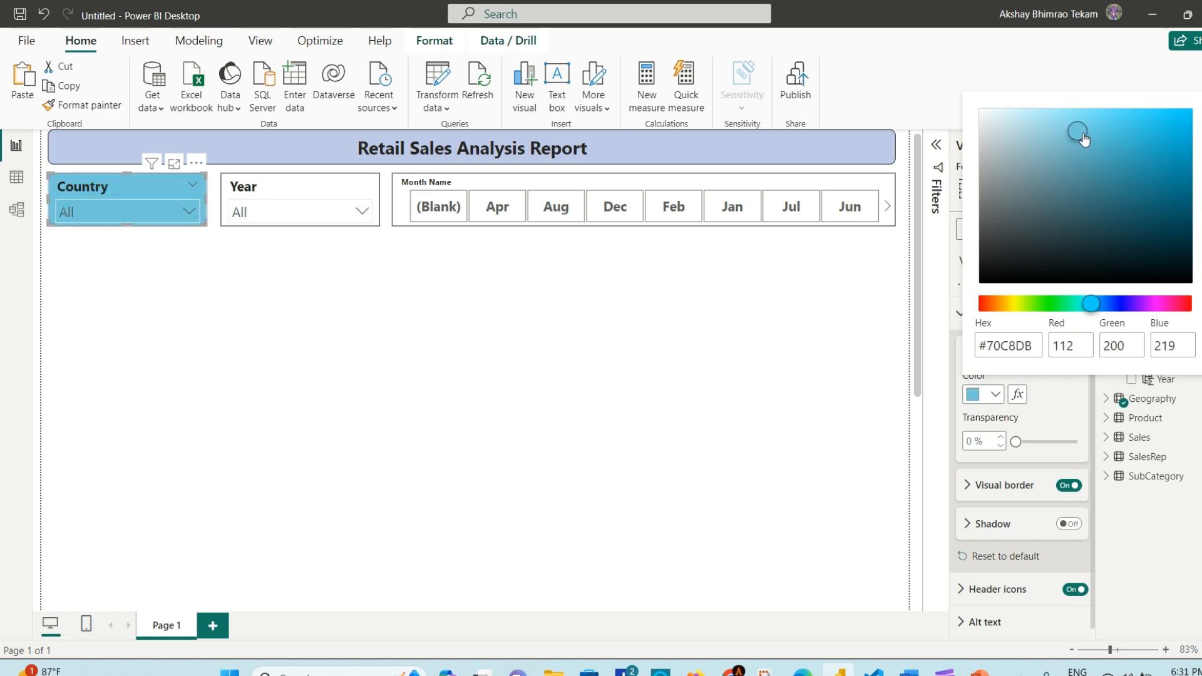
left_click(1089, 164)
left_click(1050, 116)
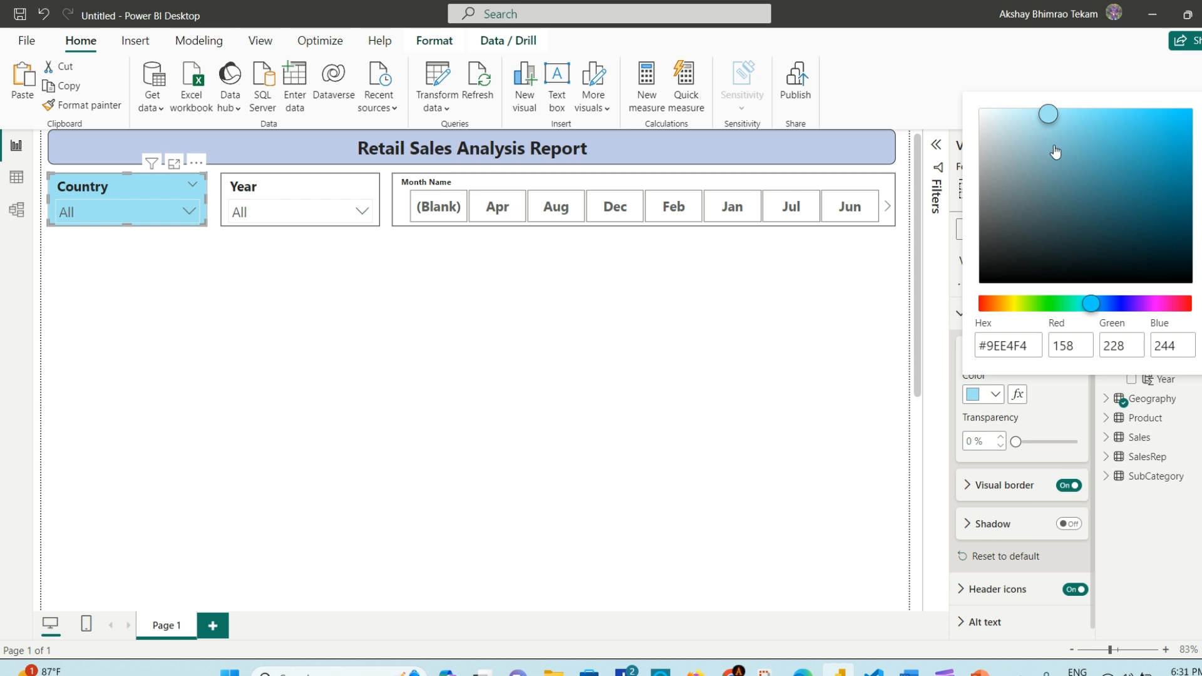
left_click(1020, 116)
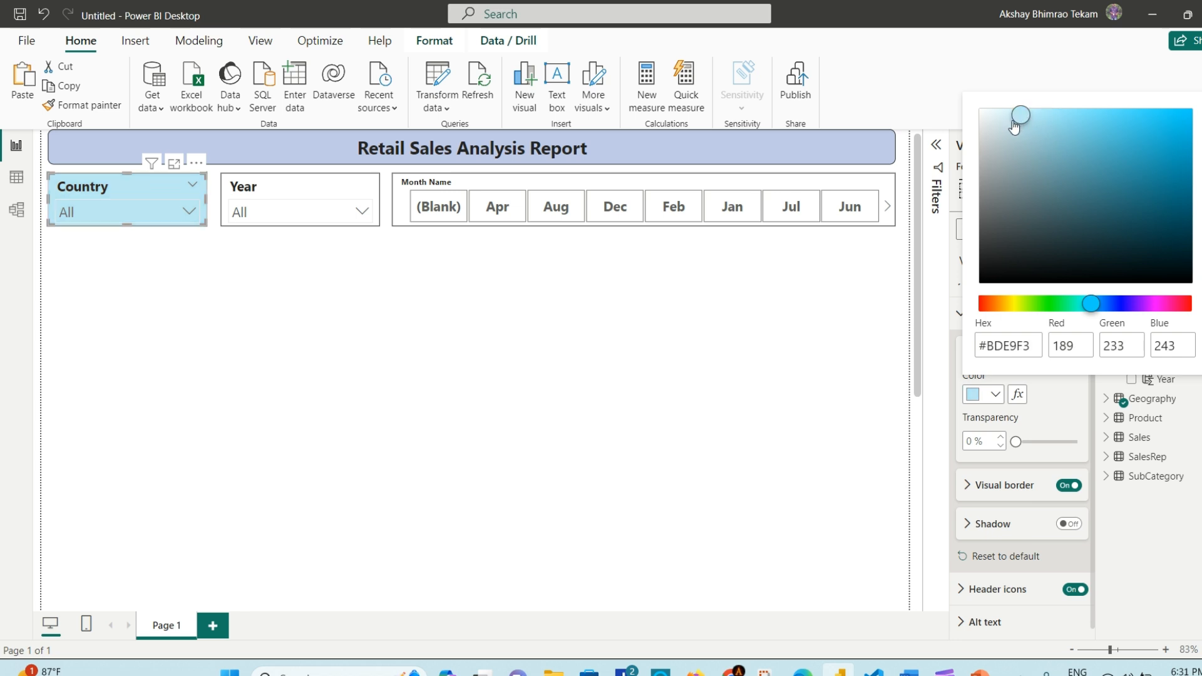
left_click(1003, 117)
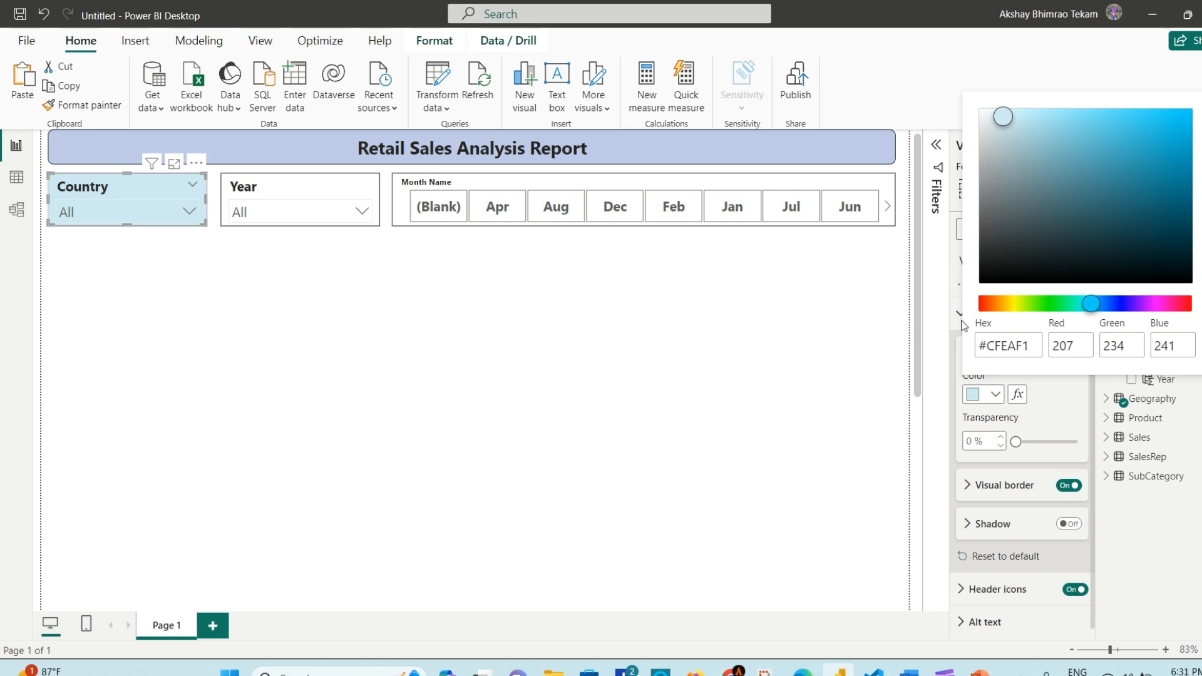
left_click(749, 321)
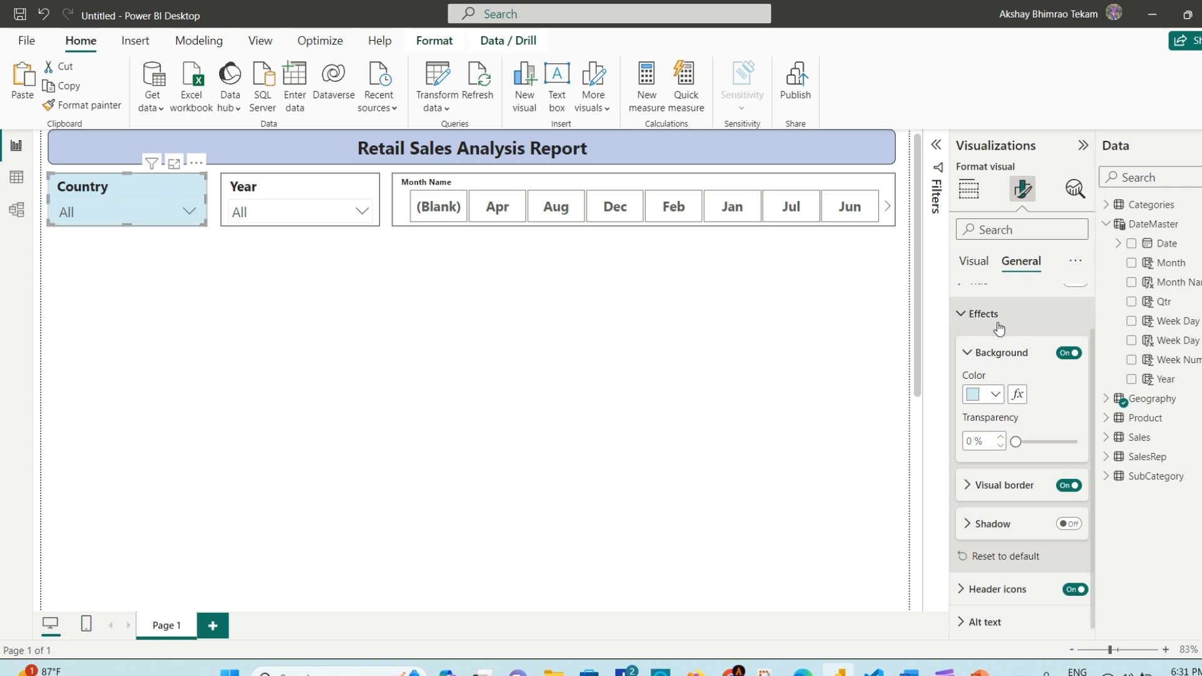
Step: Give the Country slicer's header a custom medium periwinkle-blue background and open the slicer's dropdown to check the look
left_click(969, 321)
left_click(975, 262)
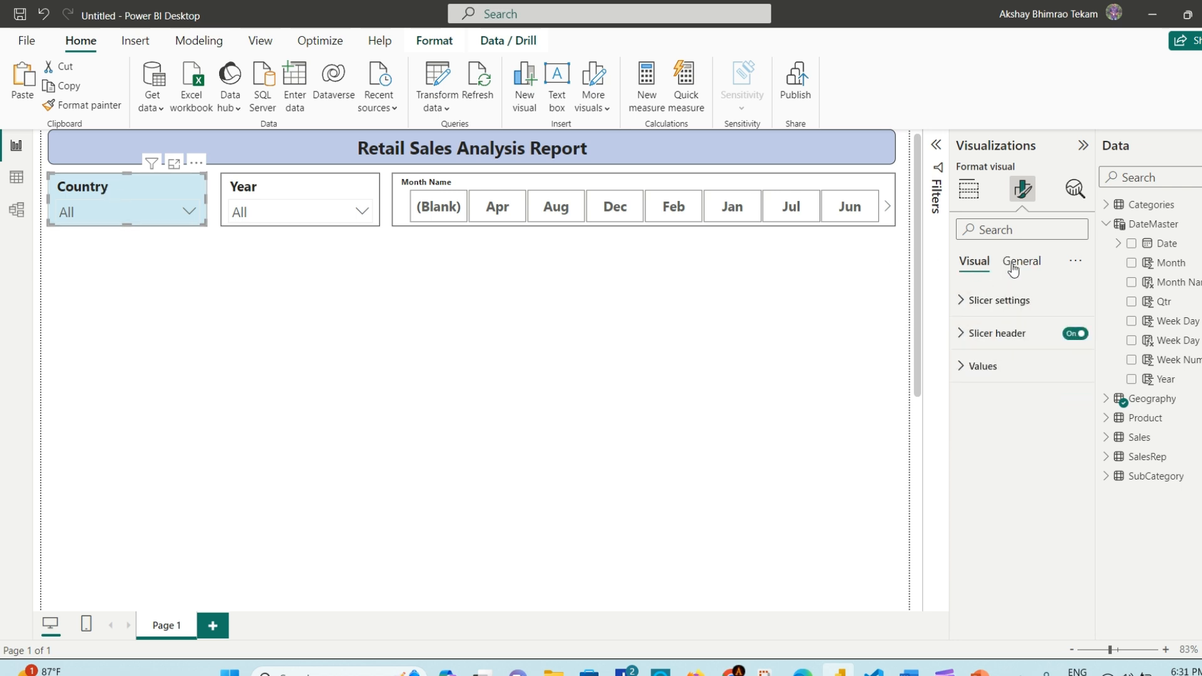
left_click(977, 334)
scroll(1027, 438, "down", 1)
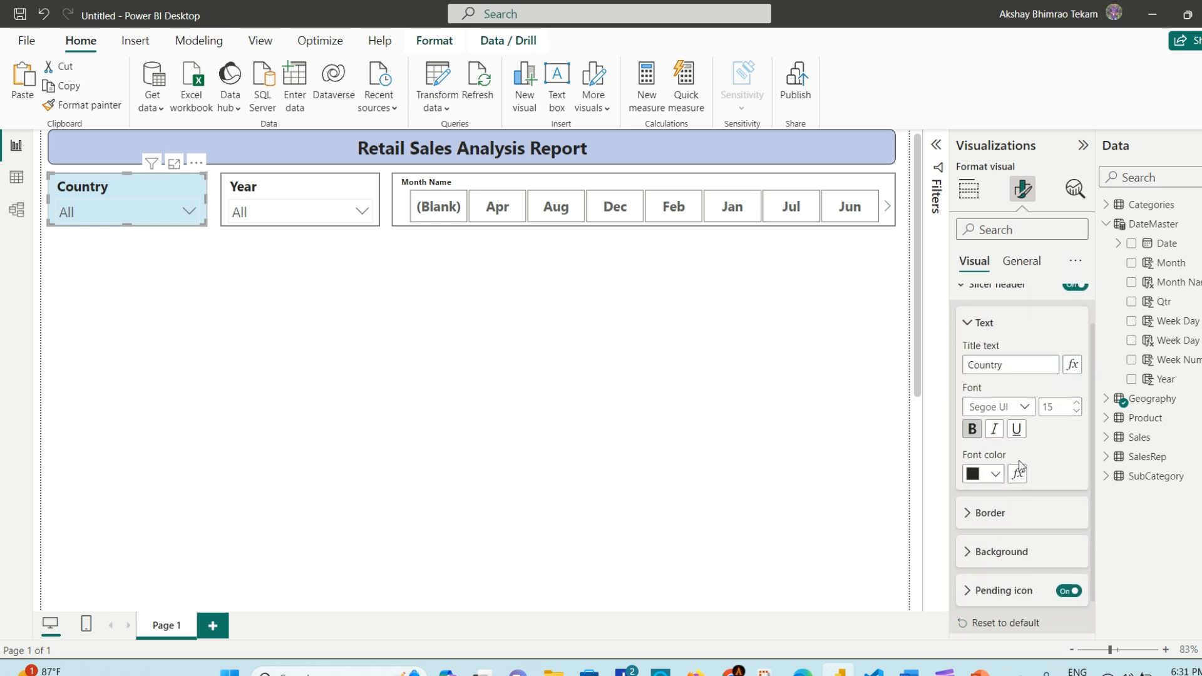
scroll(1049, 446, "down", 1)
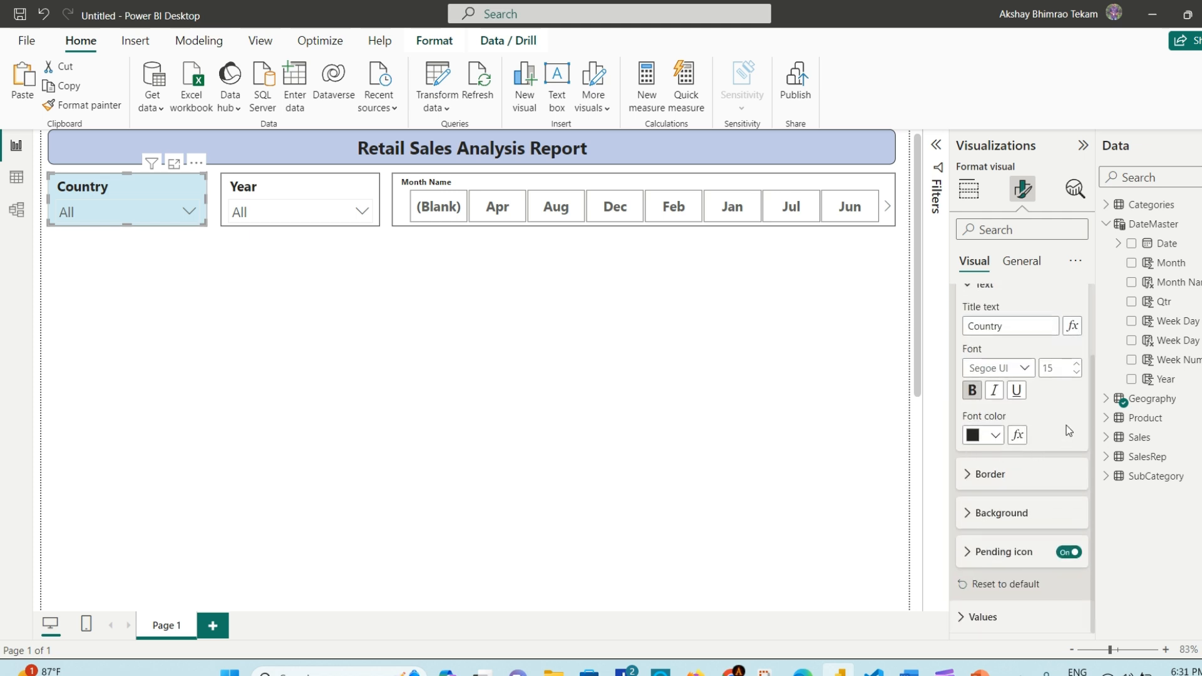
left_click(968, 515)
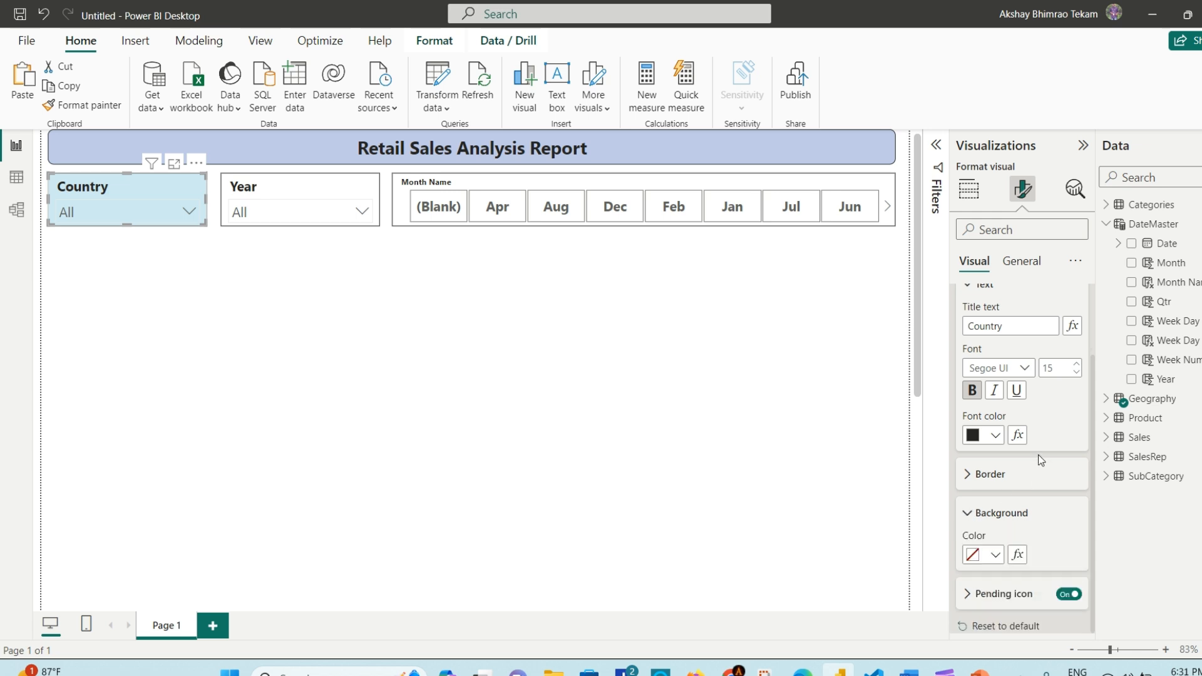
scroll(1038, 456, "down", 1)
left_click(996, 513)
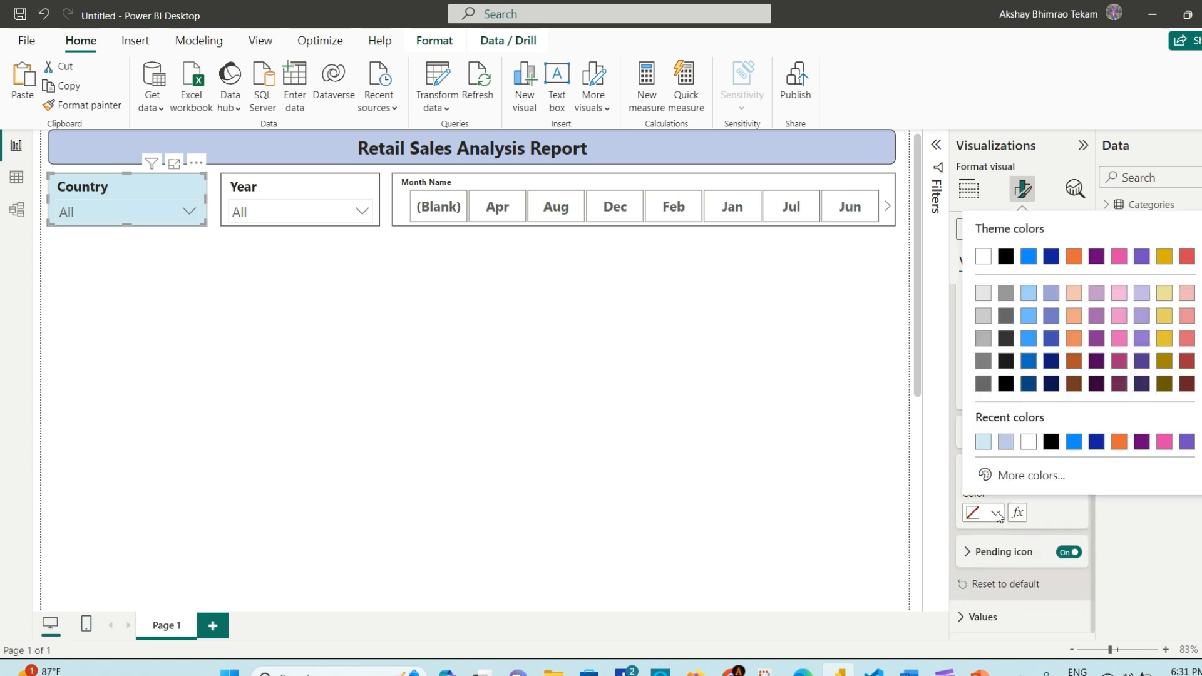
left_click(1030, 476)
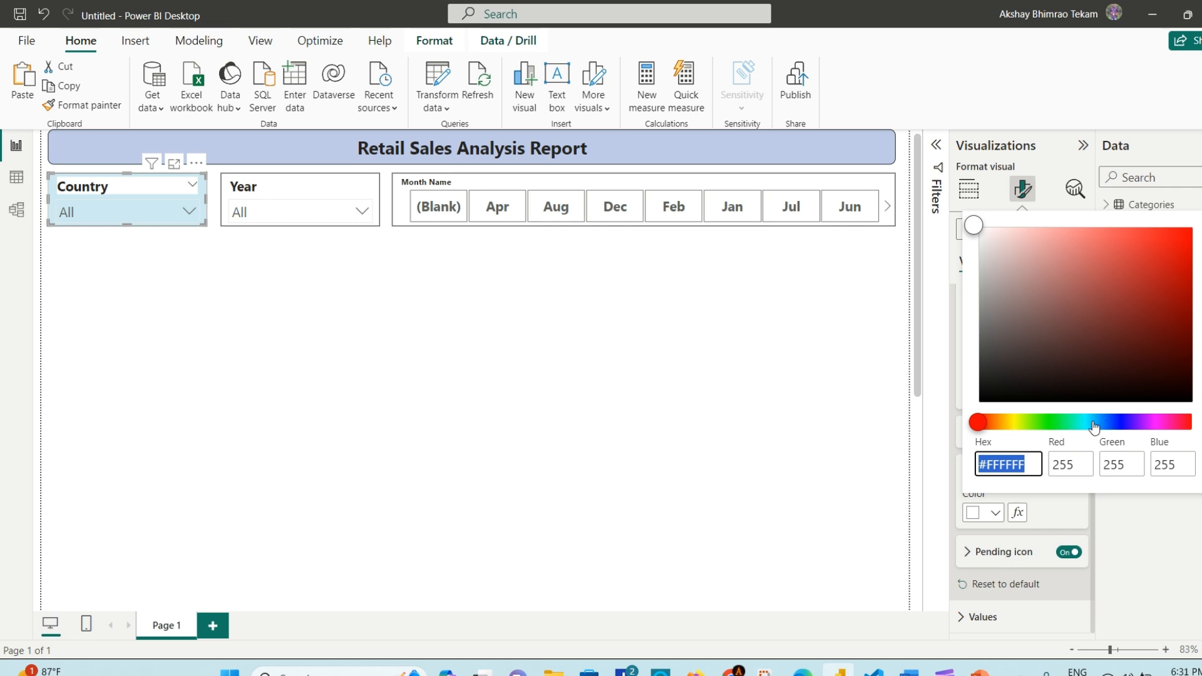
left_click(1119, 424)
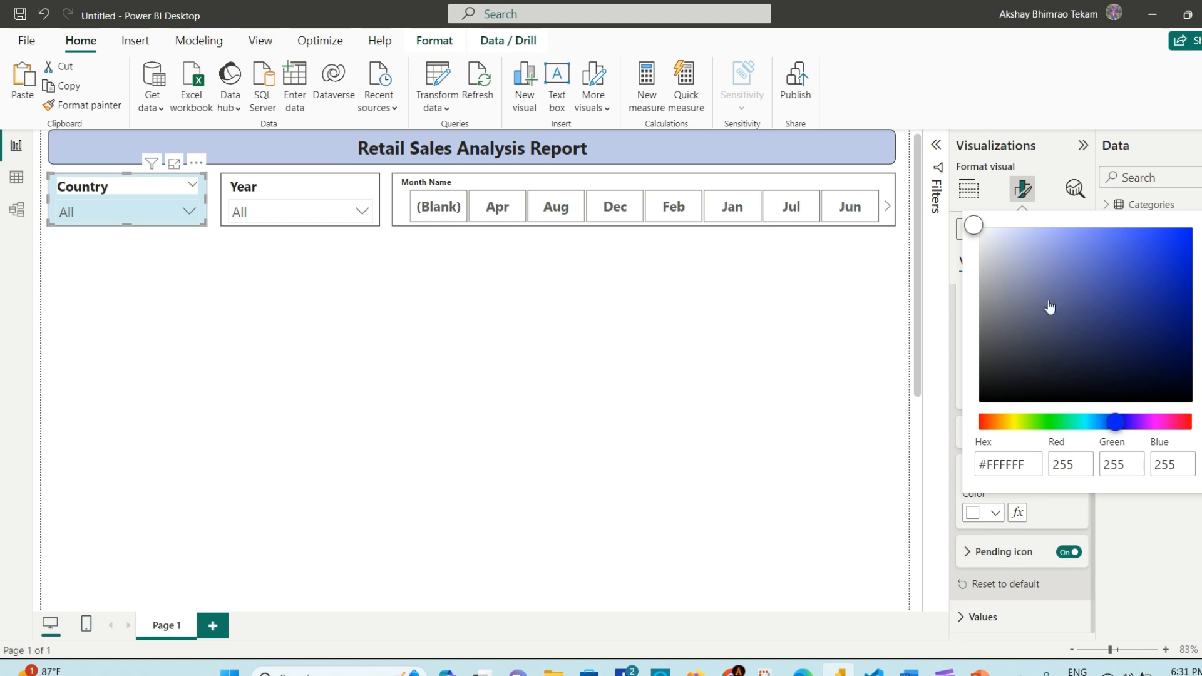
left_click(1067, 236)
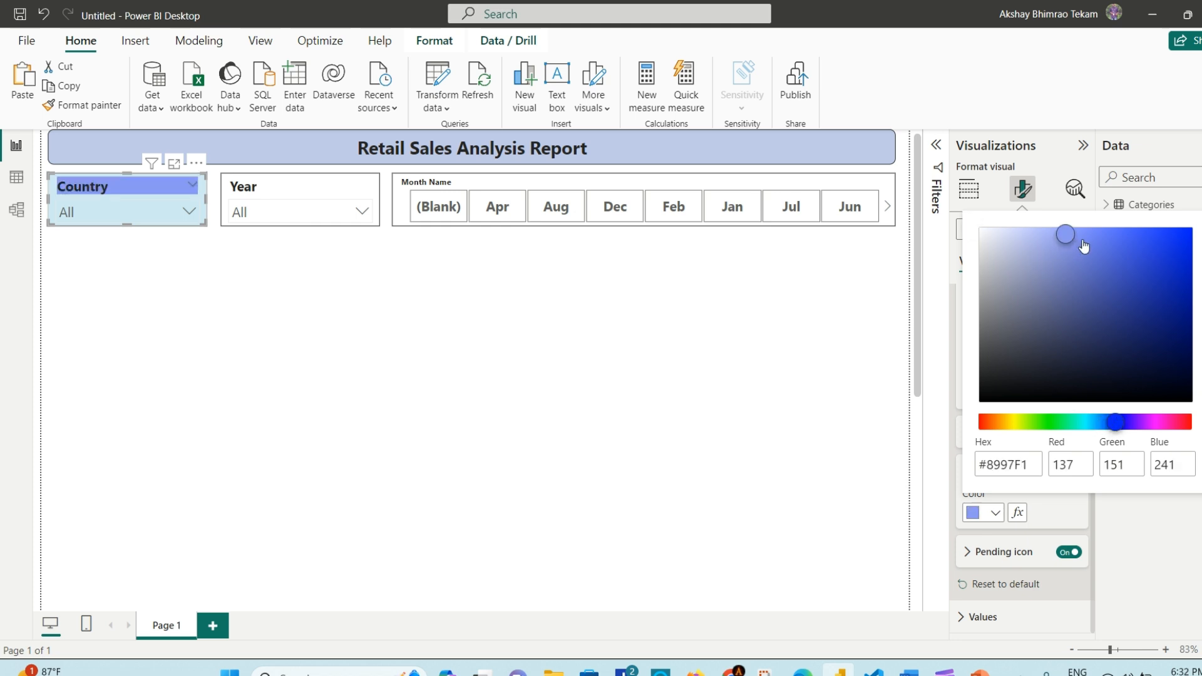
left_click(1072, 231)
left_click(857, 371)
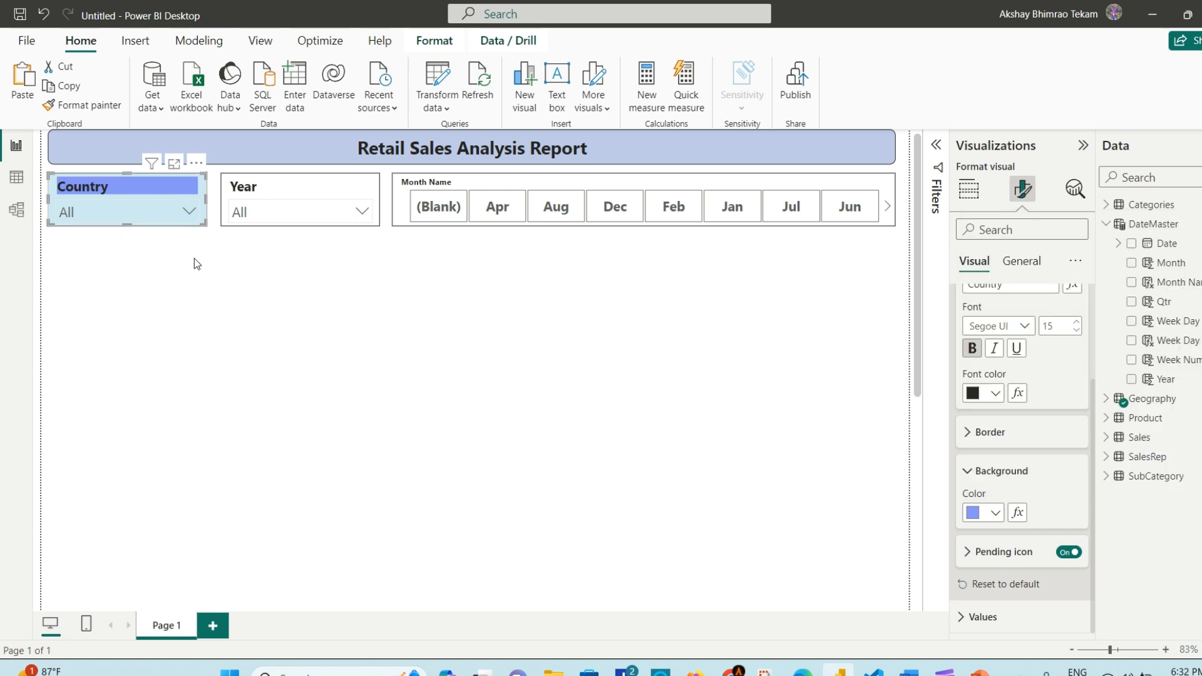
left_click(136, 205)
left_click(159, 213)
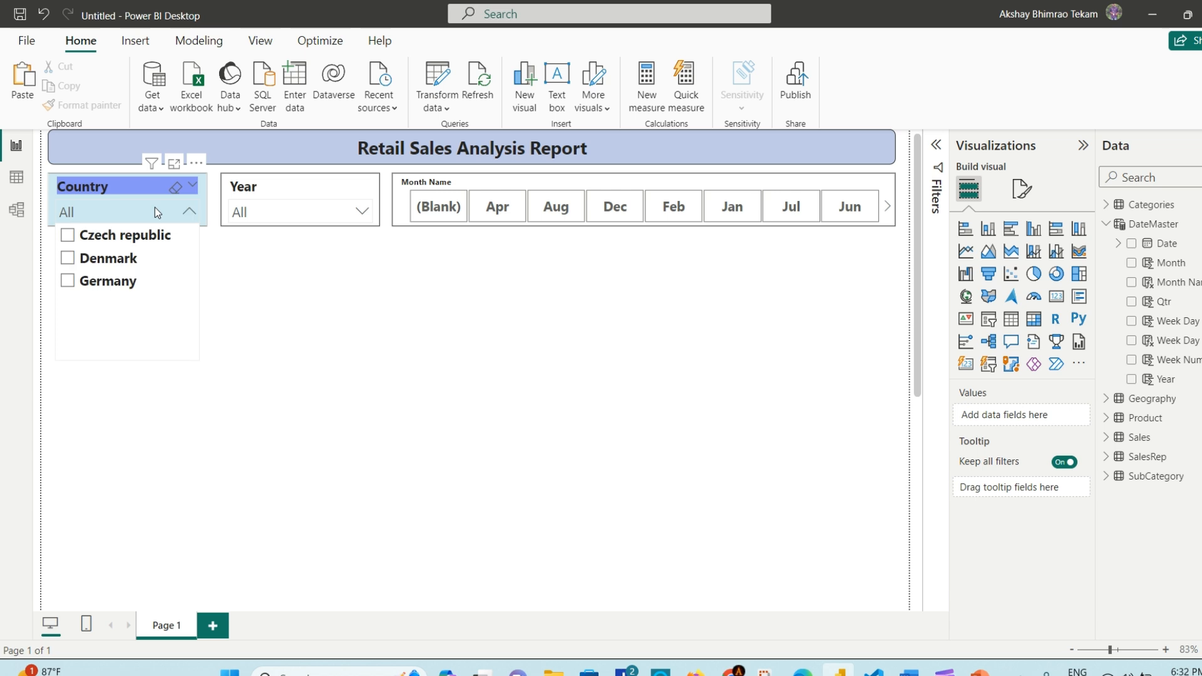
Step: Copy the Country slicer's formatting onto the Year slicer with Format Painter
left_click(249, 275)
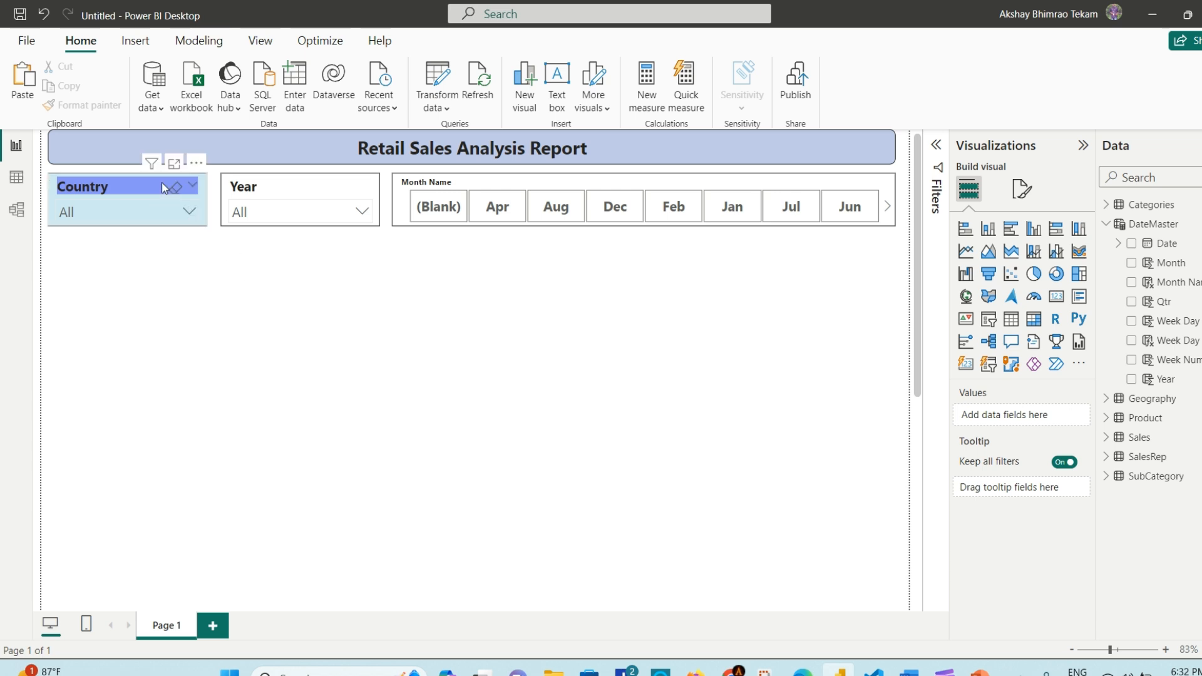
left_click(57, 201)
left_click(51, 181)
left_click(94, 200)
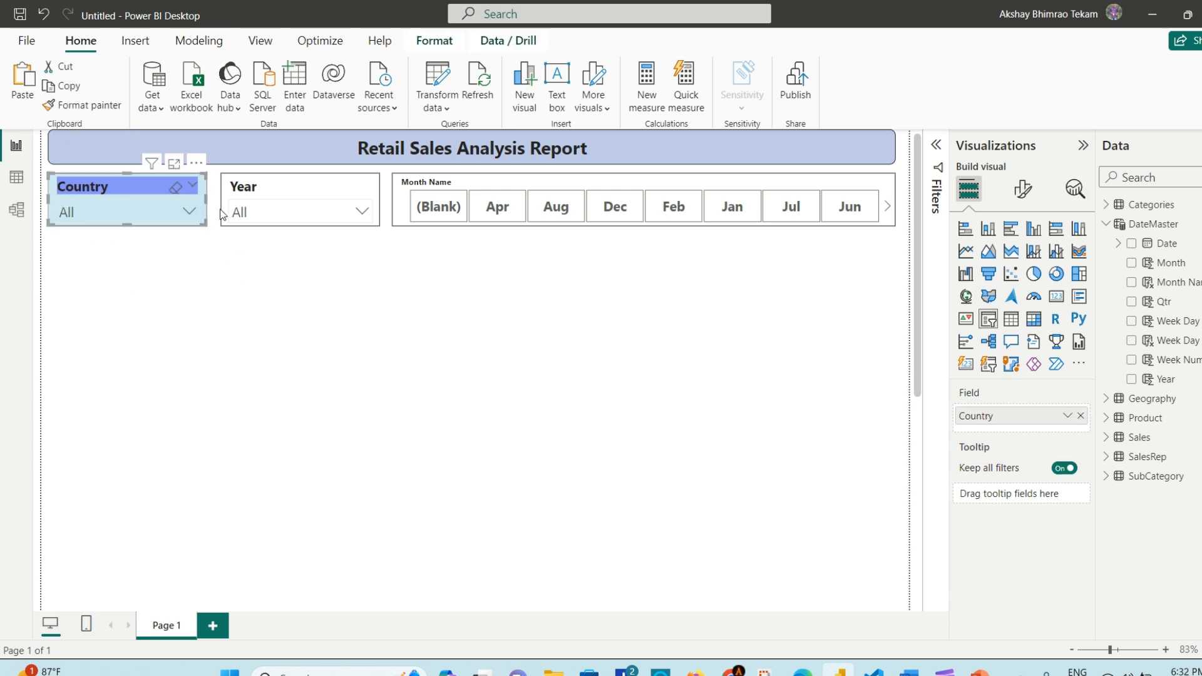
left_click(192, 214)
left_click(263, 193)
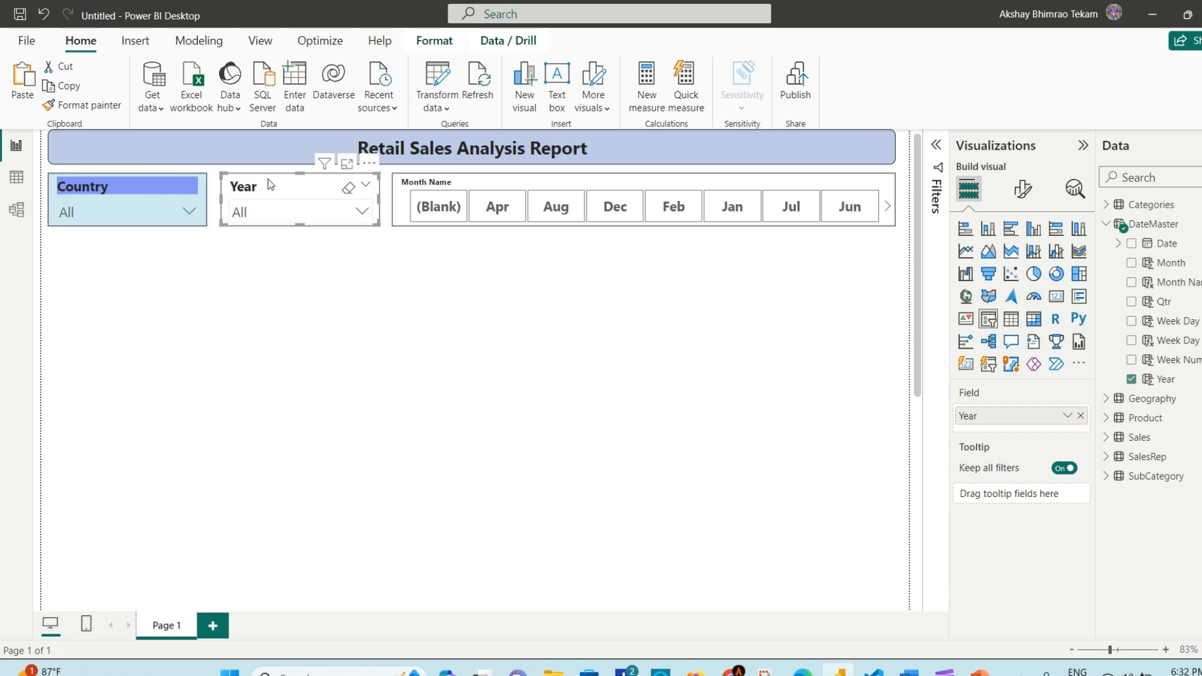
left_click(188, 213)
left_click(189, 210)
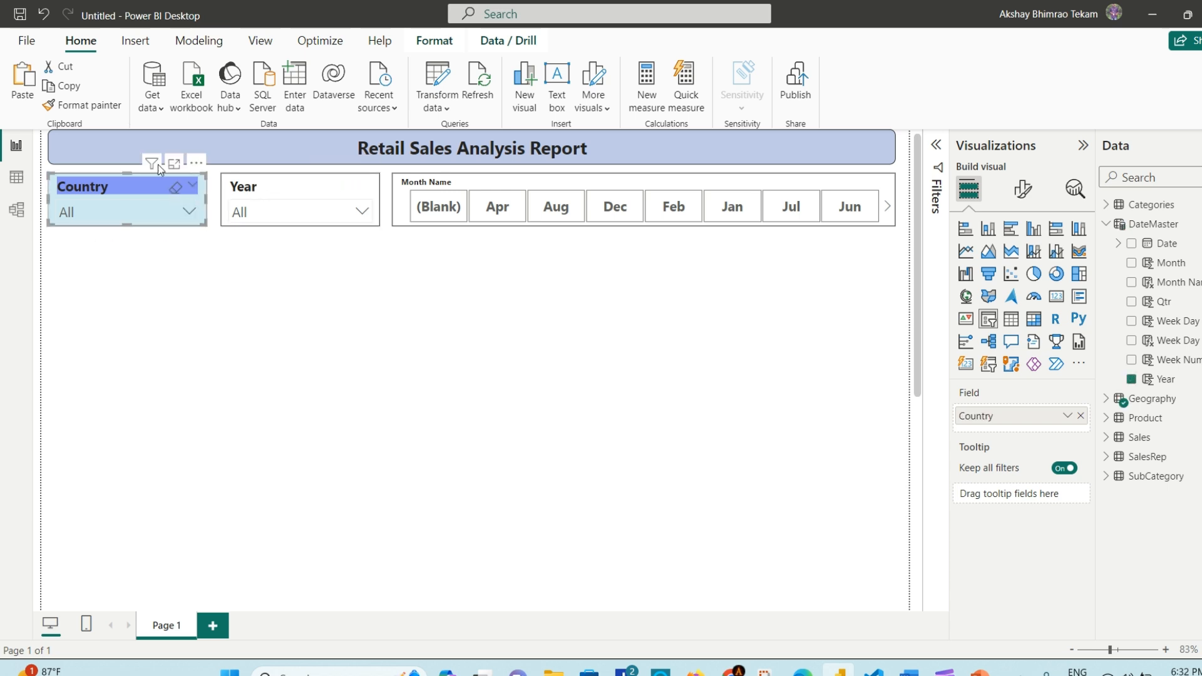
left_click(88, 105)
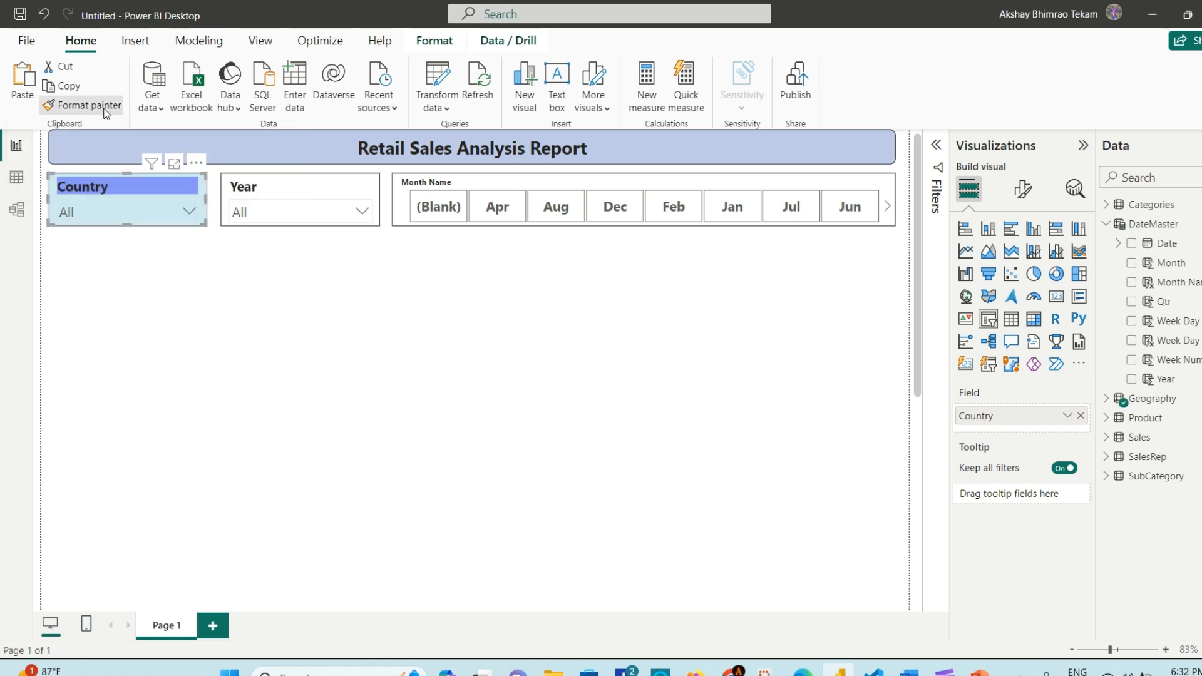
left_click(296, 186)
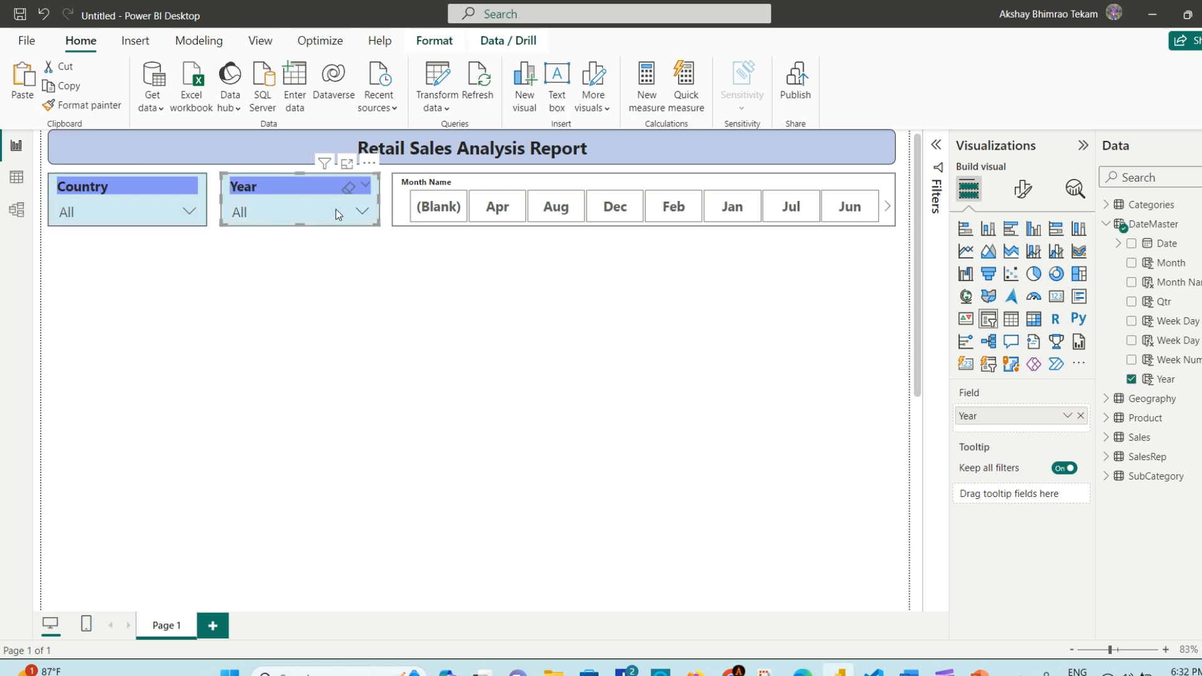
Step: Apply the Year slicer's formatting to the Month Name slicer with Format Painter
left_click(94, 106)
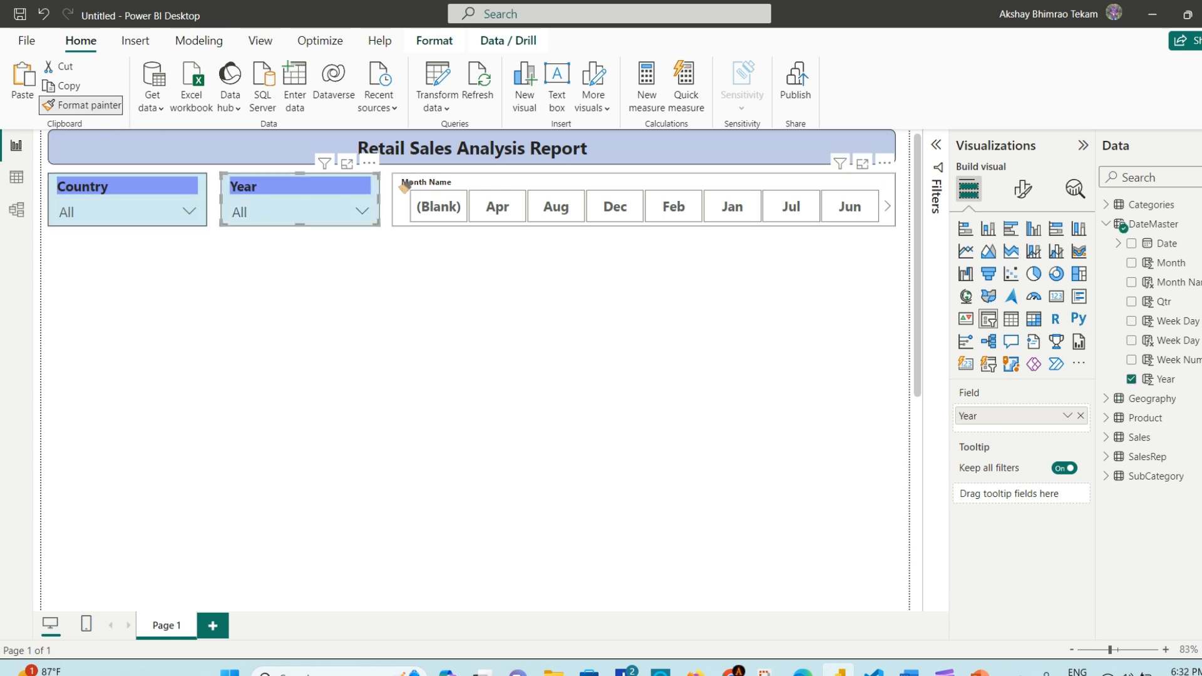
left_click(404, 188)
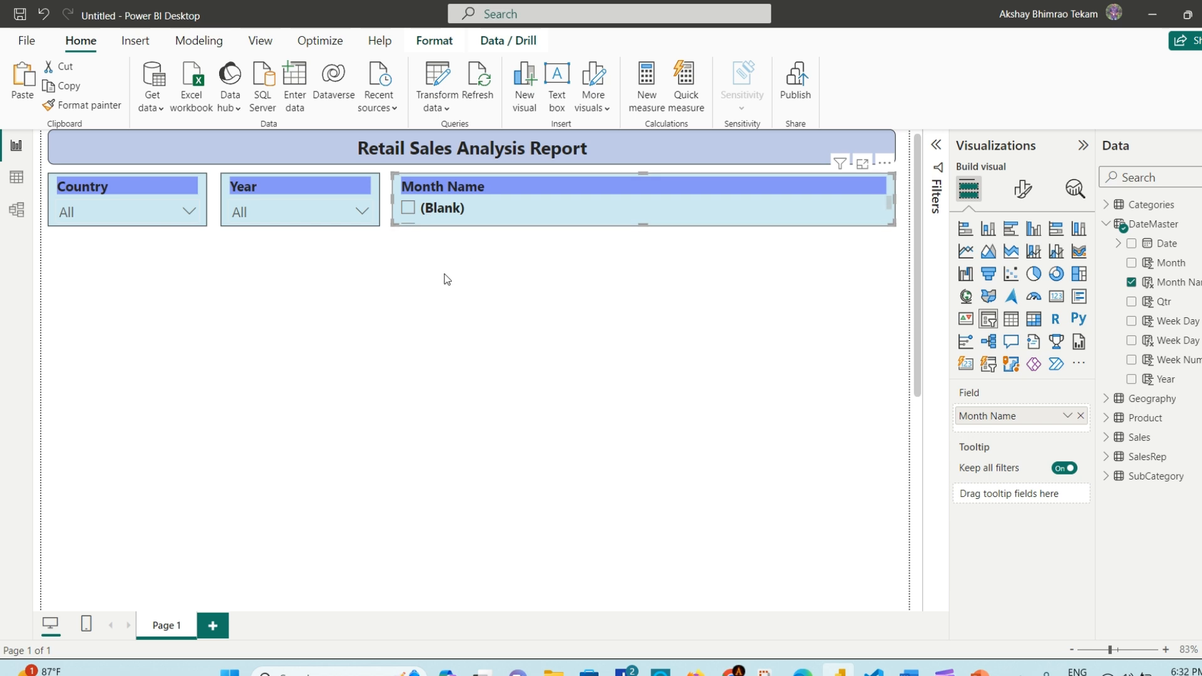
left_click(490, 183)
scroll(485, 199, "down", 3)
scroll(490, 209, "up", 4)
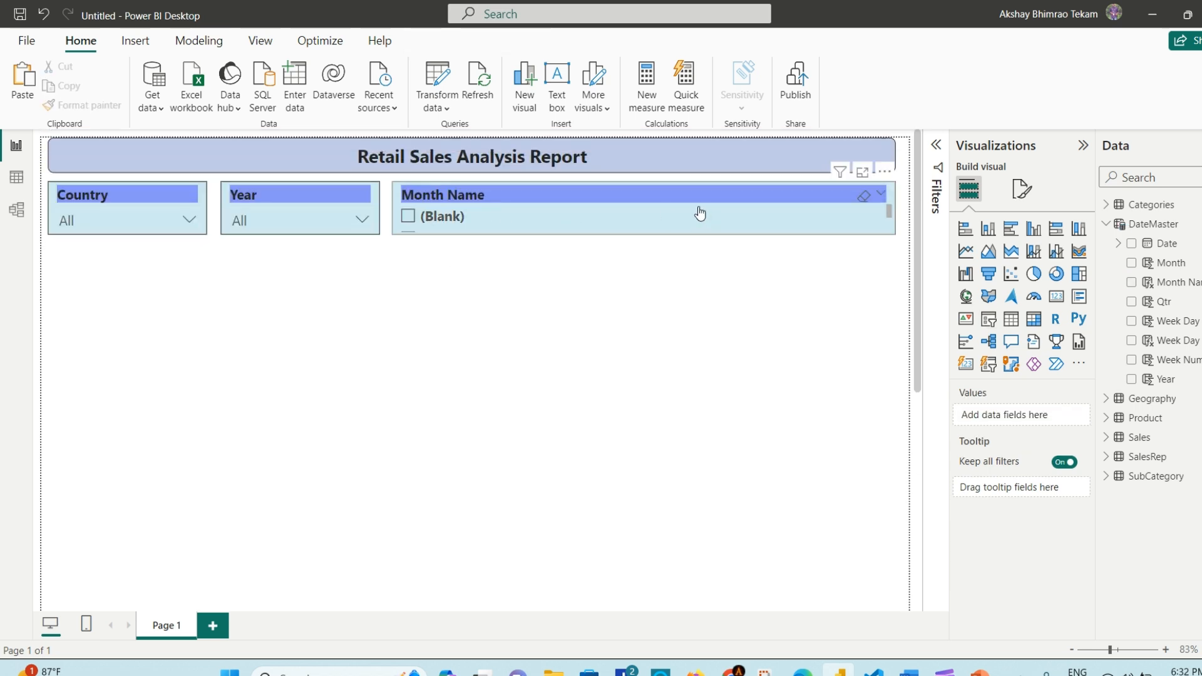
Step: Change the Month Name slicer's style to Tile in its slicer settings
left_click(887, 232)
left_click(1022, 190)
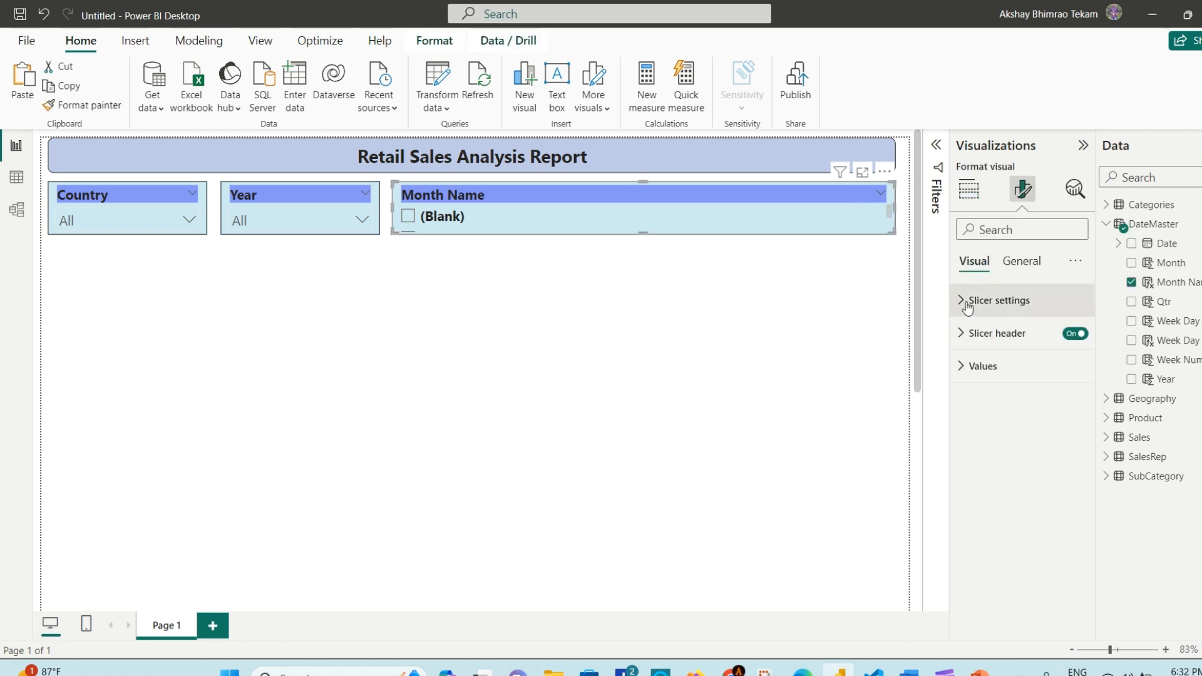
left_click(967, 301)
left_click(1071, 382)
left_click(1047, 440)
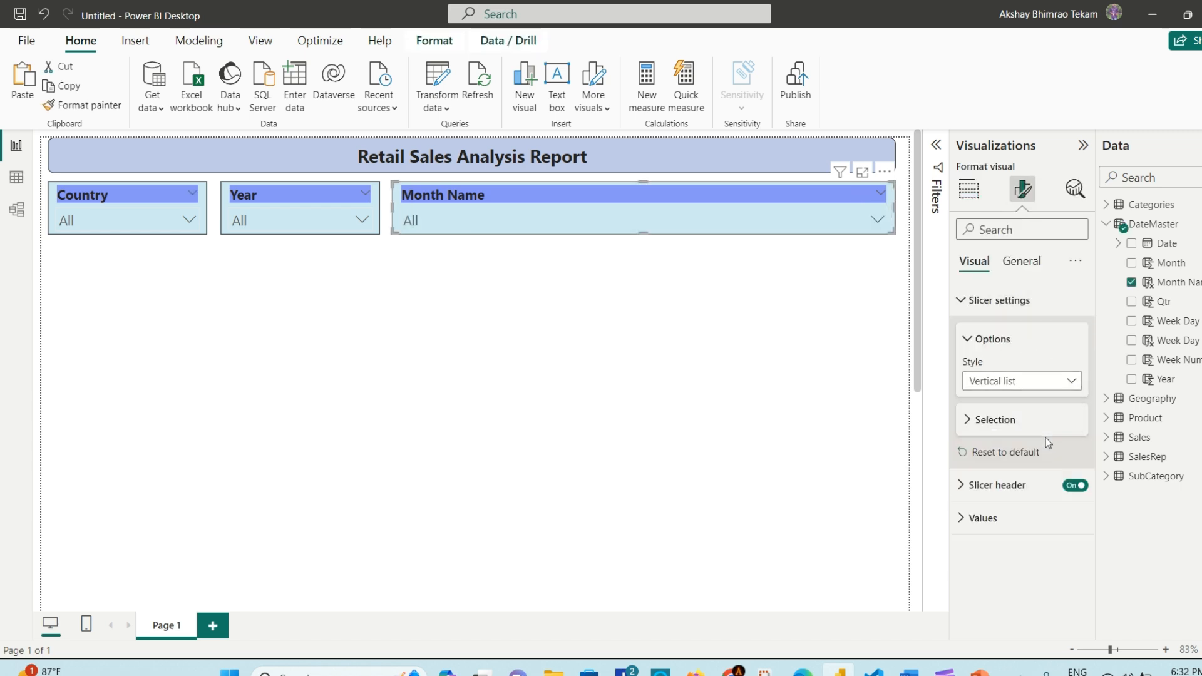
left_click(1068, 384)
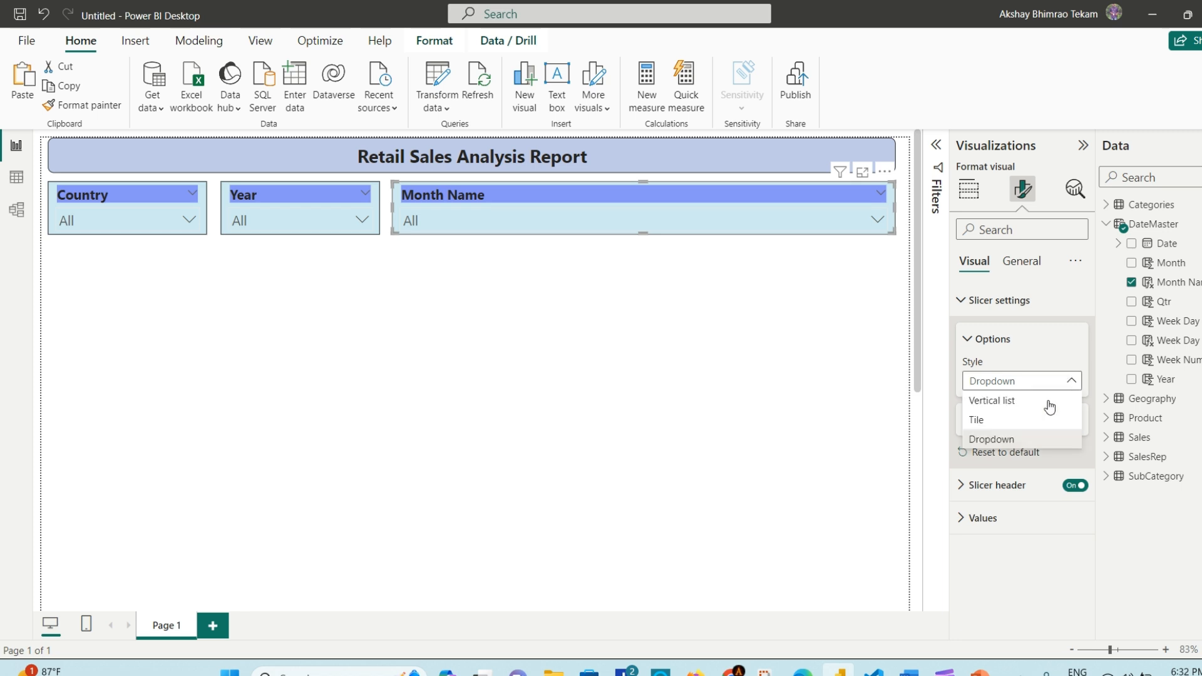
left_click(1025, 421)
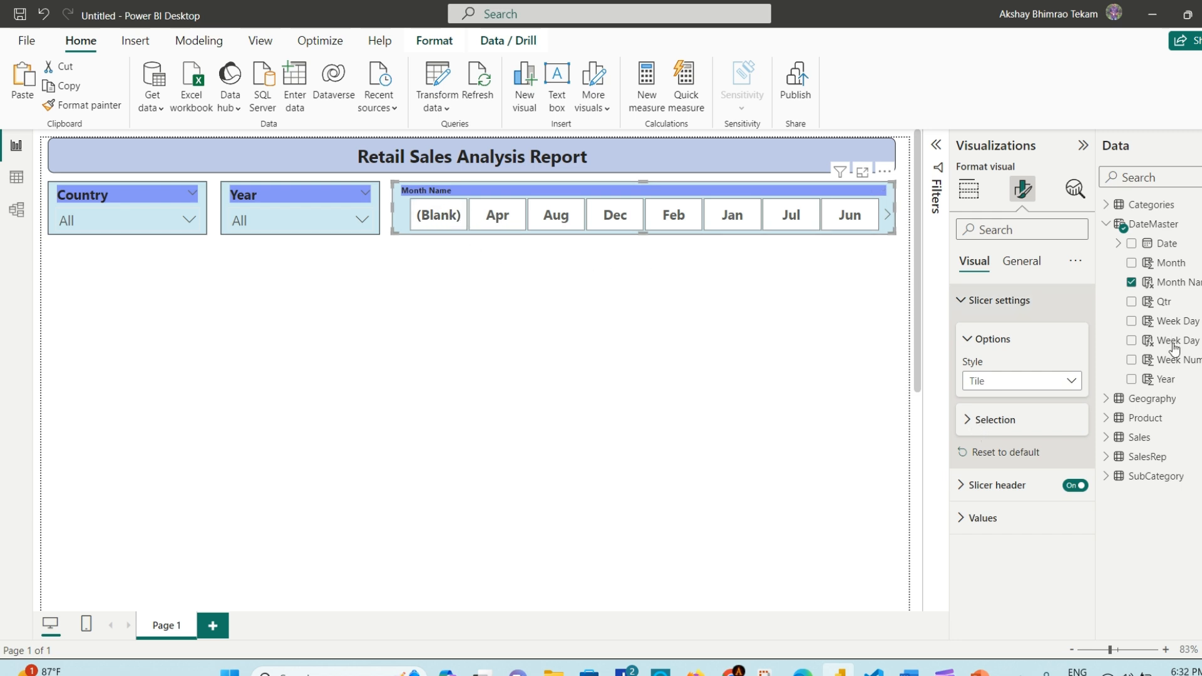
Step: Examine the Month Name slicer's selection, values and slicer header formatting options
left_click(971, 420)
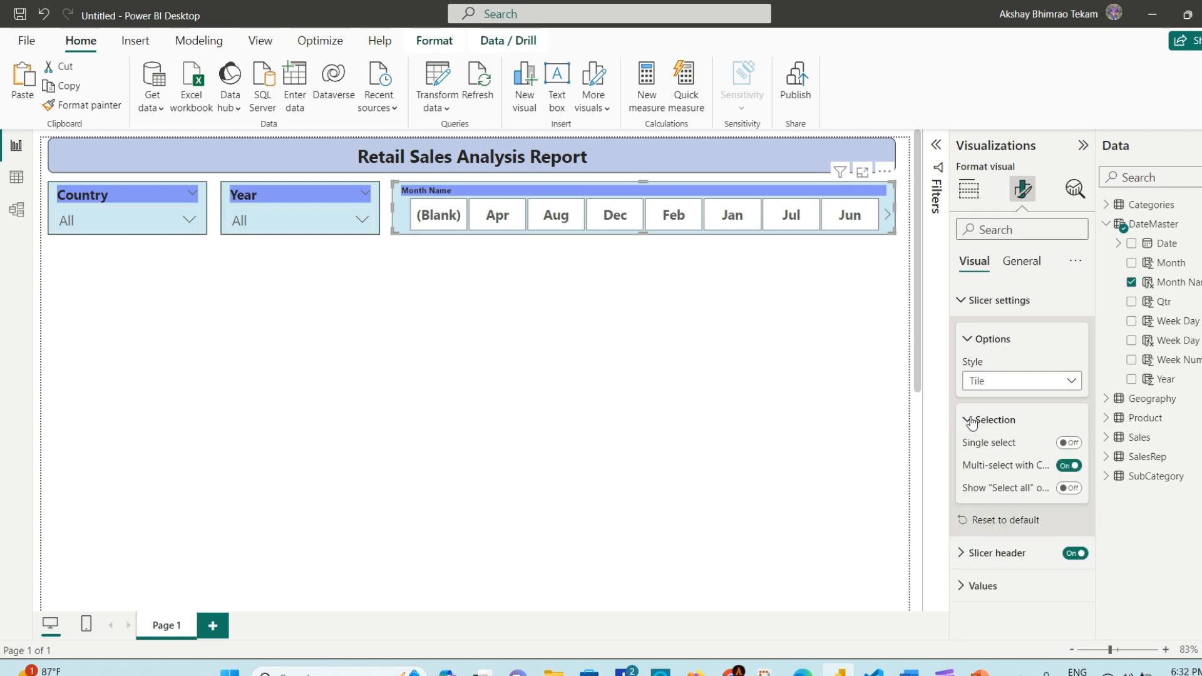
left_click(972, 421)
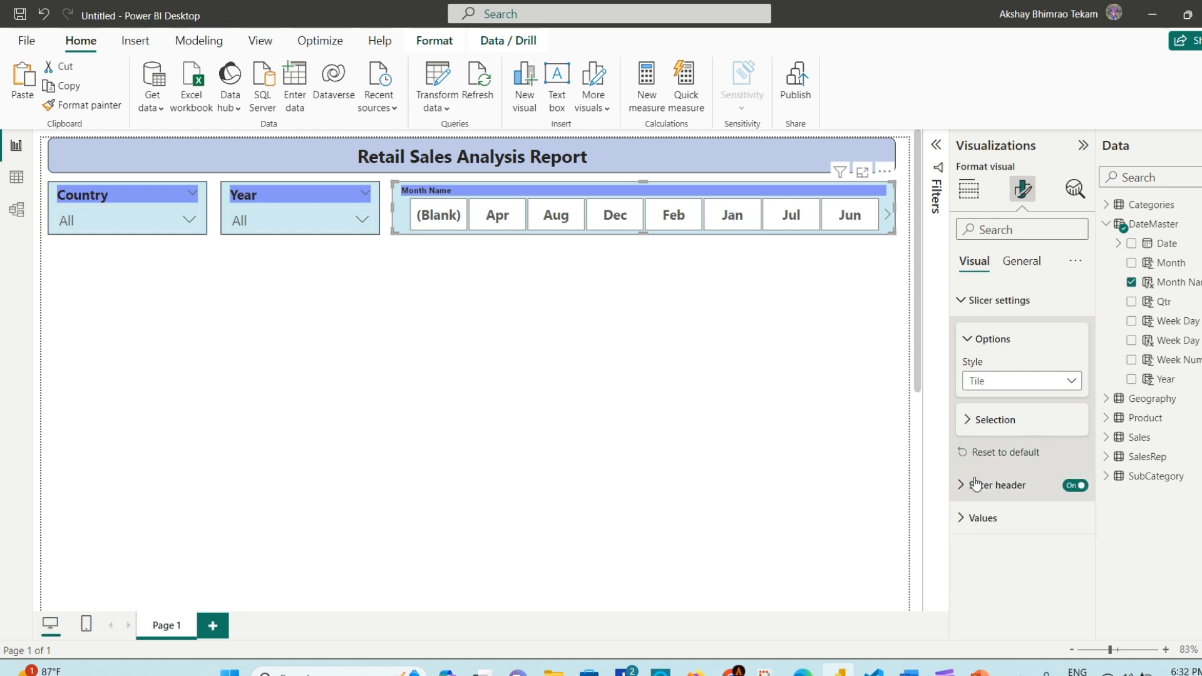
left_click(958, 519)
scroll(1030, 498, "down", 3)
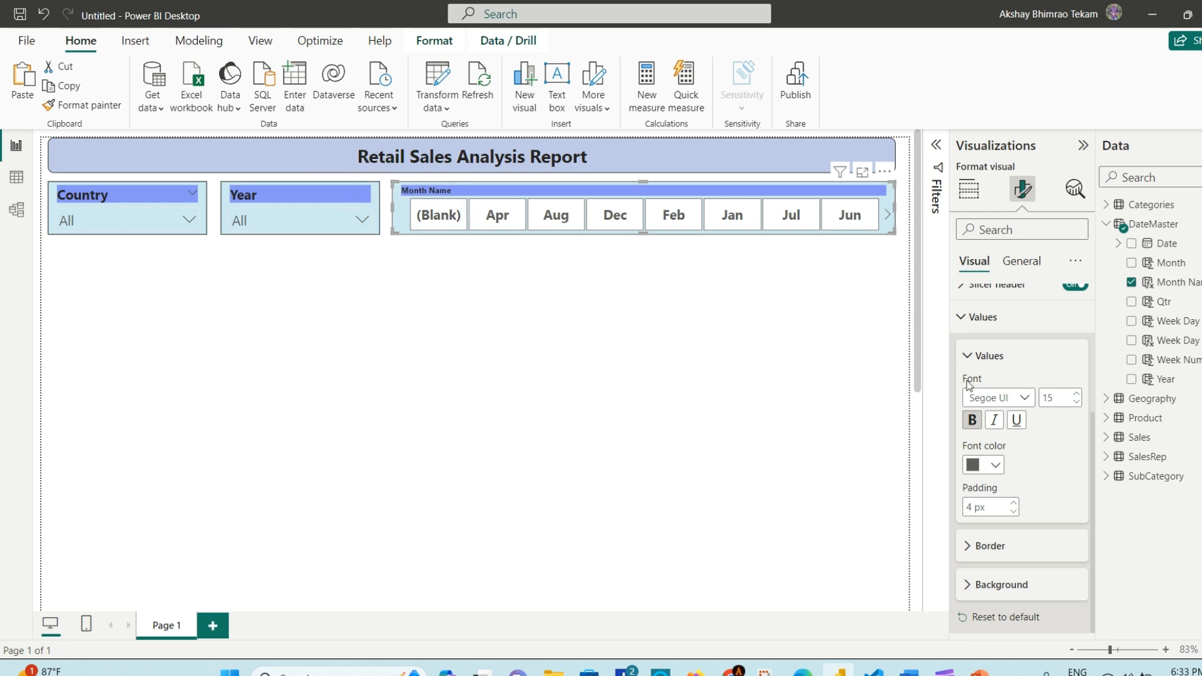
left_click(963, 317)
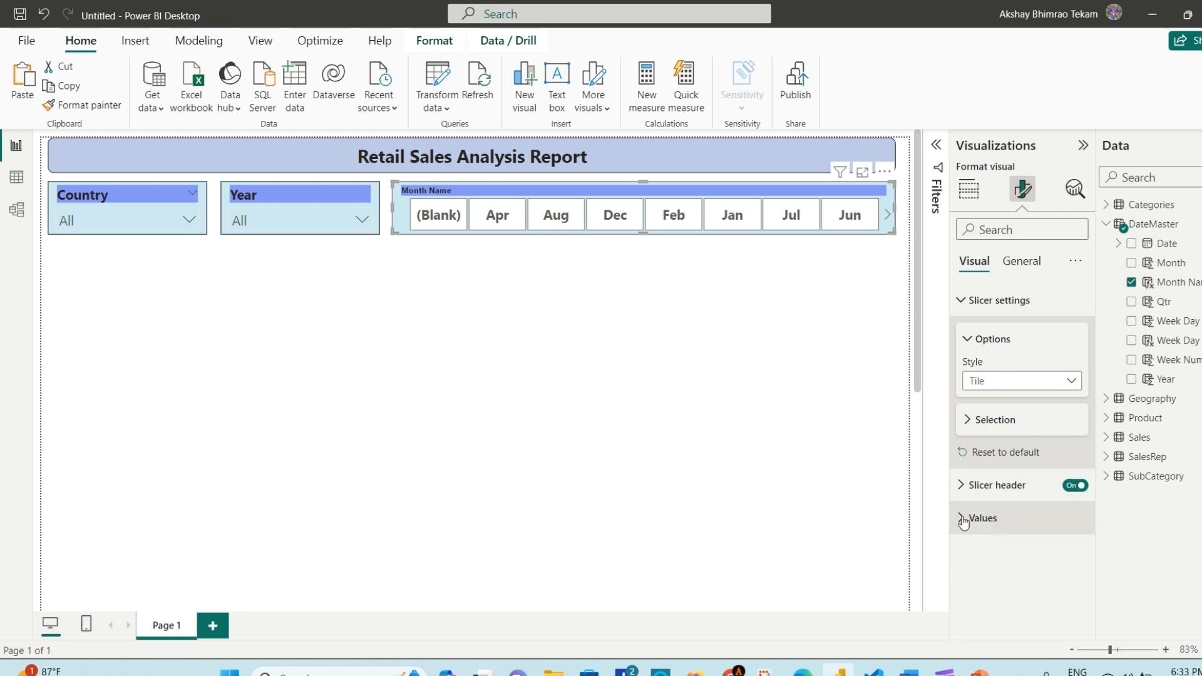
left_click(965, 493)
scroll(1072, 483, "down", 3)
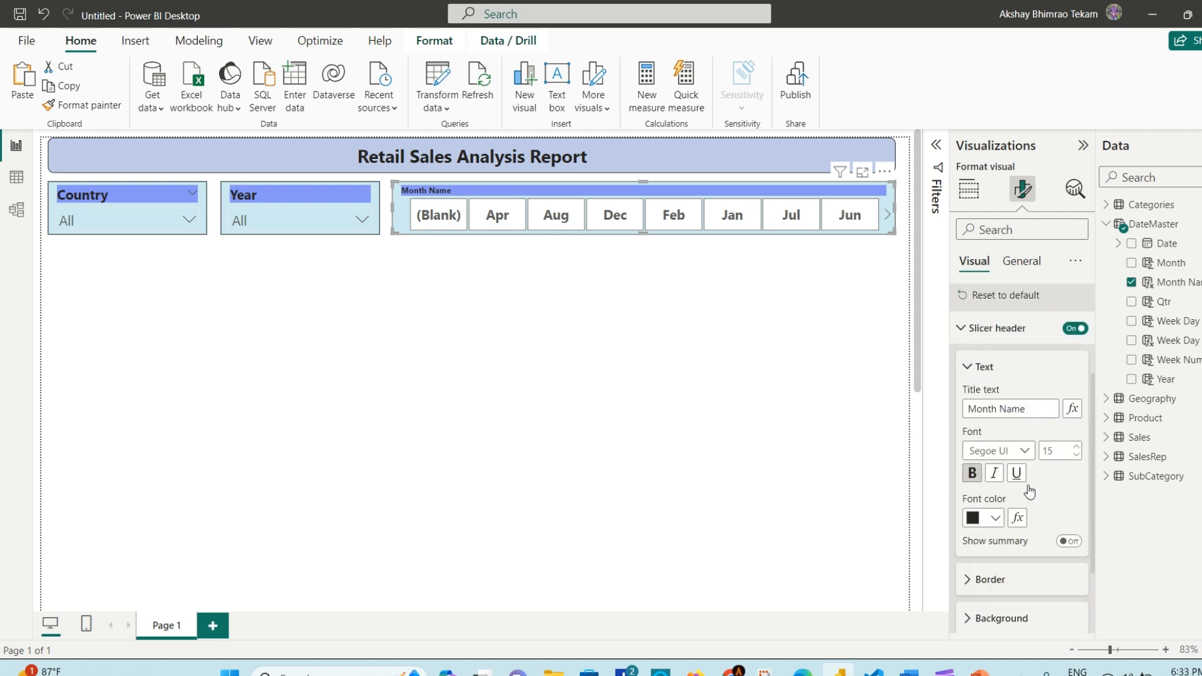
scroll(1072, 480, "down", 2)
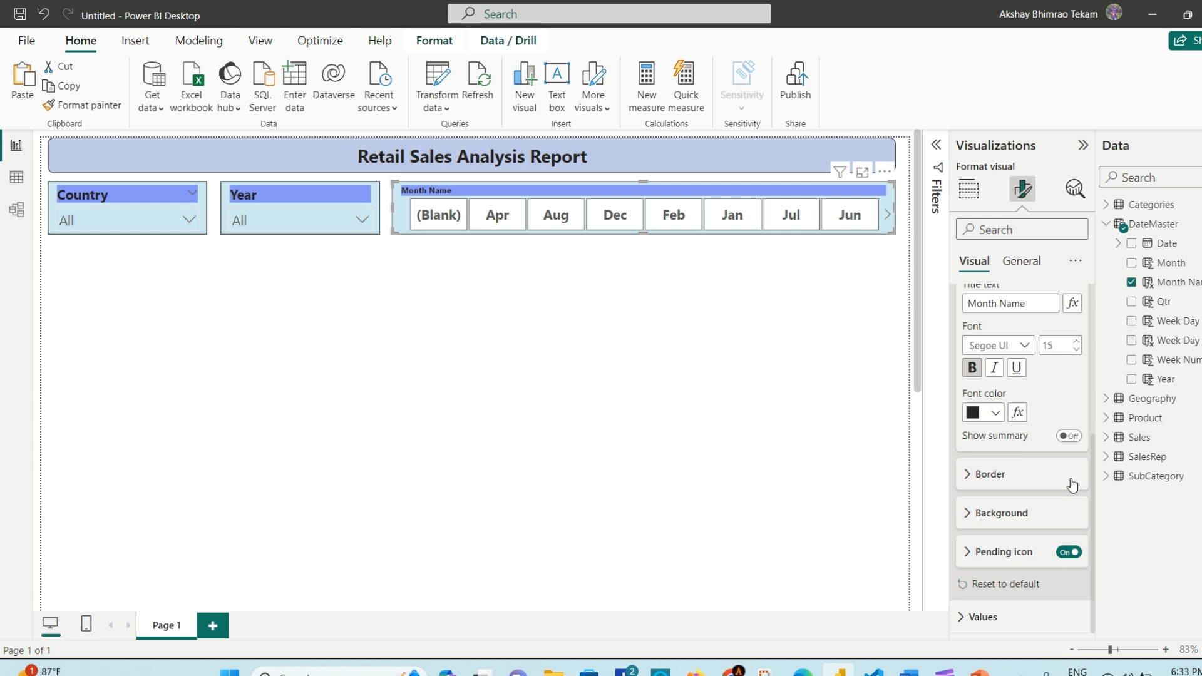
scroll(1065, 476, "up", 5)
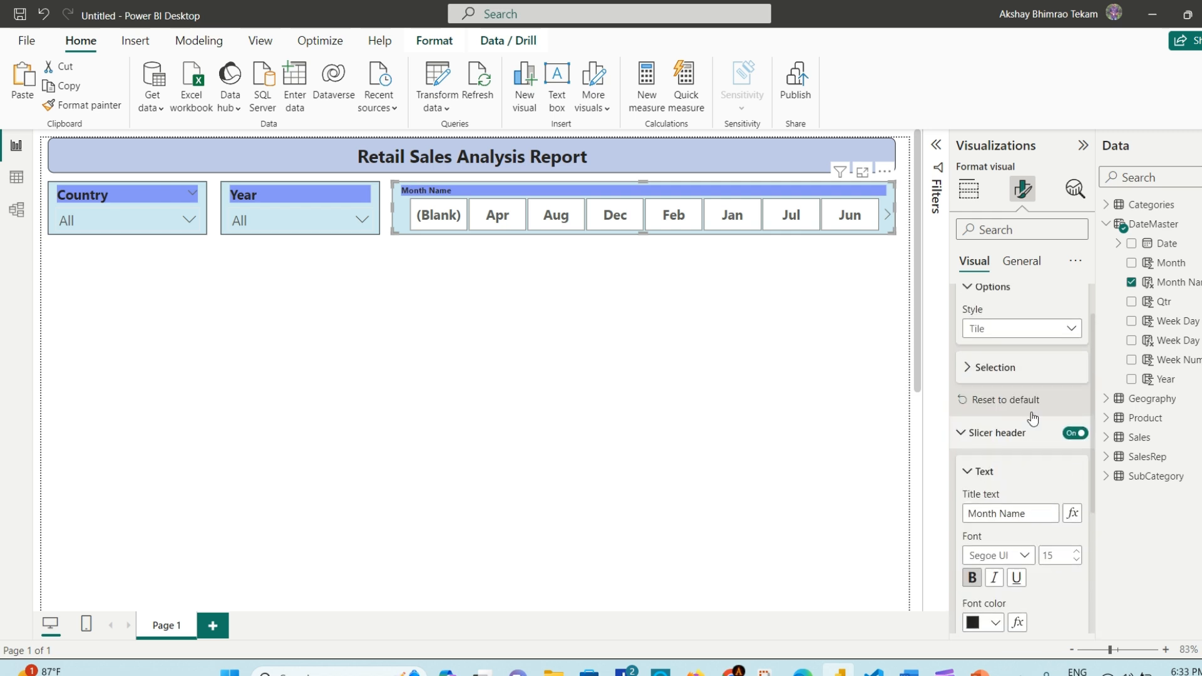
Step: Turn off the Responsive option in the Month Name slicer's advanced properties
left_click(1039, 262)
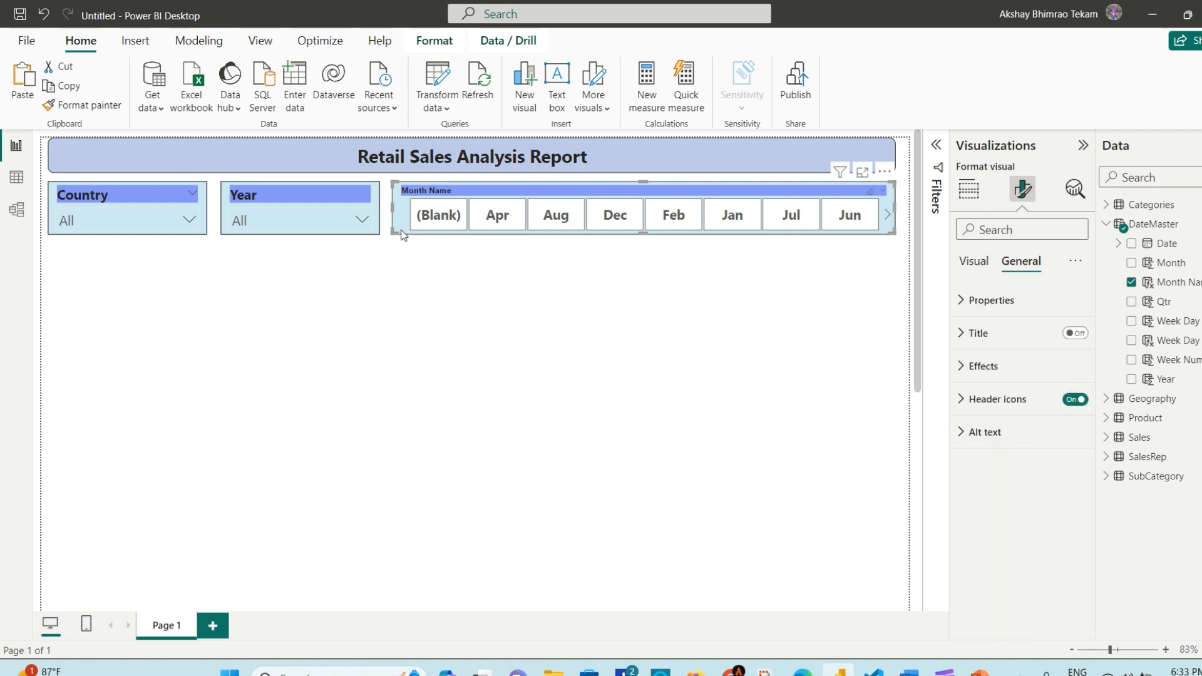
left_click(963, 368)
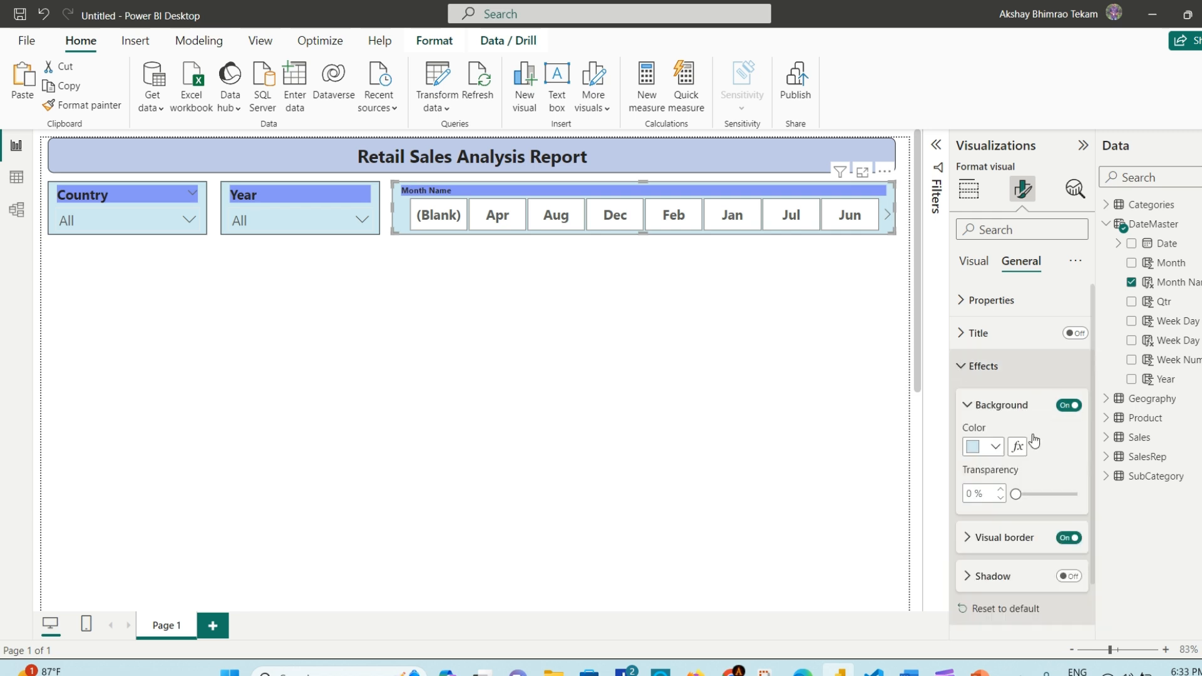
scroll(1055, 450, "down", 2)
scroll(1055, 450, "up", 2)
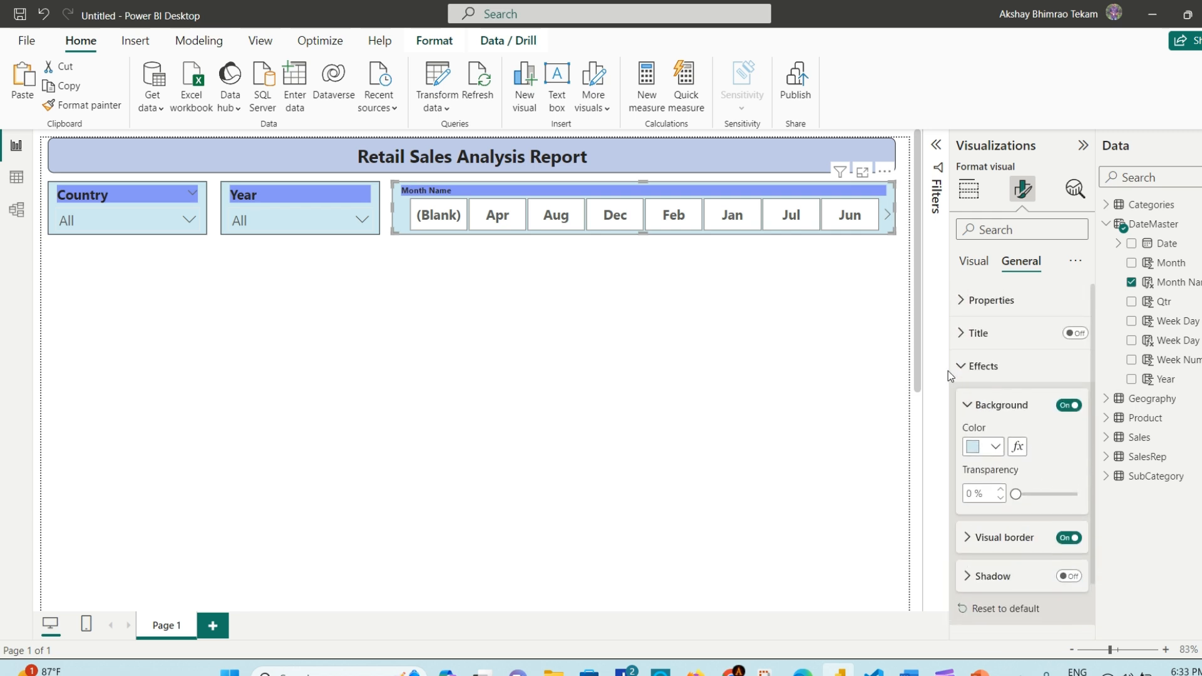
left_click(967, 303)
scroll(1027, 585, "down", 1)
left_click(1015, 510)
scroll(1047, 498, "down", 2)
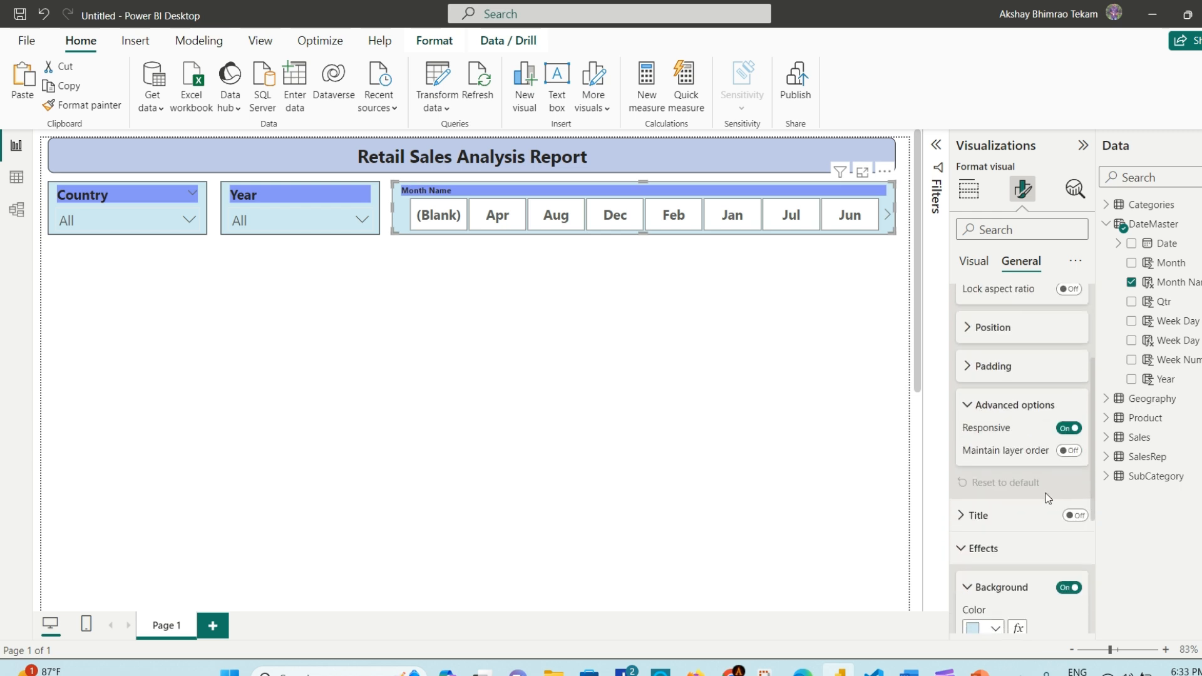
left_click(1071, 429)
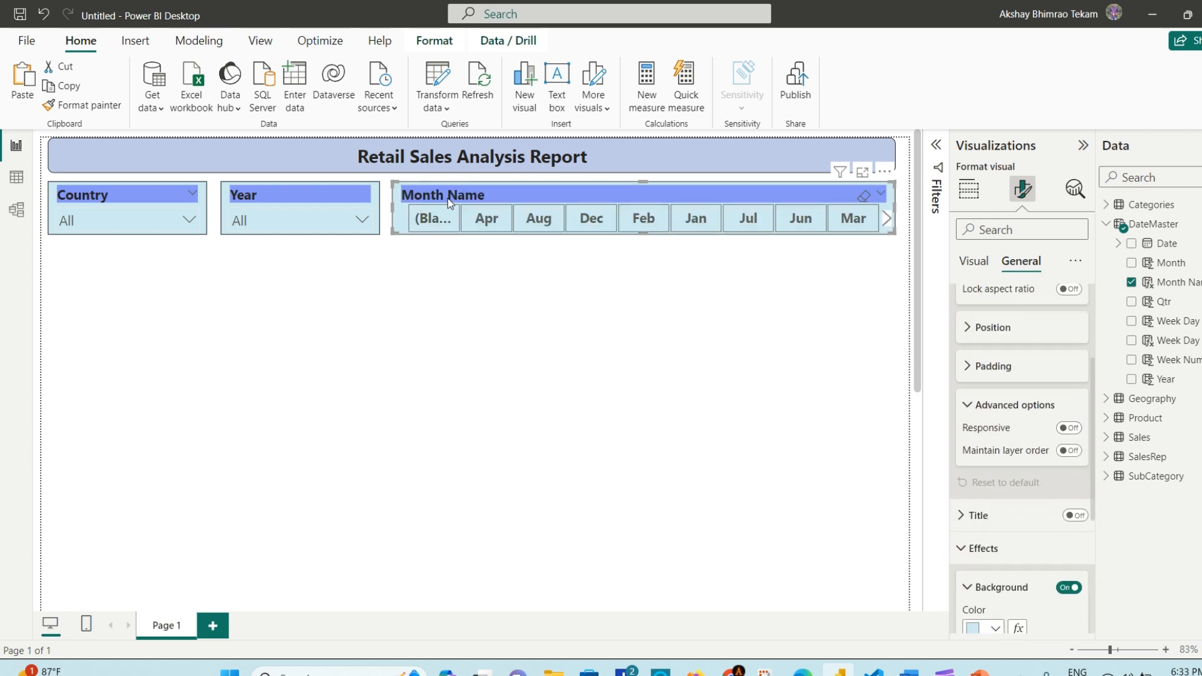
scroll(987, 313, "up", 2)
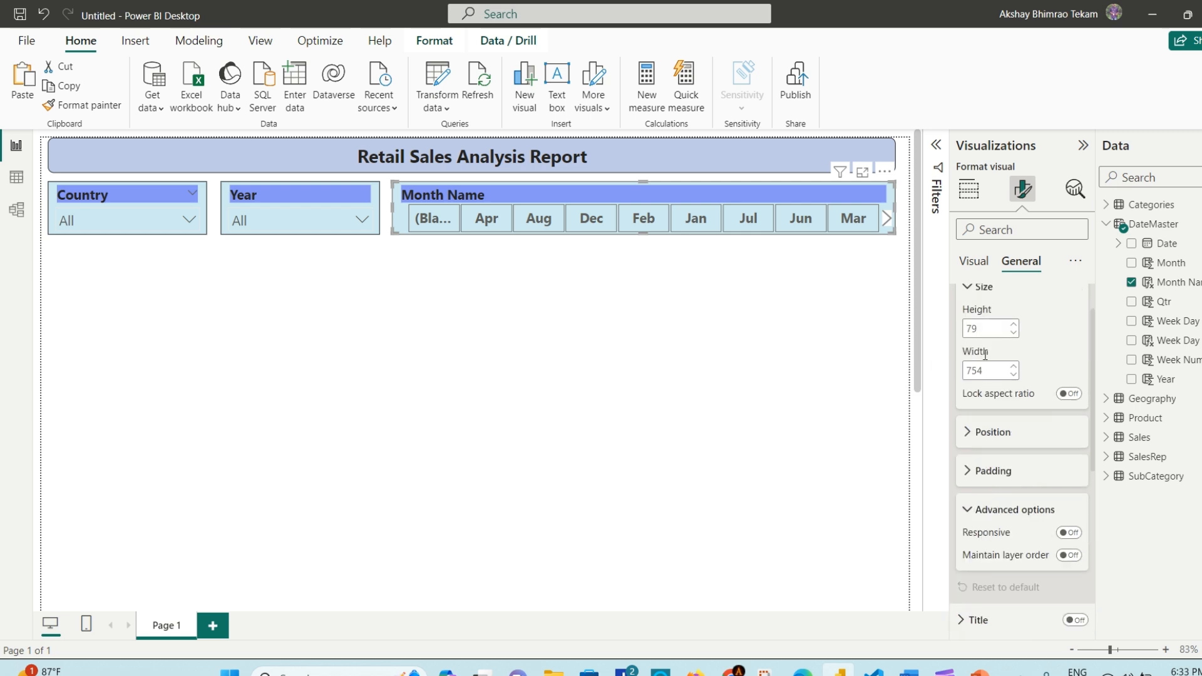
Step: Set the Month Name slicer header's font size to 13 and deselect the slicer
left_click(974, 261)
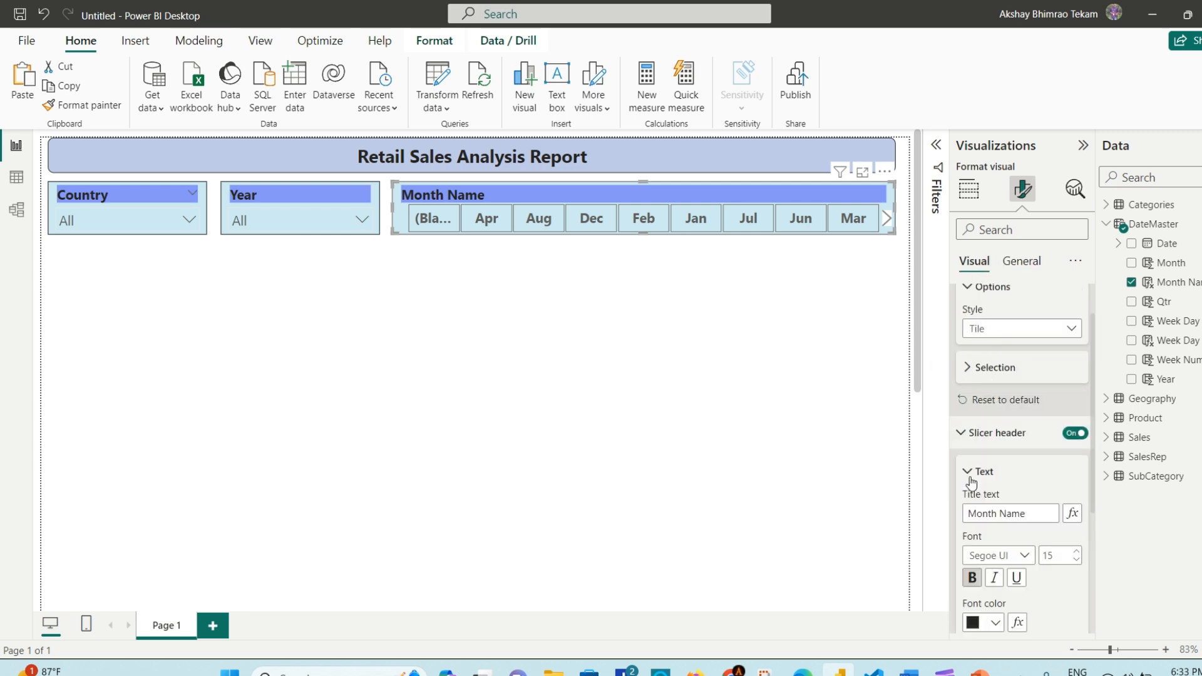
scroll(990, 483, "down", 2)
left_click(1076, 510)
left_click(1076, 510)
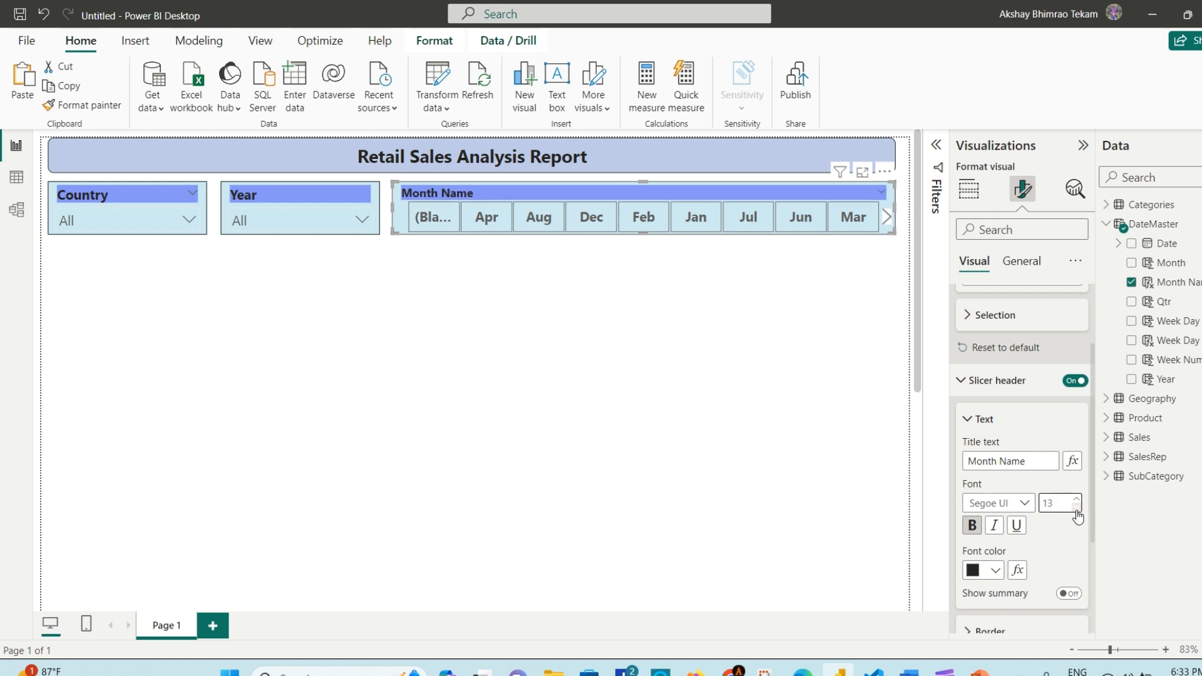
left_click(607, 284)
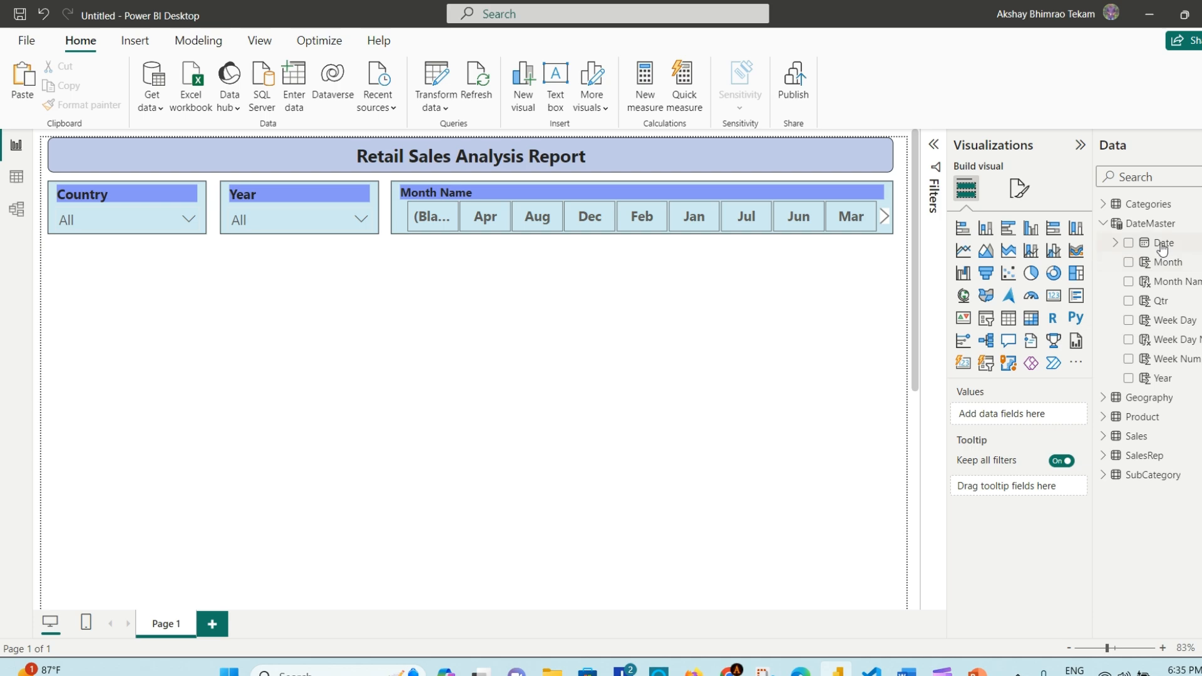
Step: Add a new calculated column to the DateMaster table and name it Month Order
left_click(17, 181)
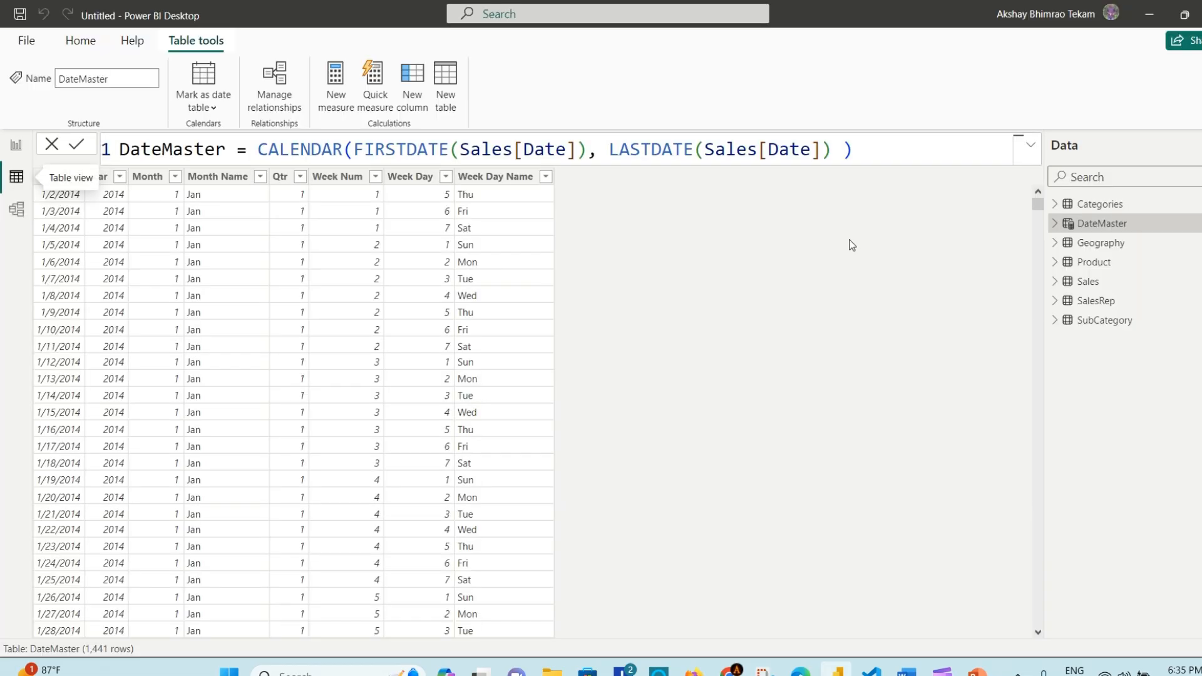
left_click(1057, 227)
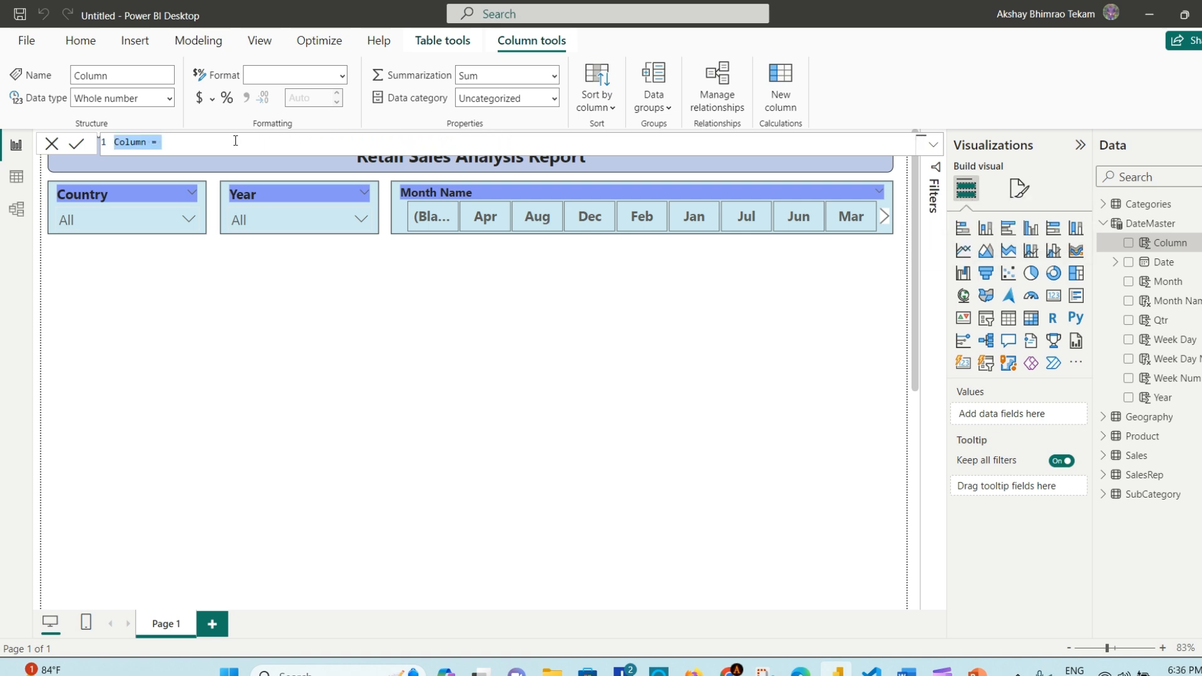
scroll(195, 143, "up", 4)
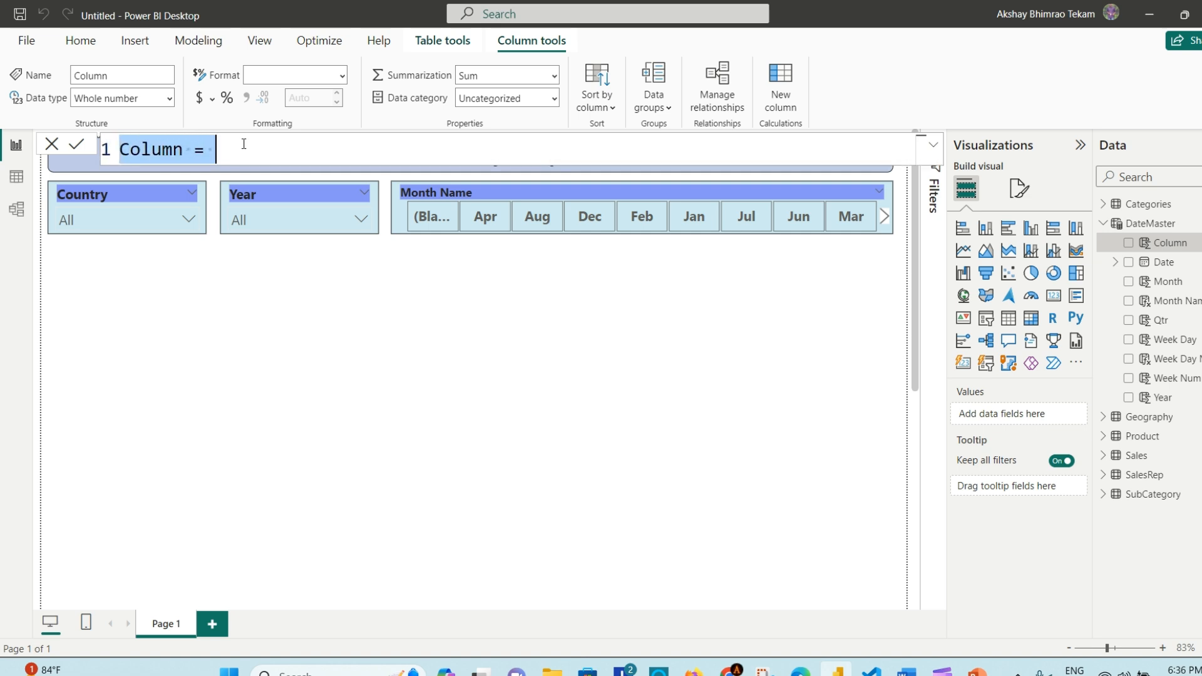
double_click(150, 147)
type("Month Order")
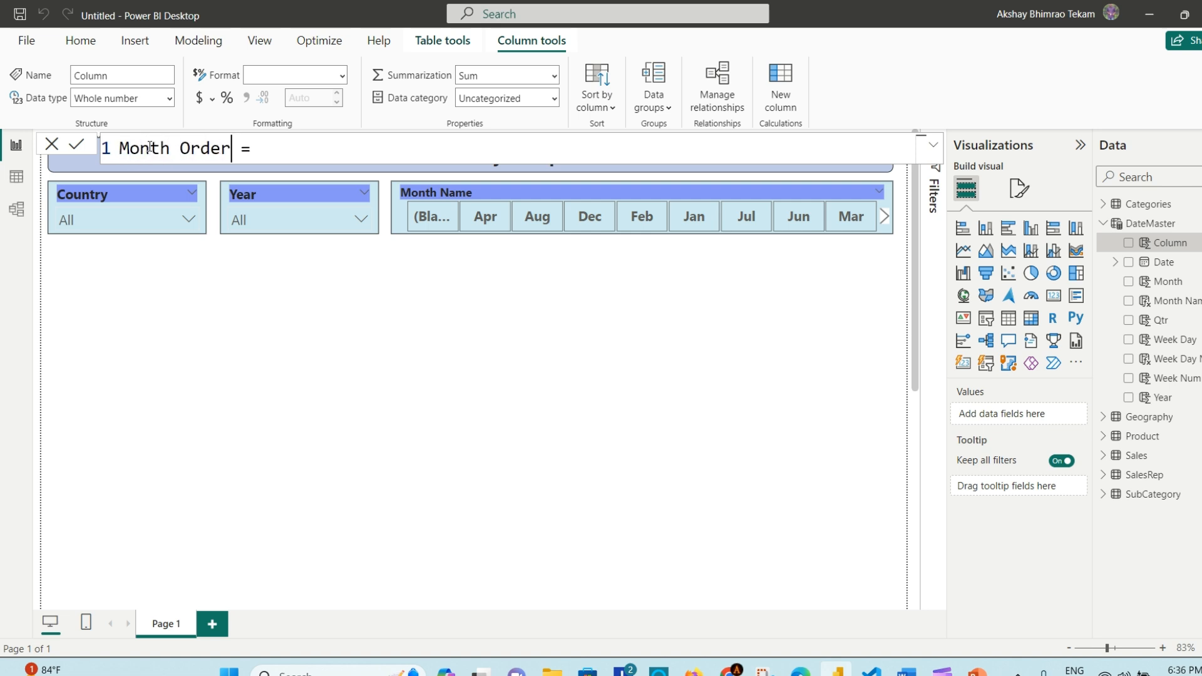
Step: Define the Month Order column as DateMaster[Date].[MonthNo] and commit the formula
key("Right")
key("Right")
type("DateM")
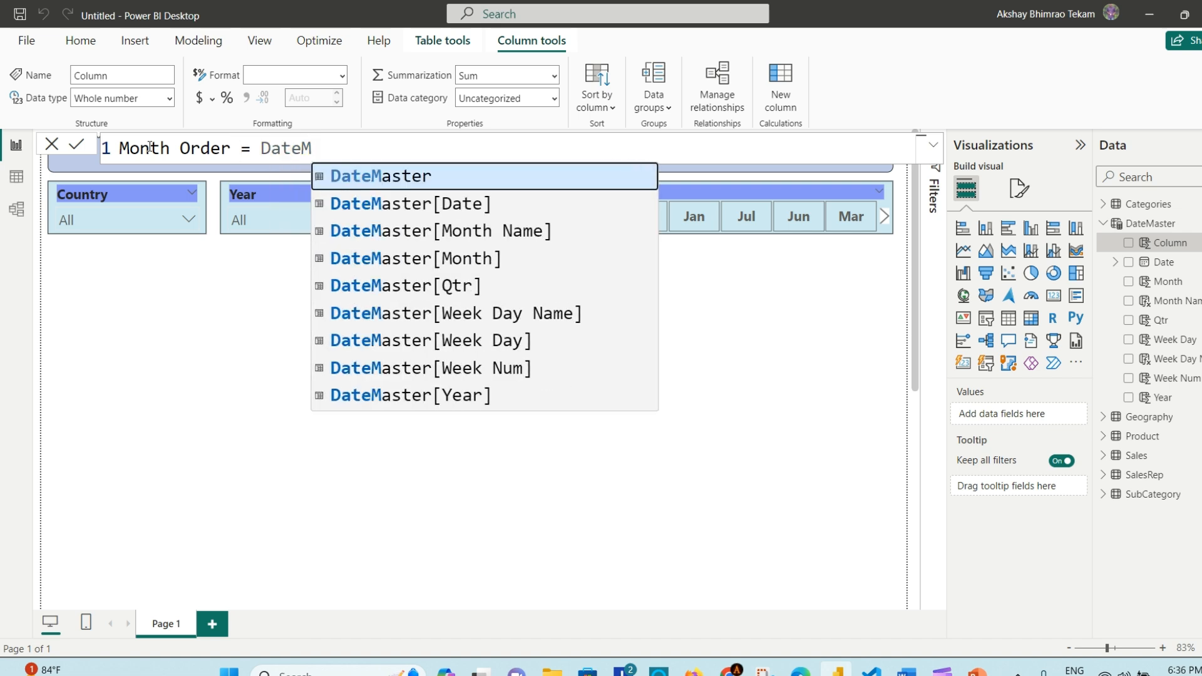
key("Down")
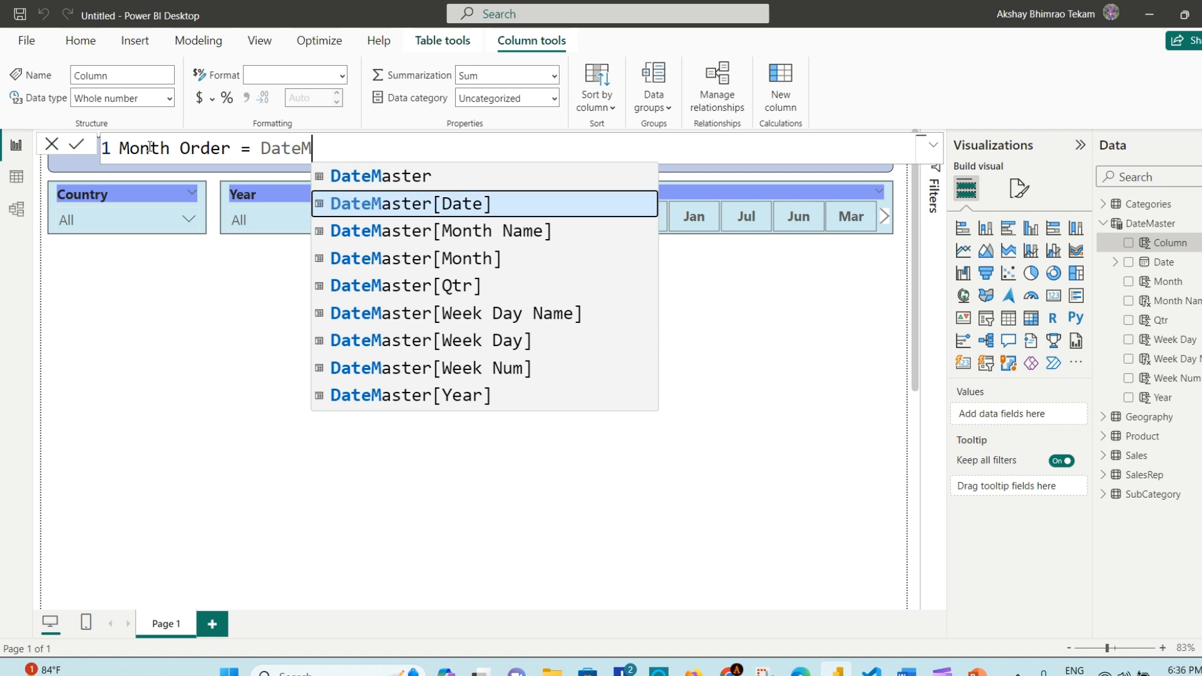
key("Tab")
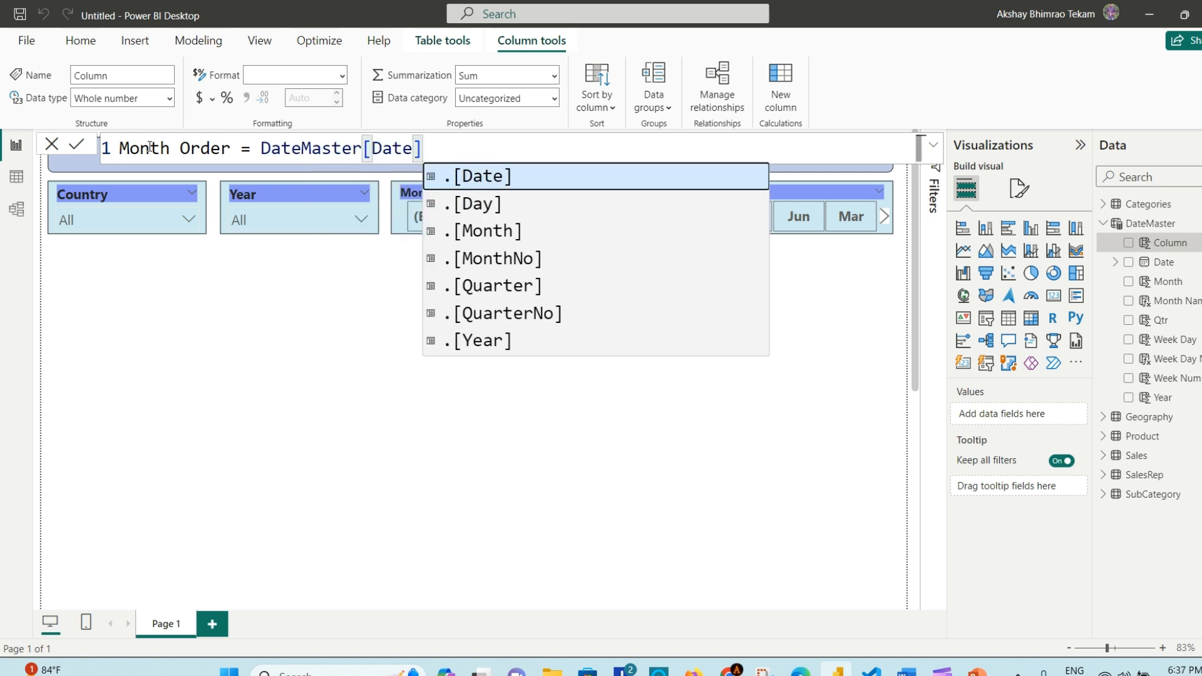
type(".")
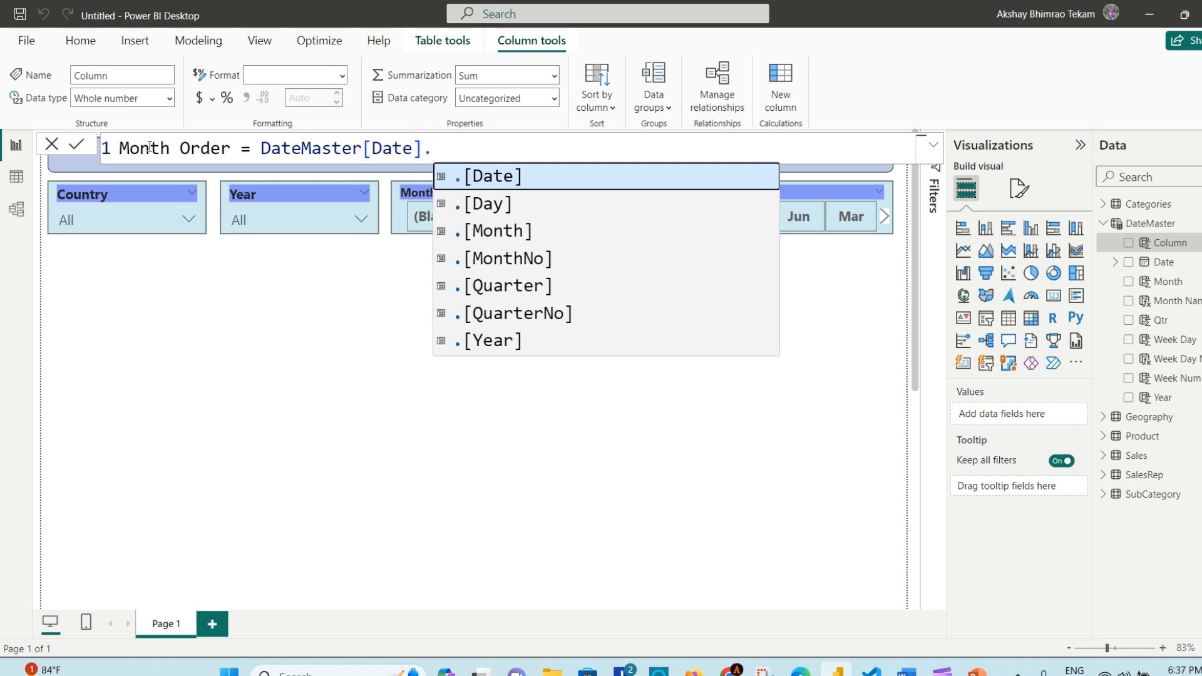
left_click(537, 261)
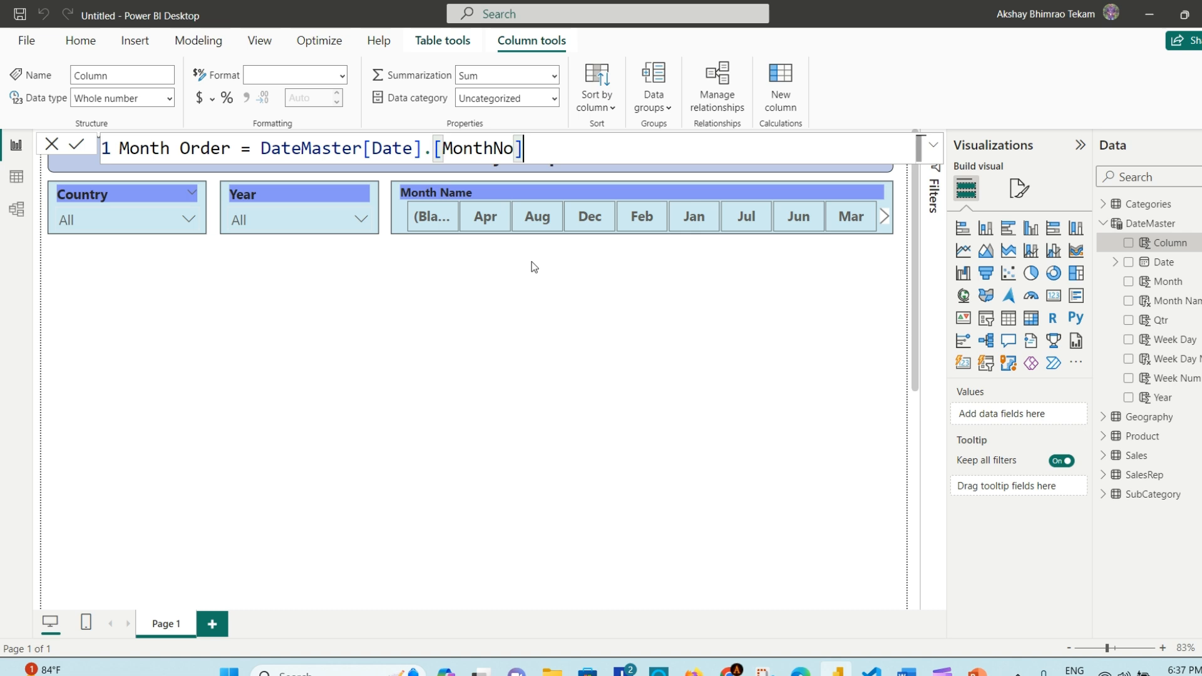
left_click(524, 149)
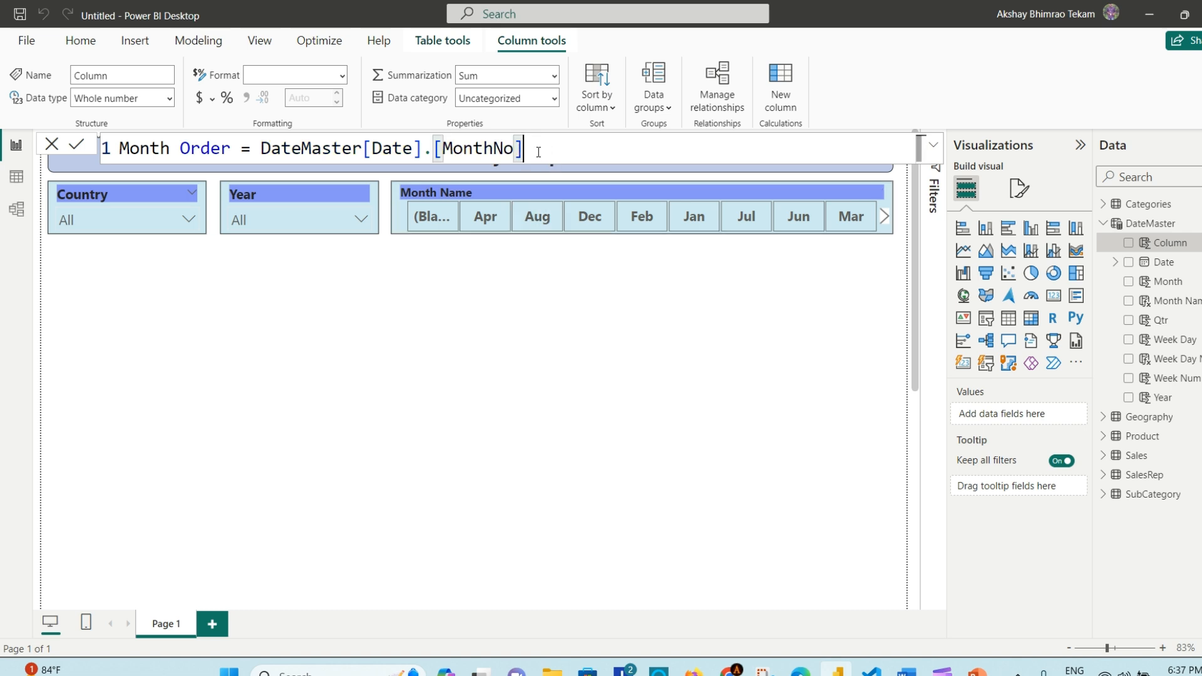
left_click(77, 147)
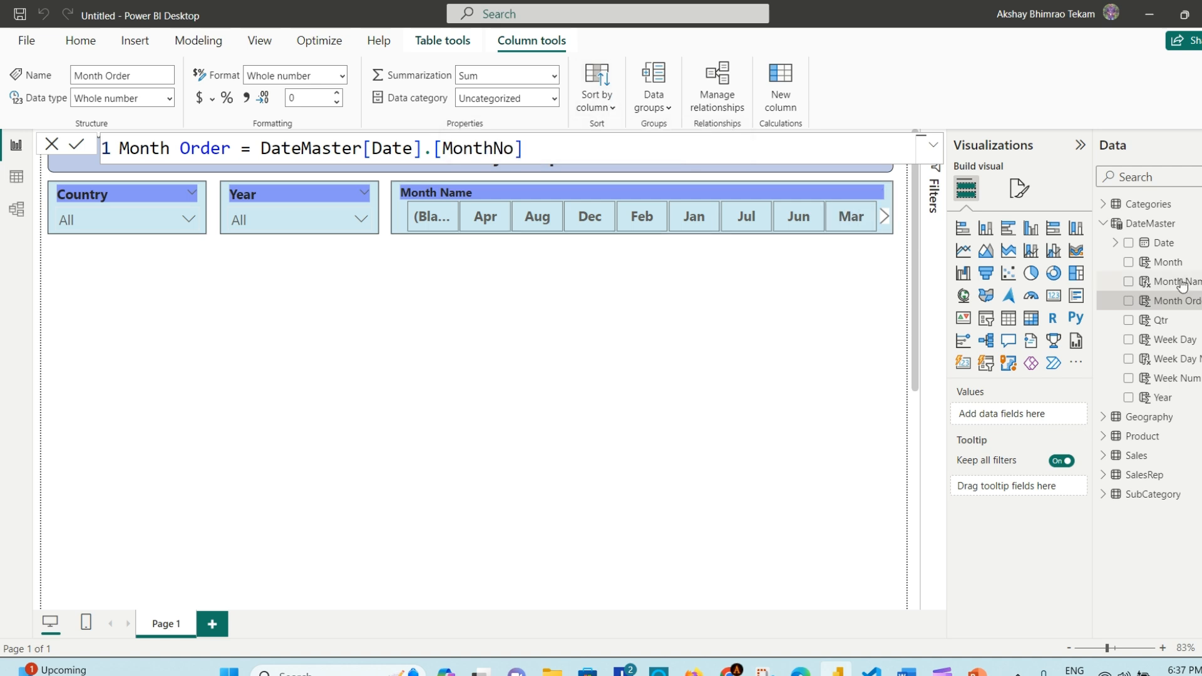
Step: Sort the DateMaster table's Month Name column by the Month Order column
left_click(1104, 282)
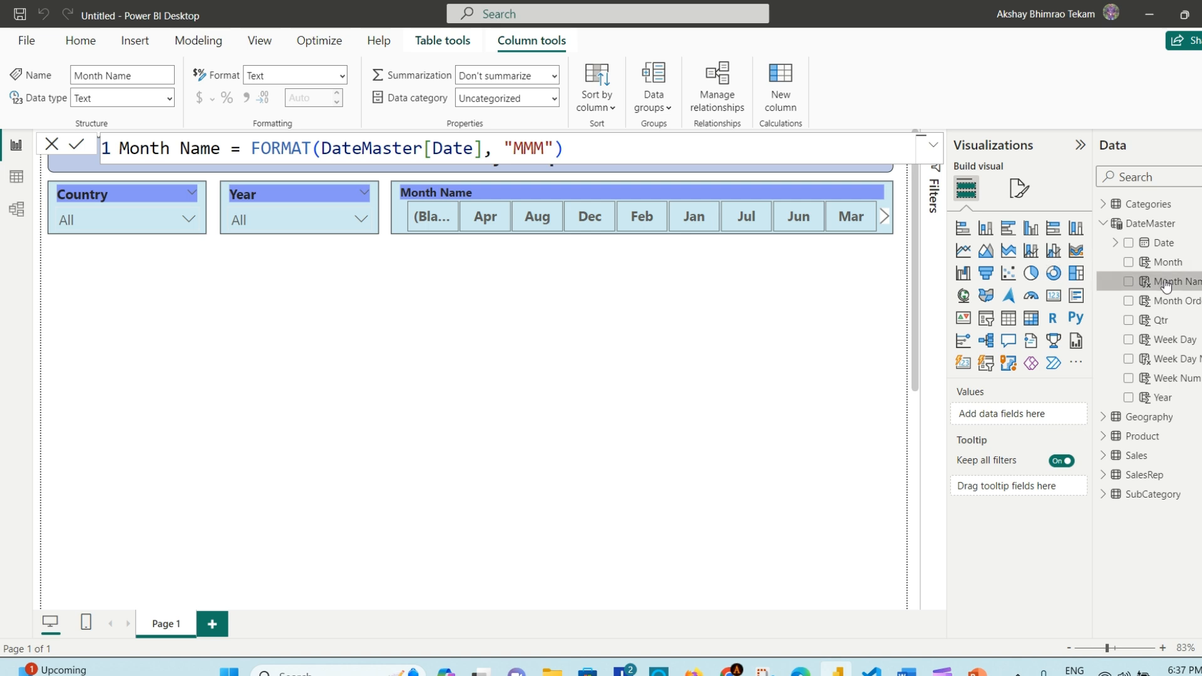
left_click(611, 108)
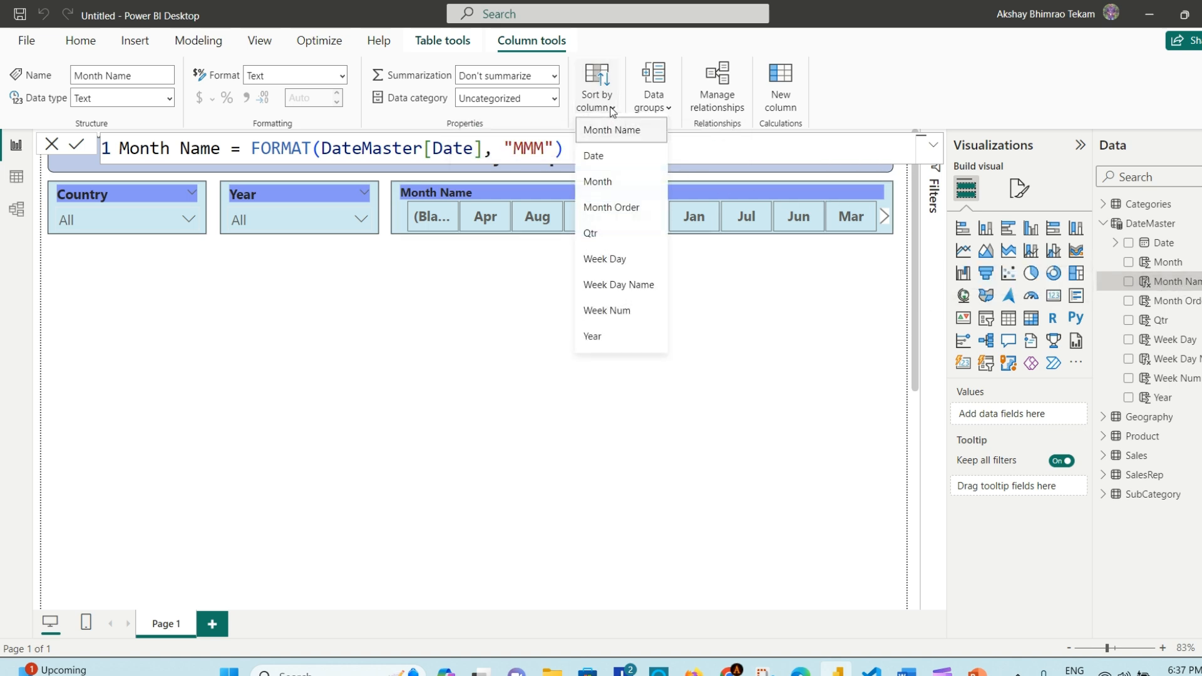
left_click(618, 214)
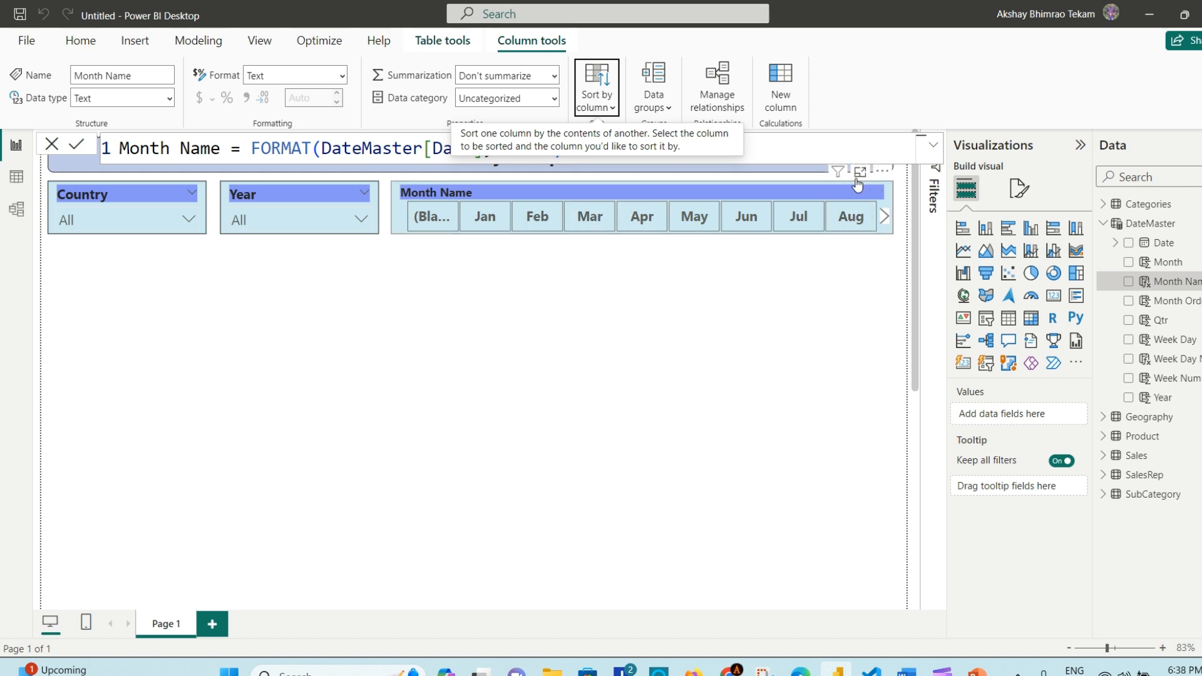
Step: Examine the sort axis options of the Month Name slicer and close them without changing the sort direction
left_click(884, 173)
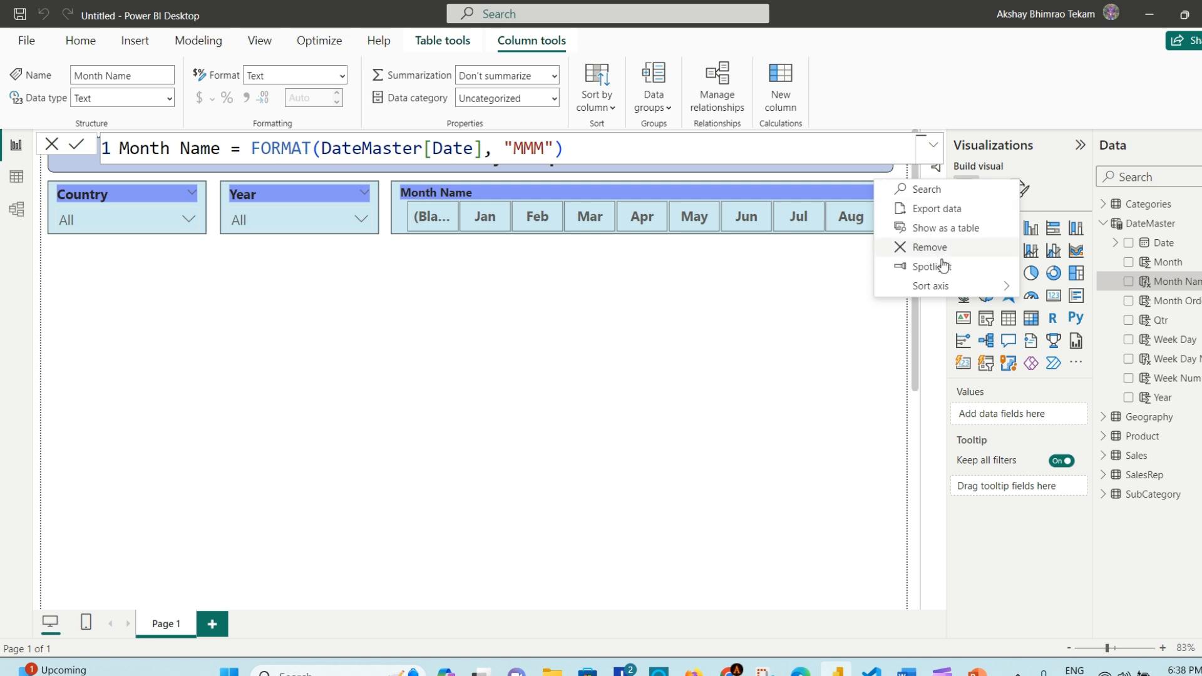
mouse_move(957, 287)
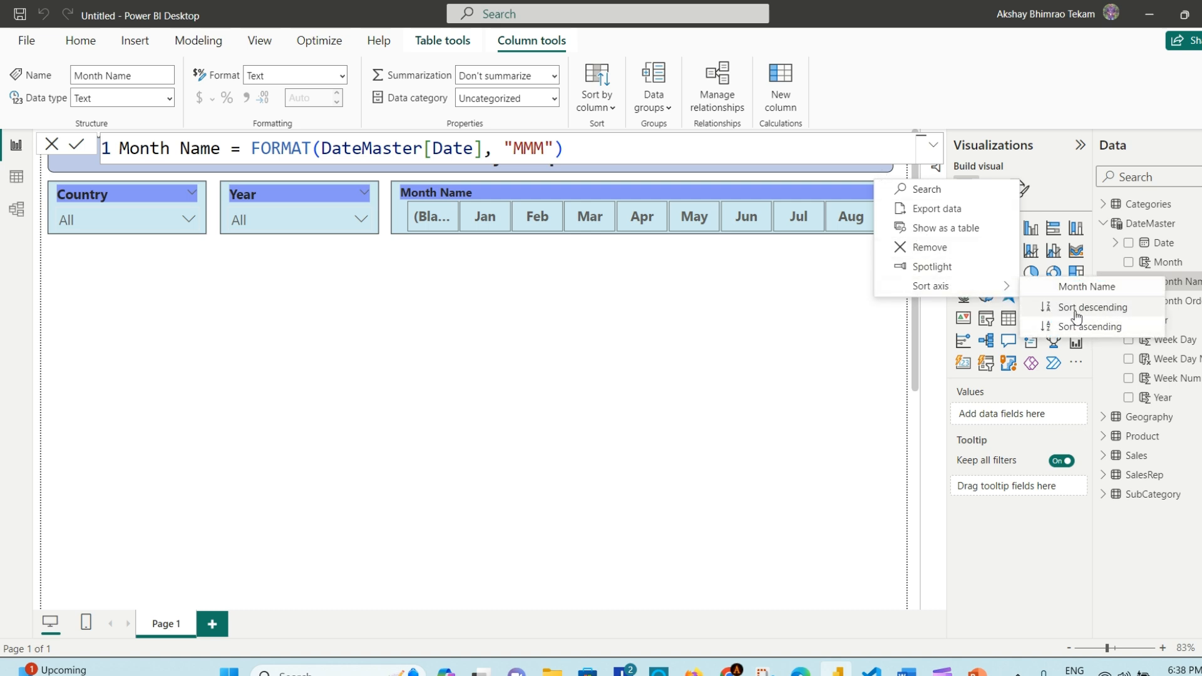
left_click(559, 260)
scroll(558, 257, "down", 1)
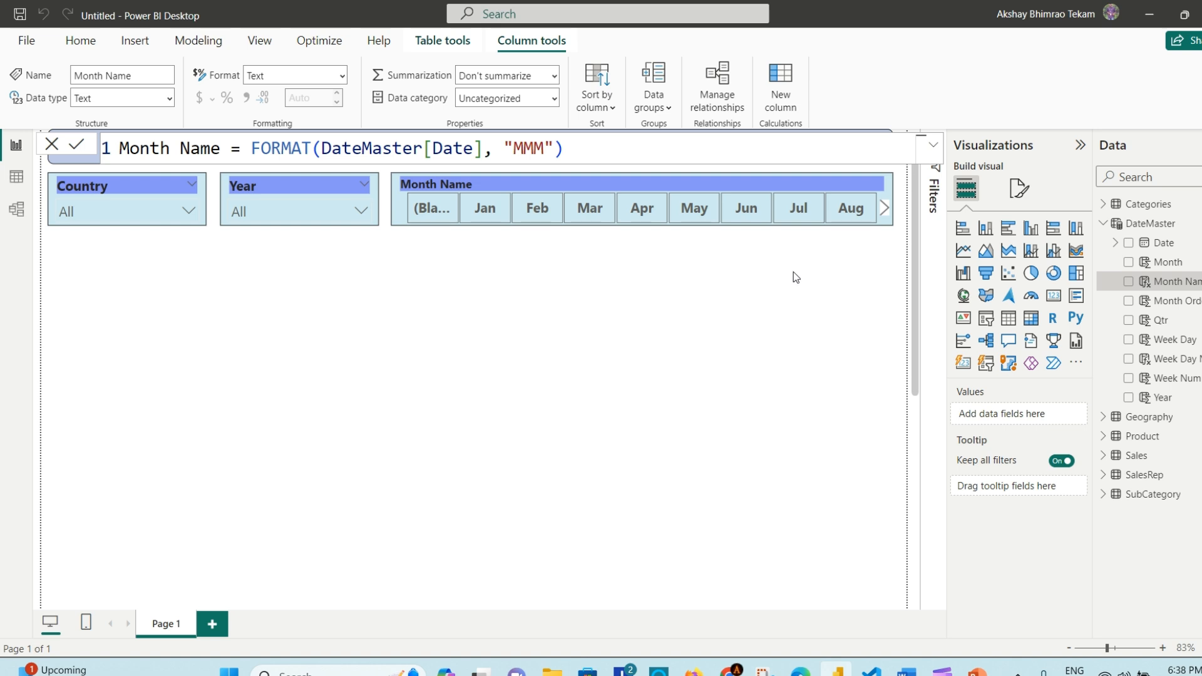
Step: Set the report page's canvas background to a custom medium grey colour
left_click(617, 300)
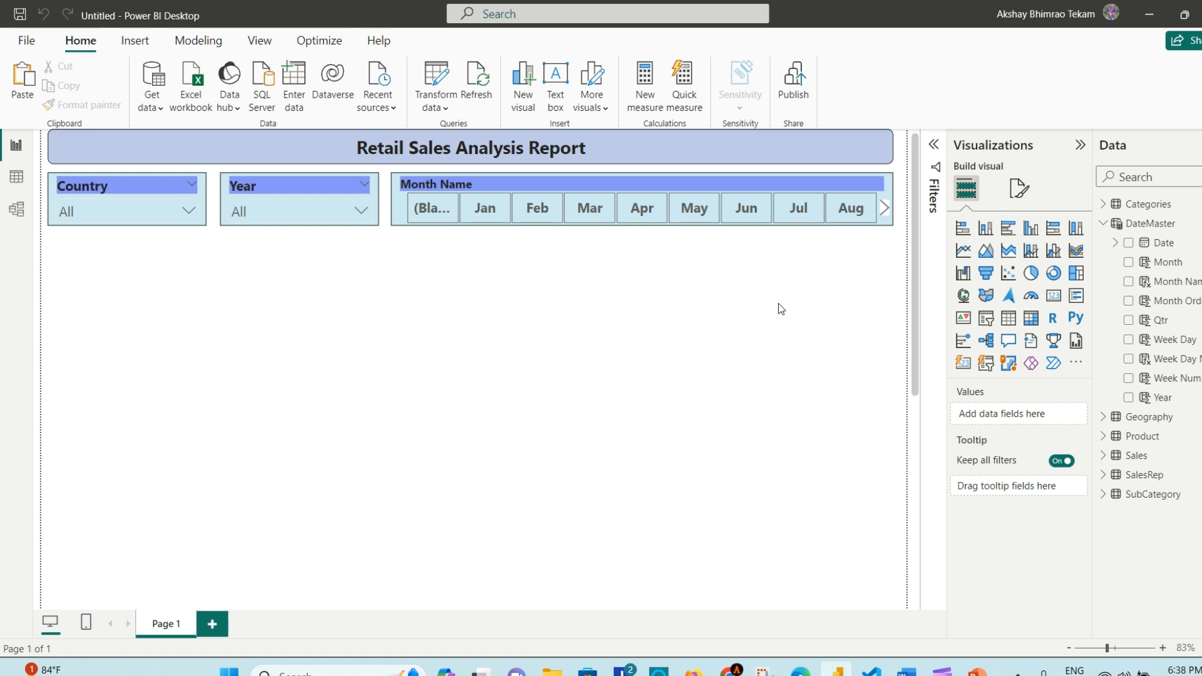
left_click(1018, 188)
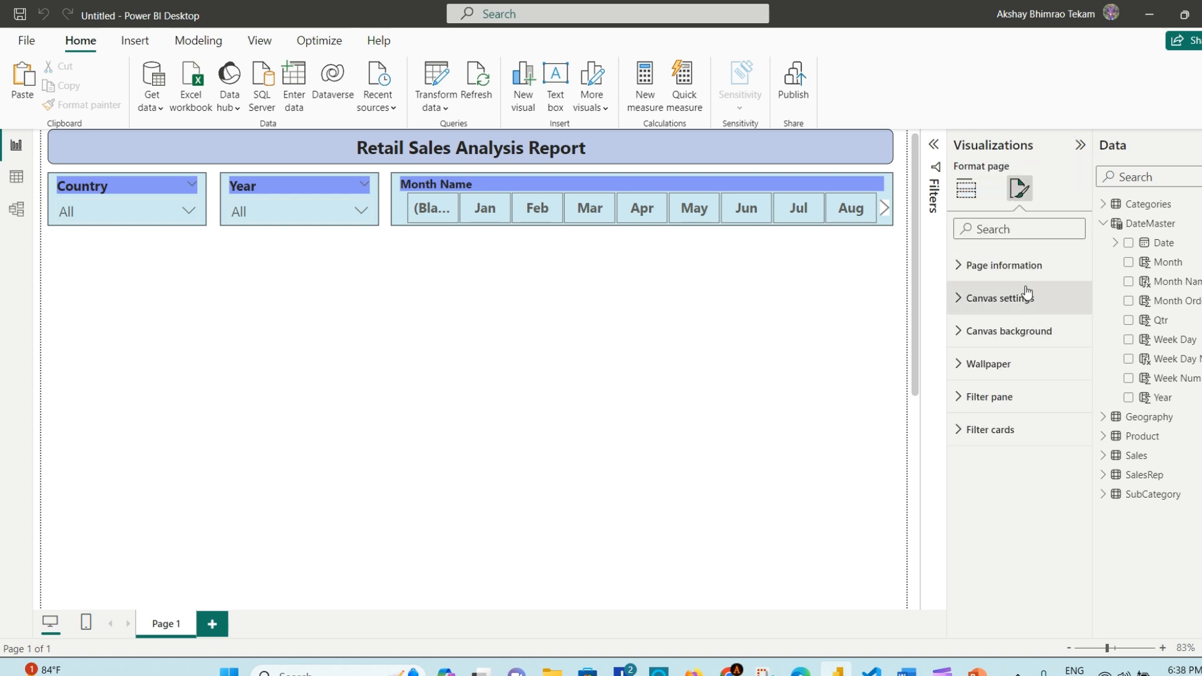
left_click(959, 331)
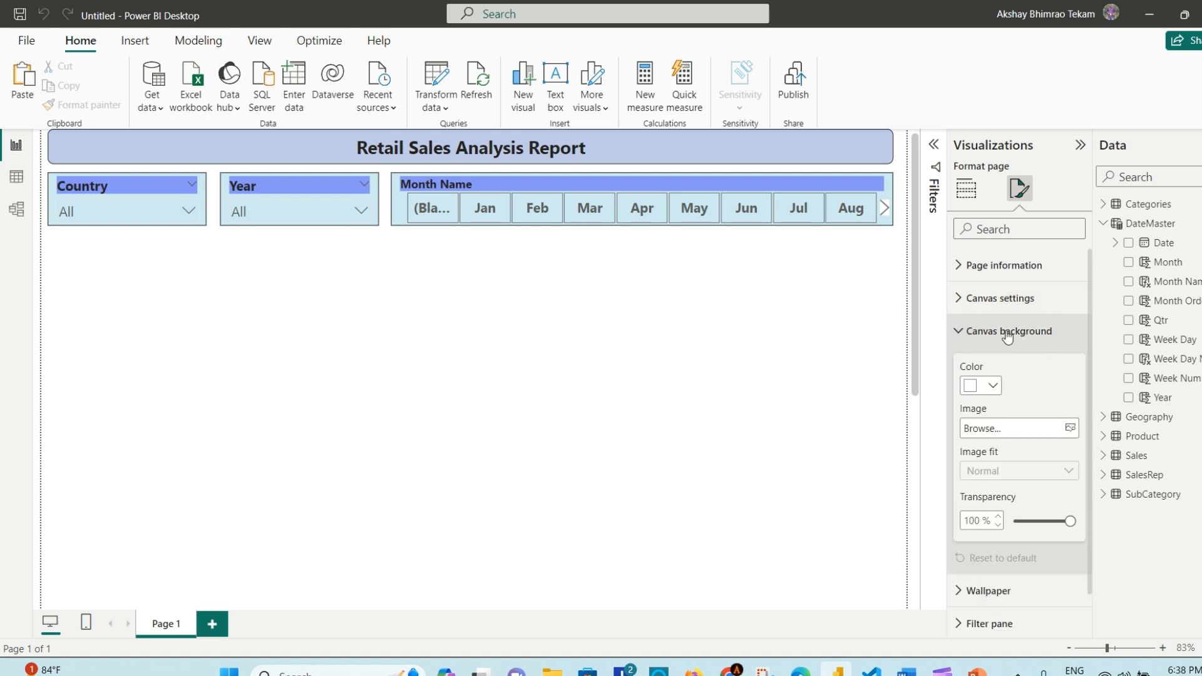
left_click(992, 386)
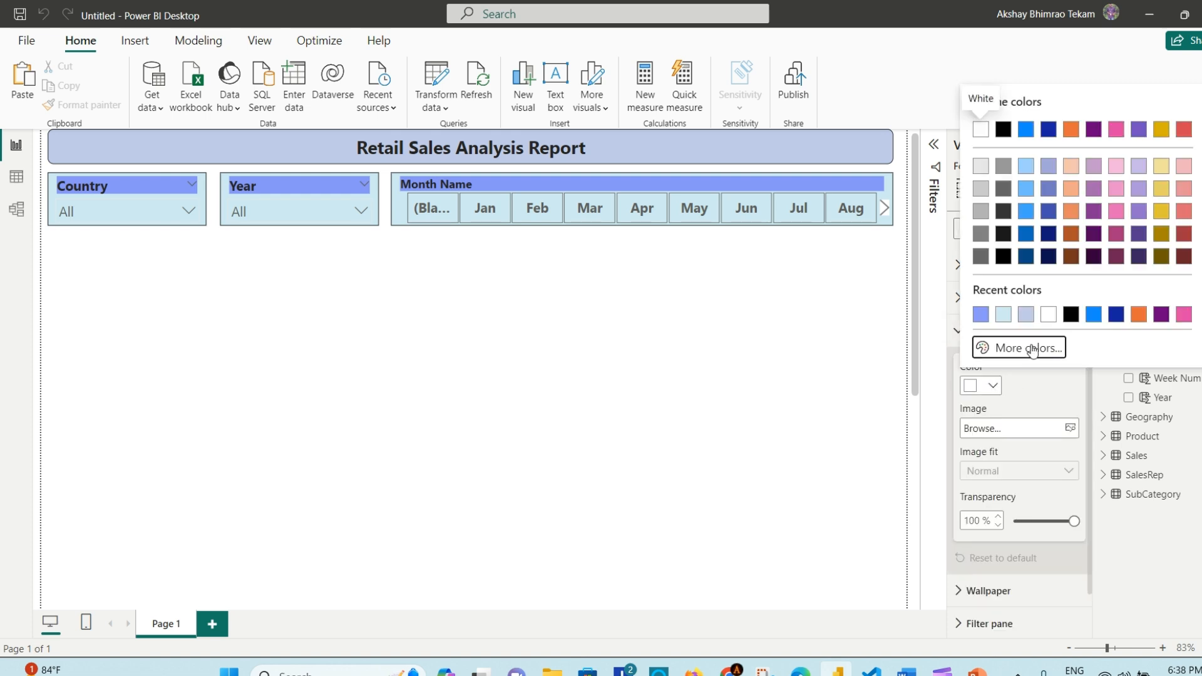
left_click(1030, 347)
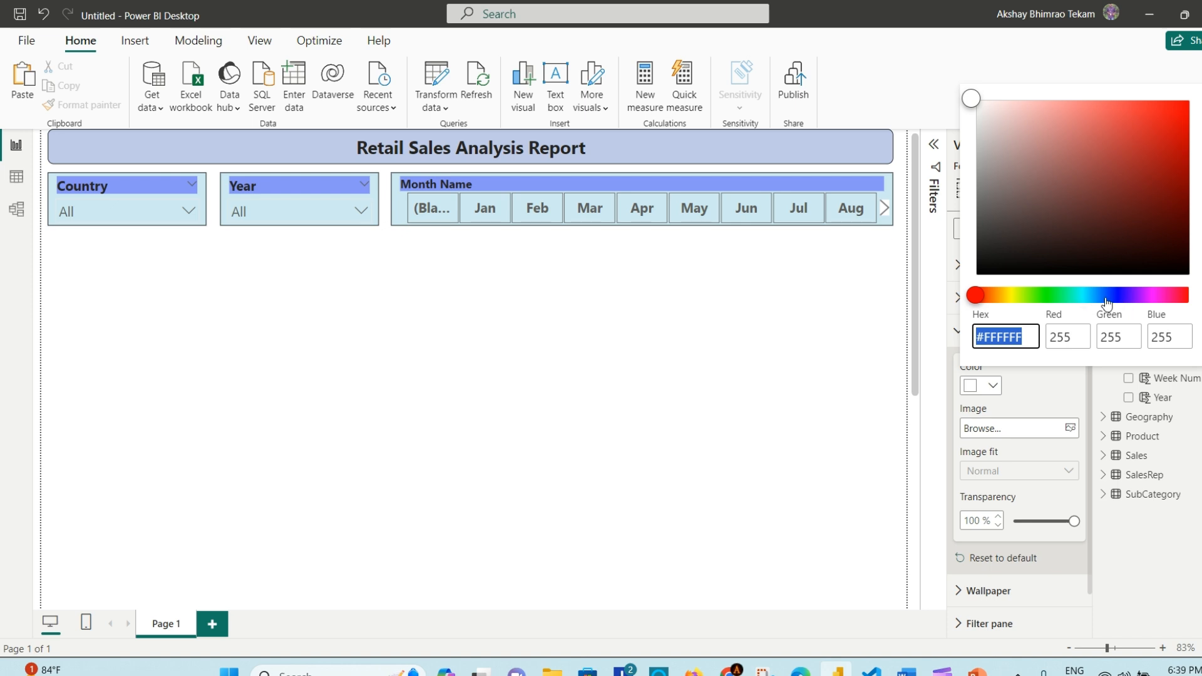
left_click(982, 175)
left_click(984, 188)
left_click(990, 191)
left_click(993, 194)
left_click(988, 171)
left_click(1035, 385)
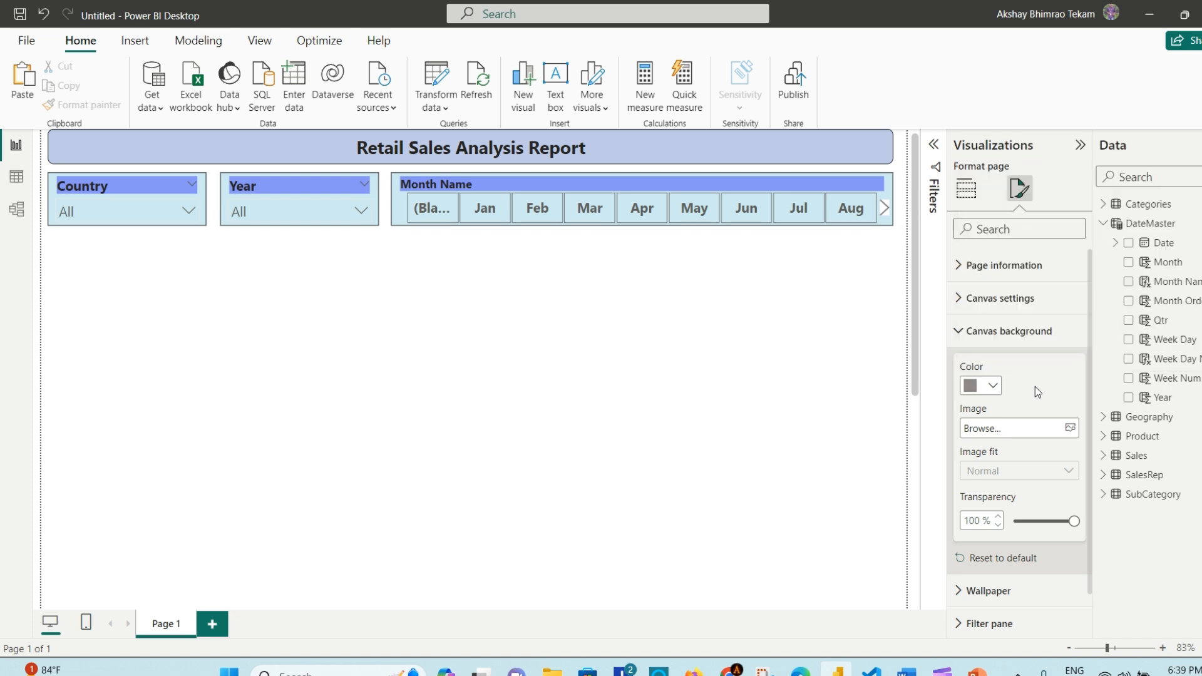
left_click(804, 375)
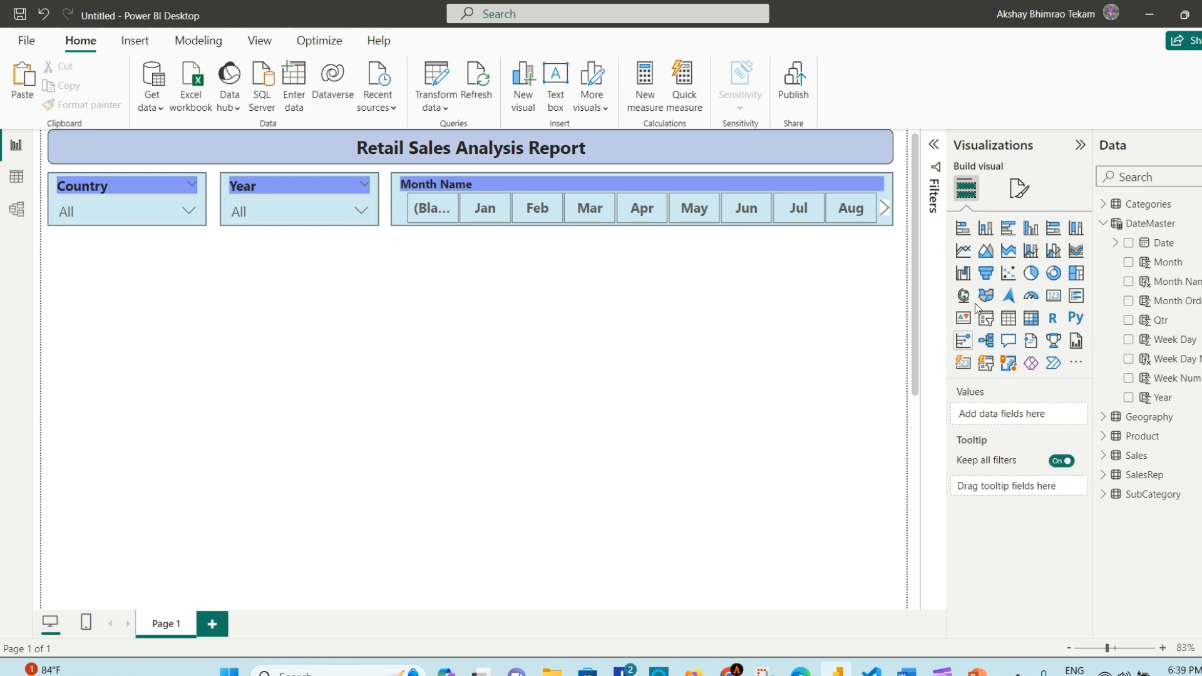
Step: Reduce the canvas background's transparency so the page shows a light grey tint
left_click(1019, 188)
left_click(961, 266)
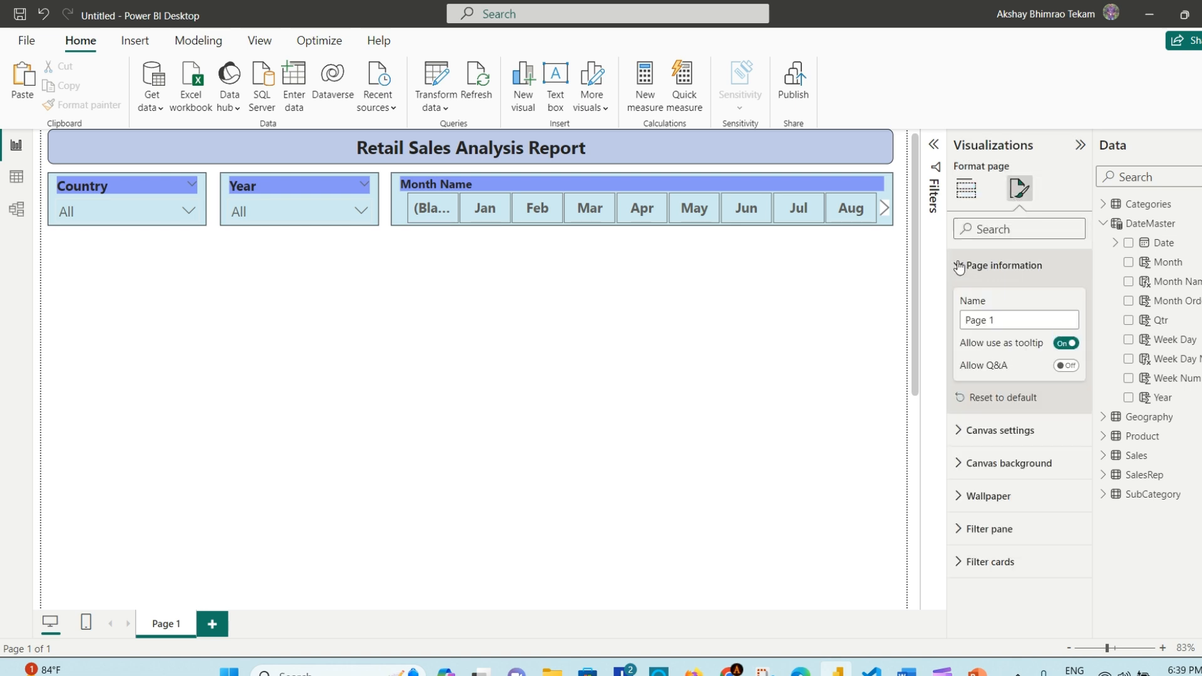
left_click(960, 267)
left_click(961, 298)
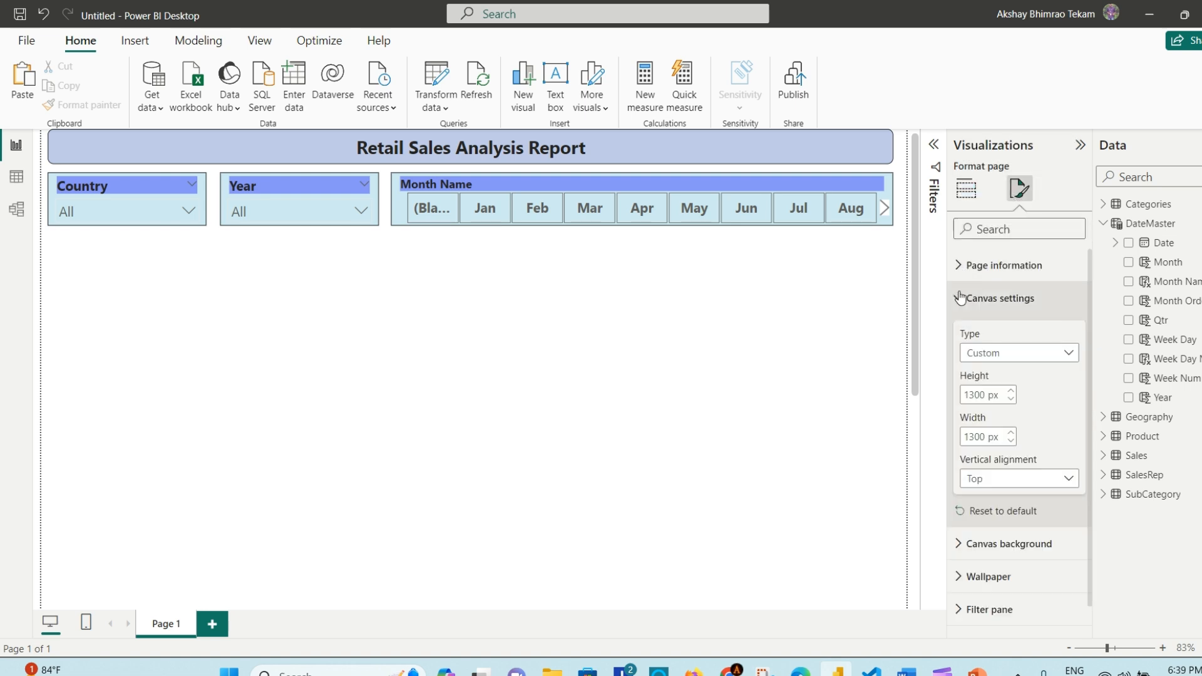
left_click(961, 298)
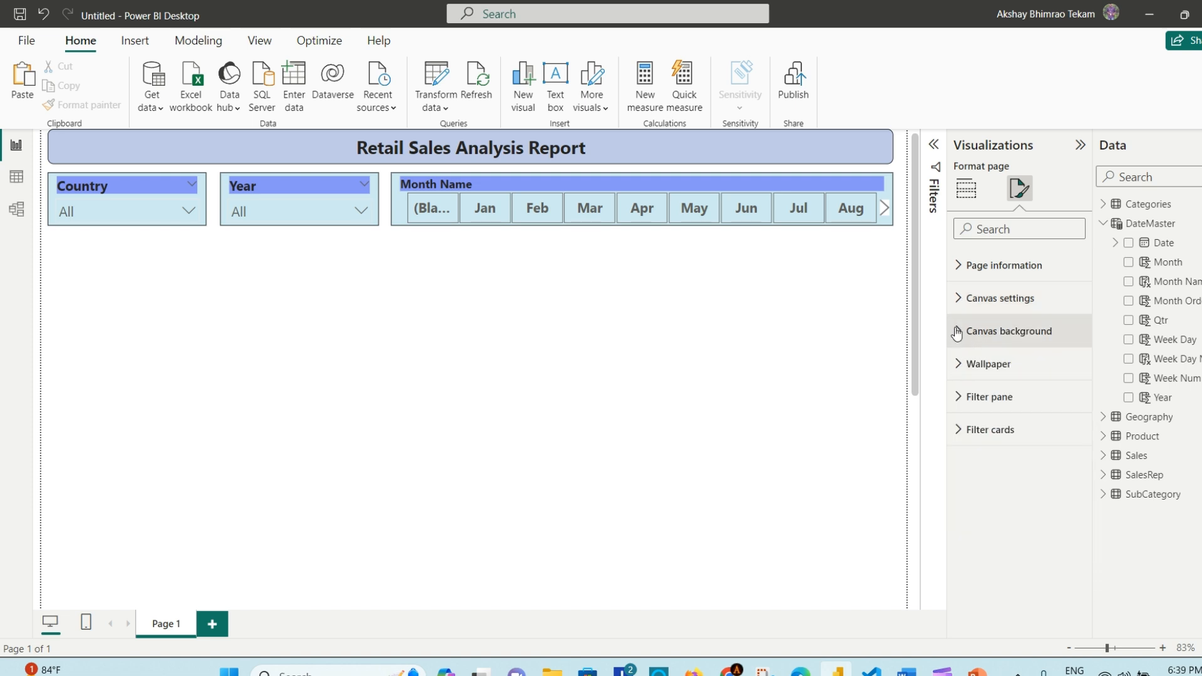
left_click(958, 332)
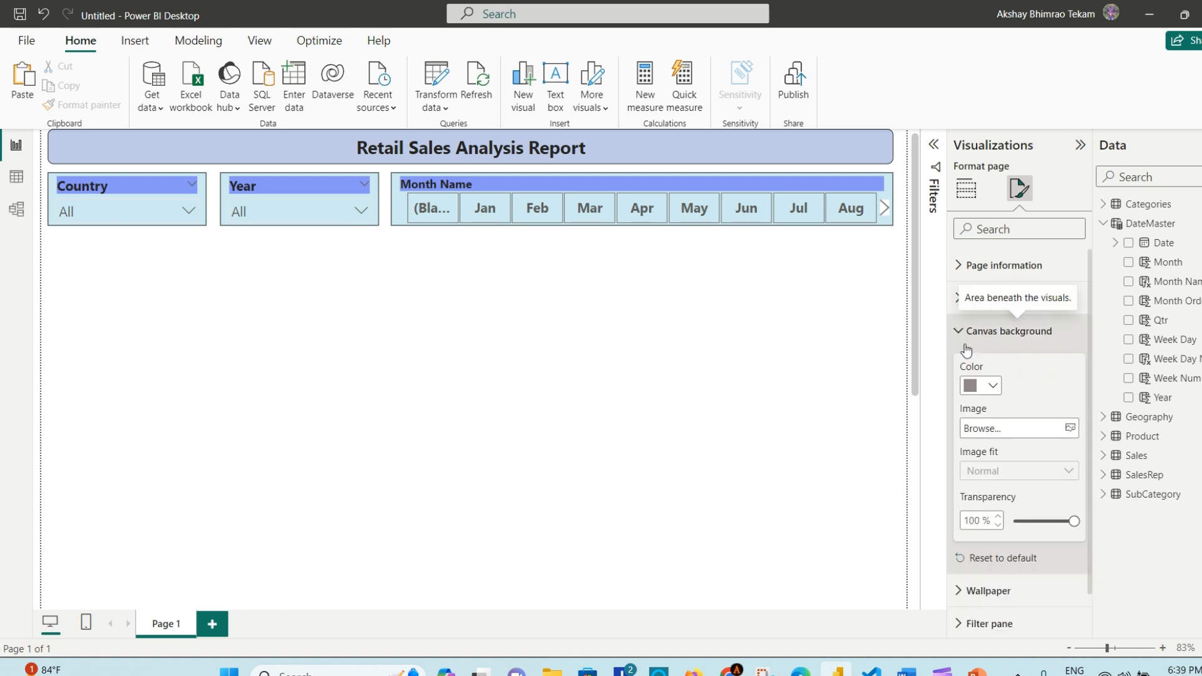
scroll(1027, 380, "down", 1)
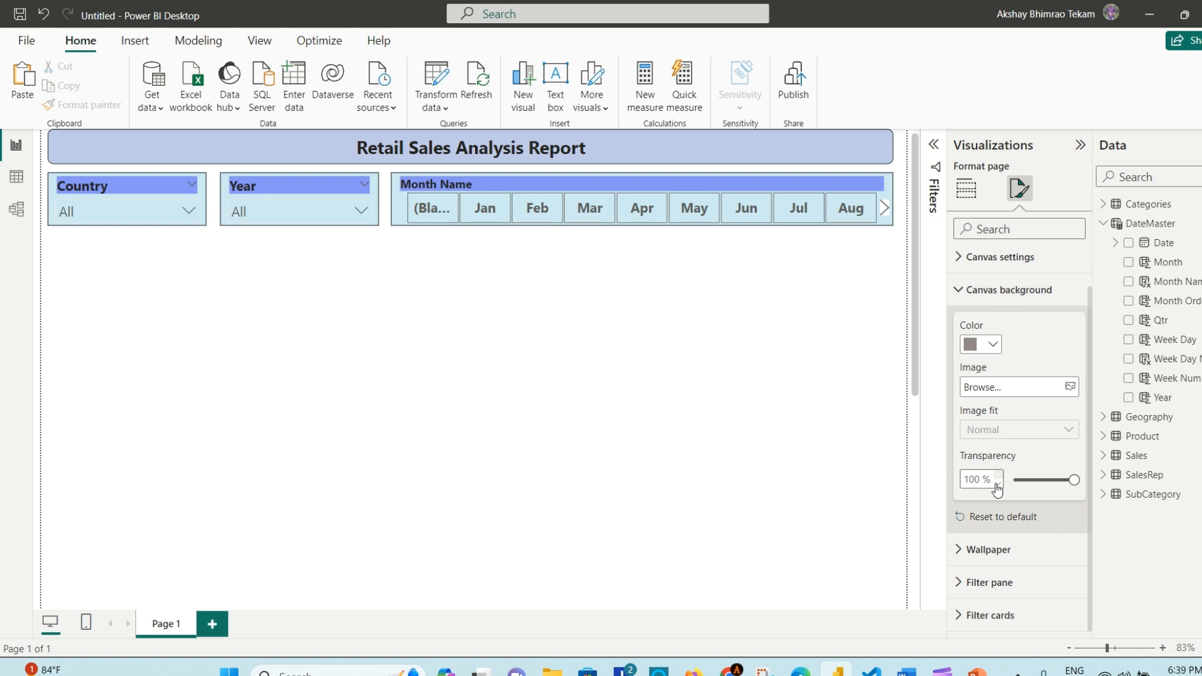
mouse_move(1073, 480)
left_mouse_down()
mouse_move(1034, 481)
mouse_move(1057, 481)
left_mouse_up()
left_click(354, 280)
Step: Expand and collapse the Country and Year slicers' dropdown lists to check them
scroll(476, 252, "up", 1)
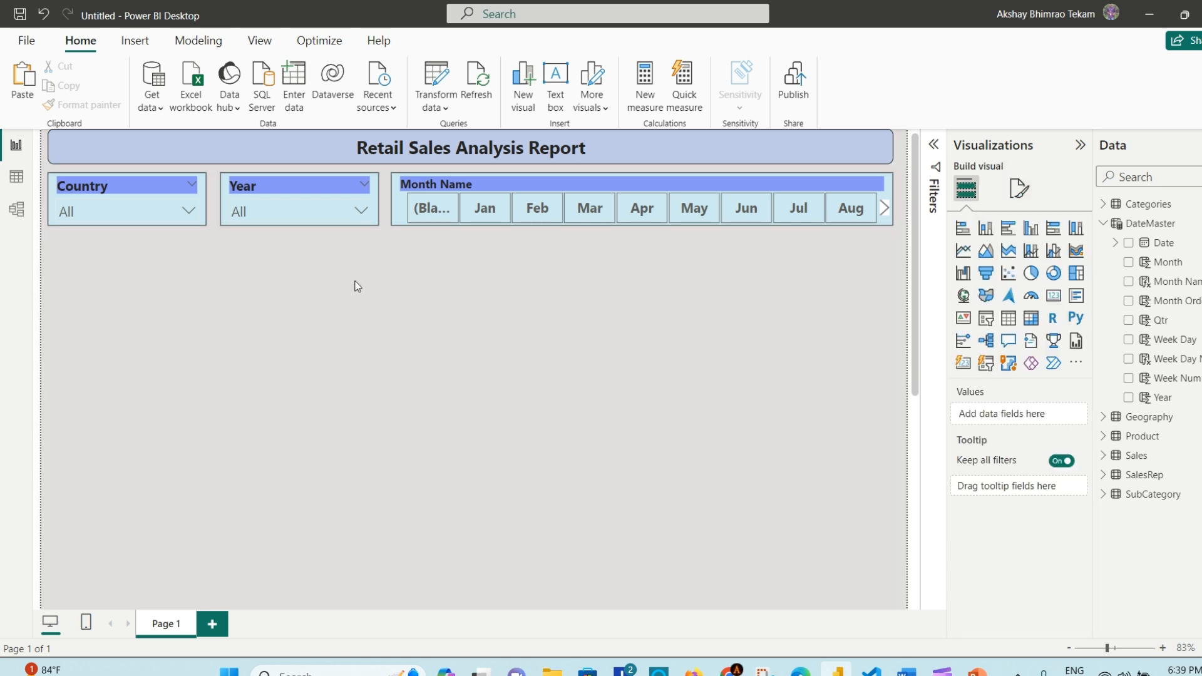
left_click(183, 214)
left_click(183, 215)
left_click(370, 218)
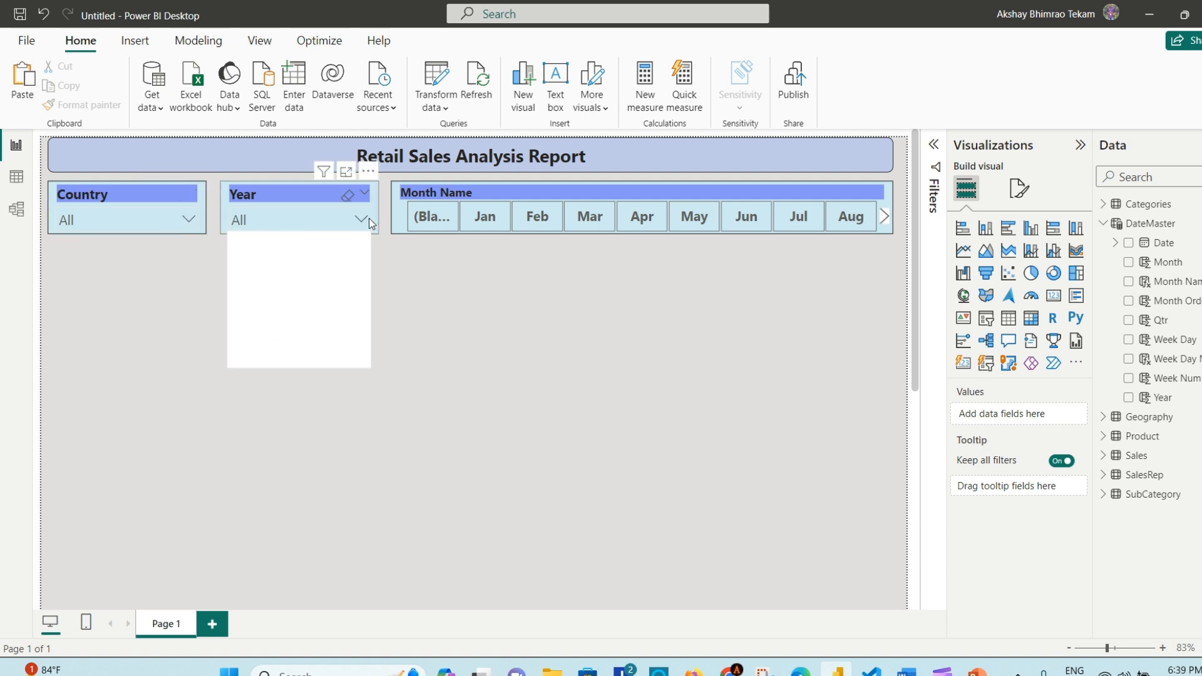
left_click(369, 218)
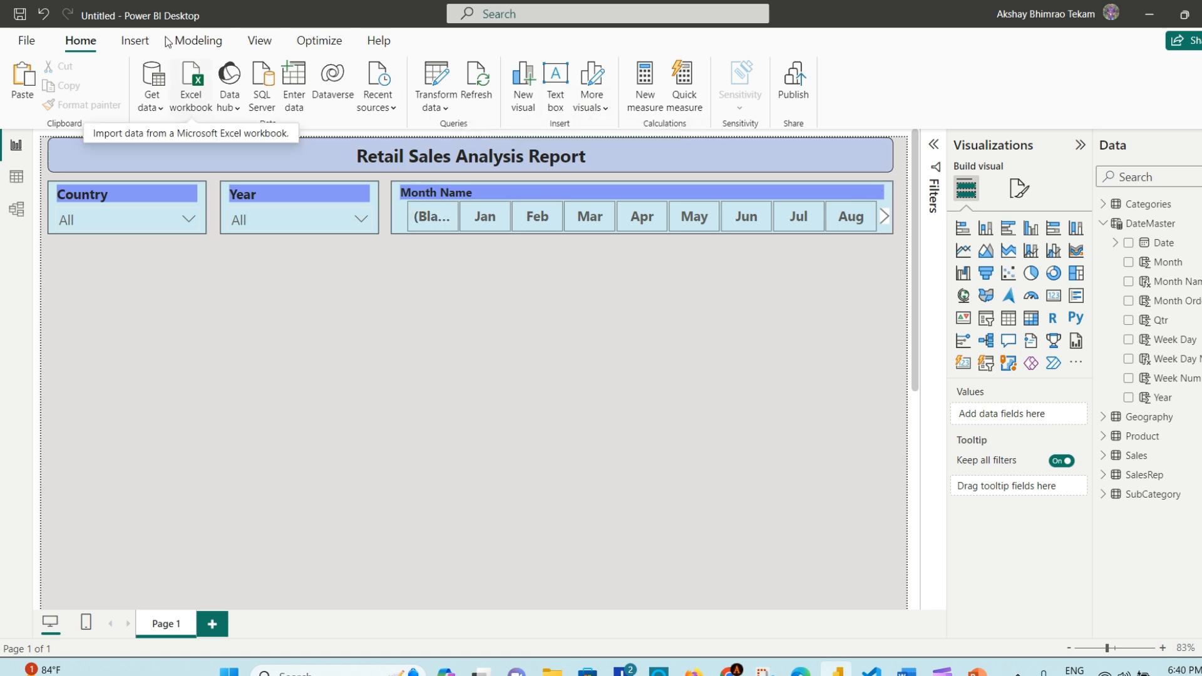
Step: Insert a line shape below the slicers and stretch it horizontally across the page to its far edge
left_click(138, 43)
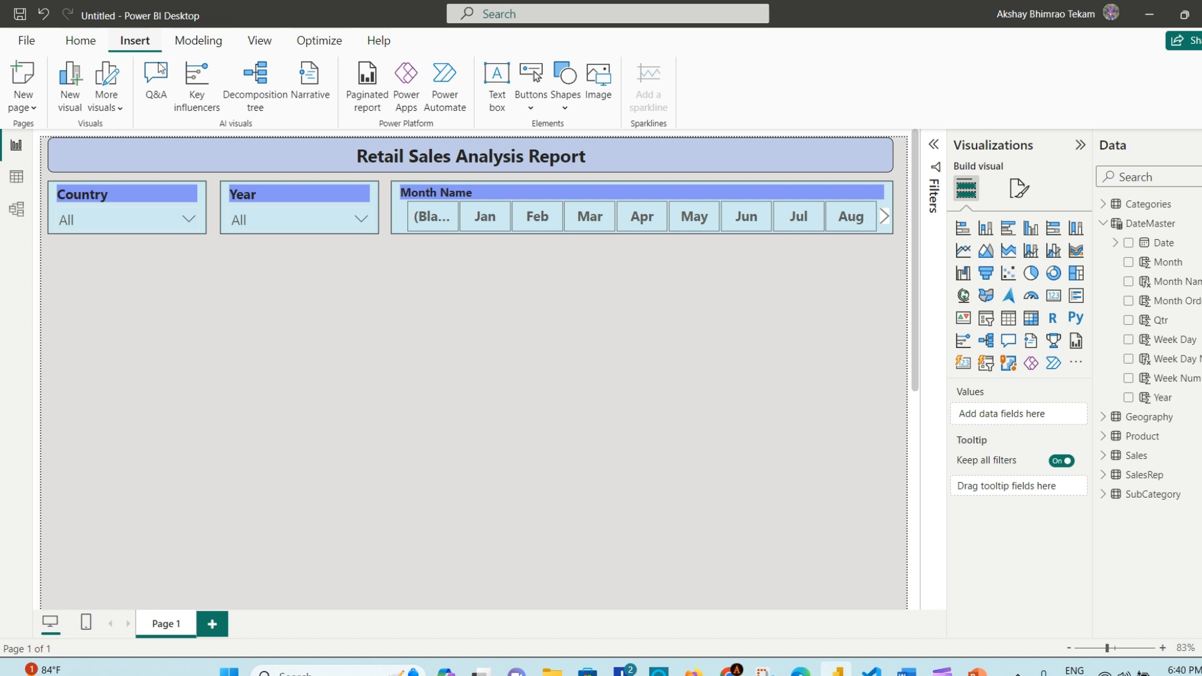
left_click(568, 106)
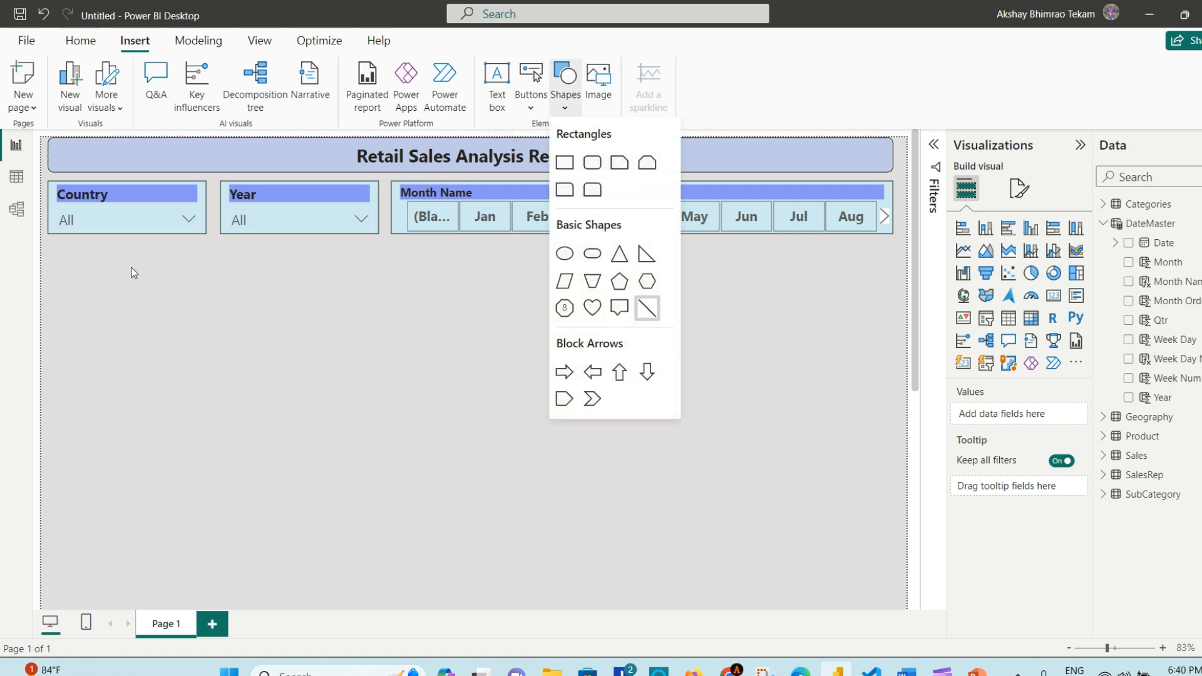
left_click_drag(210, 349, 370, 350)
left_click_drag(446, 365, 905, 365)
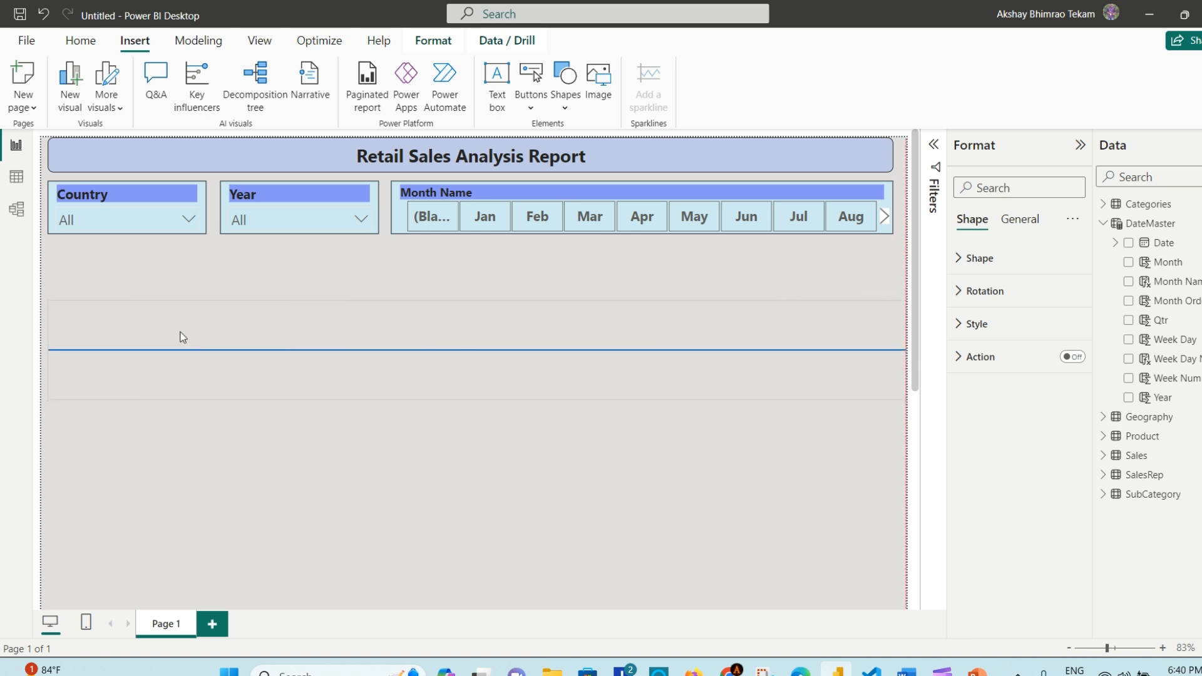
Step: Stretch the line to the page's left edge, reduce its frame height, and position it directly below the slicers
left_click_drag(43, 350, 40, 350)
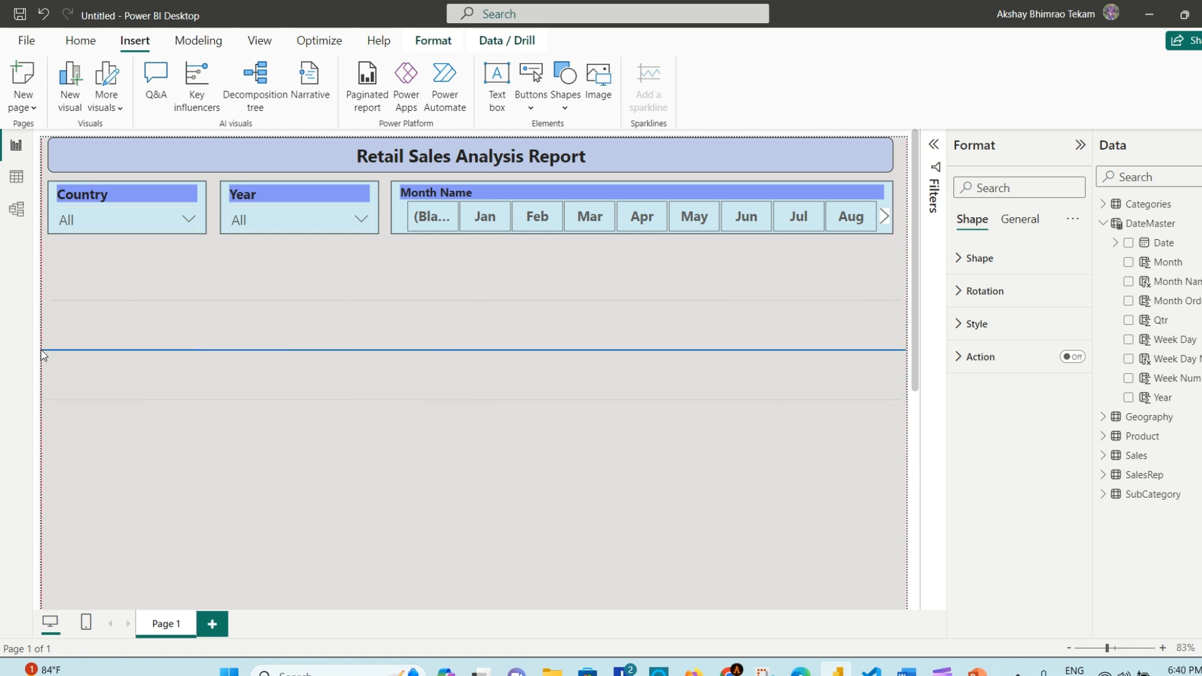
left_click_drag(476, 397, 443, 242)
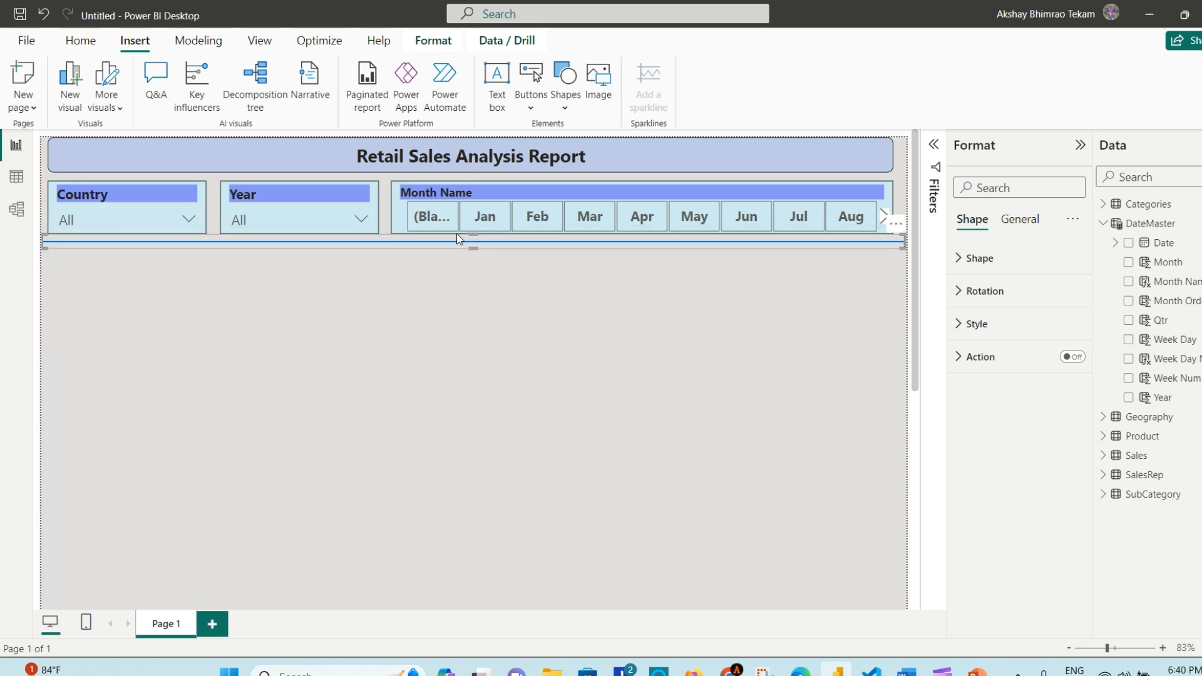
left_click_drag(456, 234, 457, 238)
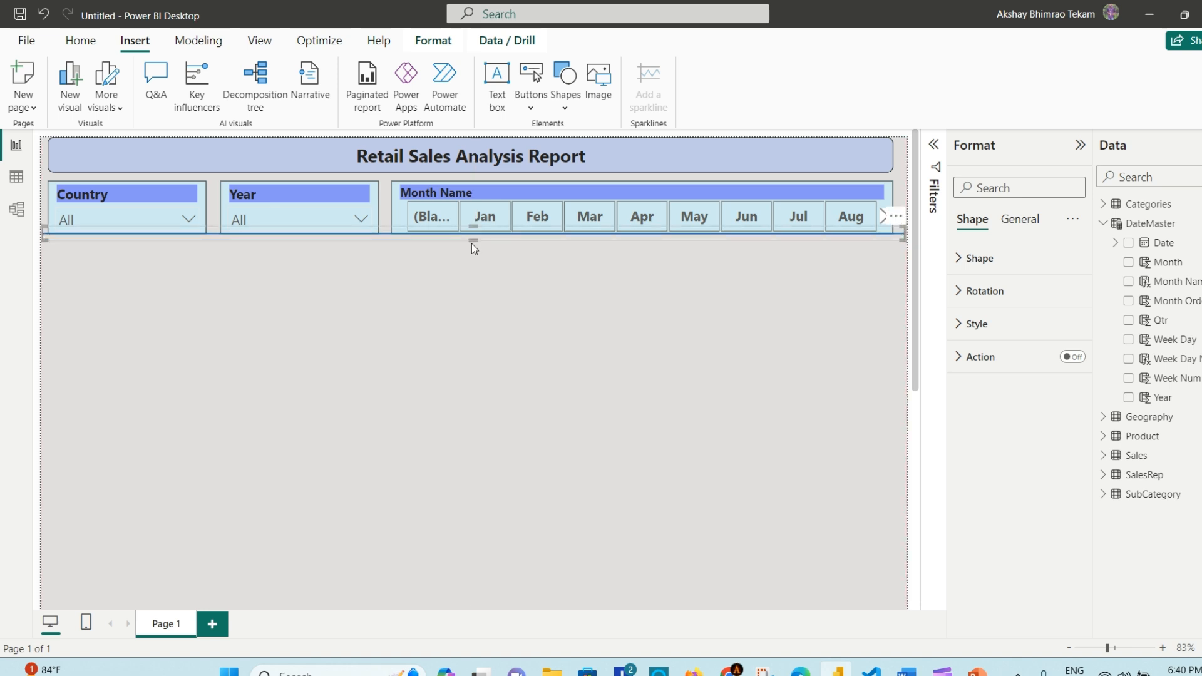
left_click(472, 246)
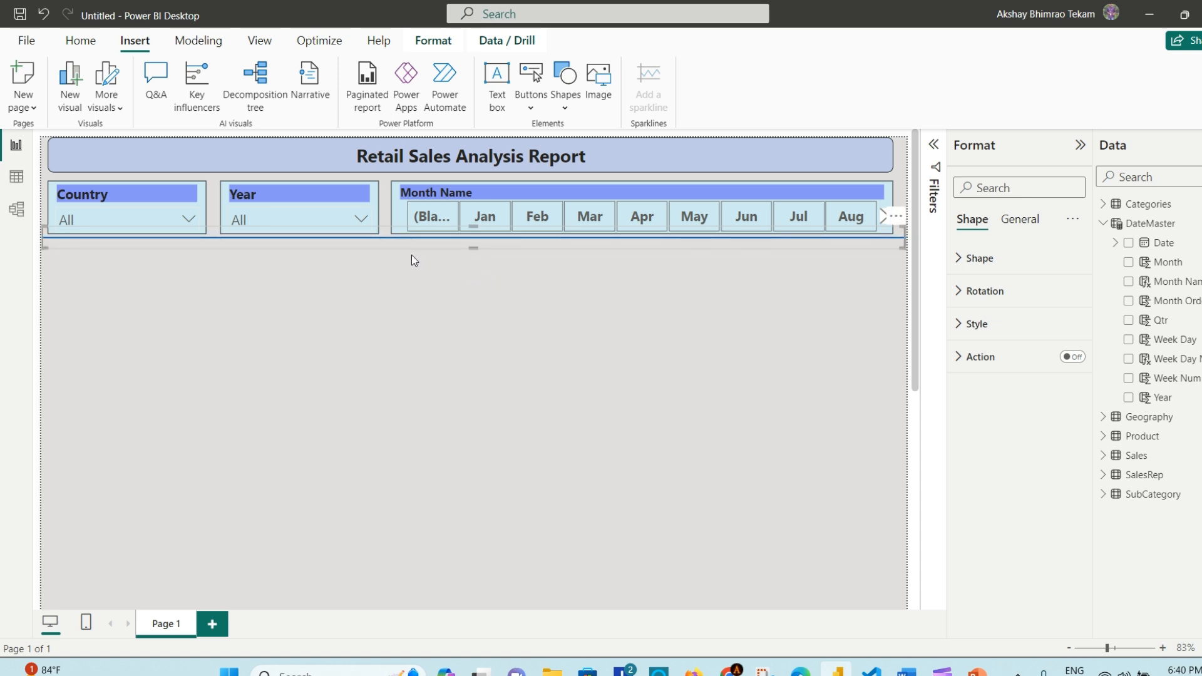
Step: Duplicate the dividing line and place the copy a short distance below the original
left_click_drag(402, 251, 426, 263)
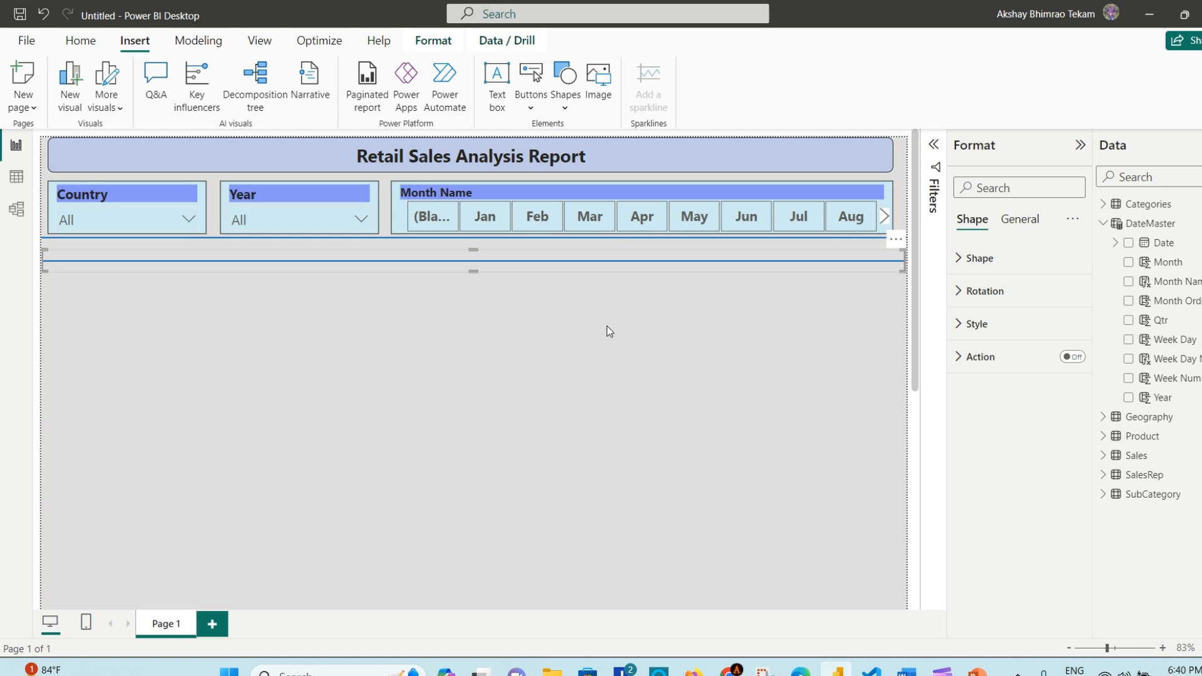
left_click(607, 326)
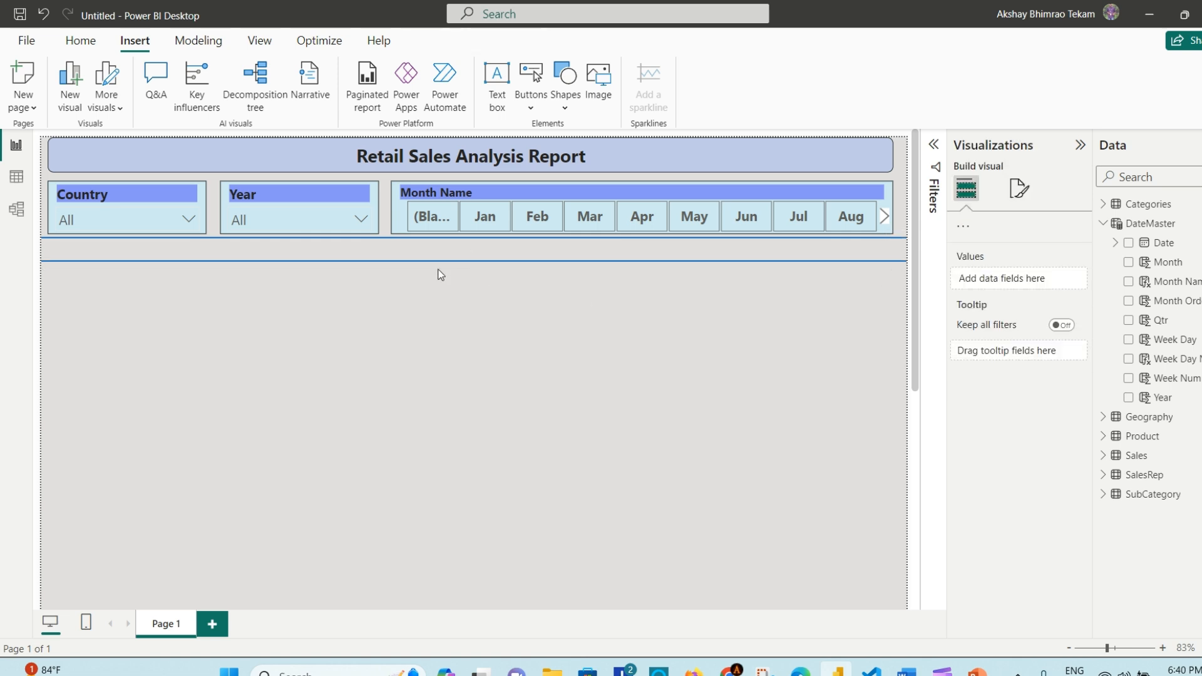
Step: Set the upper line's fill color to black with 89% transparency
left_click(408, 241)
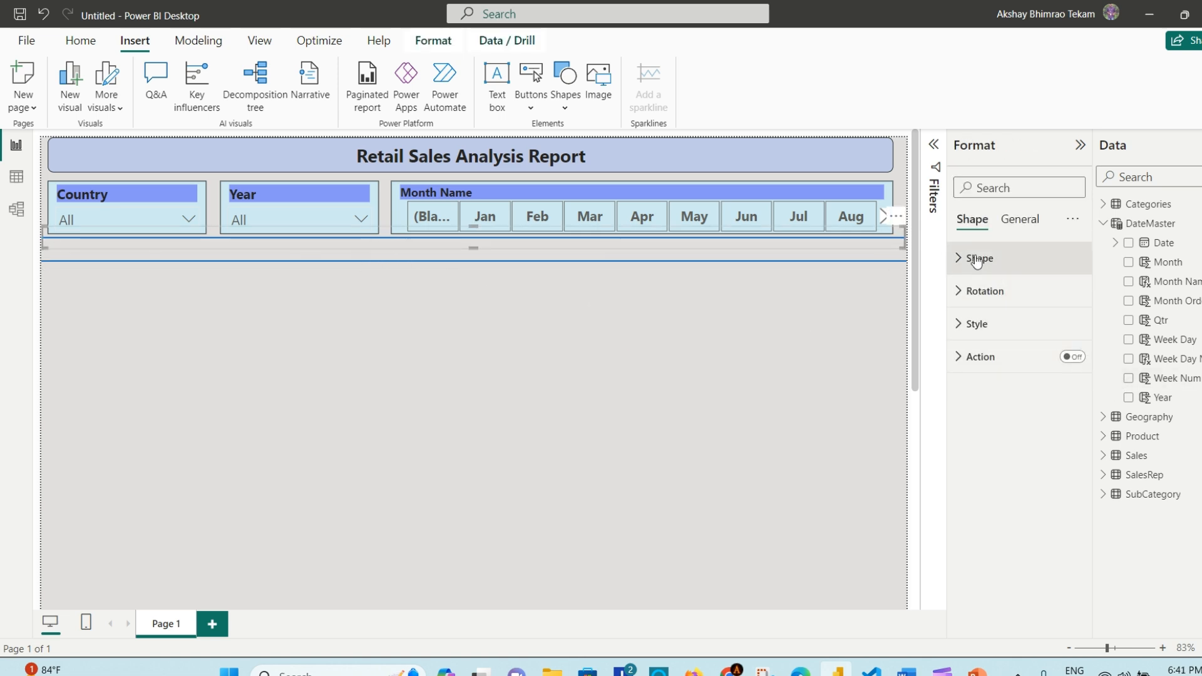
left_click(962, 325)
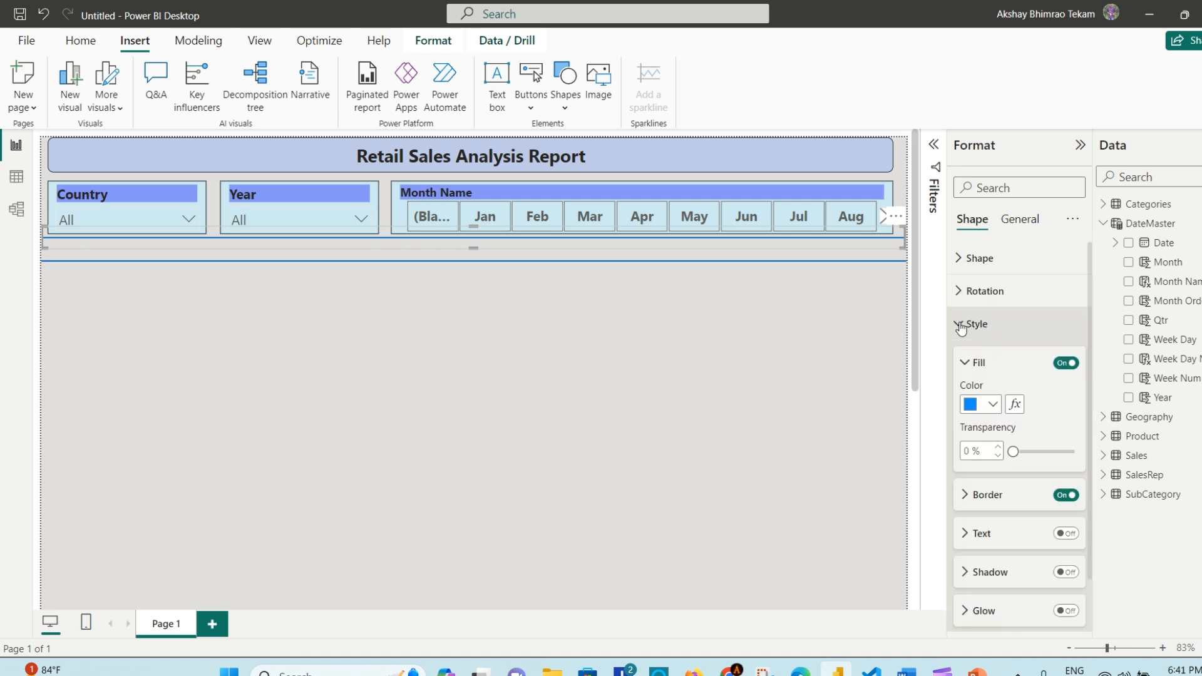
left_click(993, 405)
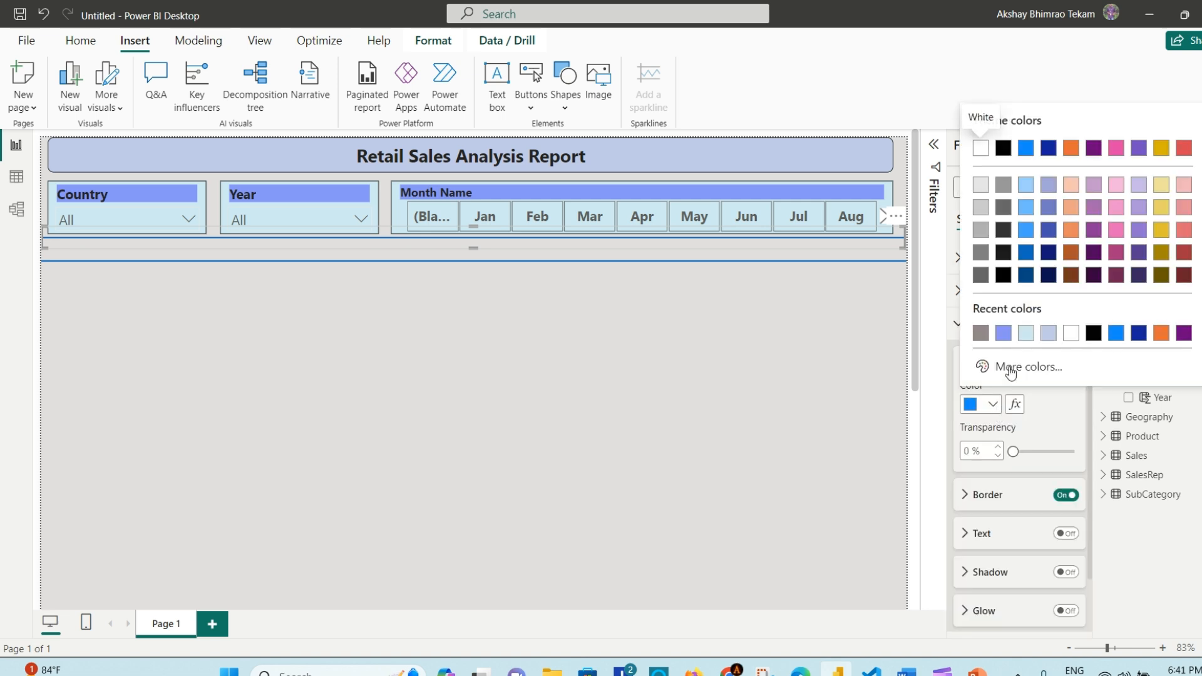
left_click(1096, 336)
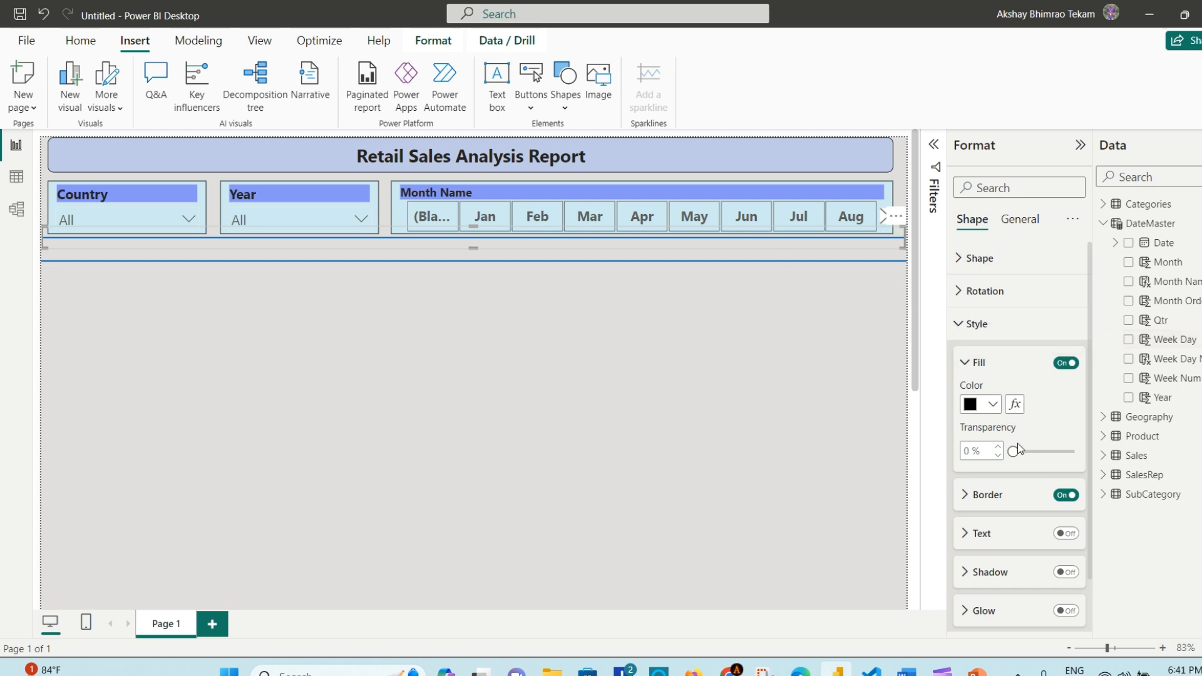
left_click_drag(1016, 451, 1068, 452)
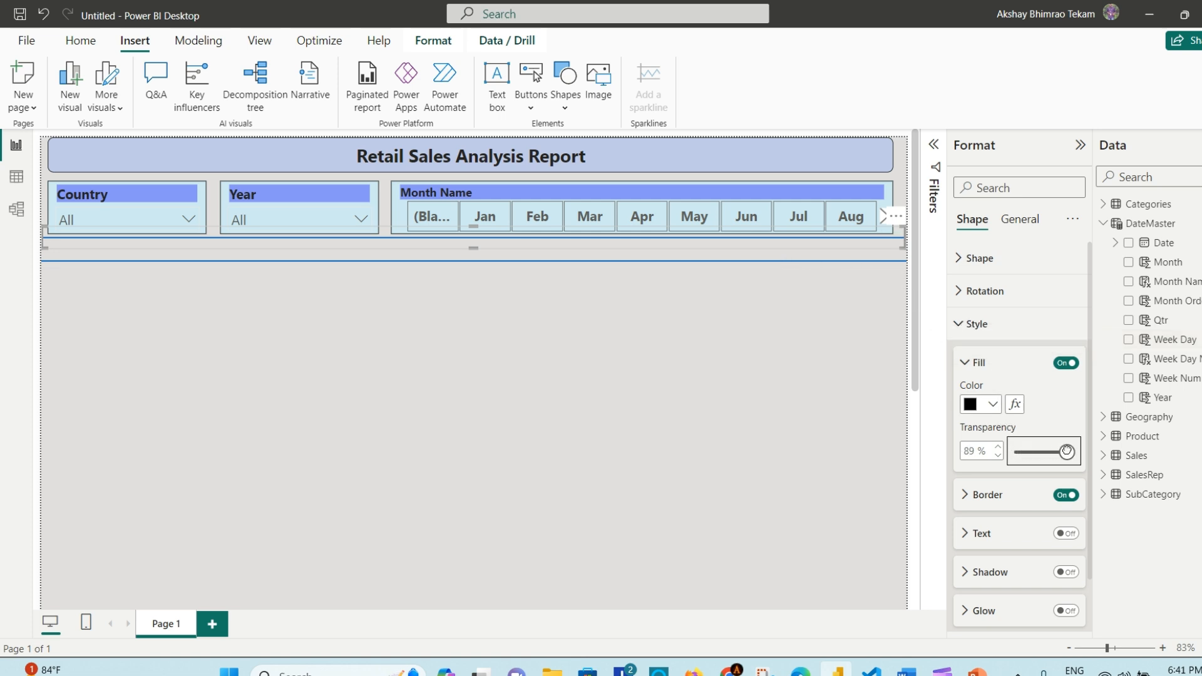
left_click(569, 265)
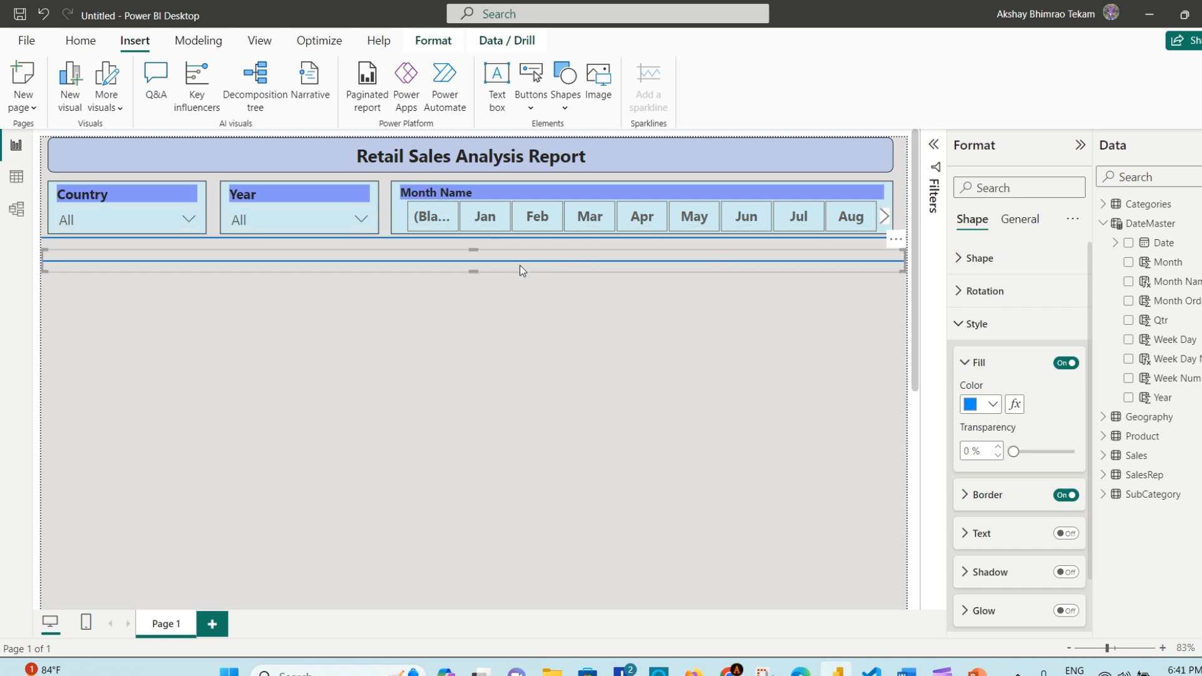
scroll(1011, 526, "down", 1)
scroll(1010, 517, "up", 1)
left_click(1021, 223)
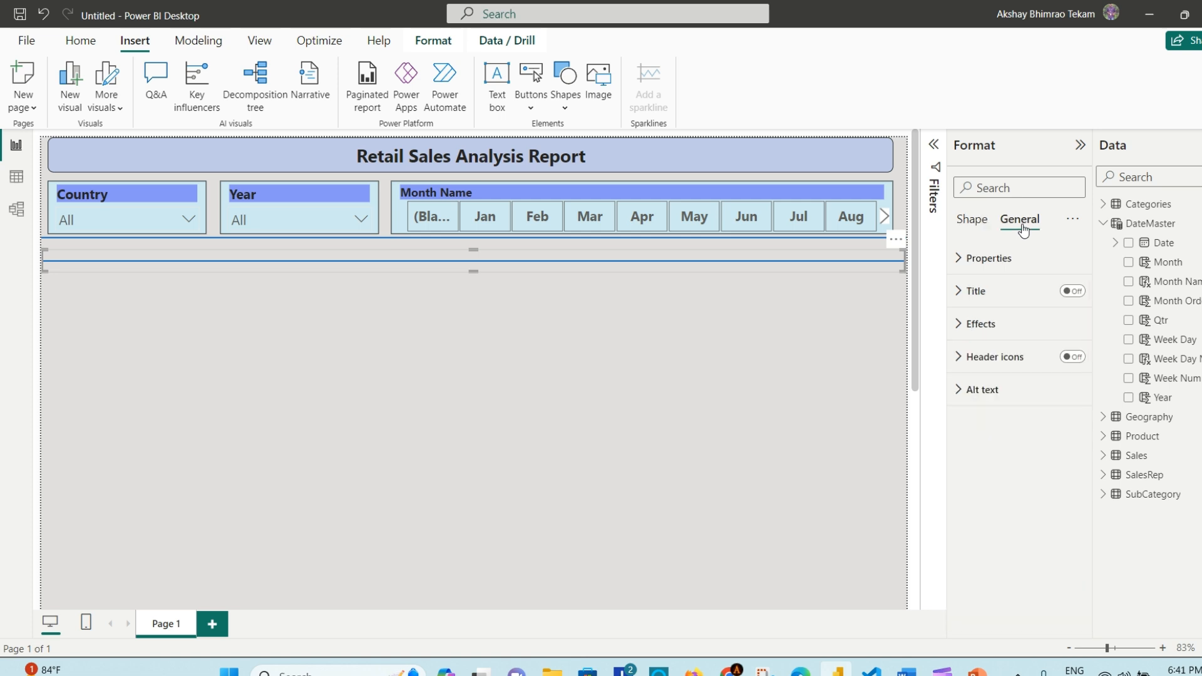
left_click(980, 324)
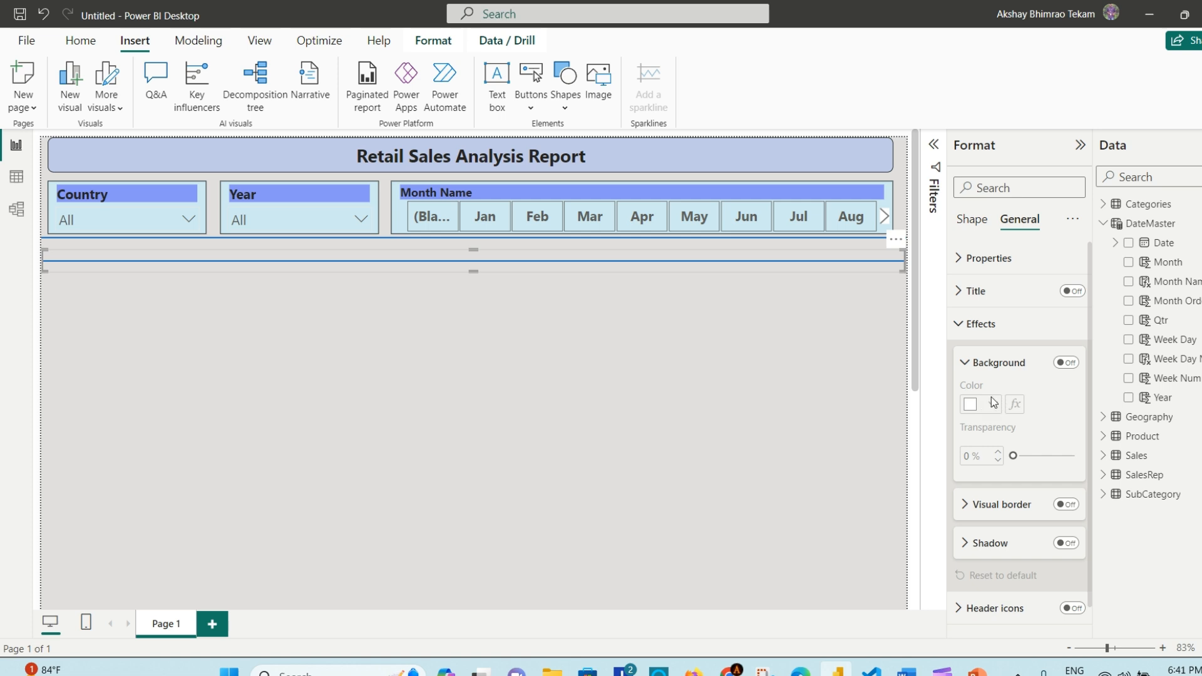
left_click(1072, 364)
left_click(1067, 364)
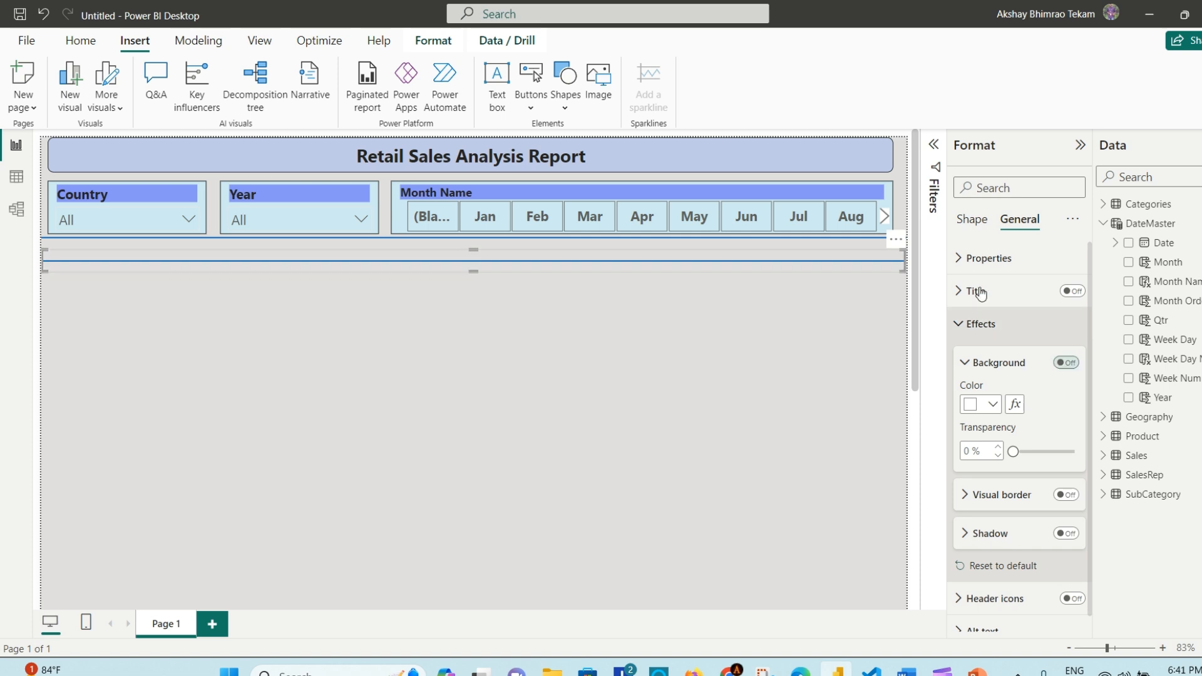
Step: Set the lower line's fill color to black
left_click(972, 219)
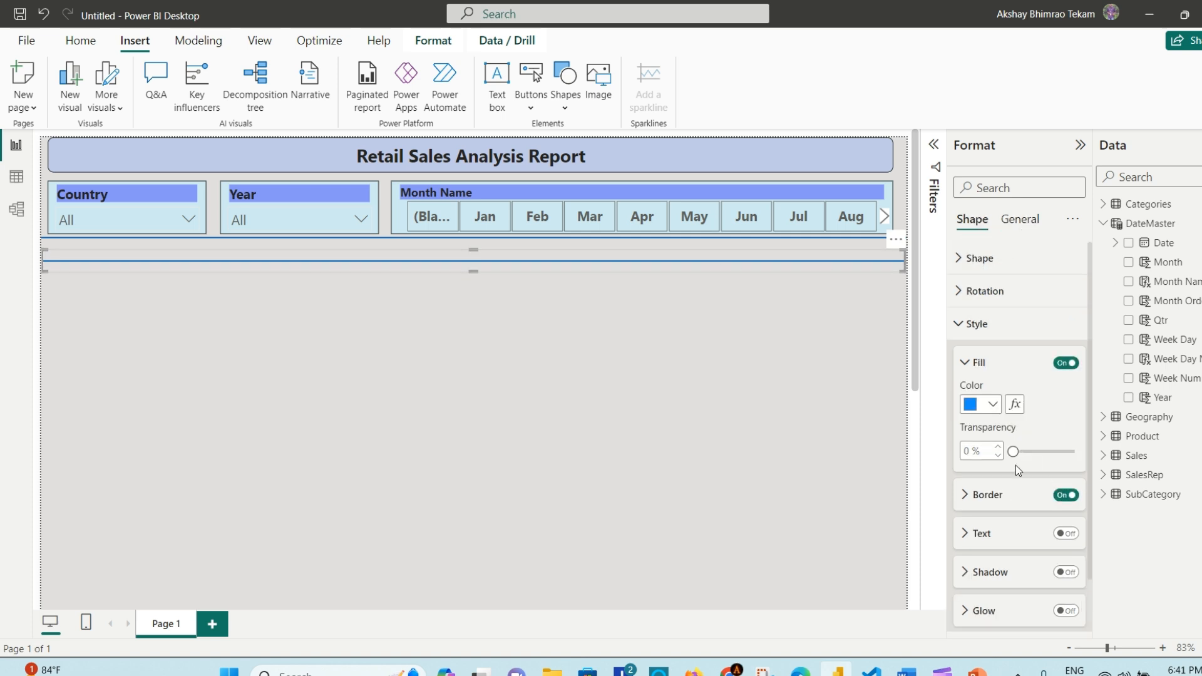
left_click(993, 405)
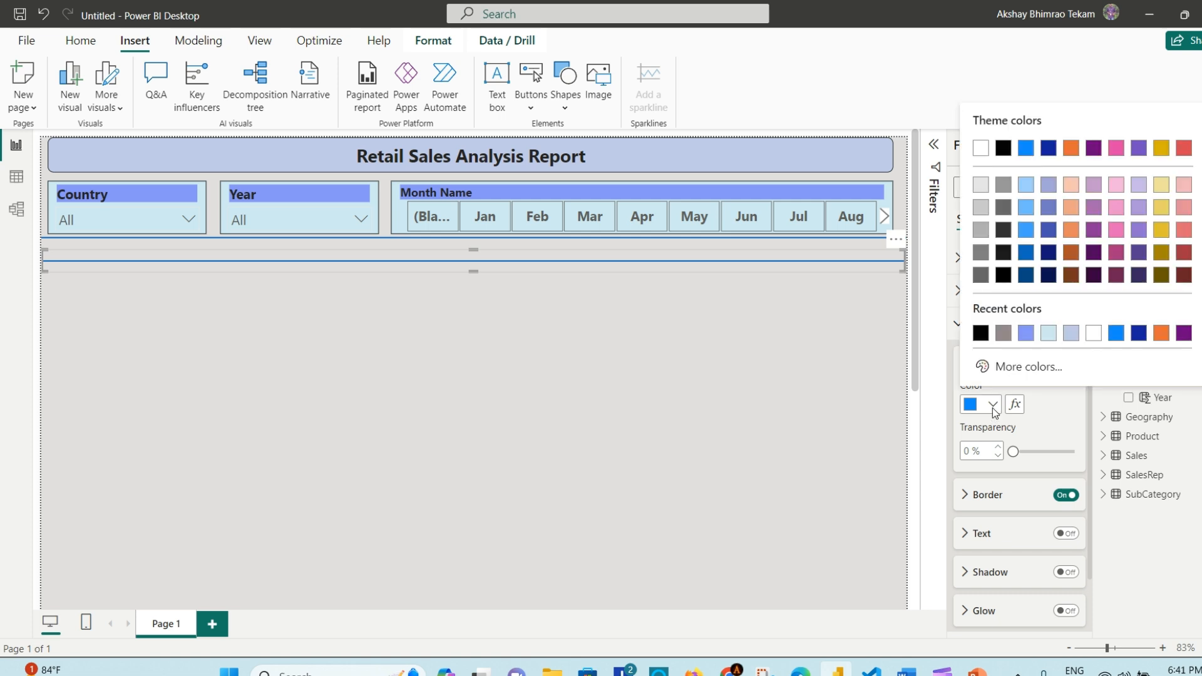
left_click(980, 334)
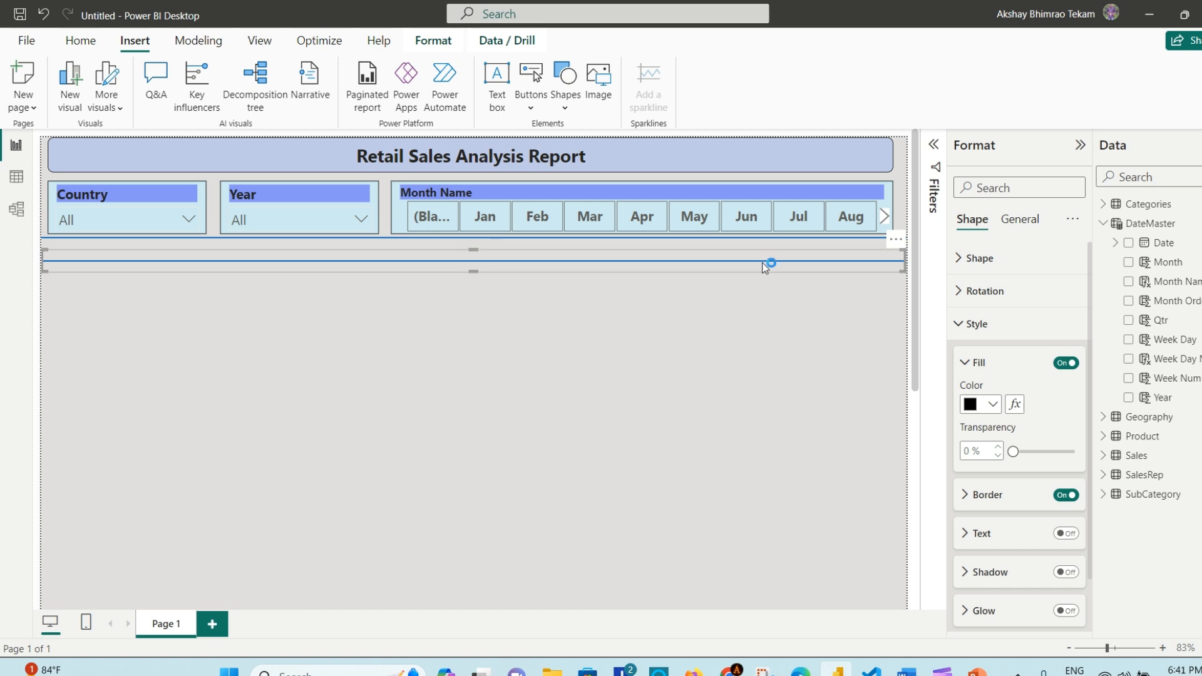
Step: Examine the upper line's style, shape and rotation settings
left_click(716, 246)
left_click_drag(1014, 452, 1068, 452)
scroll(1012, 499, "down", 2)
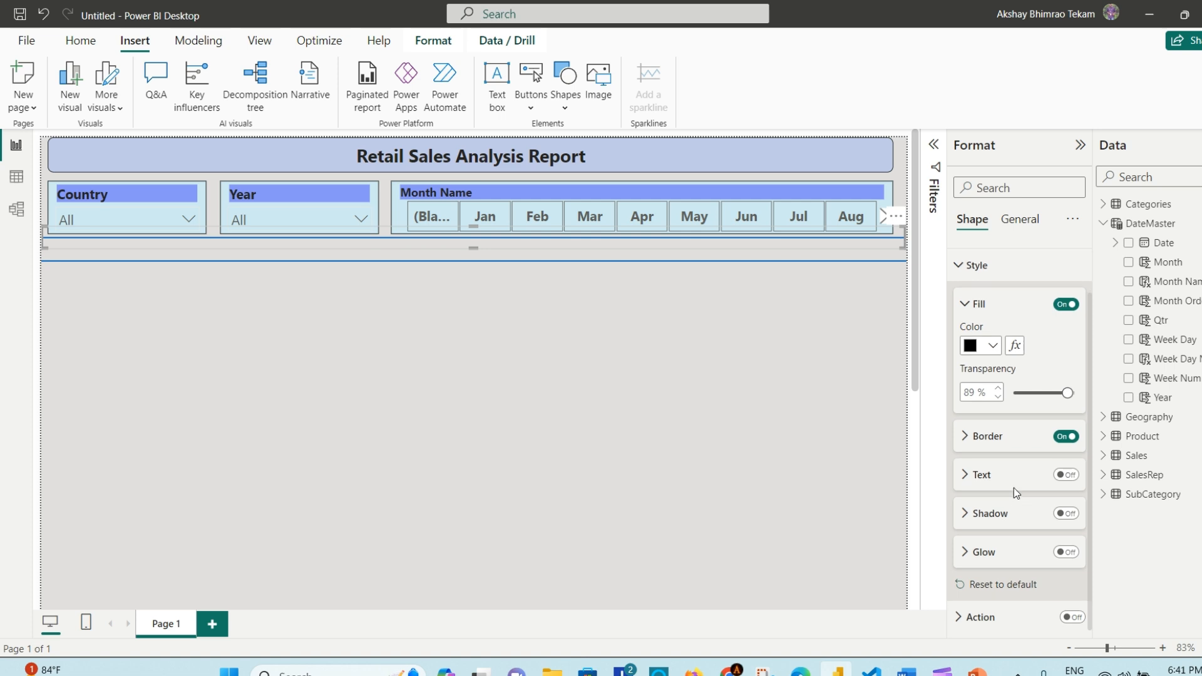
scroll(1013, 488, "up", 2)
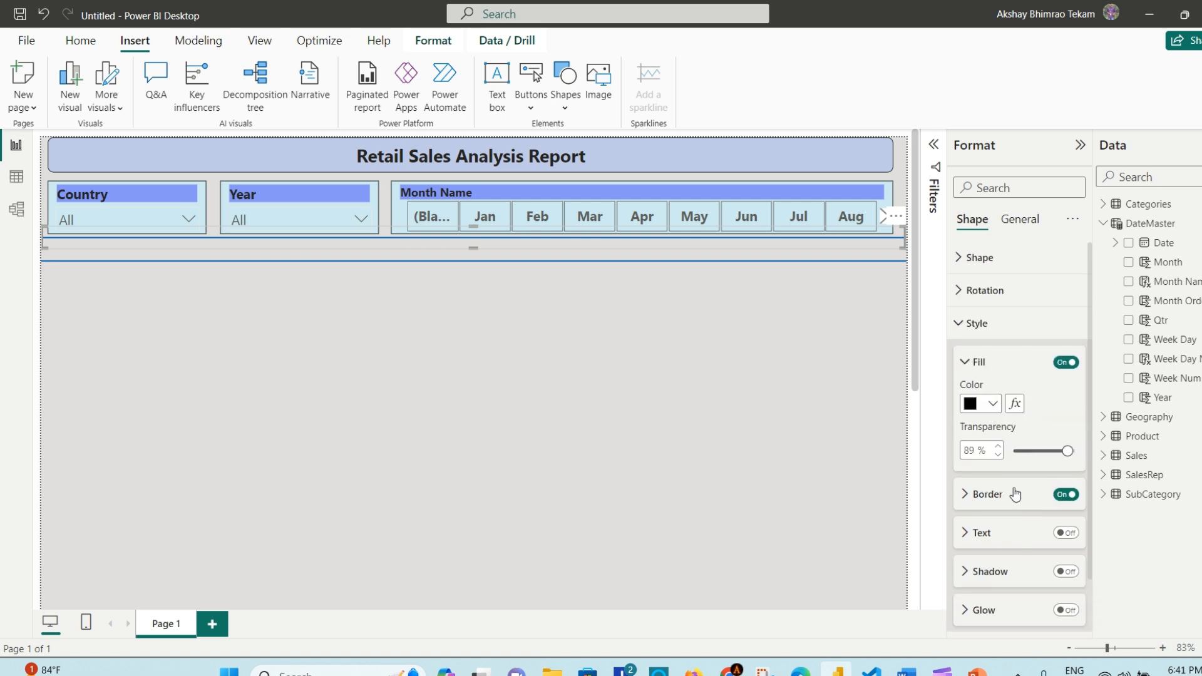
left_click(962, 263)
left_click(962, 263)
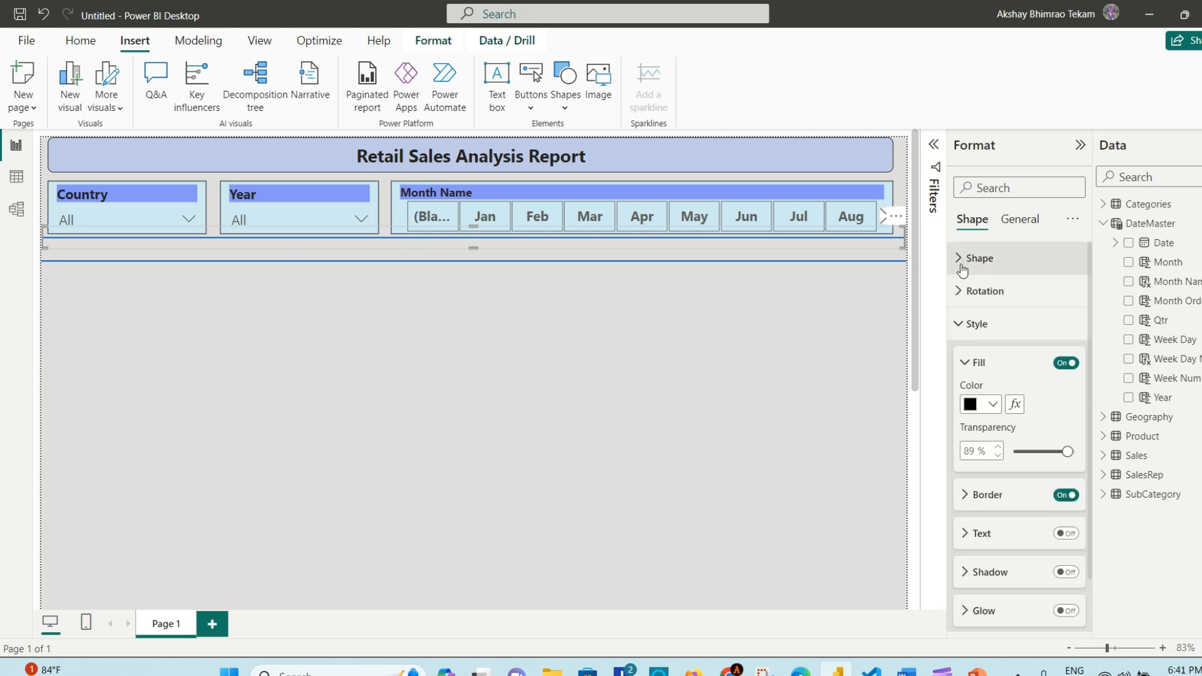
left_click(962, 292)
left_click(961, 292)
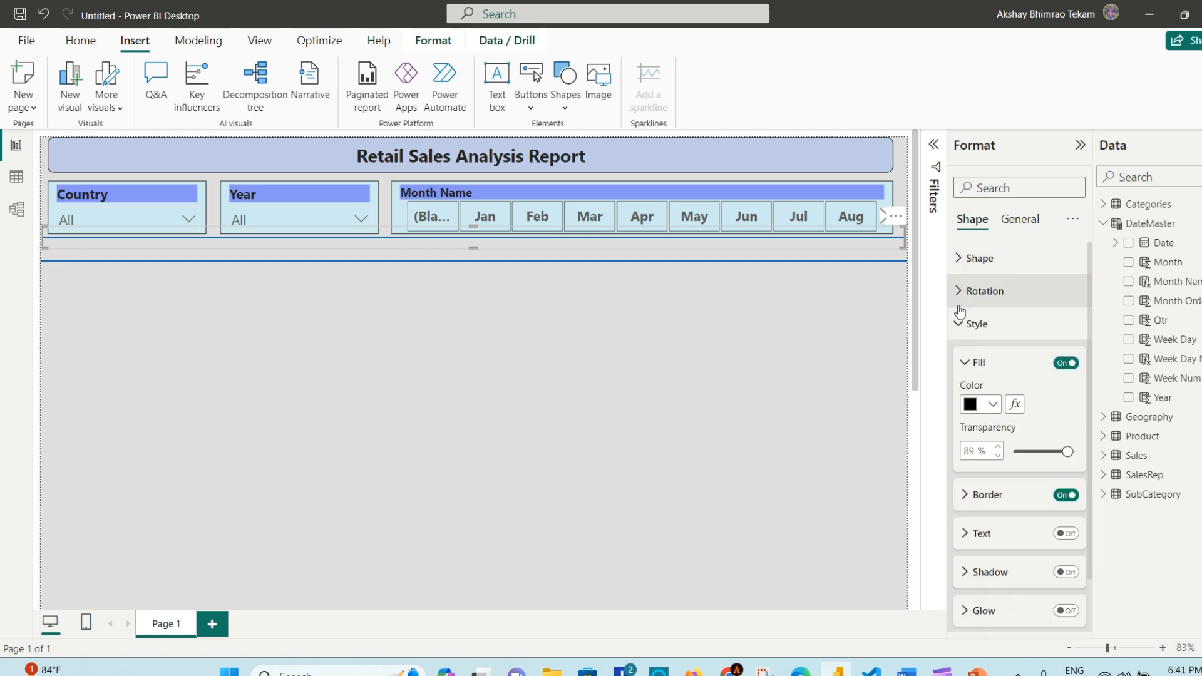
left_click(956, 325)
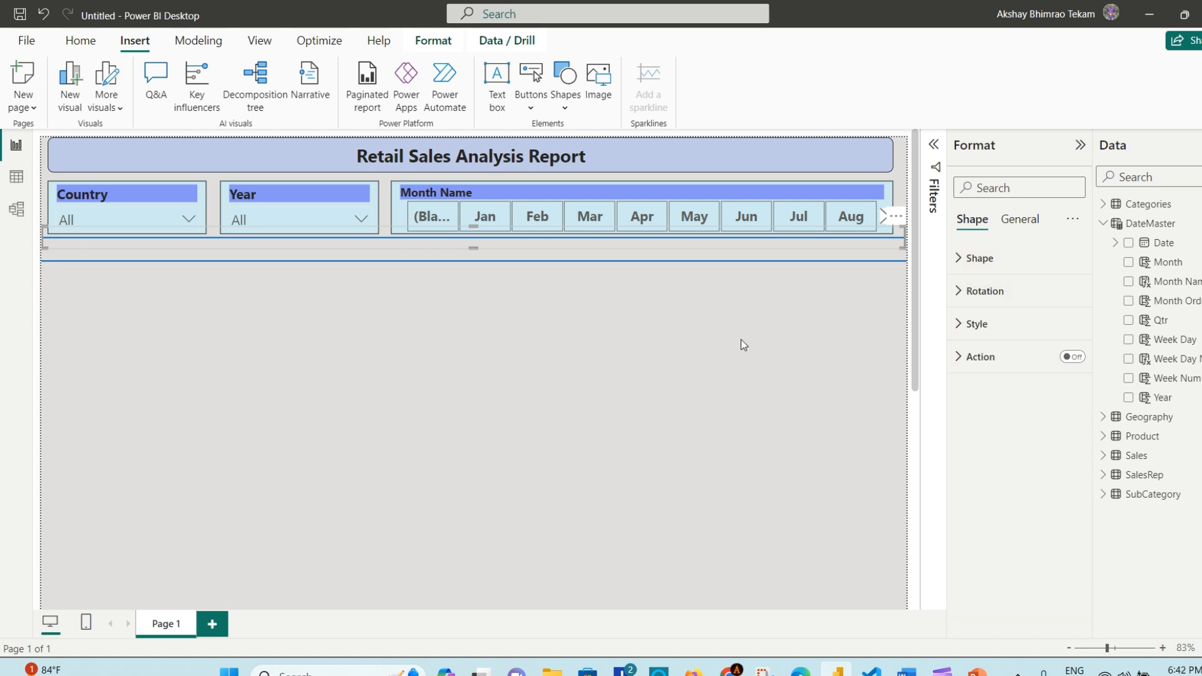
left_click(418, 340)
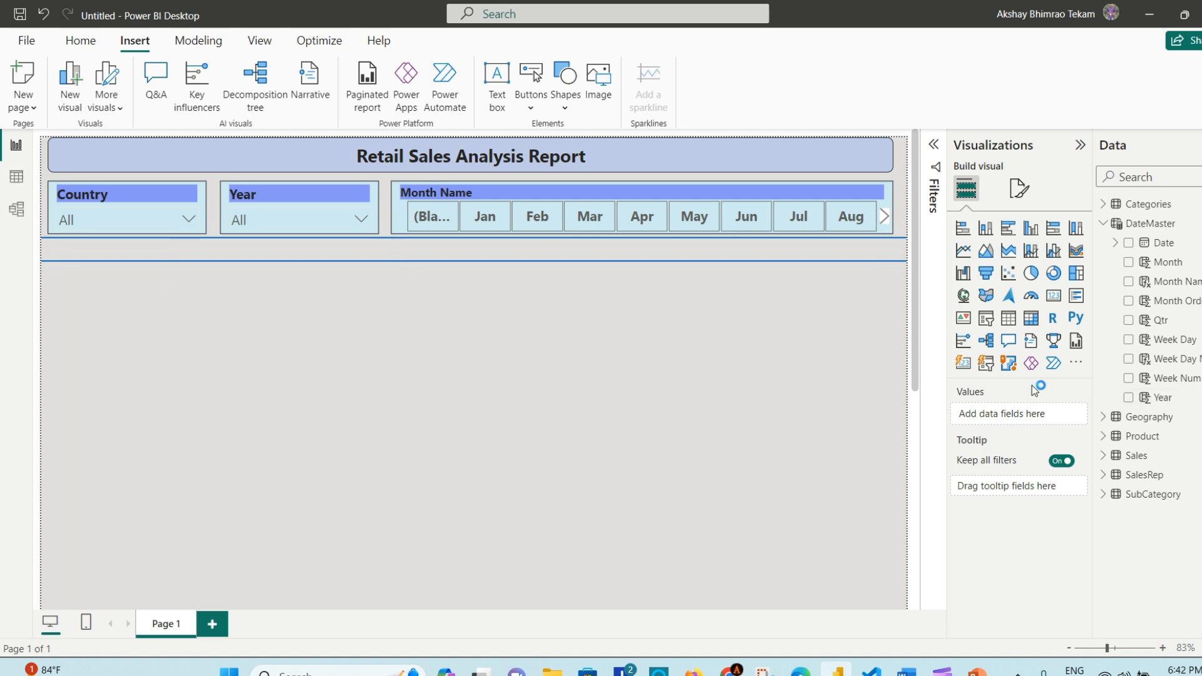
left_click(1079, 367)
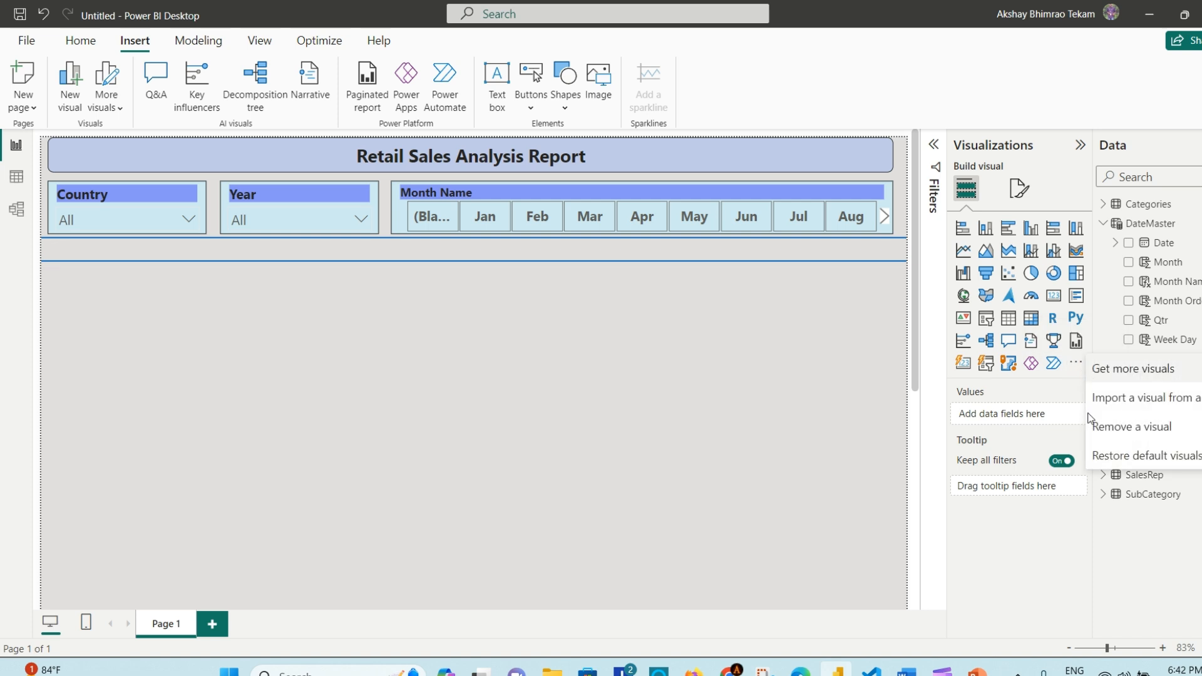
key("Escape")
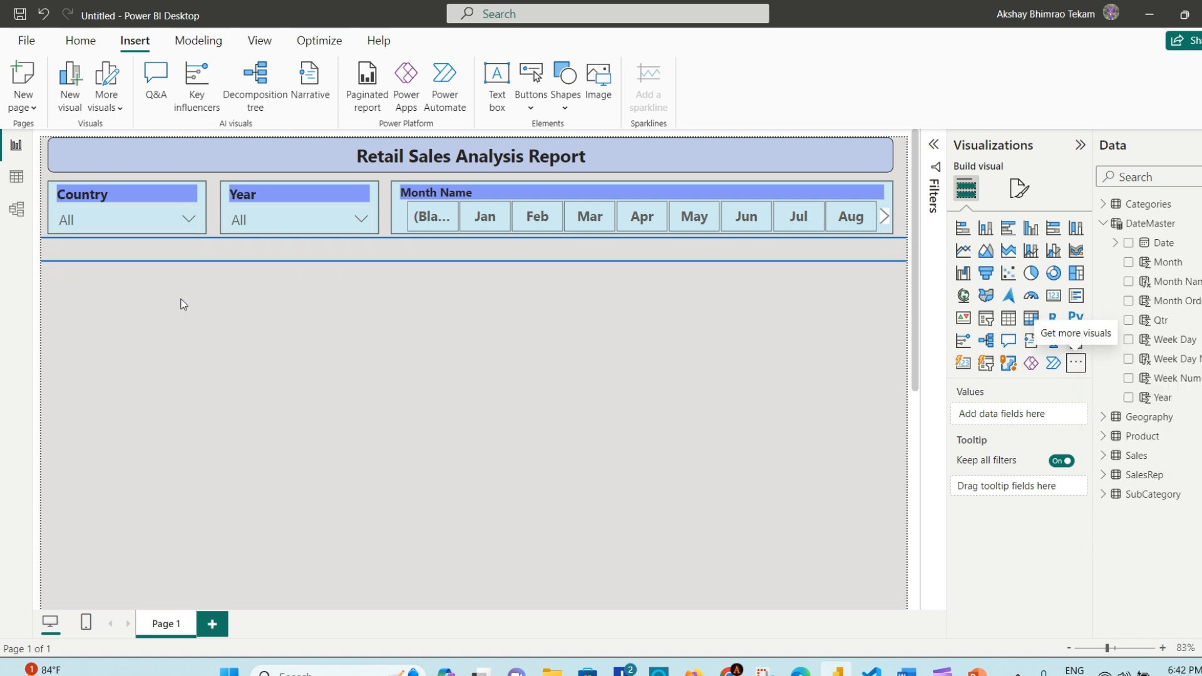
left_click(280, 334)
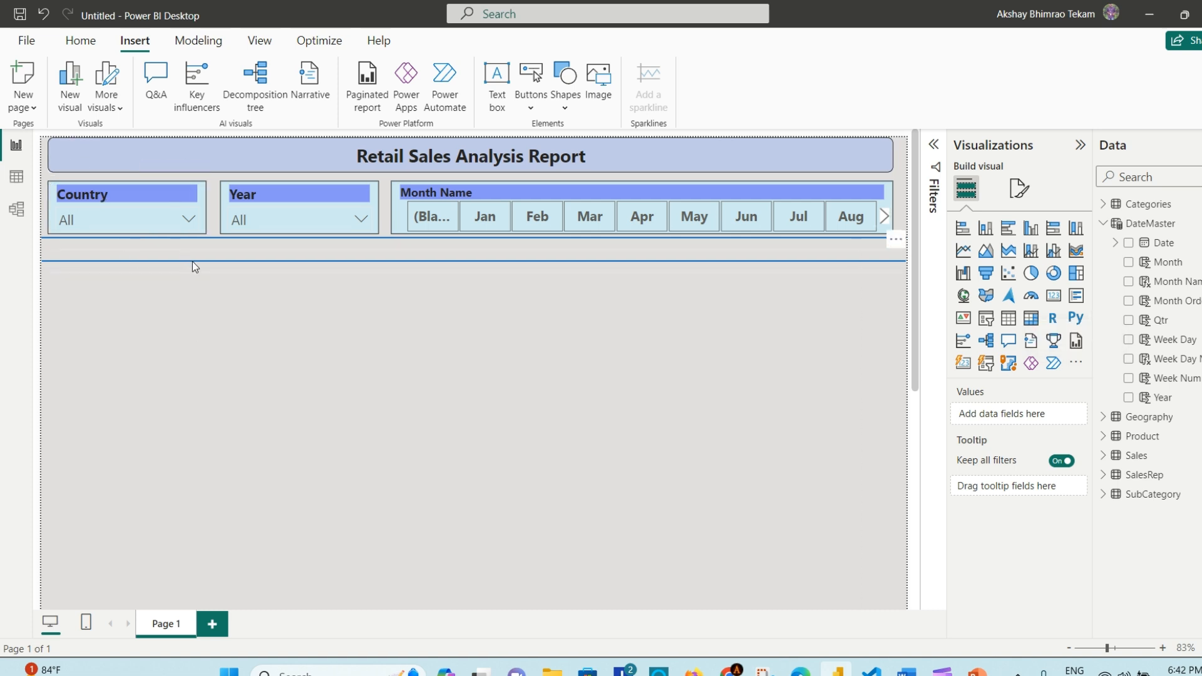
Step: Insert a pie chart, place it below the lower line at the page's left edge, and shrink it
left_click(1033, 279)
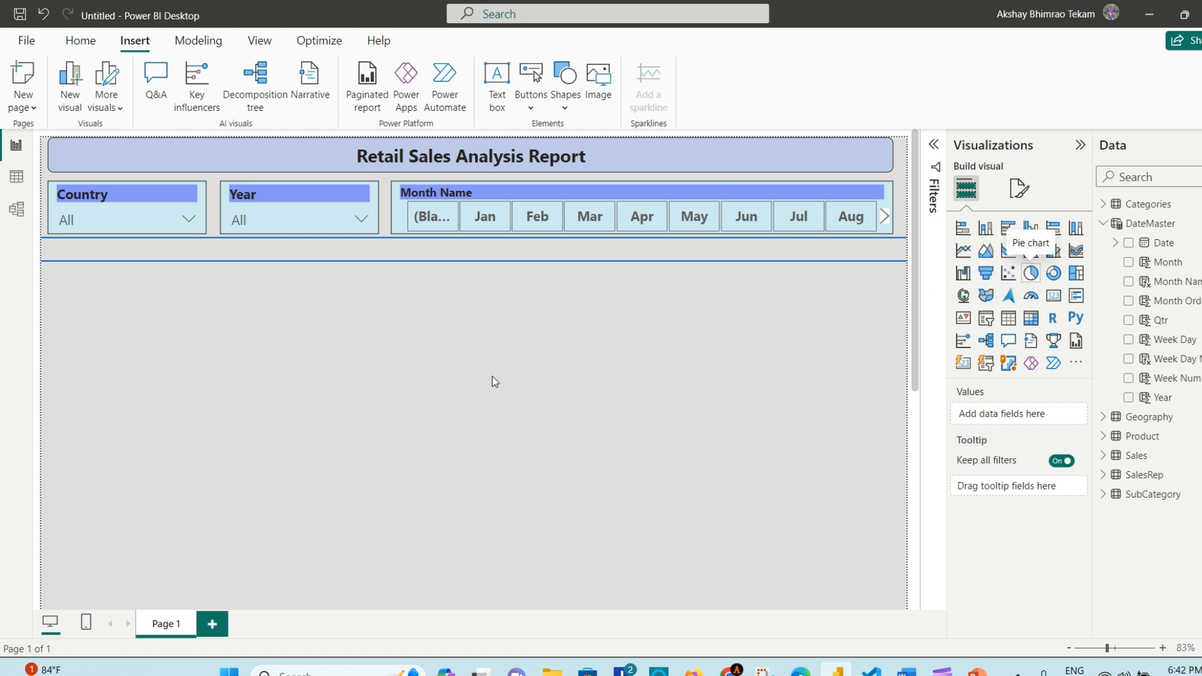
left_click_drag(904, 453, 265, 560)
left_click_drag(219, 339, 207, 317)
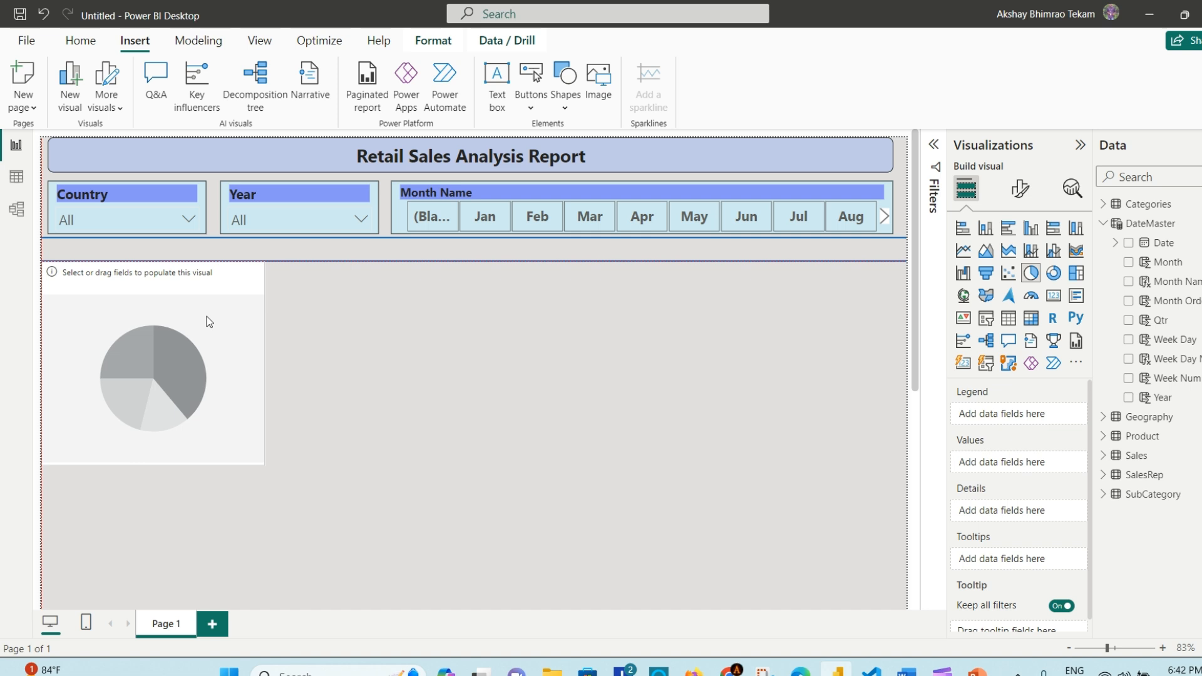
left_click_drag(263, 462, 220, 432)
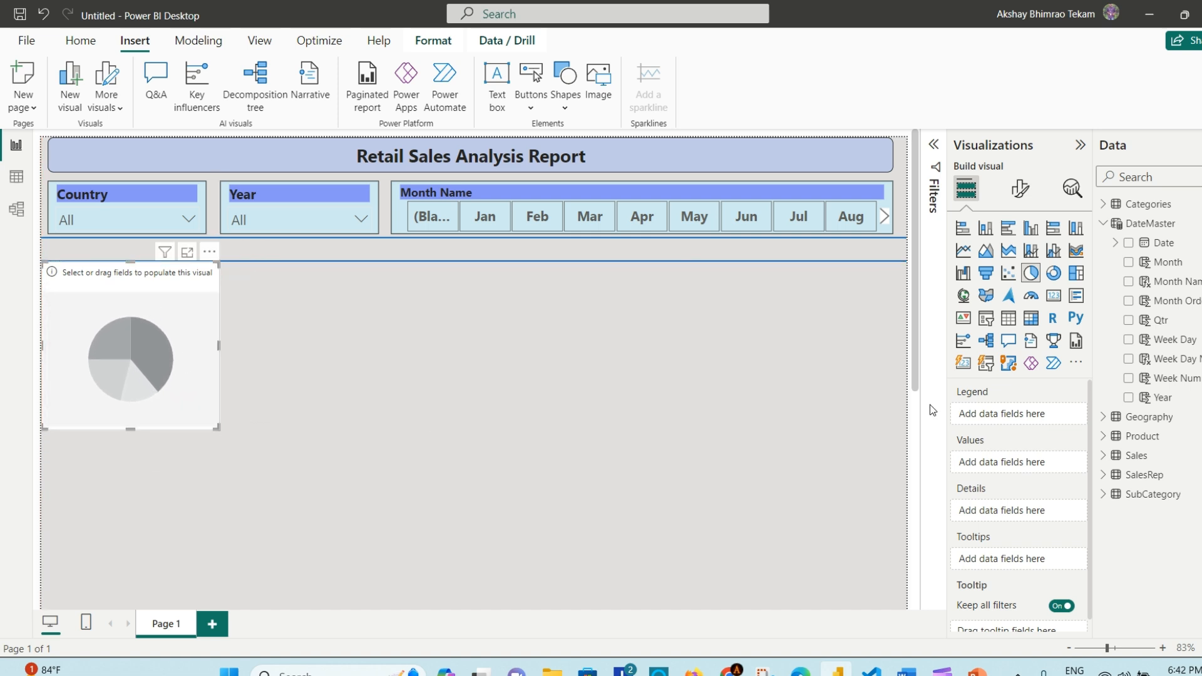
Step: Fill the pie chart with Total Revenue from Sales as values and Category as legend, and enlarge it slightly
left_click(1105, 224)
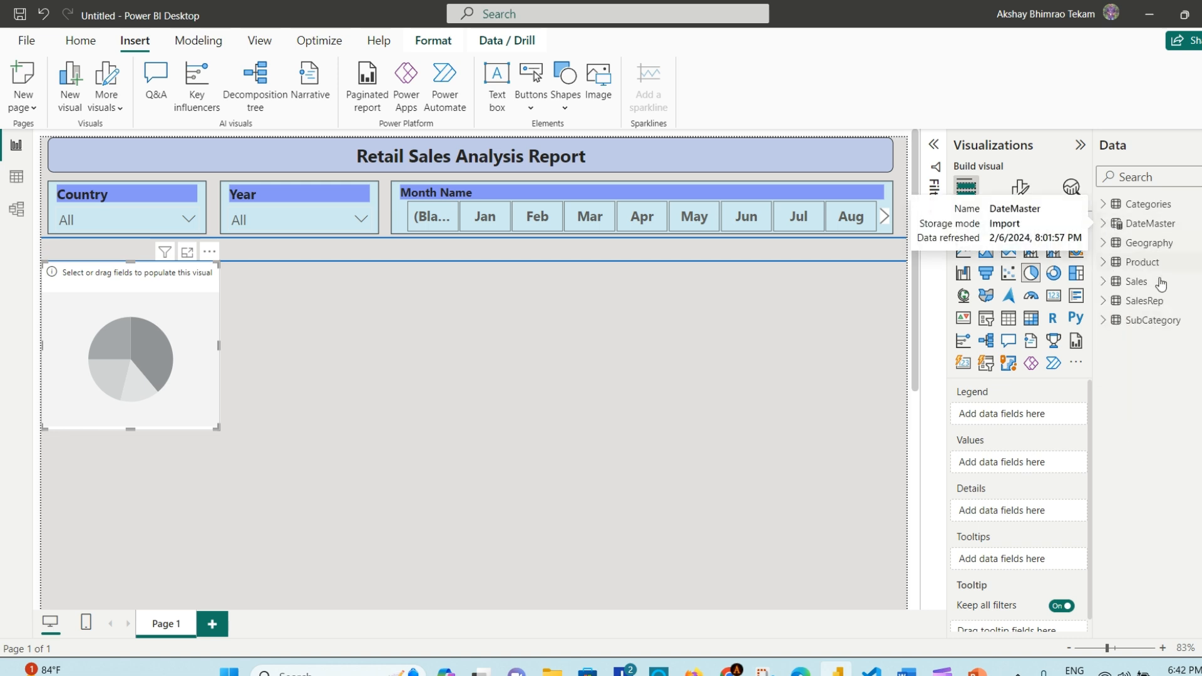
left_click(1107, 283)
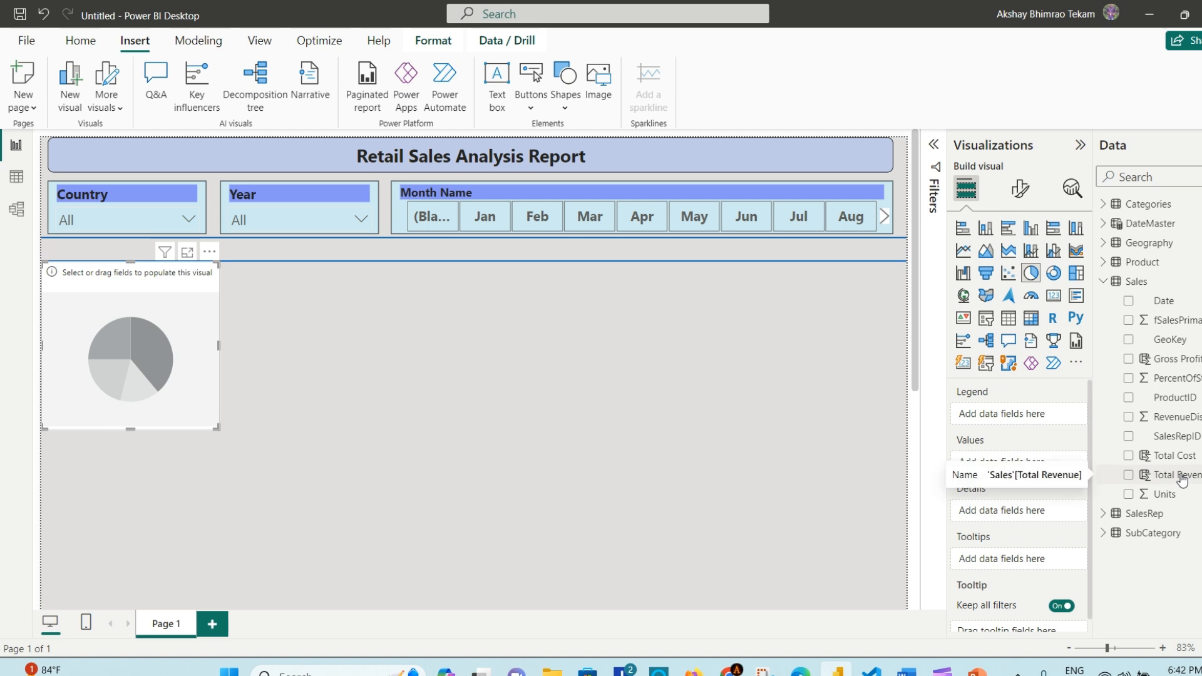
left_click_drag(1183, 480, 166, 354)
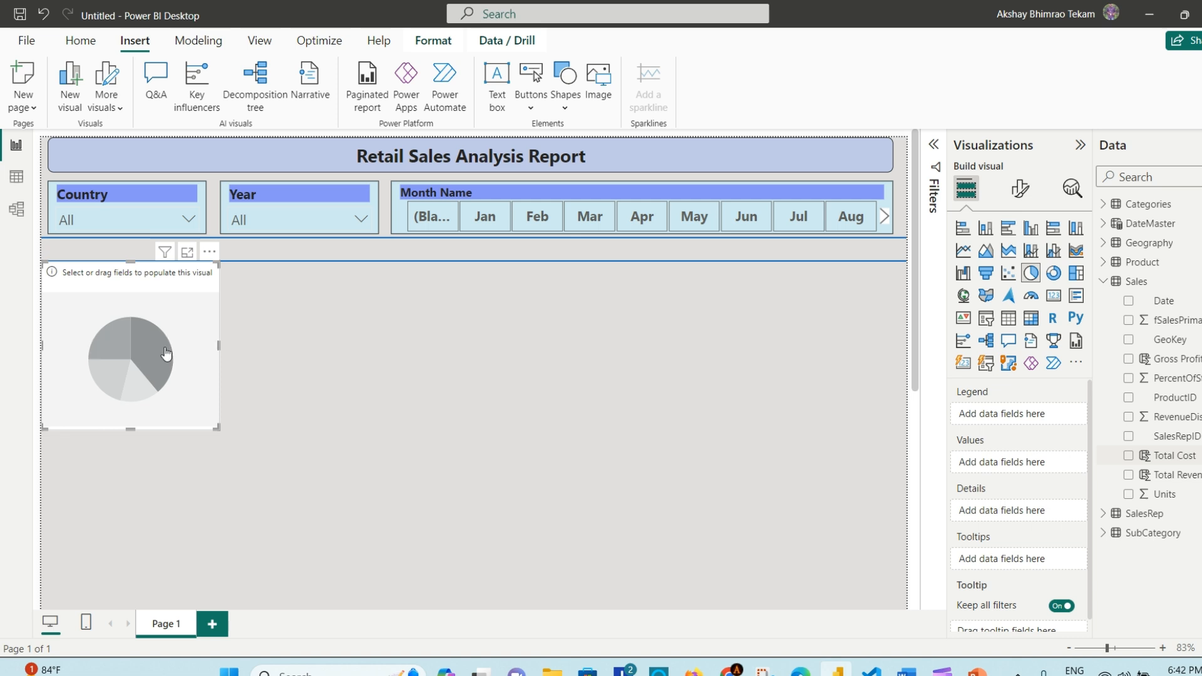
left_click(1103, 204)
left_click_drag(1183, 229, 171, 310)
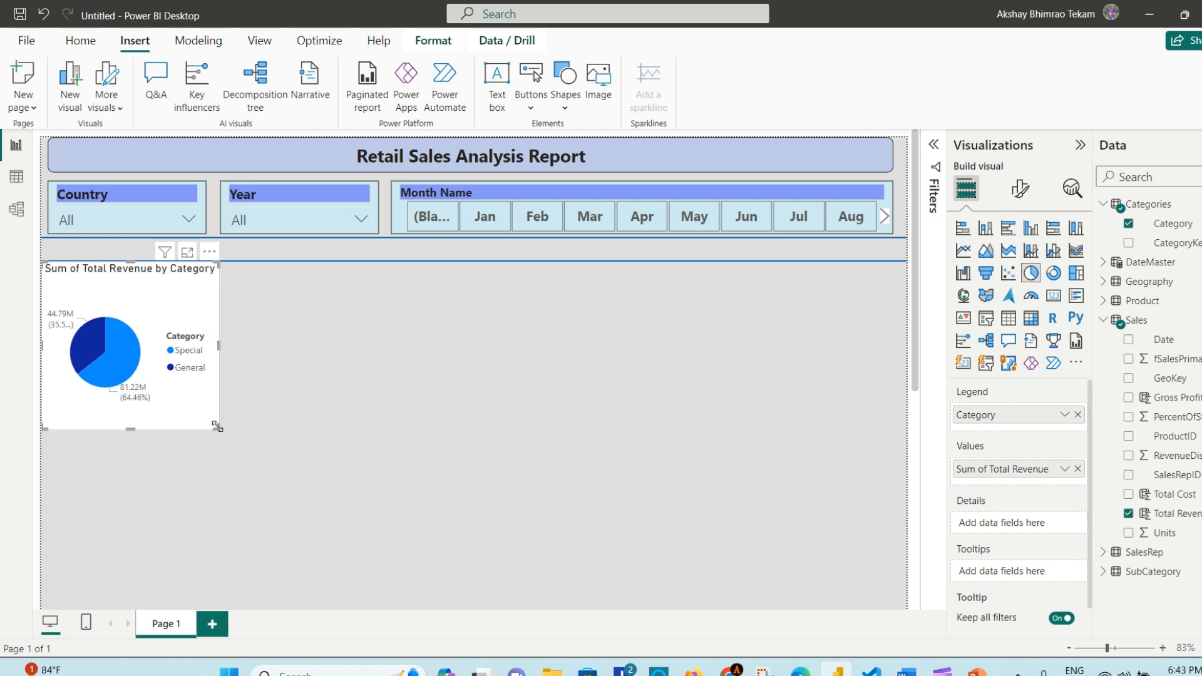
left_click_drag(217, 426, 228, 433)
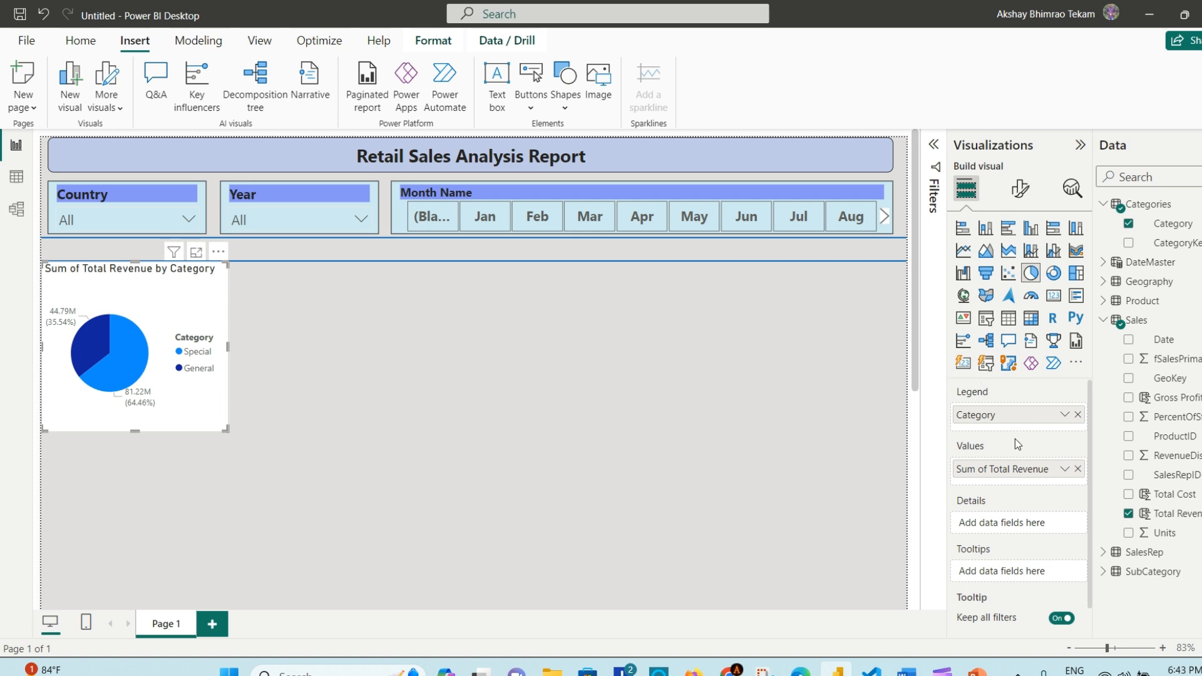
Step: Enlarge the pie chart very slightly and set its legend position to Top center
left_click(1029, 191)
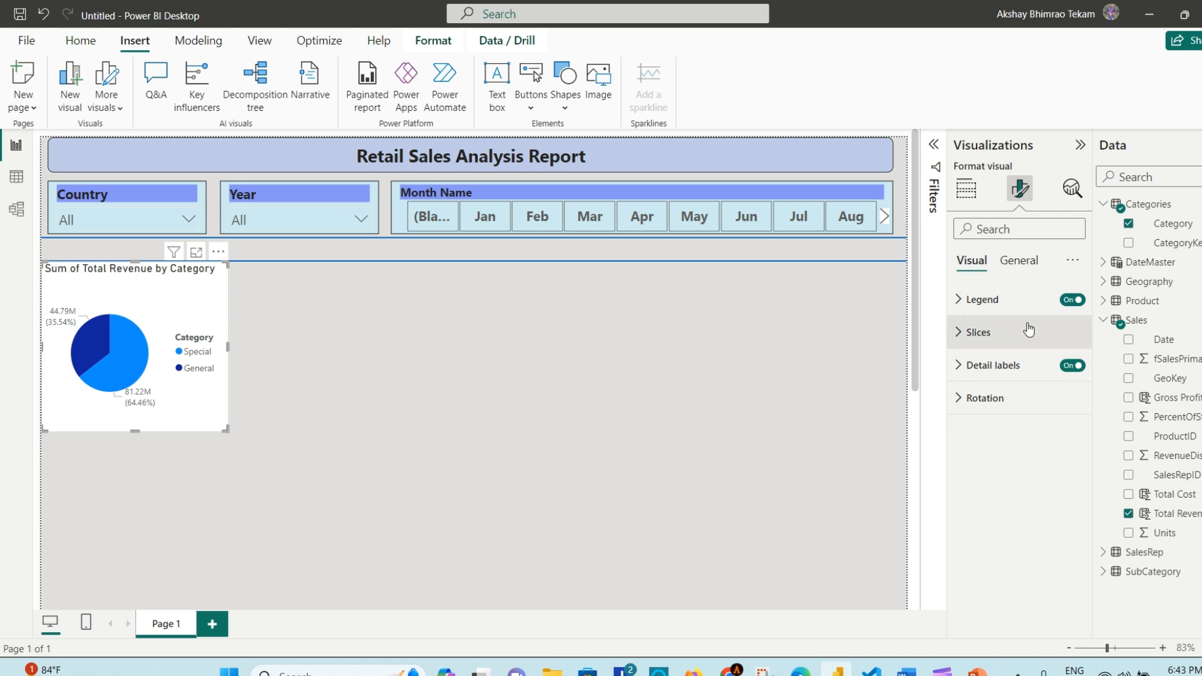
left_click(1069, 301)
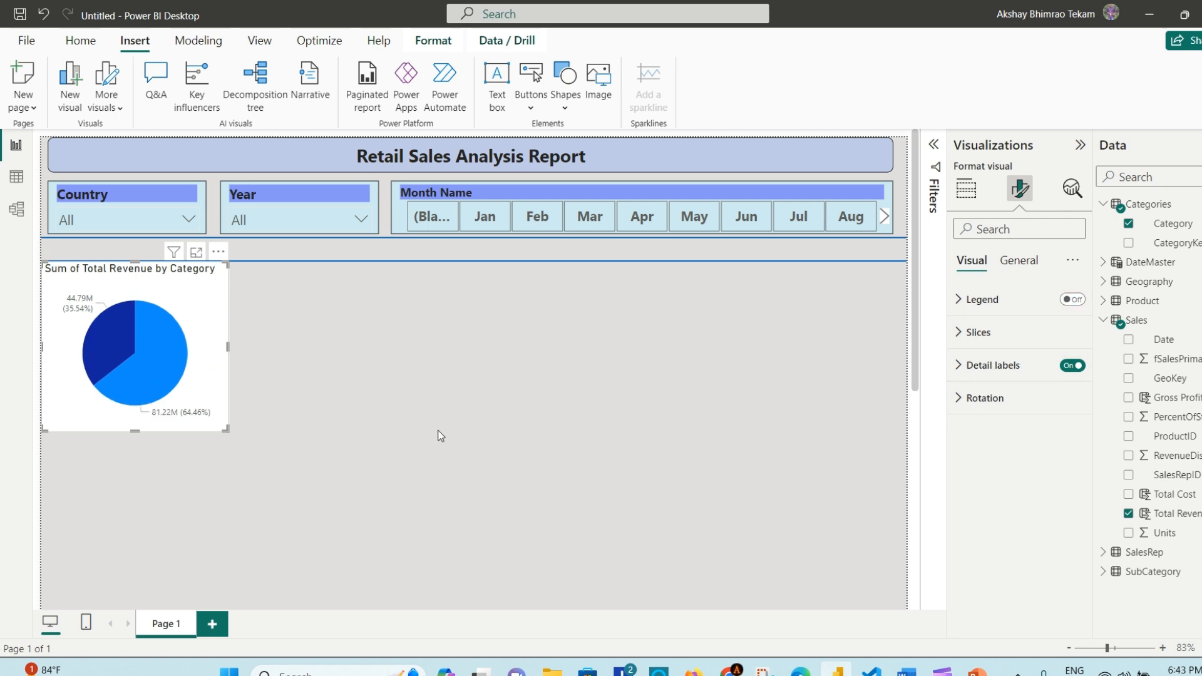
left_click_drag(229, 436, 230, 438)
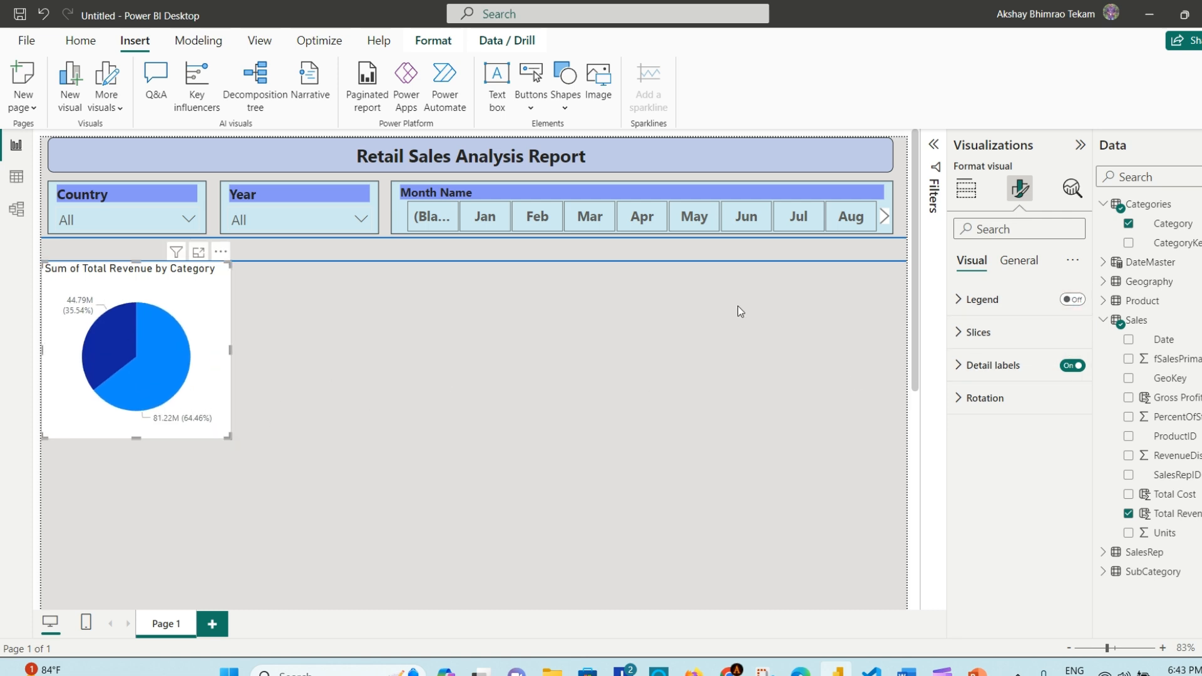
left_click(1072, 299)
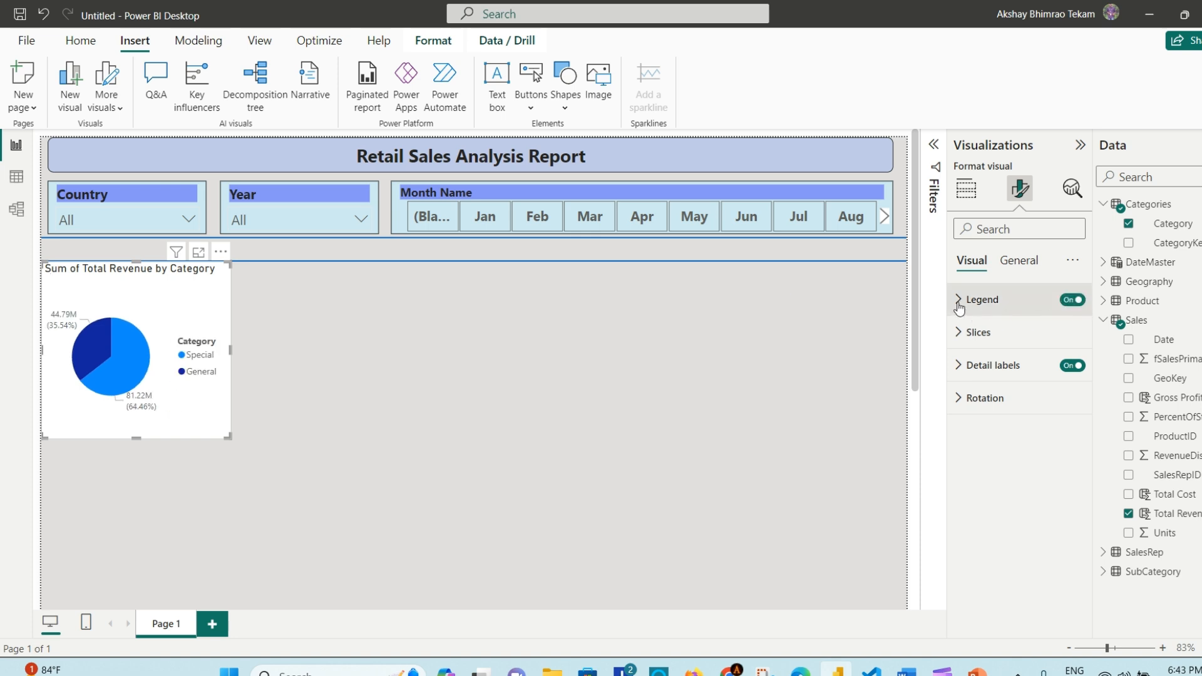
left_click(966, 308)
left_click(1069, 381)
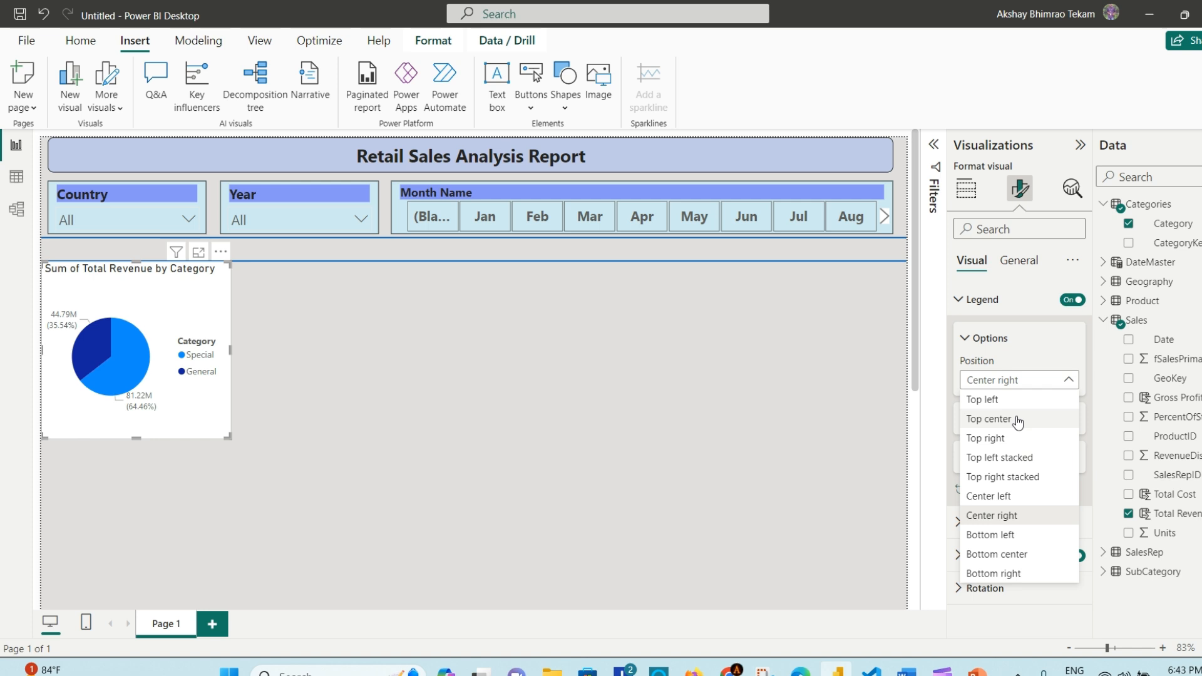
left_click(989, 419)
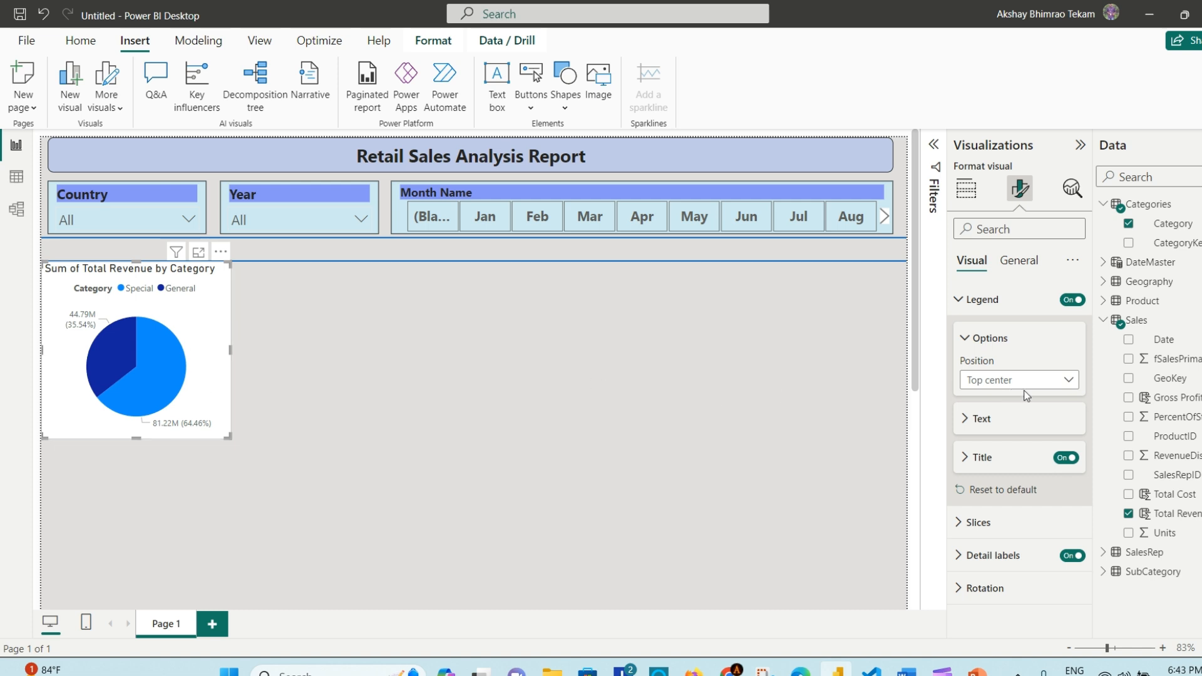
left_click(960, 300)
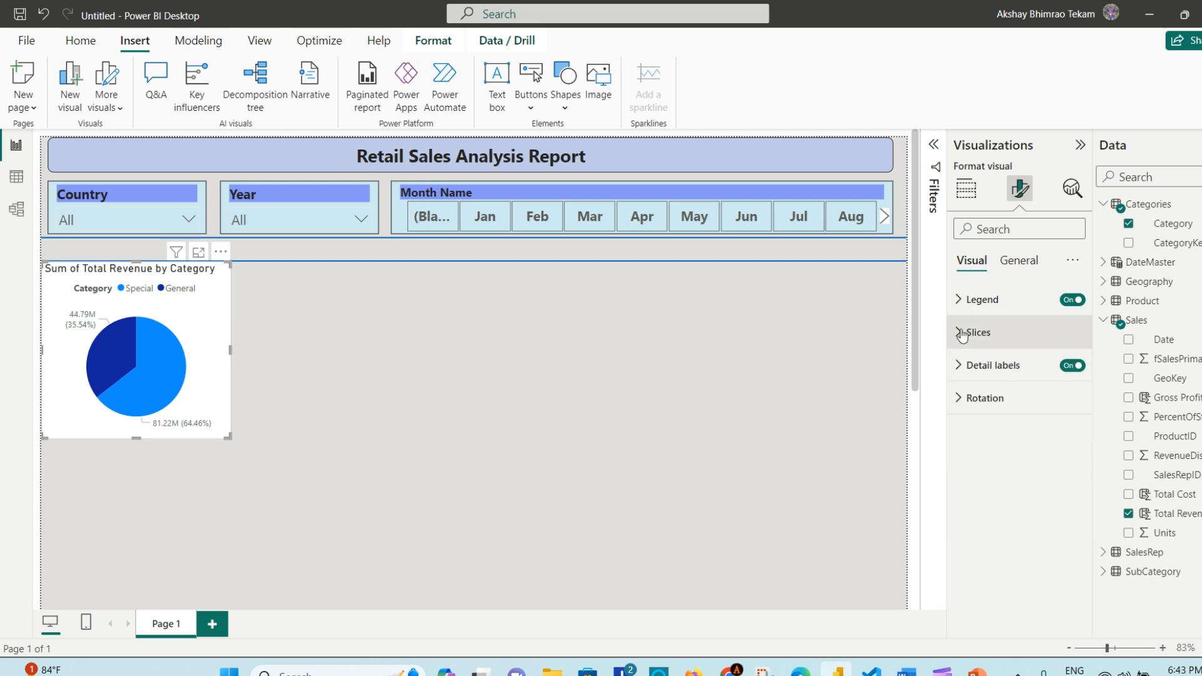
Step: Change the color of the pie chart's Special slice to light orange
left_click(960, 334)
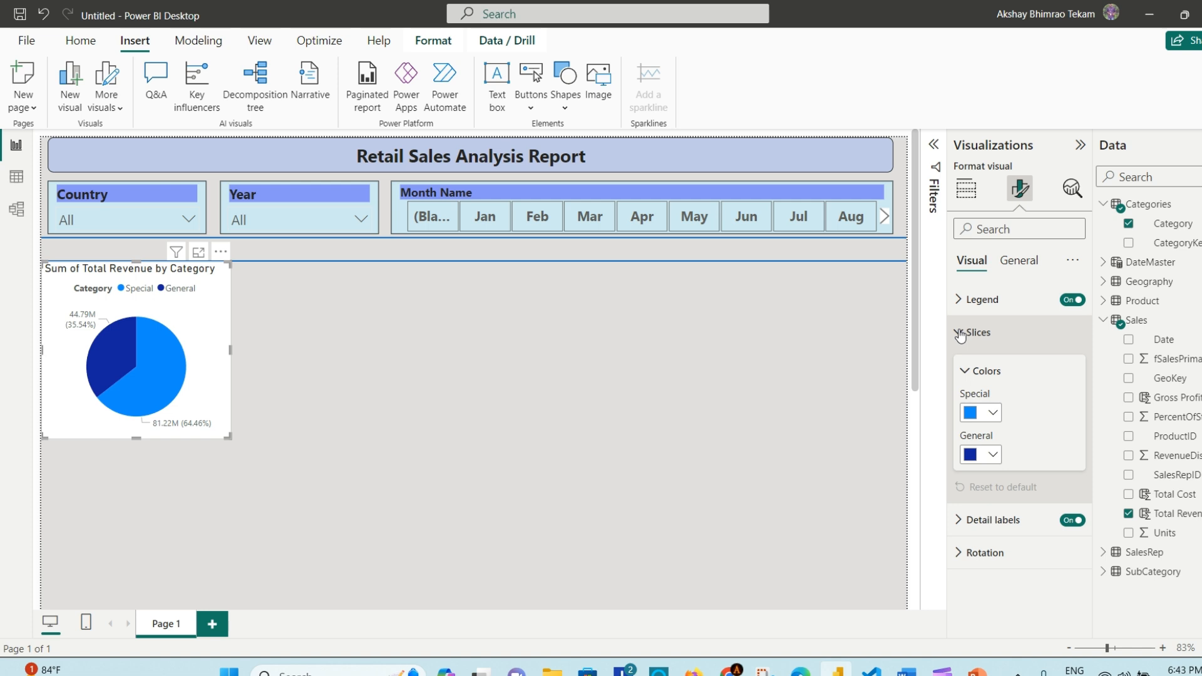
left_click(993, 415)
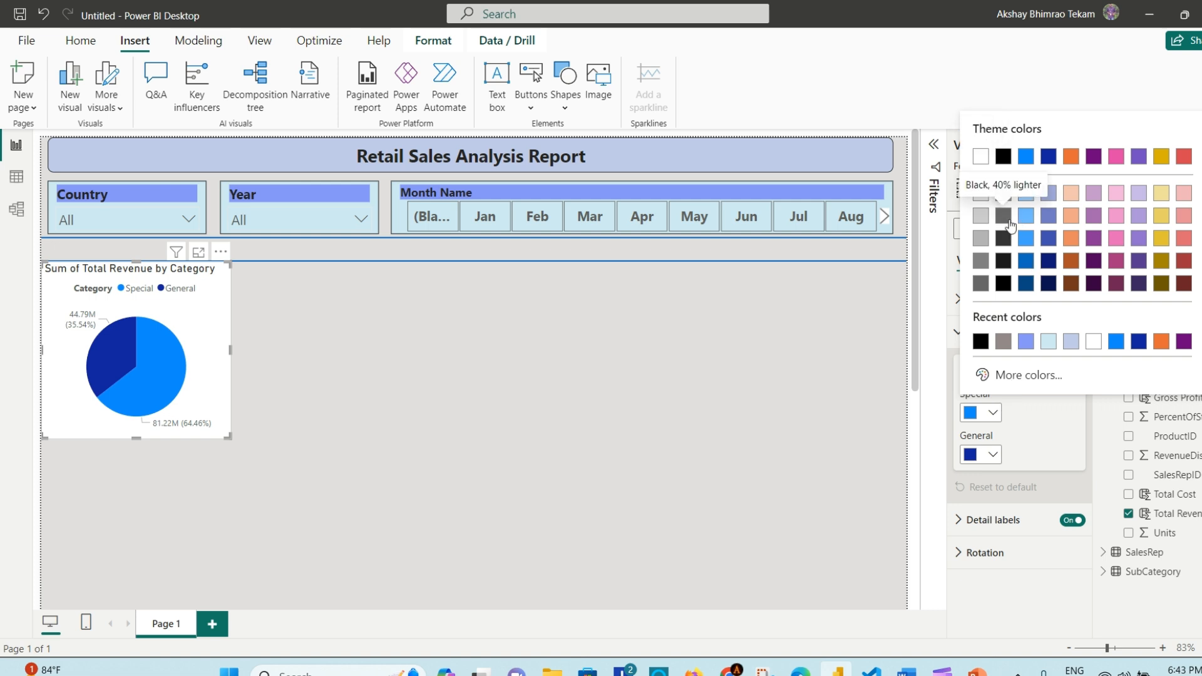
left_click(1071, 238)
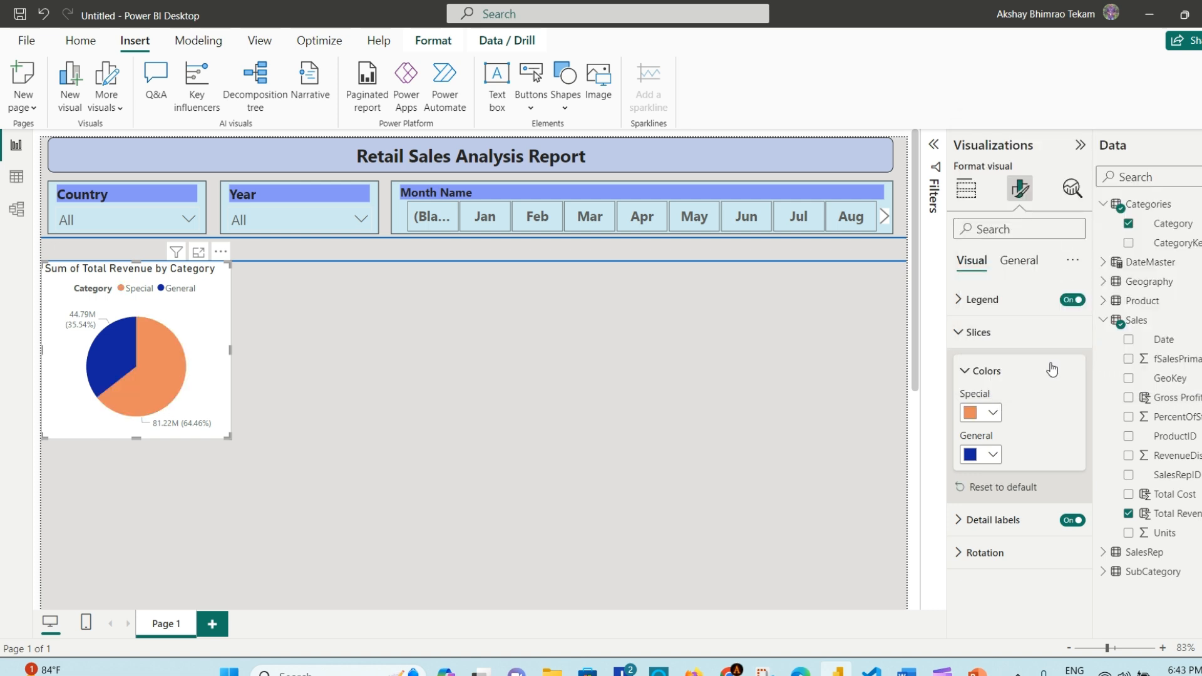
left_click(959, 333)
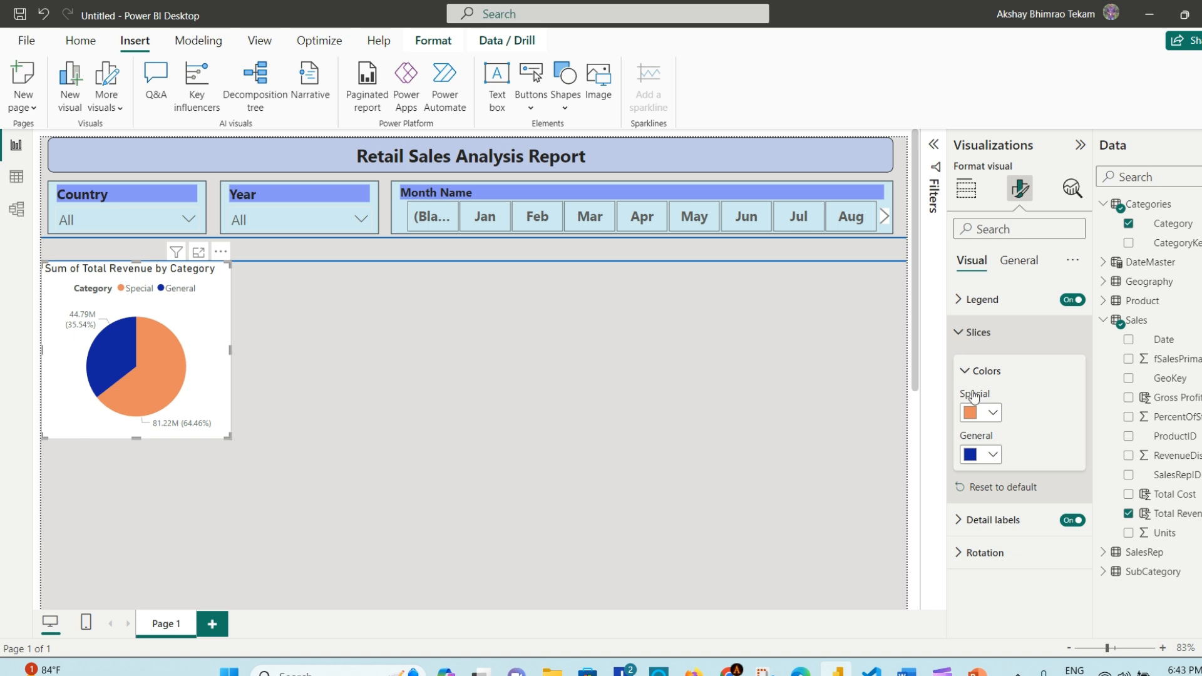
Step: Position the pie chart's detail labels Inside and turn off their overflow text, keeping the label contents as data value and percent of total
left_click(960, 367)
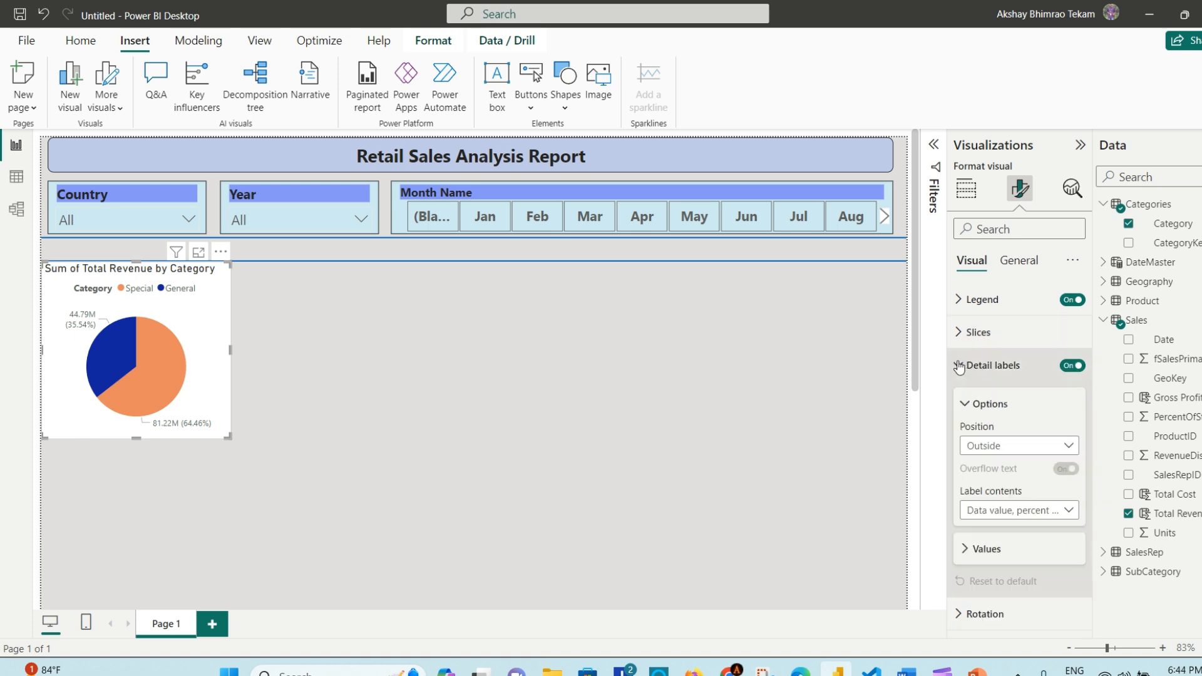
left_click(1071, 446)
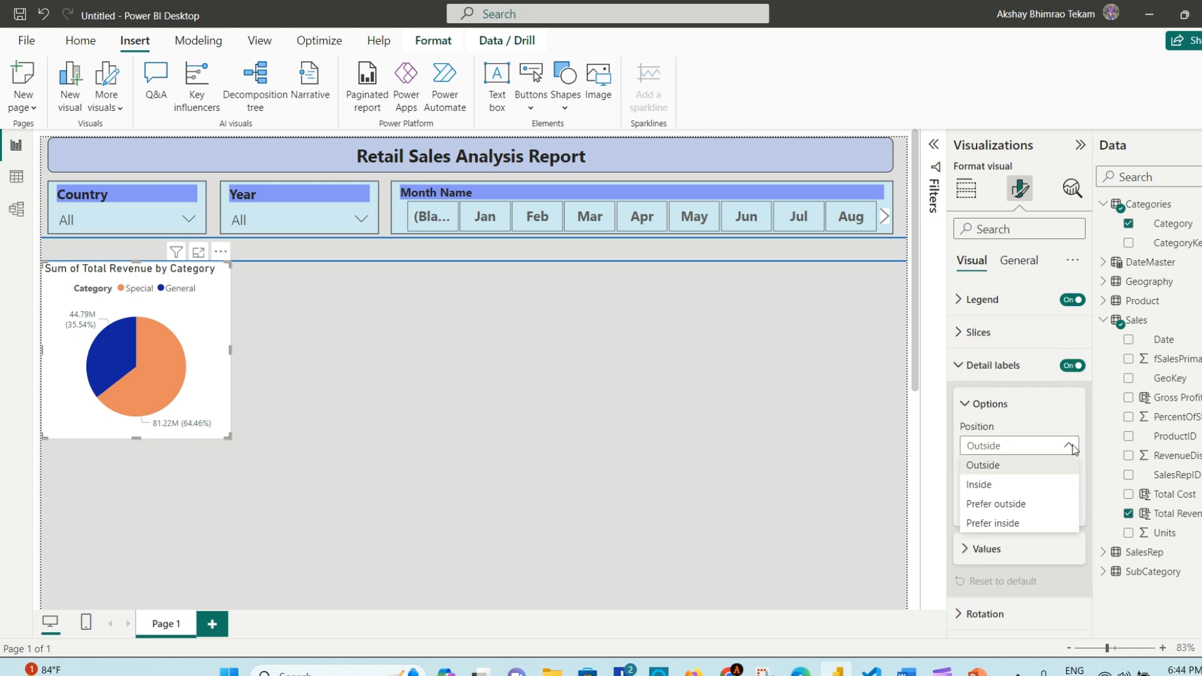
left_click(1008, 487)
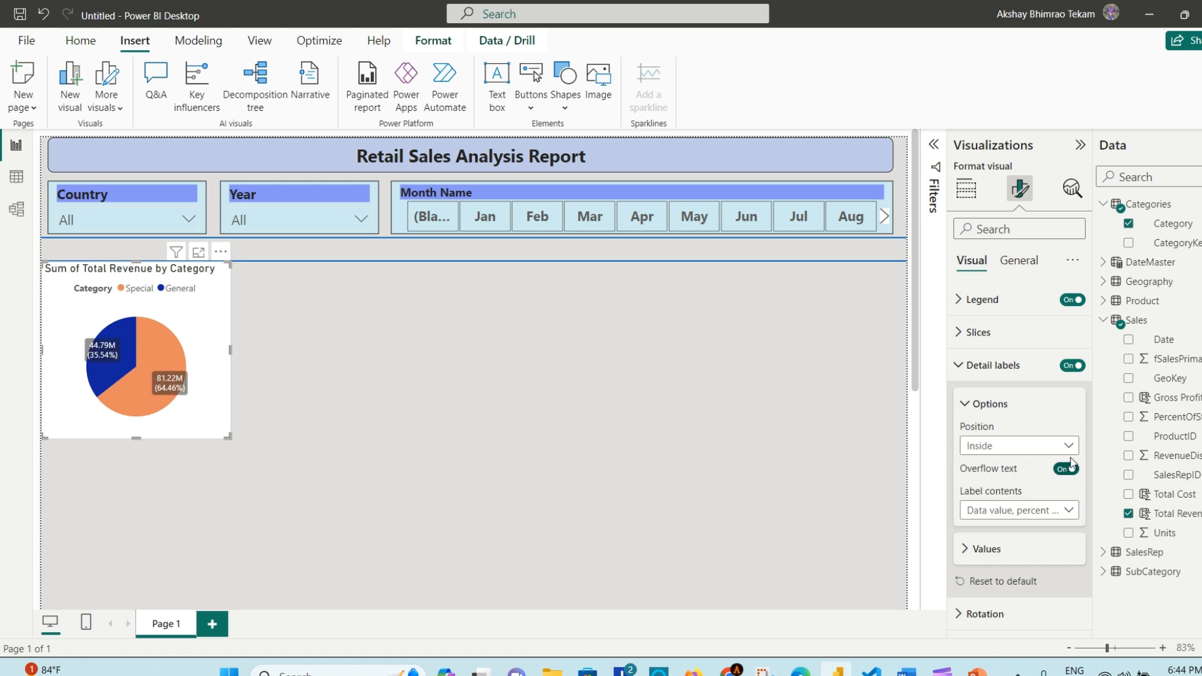
left_click(1063, 471)
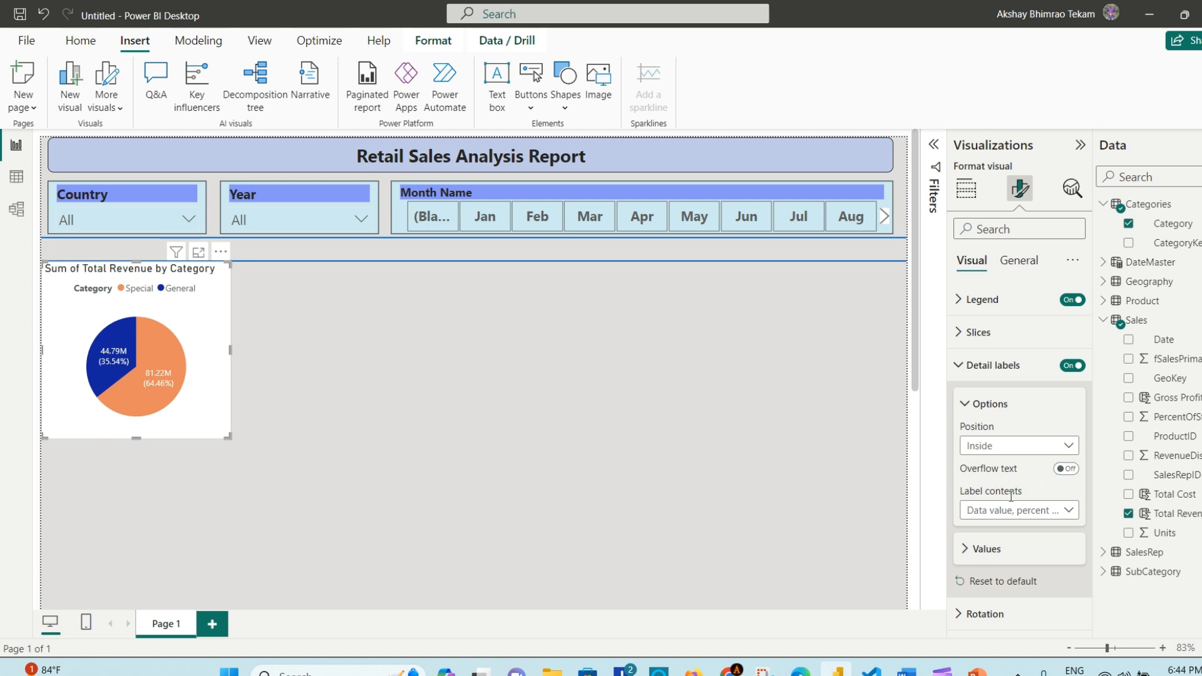
left_click(1068, 510)
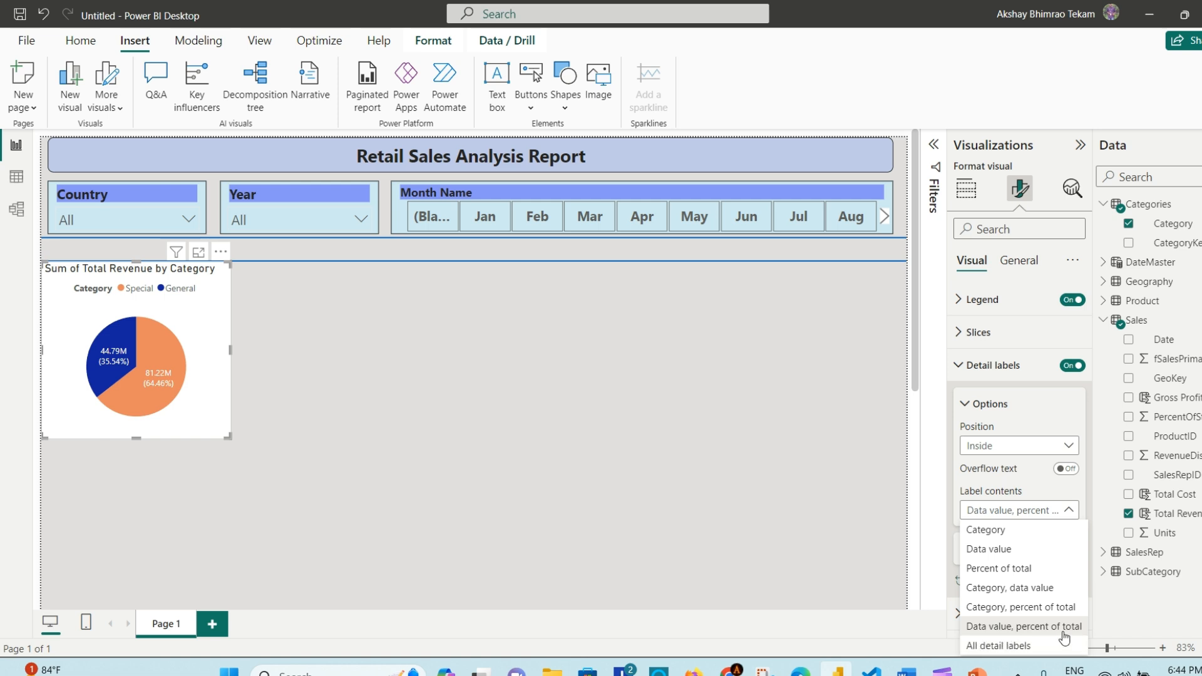
left_click(964, 406)
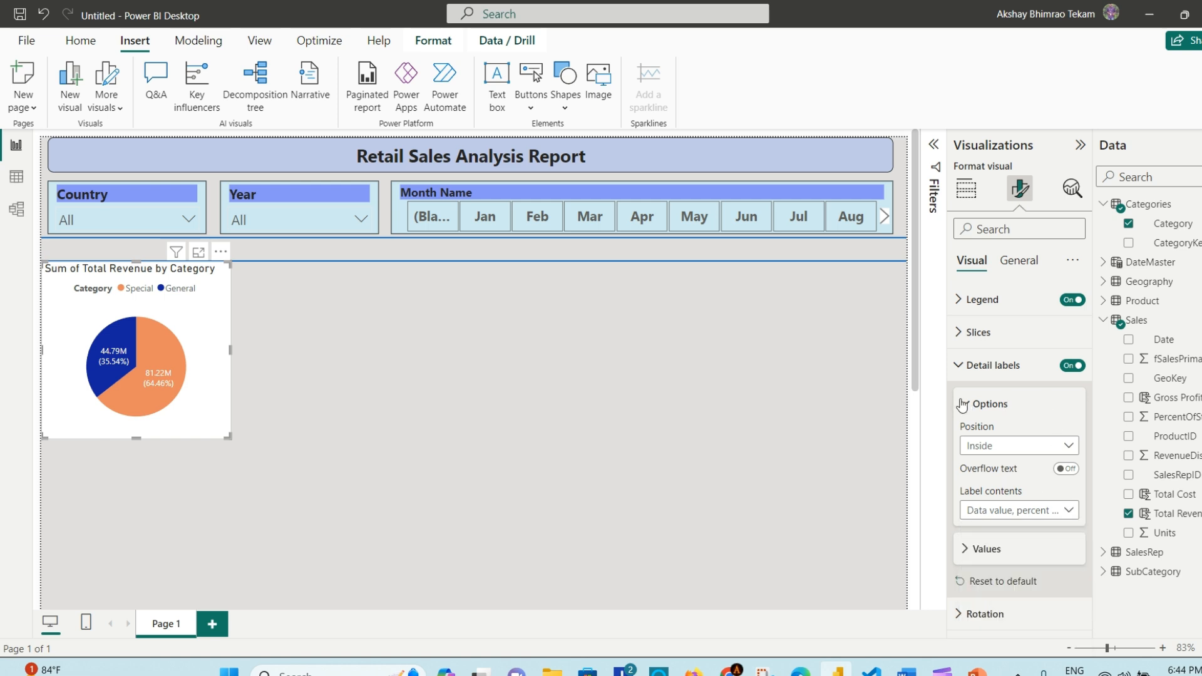
Step: Set the font size of the pie chart's detail label values to 10
left_click(963, 405)
left_click(964, 444)
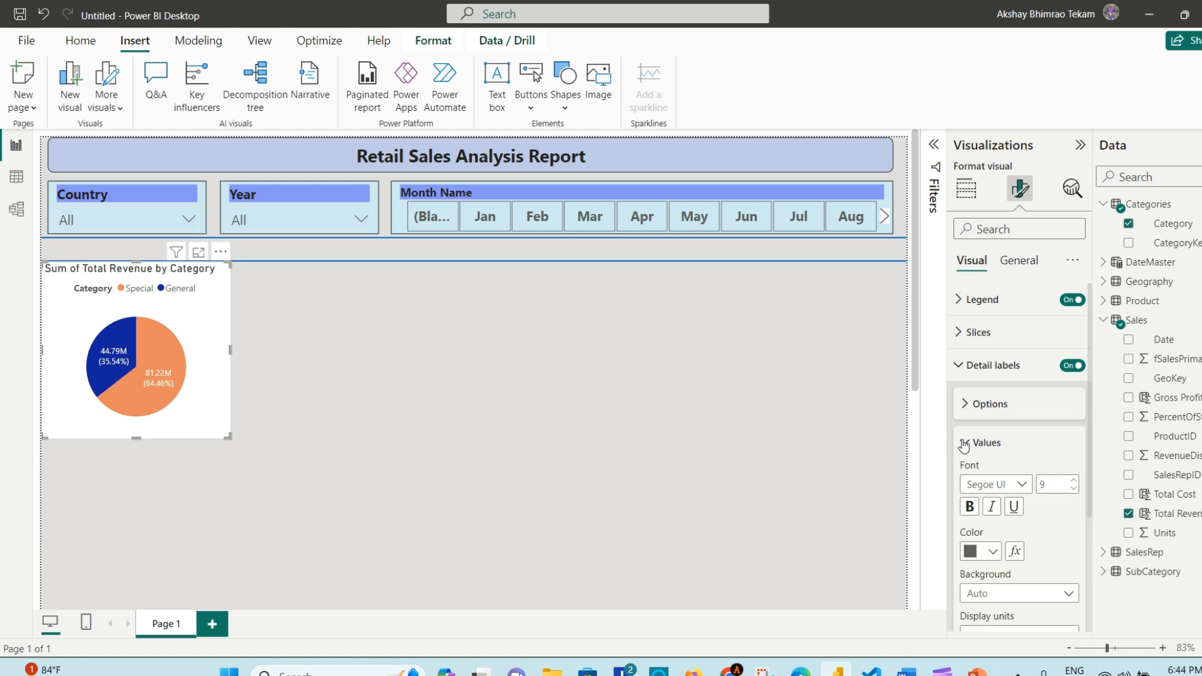
left_click(1074, 480)
left_click(1074, 480)
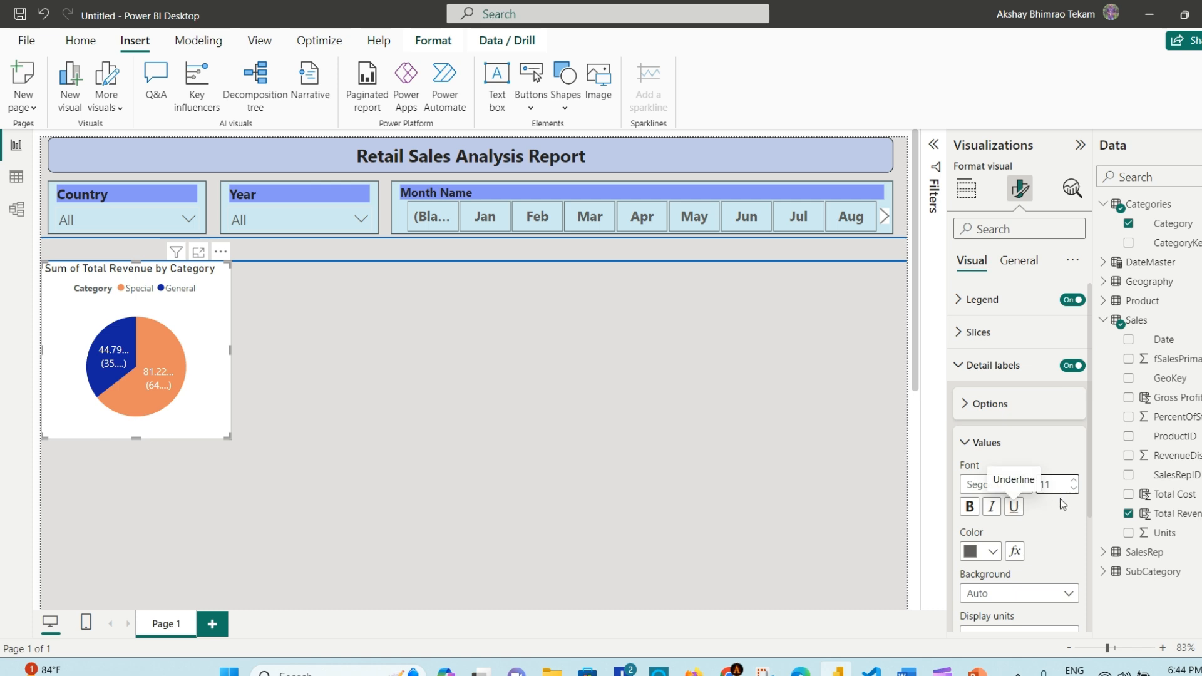
left_click(1074, 489)
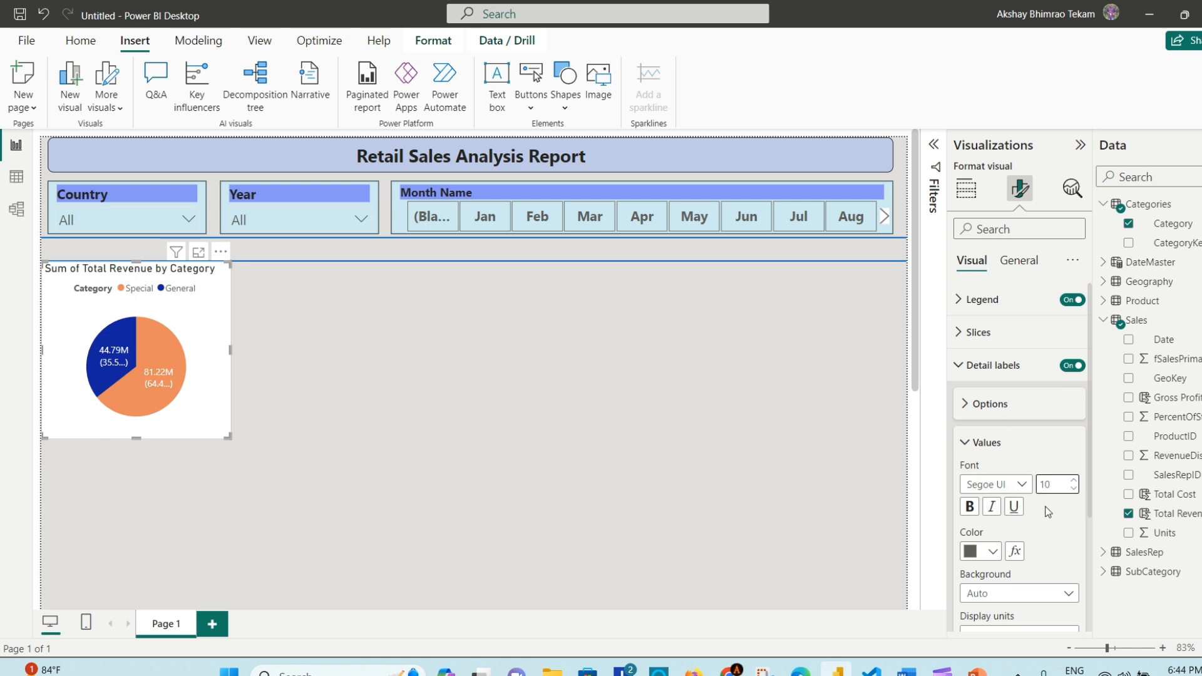
mouse_move(152, 370)
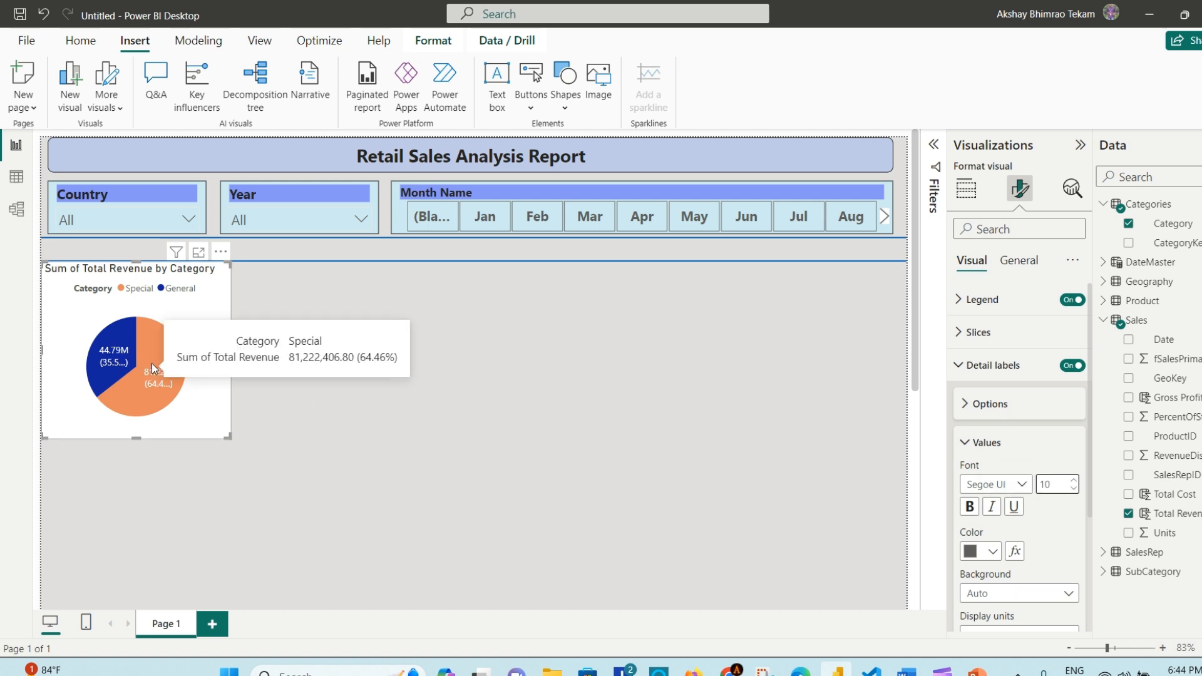
left_click(968, 365)
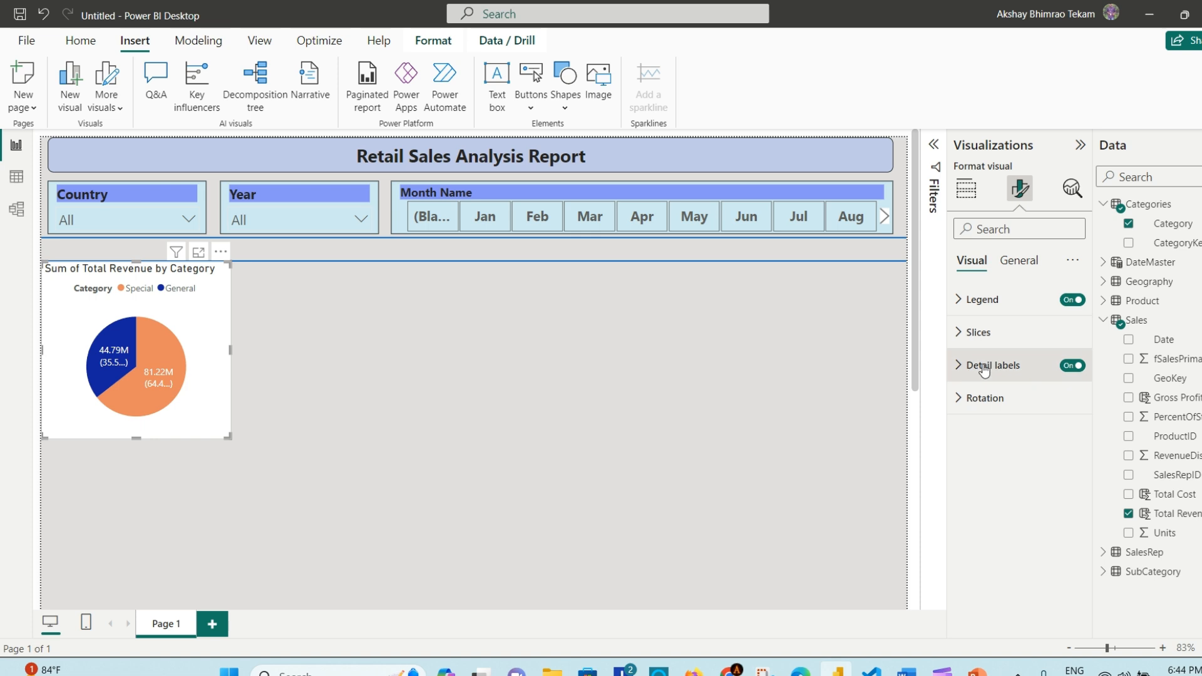
Step: Shorten the pie chart's title to "Total Revenue by Category"
left_click(1019, 261)
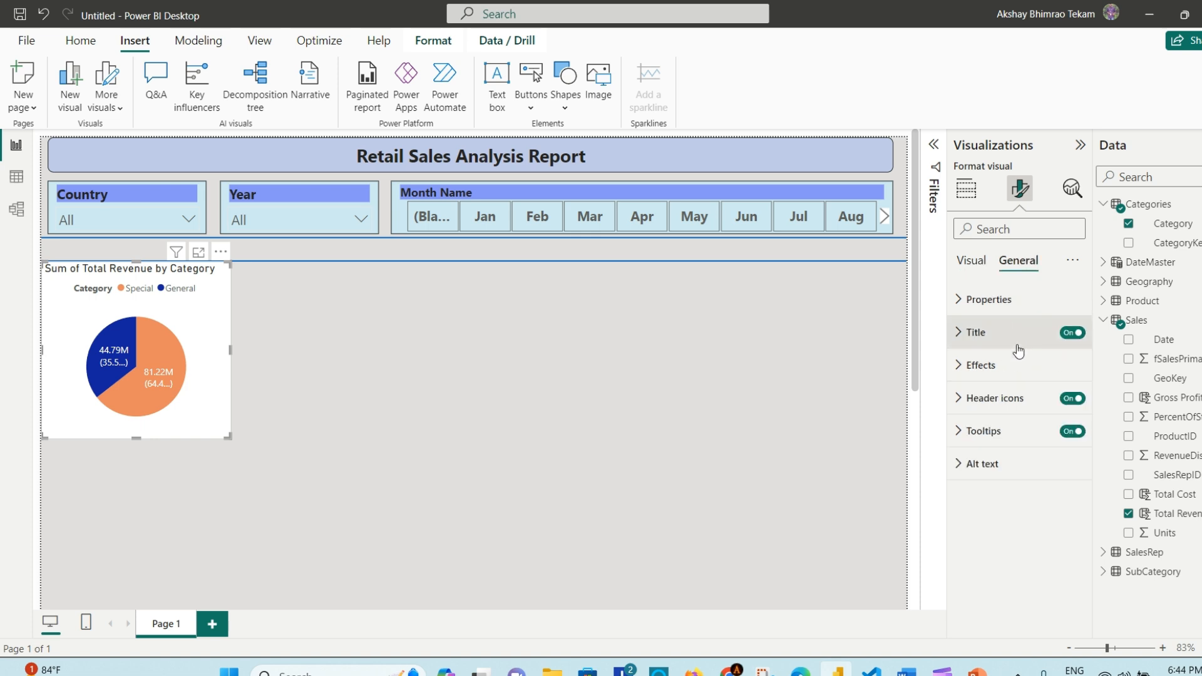
left_click(961, 332)
left_click(1001, 415)
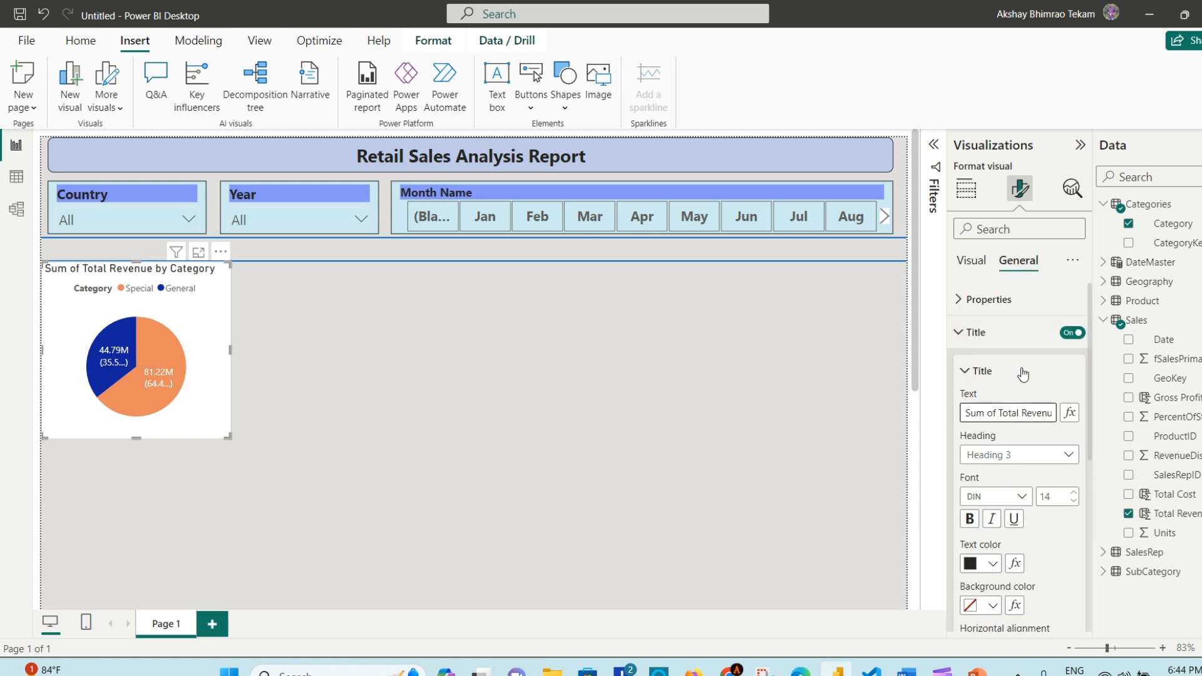
key("BackSpace")
key("BackSpace")
key("BackSpace")
key("BackSpace")
key("BackSpace")
key("BackSpace")
key("BackSpace")
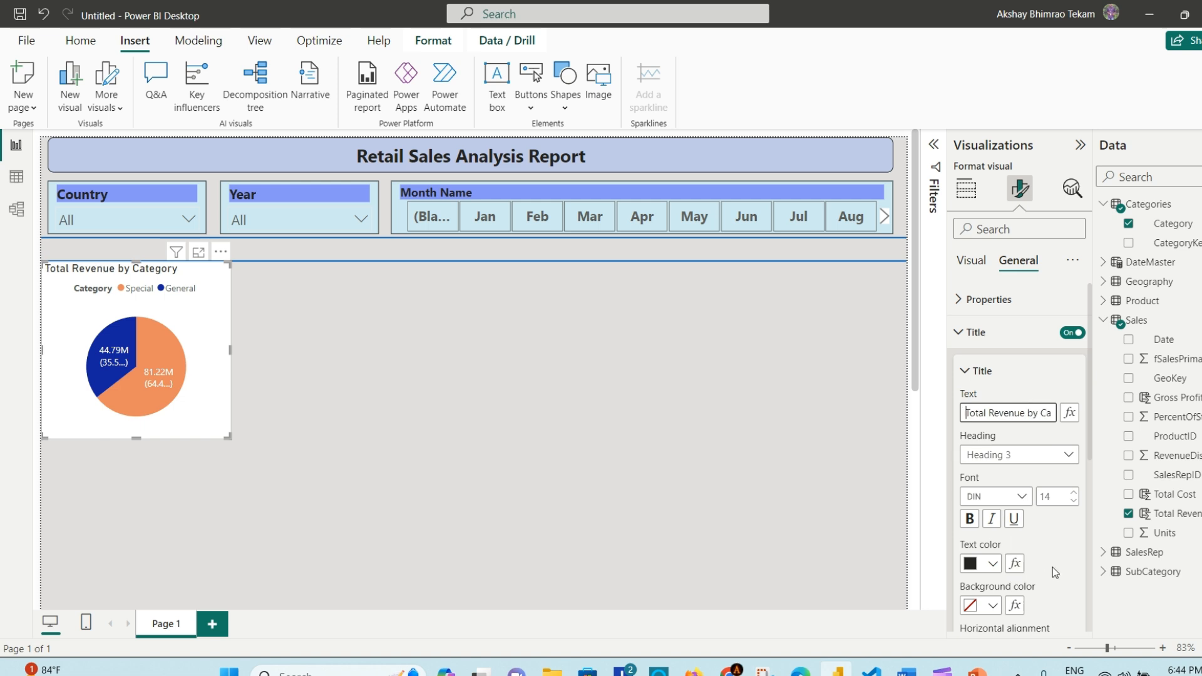
Step: Center the pie chart's title horizontally and give it a black background
scroll(1027, 551, "down", 3)
left_click(992, 545)
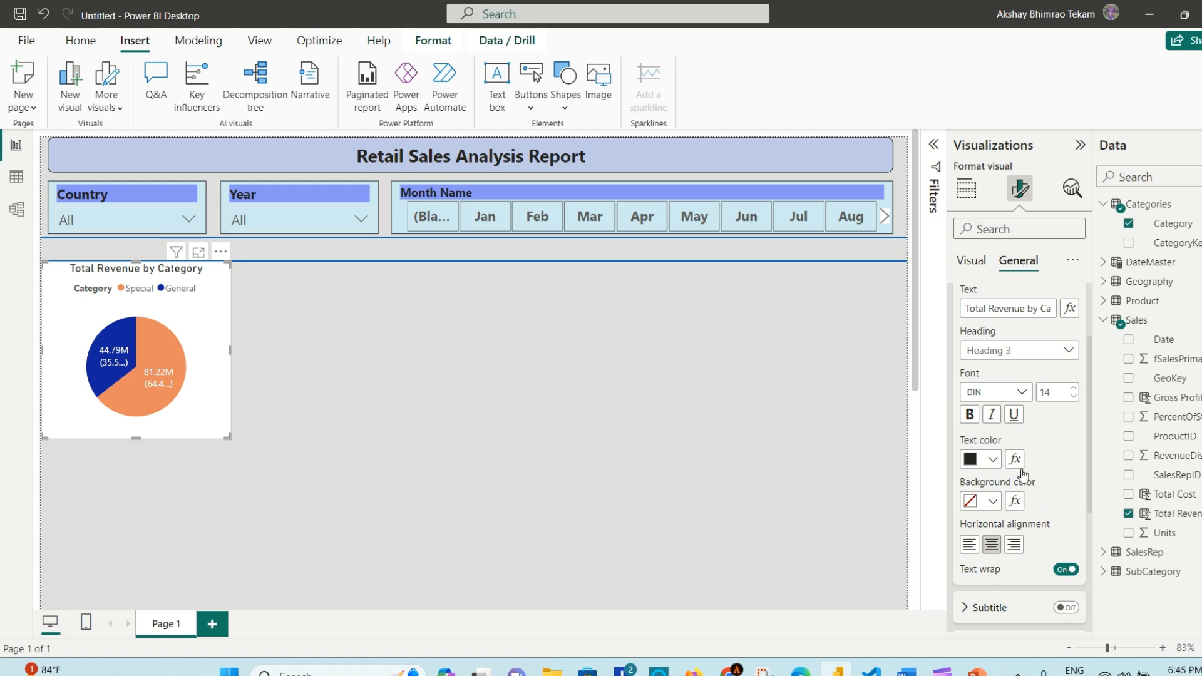
left_click(993, 501)
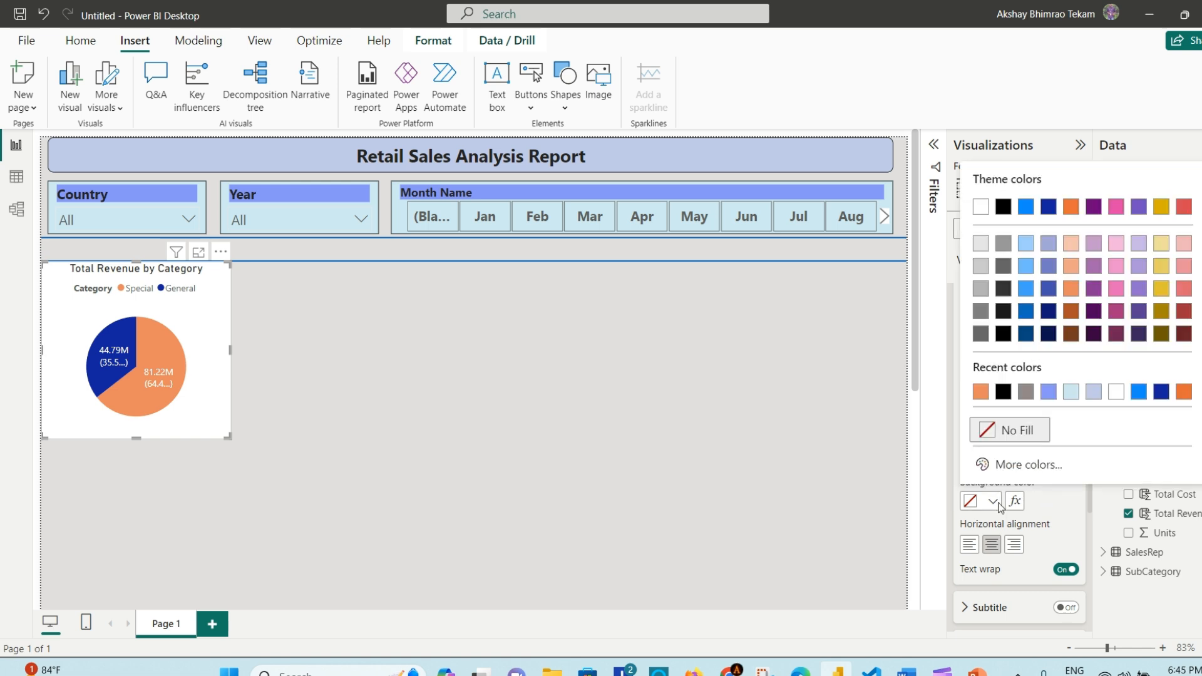
left_click(1004, 393)
Step: Make the pie chart title's text white and bold
scroll(1040, 401, "up", 3)
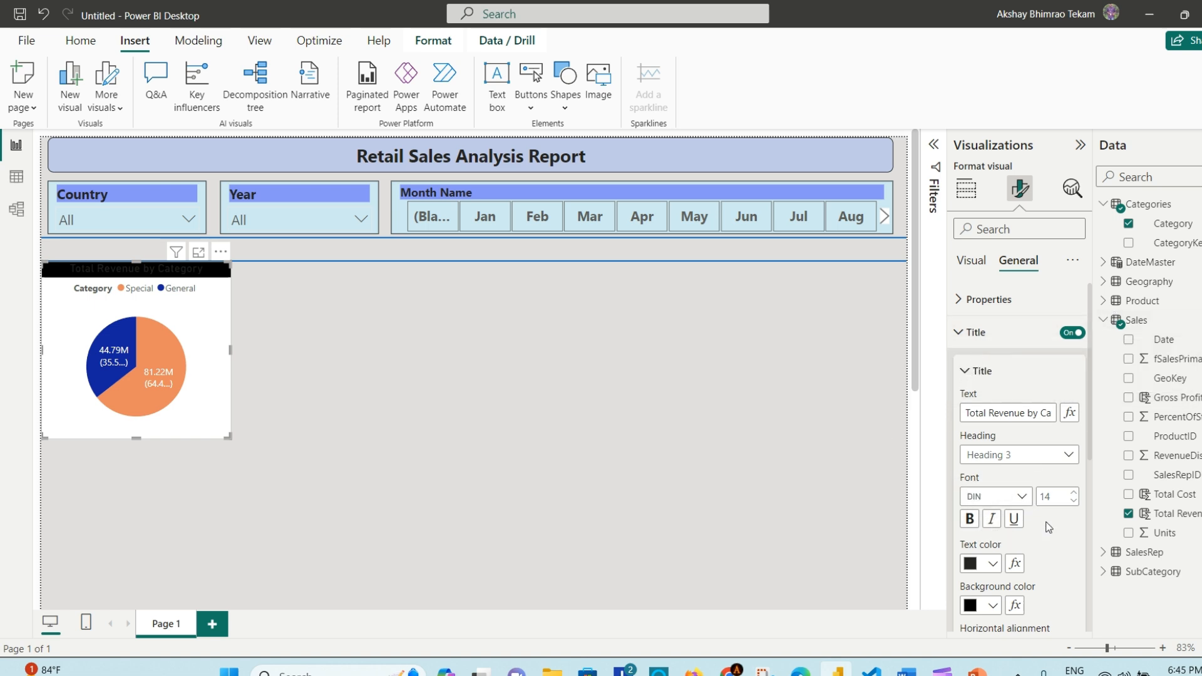
scroll(1050, 528, "down", 1)
left_click(993, 511)
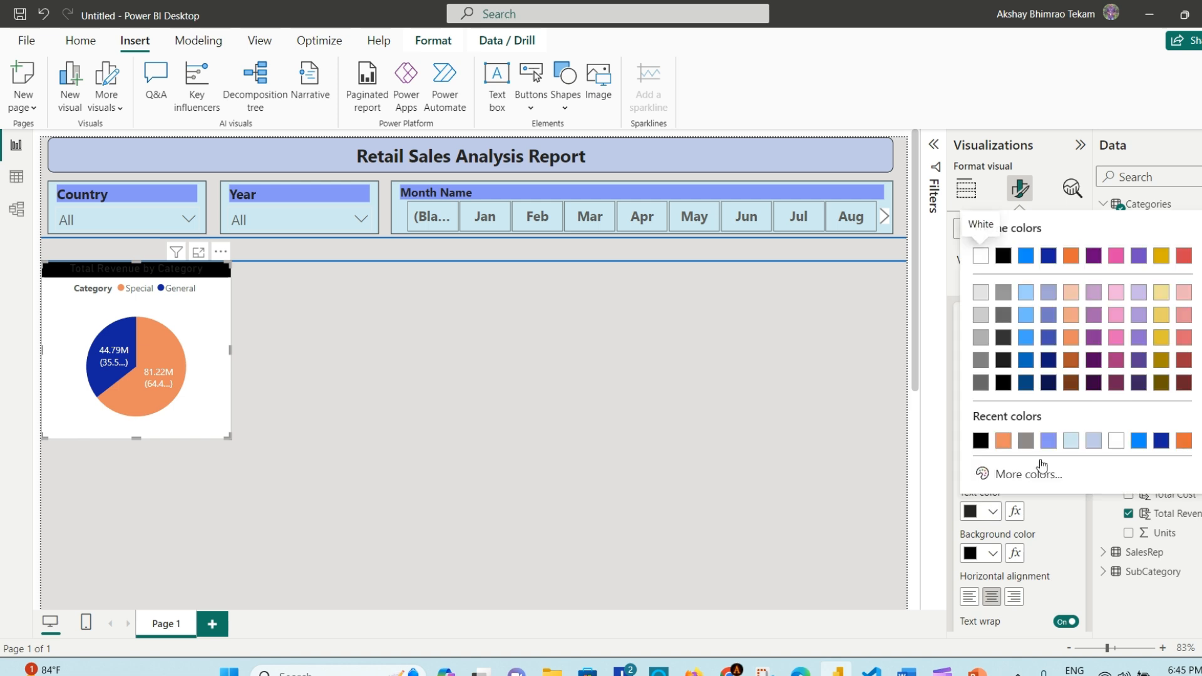
left_click(1117, 442)
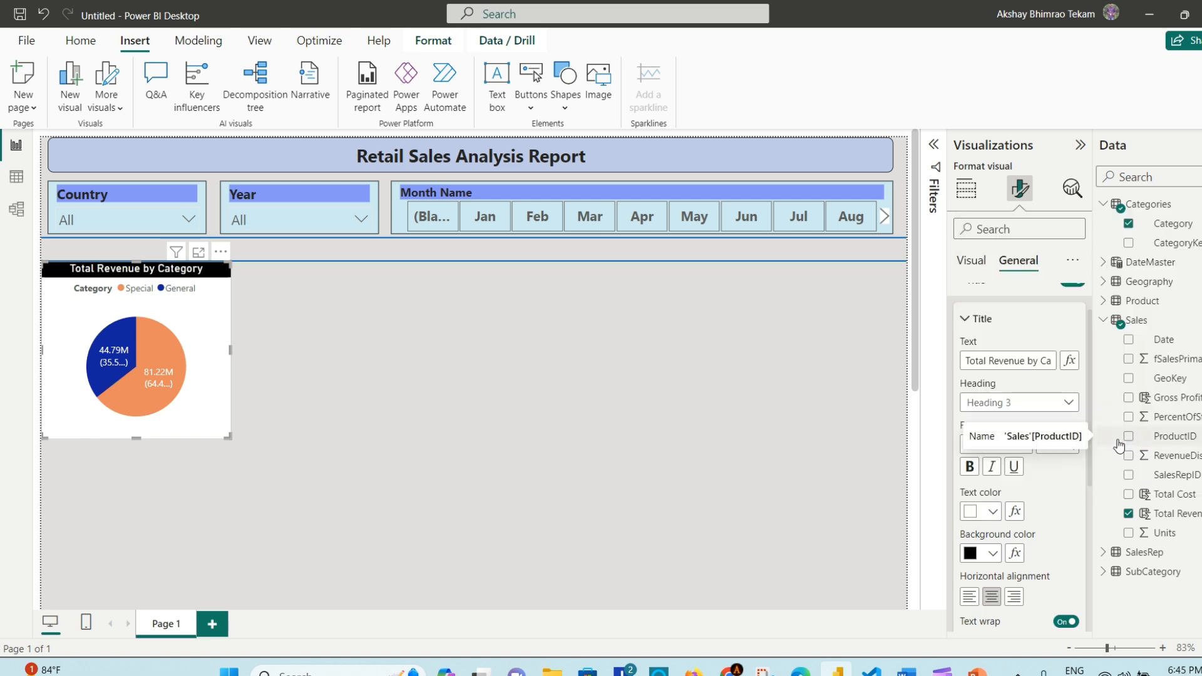
left_click(971, 467)
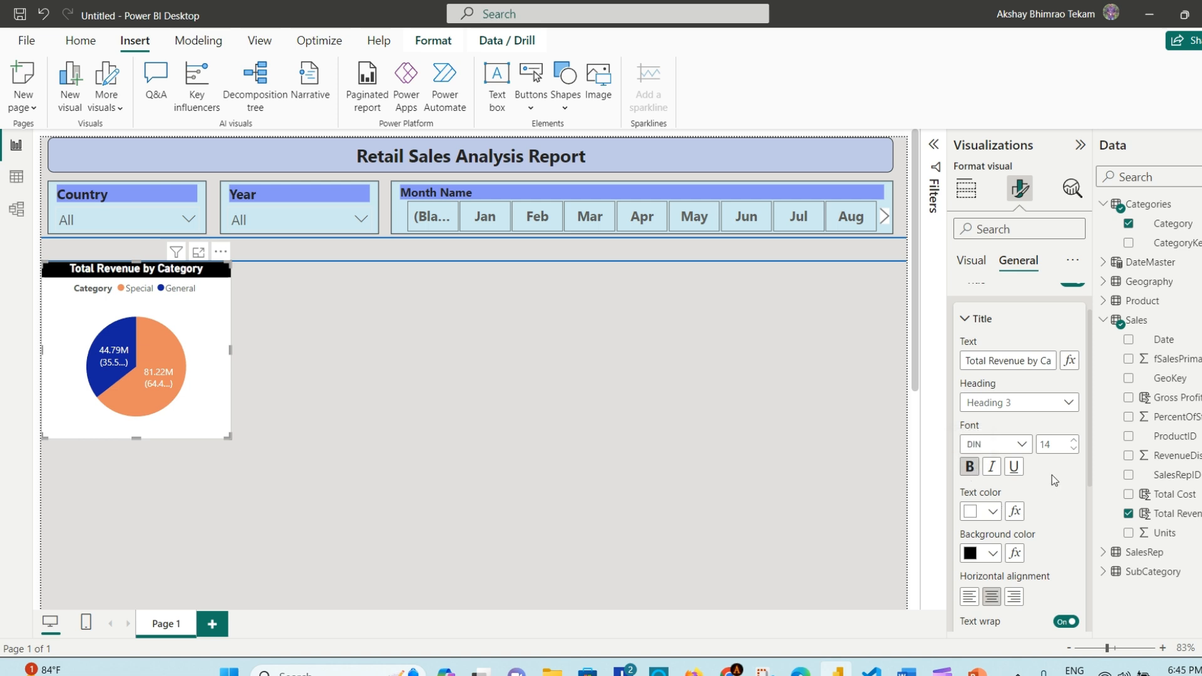
Step: Change the pie chart title's font to Segoe UI
left_click(1027, 449)
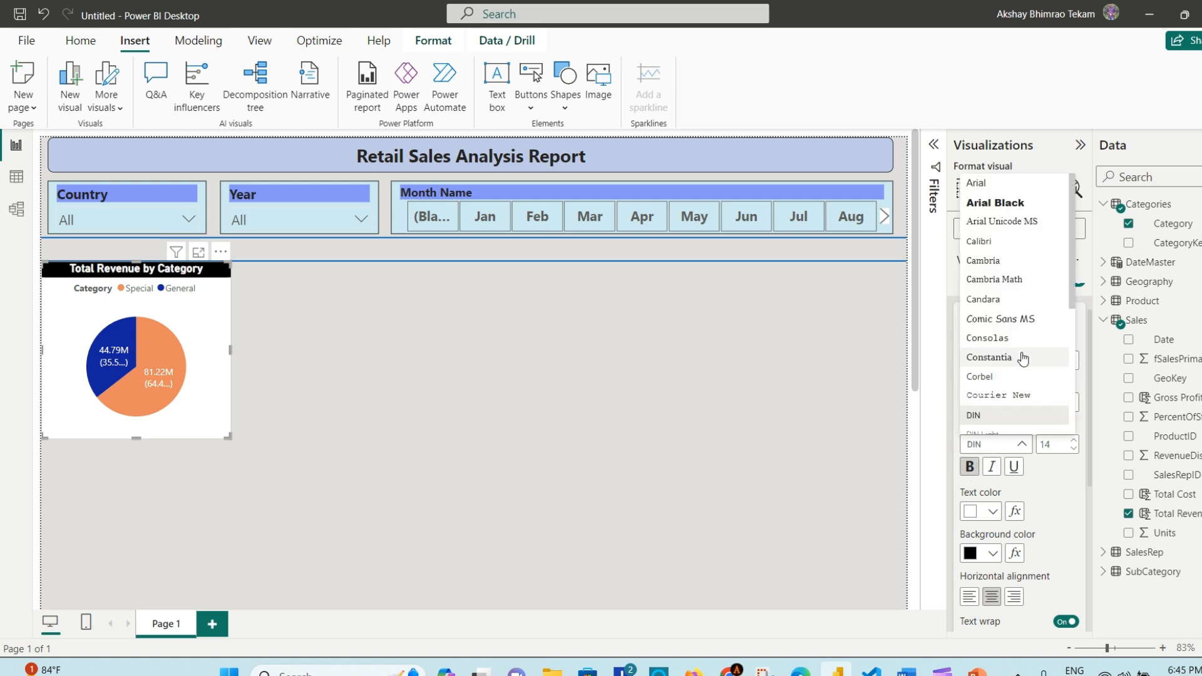
scroll(1019, 357, "down", 3)
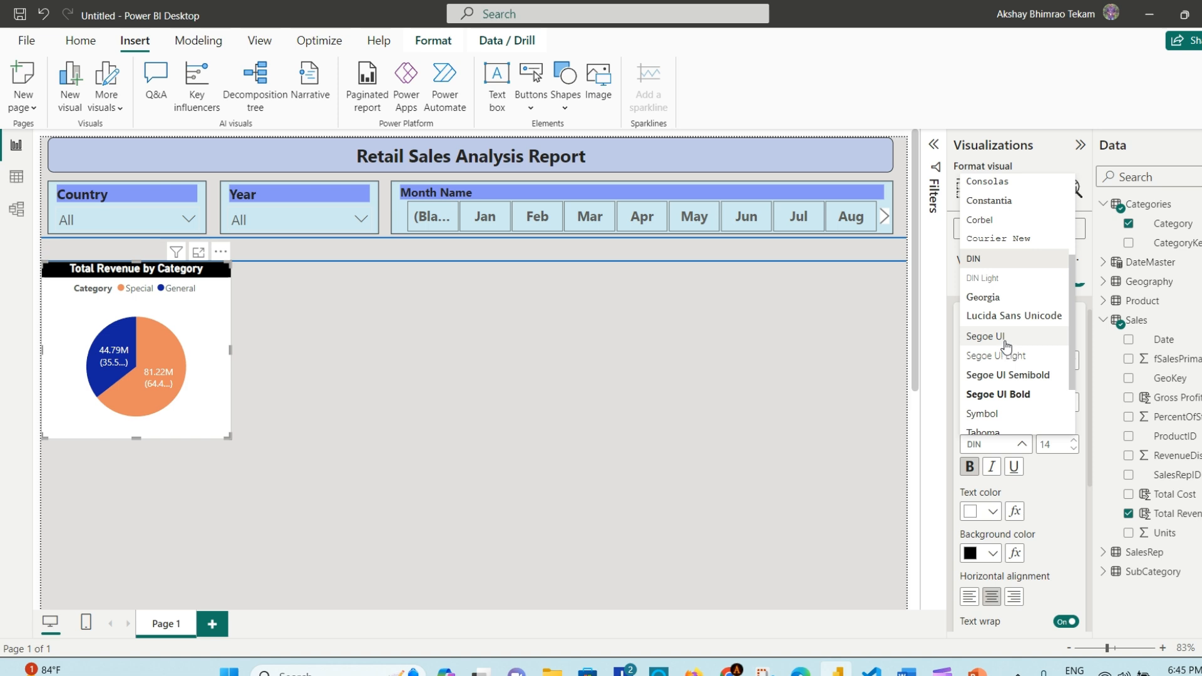
left_click(1006, 339)
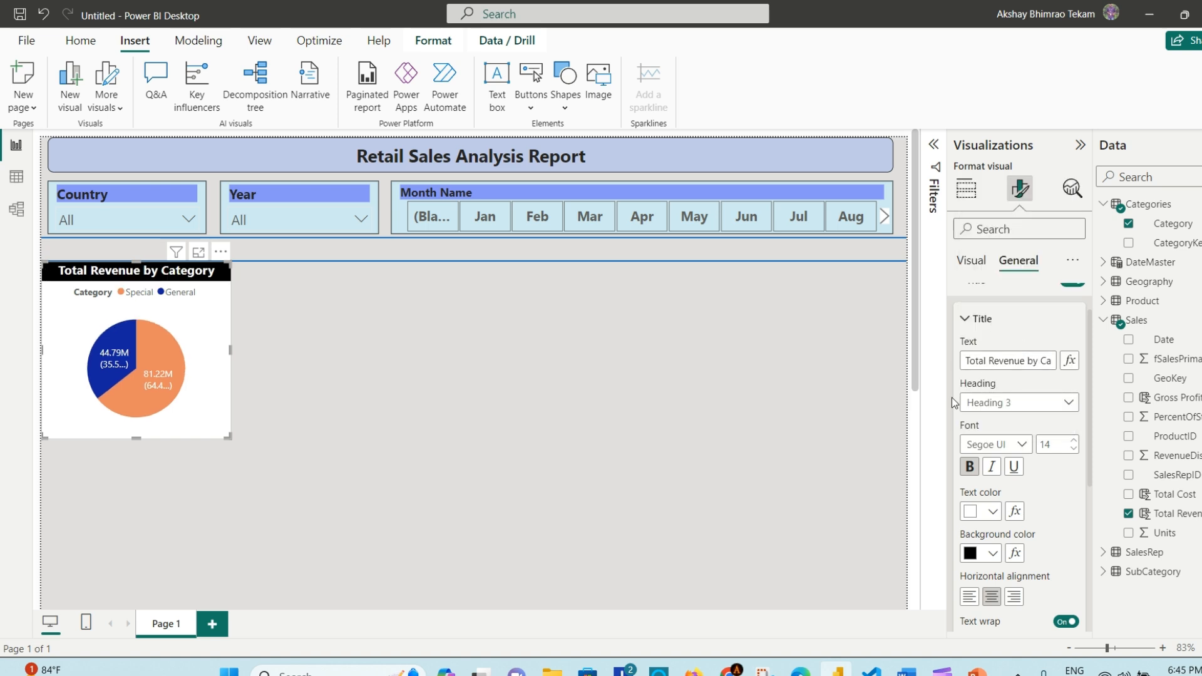
scroll(997, 330, "up", 1)
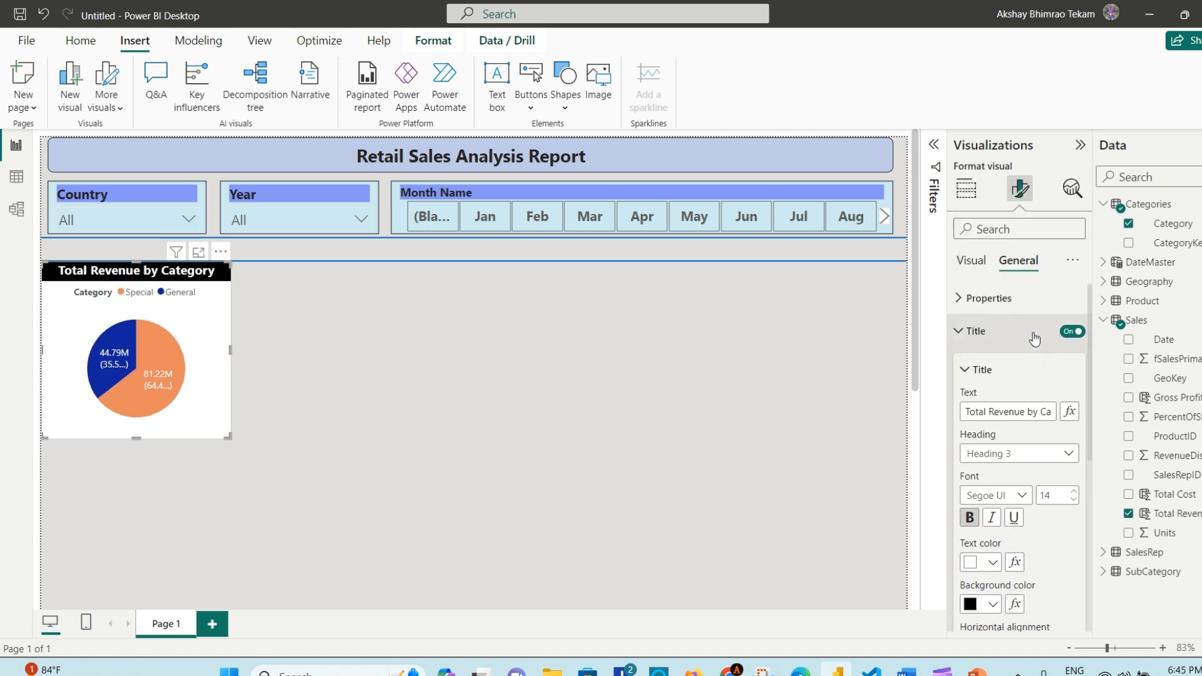
Step: Give the pie chart a custom light mint-green background colour
left_click(960, 333)
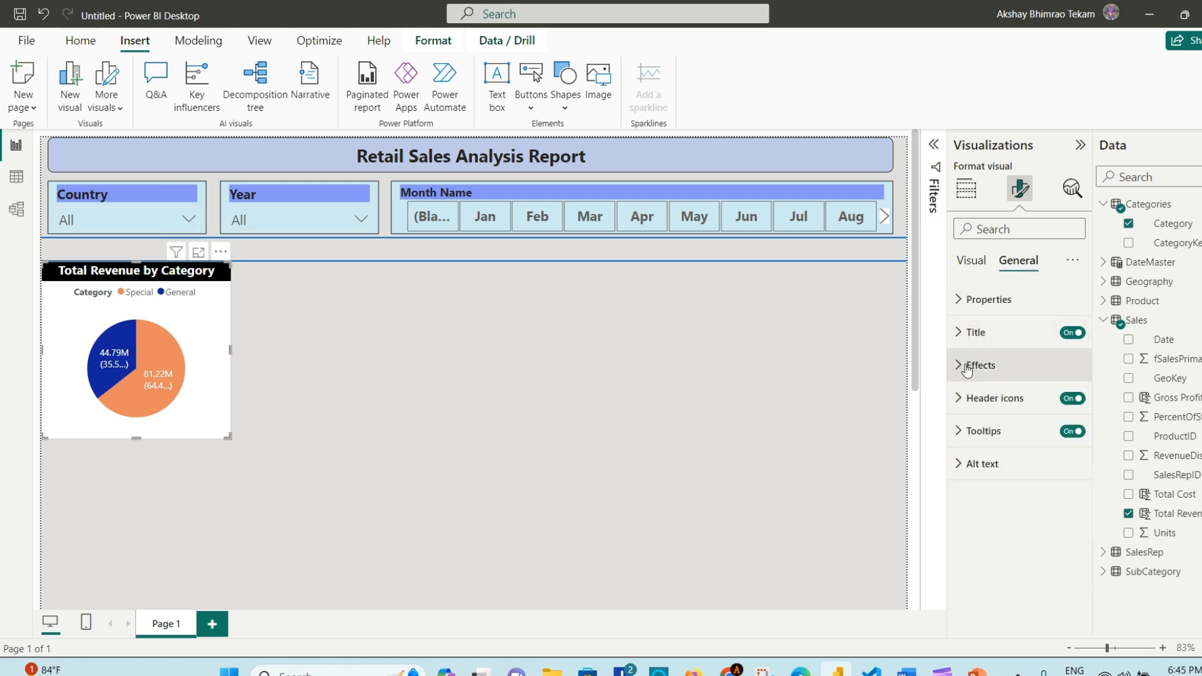
left_click(963, 365)
scroll(1041, 411, "down", 1)
left_click(992, 393)
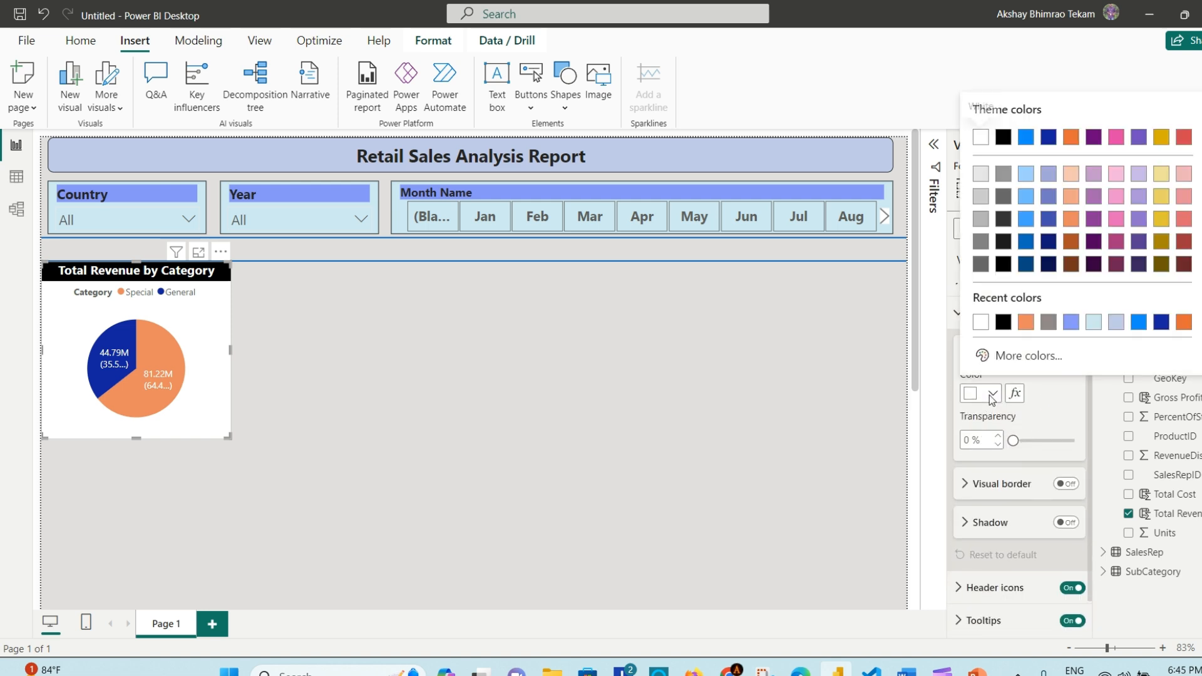
left_click(1049, 356)
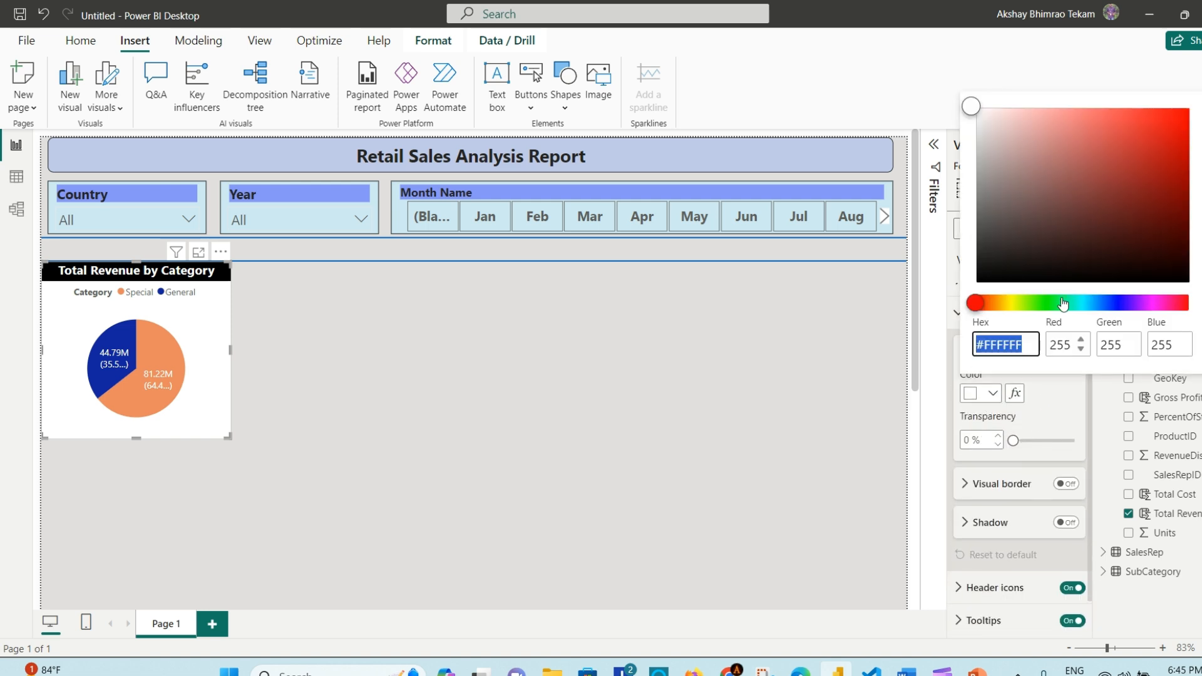
left_click(1095, 305)
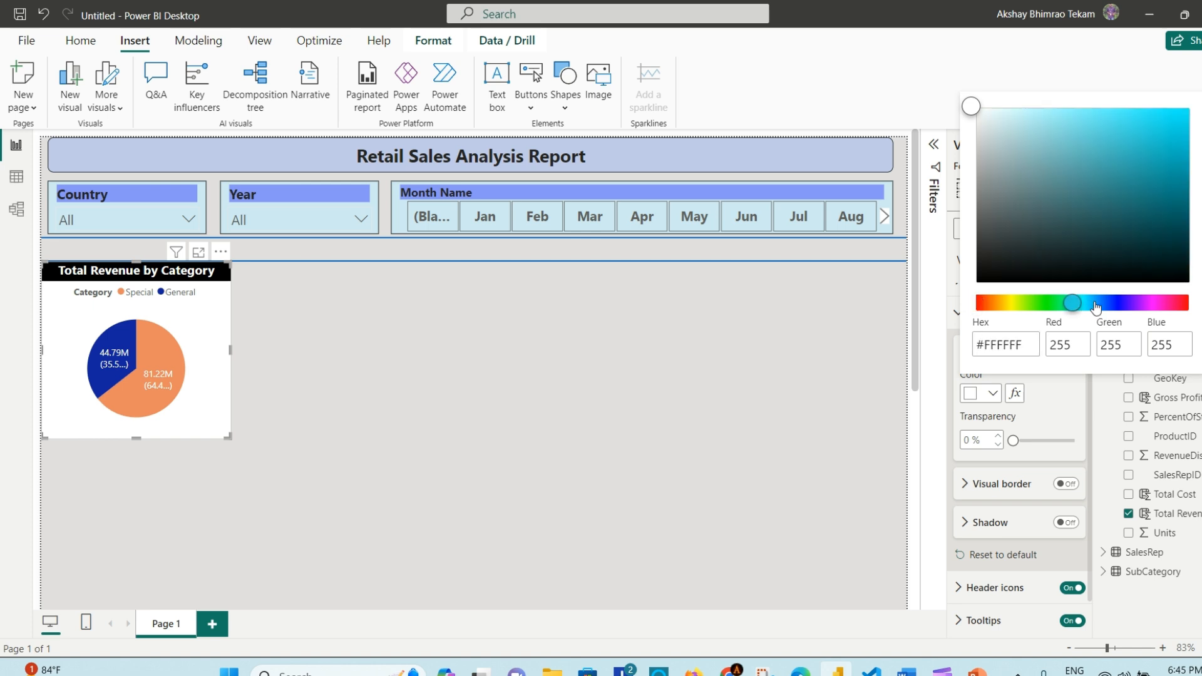
left_click(1039, 153)
left_click(1040, 130)
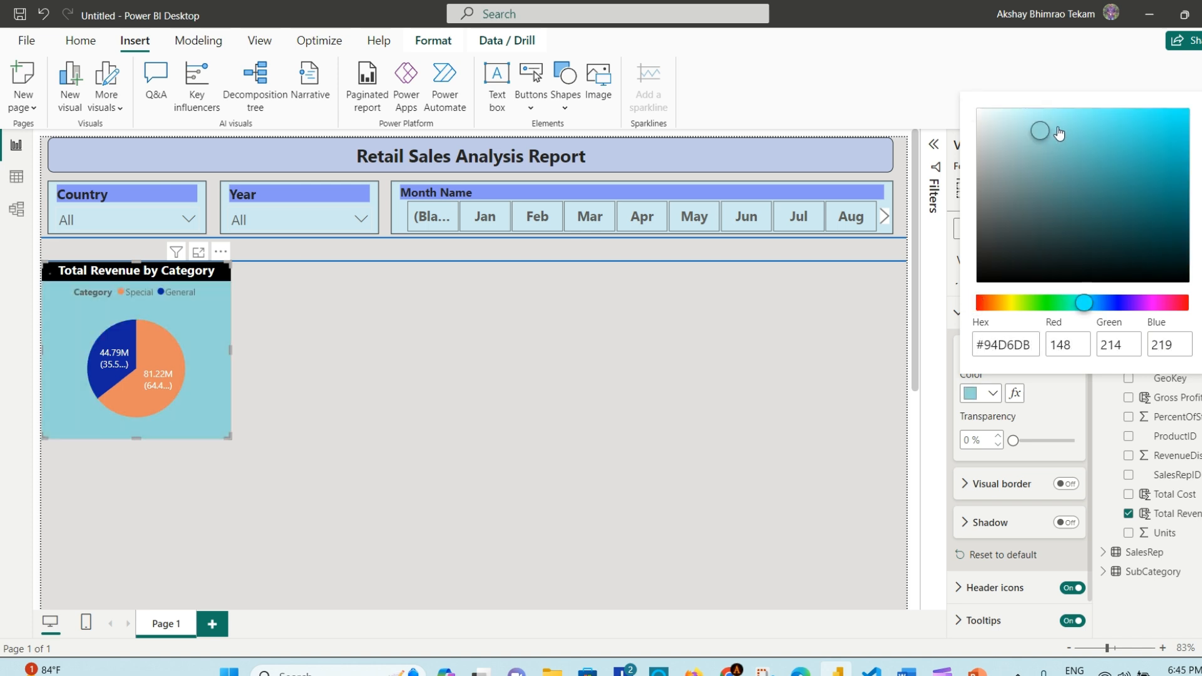
left_click(1108, 303)
left_click(998, 113)
left_click(980, 118)
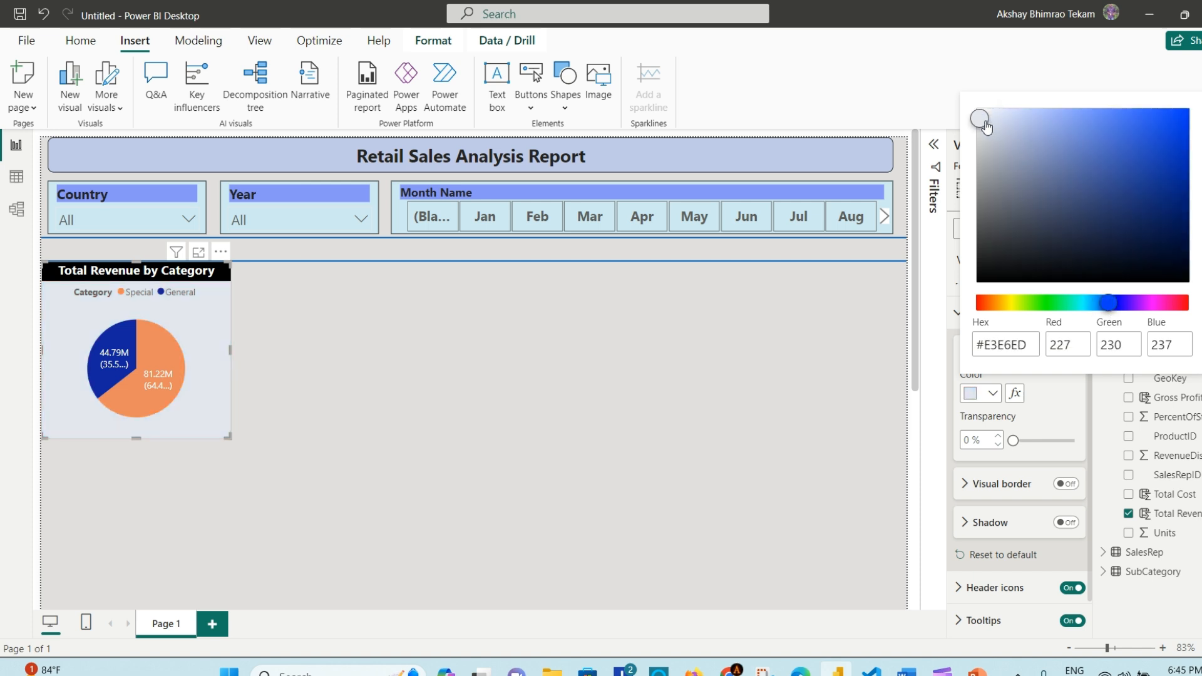
left_click(1069, 303)
left_click(1136, 122)
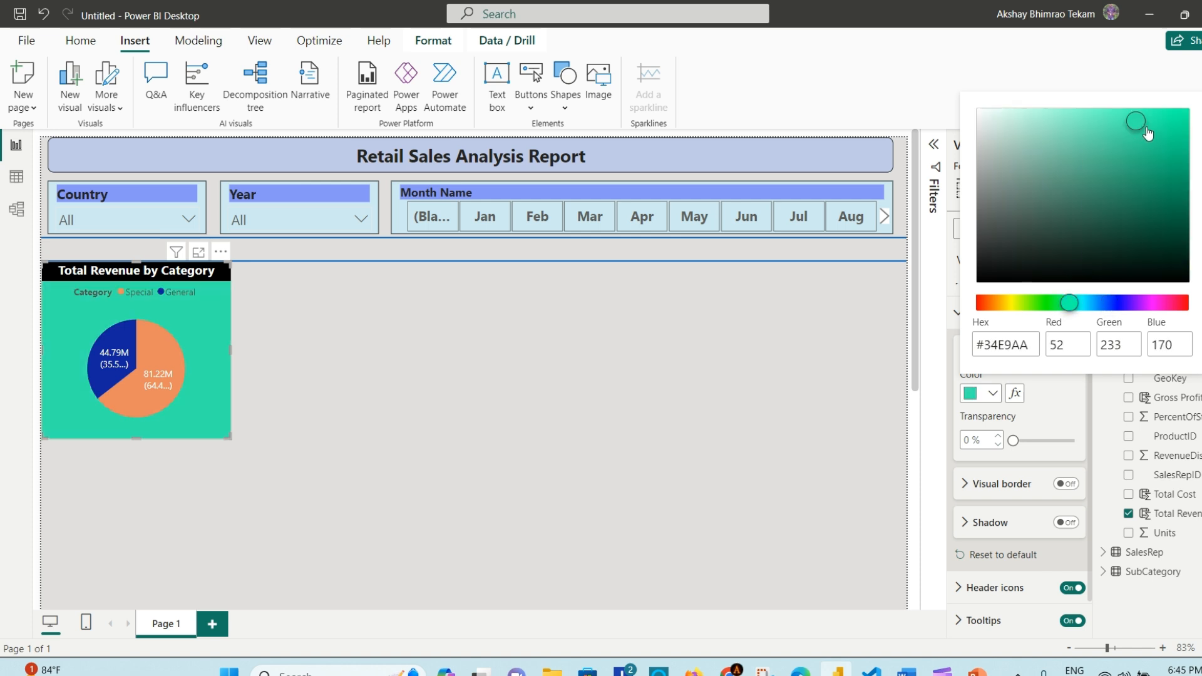
left_click(1059, 124)
left_click(1023, 120)
left_click(999, 125)
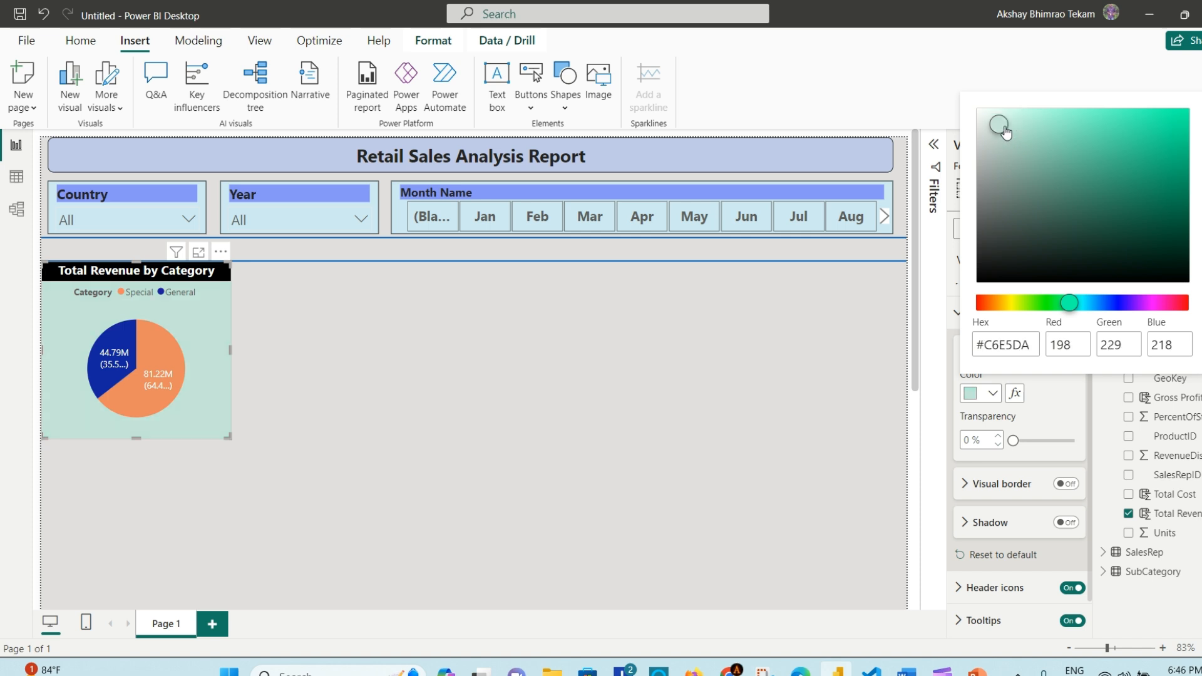
left_click(1020, 126)
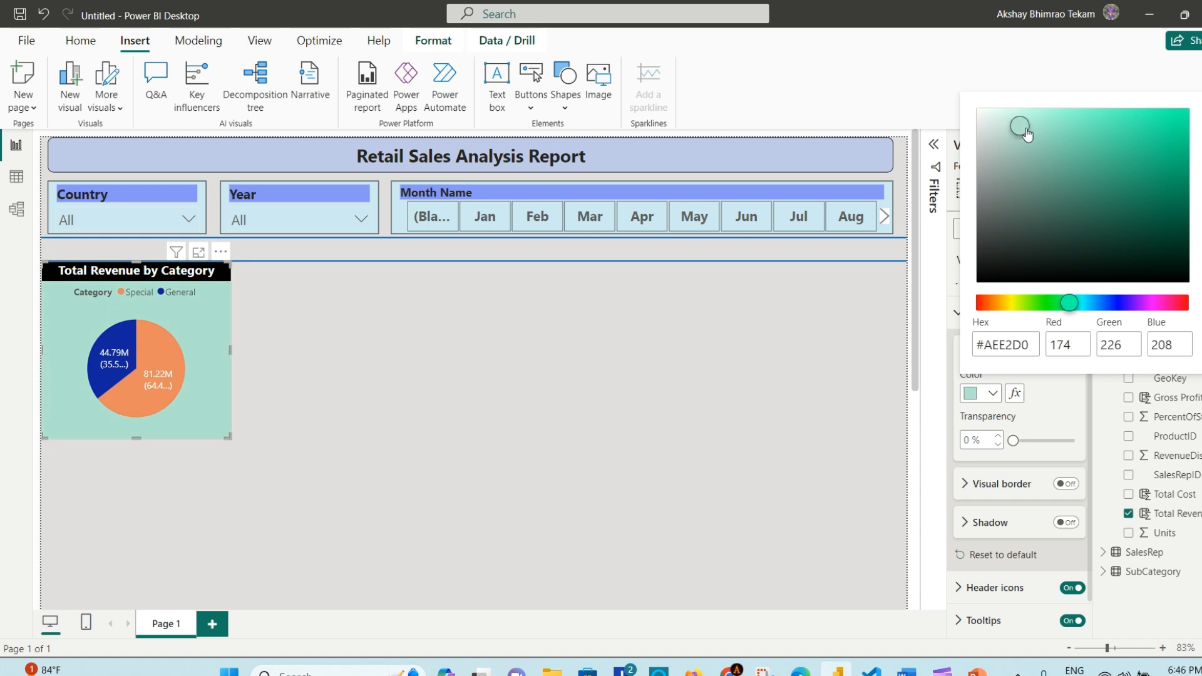
left_click(1023, 132)
left_click(1024, 138)
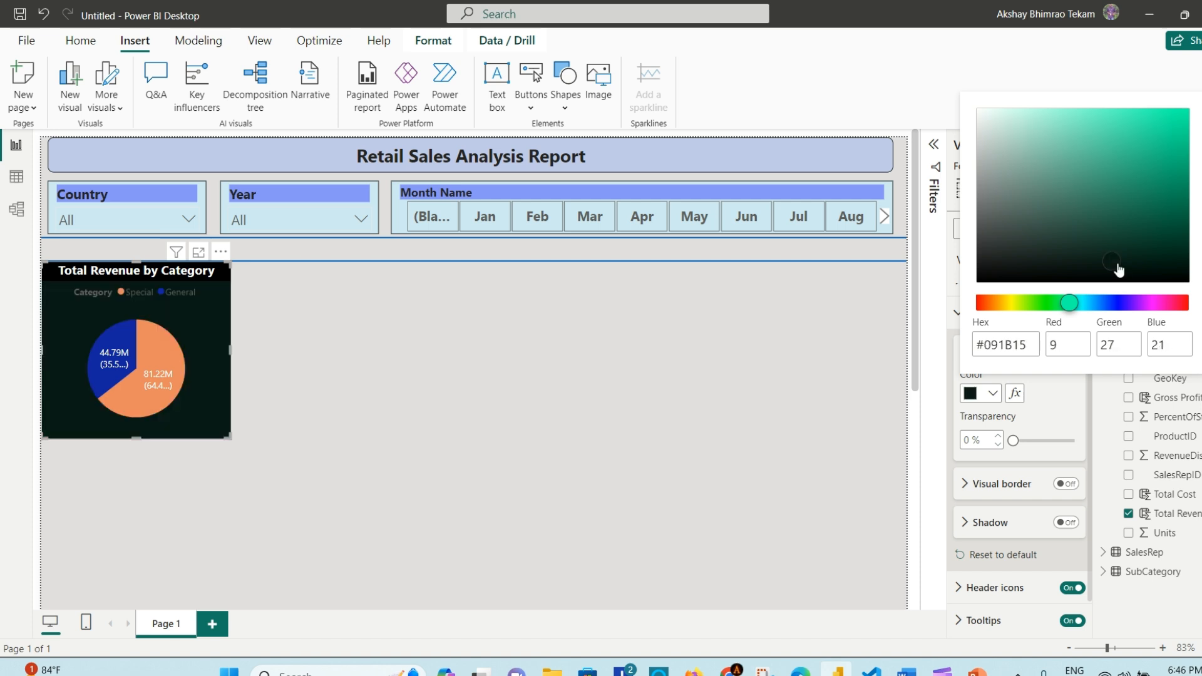
left_click(1023, 118)
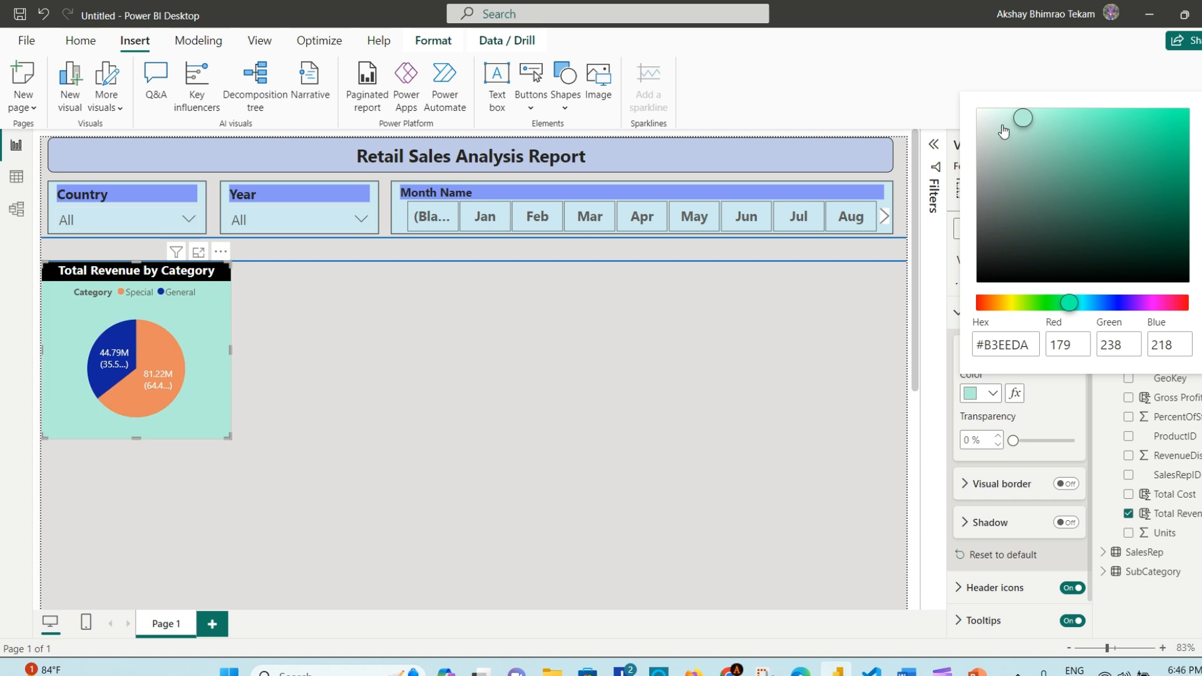
left_click(1004, 120)
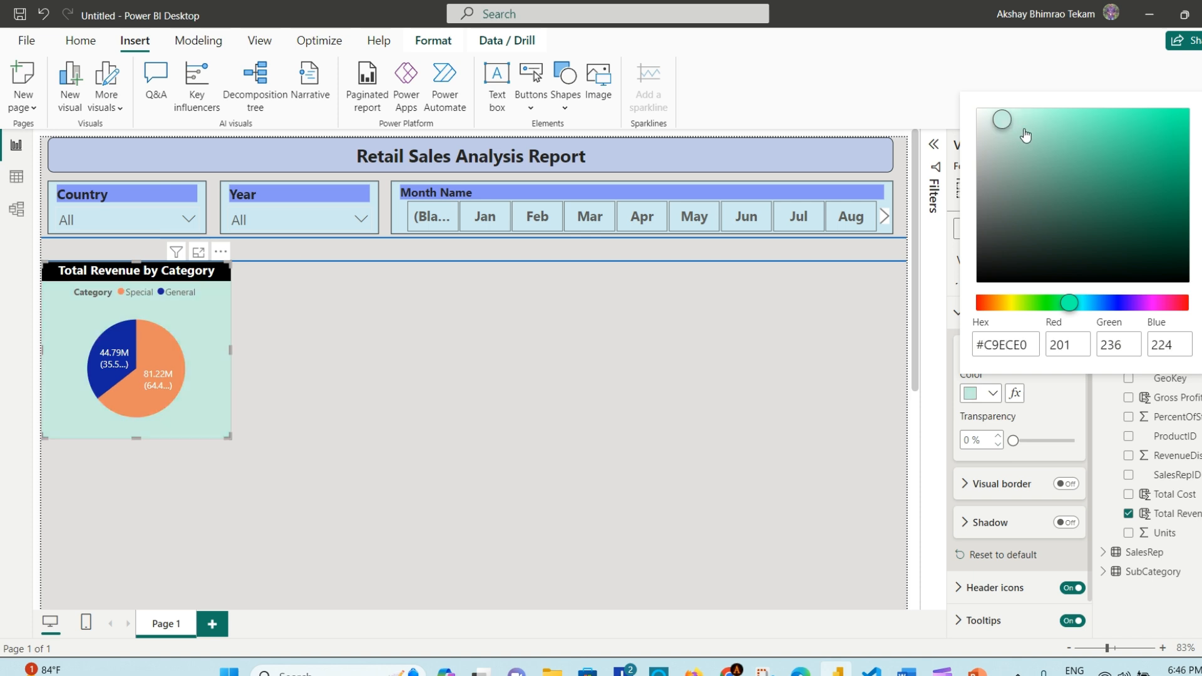
left_click(1018, 127)
left_click(934, 440)
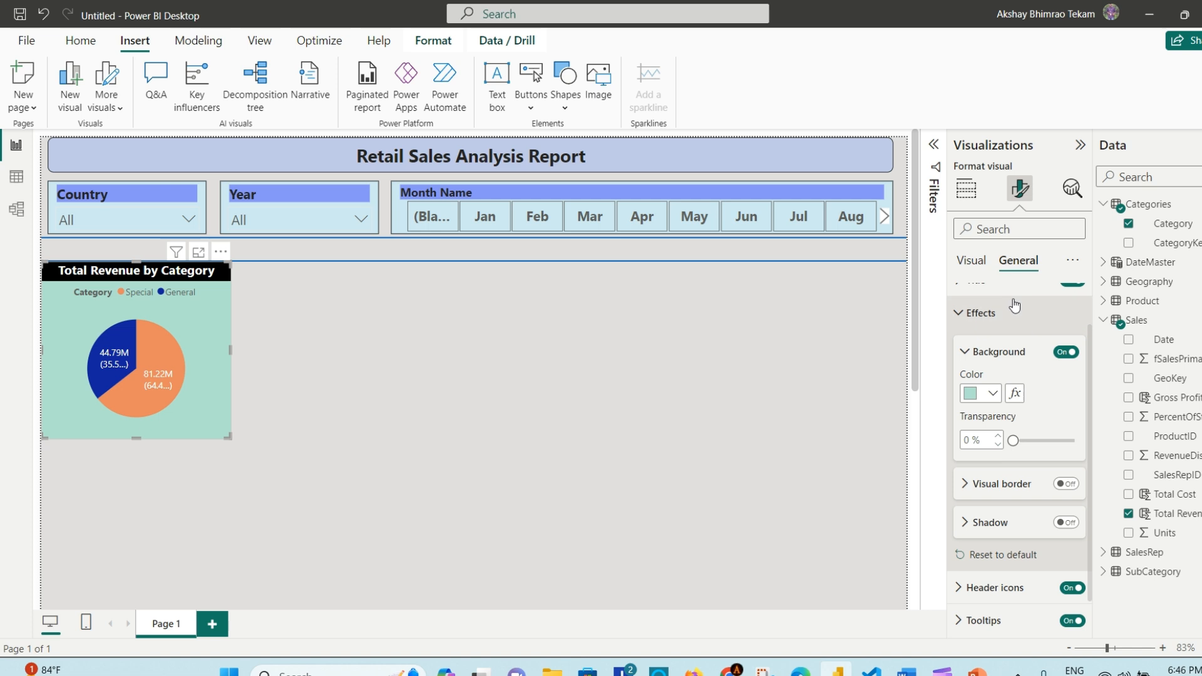
Step: Add a black visual border with 5 px rounded corners to the pie chart
left_click(1074, 486)
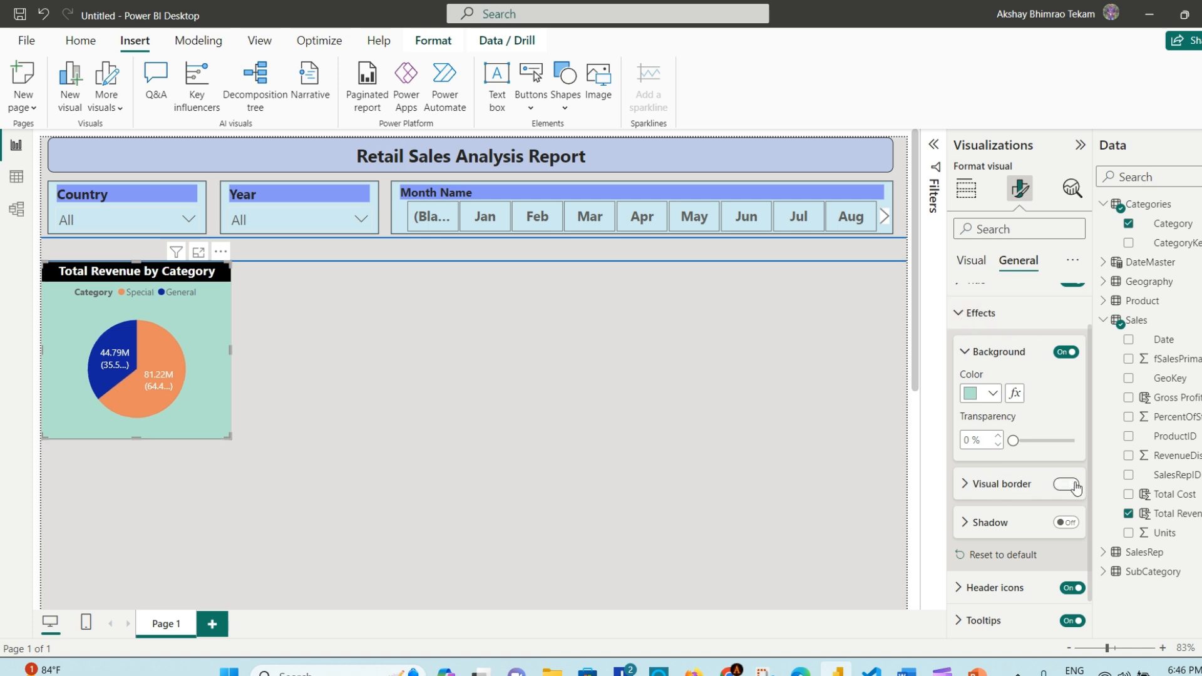
left_click(967, 490)
scroll(996, 495, "down", 3)
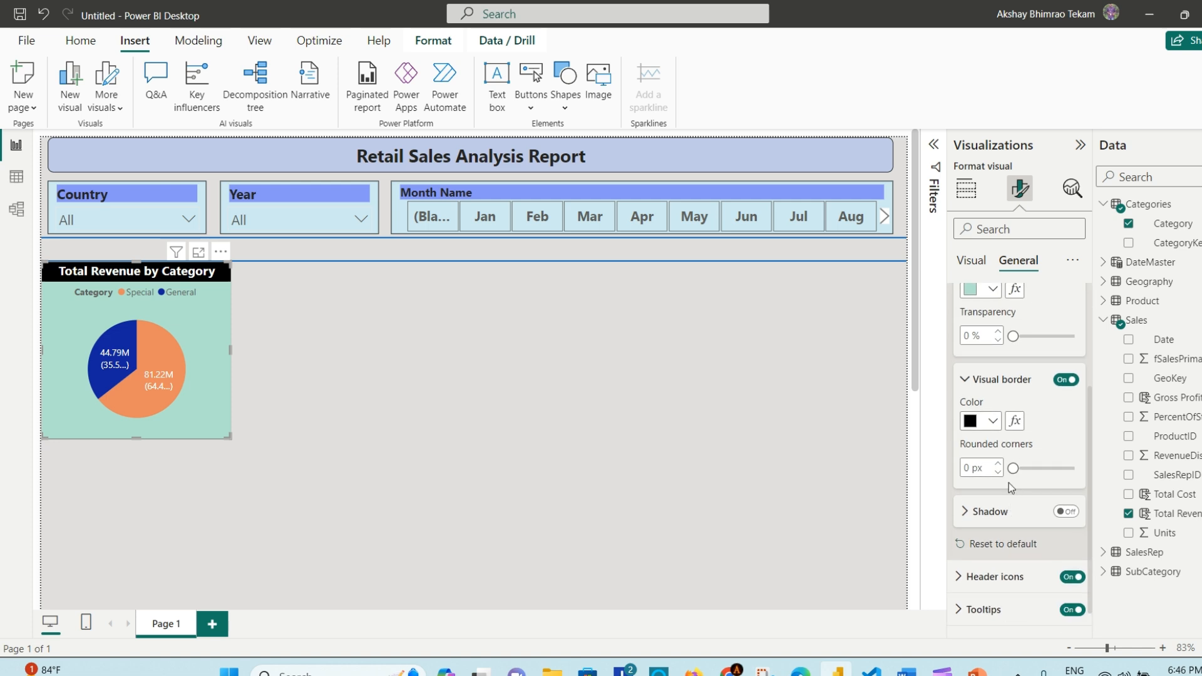
left_click_drag(1016, 469, 1024, 471)
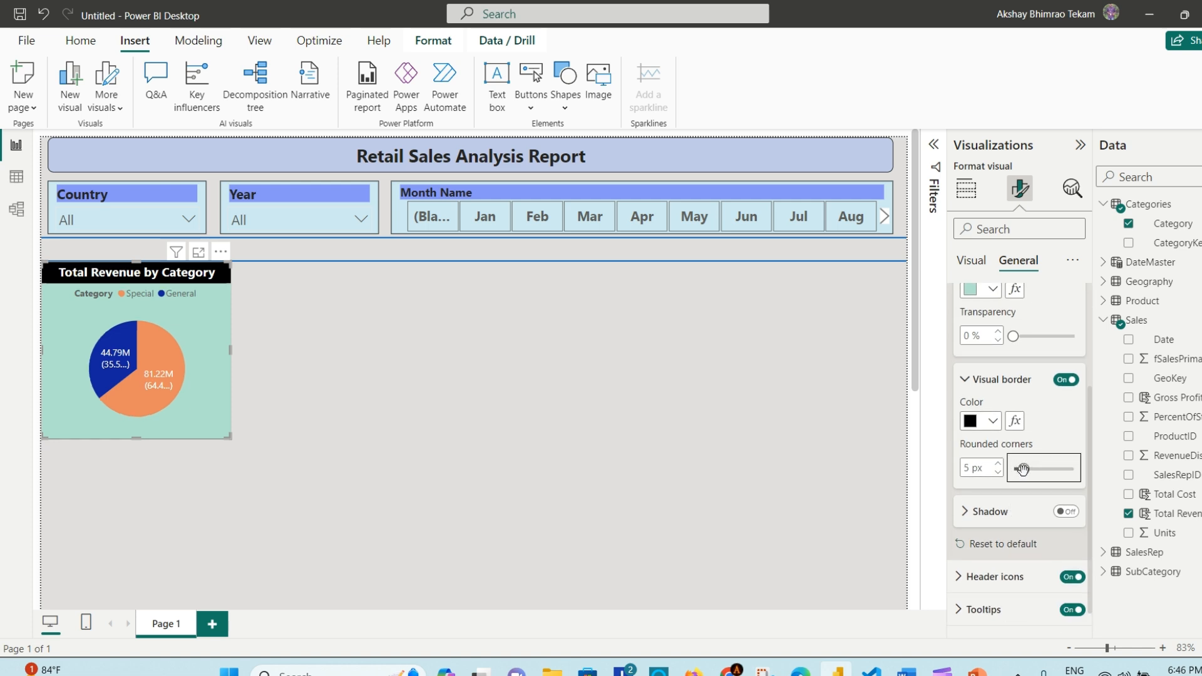
left_click(551, 422)
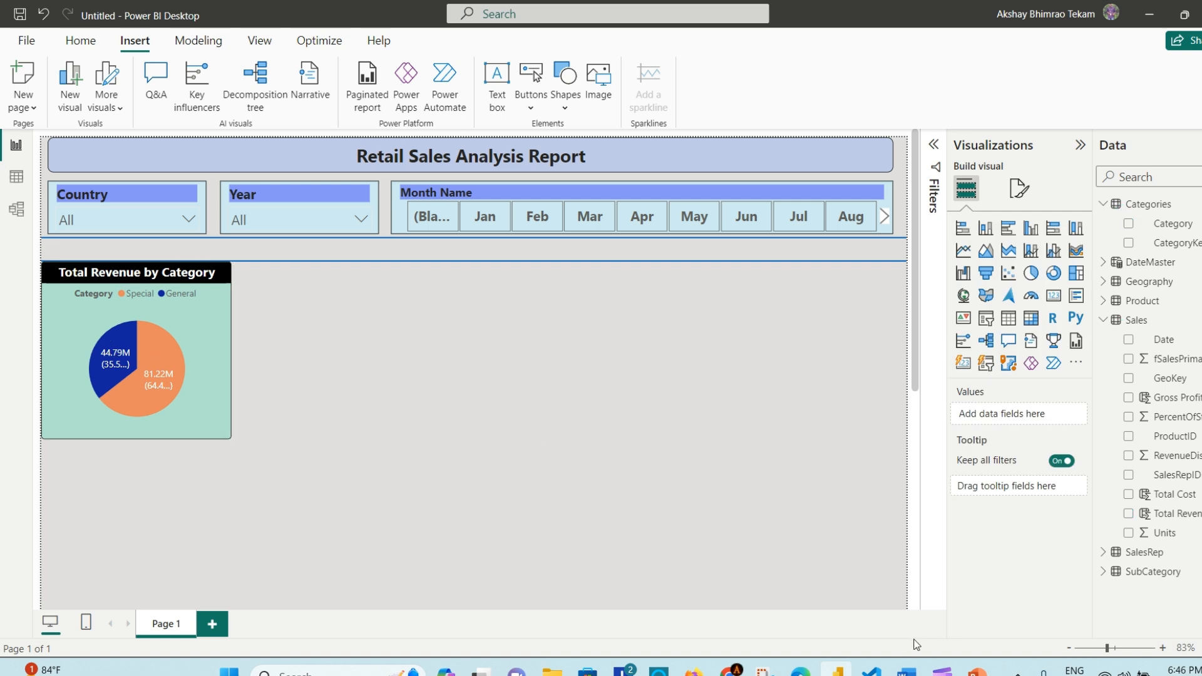
Step: Switch to the BRD For Retail Sales document in Word and review the calculation tasks and dashboard requirement
left_click(906, 670)
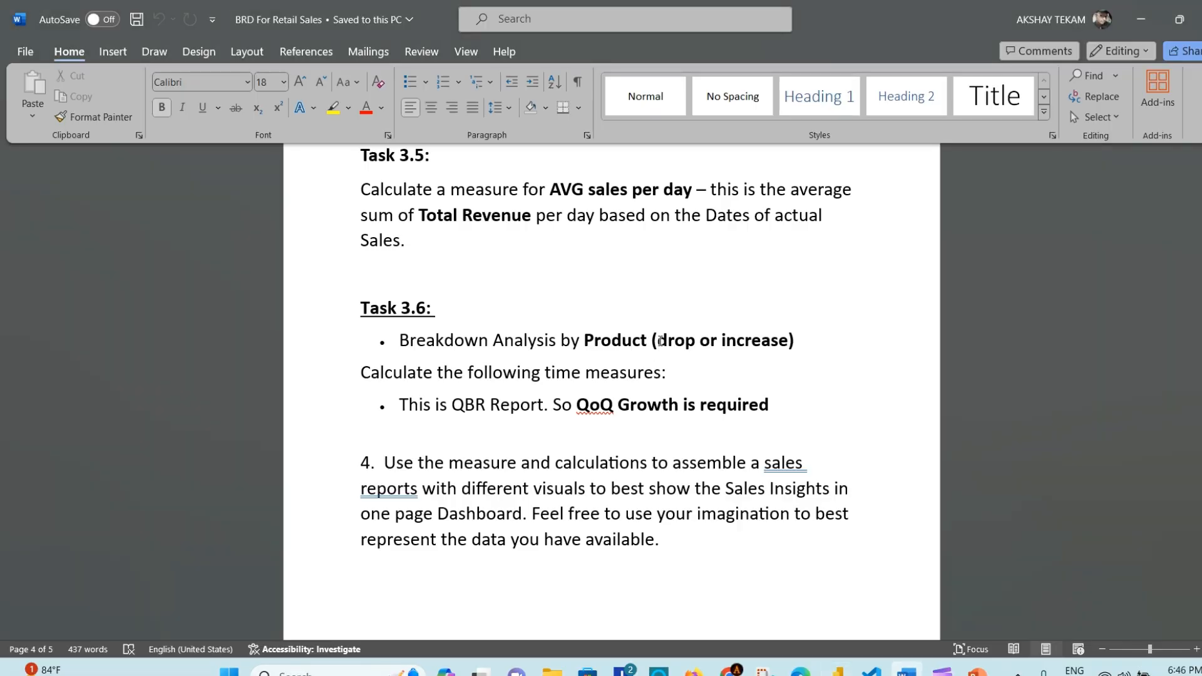
scroll(658, 356, "up", 8)
scroll(660, 329, "down", 4)
scroll(551, 384, "down", 4)
scroll(554, 386, "up", 4)
scroll(554, 386, "up", 8)
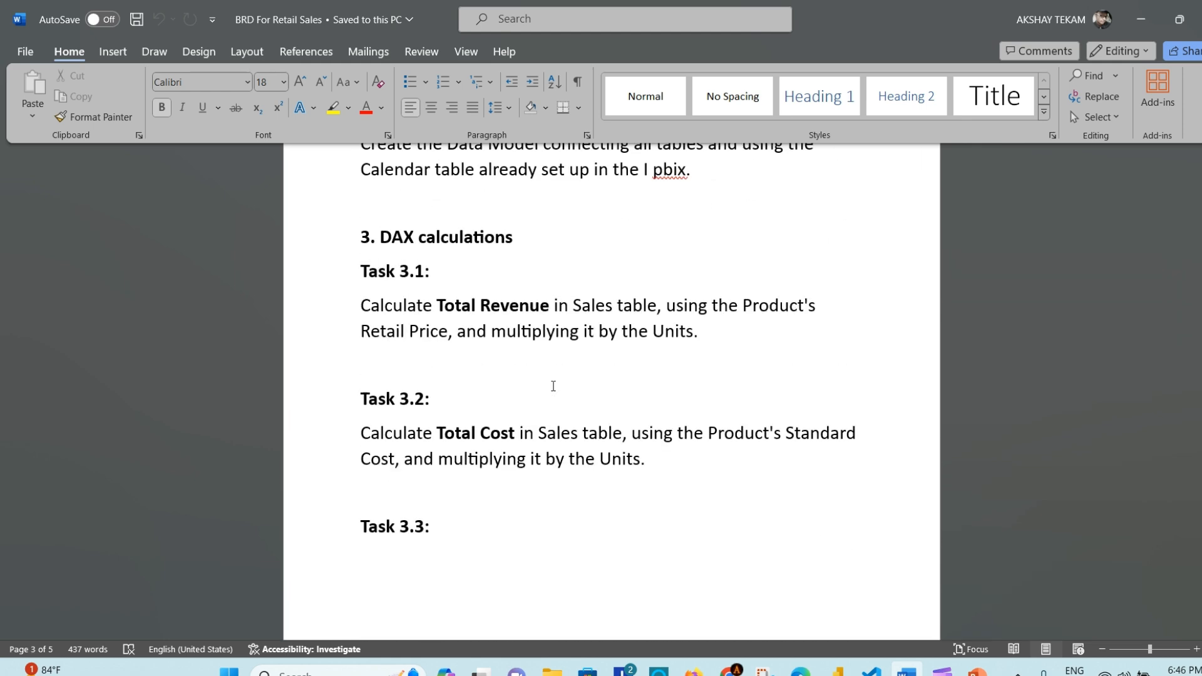
scroll(554, 386, "down", 8)
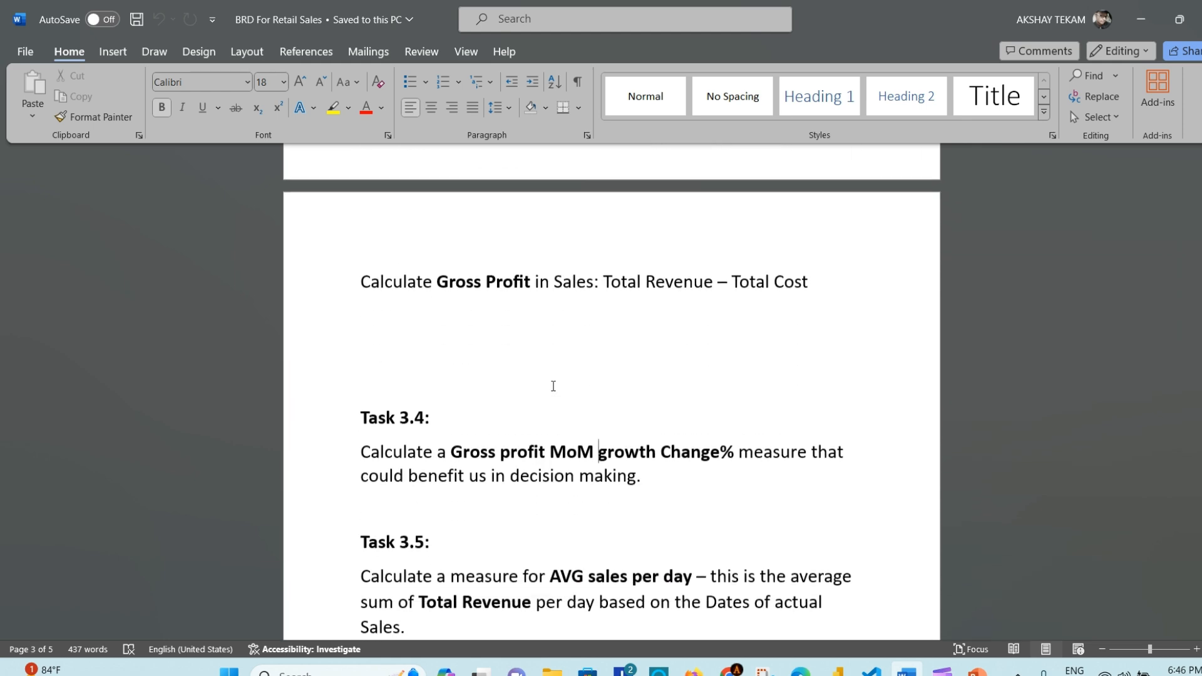
scroll(554, 387, "down", 4)
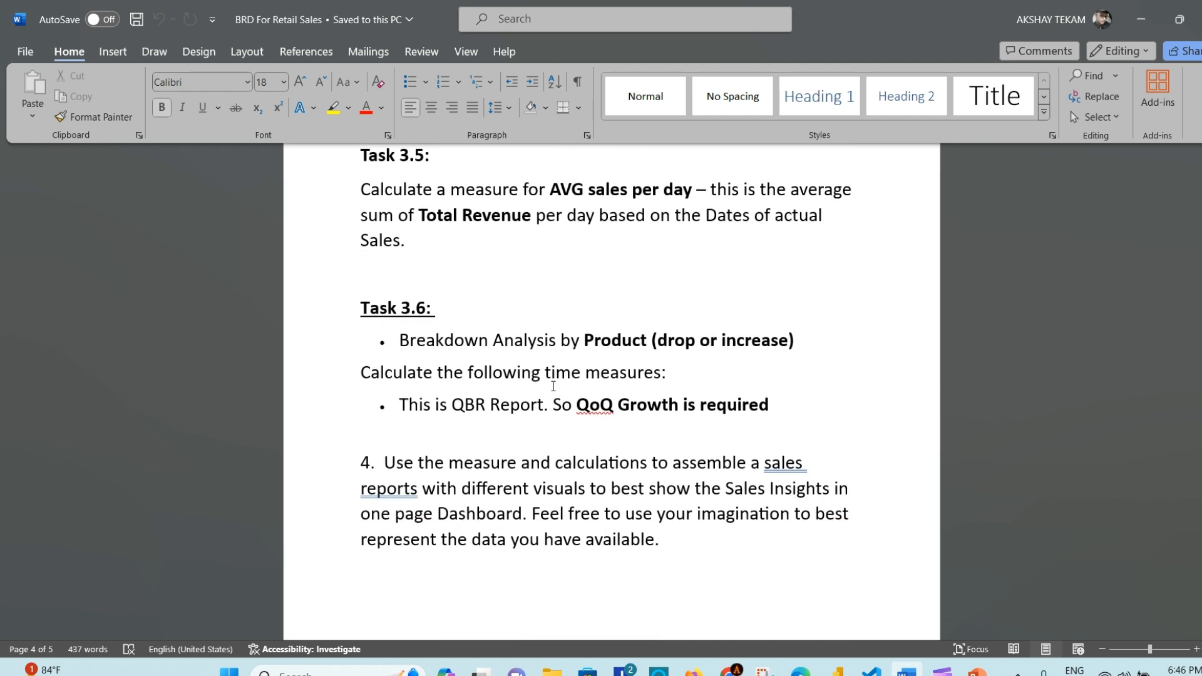
left_click(406, 339)
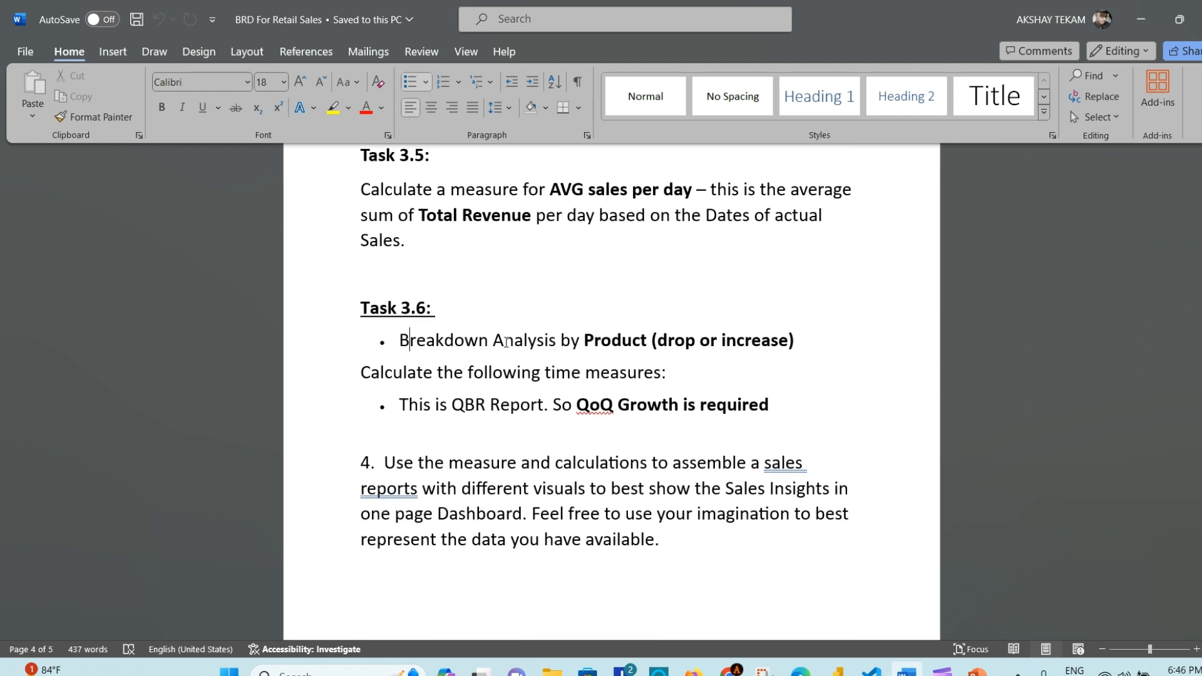
Step: Switch back to Power BI and add a small card showing Total Revenue beside the pie chart, just below the lower dividing line
left_click(838, 669)
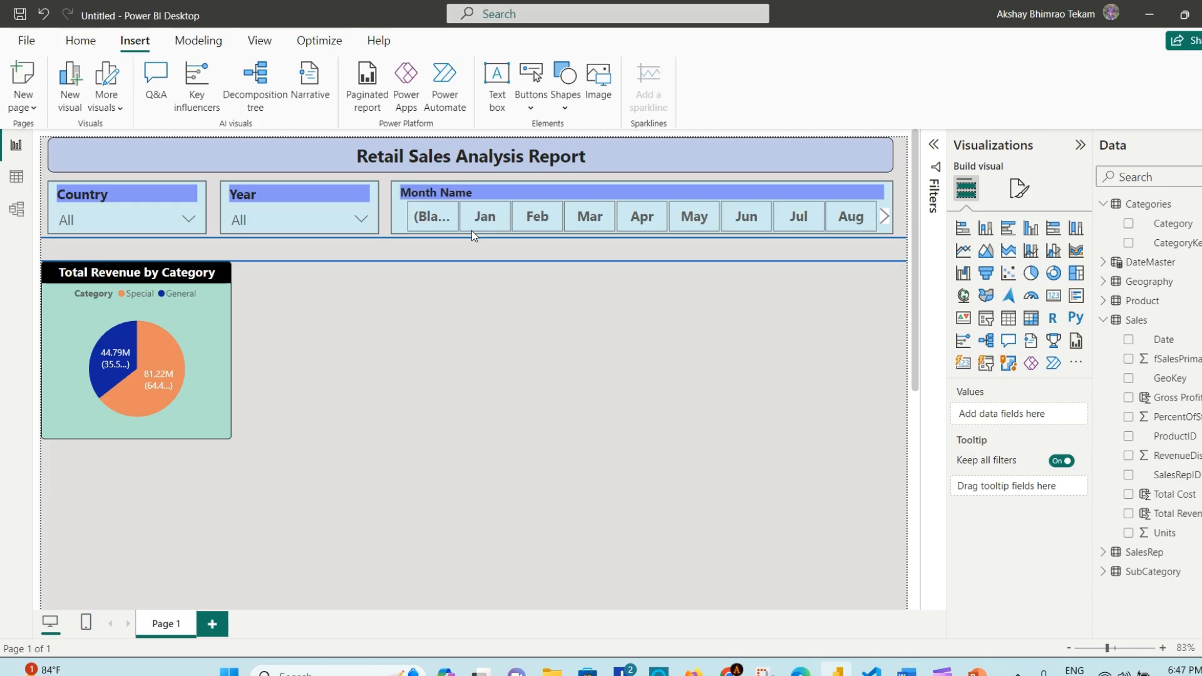
left_click(1054, 296)
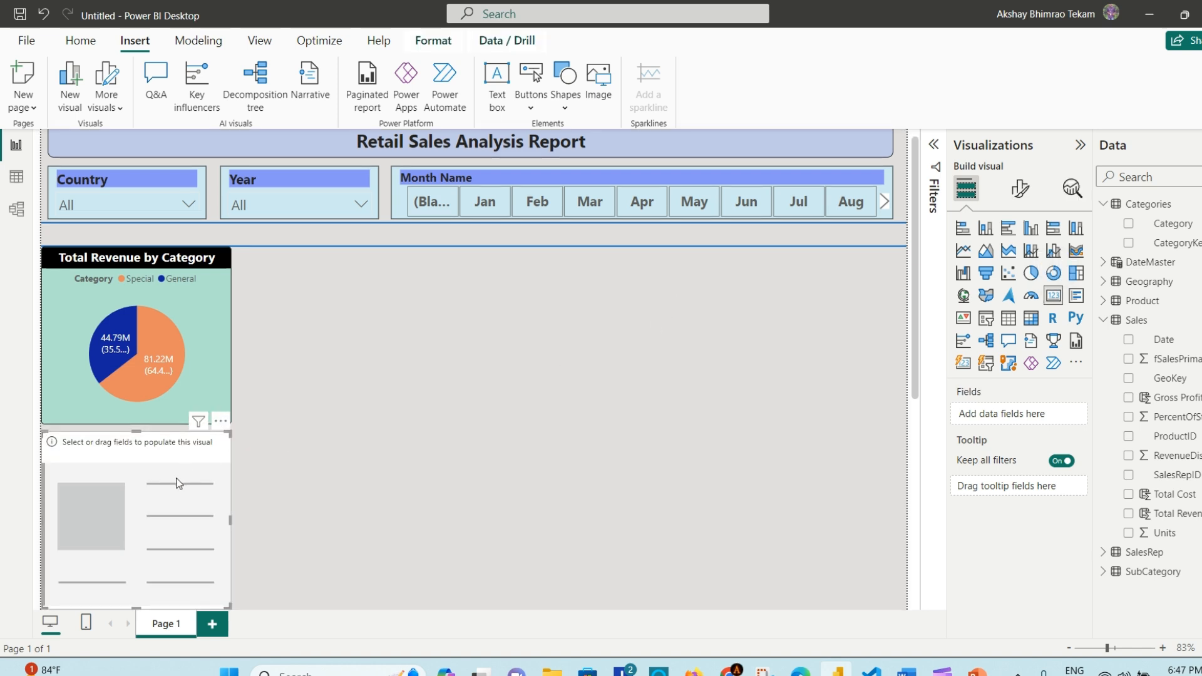
left_click_drag(186, 463, 404, 279)
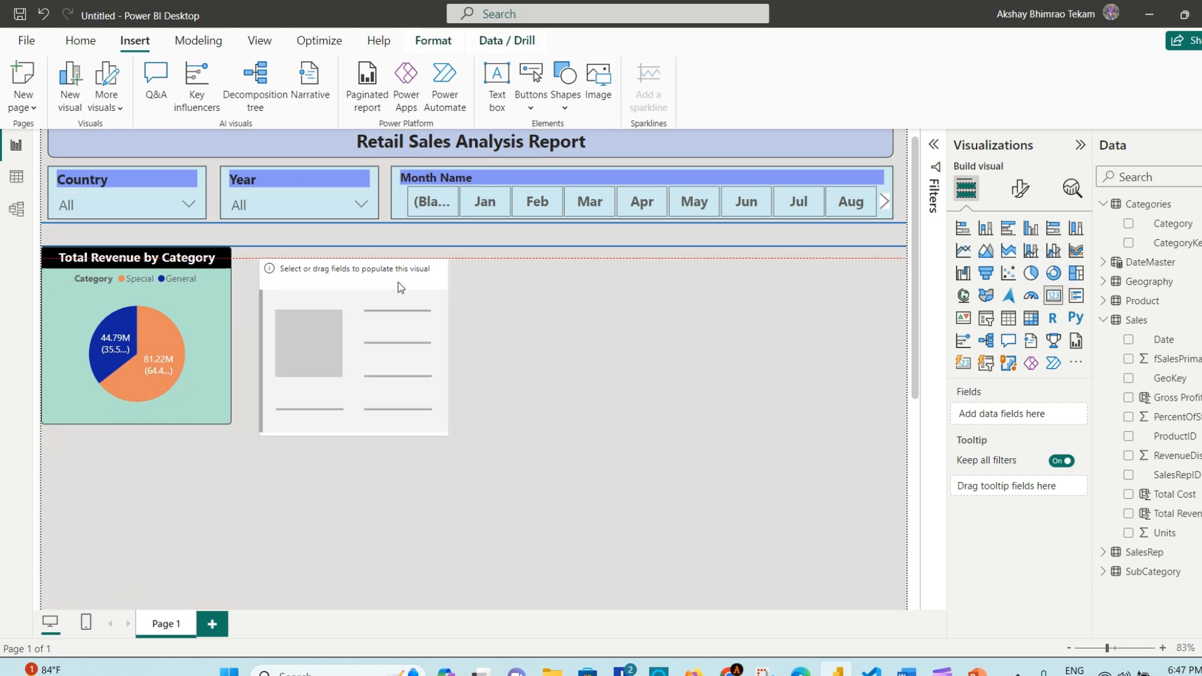
left_click_drag(449, 426, 360, 282)
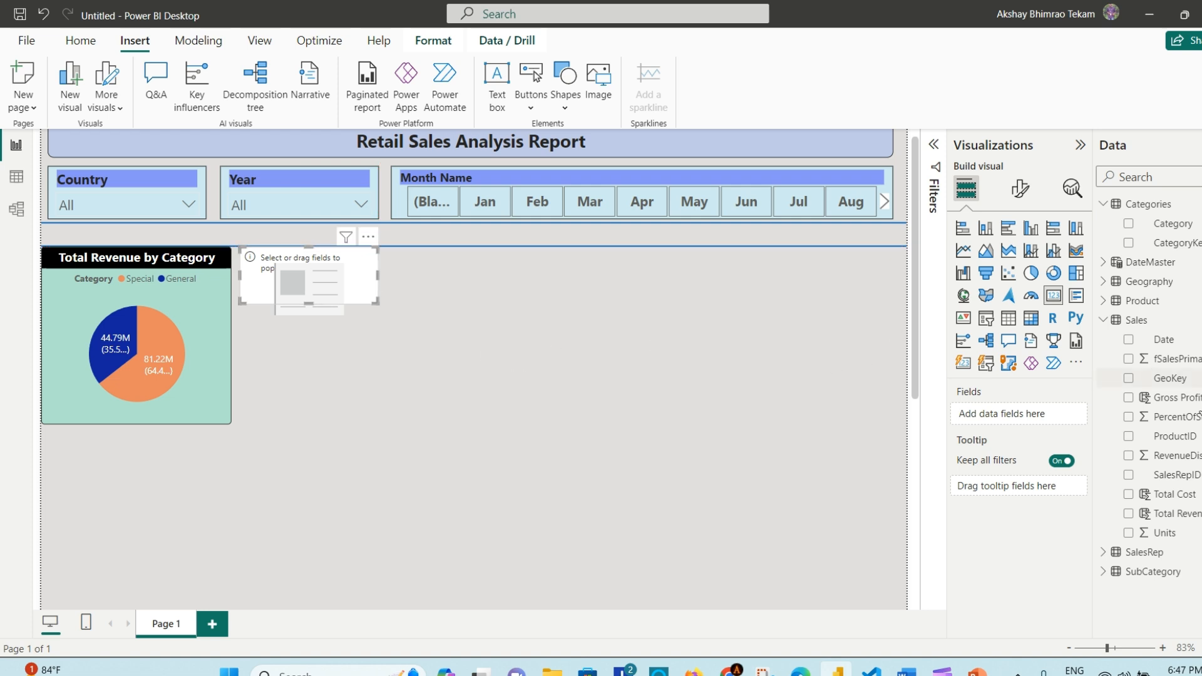
left_click_drag(1190, 513, 338, 281)
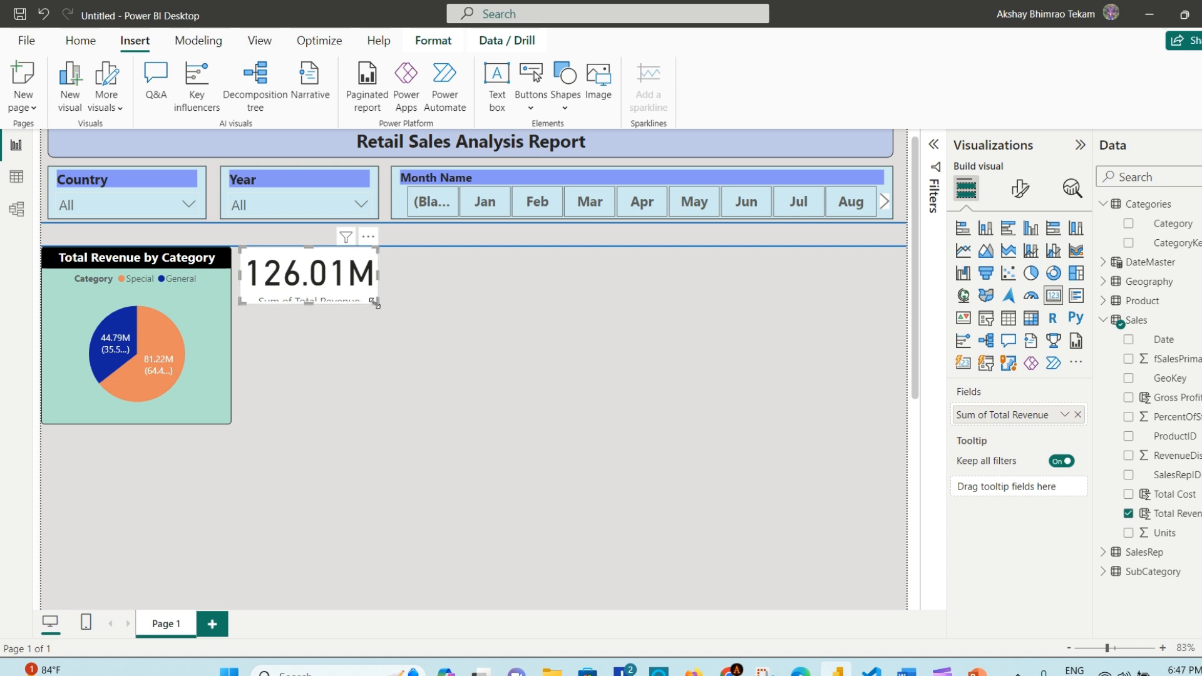
Step: Reduce the Total Revenue card's callout value font size to 26
left_click(1020, 188)
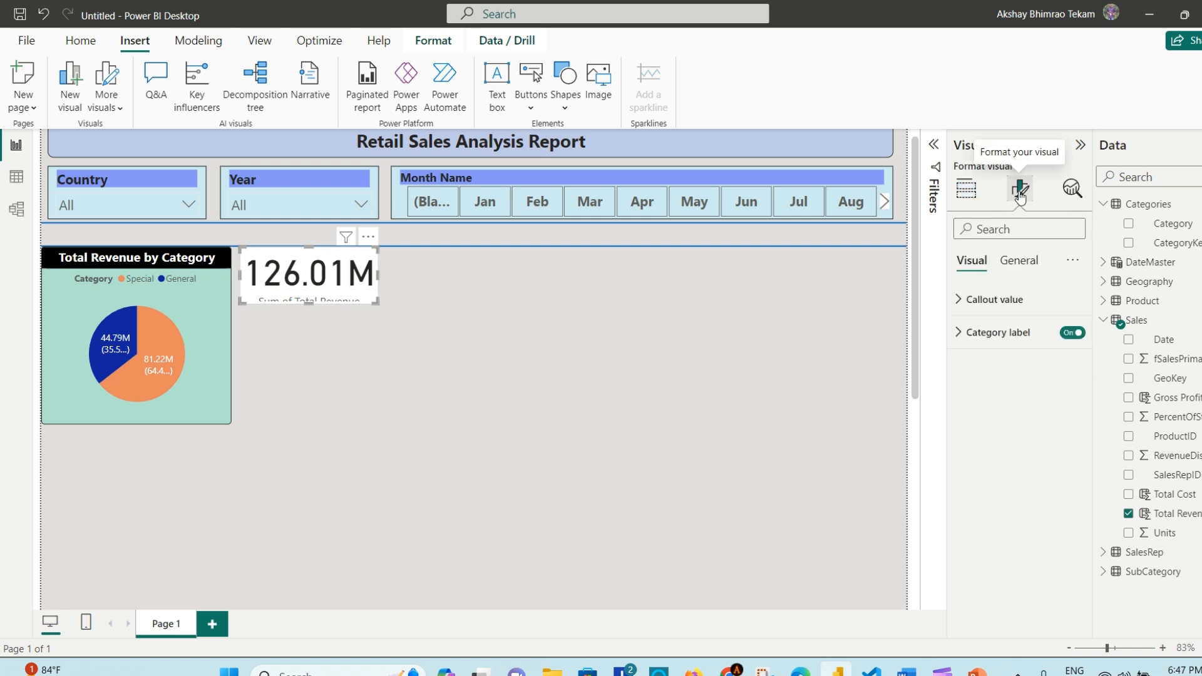
left_click(960, 302)
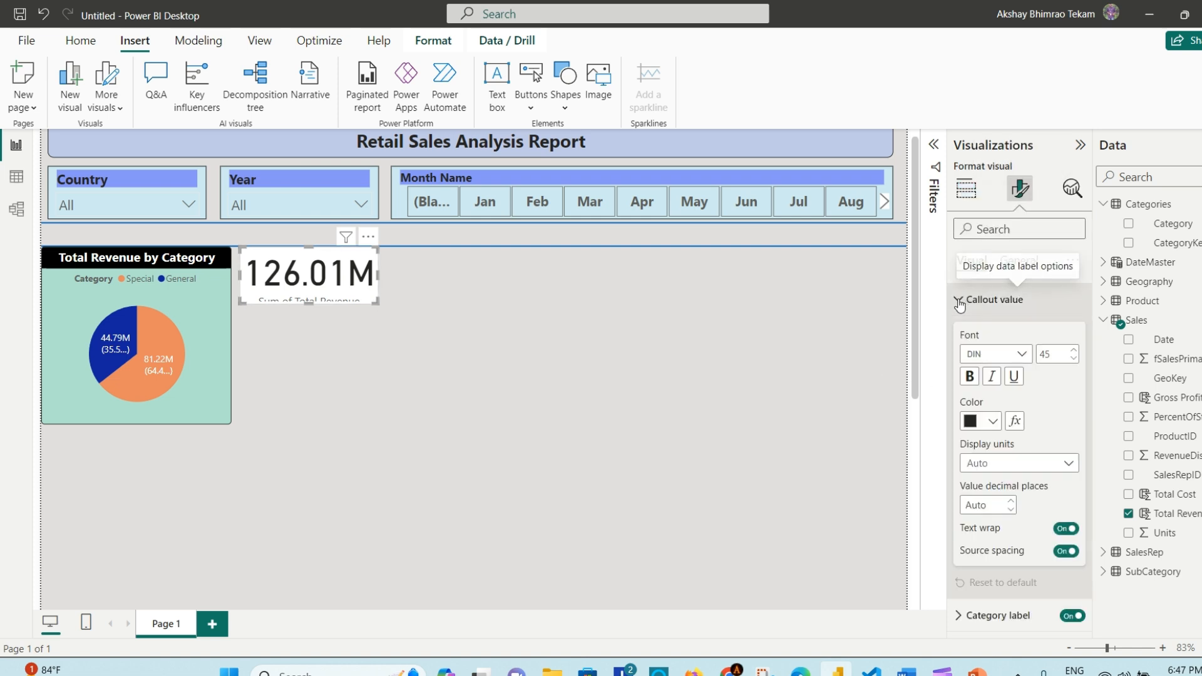
left_click(1074, 359)
left_click(1074, 359)
left_click(1074, 359)
left_click(1074, 359)
left_click(1074, 359)
left_click(1074, 359)
left_click(1074, 359)
left_click(1074, 359)
left_click(1074, 359)
left_click(1074, 359)
left_click(1075, 359)
left_click(1074, 359)
left_click(1074, 359)
left_click(1074, 358)
left_click(1074, 359)
left_click(1074, 358)
left_click(1074, 359)
left_click(1074, 359)
left_click(1075, 359)
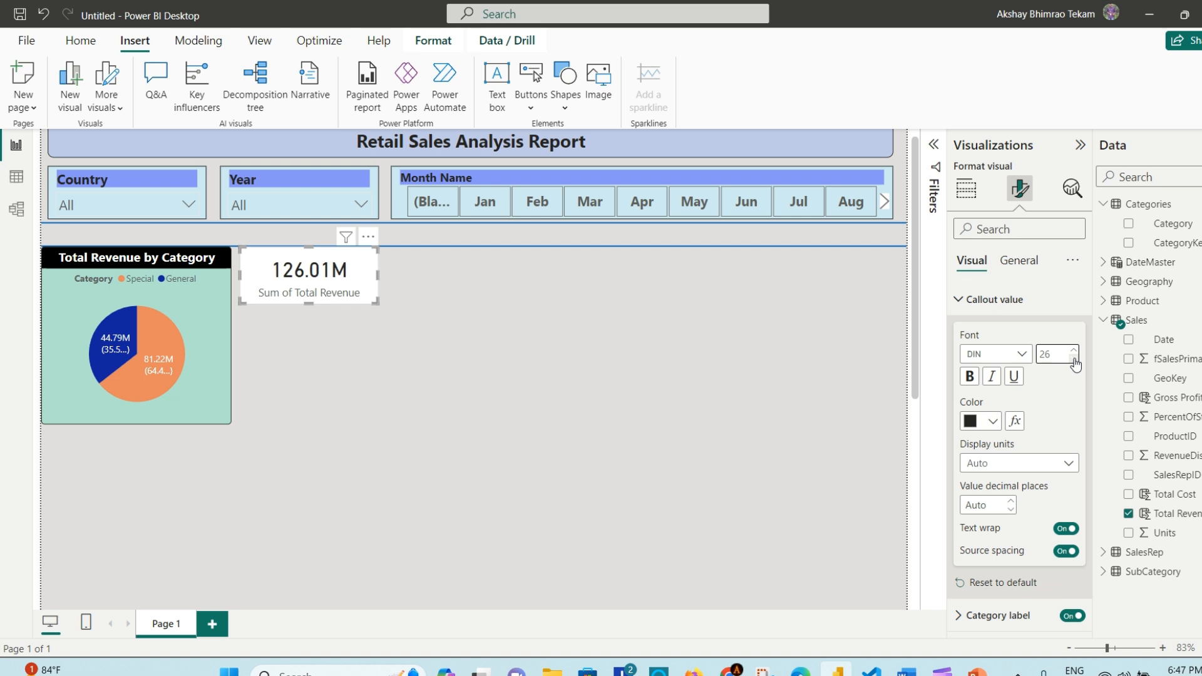
Step: Change the card's callout value font to Segoe UI
left_click(1018, 354)
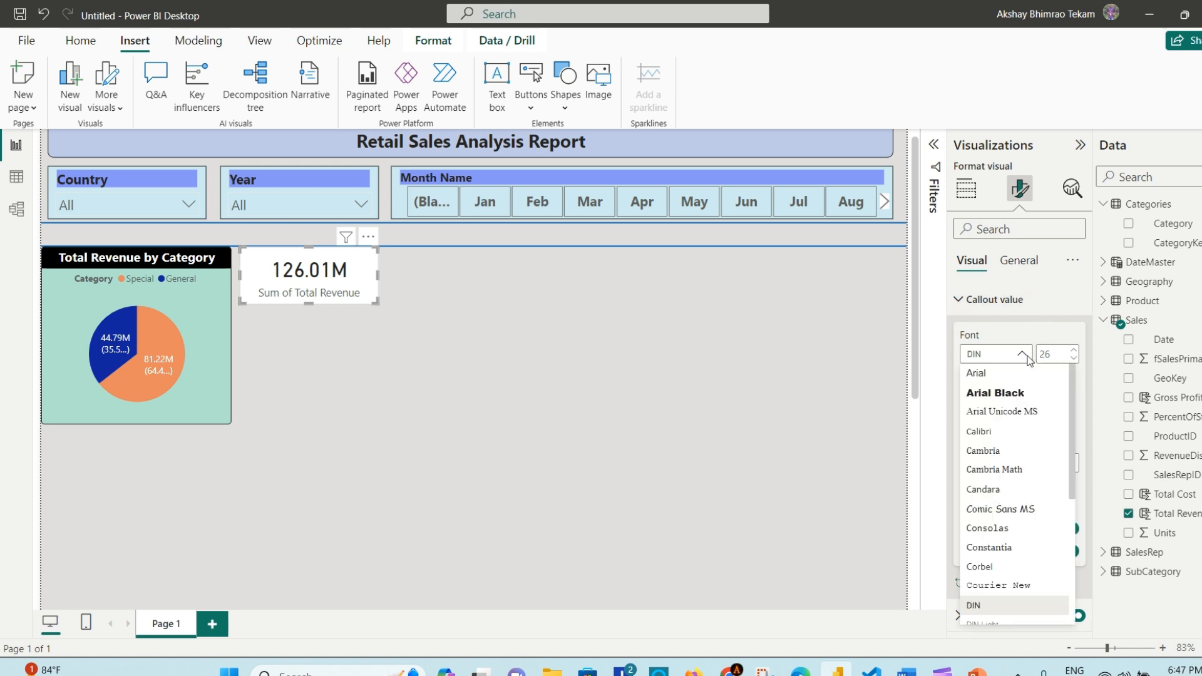
scroll(1020, 469, "down", 1)
scroll(1022, 565, "down", 1)
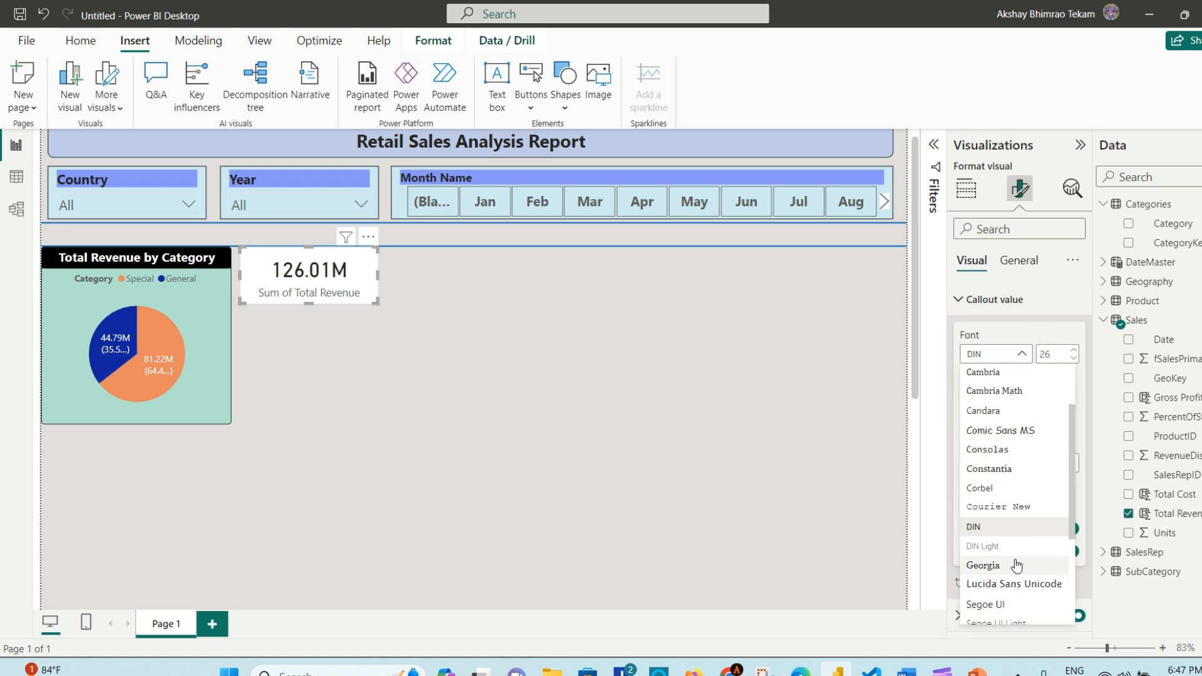
left_click(1014, 605)
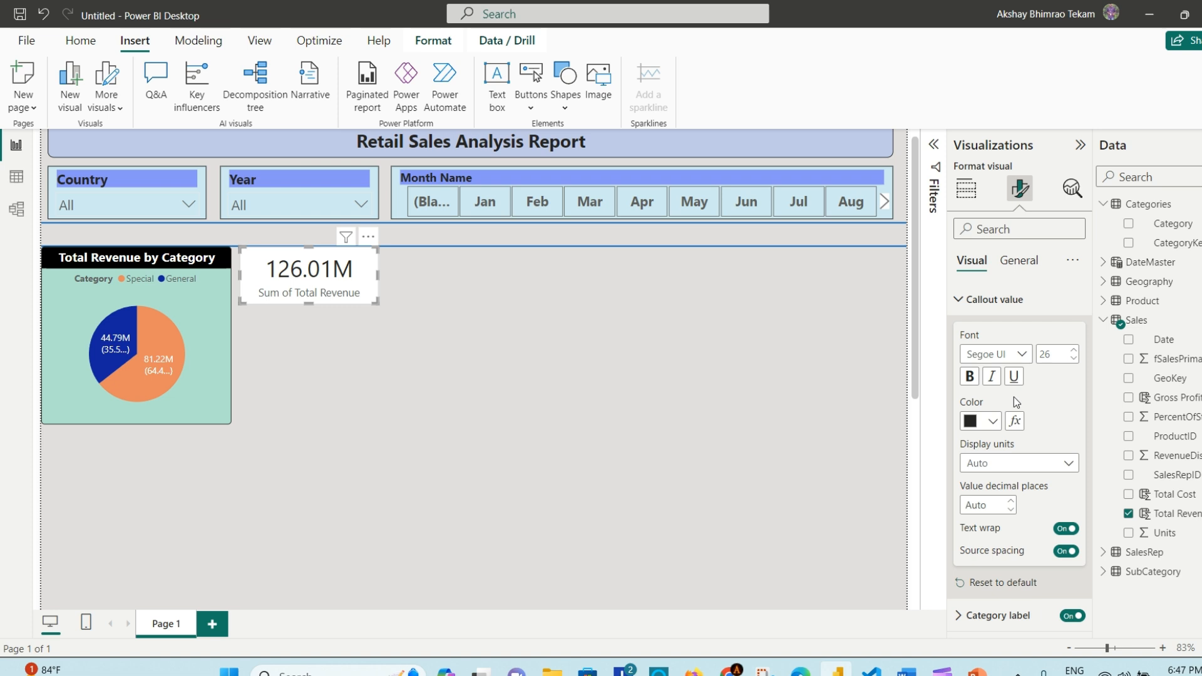
left_click(1069, 465)
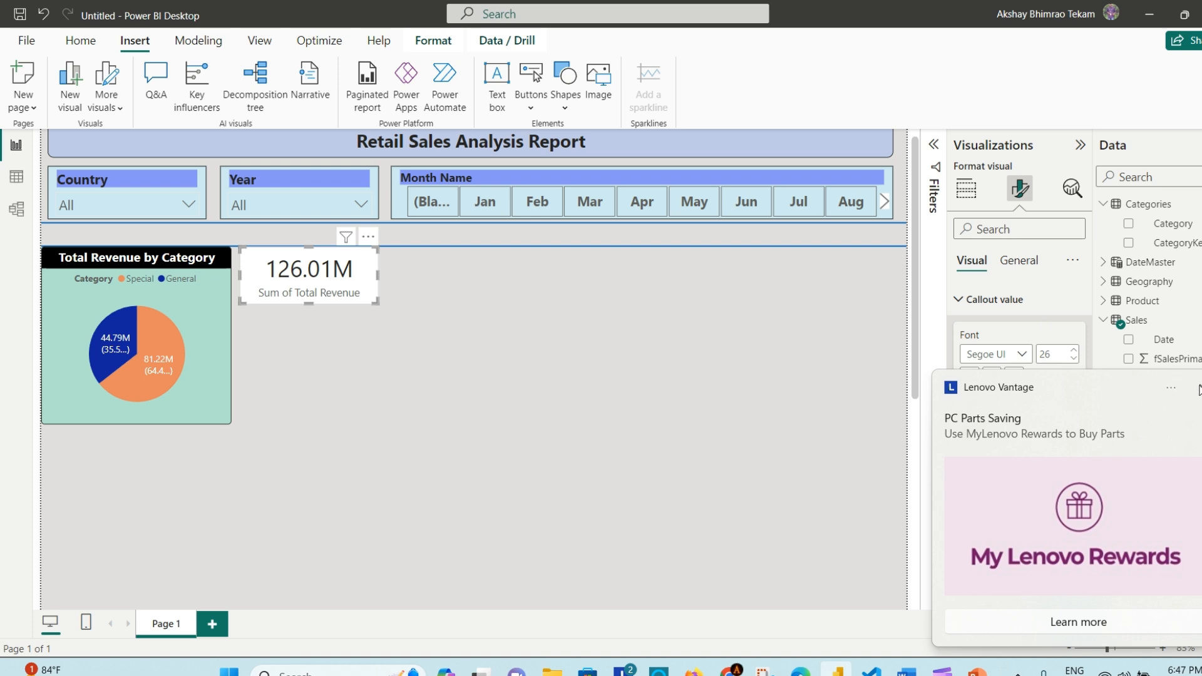
left_click(1198, 390)
left_click(1057, 435)
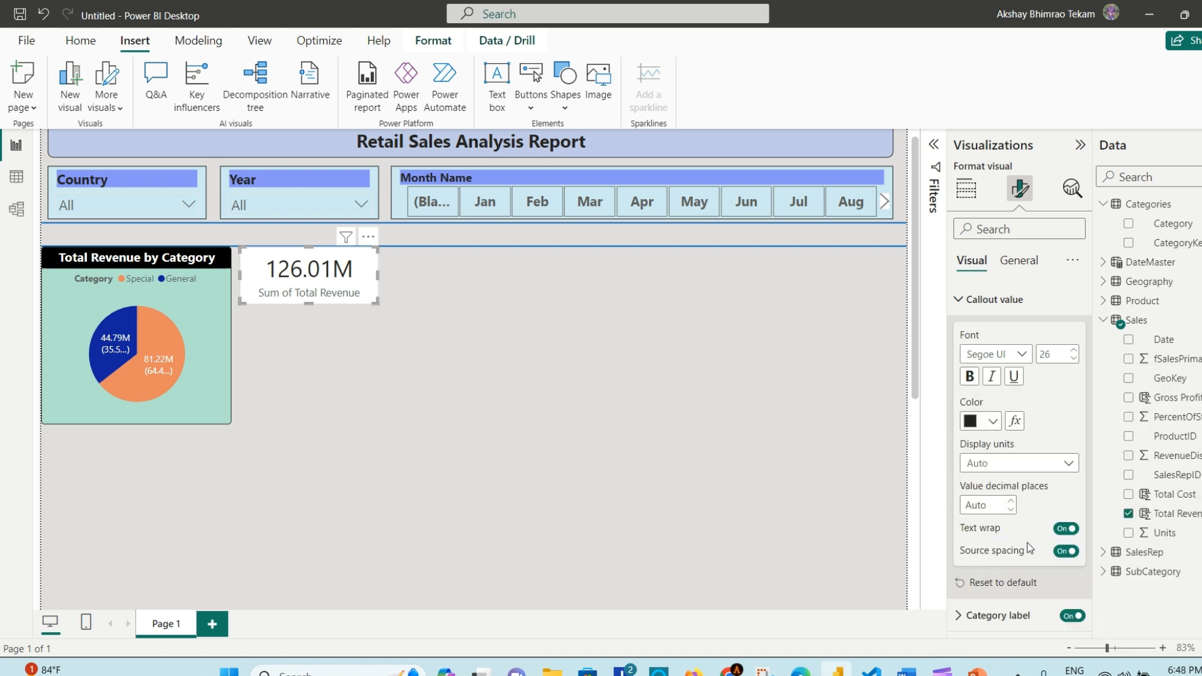
Step: Make the Total Revenue card's category label bold at font size 12
left_click(971, 302)
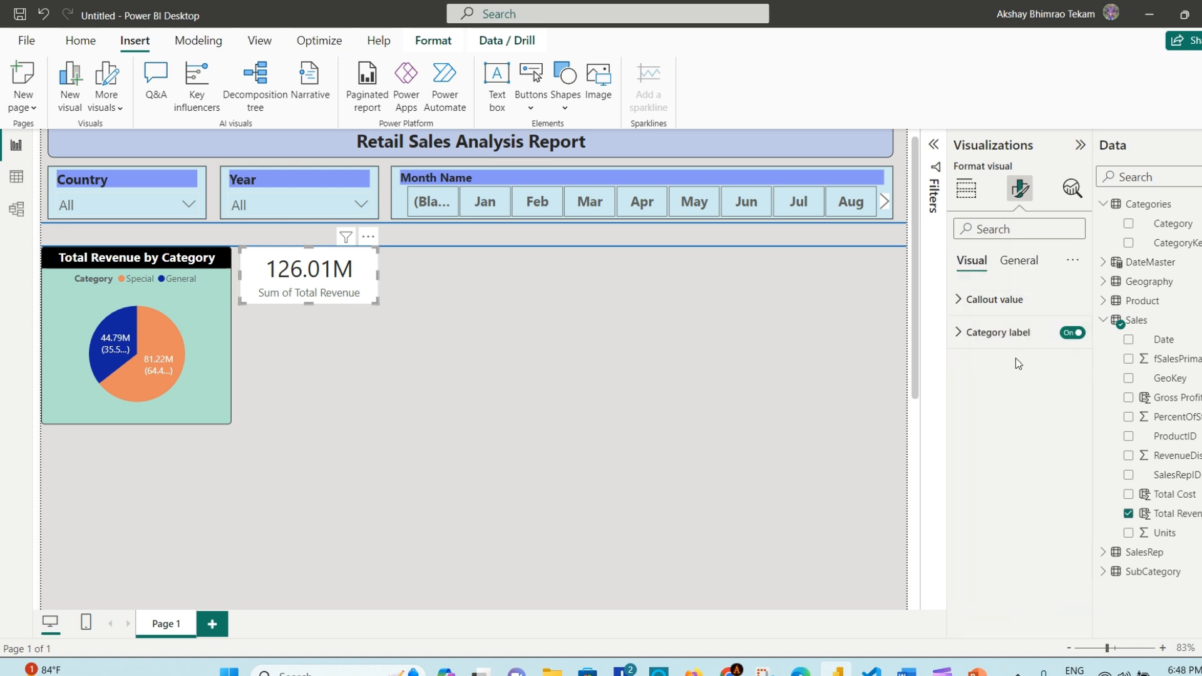
left_click(958, 334)
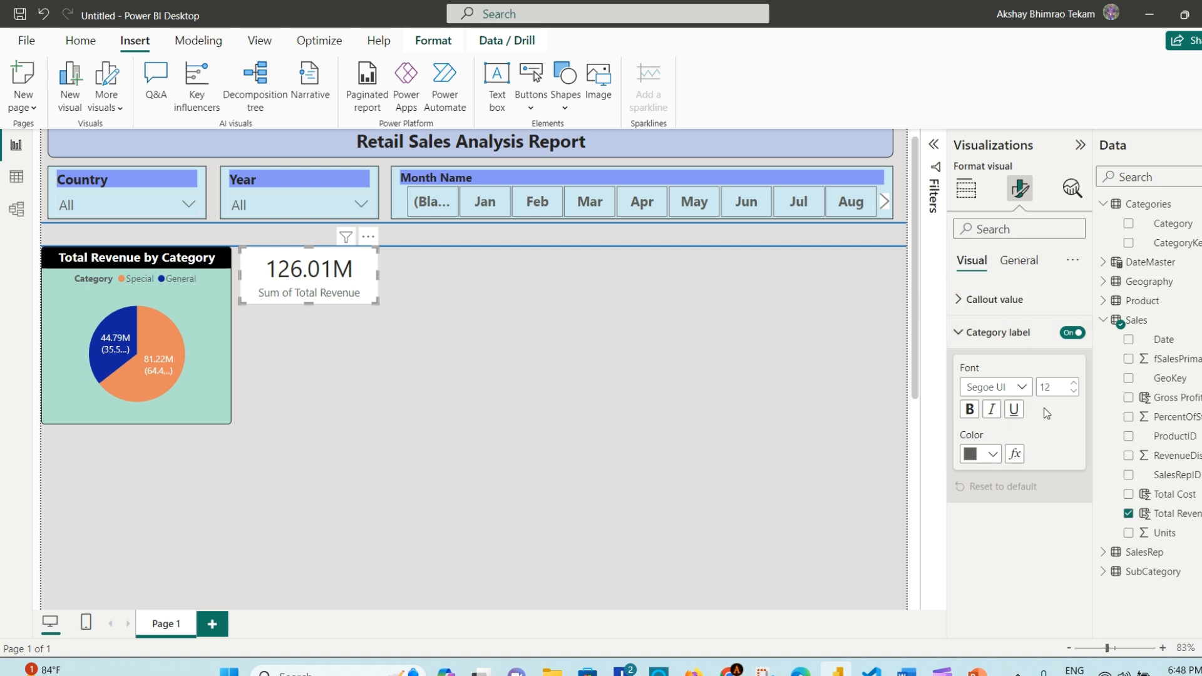
left_click(1075, 384)
left_click(1074, 392)
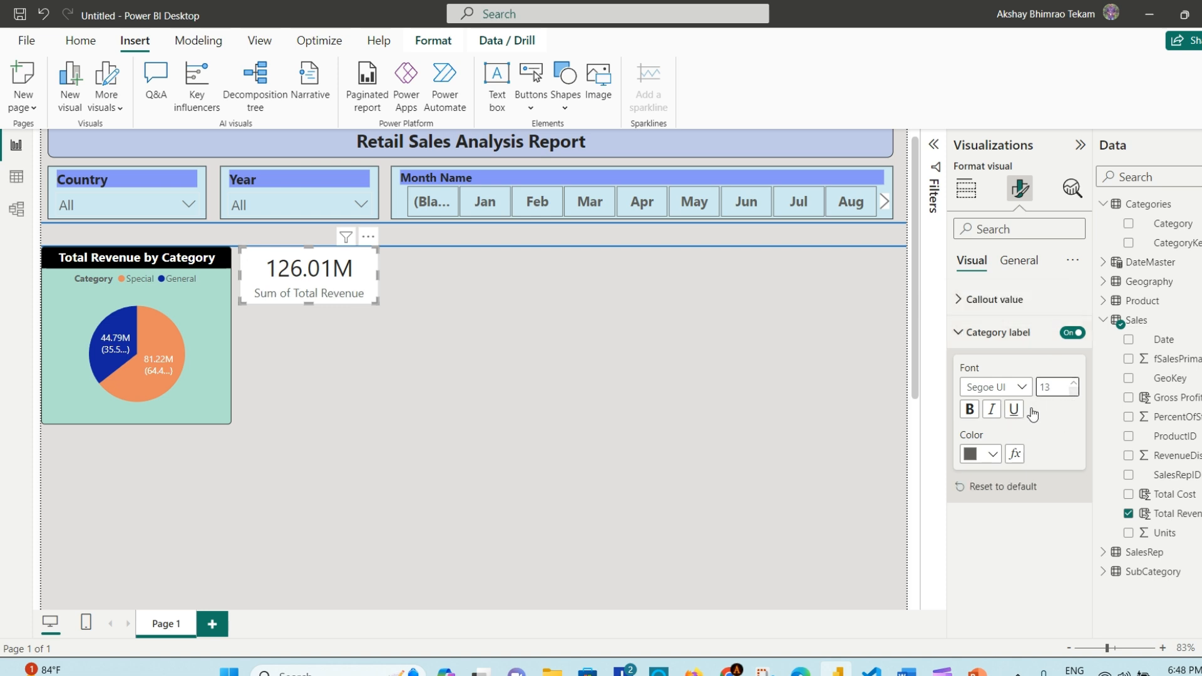
left_click(970, 410)
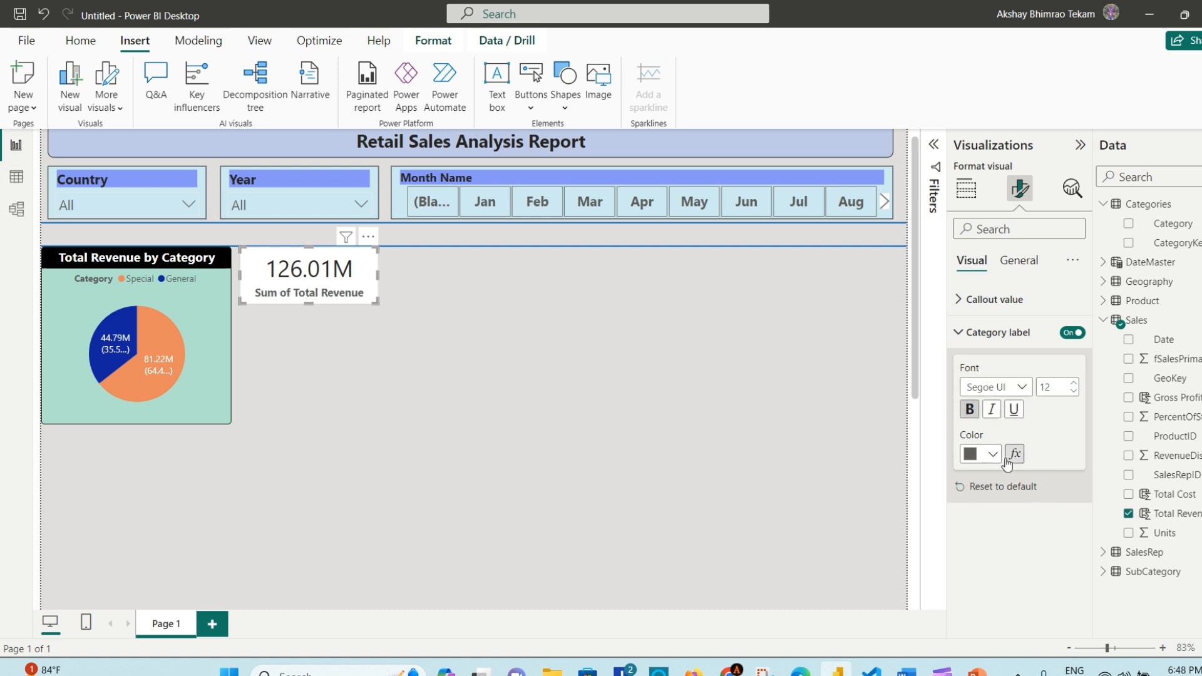
left_click(958, 333)
Step: Fill the Total Revenue card's background with a custom medium blue, RGB 34, 137, 206
left_click(1005, 264)
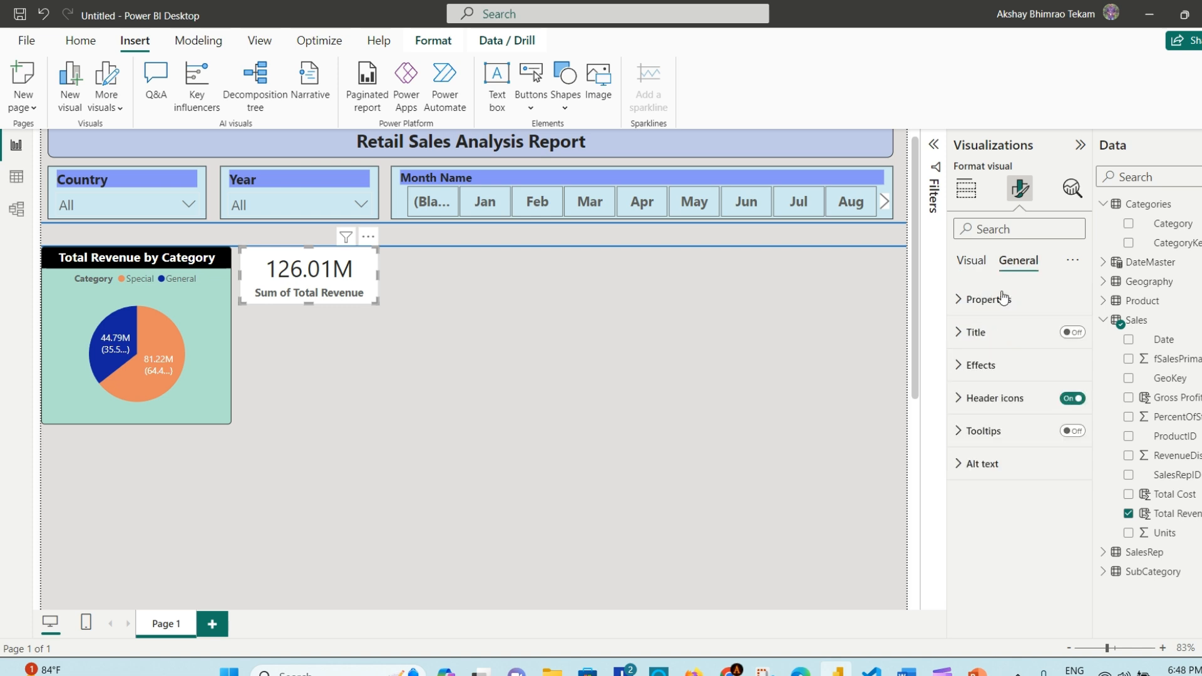
left_click(963, 367)
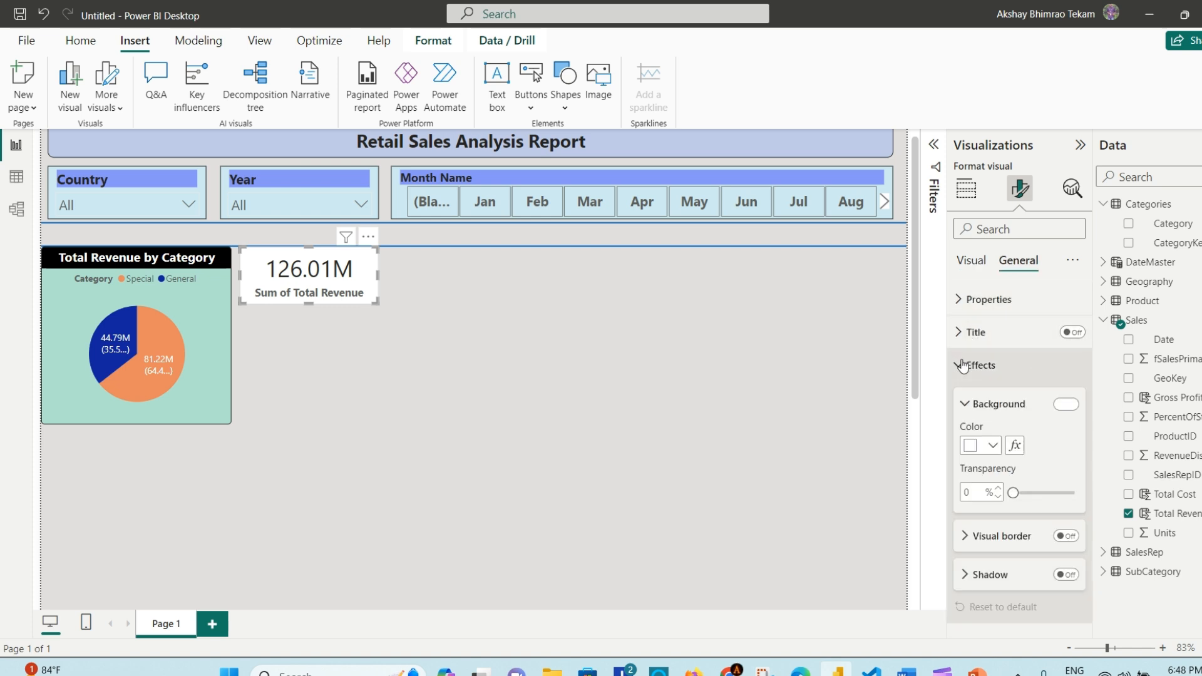
left_click(993, 448)
left_click(1036, 408)
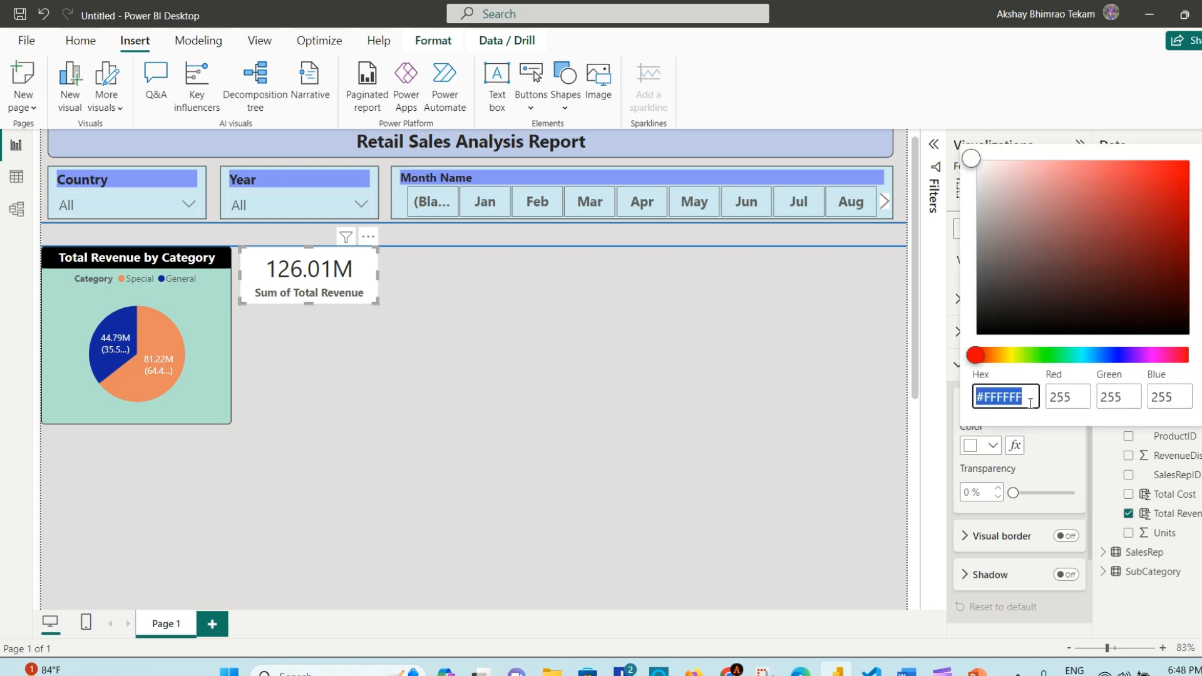
left_click(1096, 355)
left_click_drag(1035, 194, 1122, 228)
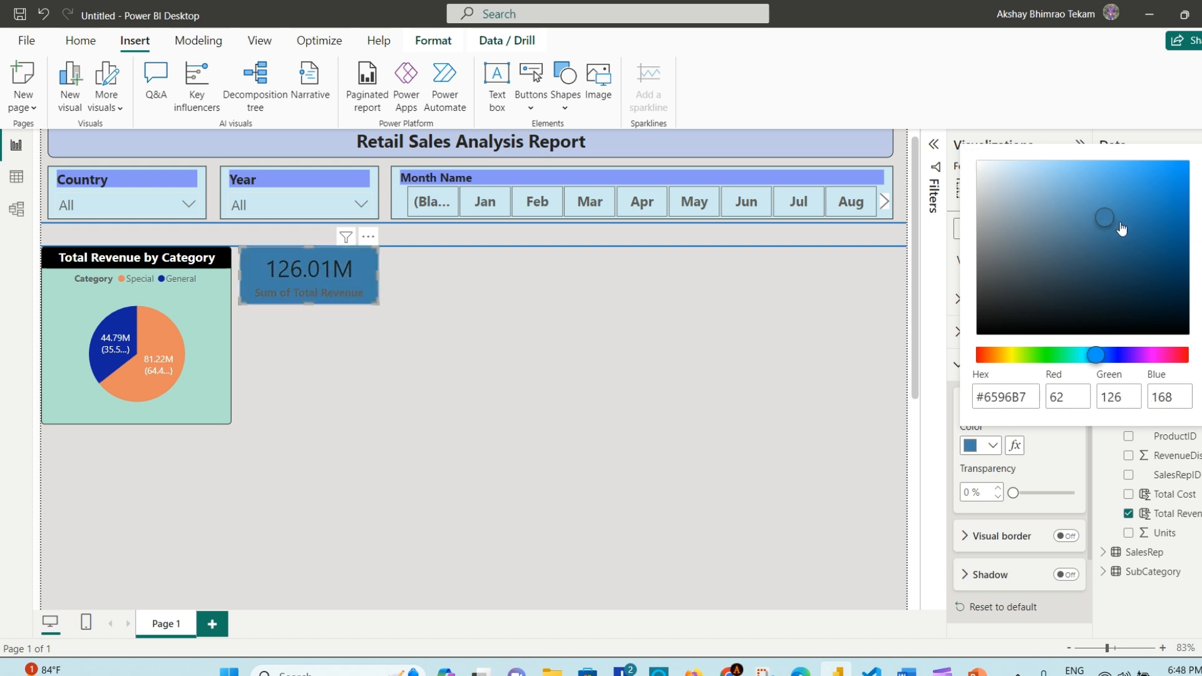
left_click(1108, 242)
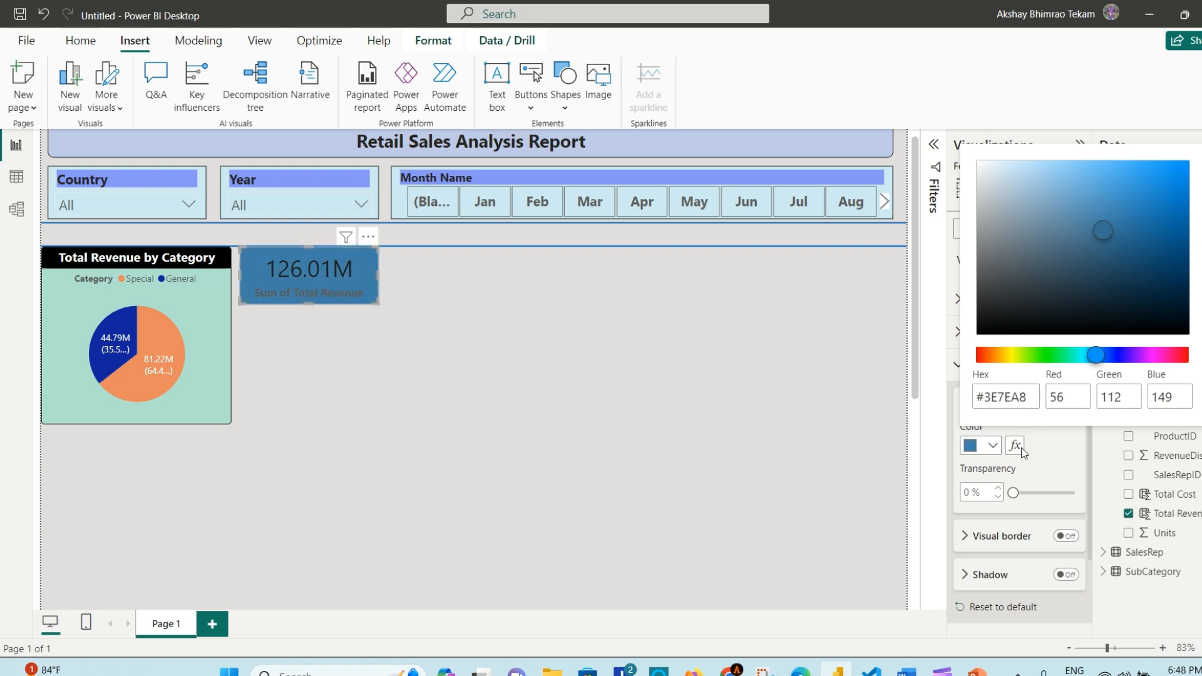
left_click(1142, 199)
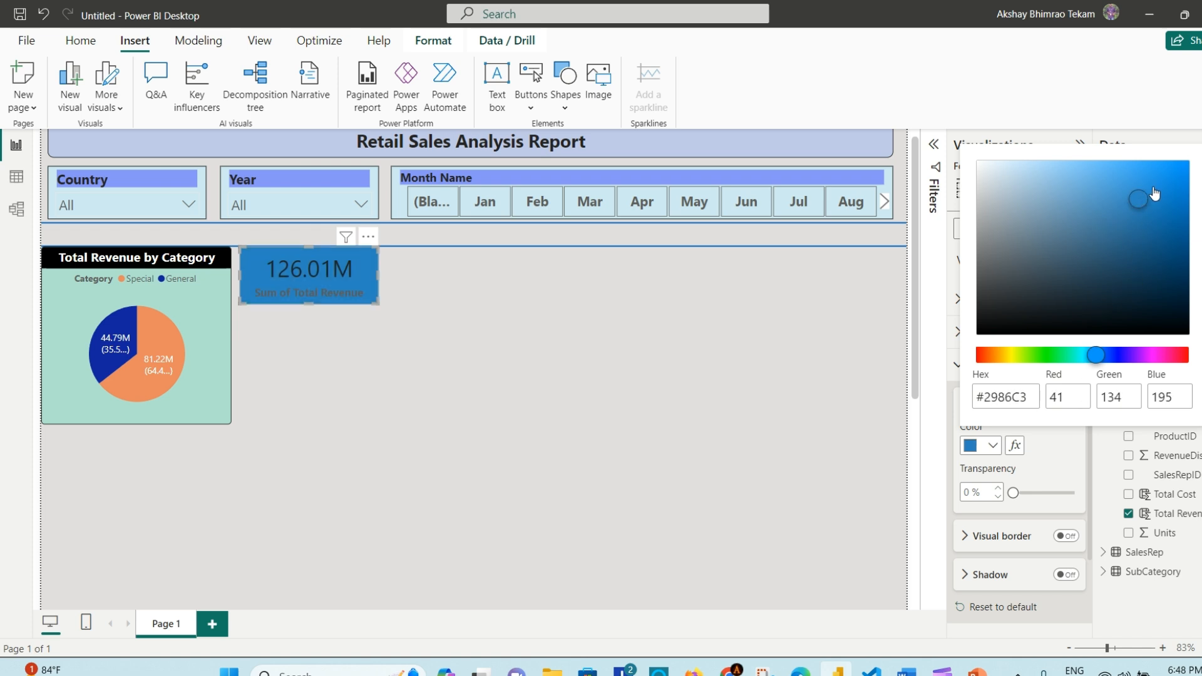
left_click(1149, 192)
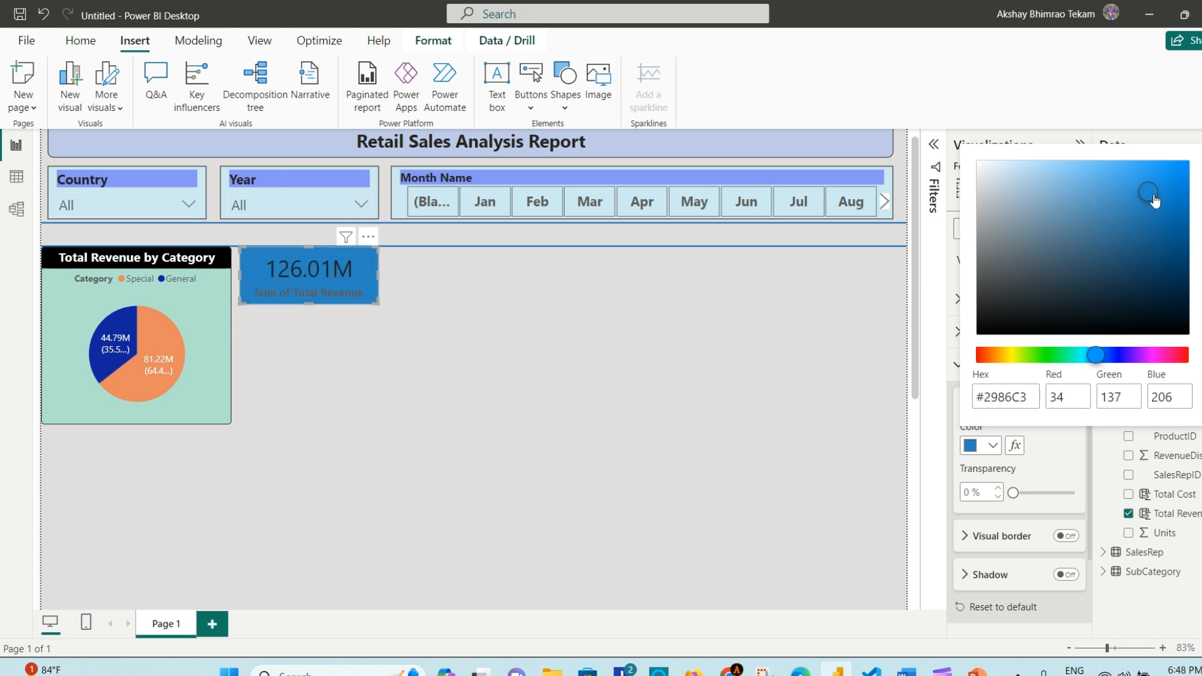
left_click(1056, 451)
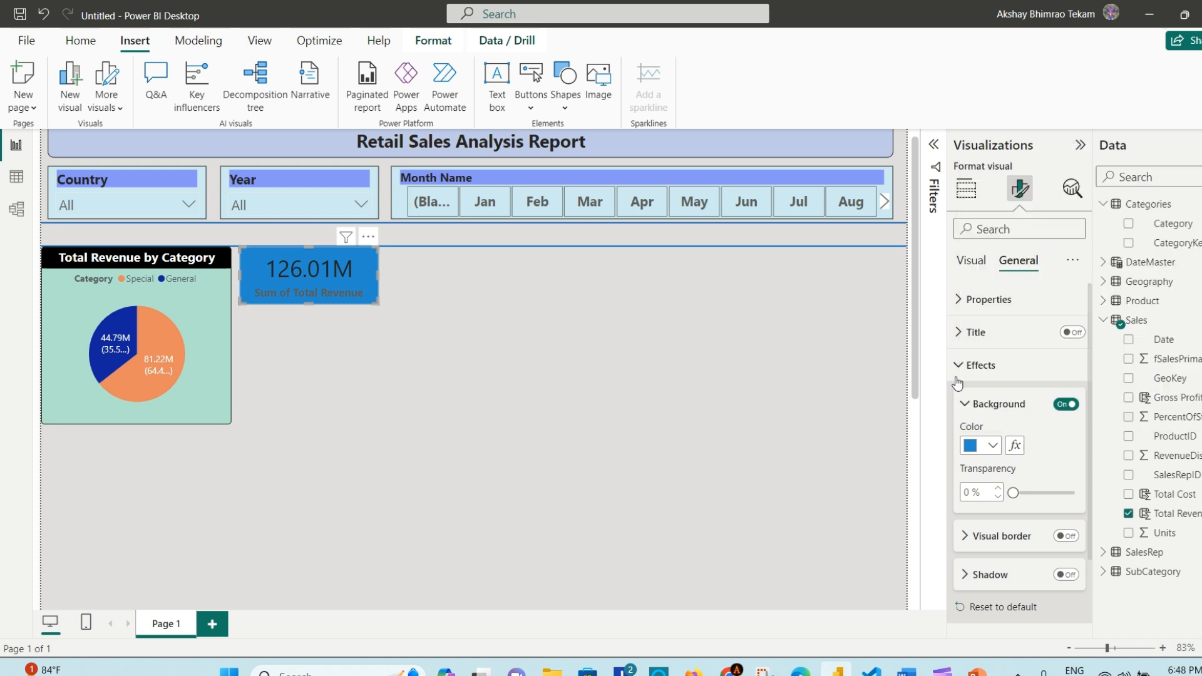
left_click(958, 365)
Step: Set the Total Revenue card's category label and callout value colors to white
left_click(972, 260)
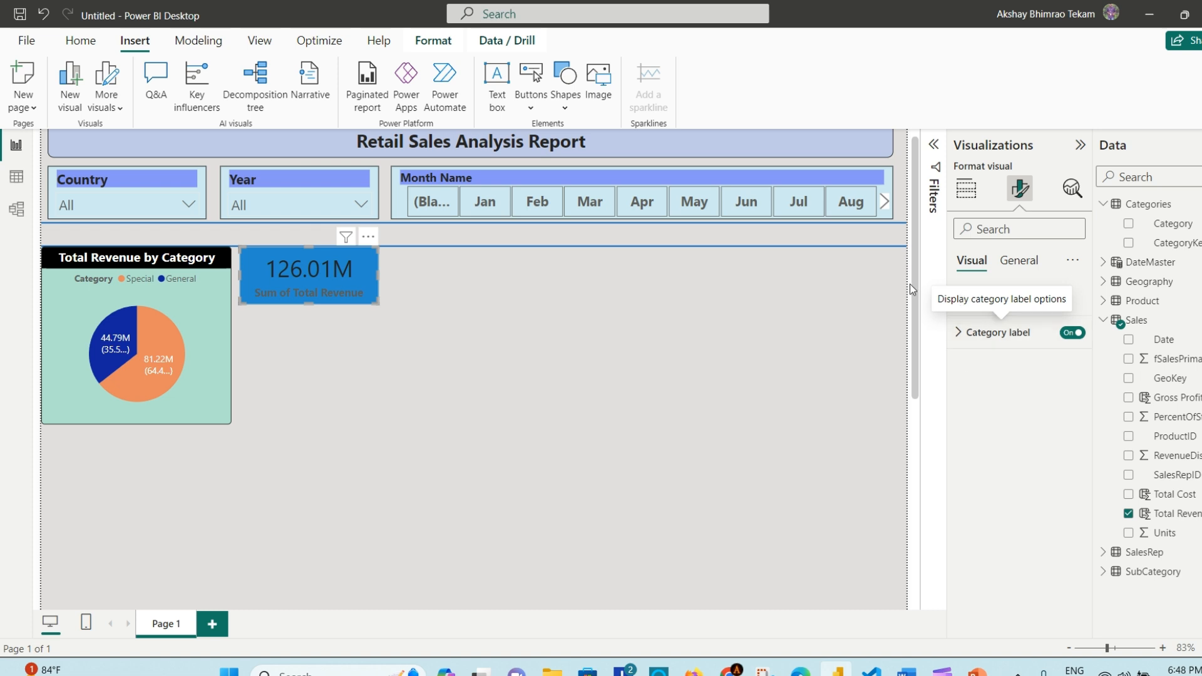
left_click(959, 332)
left_click(980, 463)
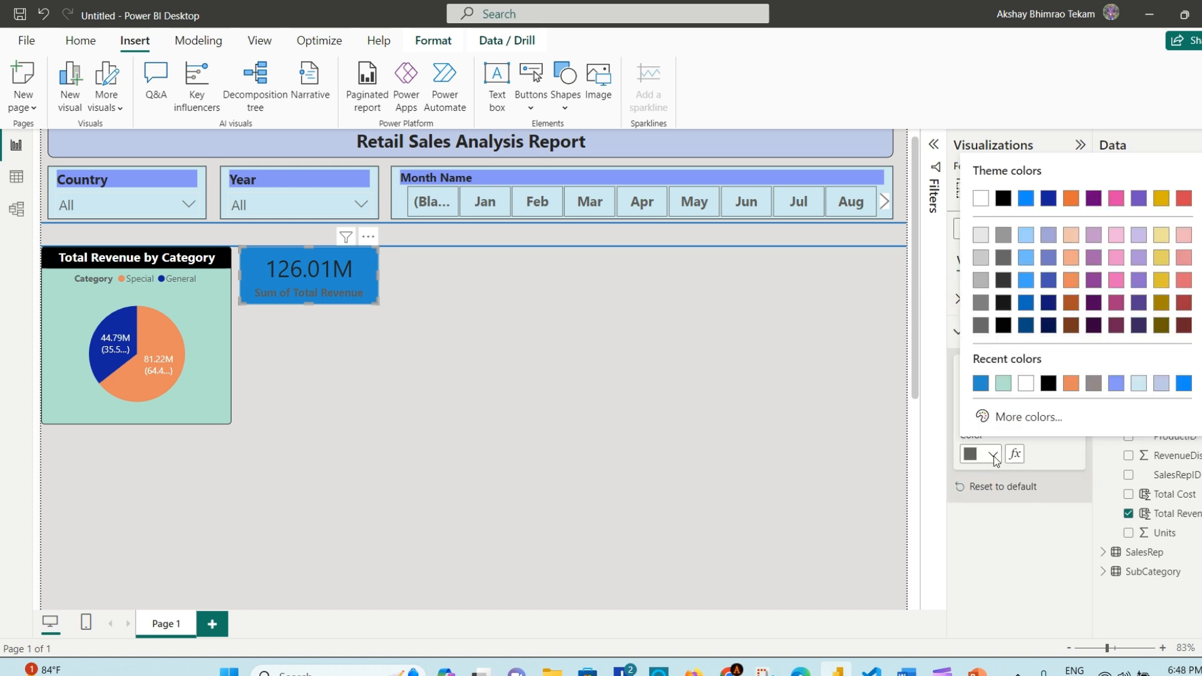
left_click(1026, 382)
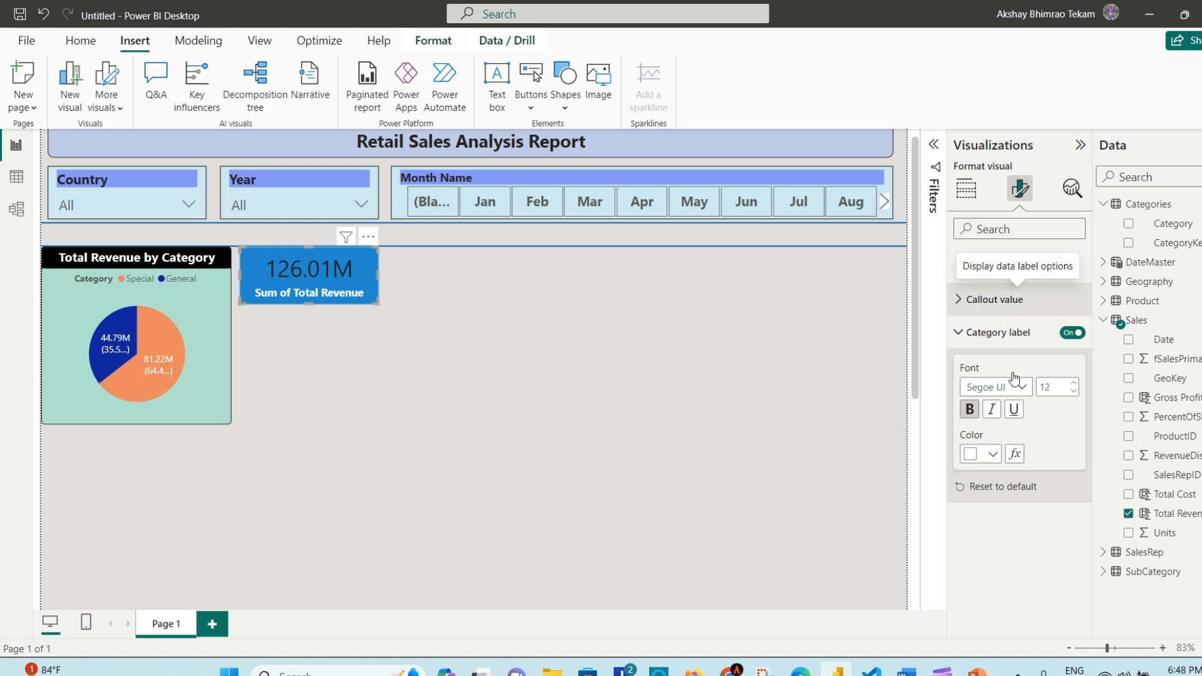
left_click(995, 299)
left_click(993, 421)
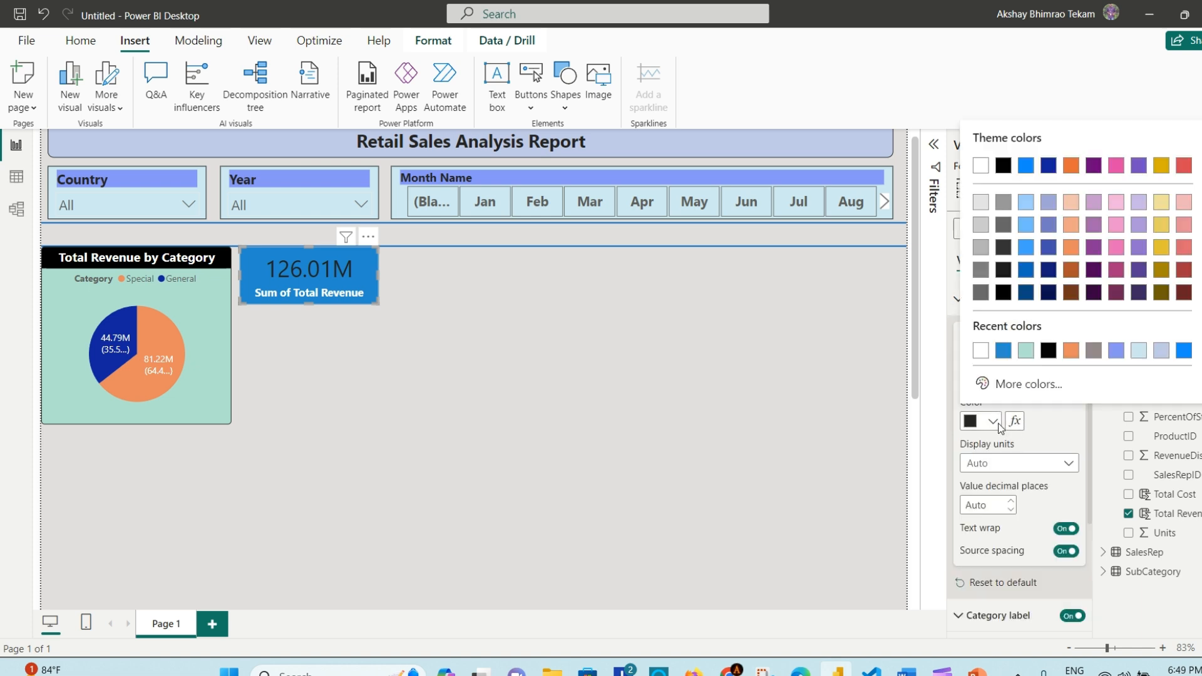
left_click(986, 354)
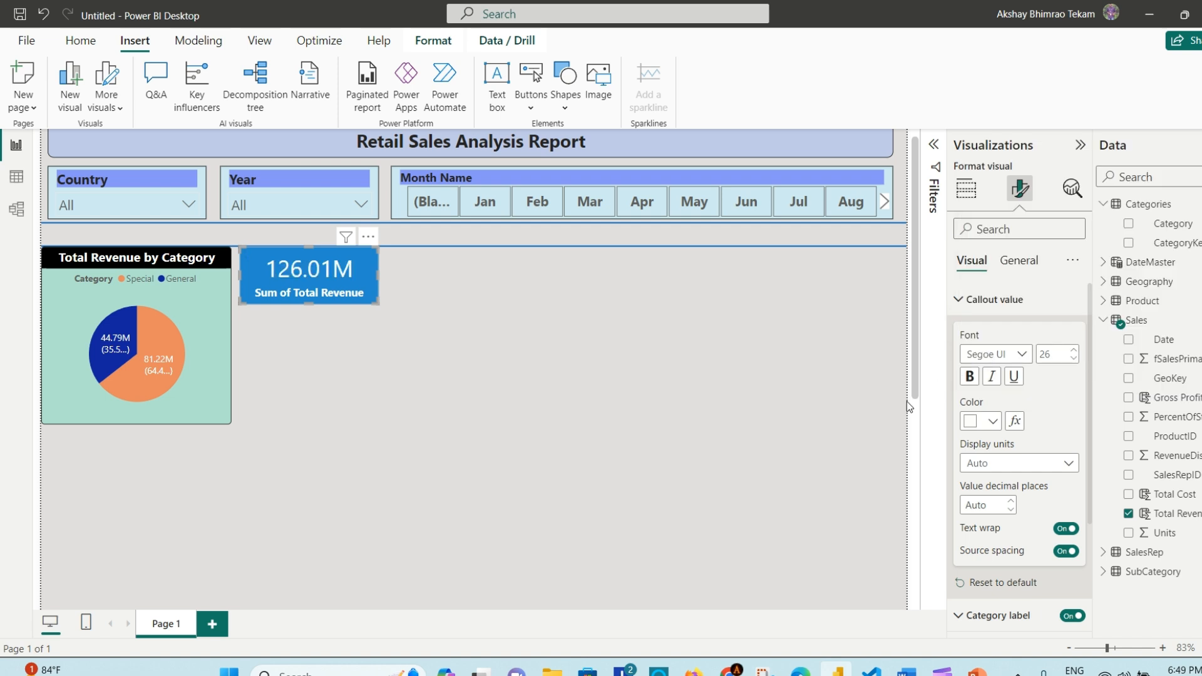
Step: Turn on the Total Revenue card's visual border in black with 5 px rounded corners, keeping background transparency at 0%
left_click(1018, 261)
left_click(980, 365)
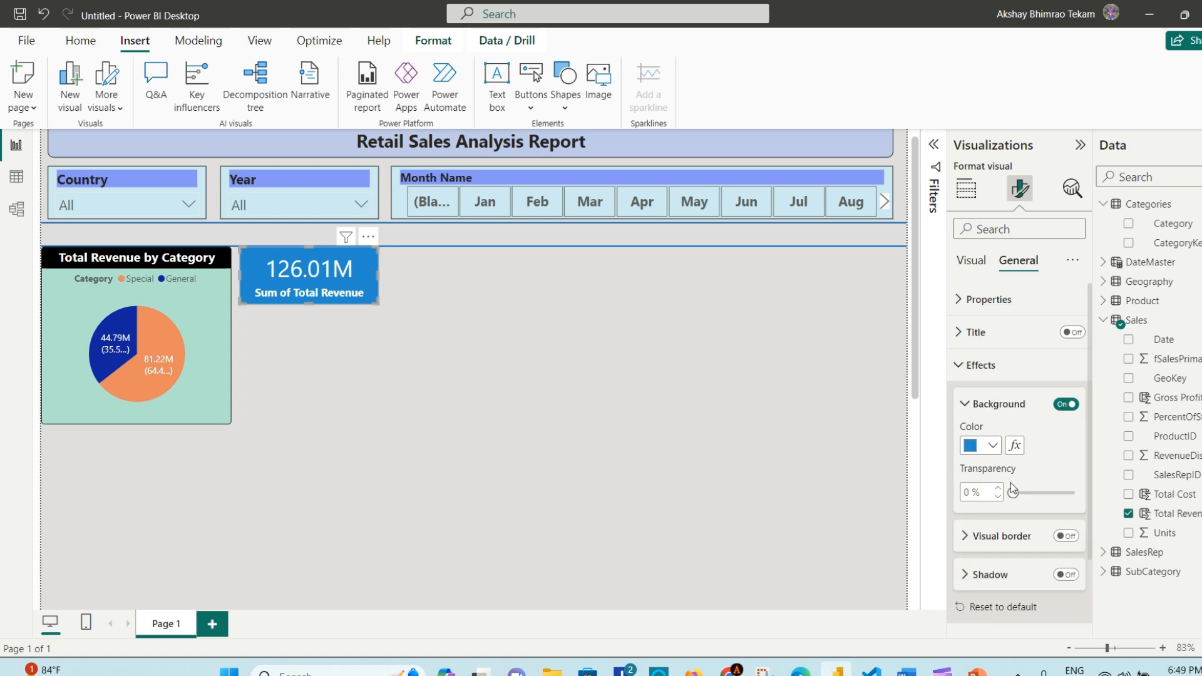
scroll(1023, 520, "down", 1)
left_click(1062, 484)
left_click(1015, 441)
left_click_drag(1018, 441, 1012, 441)
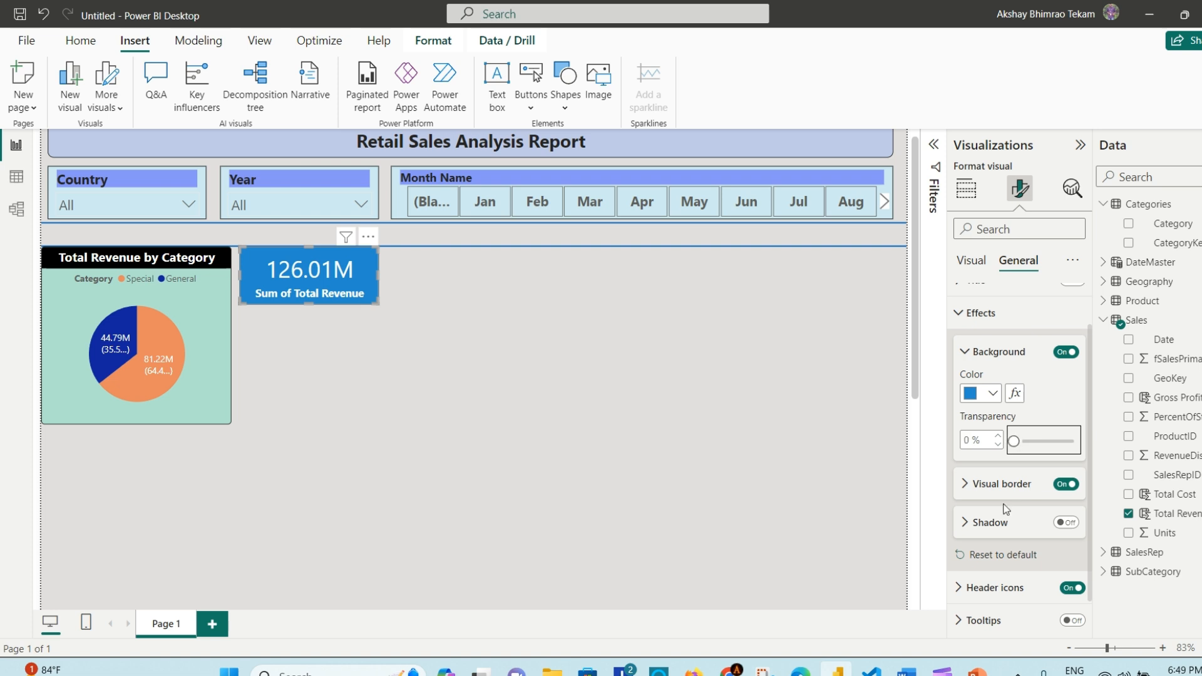
left_click(970, 485)
scroll(972, 489, "down", 2)
left_click(998, 464)
left_click(998, 465)
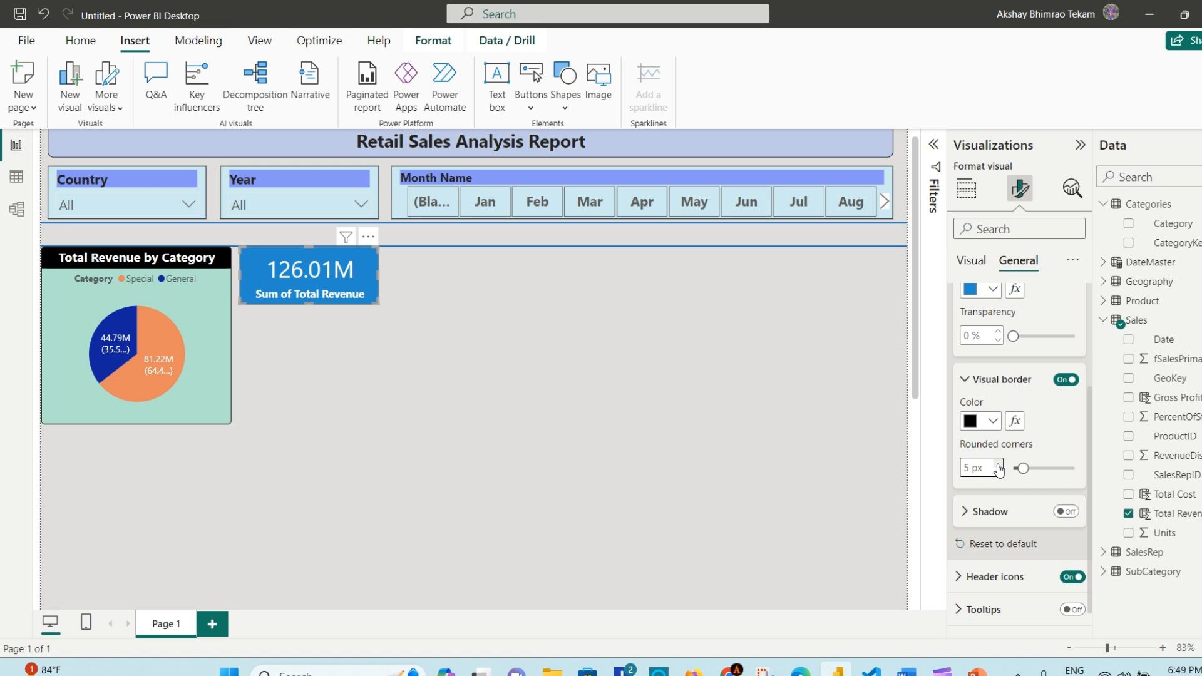
left_click(423, 361)
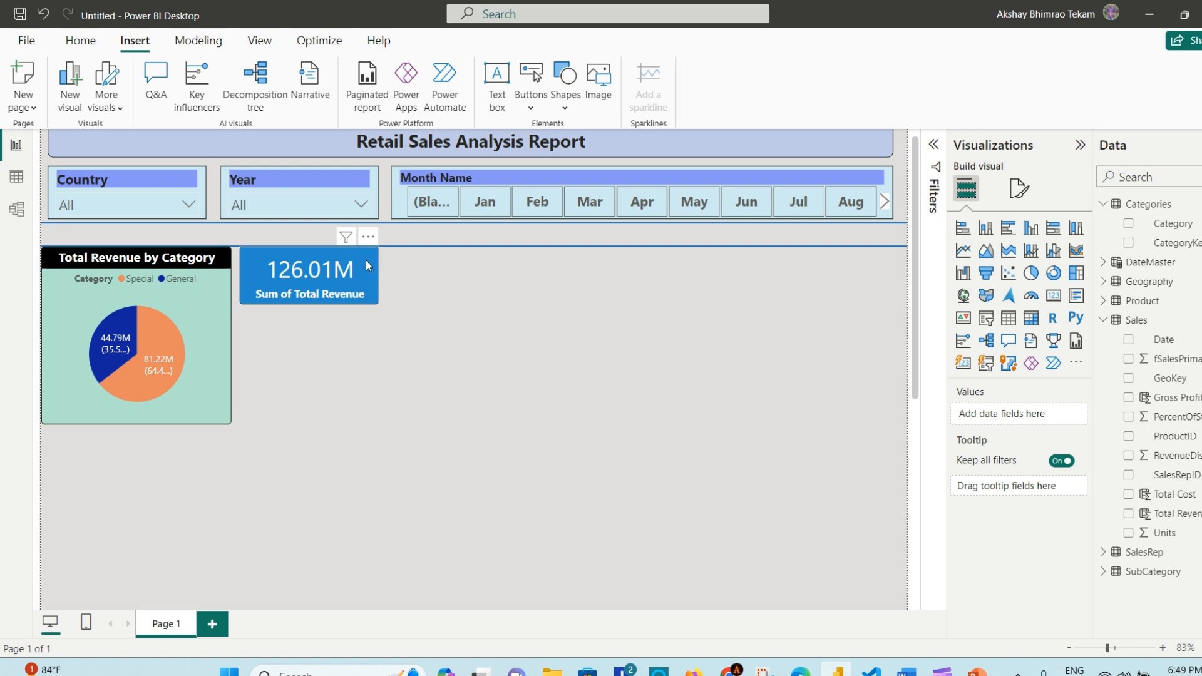
Step: Duplicate the Total Revenue card twice and stack the copies beneath the original, beside the pie chart
left_click_drag(362, 265, 368, 272)
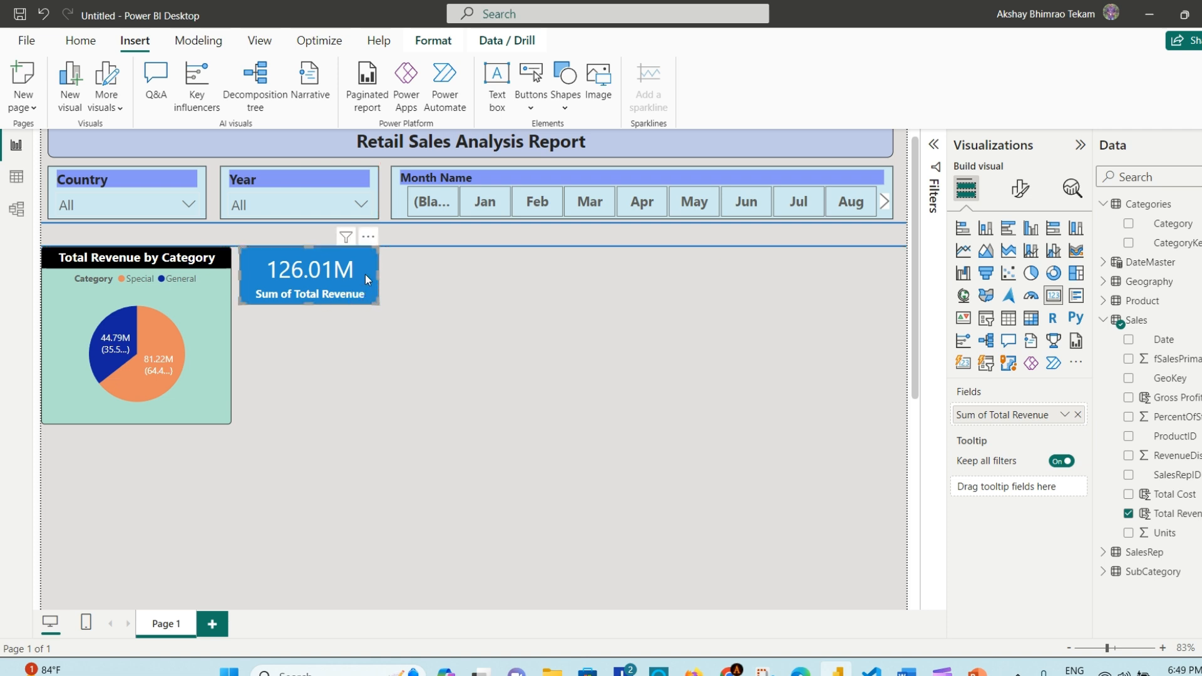
key("ctrl+c")
key("ctrl+v")
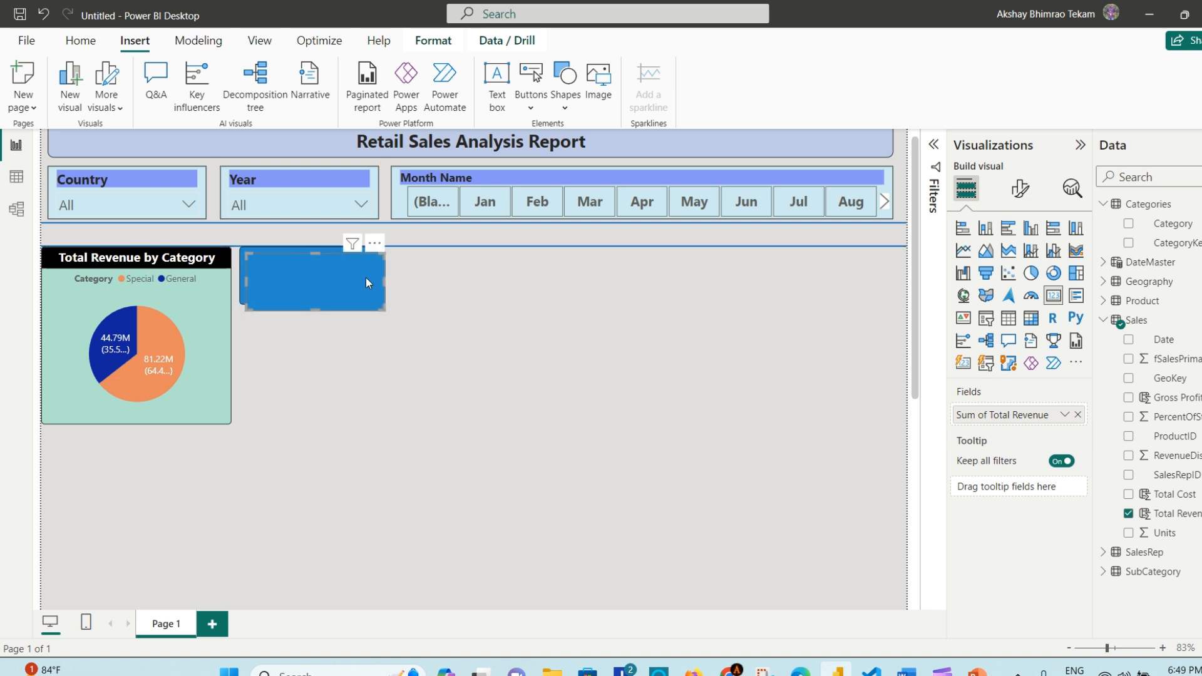
left_click_drag(348, 275, 322, 390)
key("ctrl+v")
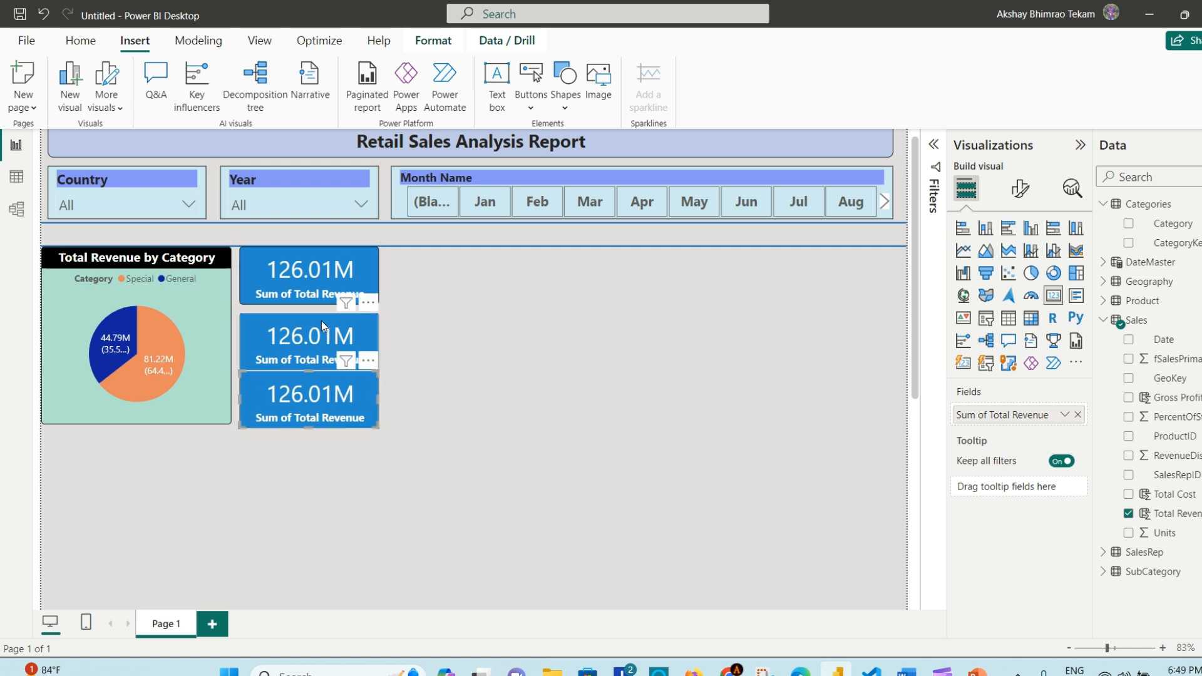
Step: Replace the middle card's Total Revenue field with Gross Profit from the Sales table
left_click_drag(321, 321, 318, 321)
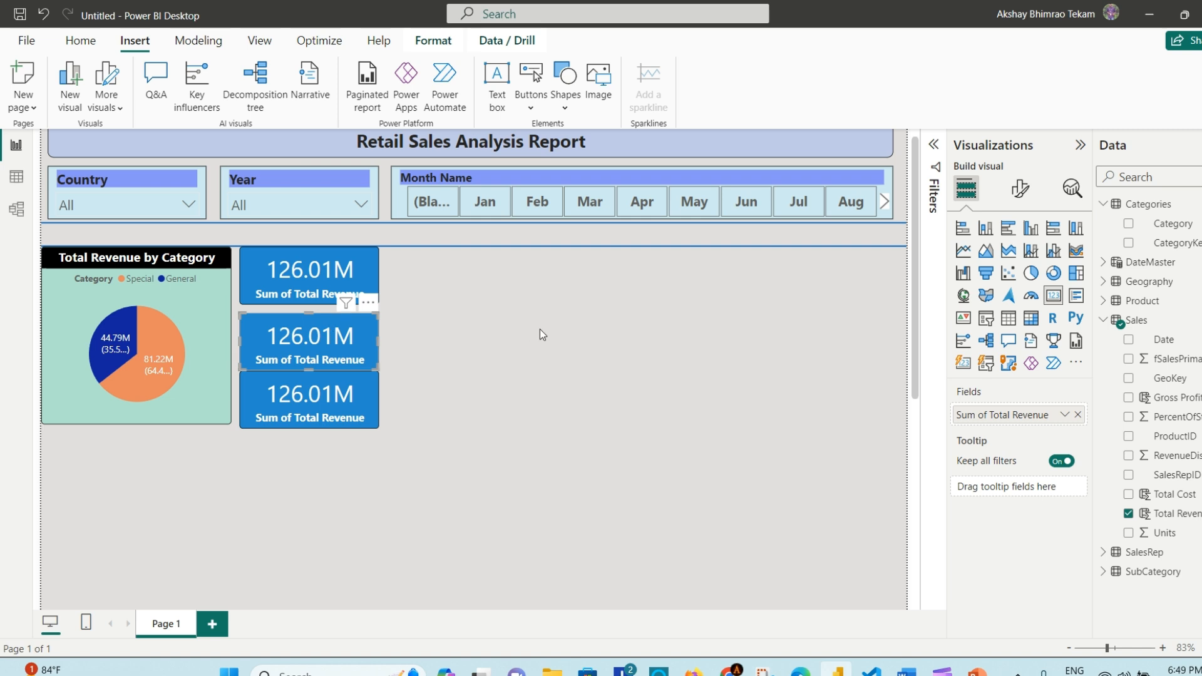
left_click(1078, 414)
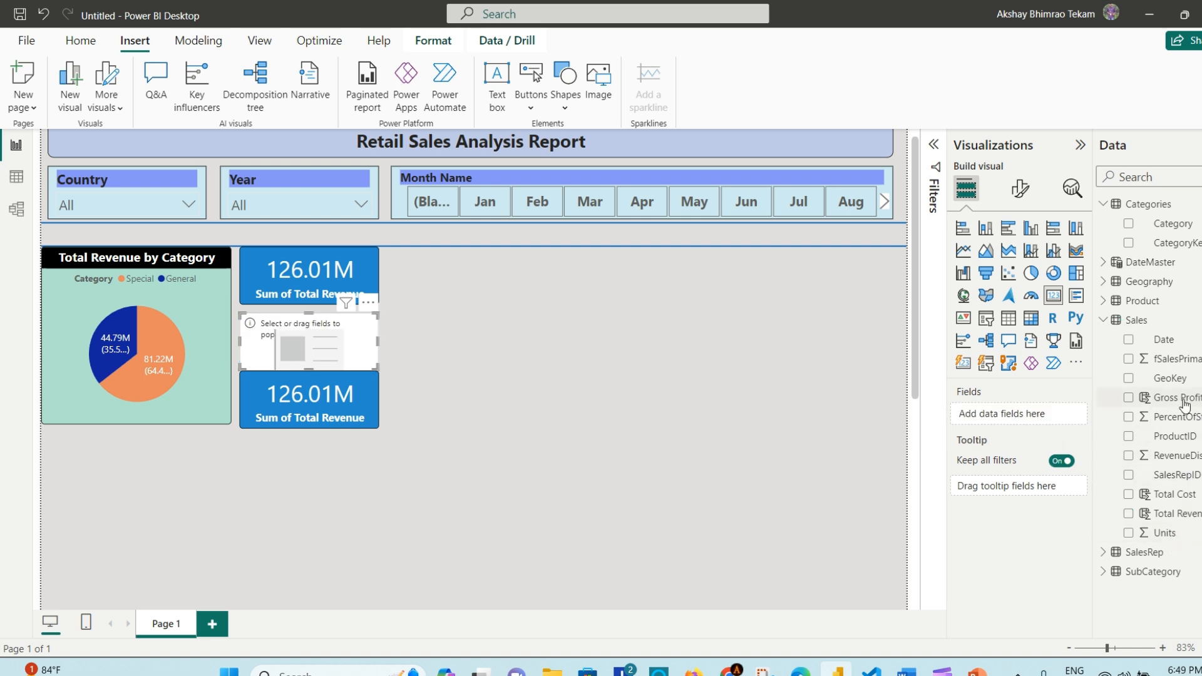
left_click_drag(1186, 406, 327, 340)
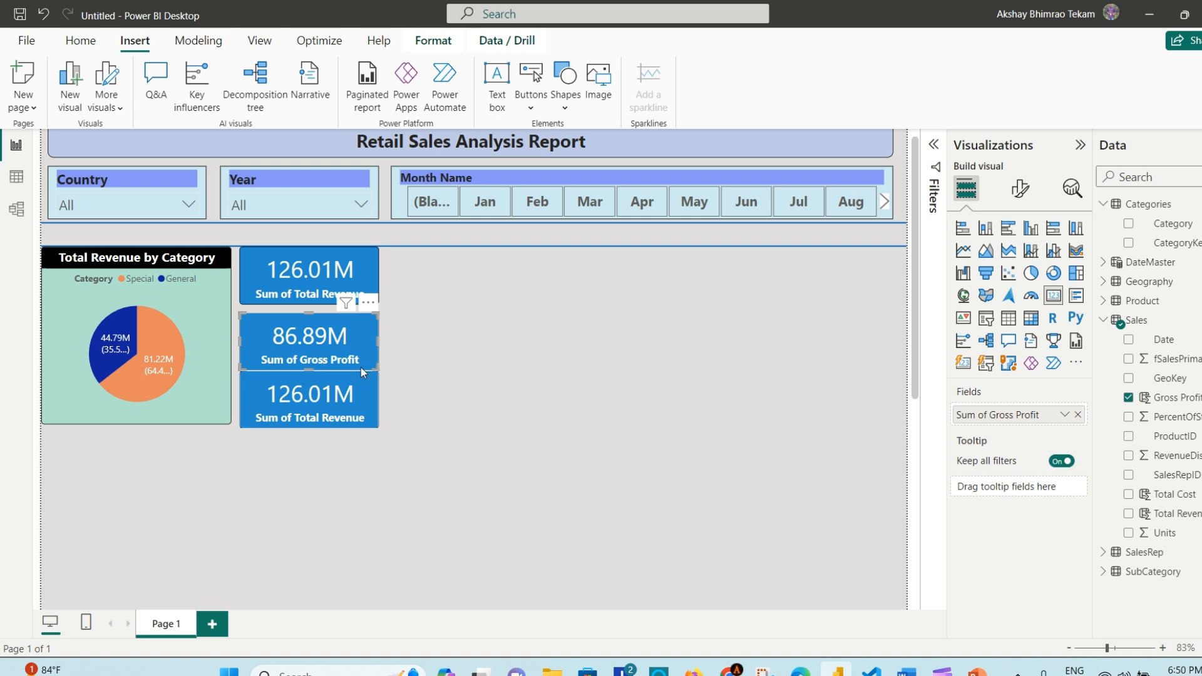
left_click(1015, 187)
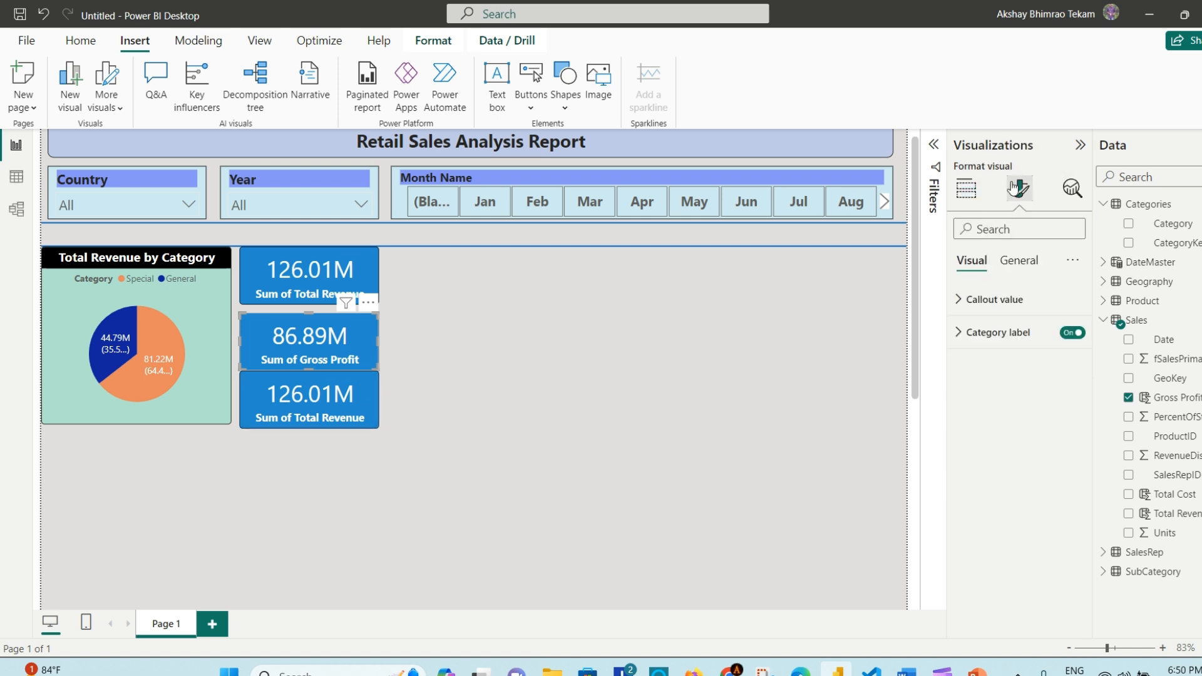
Step: Replace the lowest card's Total Revenue field with Units from the Sales table
left_click(966, 188)
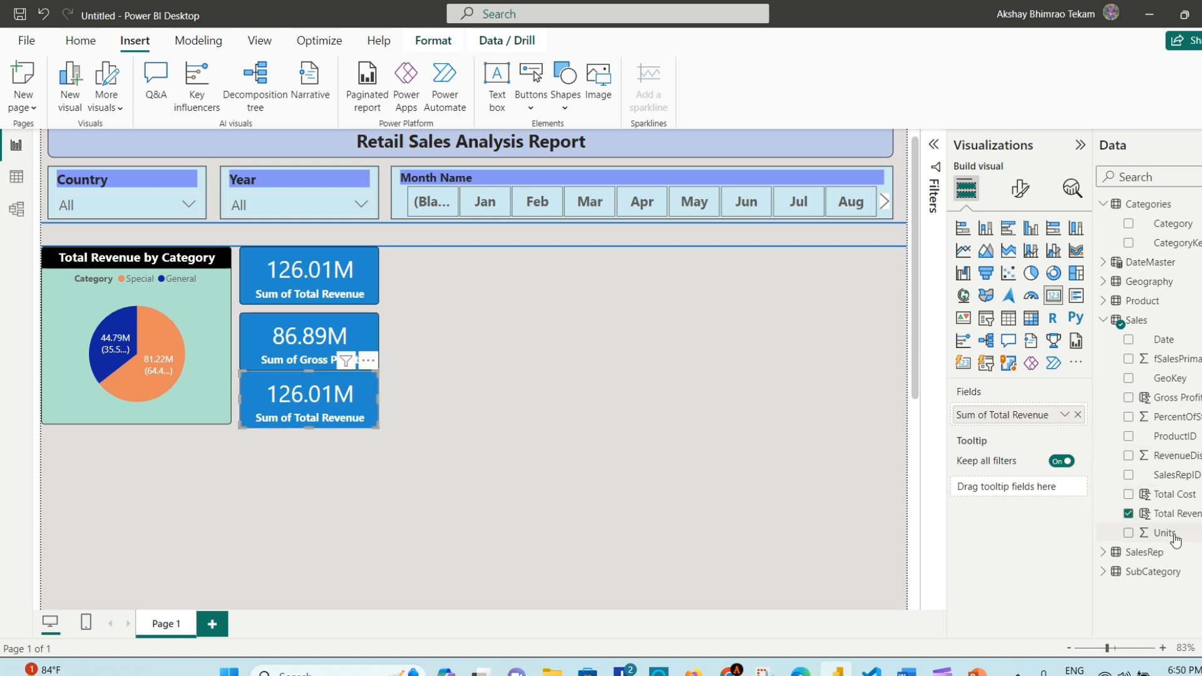
left_click_drag(1176, 540, 1074, 421)
left_click(1078, 415)
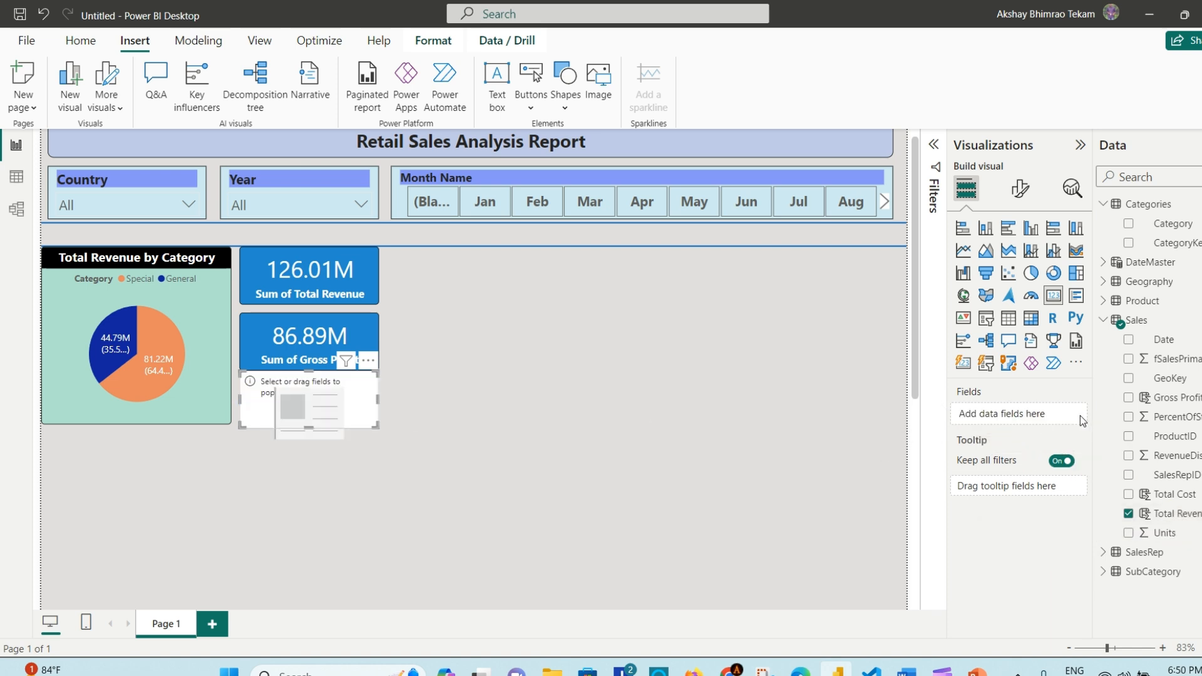
left_click_drag(1188, 532, 1012, 419)
Step: Adjust the three cards' heights and positions so they are evenly spaced and end level with the pie chart's lower edge
left_click(318, 286)
left_click_drag(307, 305, 303, 319)
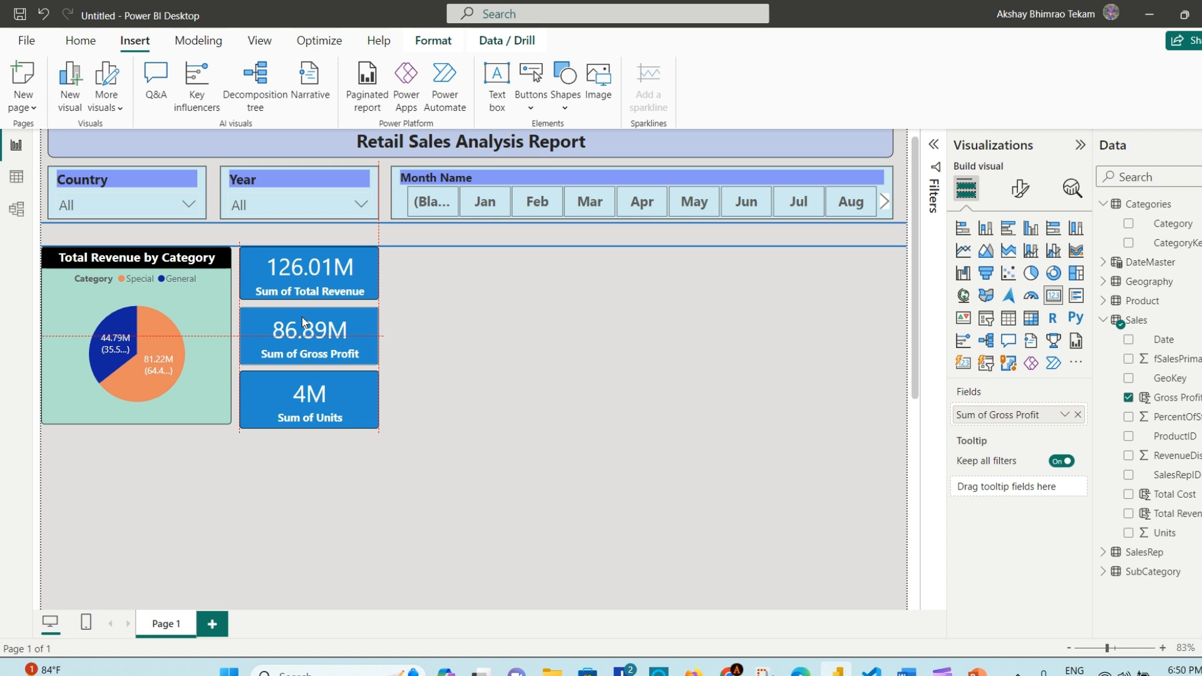
left_click(310, 383)
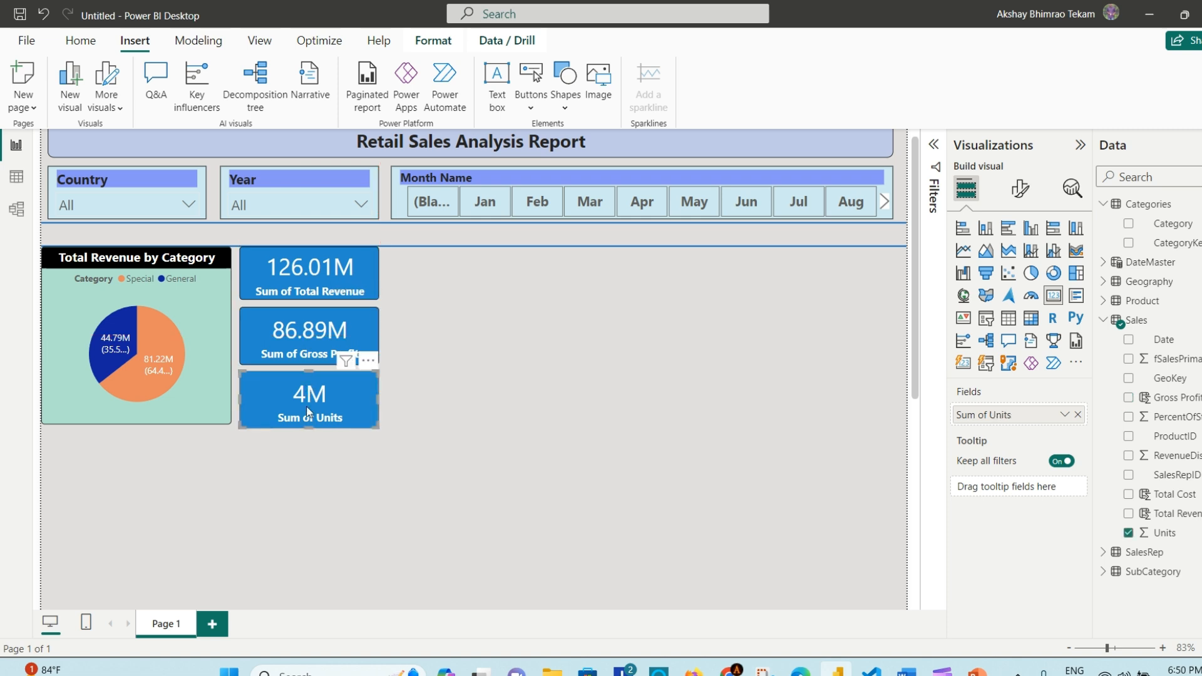
left_click_drag(303, 431, 304, 427)
left_click(446, 419)
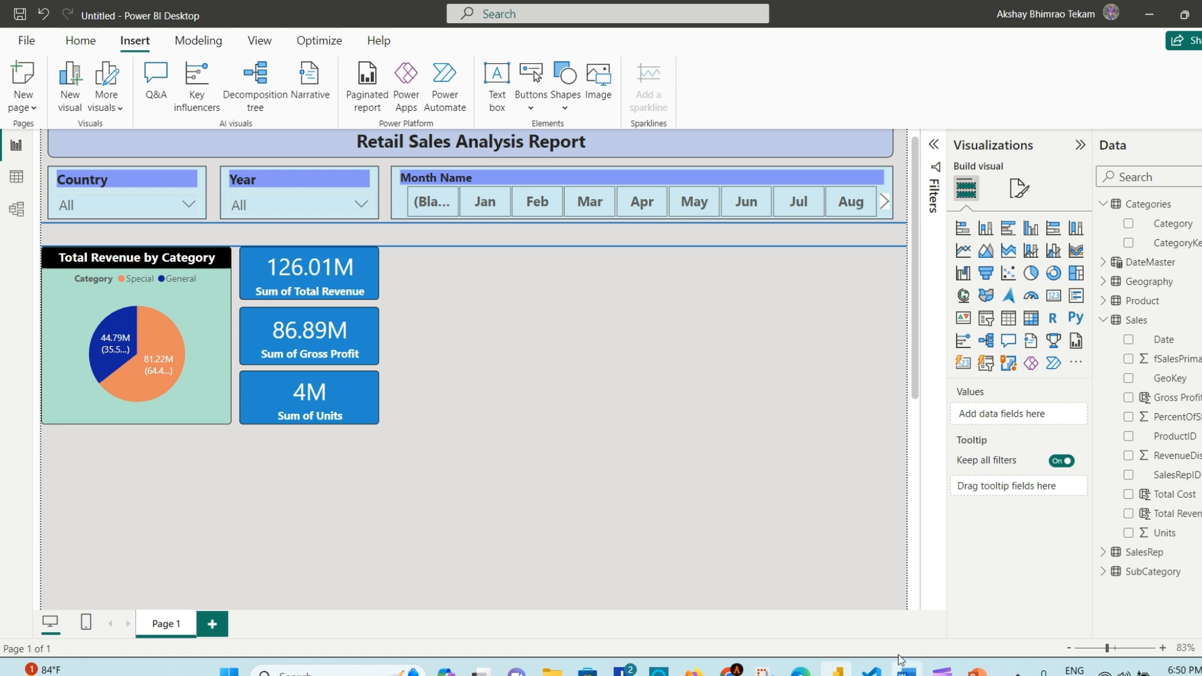
Step: Review Tasks 3.4 to 3.6 in the BRD For Retail Sales document in Word, then return to the Power BI report
mouse_move(907, 672)
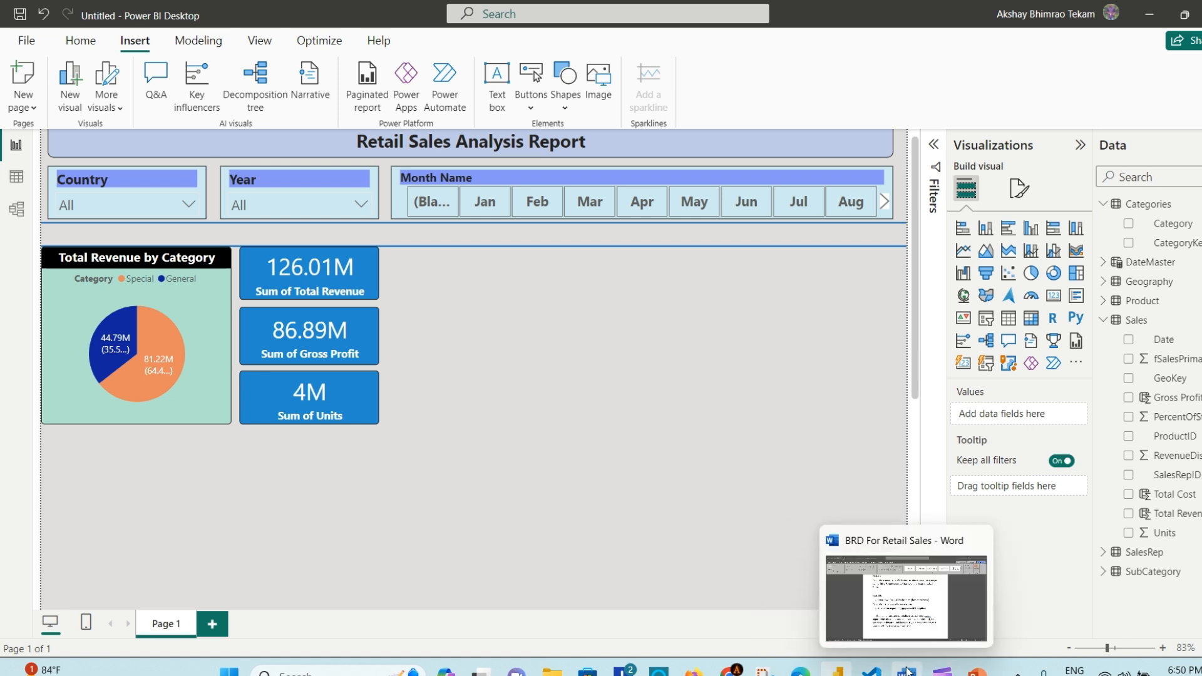
left_click(907, 672)
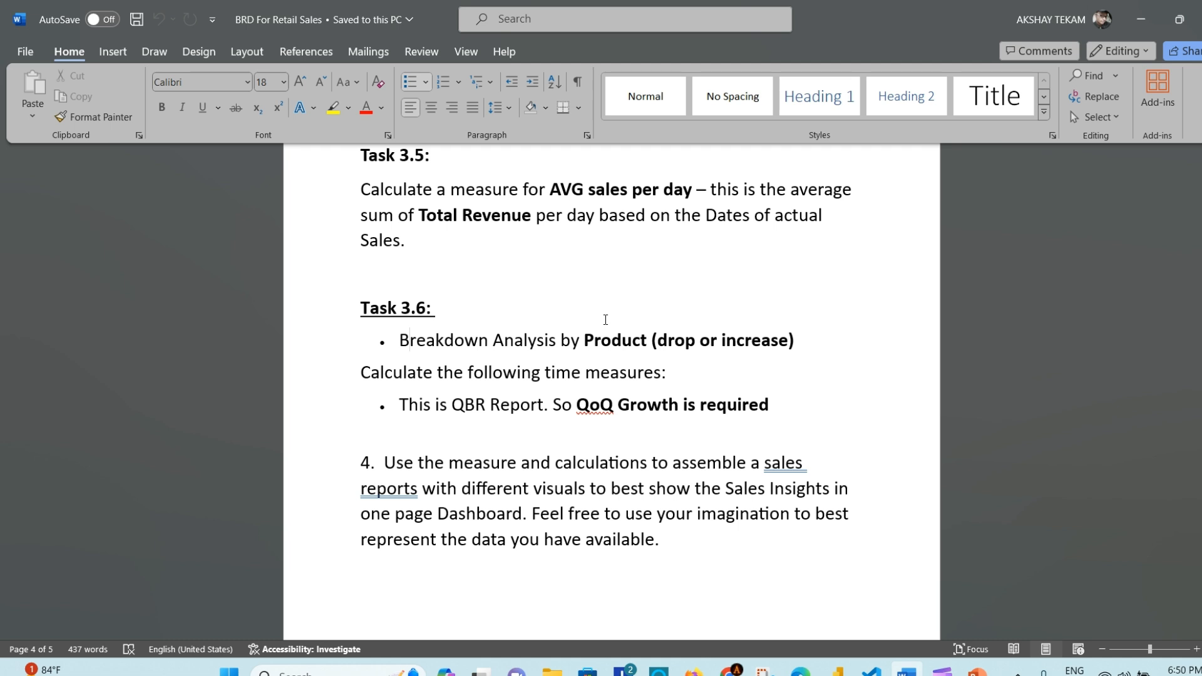
scroll(647, 349, "up", 3)
scroll(647, 349, "up", 3)
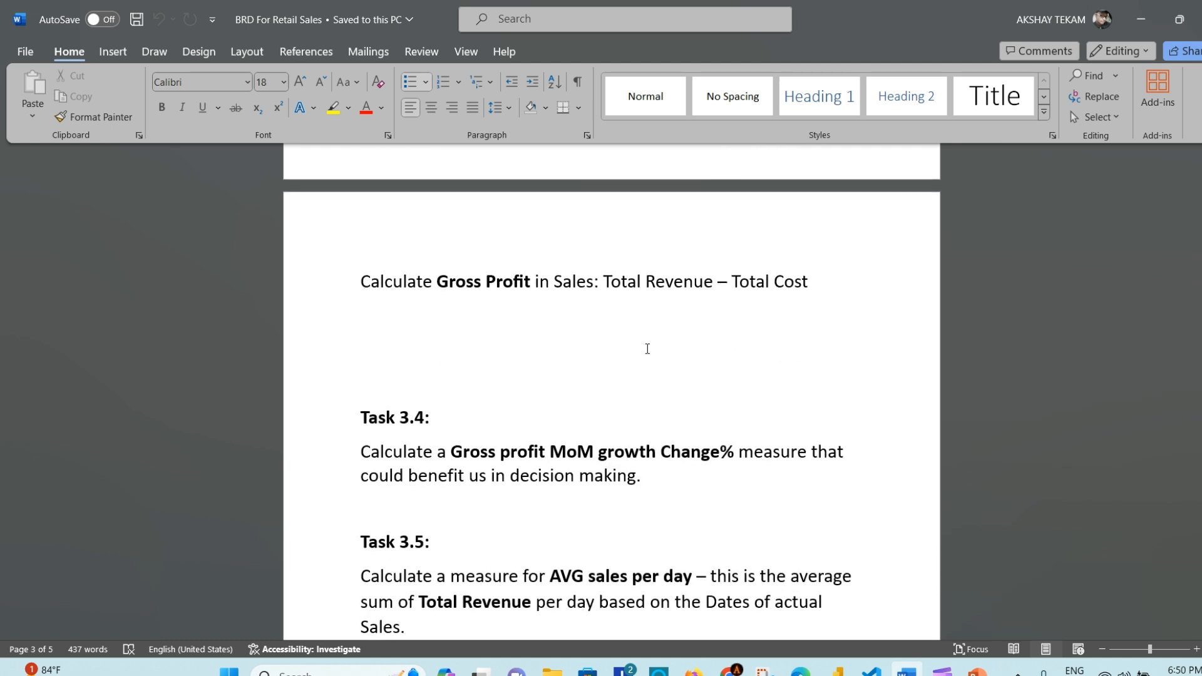
scroll(647, 349, "down", 5)
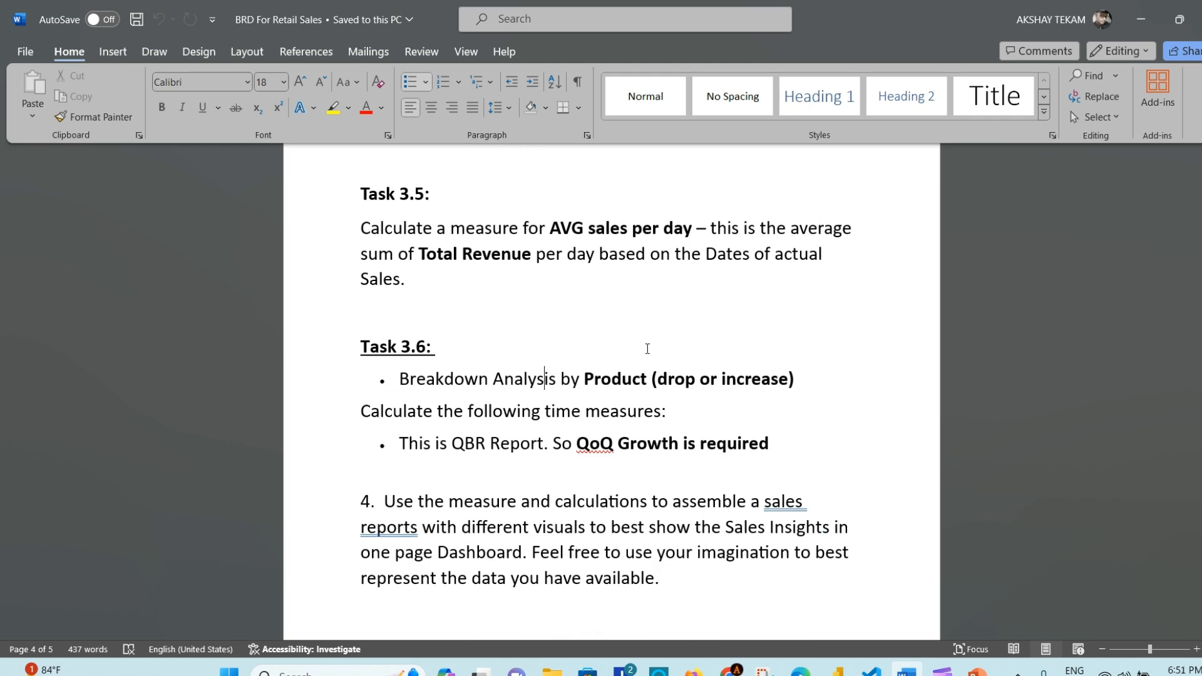
left_click_drag(405, 380, 613, 377)
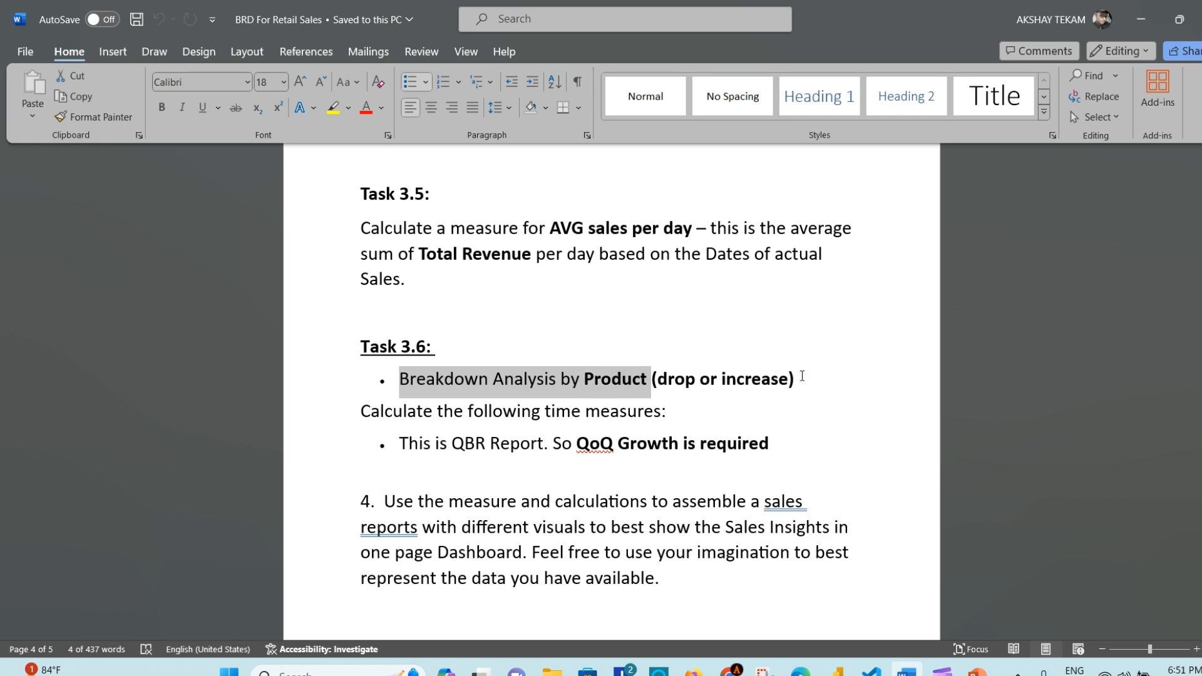
left_click(802, 375)
scroll(802, 375, "up", 6)
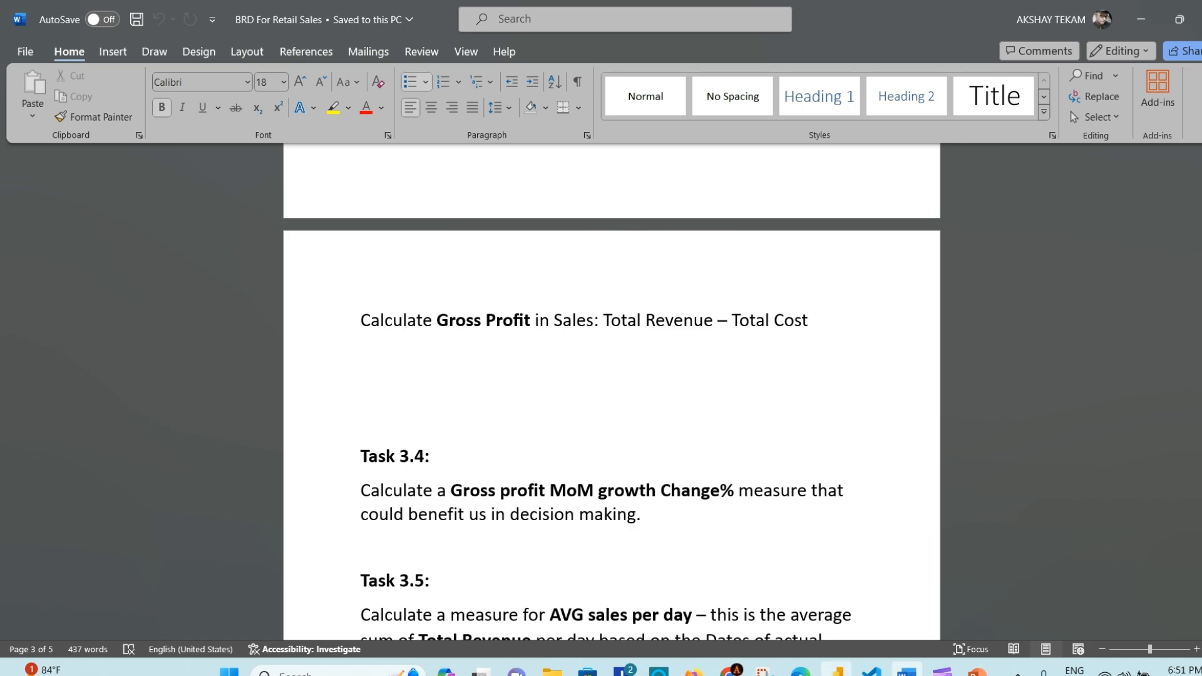
left_click(838, 670)
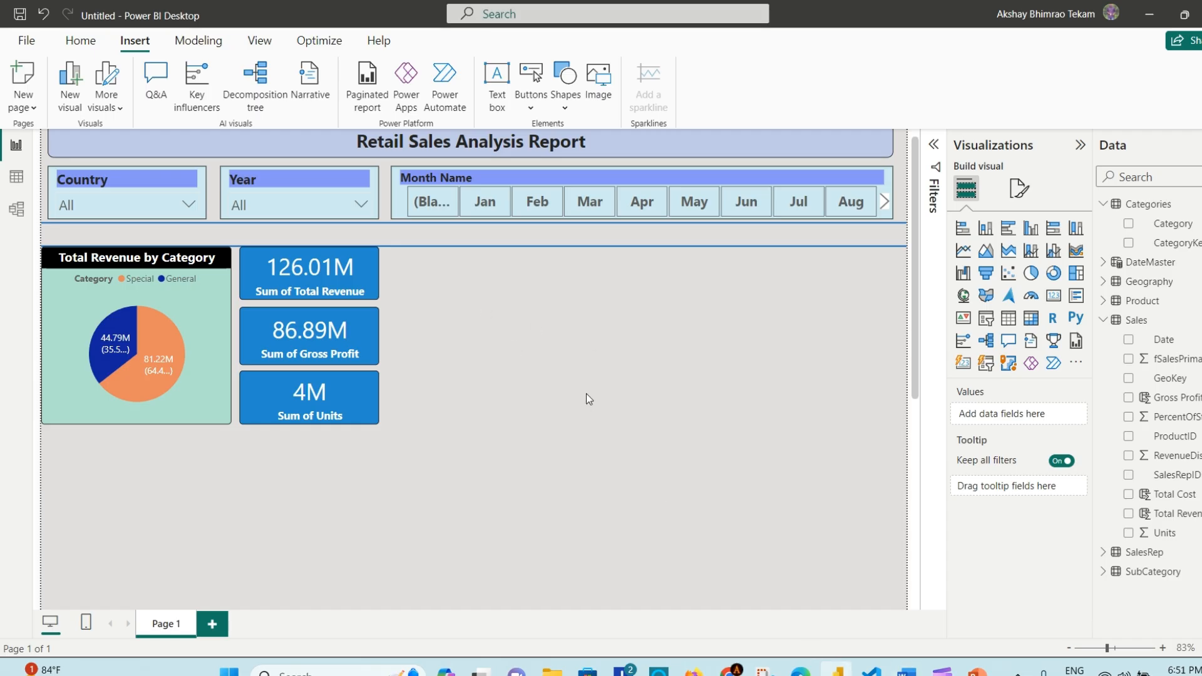
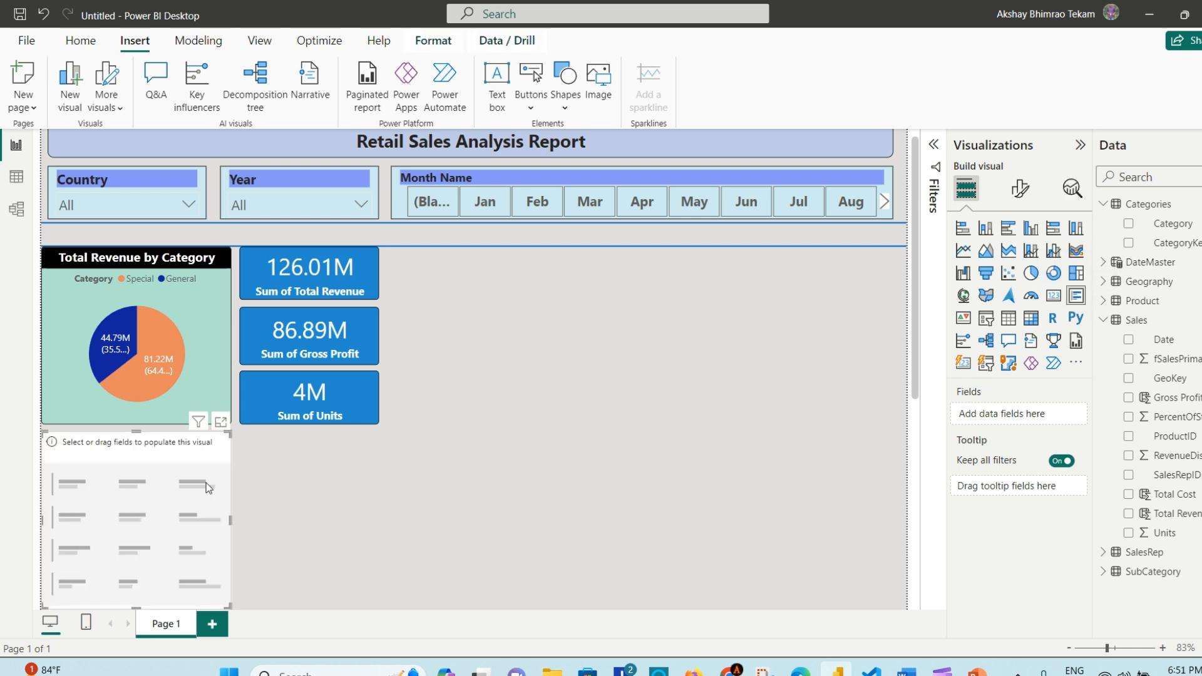
Step: Place the empty multi-row card beside the three blue cards, resize it, and add Sales Rep Name from the SalesRep table
left_click_drag(154, 459, 495, 276)
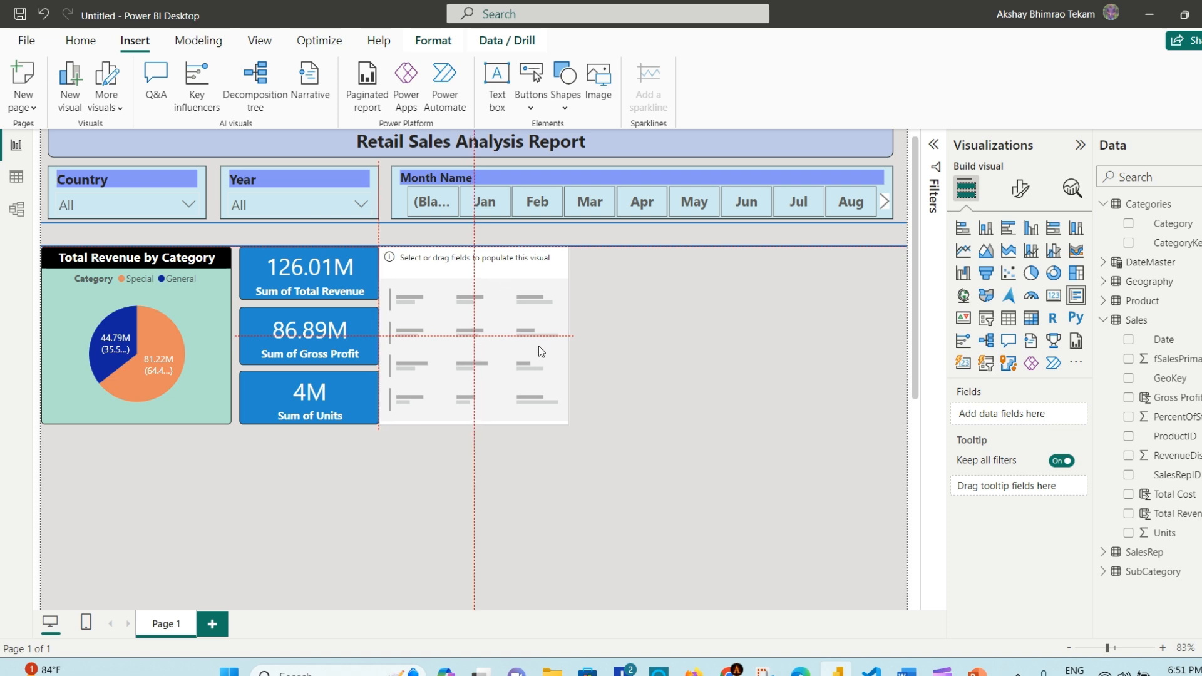
left_click_drag(566, 422, 541, 442)
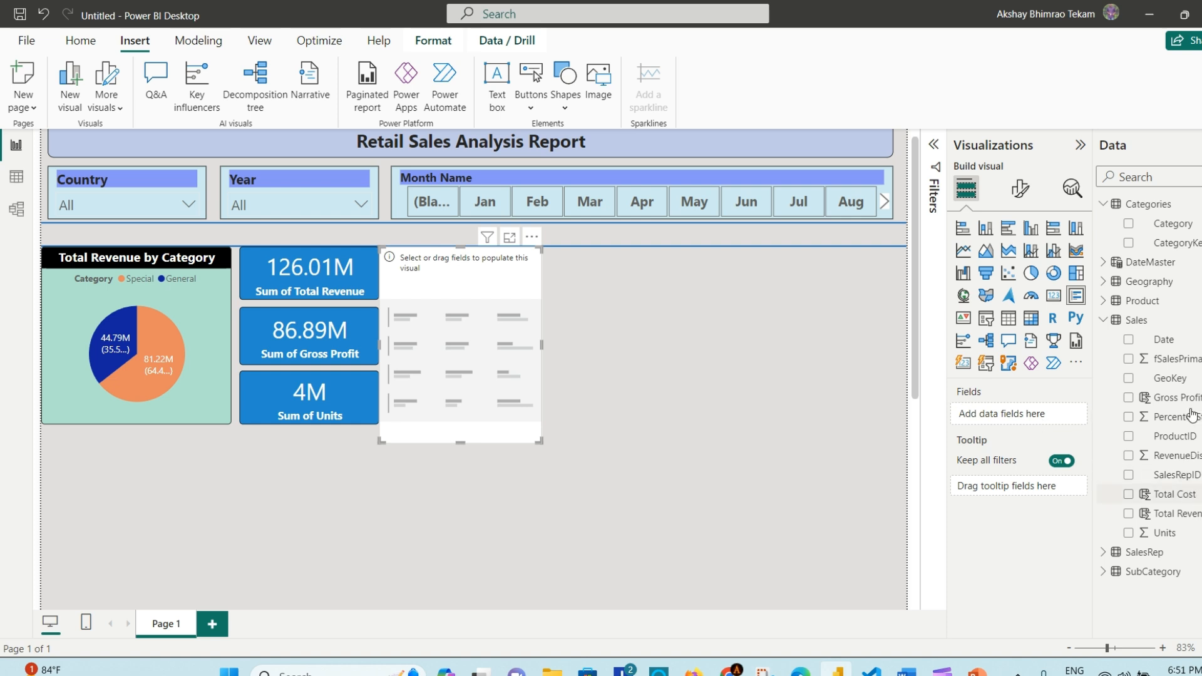
left_click(1104, 553)
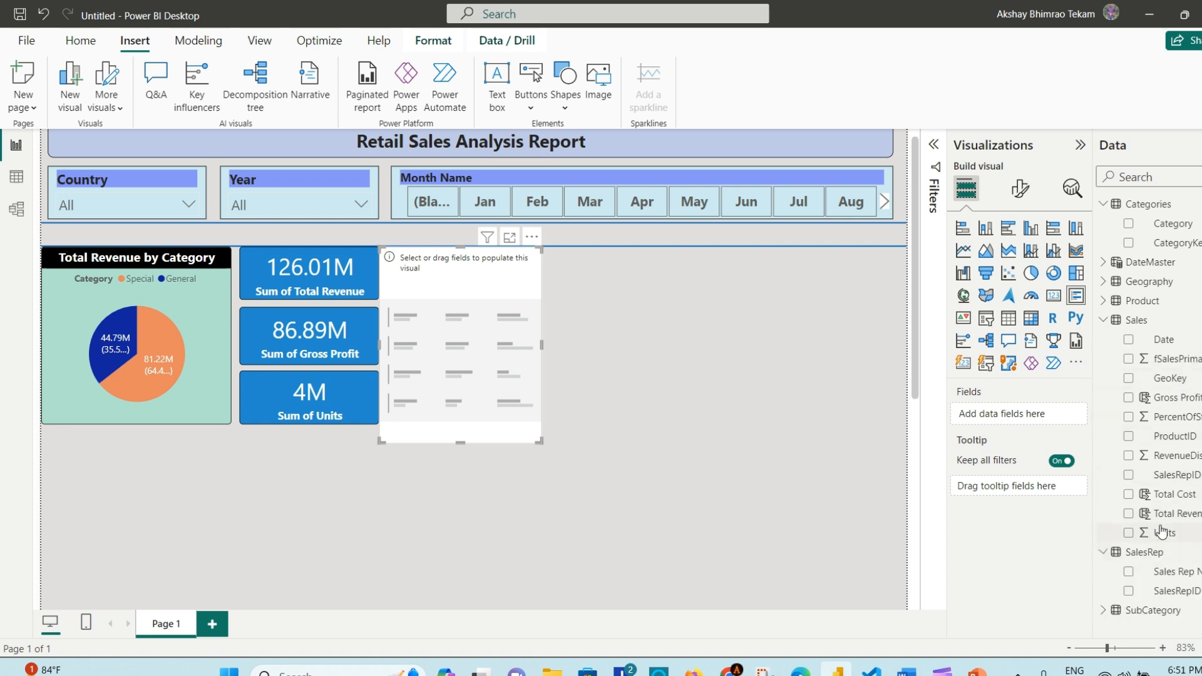
left_click_drag(806, 450, 497, 299)
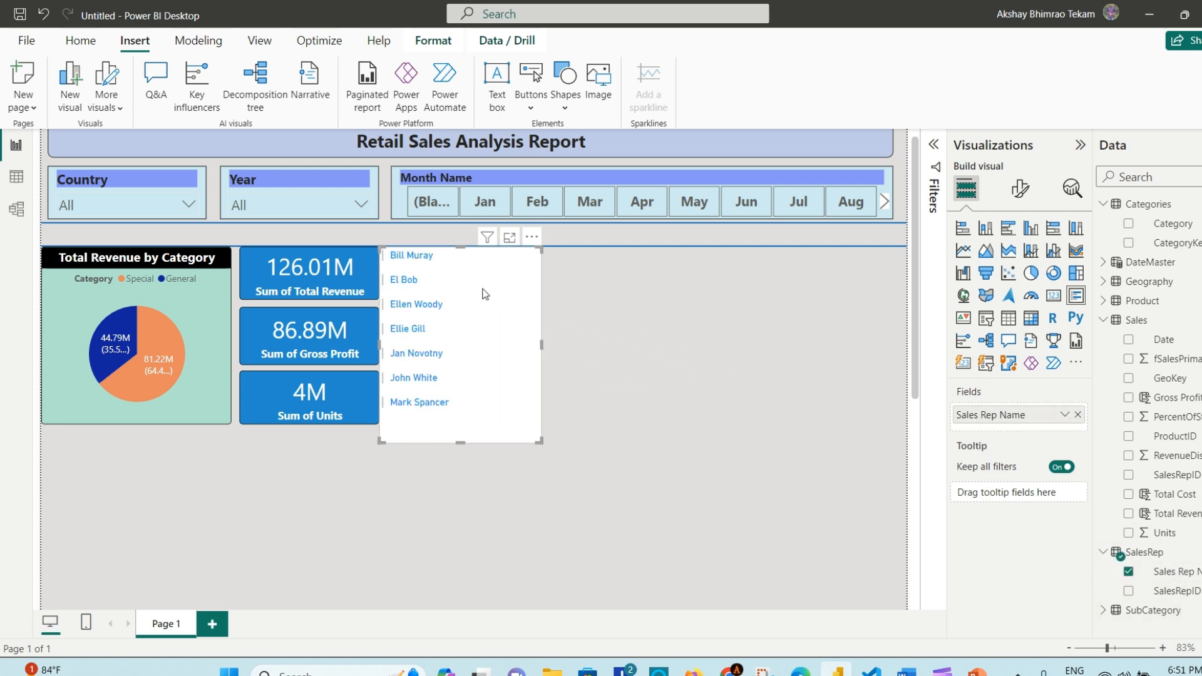
scroll(483, 309, "down", 3)
scroll(482, 311, "up", 3)
scroll(466, 305, "up", 1)
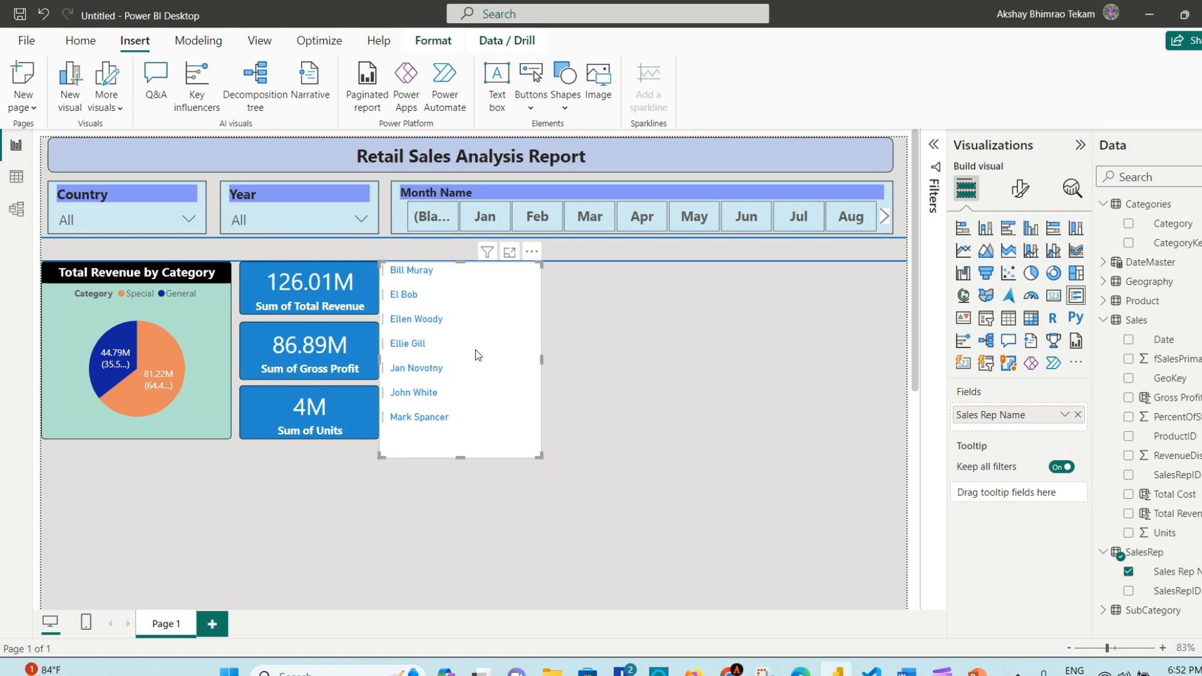
Step: Filter the multi-row card's Sales Rep Name to the top 6 by Sum of Gross Profit and apply the filter
left_click(936, 148)
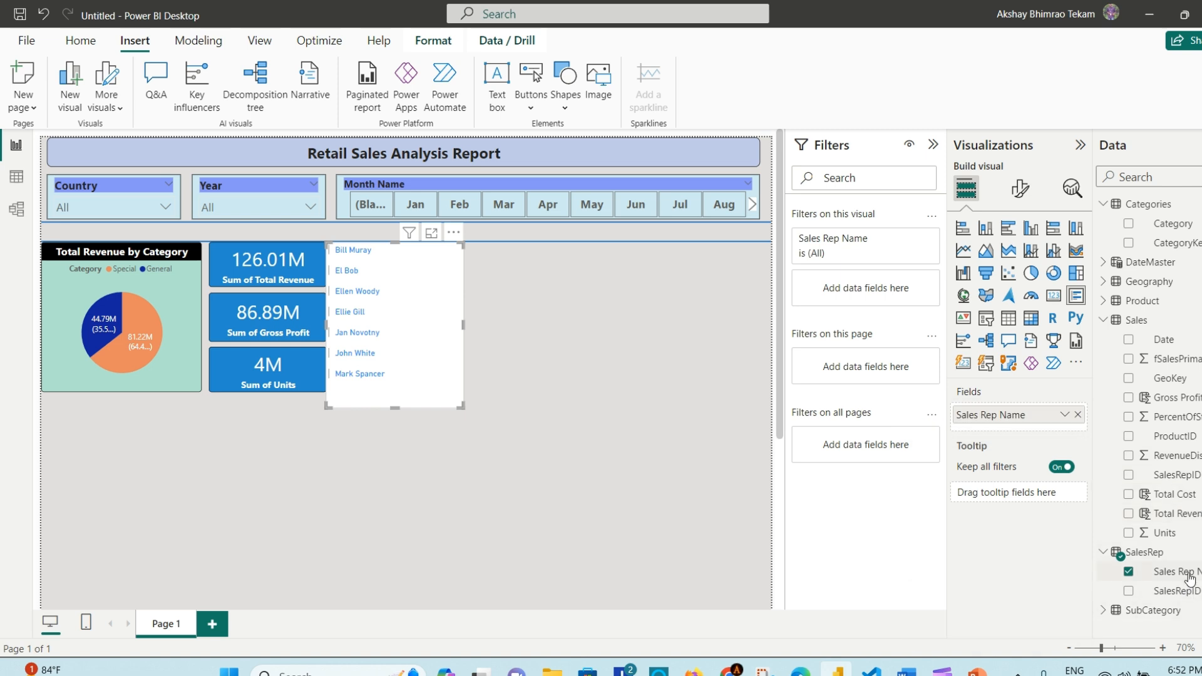
left_click_drag(1180, 571, 885, 293)
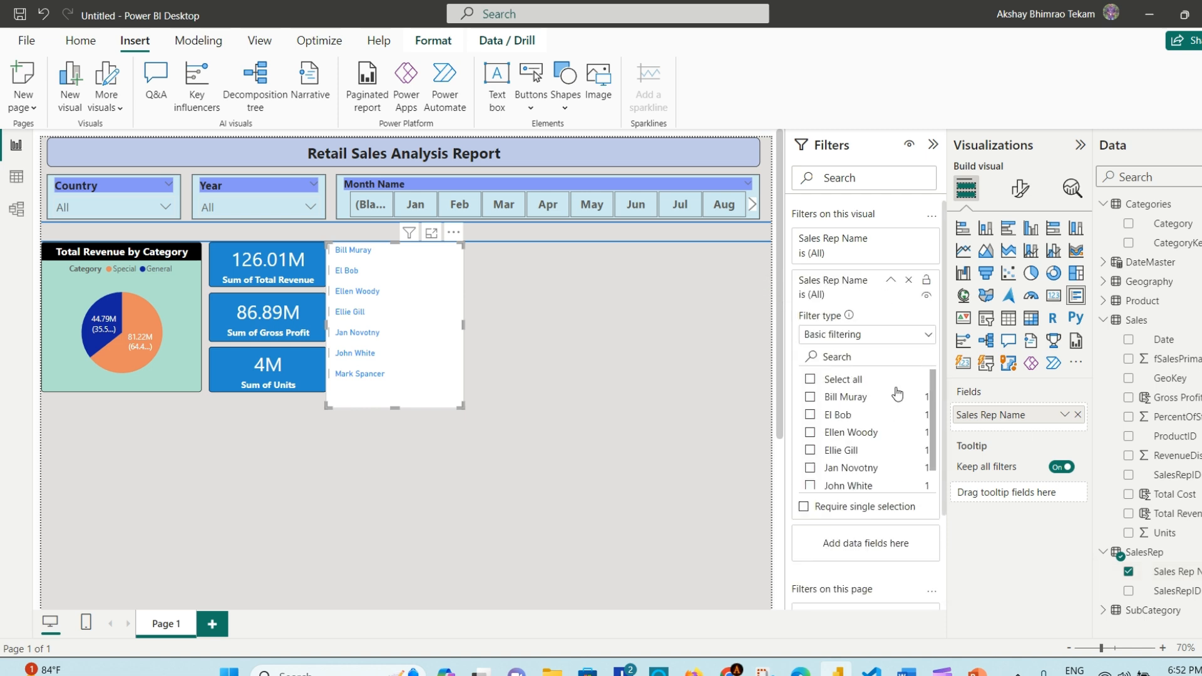
left_click(927, 337)
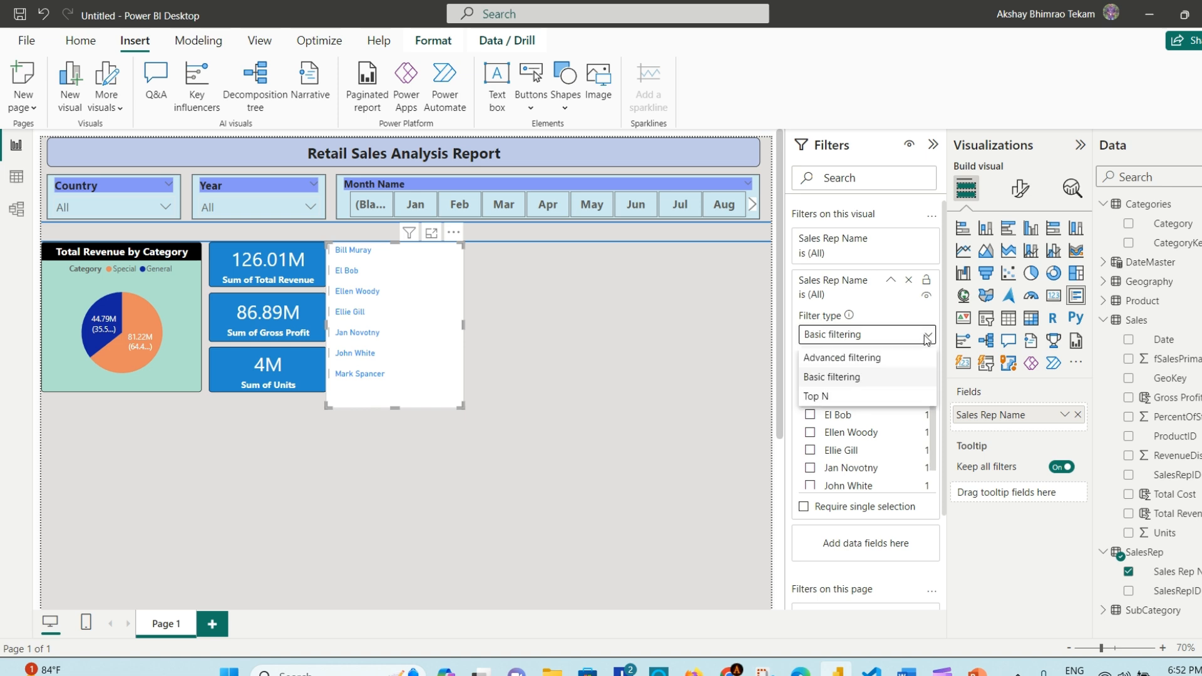
left_click(837, 392)
left_click(886, 381)
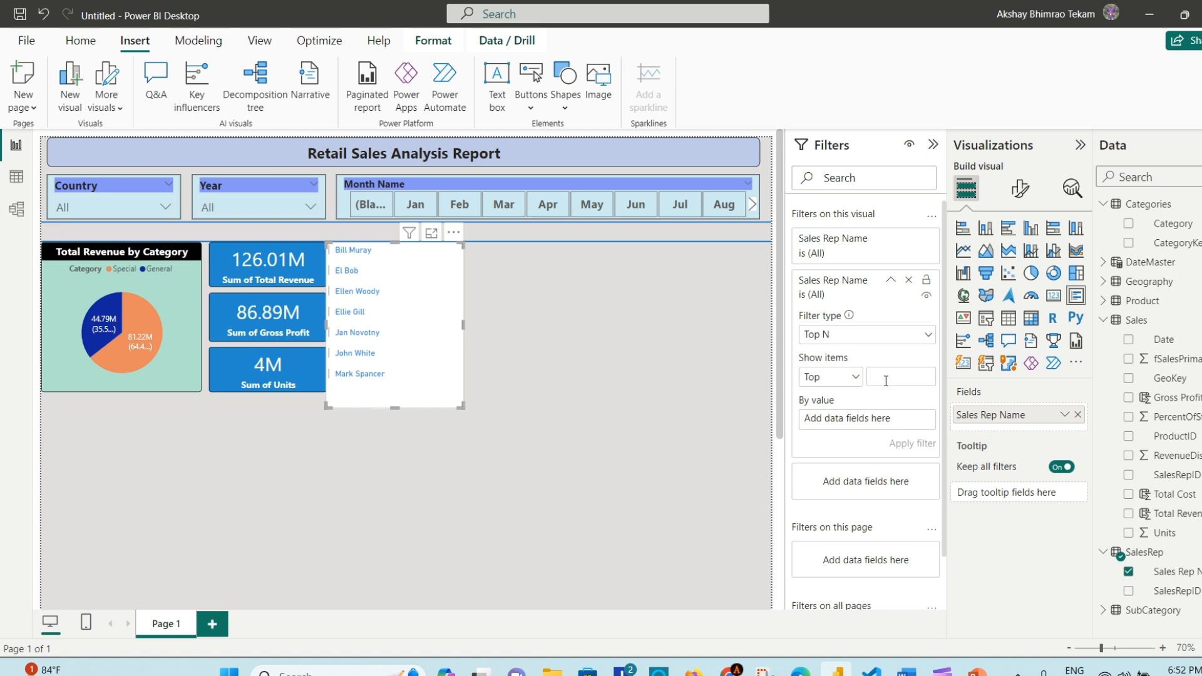
type("6")
left_click_drag(1195, 404, 902, 421)
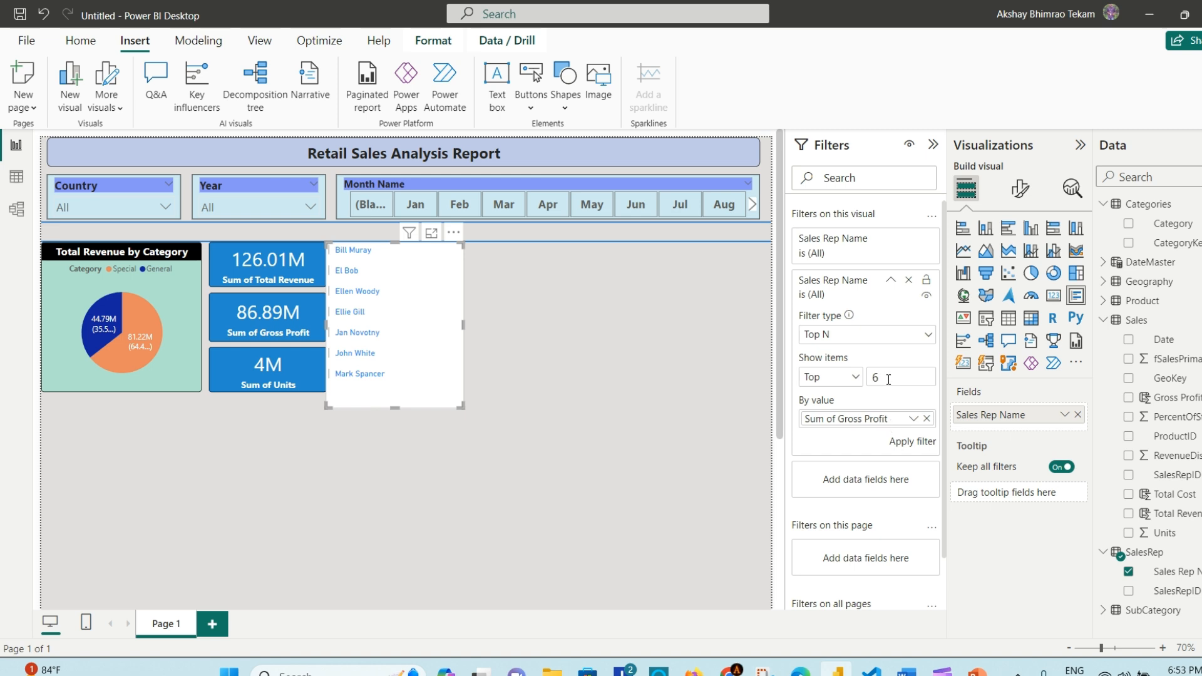
left_click(914, 442)
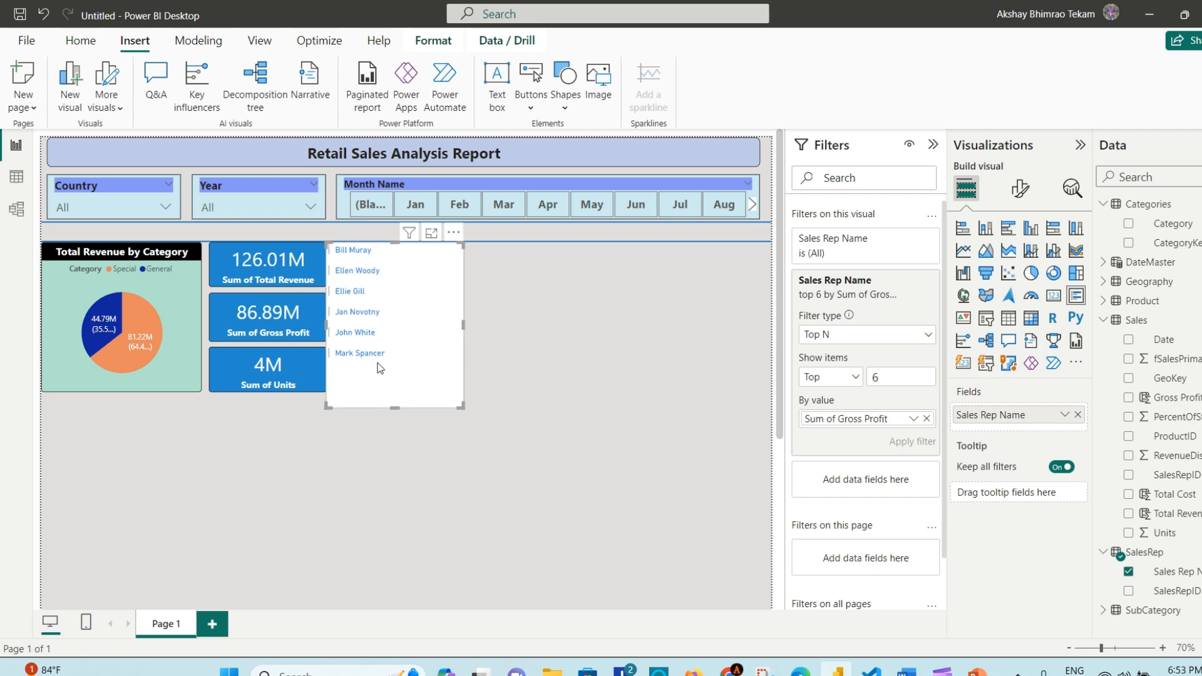
Step: Align the multi-row card's lower edge with the neighbouring cards, leave a small gap, and copy the Total Revenue card's formatting onto it
mouse_move(406, 408)
left_mouse_down()
mouse_move(392, 405)
mouse_move(400, 391)
left_mouse_up()
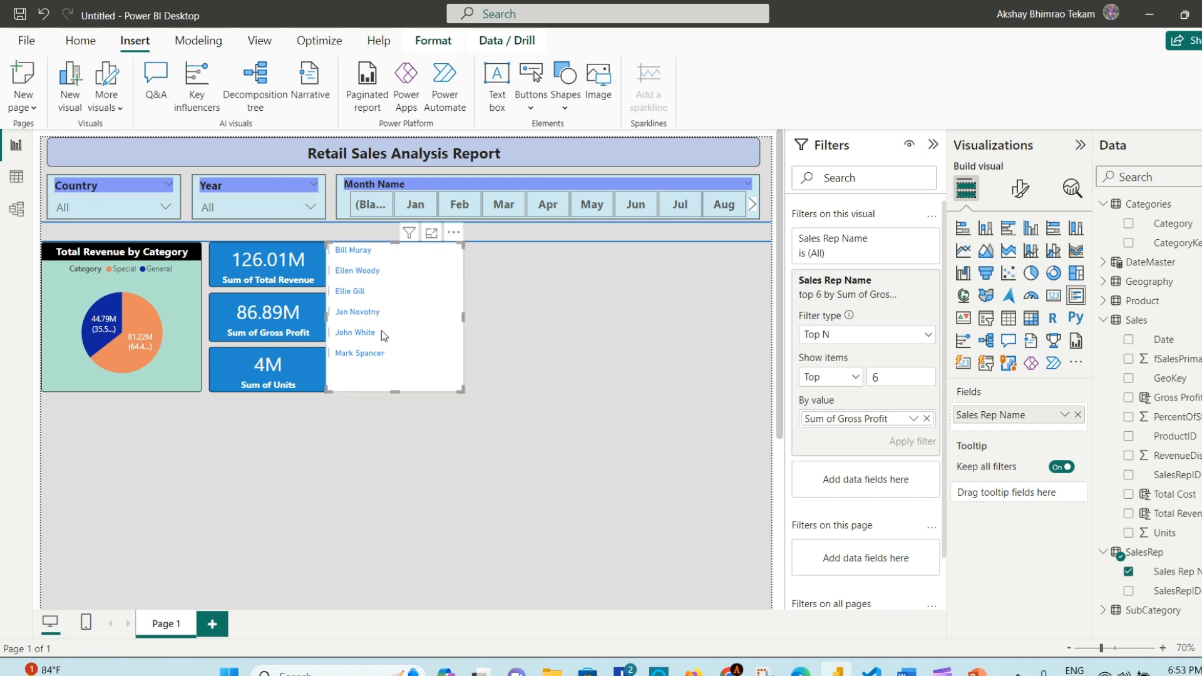
left_click_drag(415, 253, 416, 270)
left_click(316, 261)
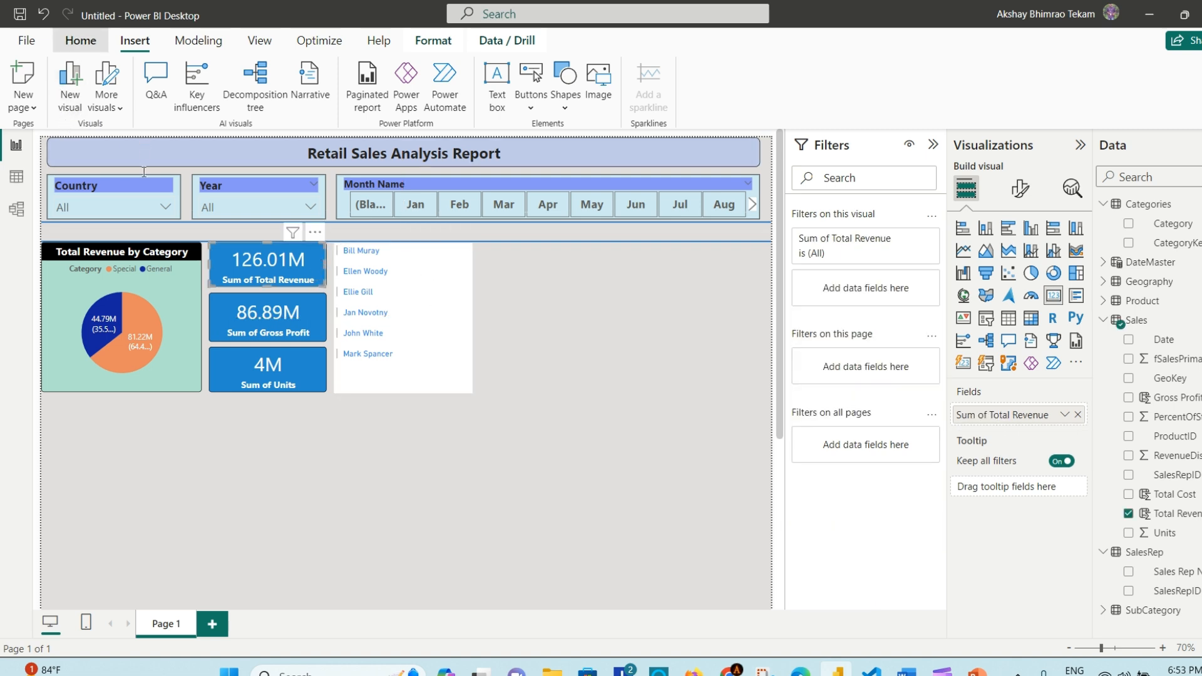
left_click(81, 41)
left_click(90, 105)
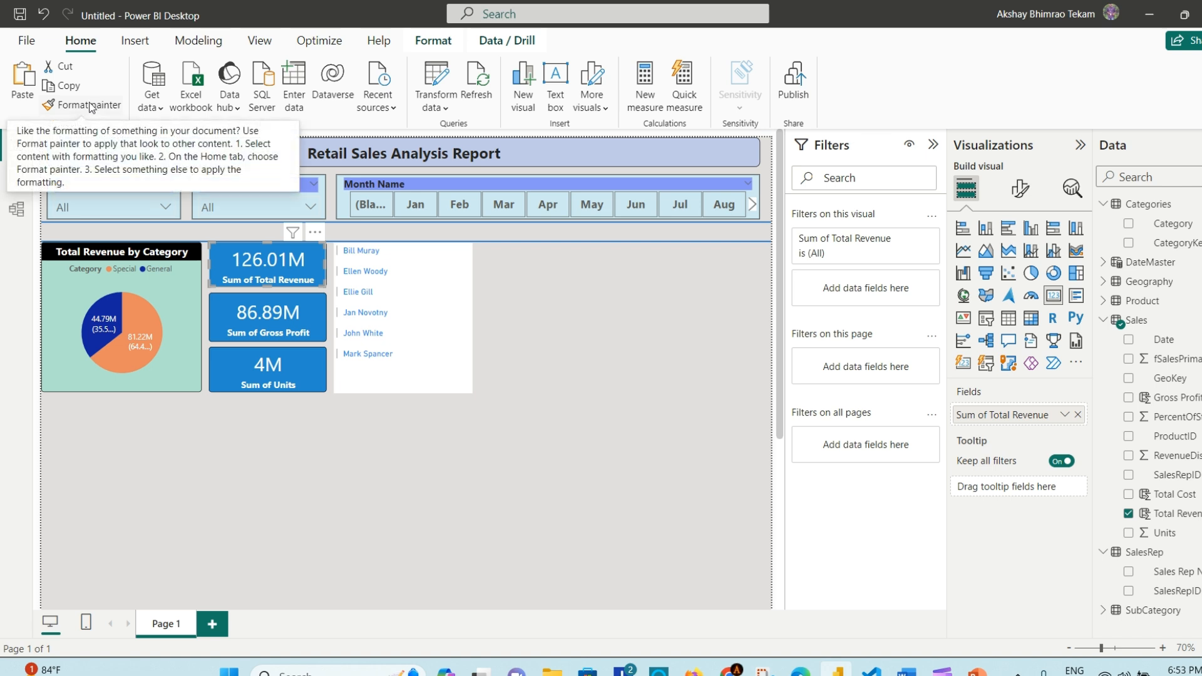
left_click(426, 281)
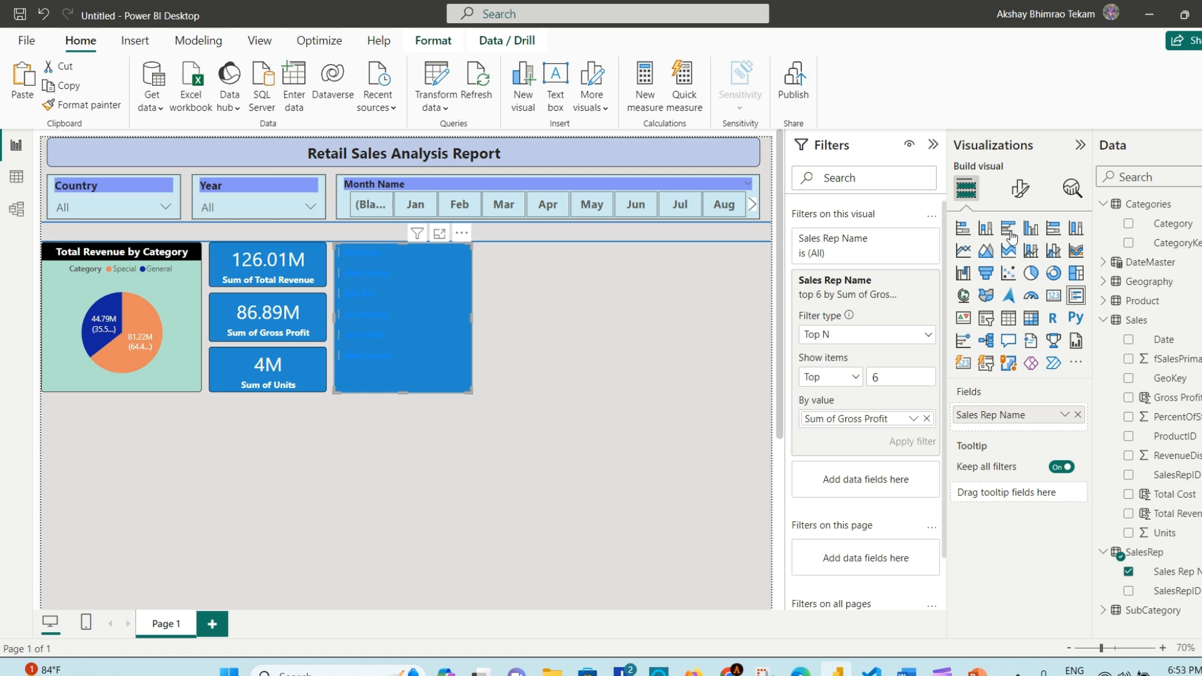
Step: Set the multi-row card's callout values color to white
left_click(933, 144)
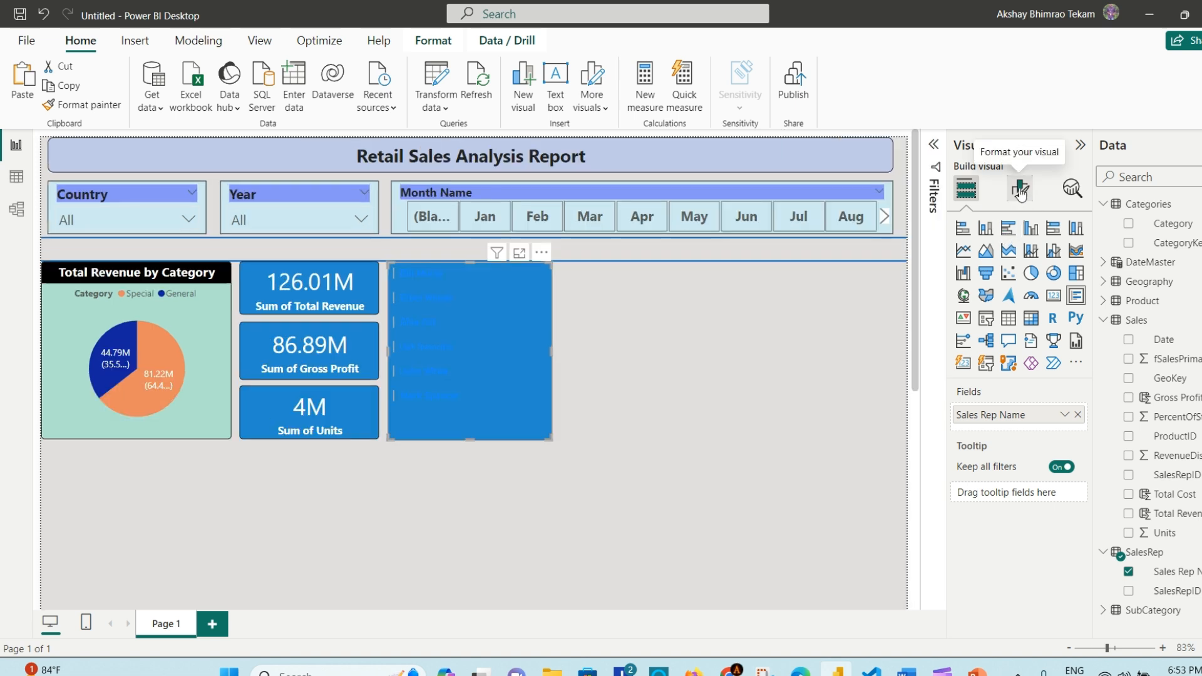
left_click(1020, 188)
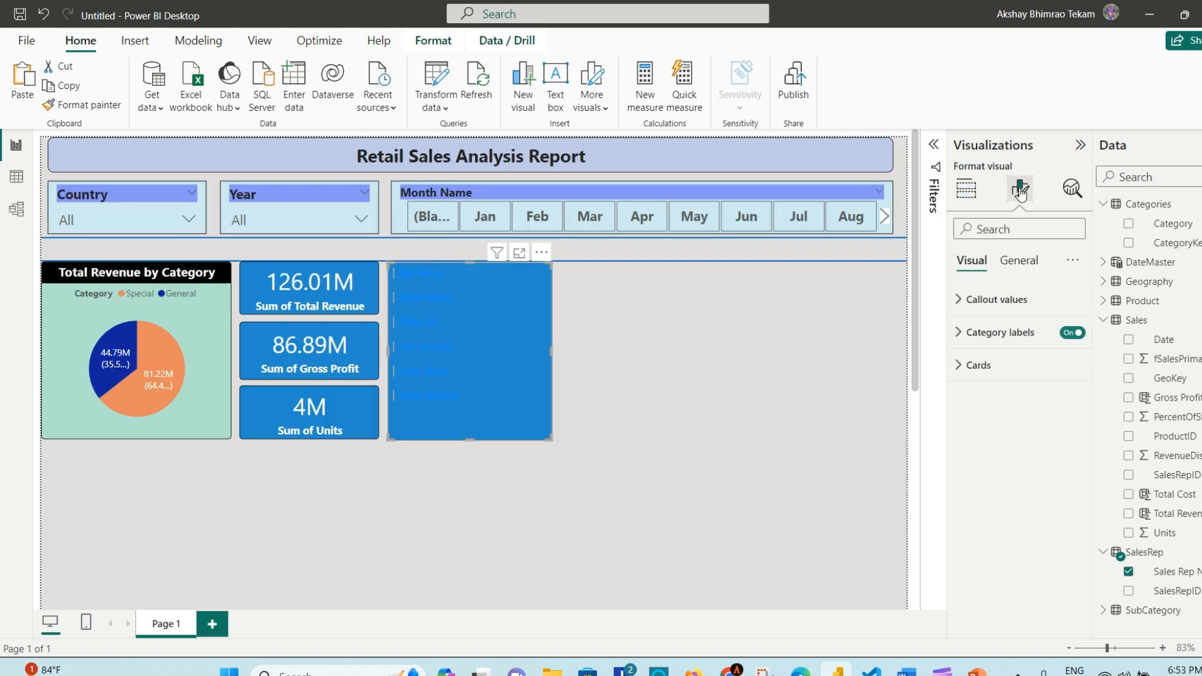
left_click(958, 307)
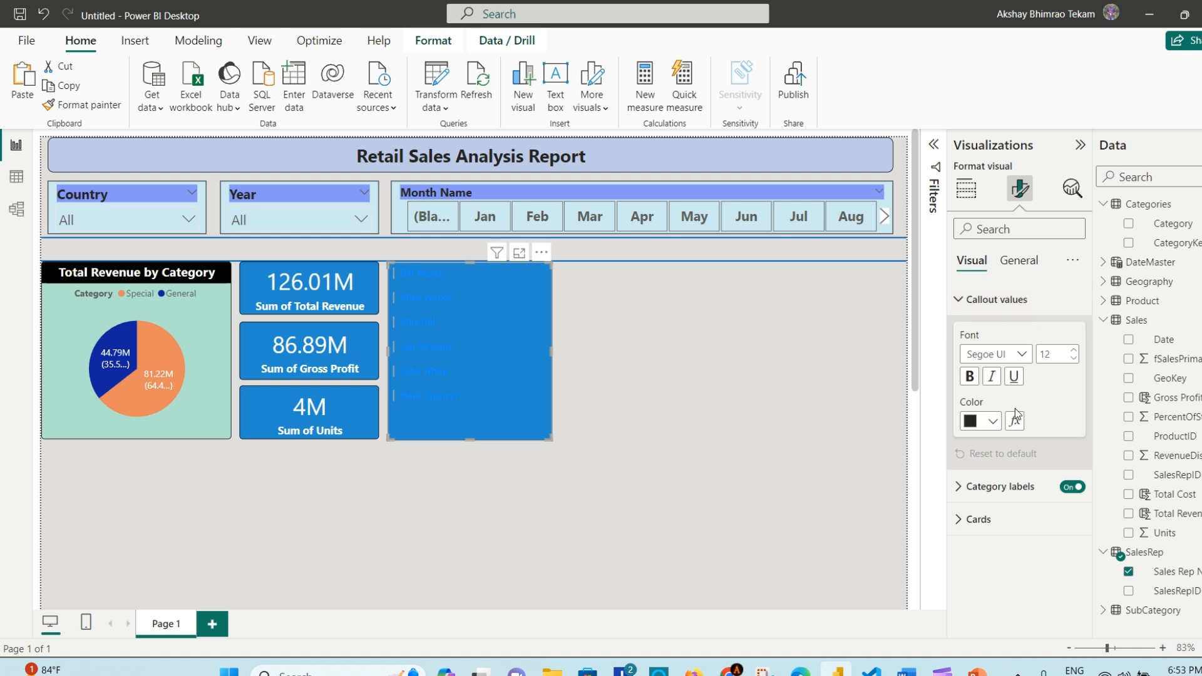
left_click(993, 422)
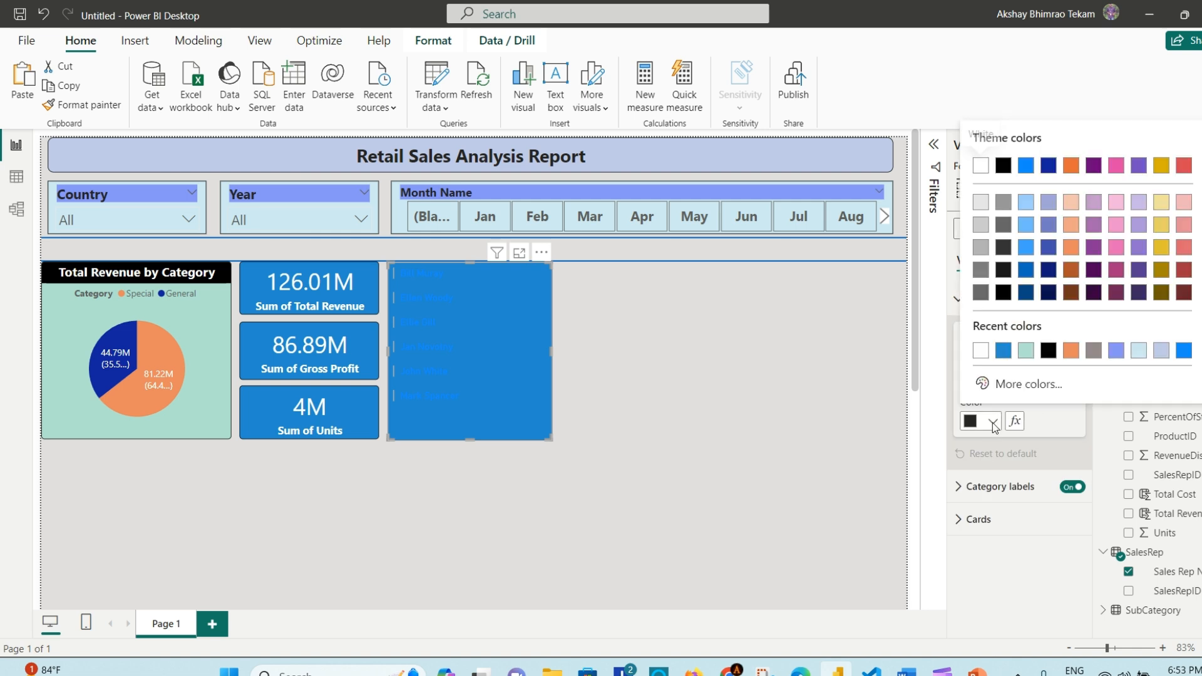
left_click(980, 350)
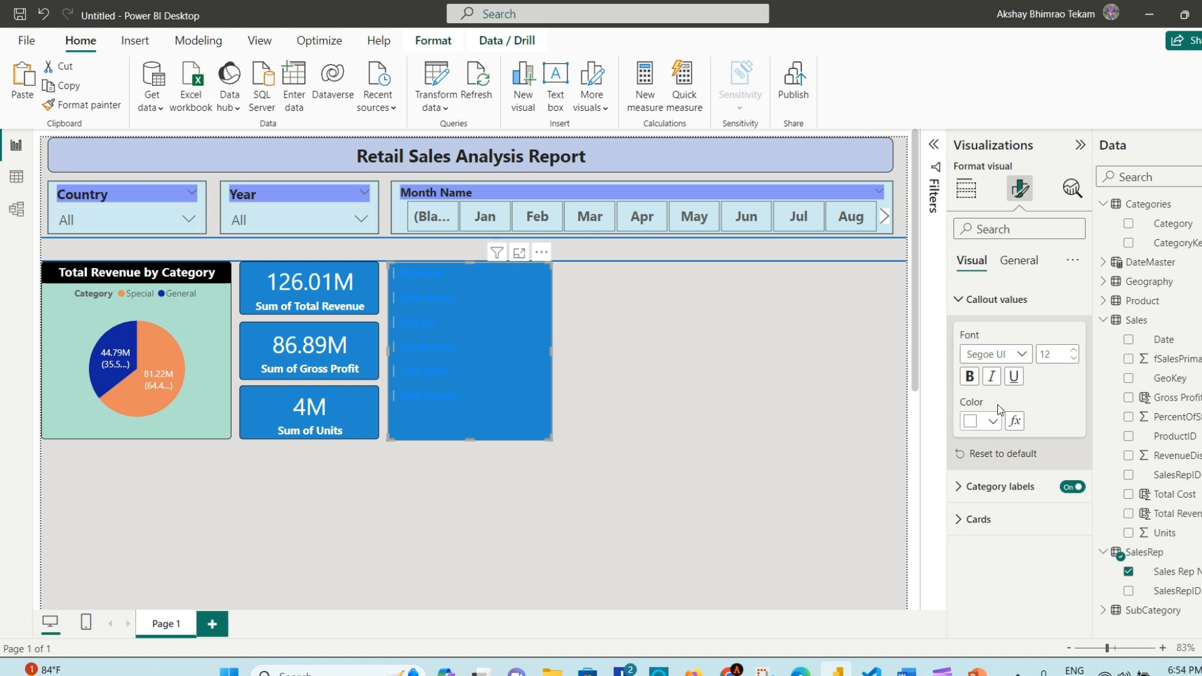
left_click(960, 301)
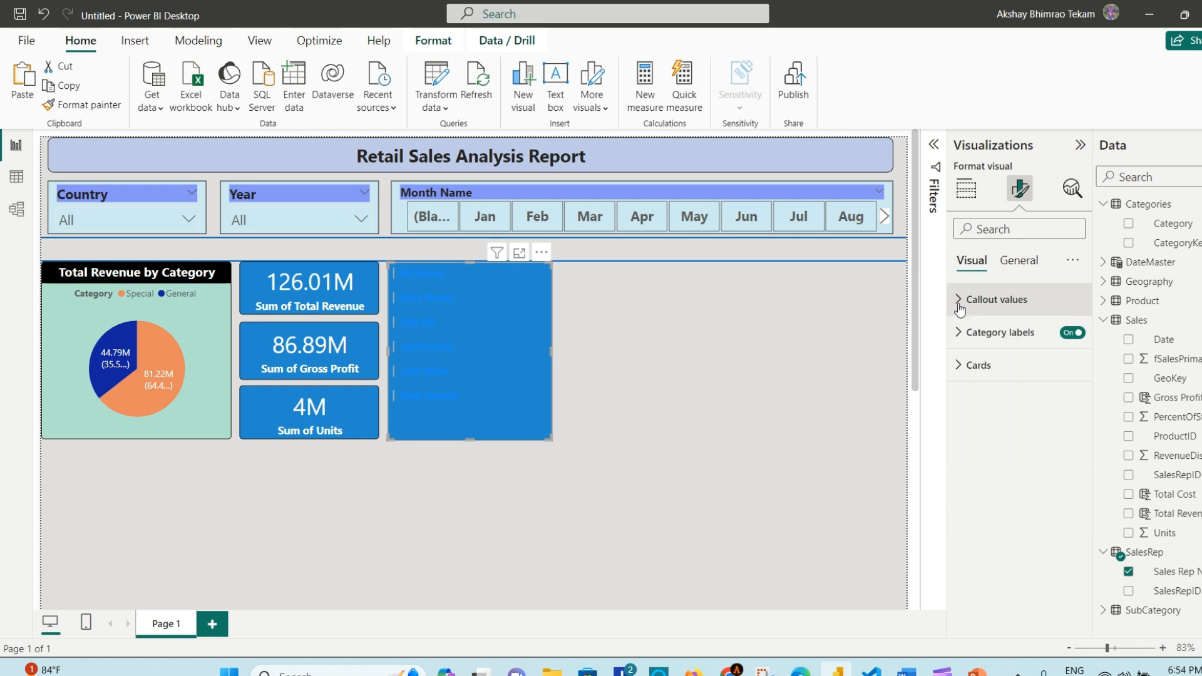
Step: Set the title color of the multi-row card's inner cards to white
left_click(965, 369)
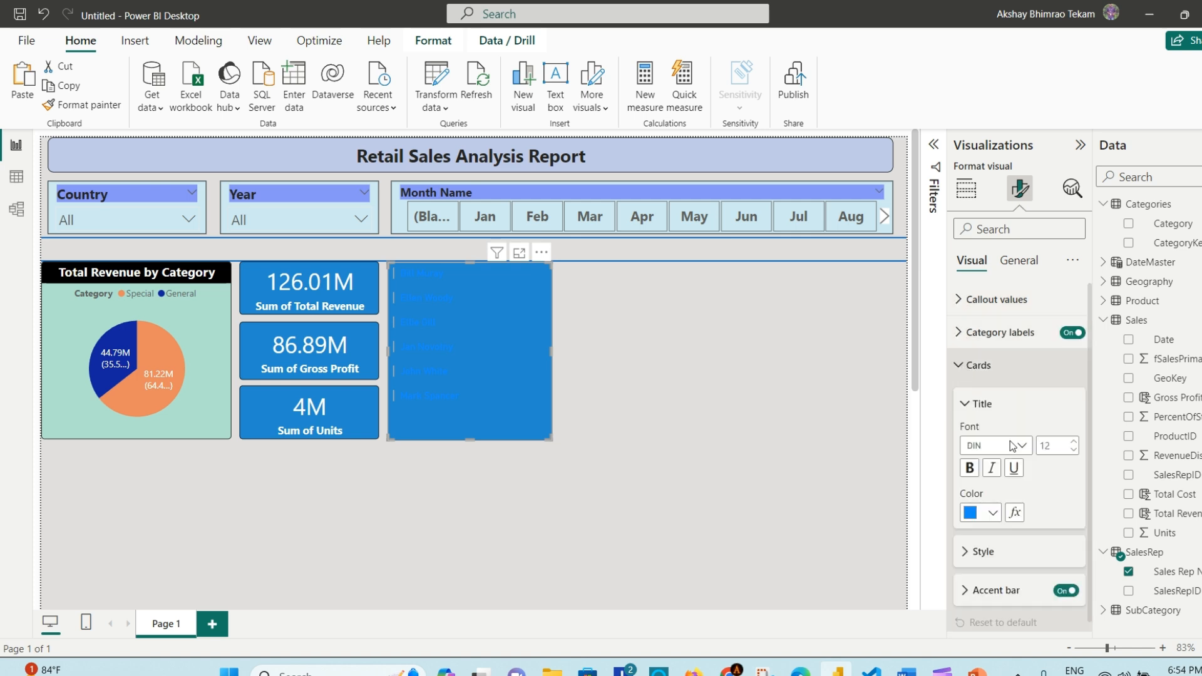
scroll(1031, 487, "down", 1)
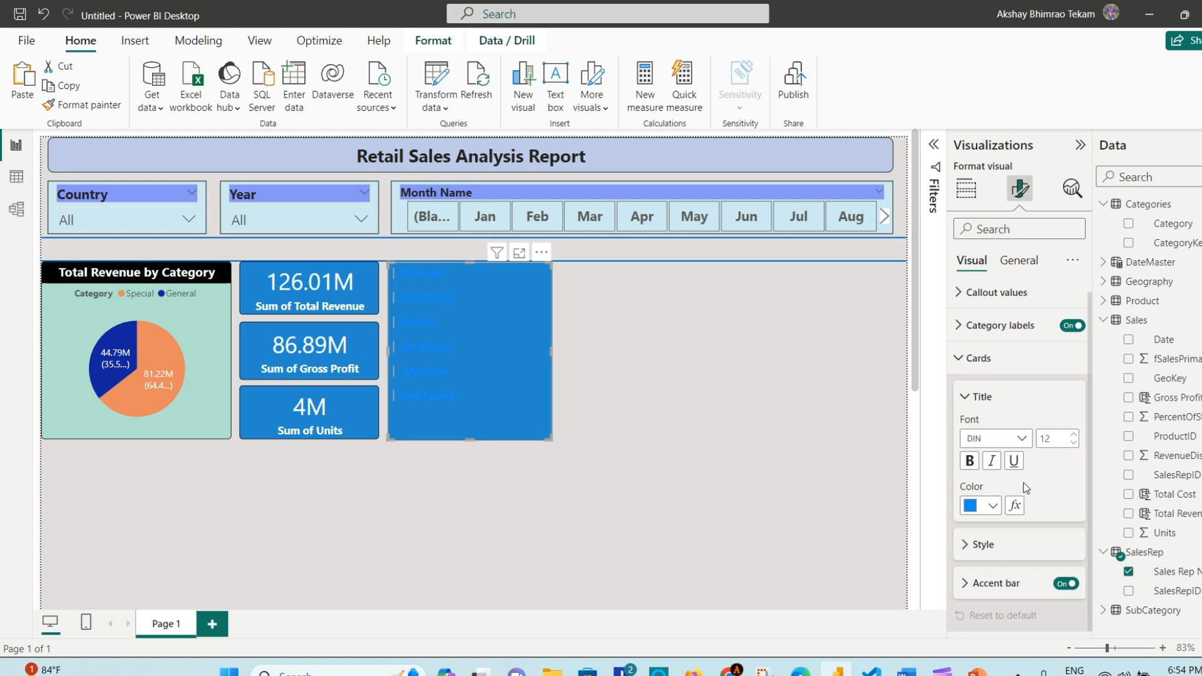
left_click(995, 507)
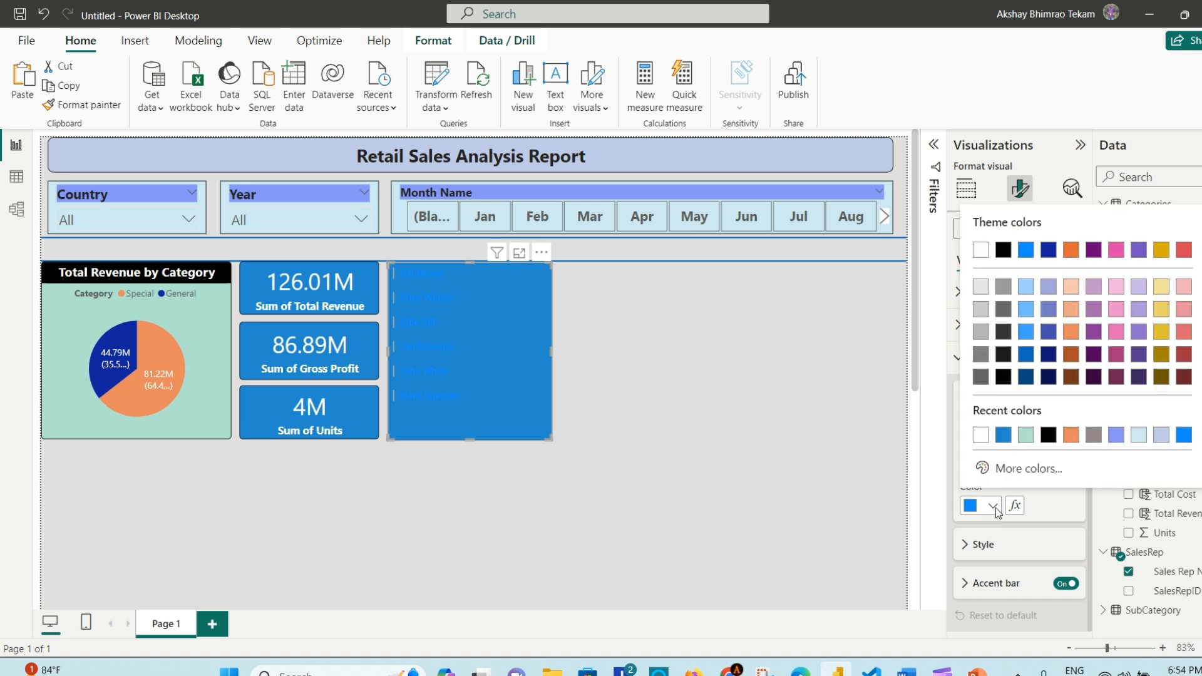
left_click(981, 441)
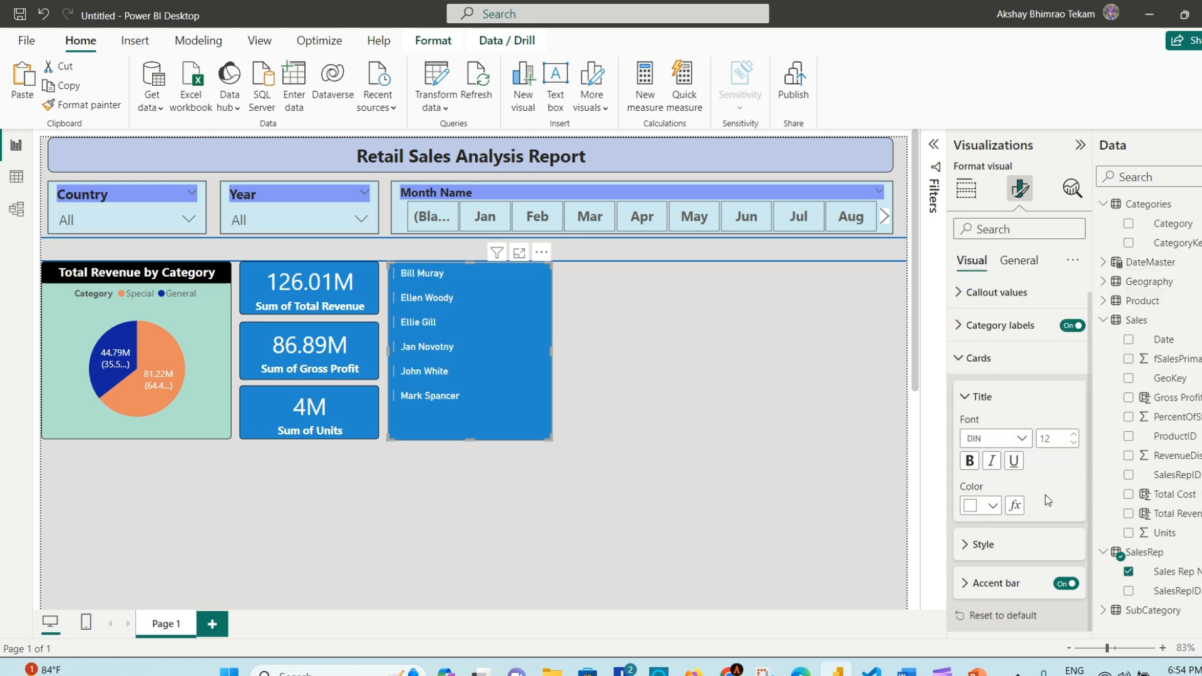
Step: Turn on the multi-row card's overall title and set its text to "Top 6 Representative"
left_click(1026, 265)
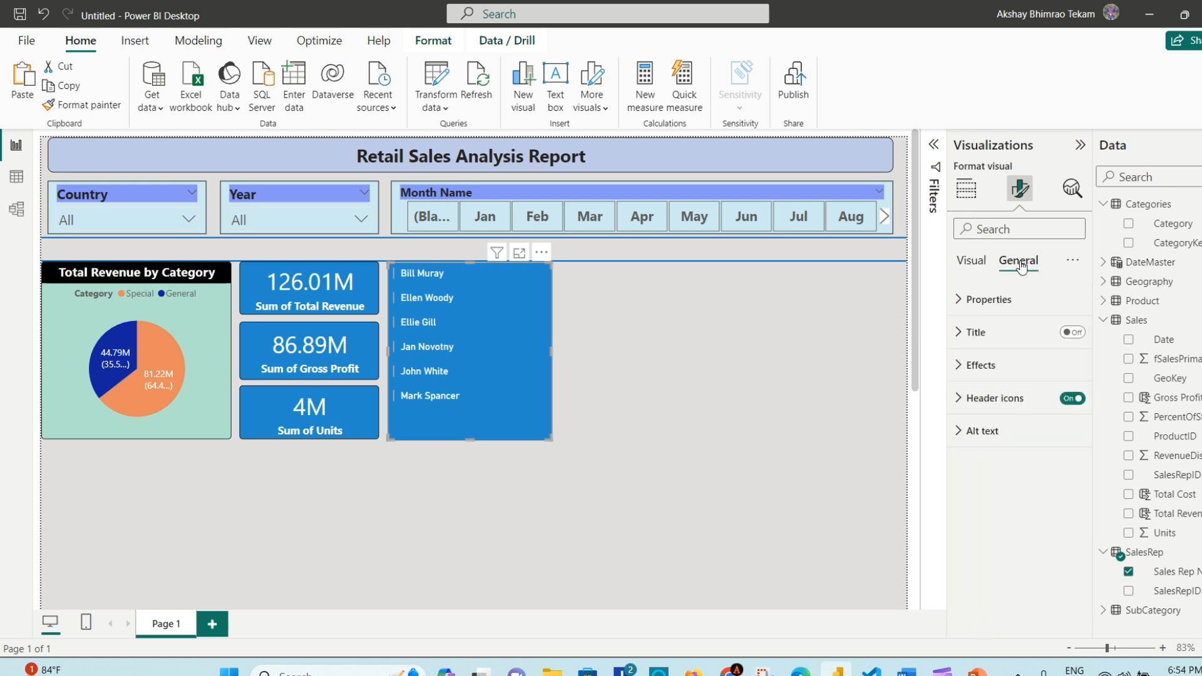
left_click(1072, 332)
left_click(960, 332)
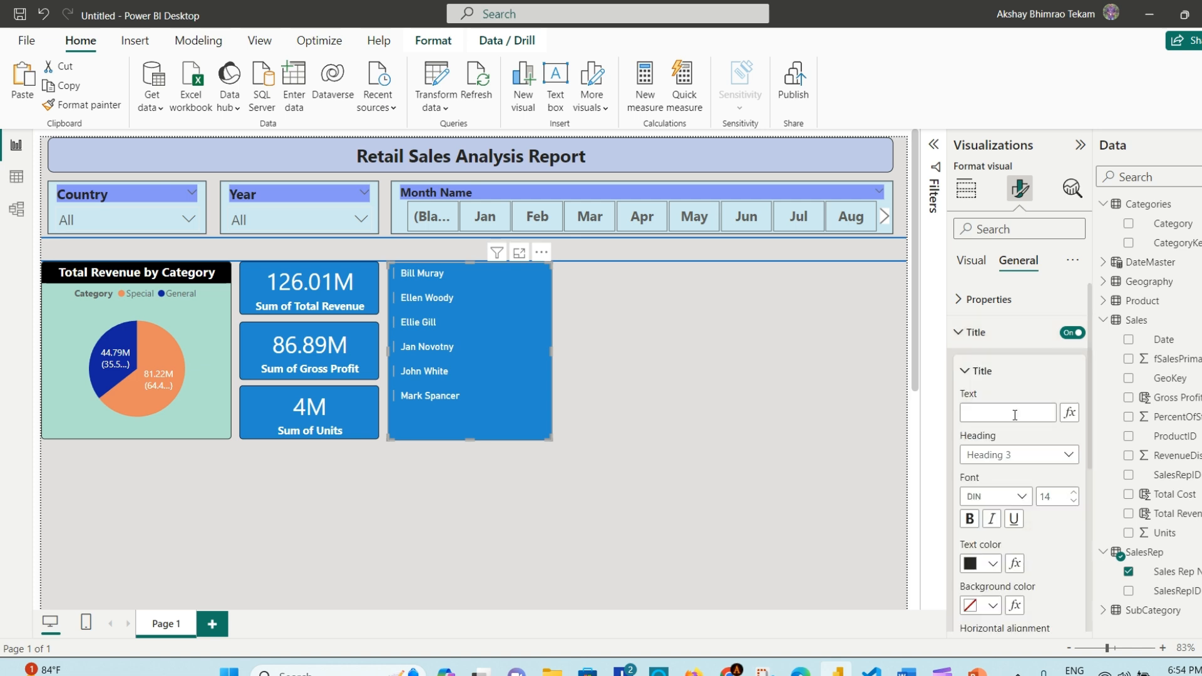
left_click(986, 416)
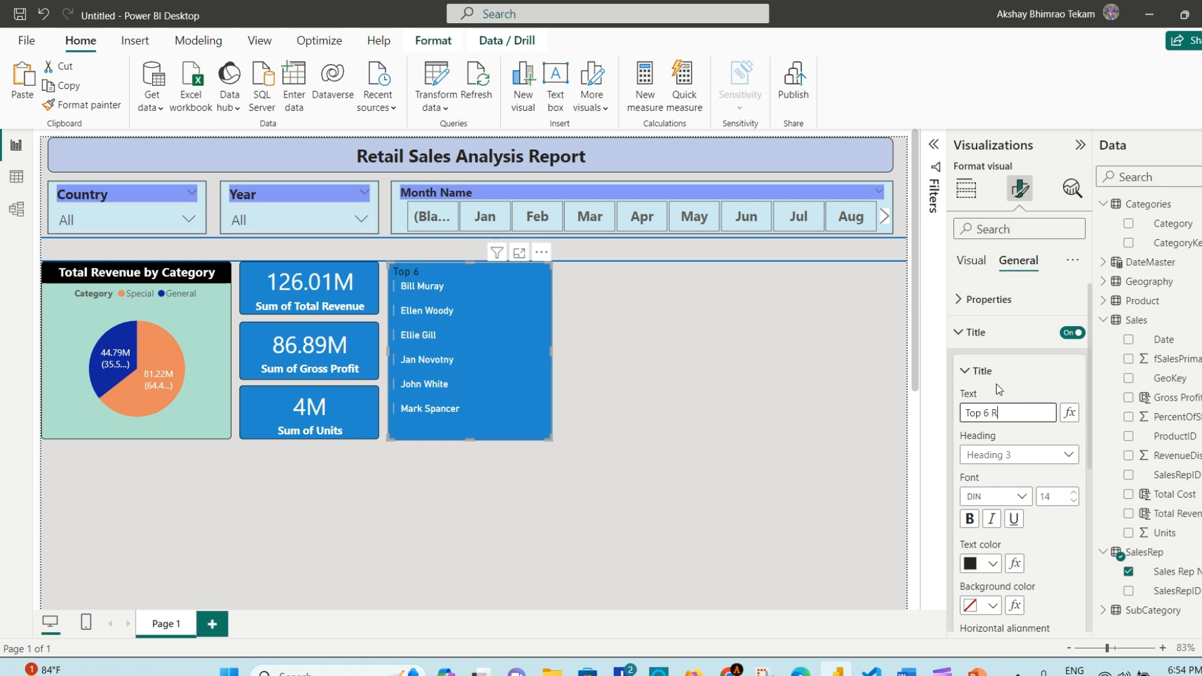
type("Top 6 Representative")
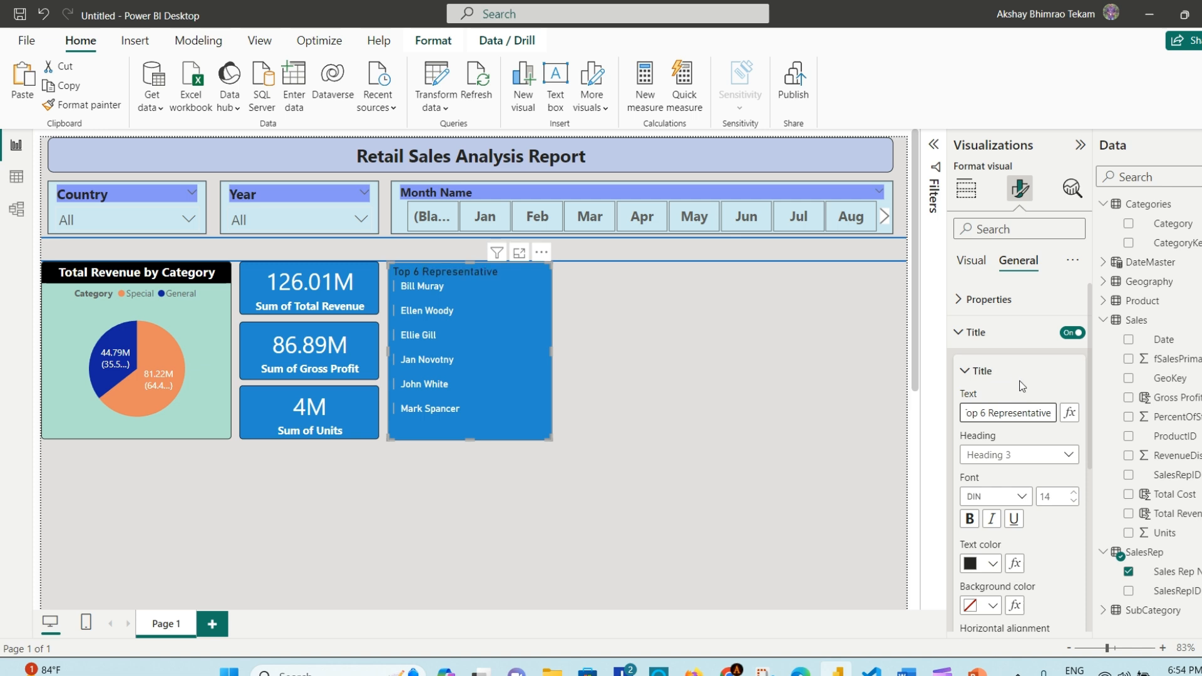
Step: Center the "Top 6 Representative" title, give it the recent light green background color and make it bold
scroll(1032, 494, "down", 2)
left_click(992, 545)
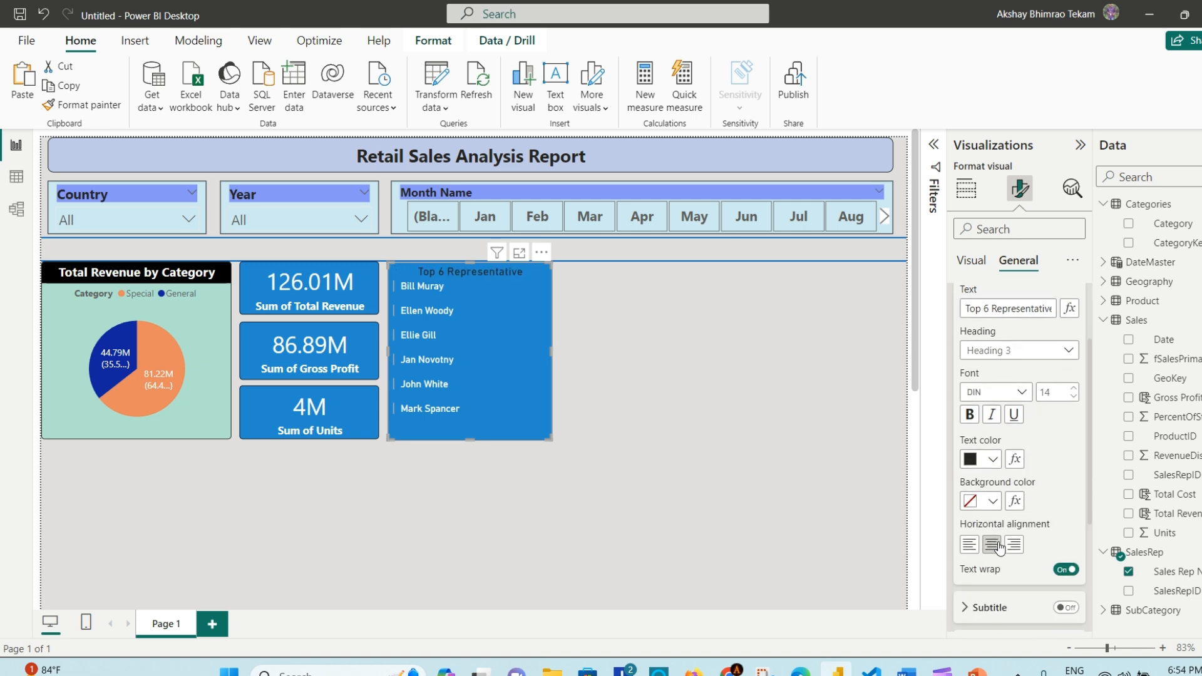
left_click(996, 505)
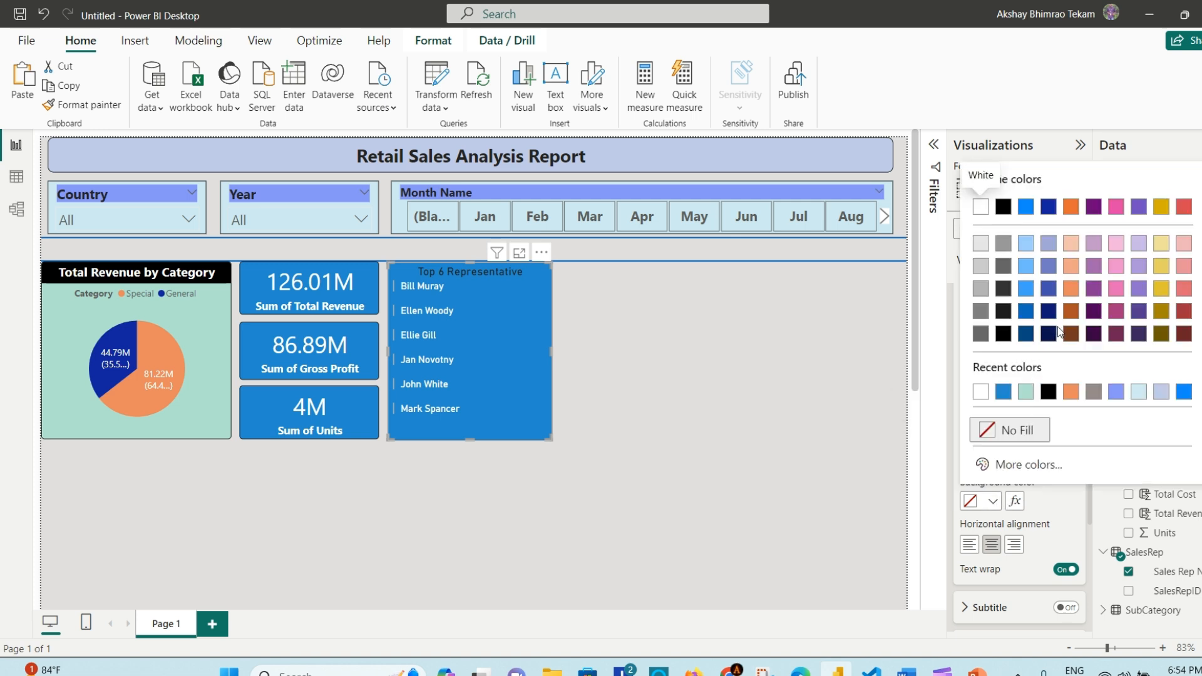
left_click(1030, 395)
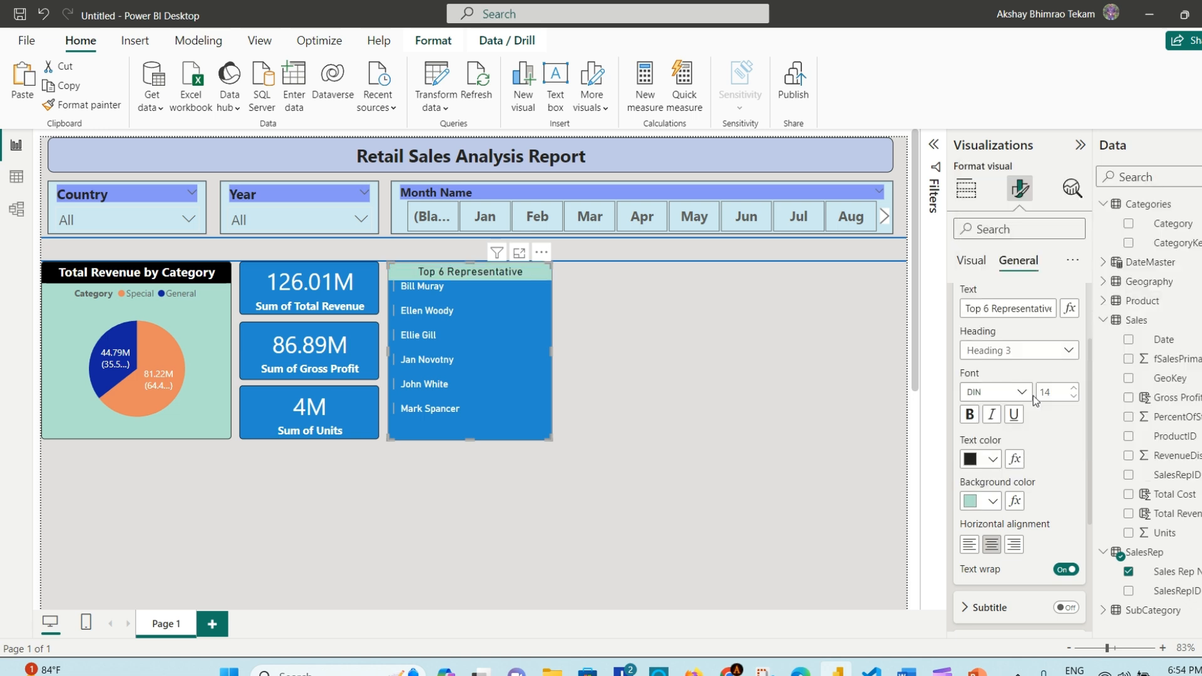
left_click(970, 415)
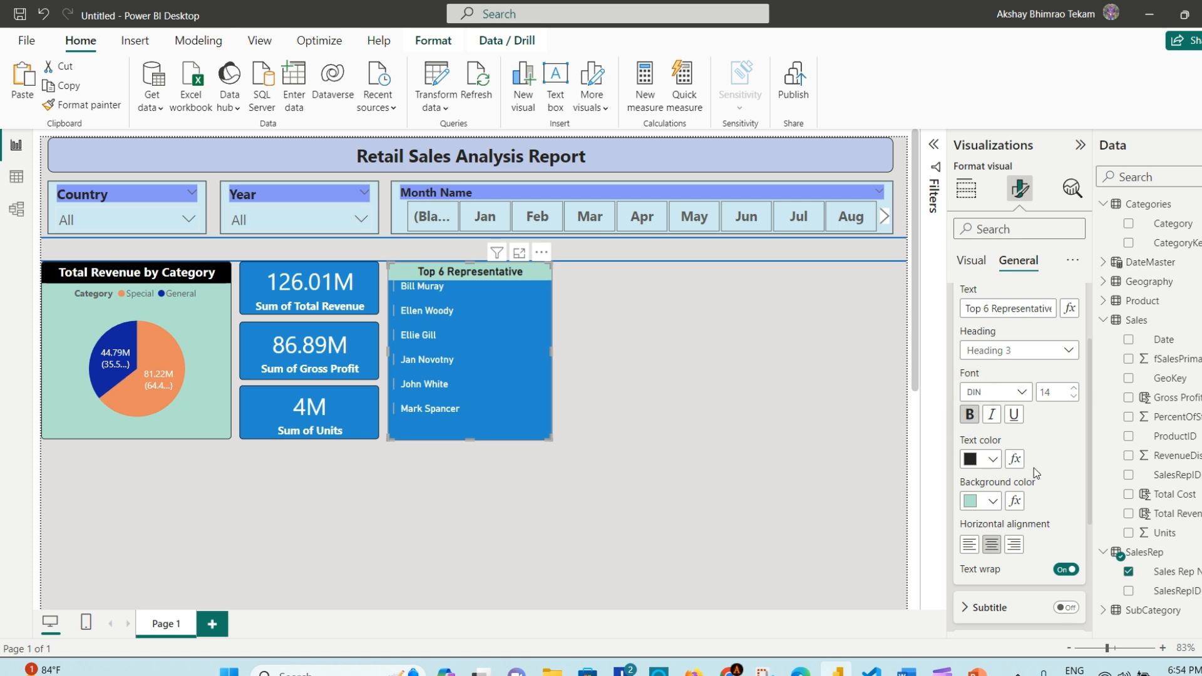
Step: Examine the multi-row card's callout value, category label, card style, size and position settings for further formatting options
scroll(1051, 441, "up", 3)
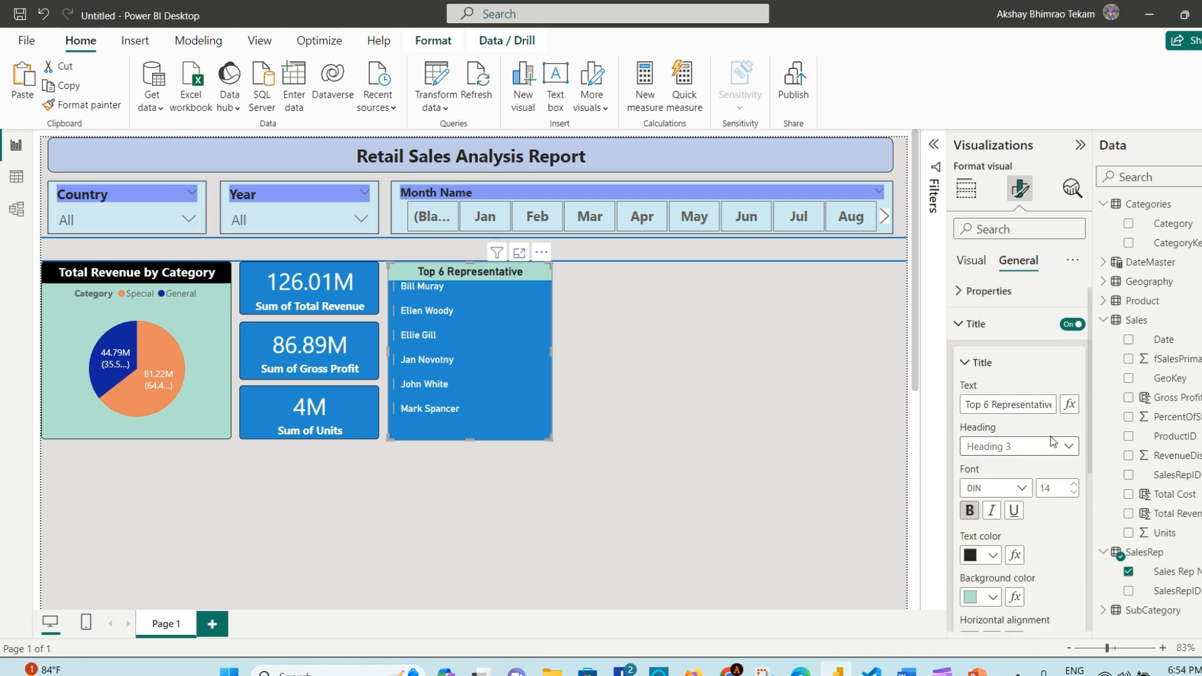
left_click(972, 268)
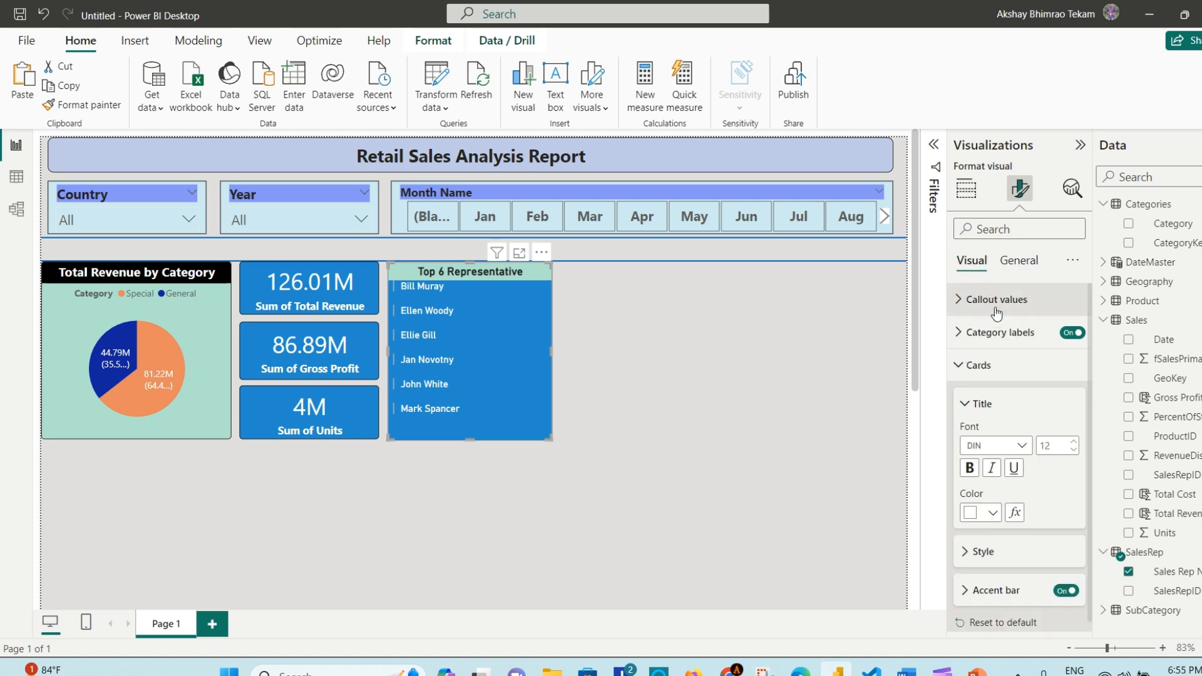
left_click(957, 369)
left_click(964, 367)
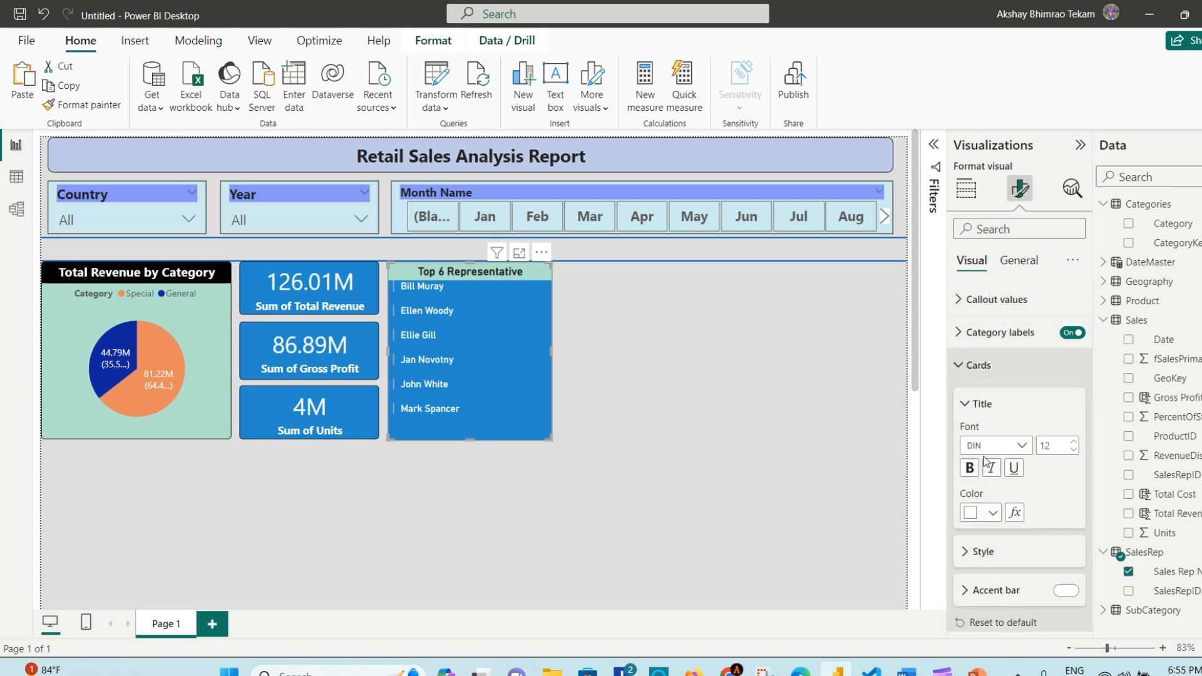
left_click(970, 549)
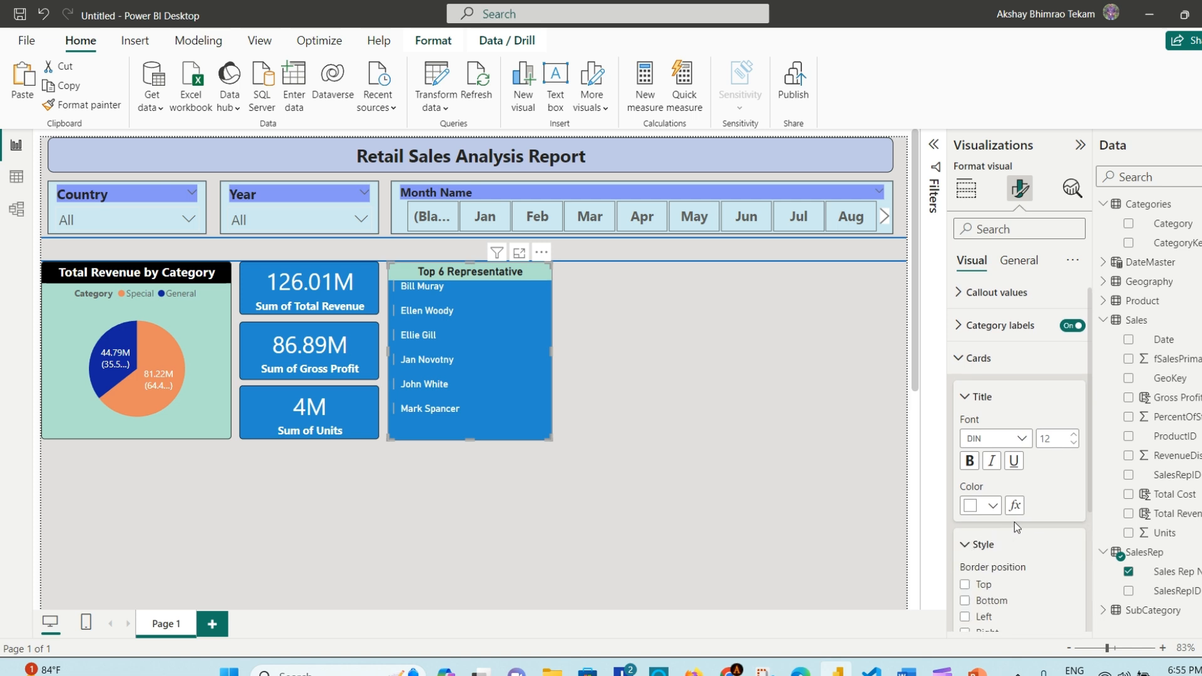
scroll(1017, 524, "down", 3)
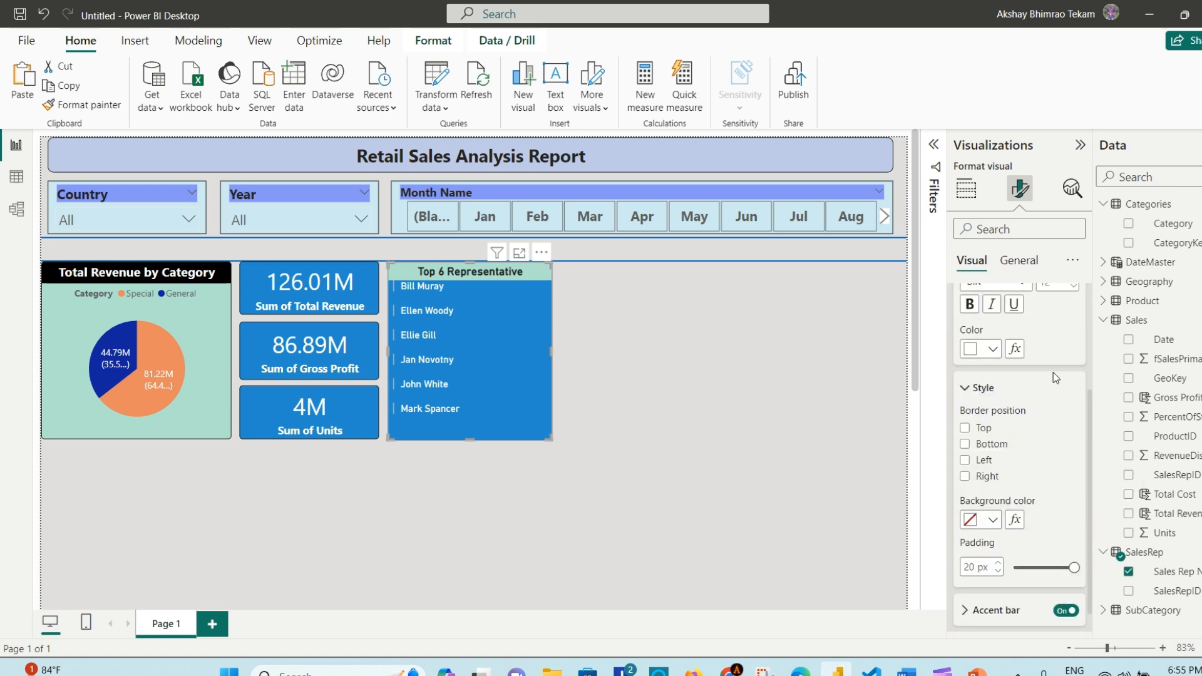
left_click(967, 393)
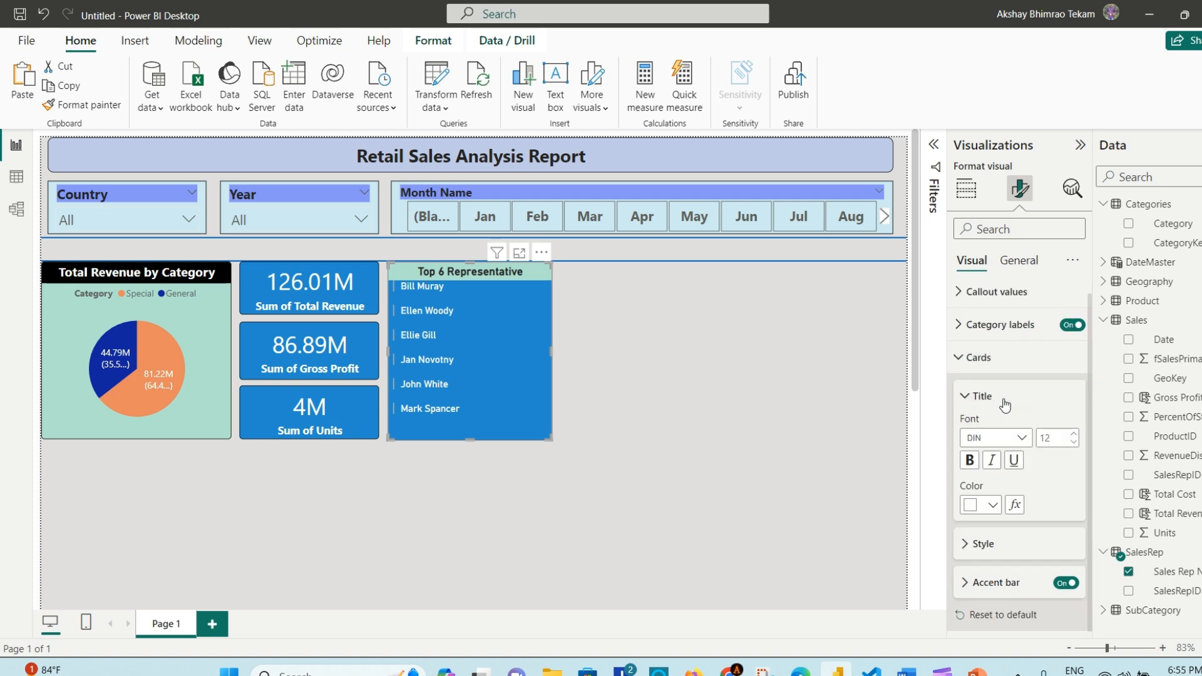
left_click(981, 367)
left_click(962, 338)
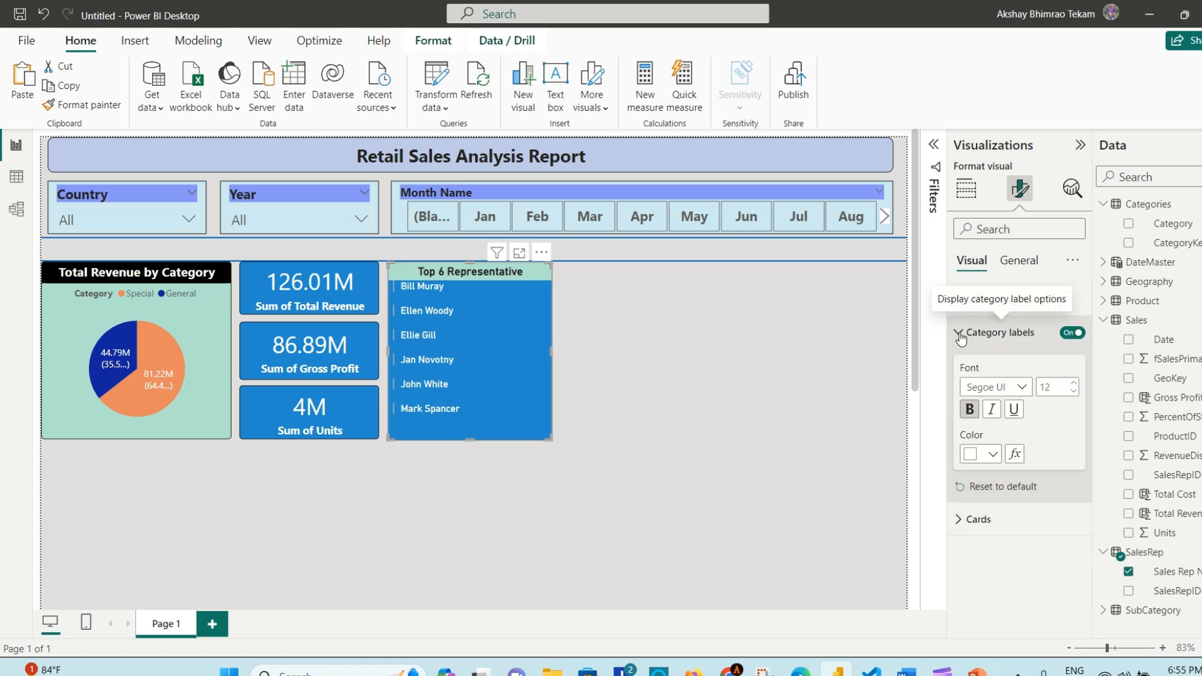
left_click(963, 338)
left_click(963, 303)
left_click(960, 301)
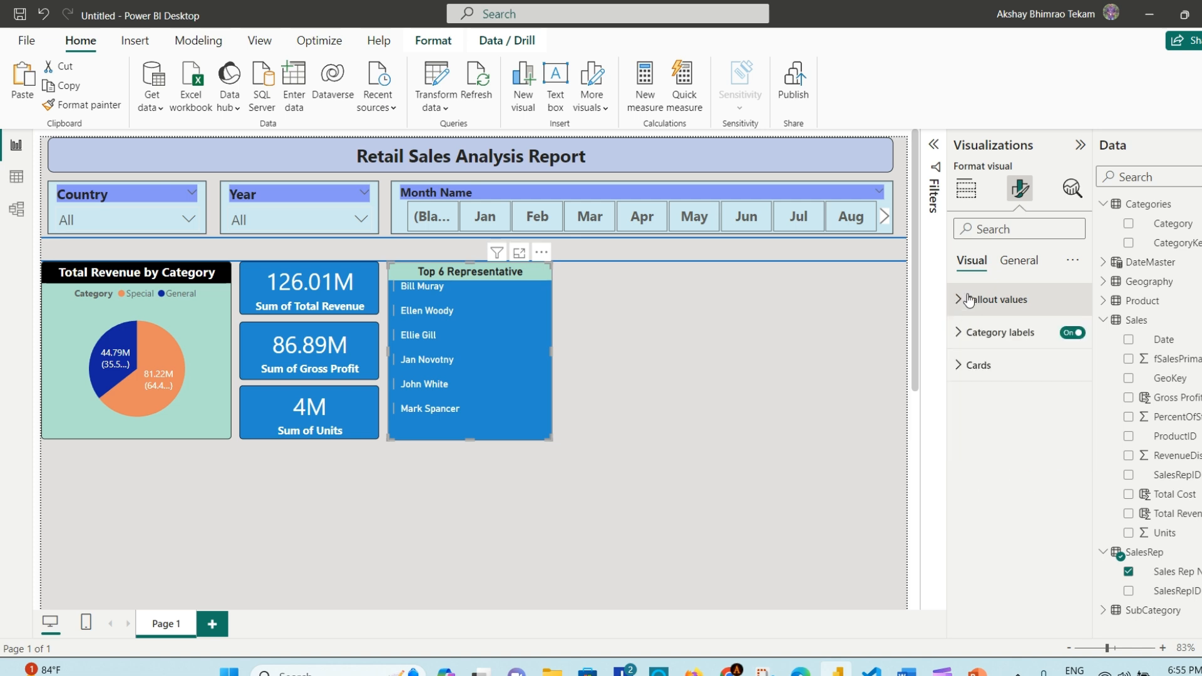
left_click(1000, 269)
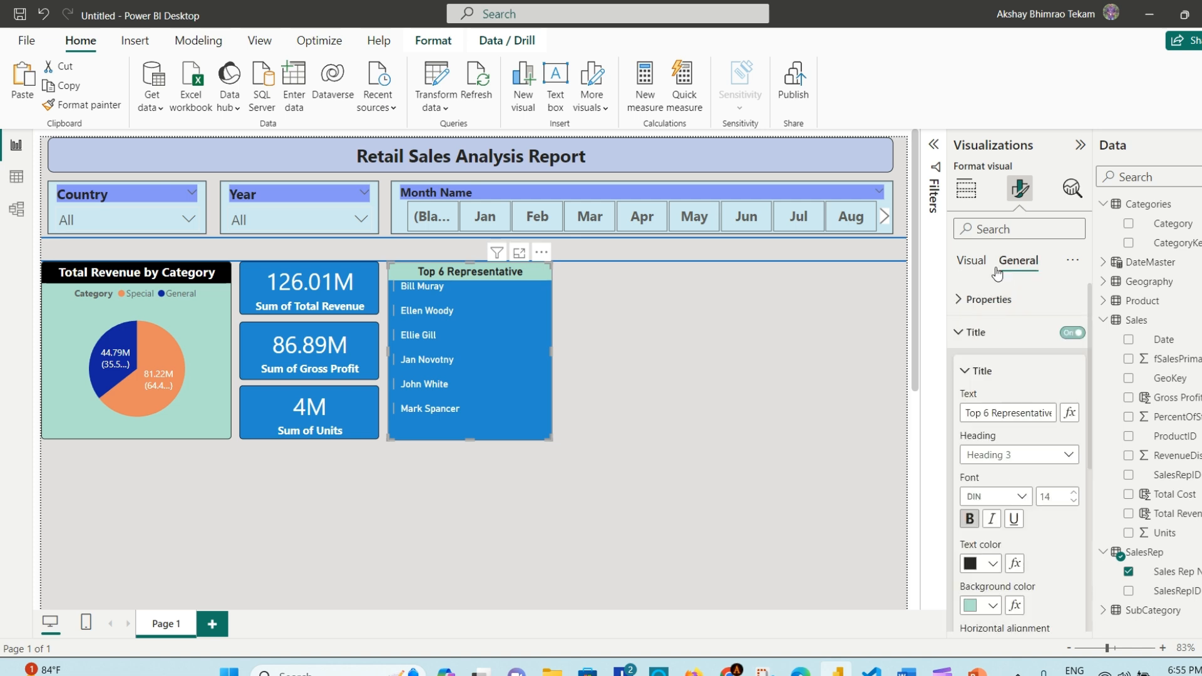
left_click(959, 332)
left_click(961, 303)
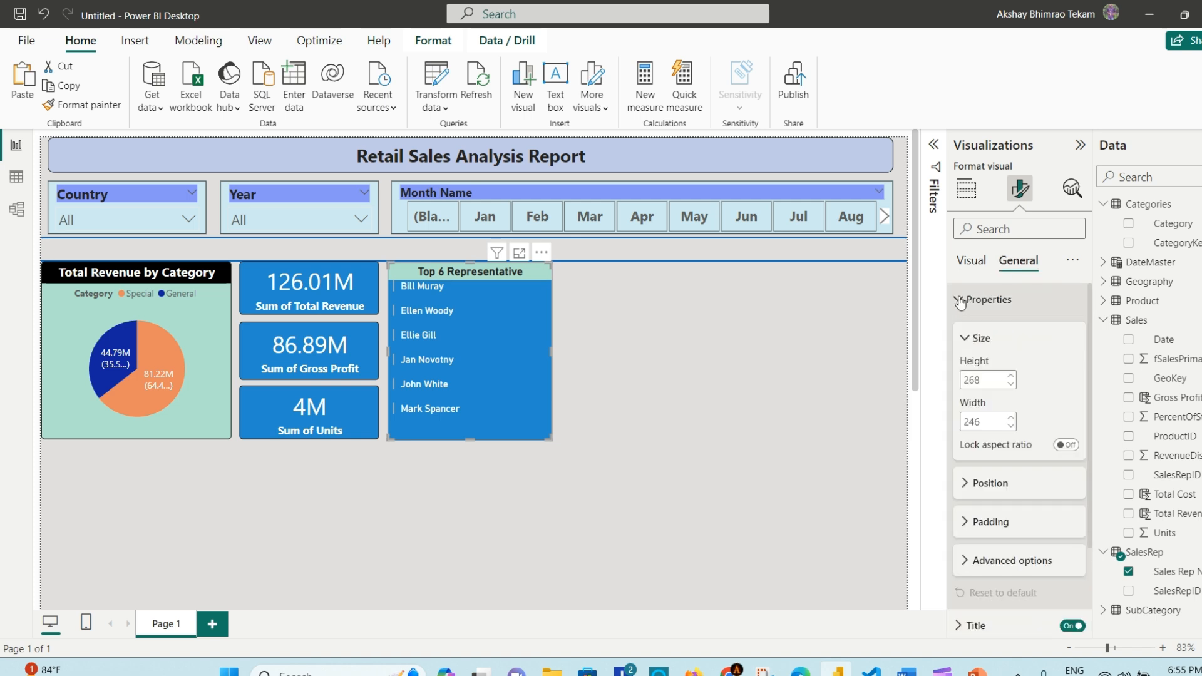
scroll(1009, 457, "down", 1)
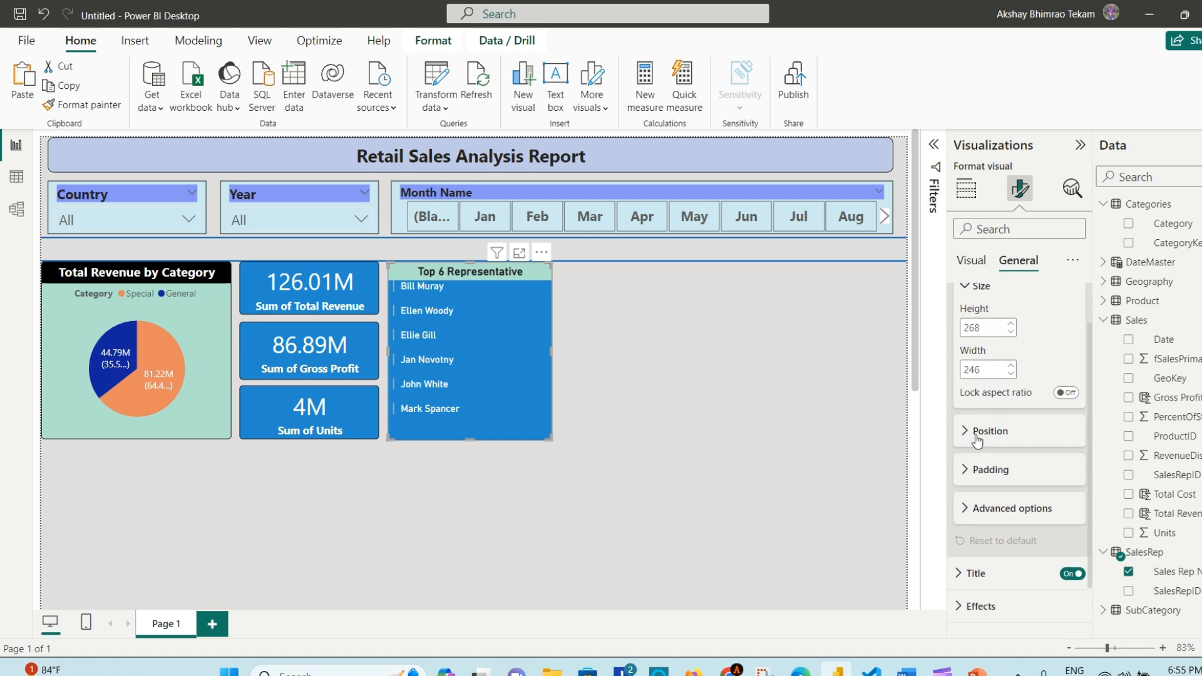
left_click(971, 432)
left_click(972, 432)
left_click(971, 260)
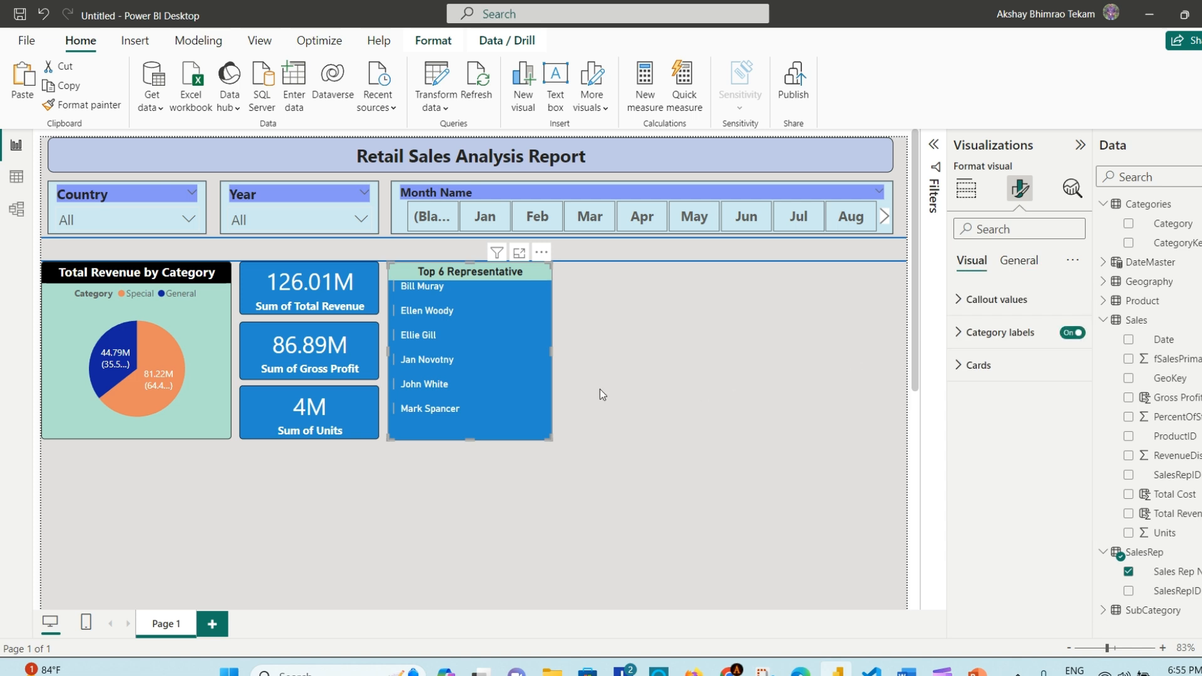
Step: Narrow the multi-row card from its right side to fit the title width, and deselect it
left_click(520, 388)
left_click_drag(552, 443, 511, 437)
left_click(701, 426)
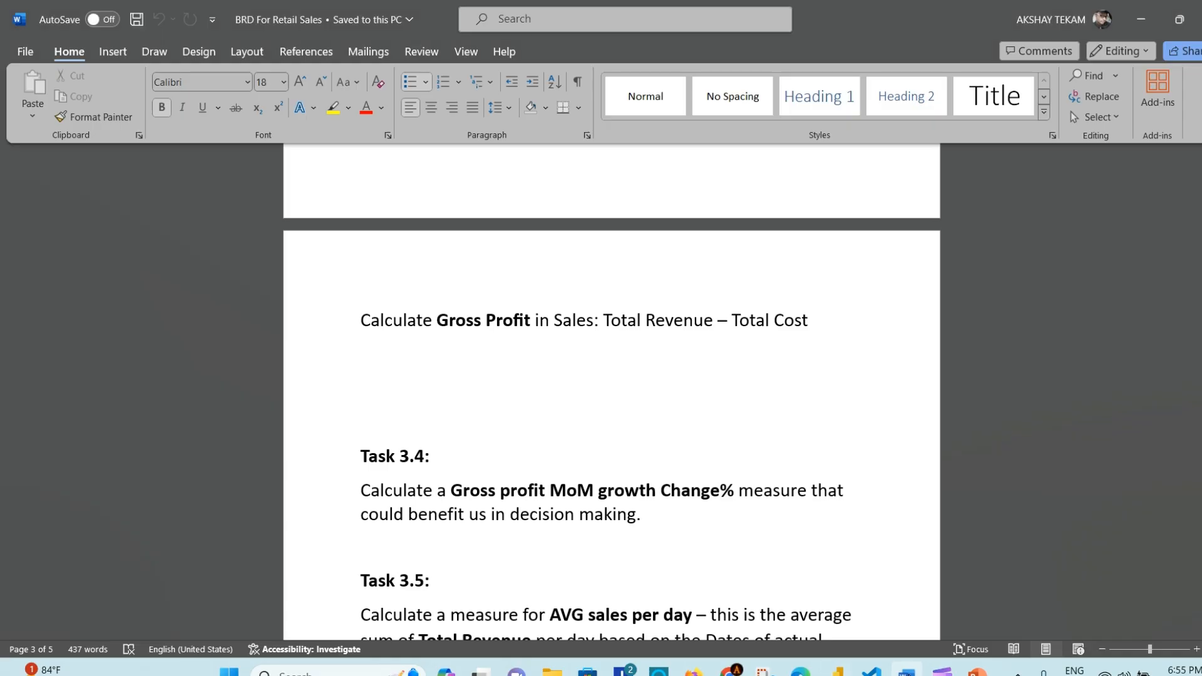
Step: Switch to the BRD For Retail Sales document in Word, review its task requirements, and return to the Power BI report
left_click(906, 672)
scroll(775, 425, "up", 5)
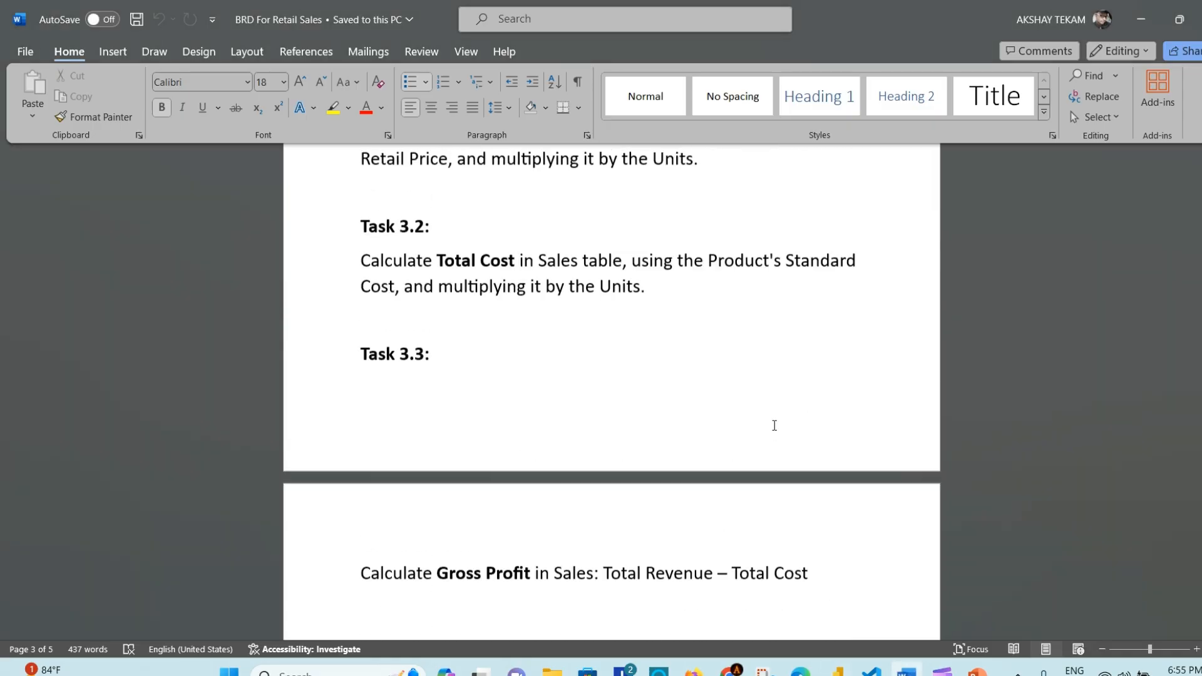
scroll(775, 425, "up", 4)
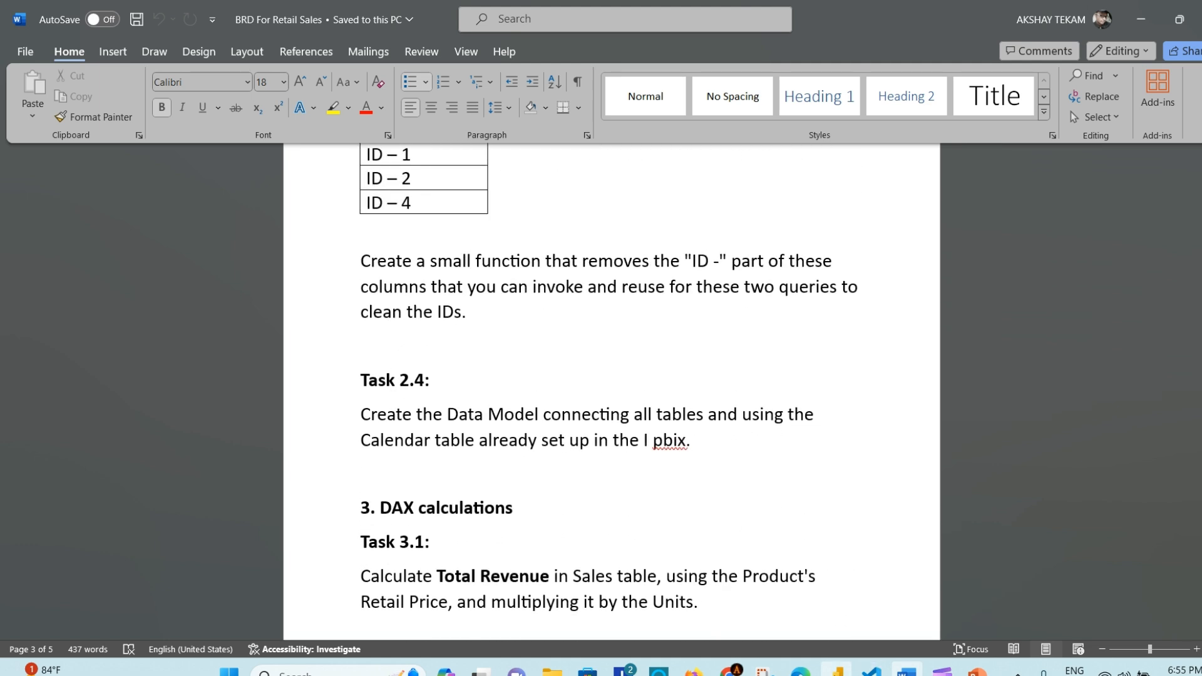
left_click(838, 670)
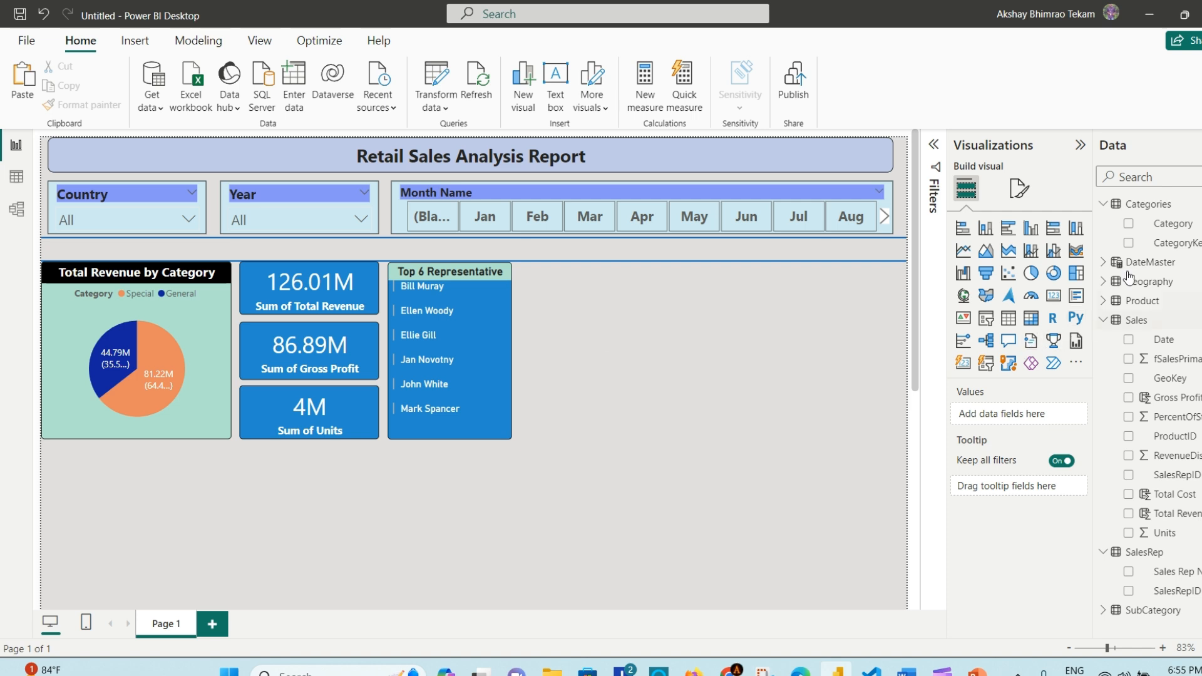
Step: Collapse the Categories and Sales tables in the data list and expand the Product table to show its fields
left_click(1121, 204)
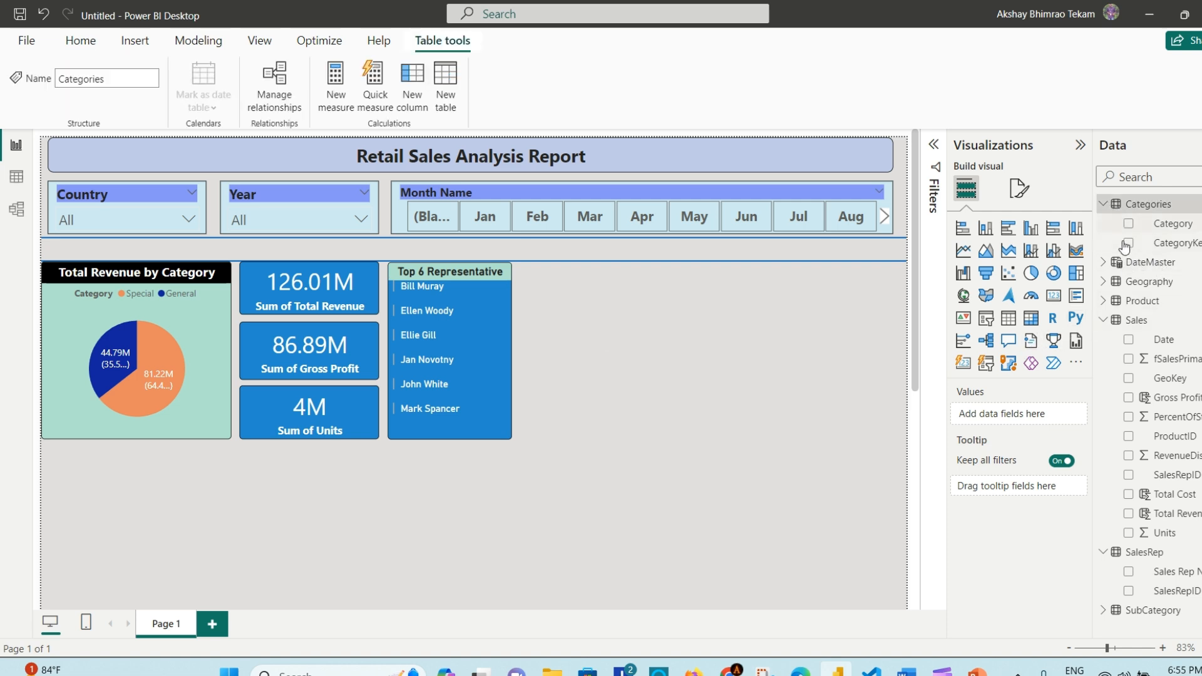
left_click(1105, 204)
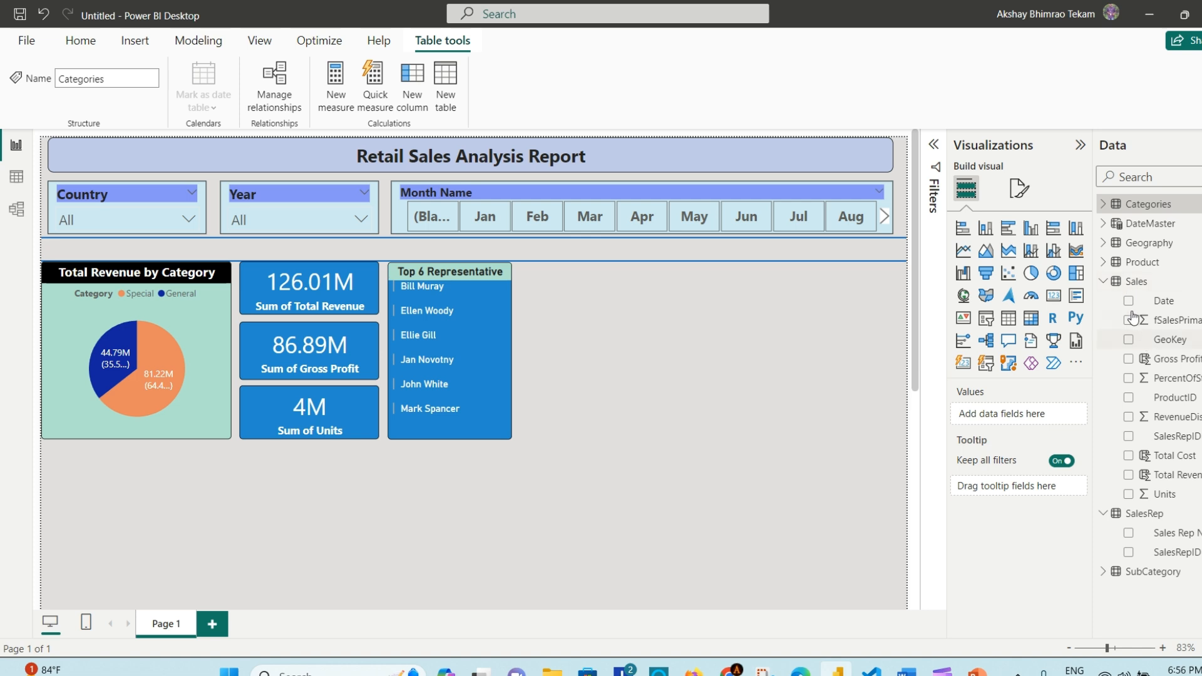
left_click(1105, 283)
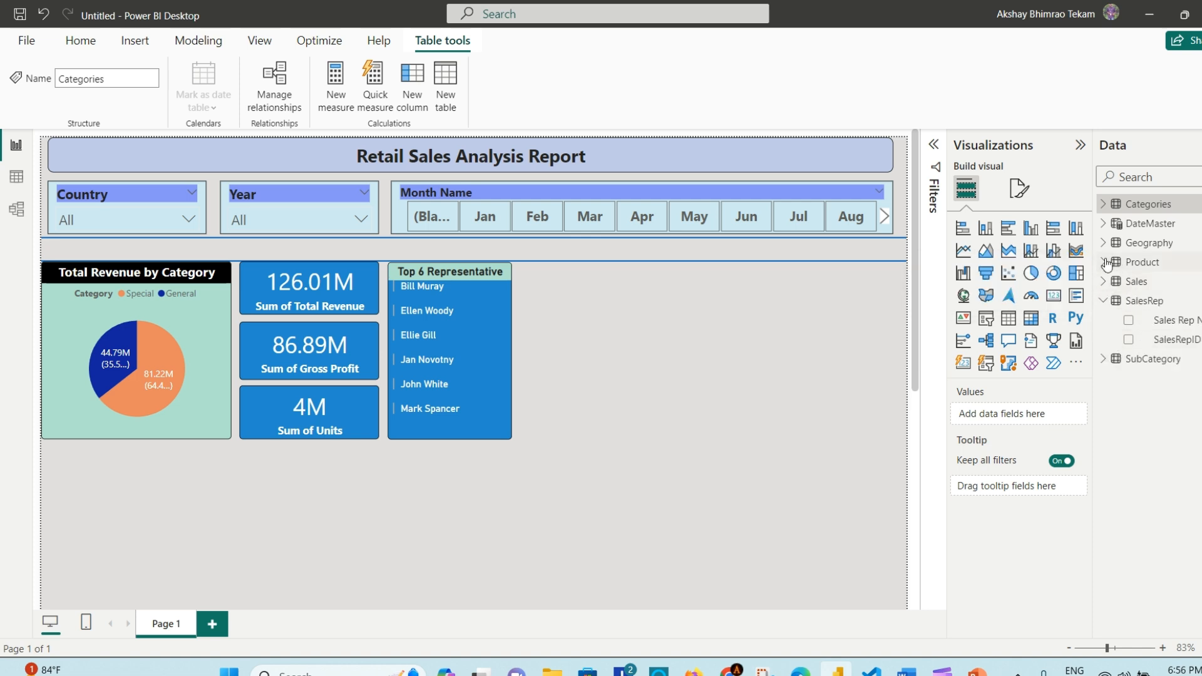
left_click(1104, 261)
Step: Insert an empty waterfall chart and move it into the free area to the right of the Top 6 Representative card
left_click(688, 371)
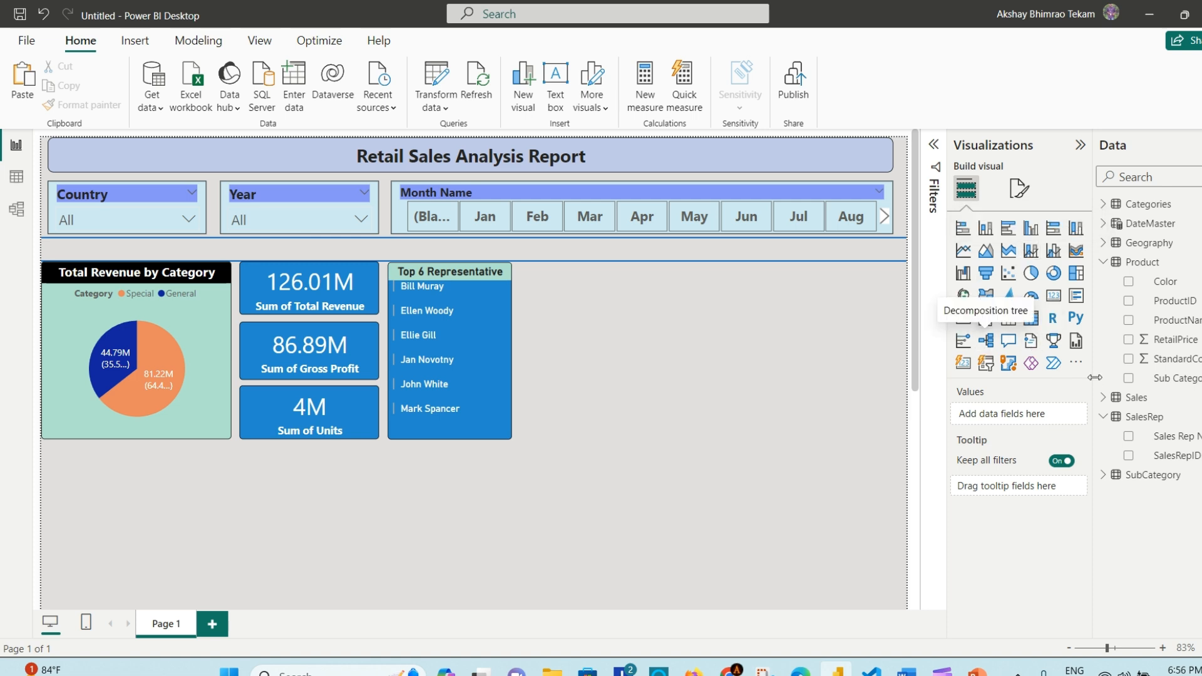
left_click(965, 274)
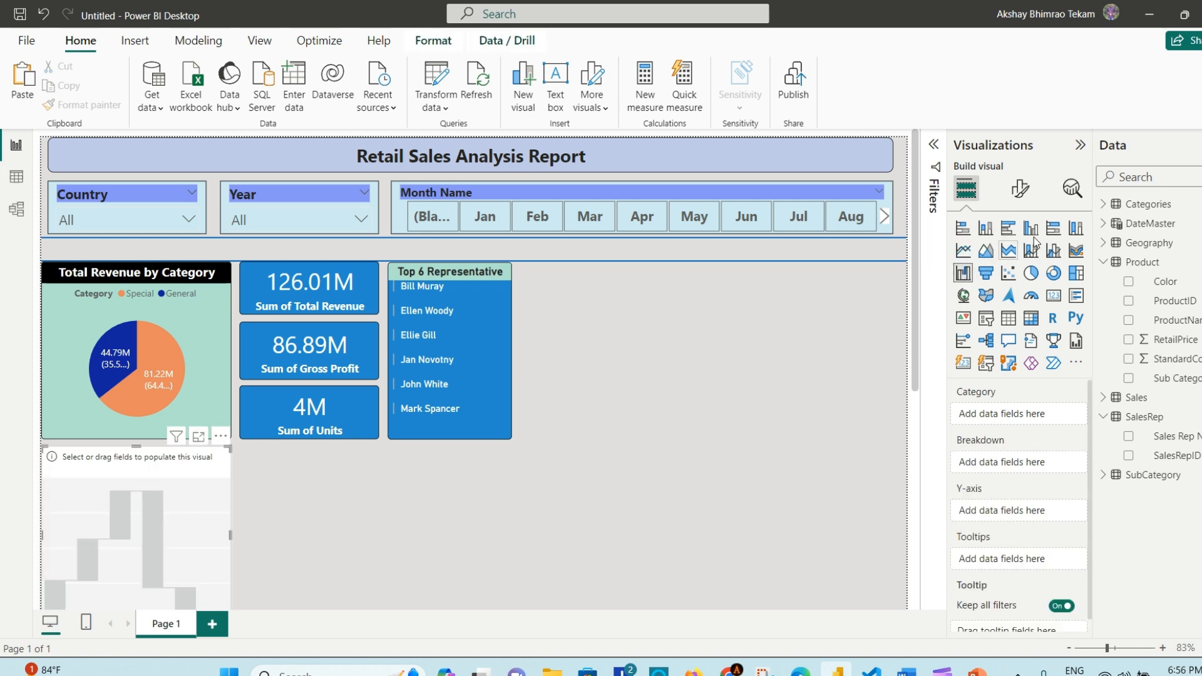
left_click_drag(178, 465, 796, 284)
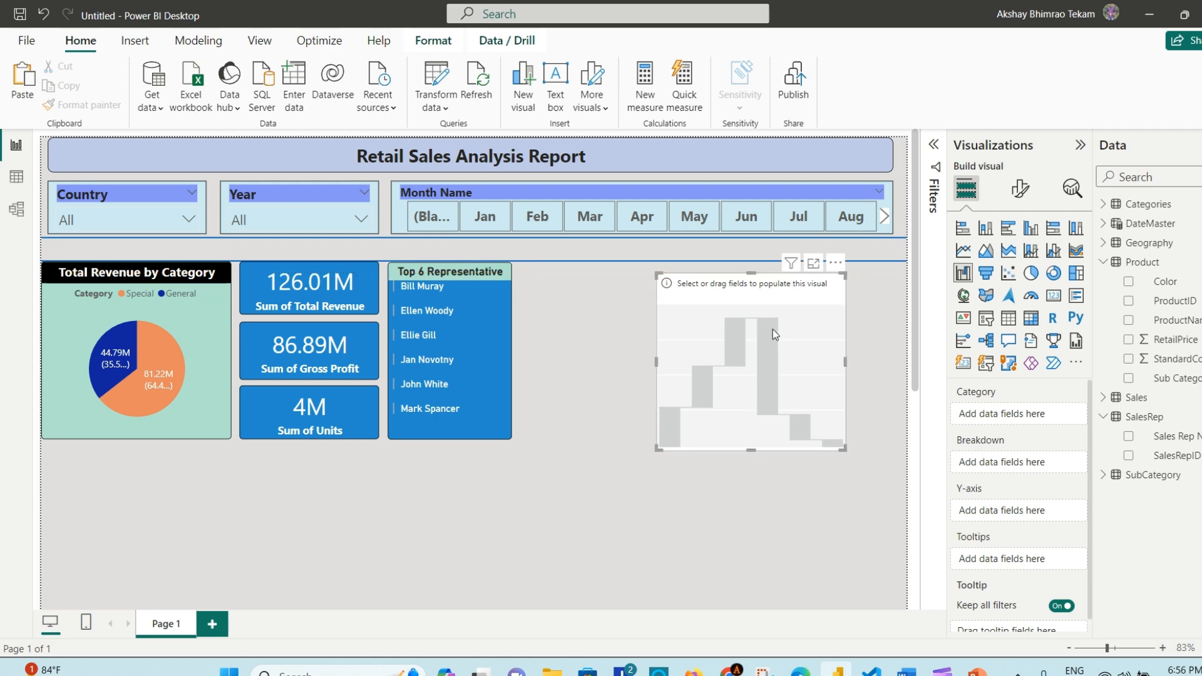
Step: Resize the waterfall chart to span from the Top 6 Representative card to the page's right edge, matching the neighbouring cards' upper and lower edges
left_click_drag(658, 360, 519, 368)
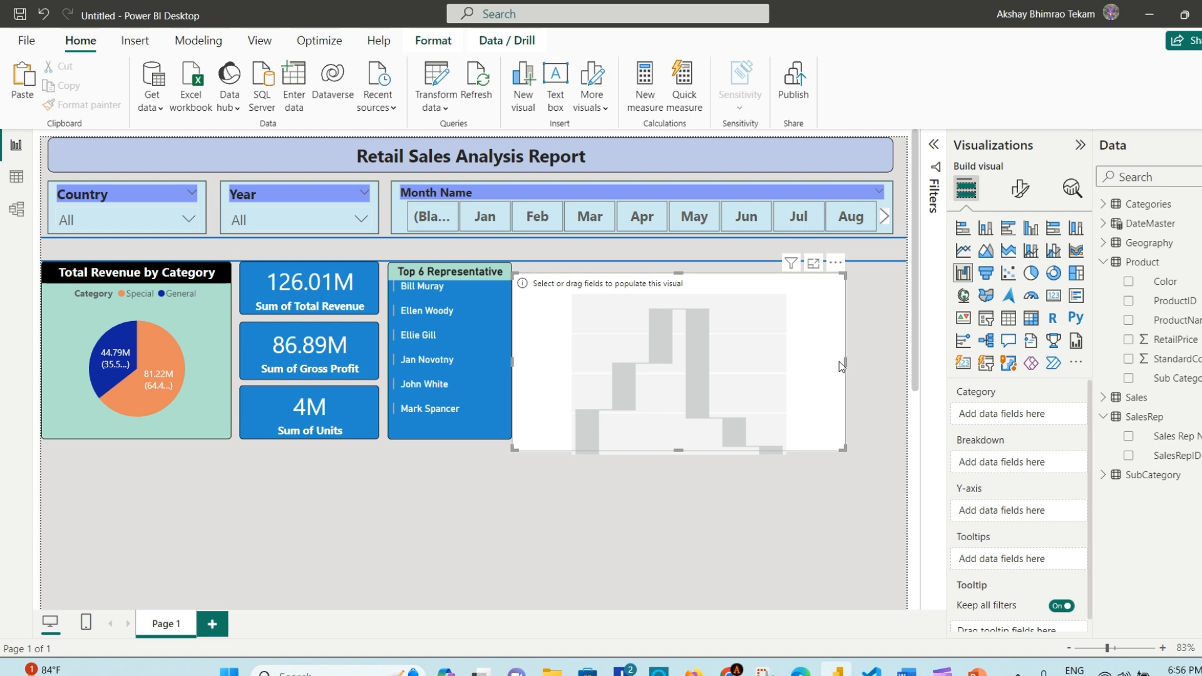
left_click_drag(846, 363, 906, 365)
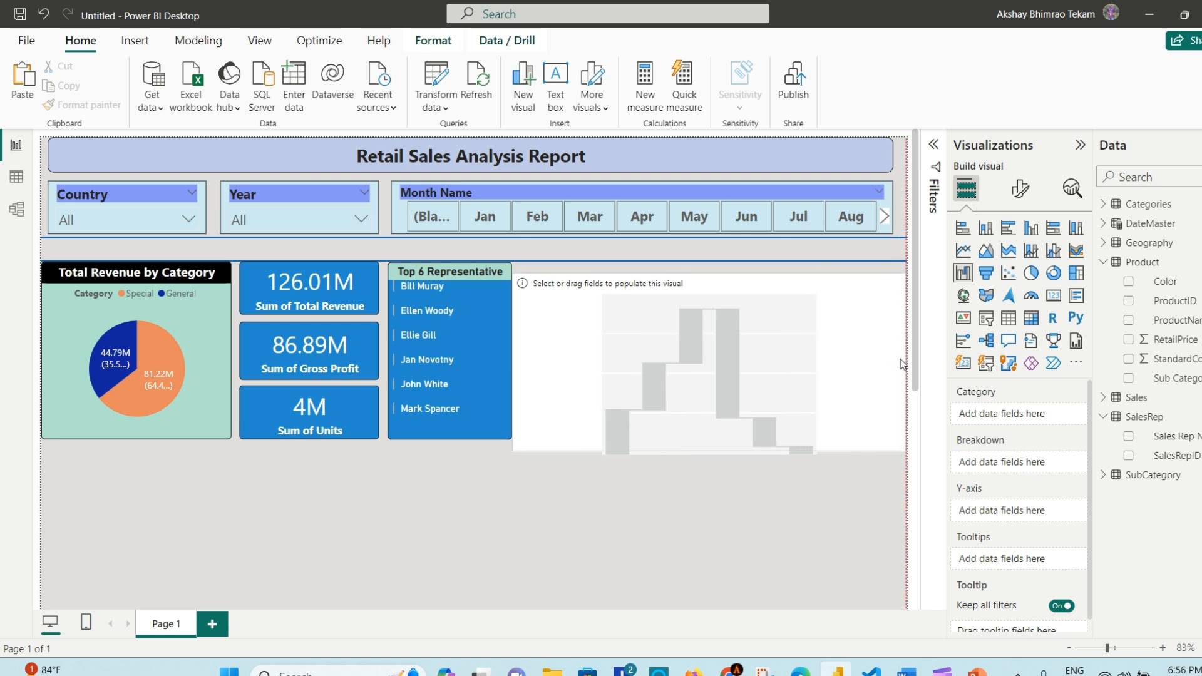
left_click_drag(716, 276, 717, 266)
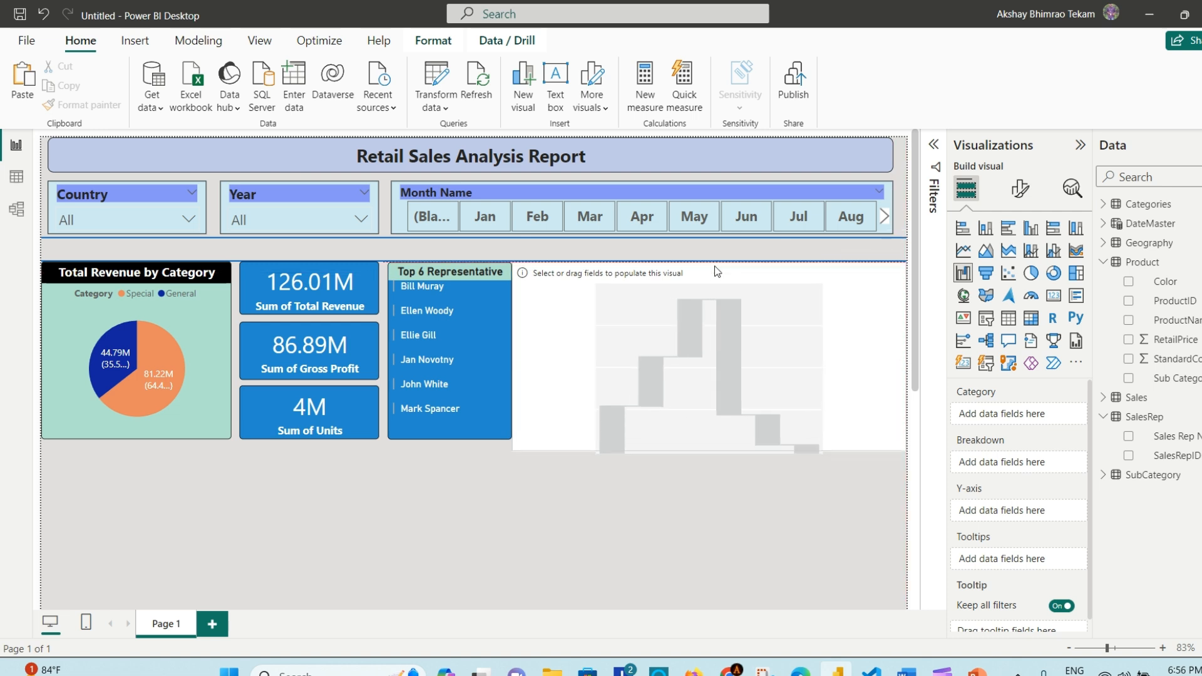
left_click_drag(710, 451, 714, 441)
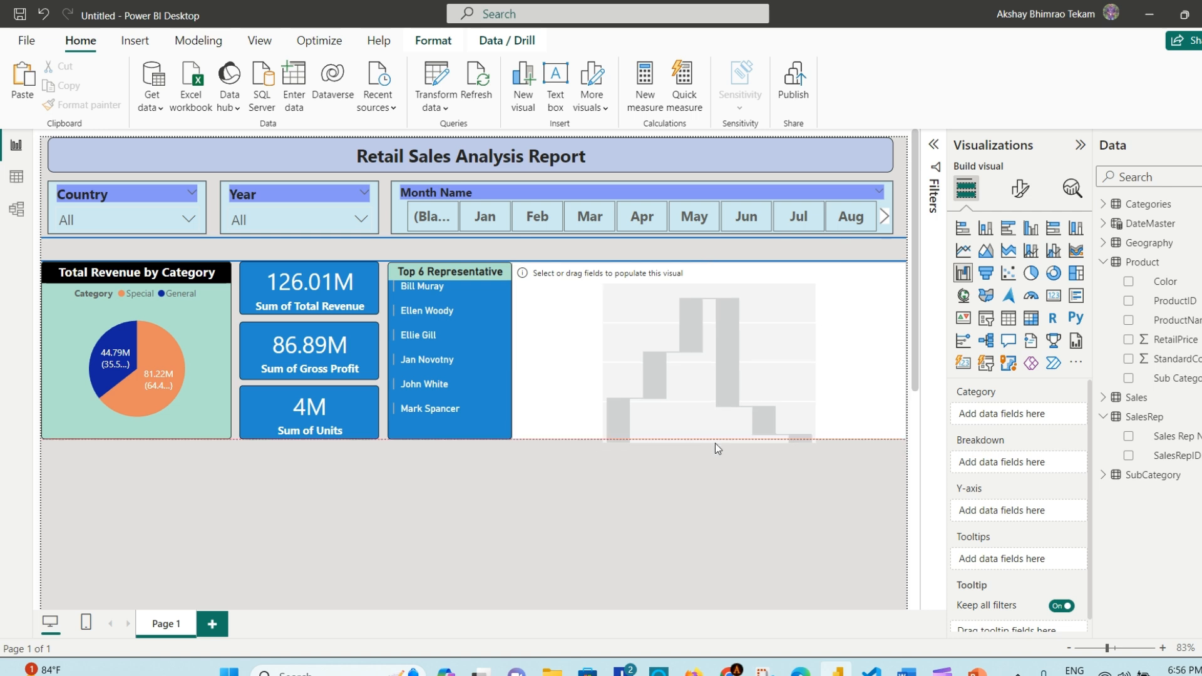
Step: Try the waterfall chart with ProductName as category, Total Revenue as breakdown and Gross Profit as Y-axis
left_click_drag(511, 346, 521, 355)
left_click(538, 356)
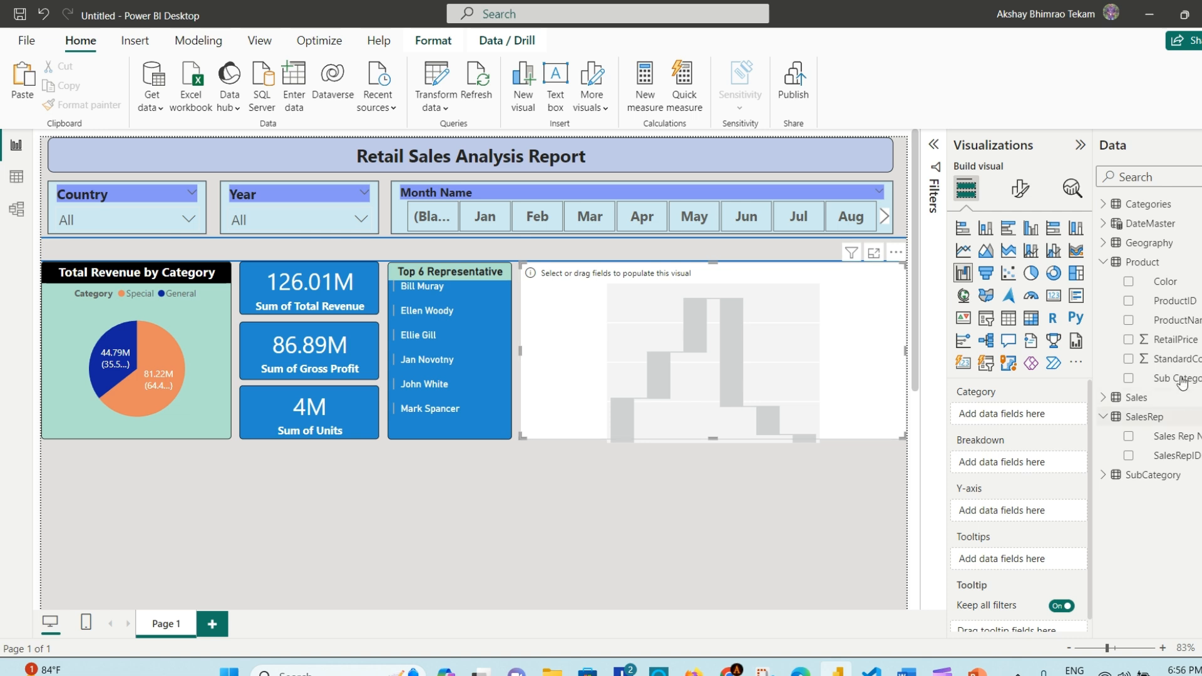
left_click_drag(1188, 322, 761, 324)
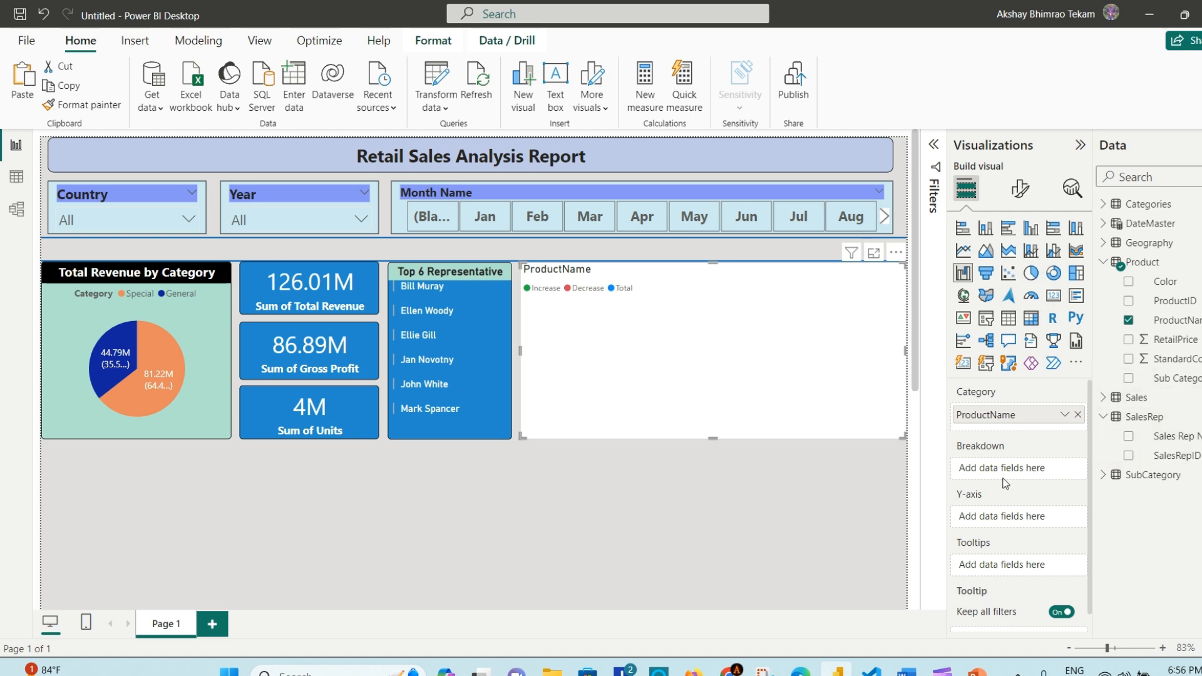
left_click(1105, 398)
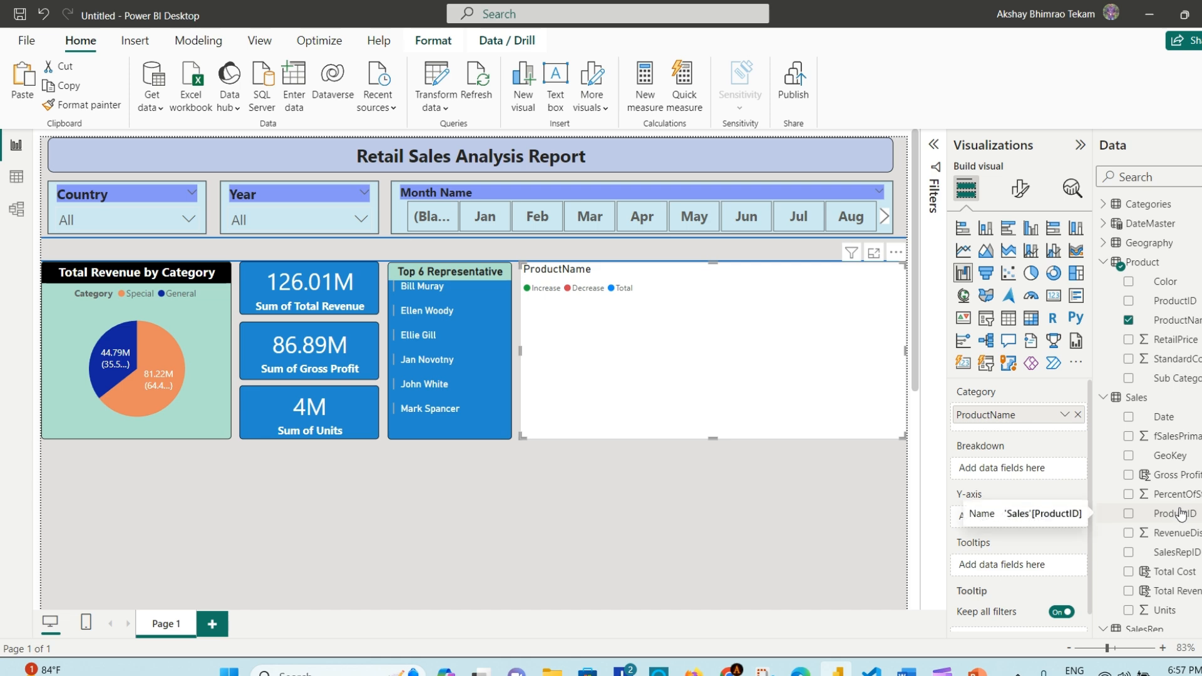
scroll(1180, 515, "down", 2)
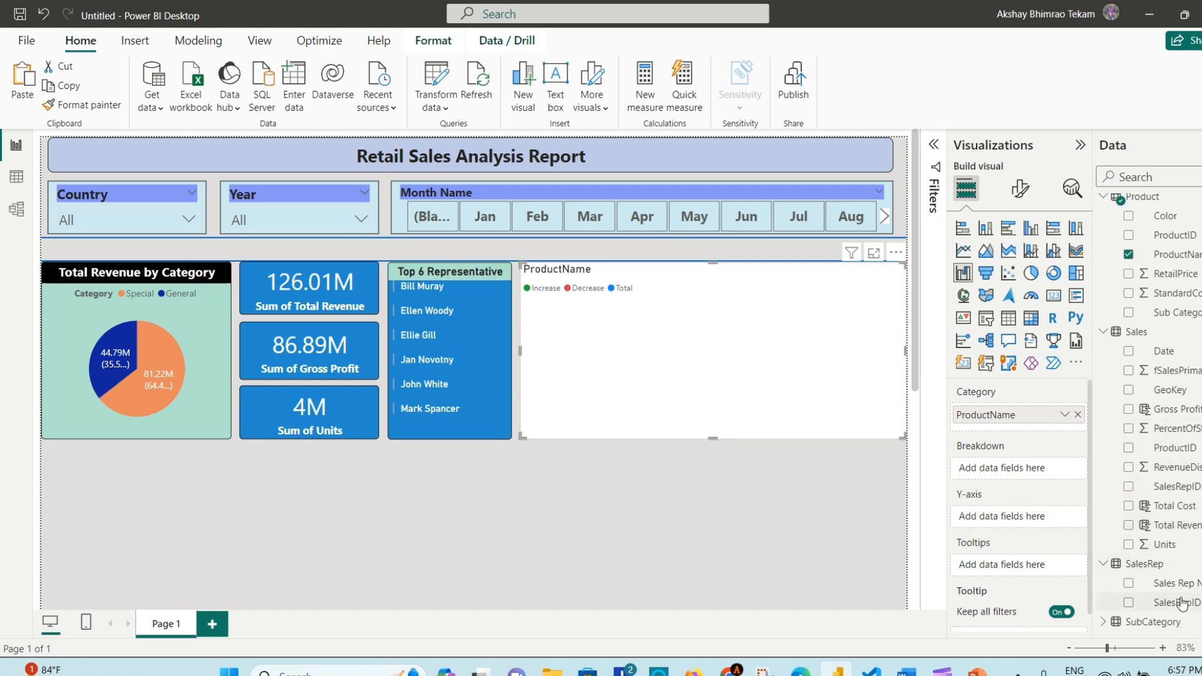
left_click_drag(1190, 527, 1050, 479)
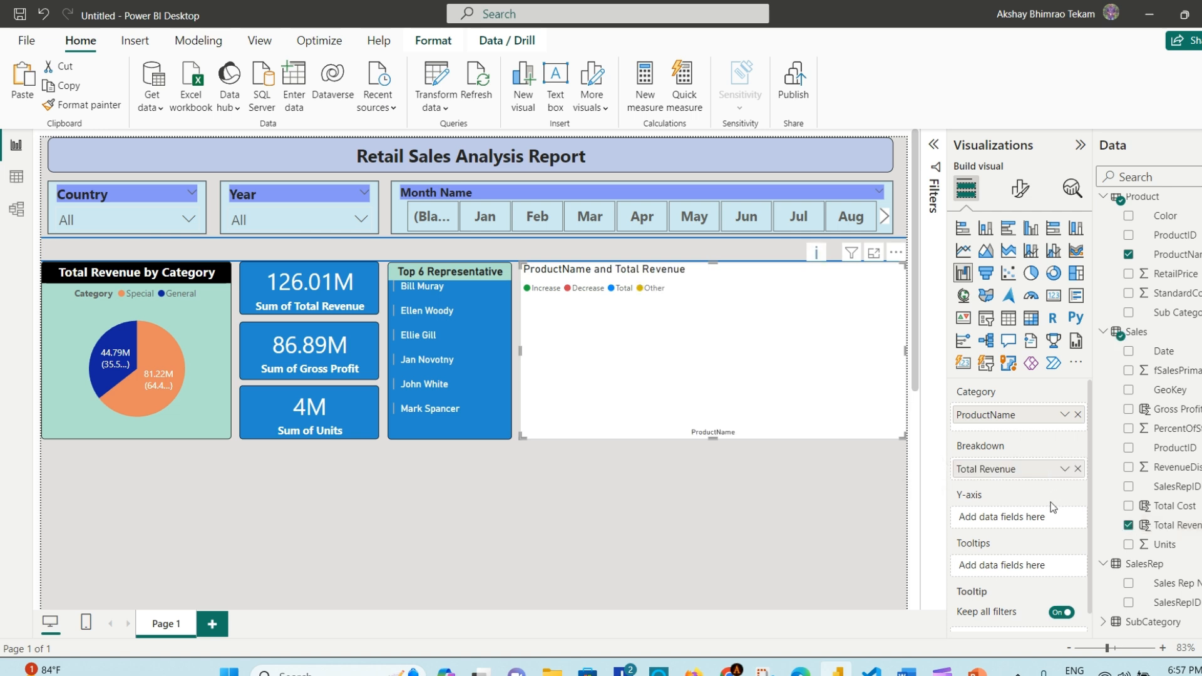
scroll(1049, 489, "down", 1)
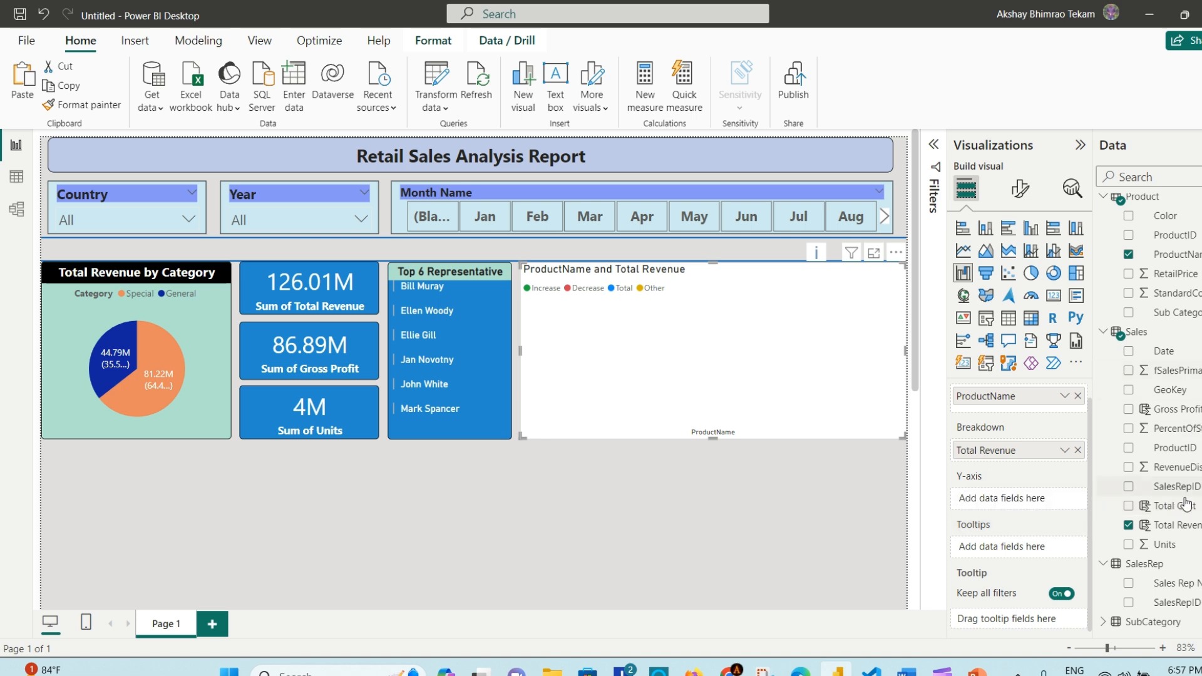
left_click_drag(1190, 417, 825, 340)
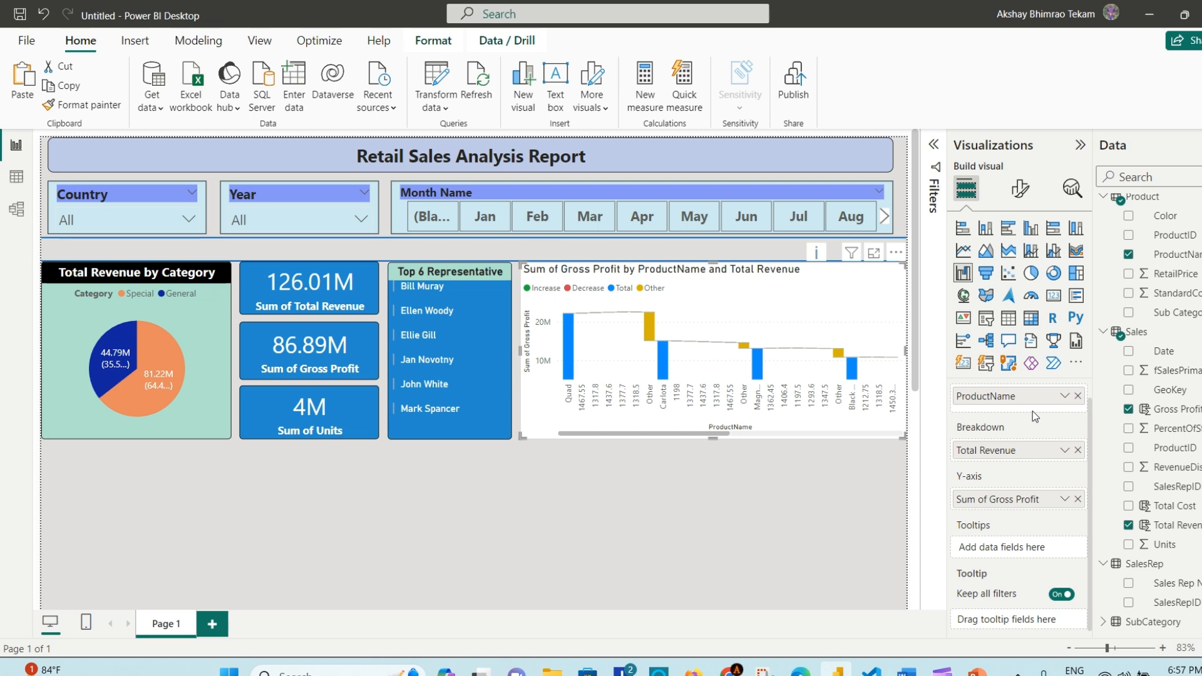
Step: Try Sales Rep Name in place of ProductName as the waterfall chart's category, and remove it again
left_click_drag(1072, 398, 1031, 433)
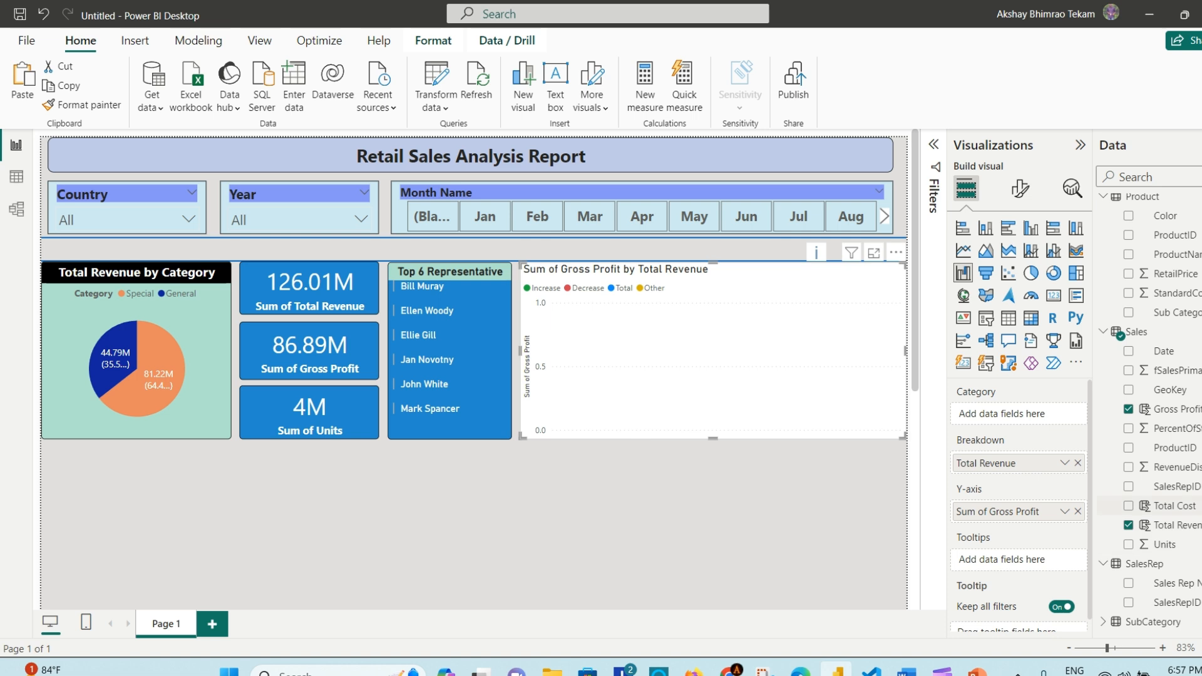
left_click_drag(1169, 583, 1040, 426)
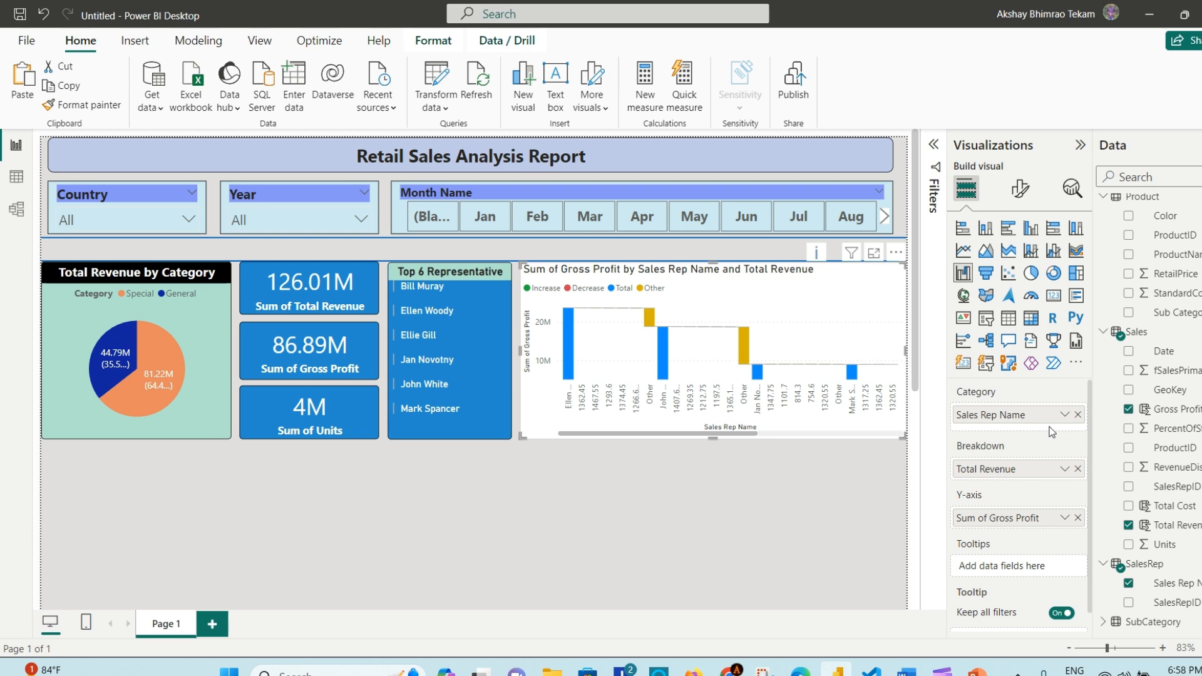
scroll(1051, 435, "down", 1)
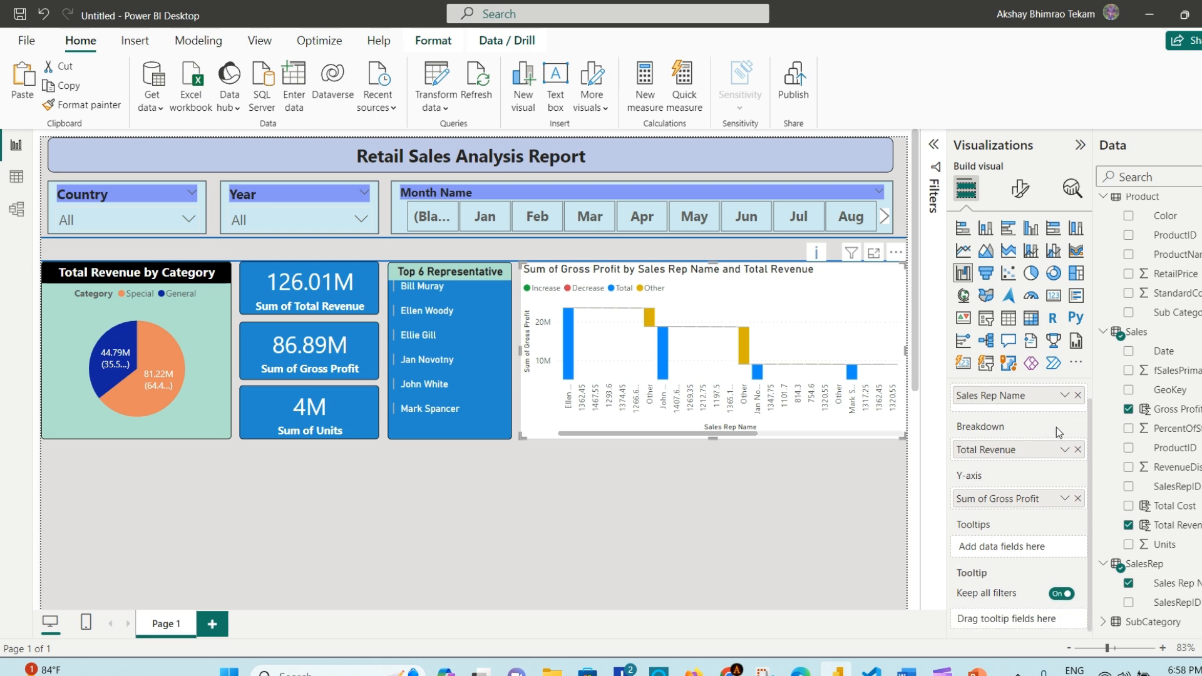
left_click(1077, 397)
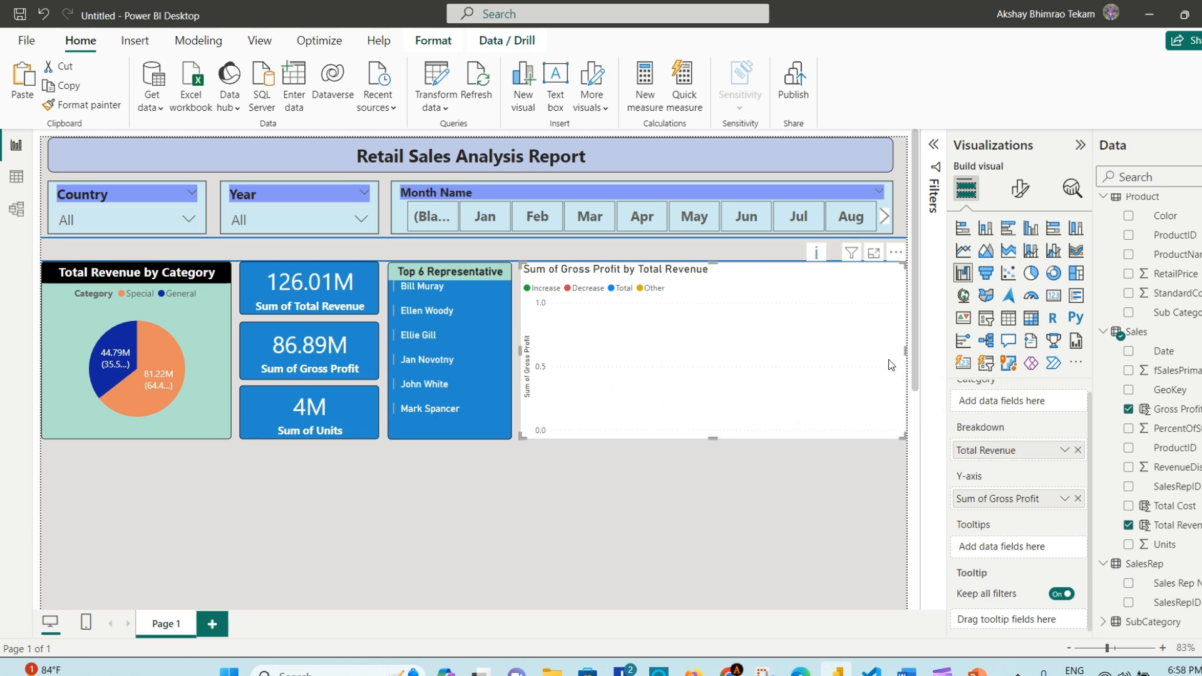
Step: Replace the waterfall chart with a stacked column chart filling the space between the Top 6 Representative card and the page edge
left_click(897, 255)
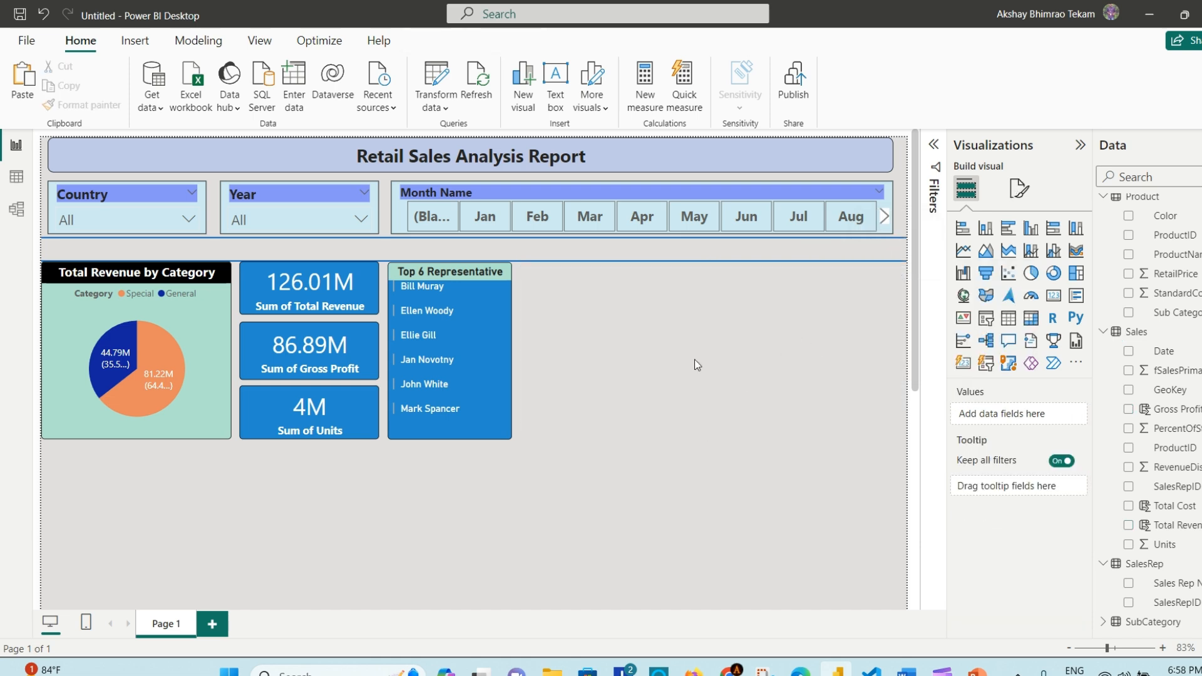
left_click(986, 233)
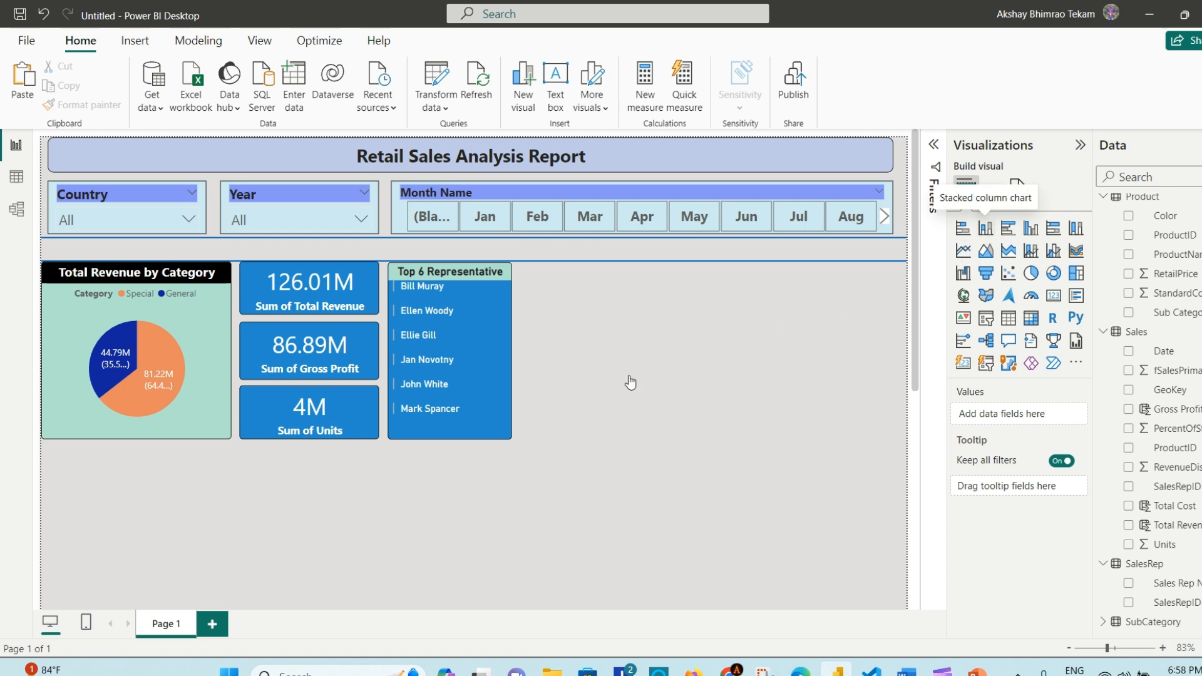
left_click_drag(194, 471, 663, 291)
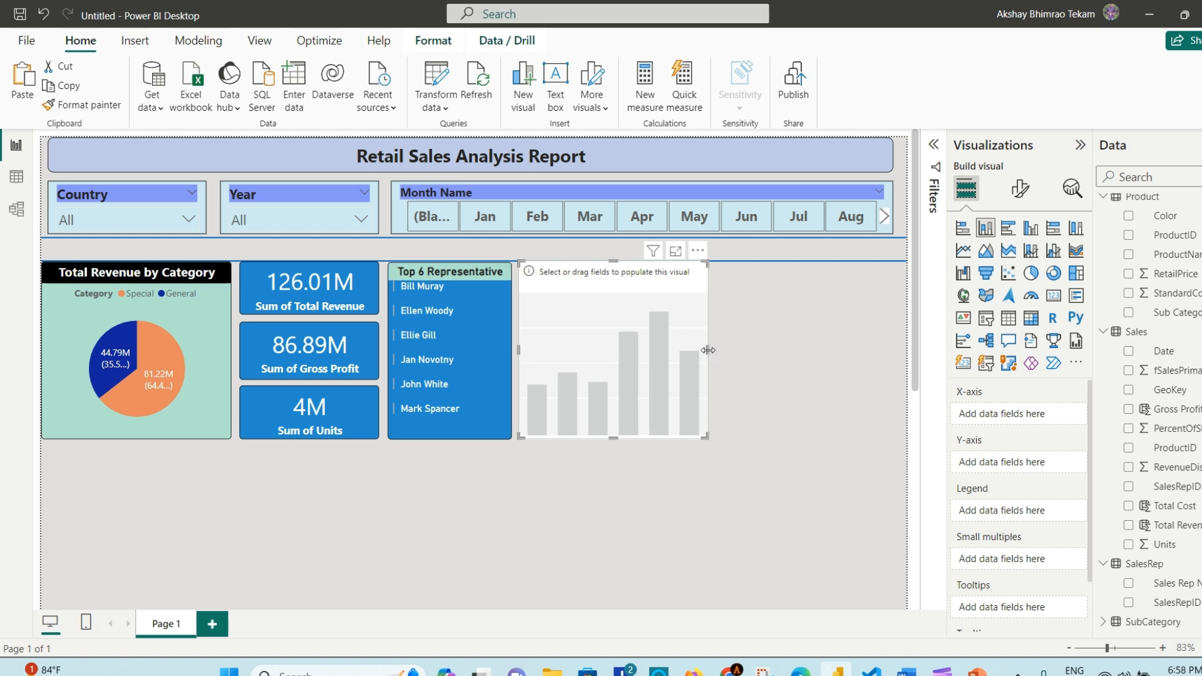
left_click_drag(735, 348, 916, 362)
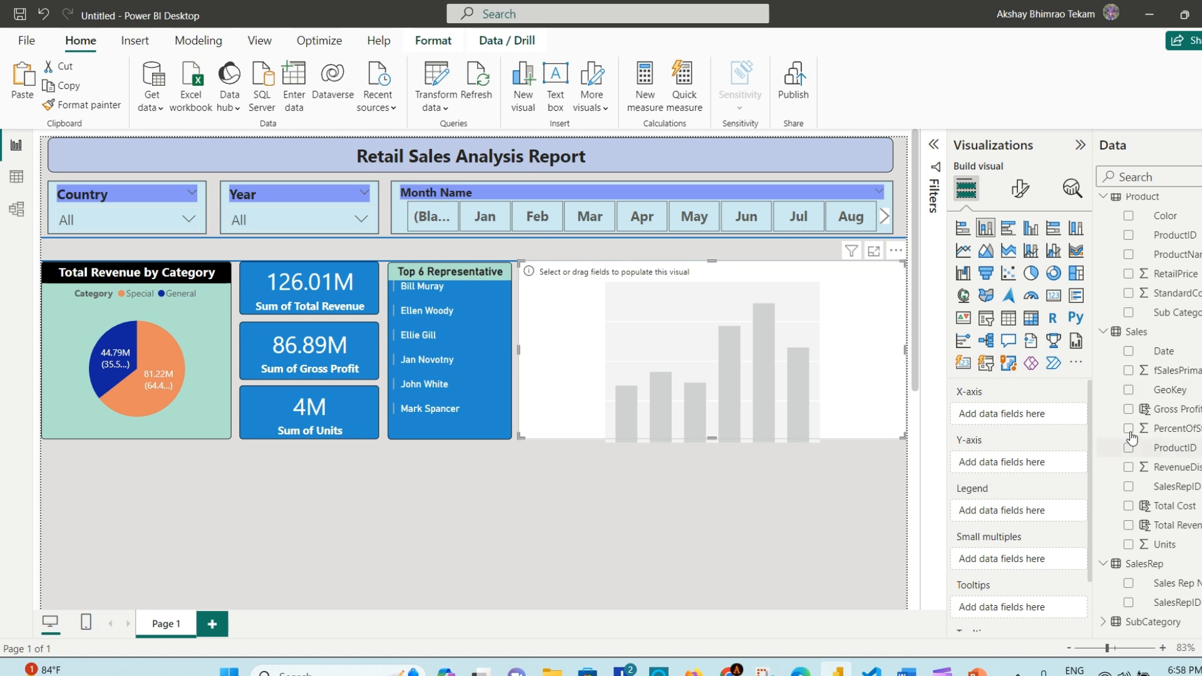
Step: Plot Total Revenue on the column chart's Y-axis by Town from the Geography table on the X-axis
left_click_drag(1177, 526, 799, 381)
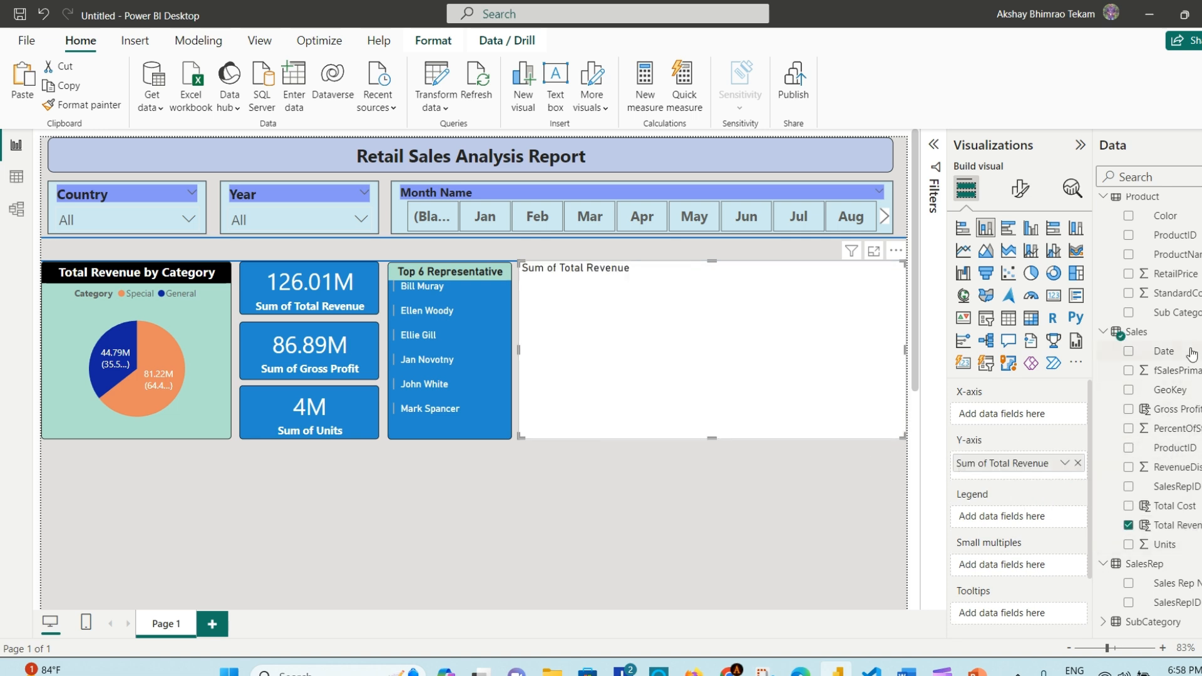
scroll(1192, 355, "up", 1)
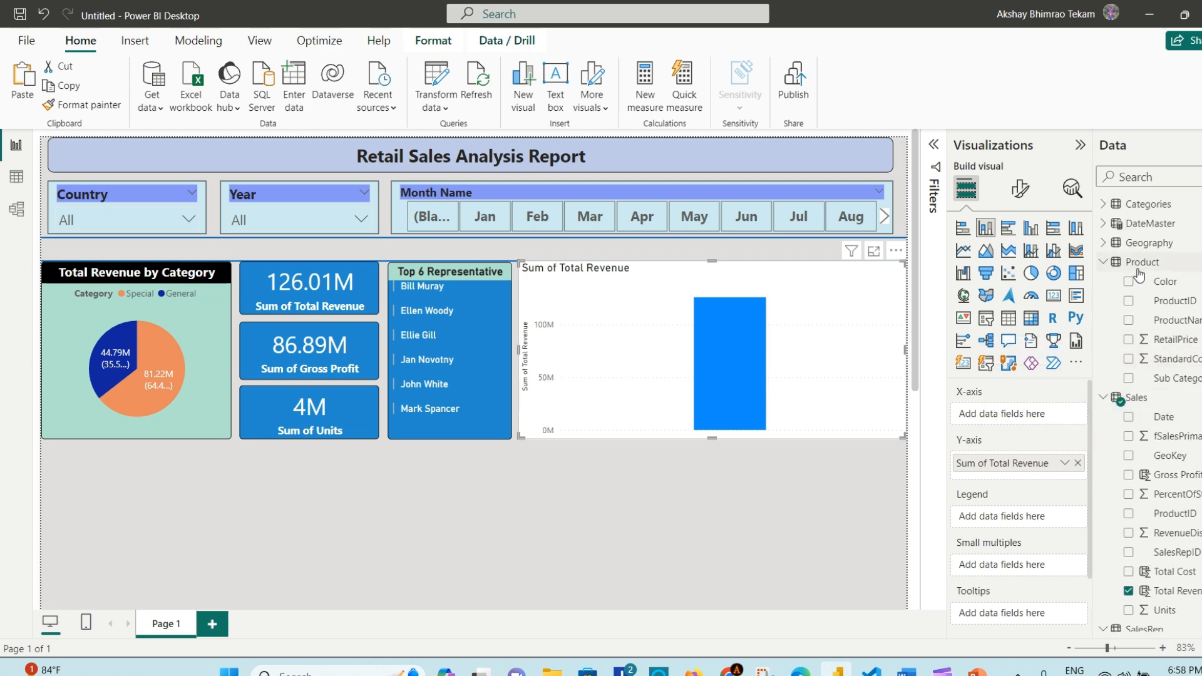
left_click(1106, 246)
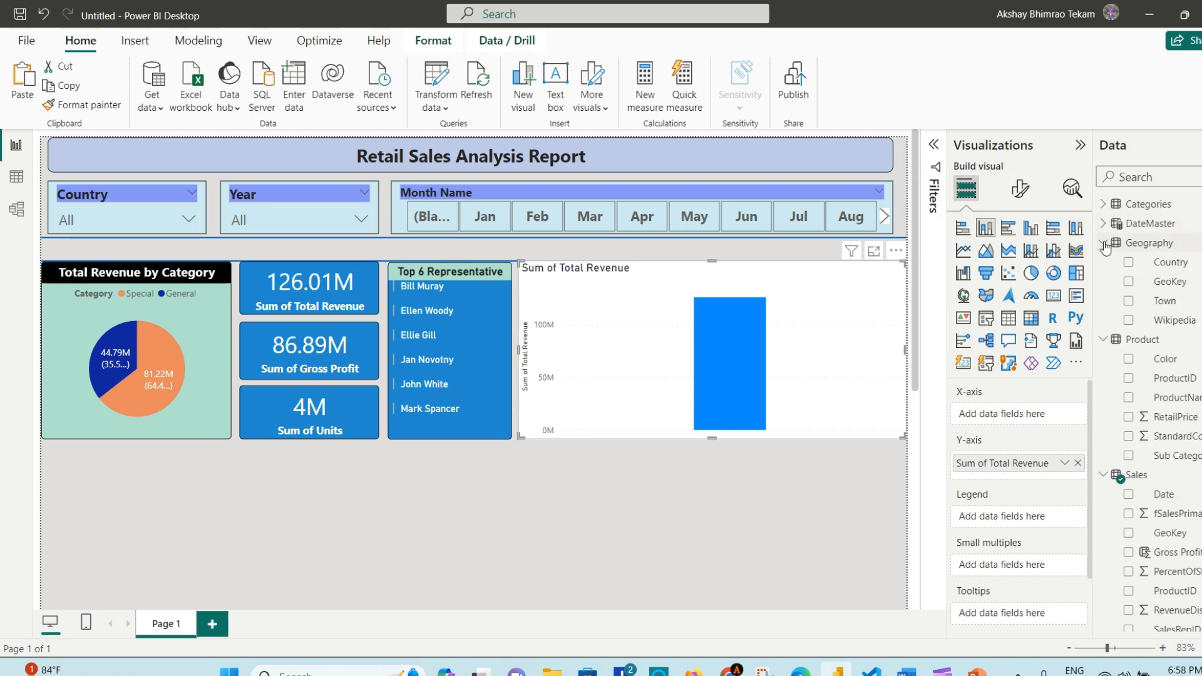
left_click_drag(1183, 300, 729, 313)
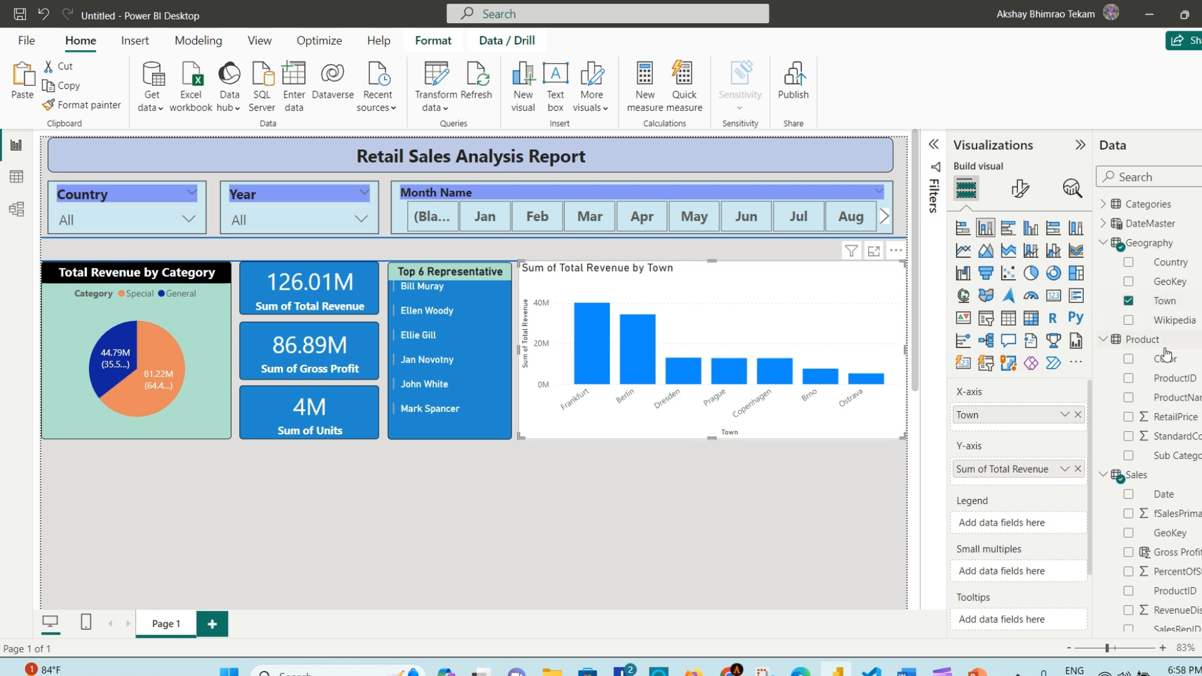
Step: Split the Town columns with SubCategory Name from the SubCategory table as legend, instead of Country
left_click_drag(1176, 266, 735, 322)
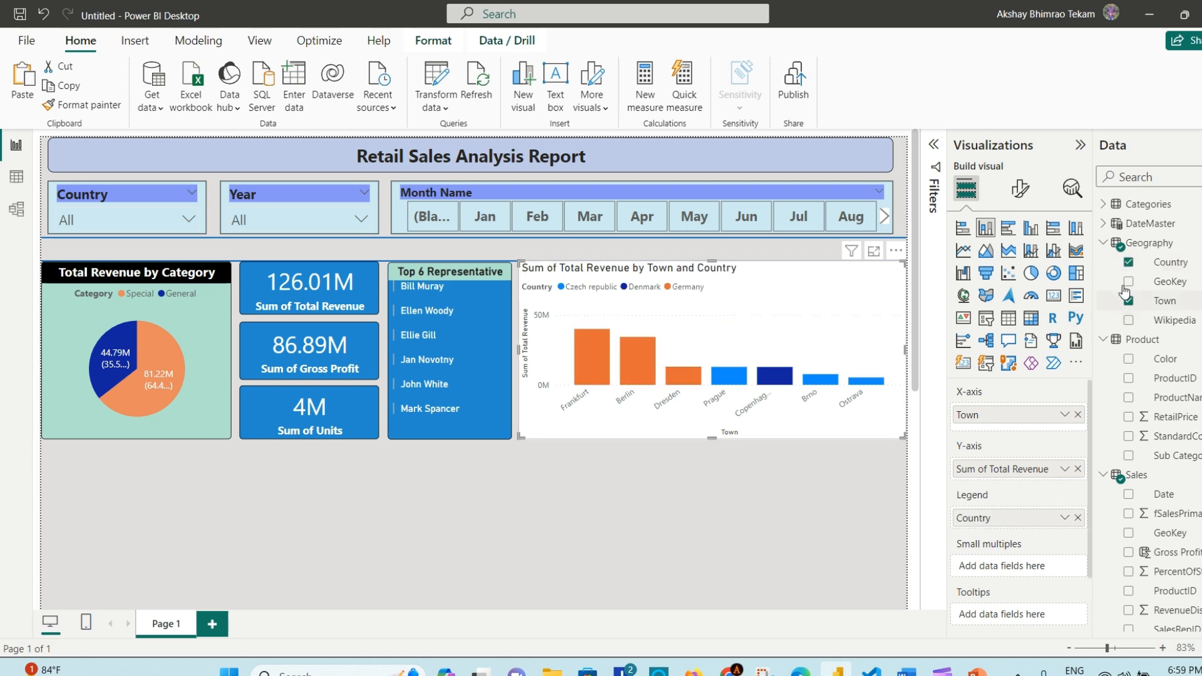
left_click(1130, 264)
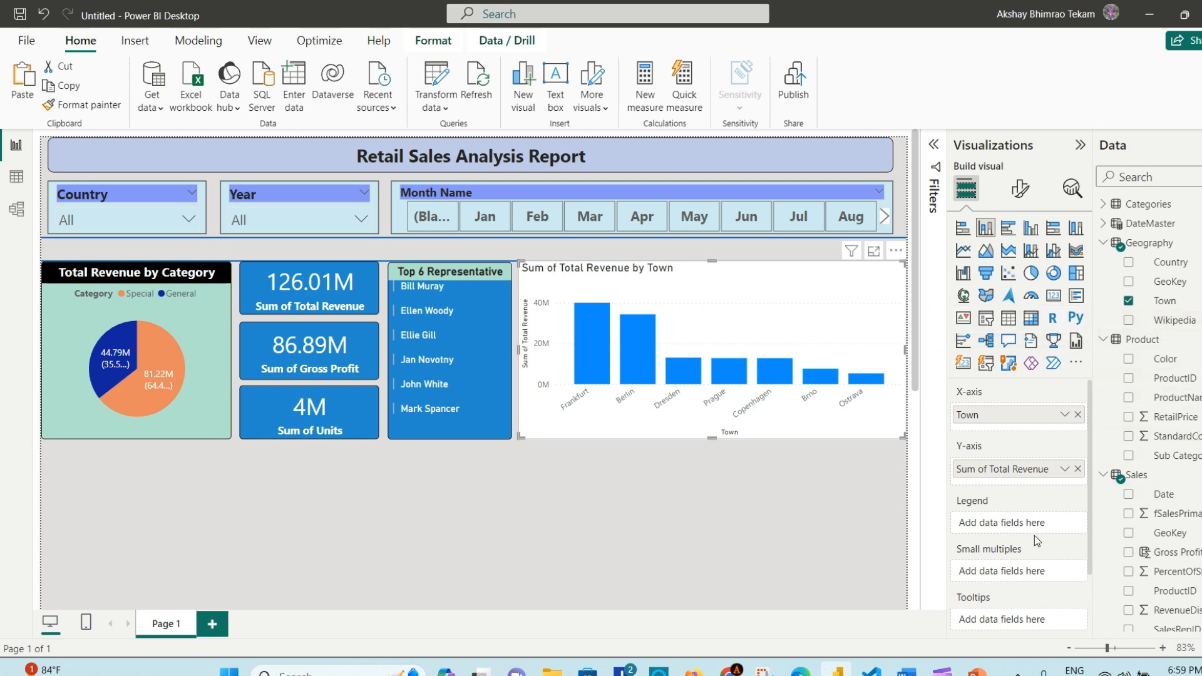
scroll(1033, 535, "down", 1)
scroll(1036, 536, "up", 1)
scroll(1179, 493, "down", 2)
scroll(1190, 564, "down", 3)
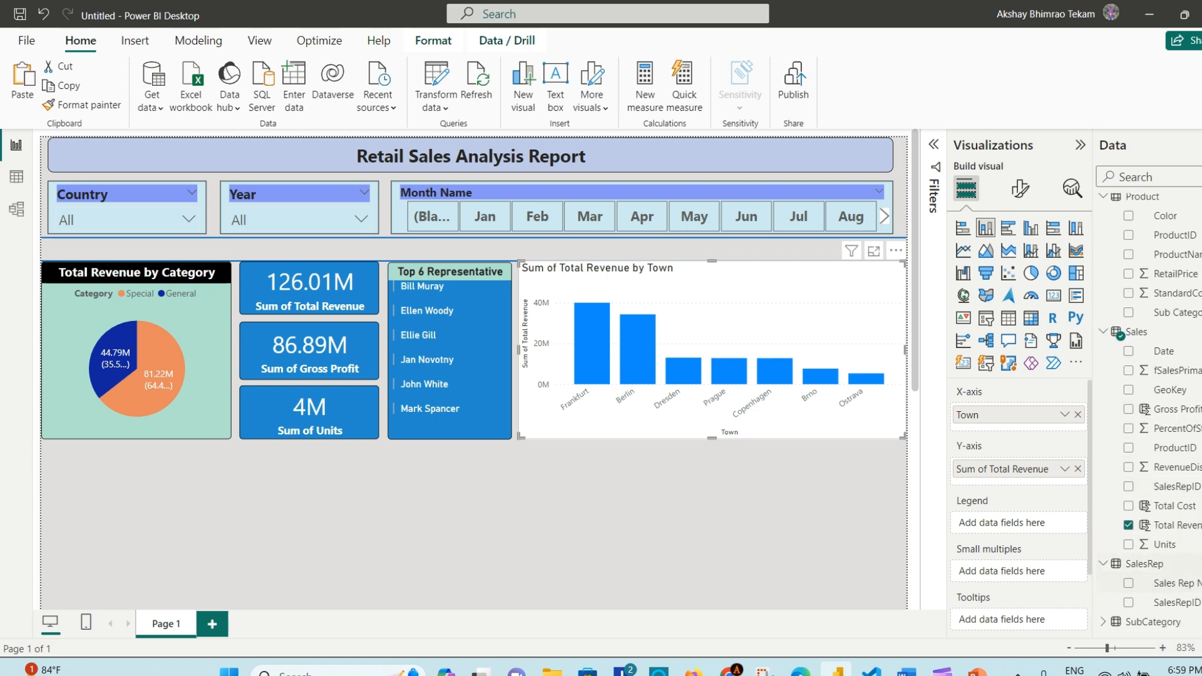
left_click(1104, 622)
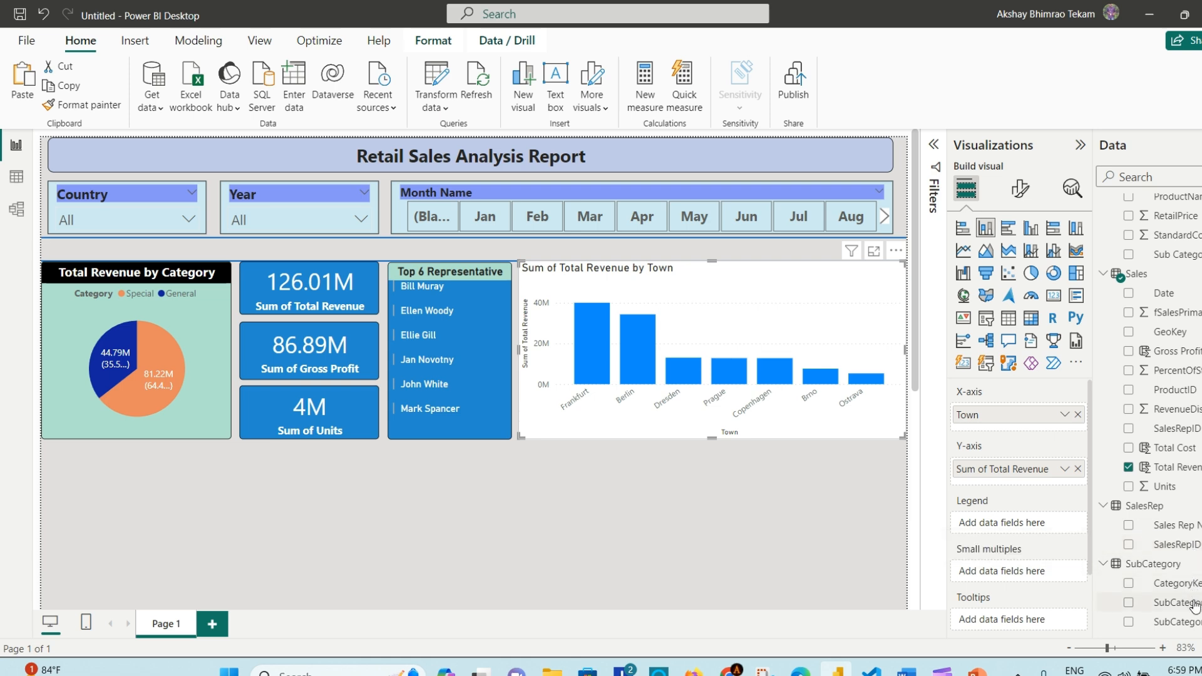
left_click_drag(1196, 608, 784, 320)
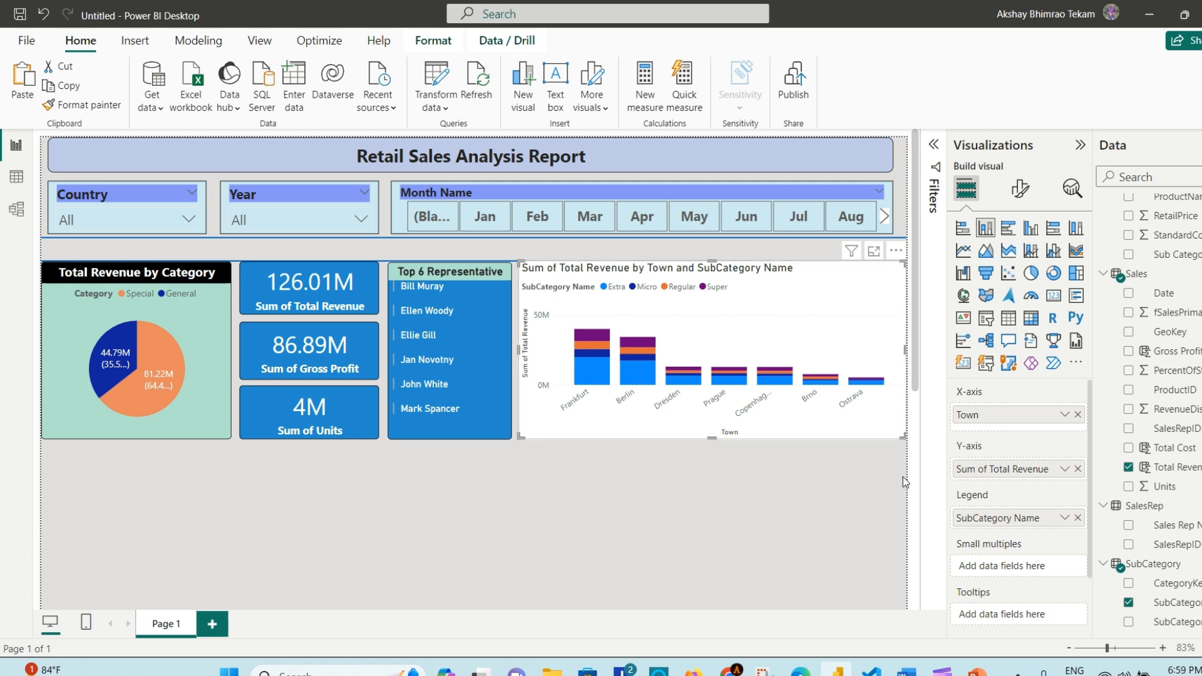
Step: Try the Top 6 Representative card's formatting on the column chart with Format painter, and undo it
left_click(486, 289)
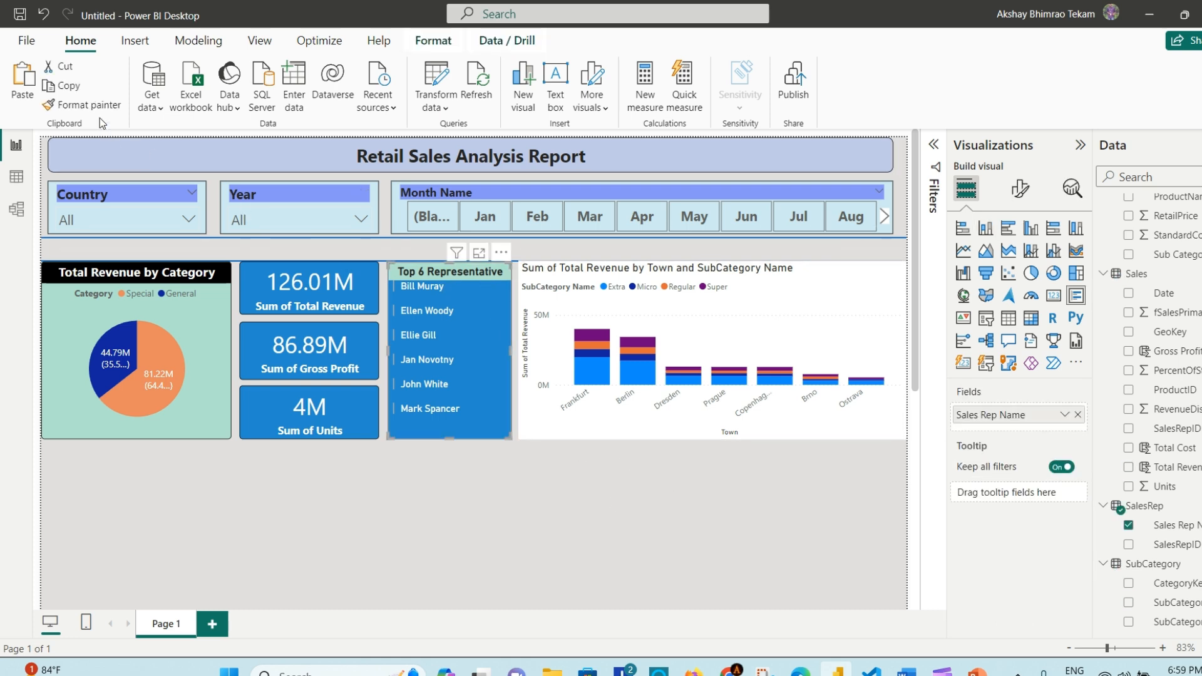
left_click(107, 106)
left_click(811, 329)
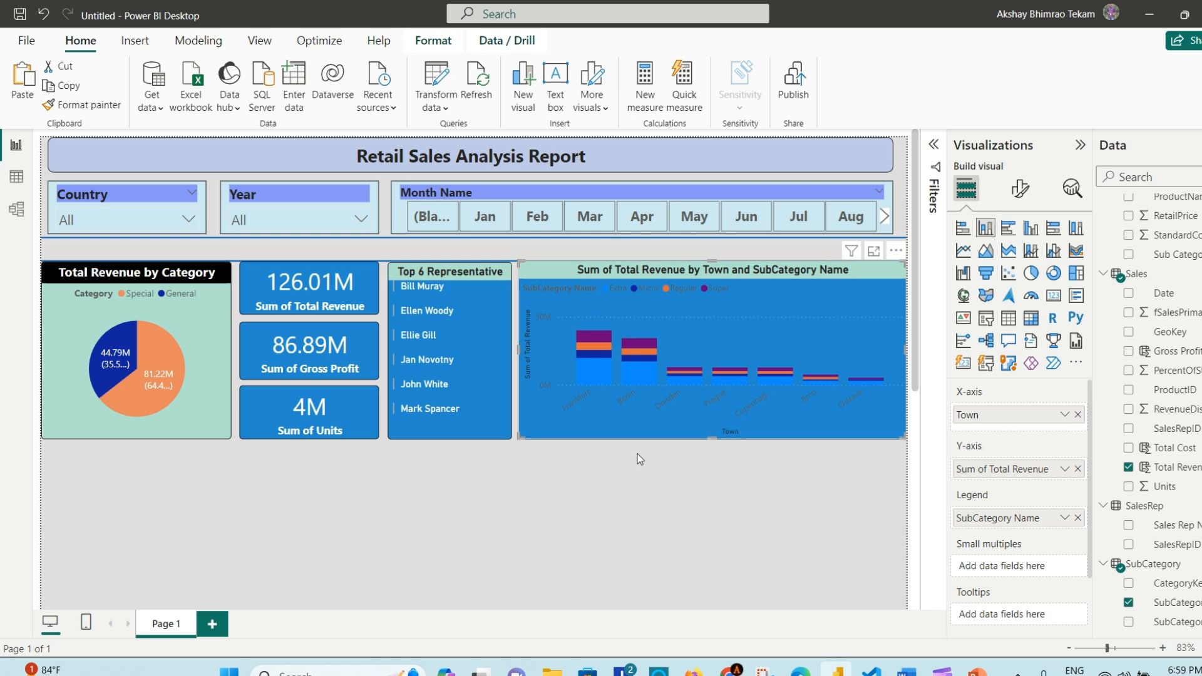
key("ctrl+z")
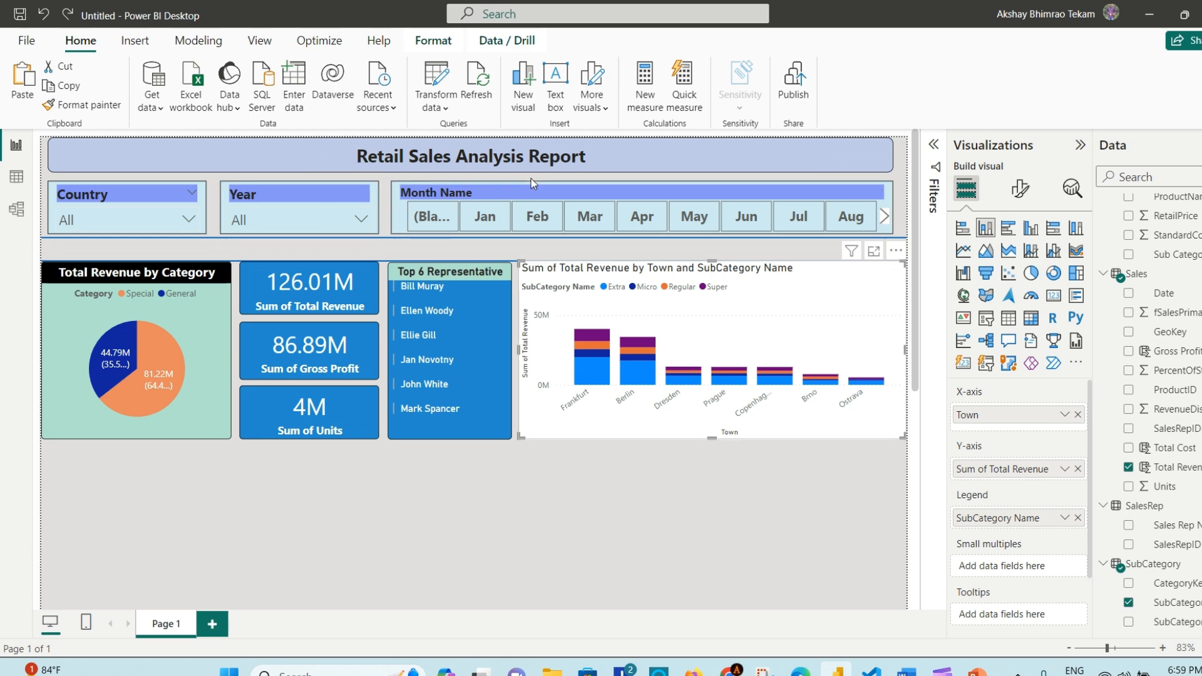
Step: Copy the Year slicer's formatting onto the revenue by town column chart with Format painter
left_click(228, 220)
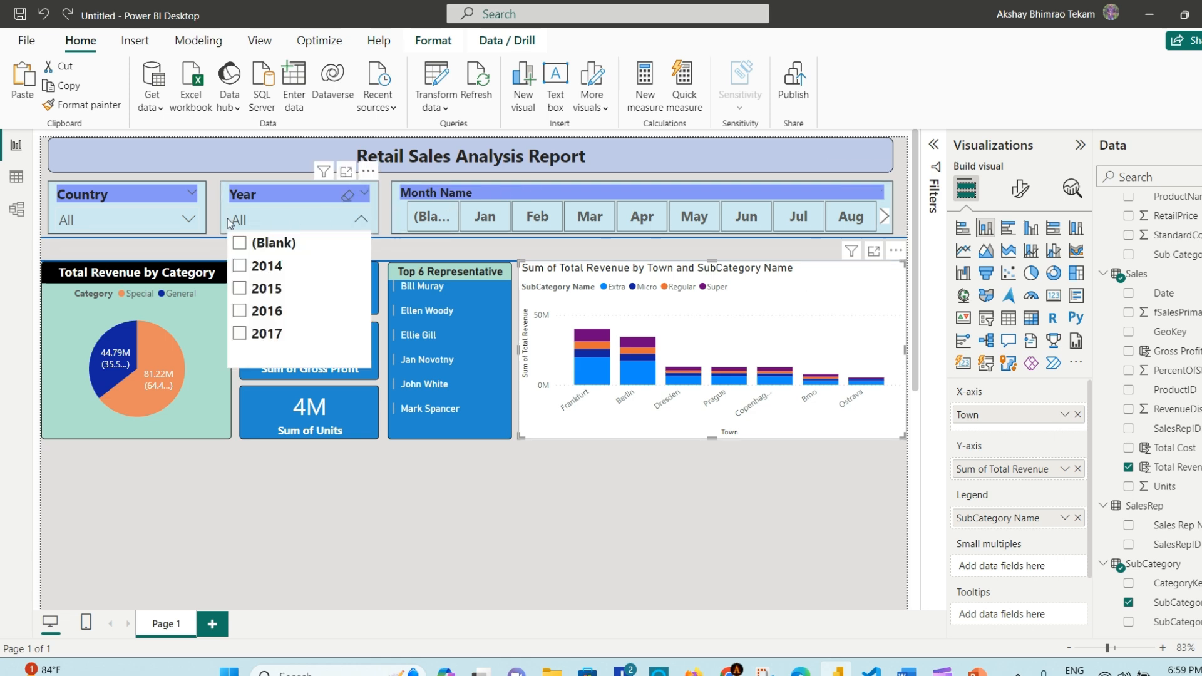
left_click(227, 193)
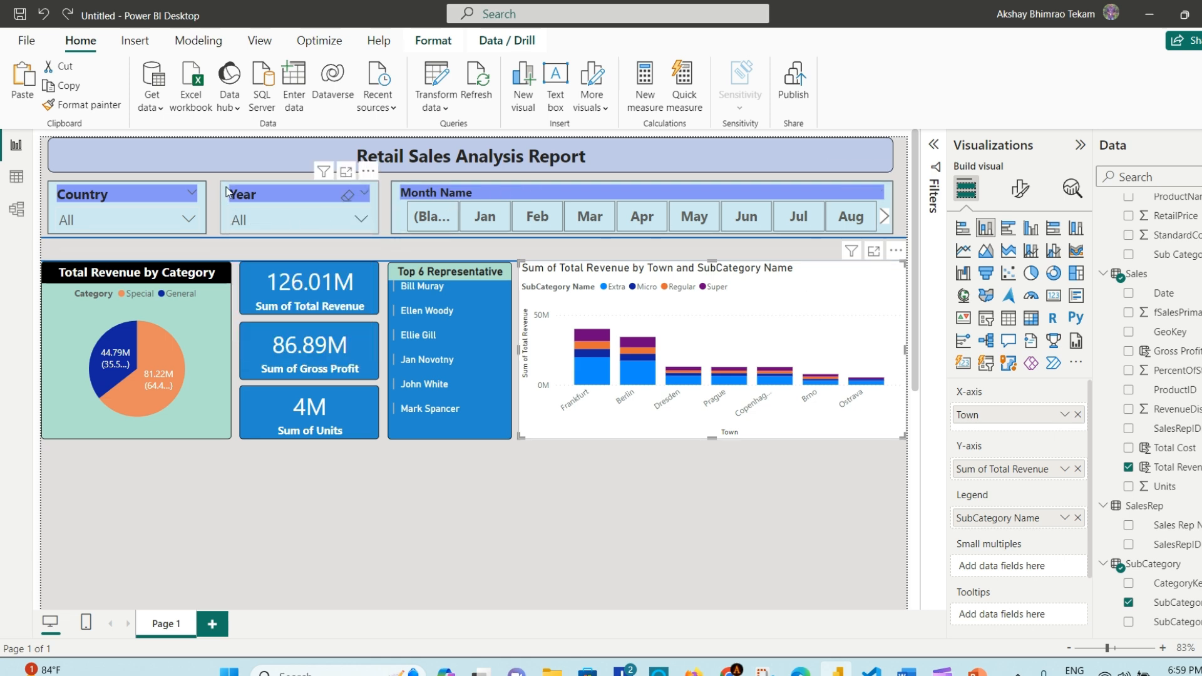
left_click(101, 106)
left_click(833, 273)
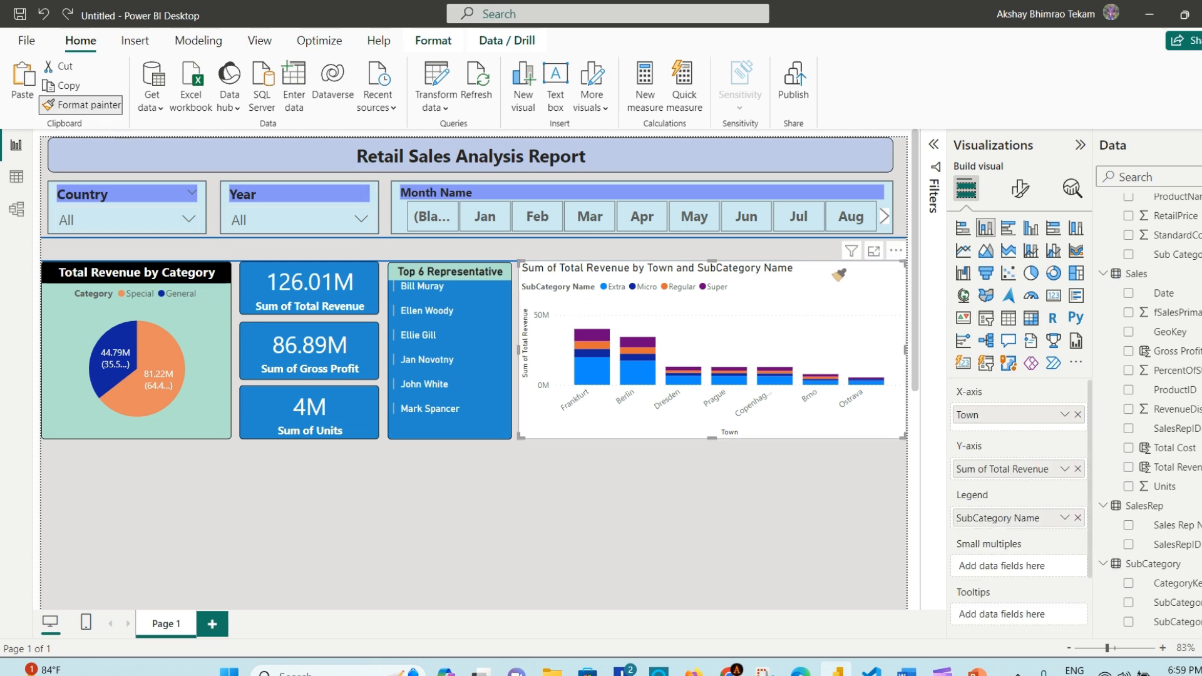
left_click(757, 490)
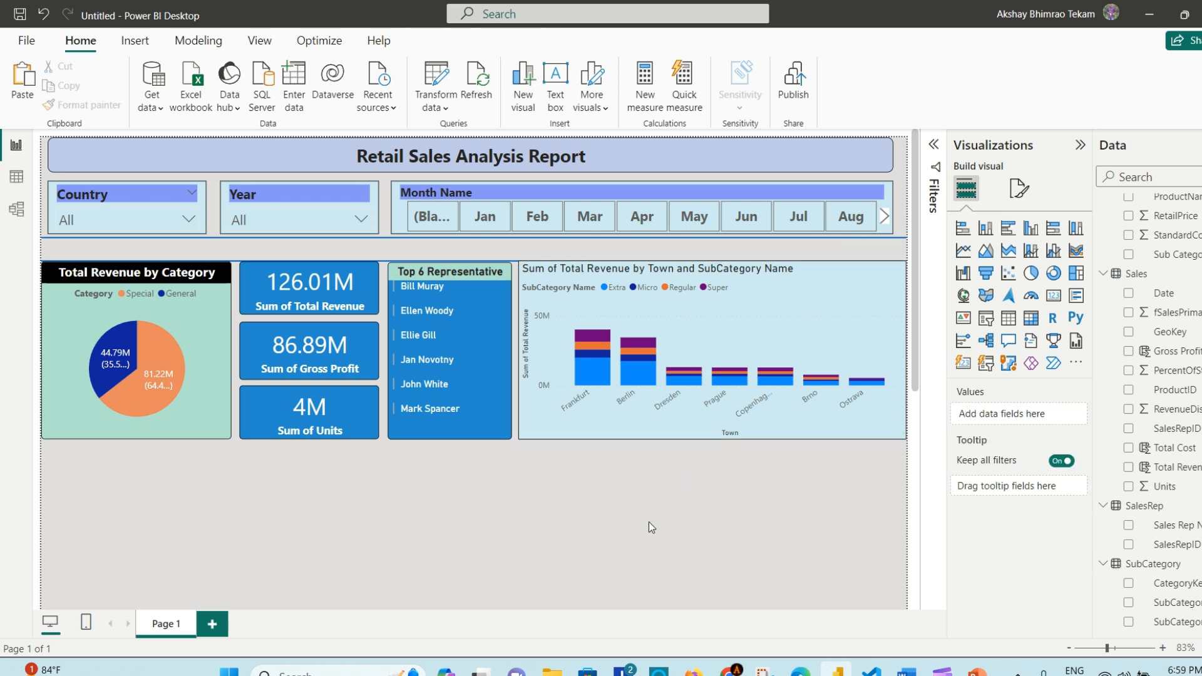
Step: Search the Power BI visuals gallery for "scrolle" and open the details page of the Scroller visual
scroll(646, 514, "down", 3)
scroll(647, 518, "up", 3)
left_click(1077, 368)
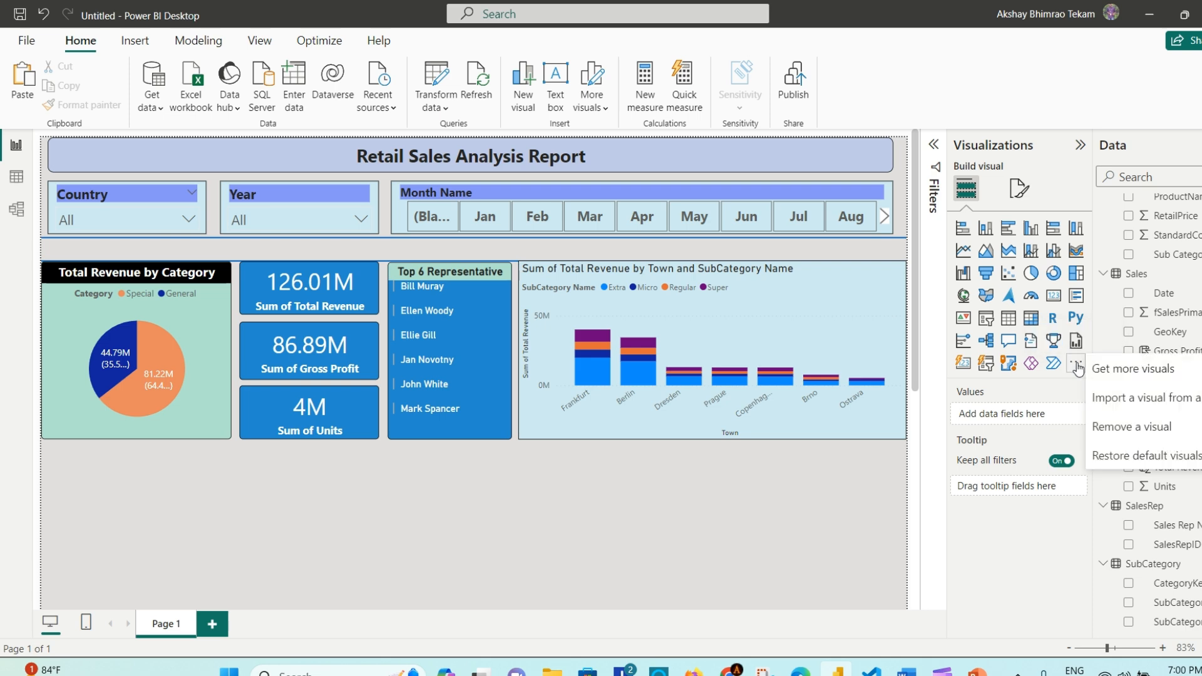
left_click(973, 380)
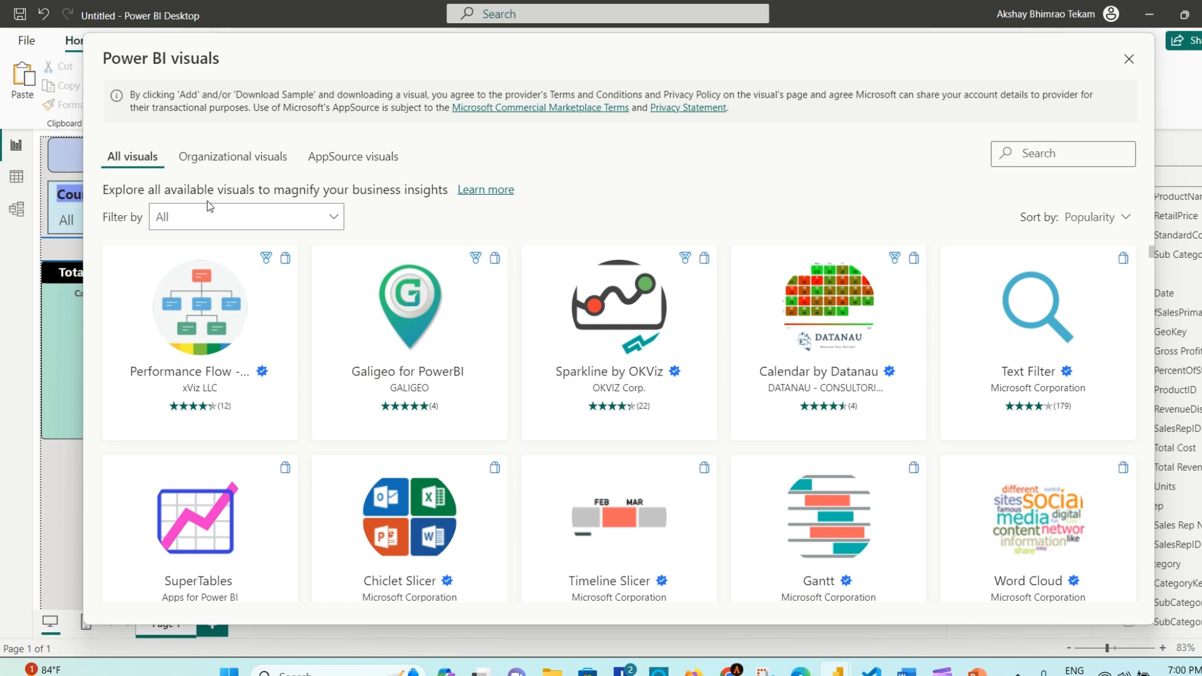
left_click(1024, 155)
type("scrolle")
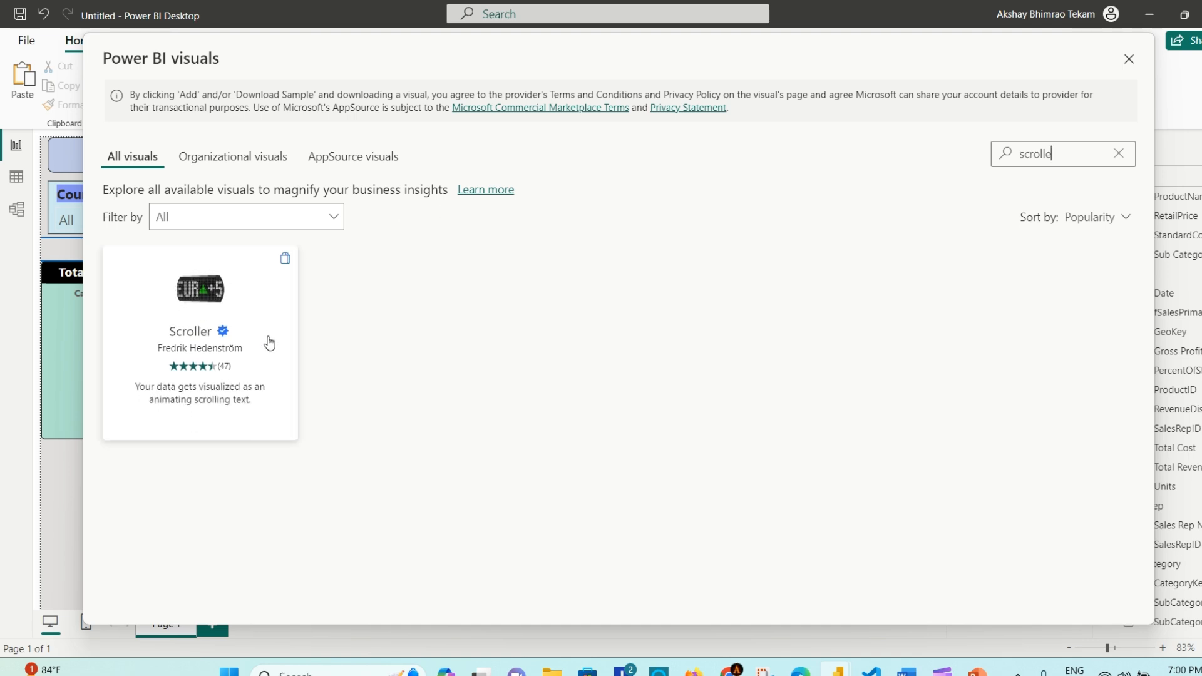
left_click(248, 317)
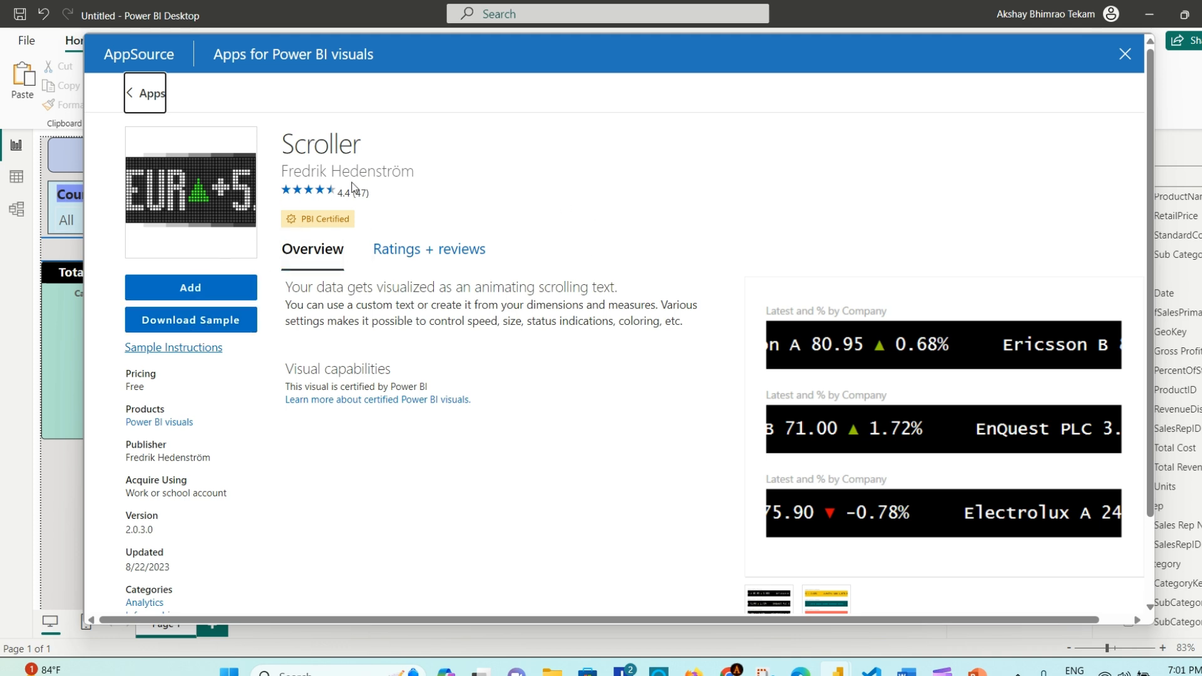
Step: Add the Scroller visual to the report from AppSource and place an empty Scroller on the page
left_click(203, 294)
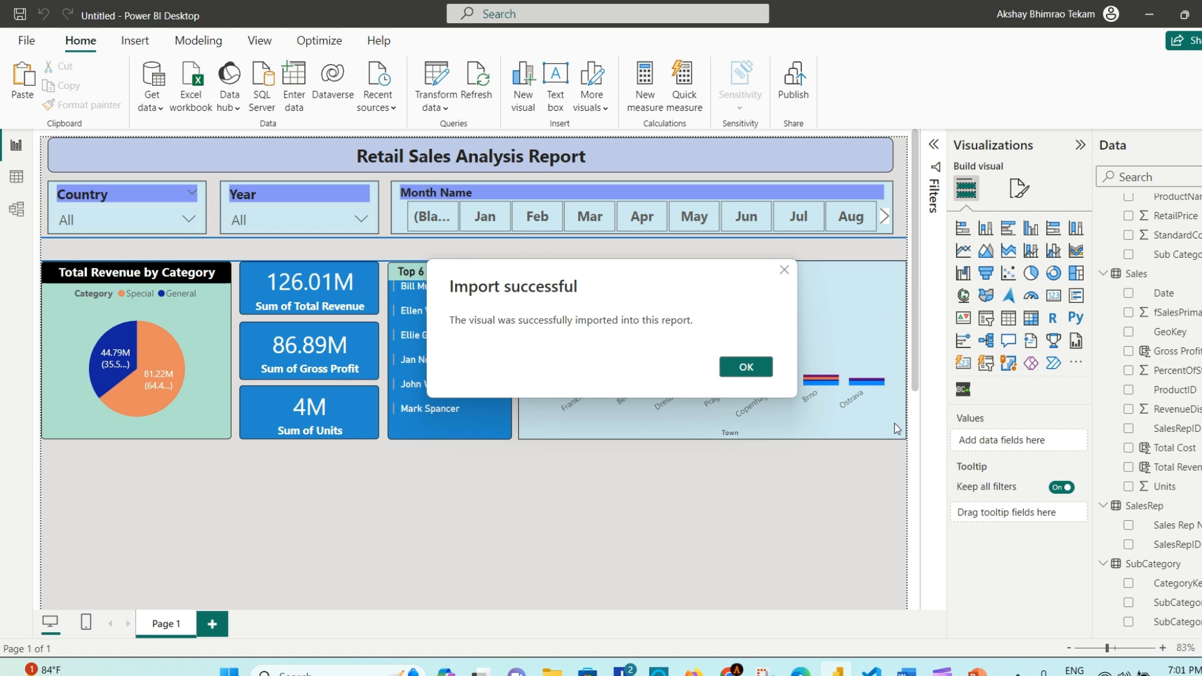
left_click(764, 363)
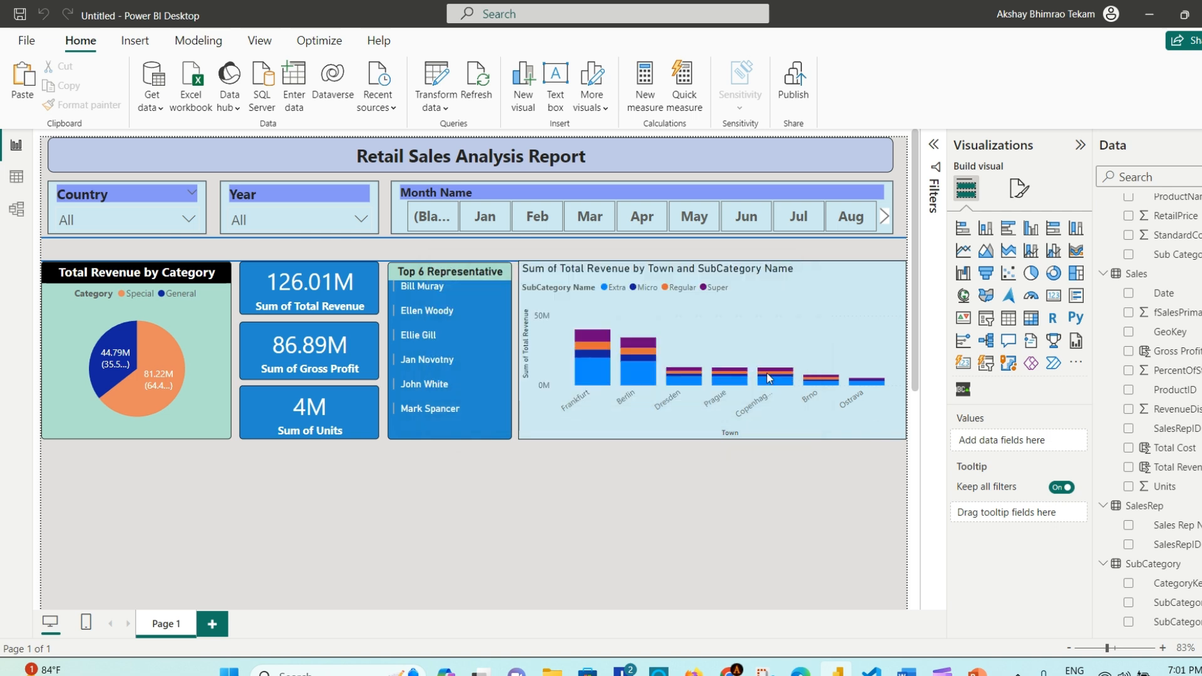
left_click(966, 391)
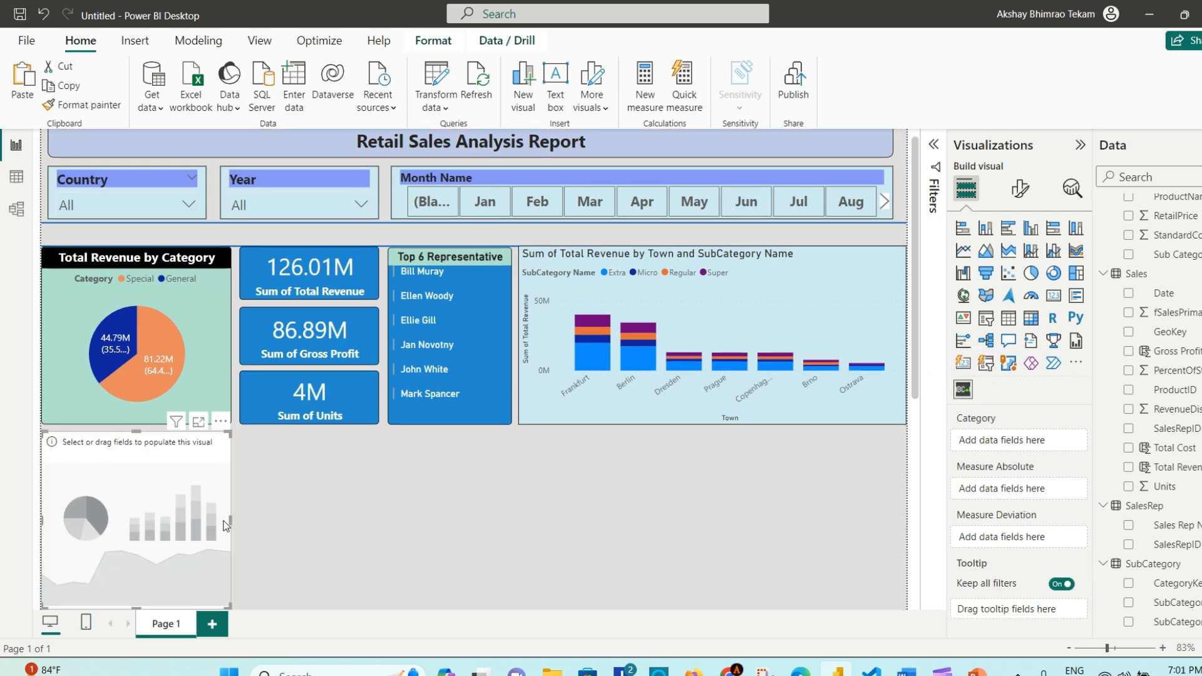
Step: Resize the empty Scroller into a thin strip about 1300 wide, spanning the page beneath the charts
left_click(367, 520)
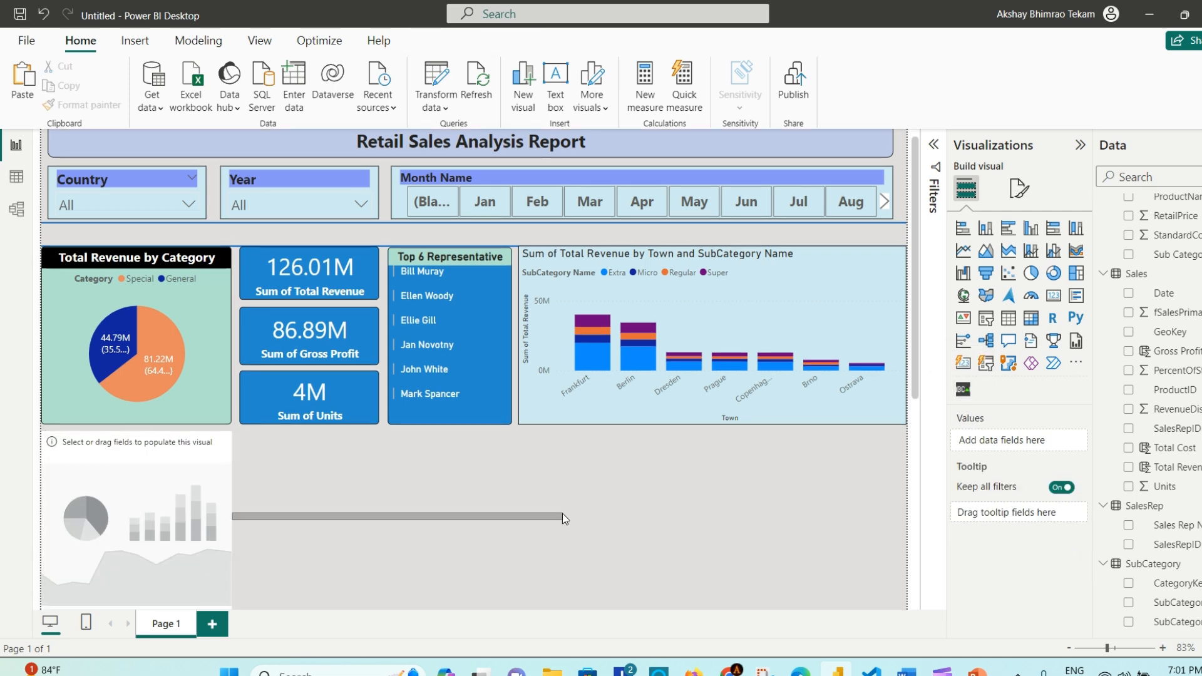
left_click(228, 517)
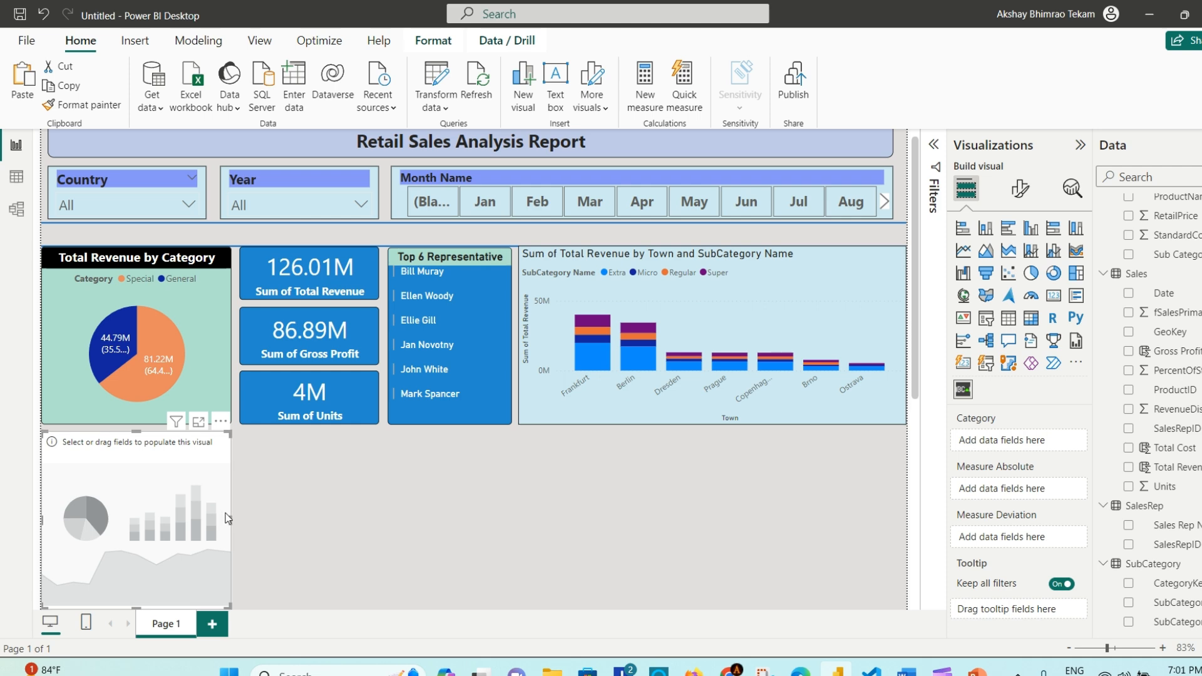
left_click_drag(231, 520, 847, 523)
left_click_drag(446, 608, 473, 471)
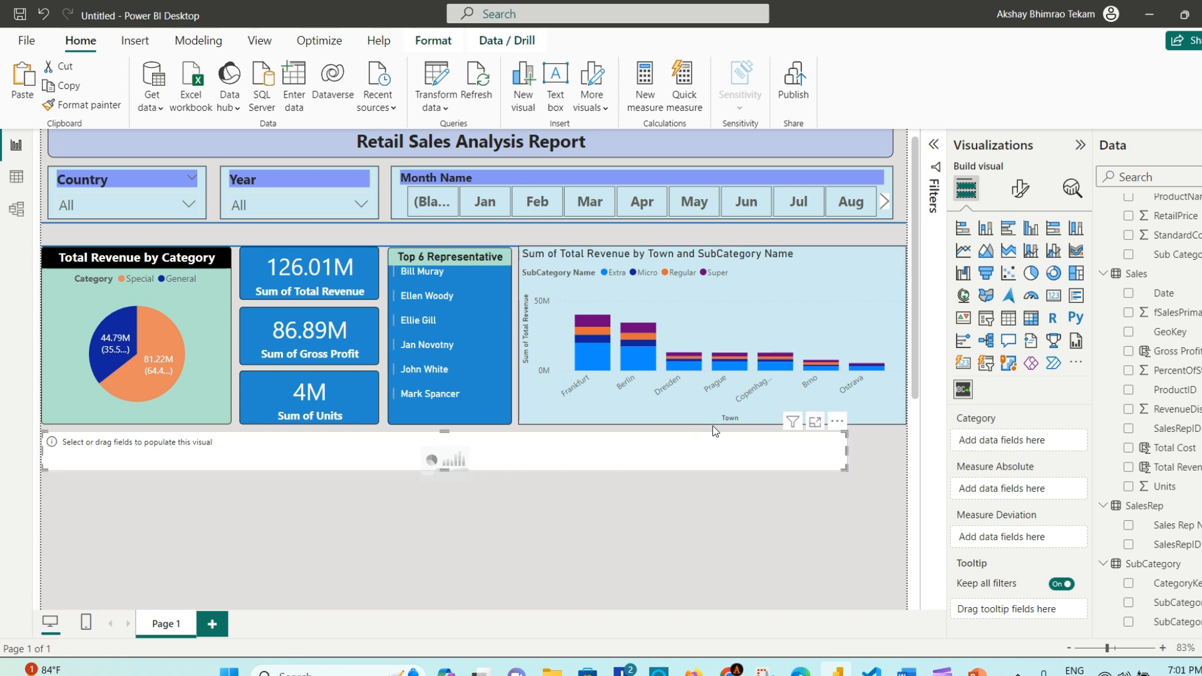
left_click_drag(847, 449, 907, 447)
left_click_drag(478, 472, 479, 459)
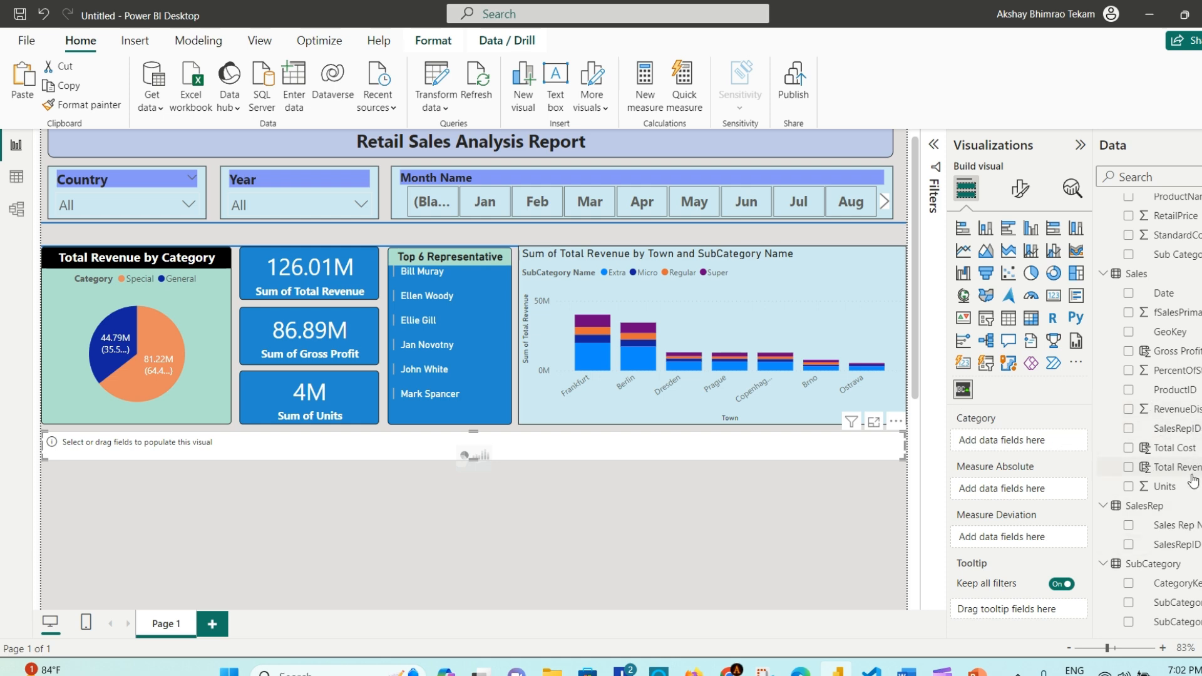
Step: Assign Sales Rep Name as the Scroller's category and Total Revenue as its absolute measure, and make the strip taller
left_click_drag(1184, 531, 1037, 447)
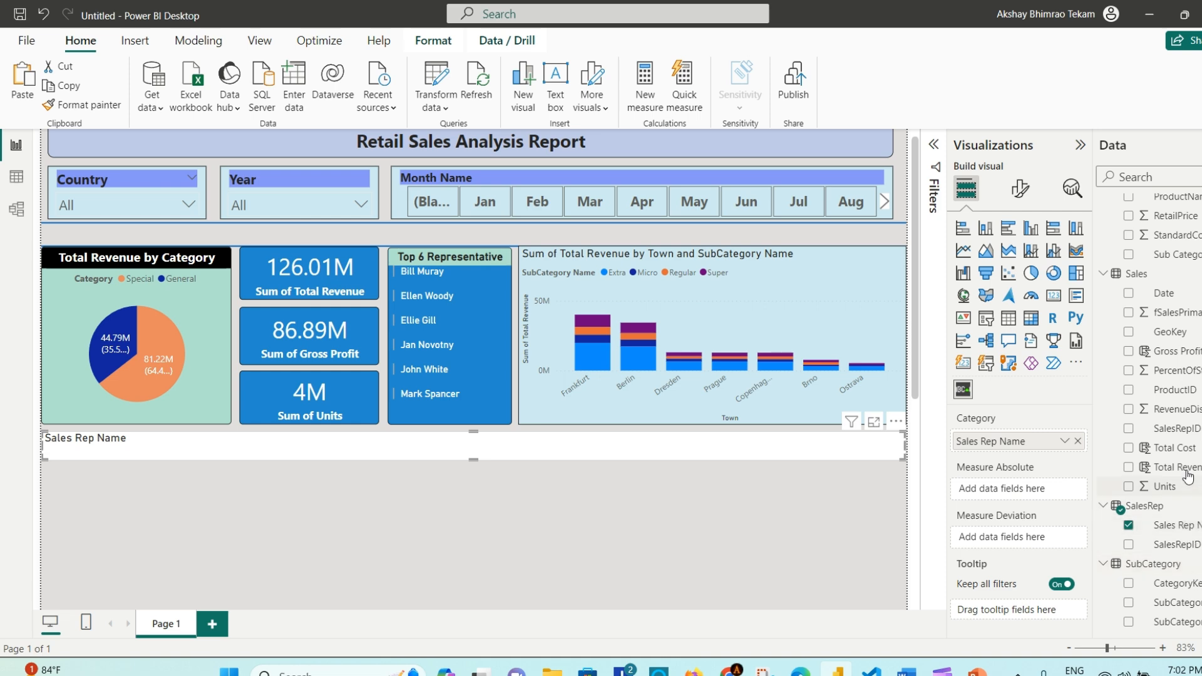
left_click_drag(1189, 474, 776, 438)
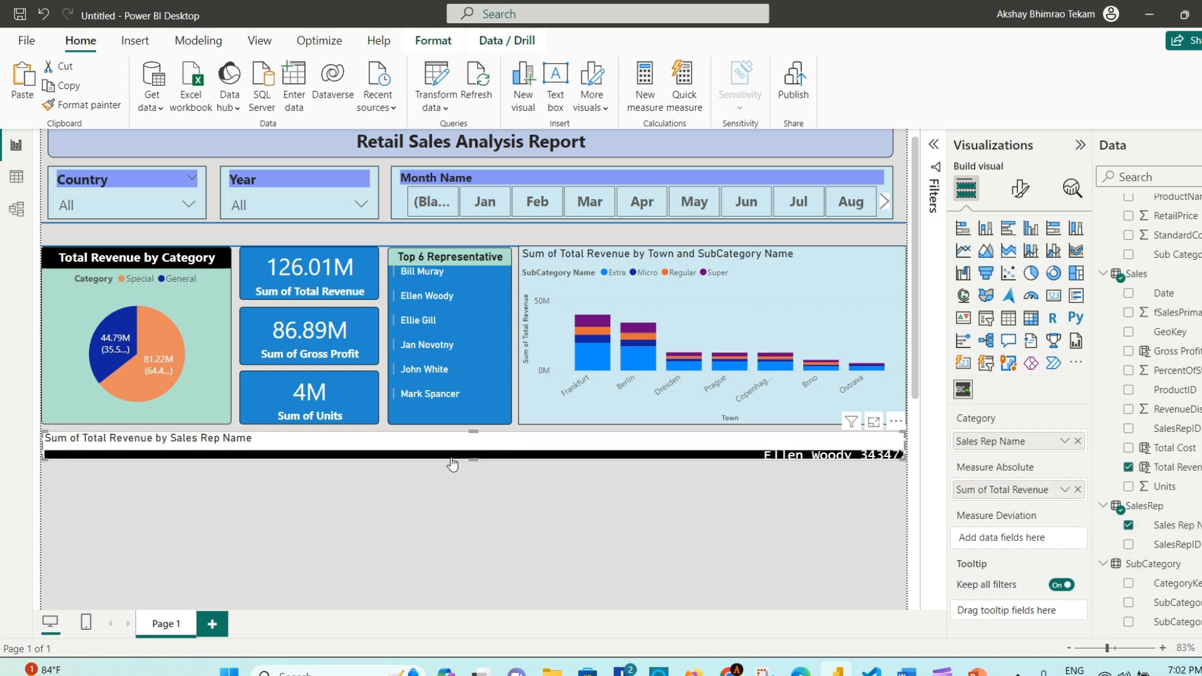
left_click_drag(470, 461, 468, 492)
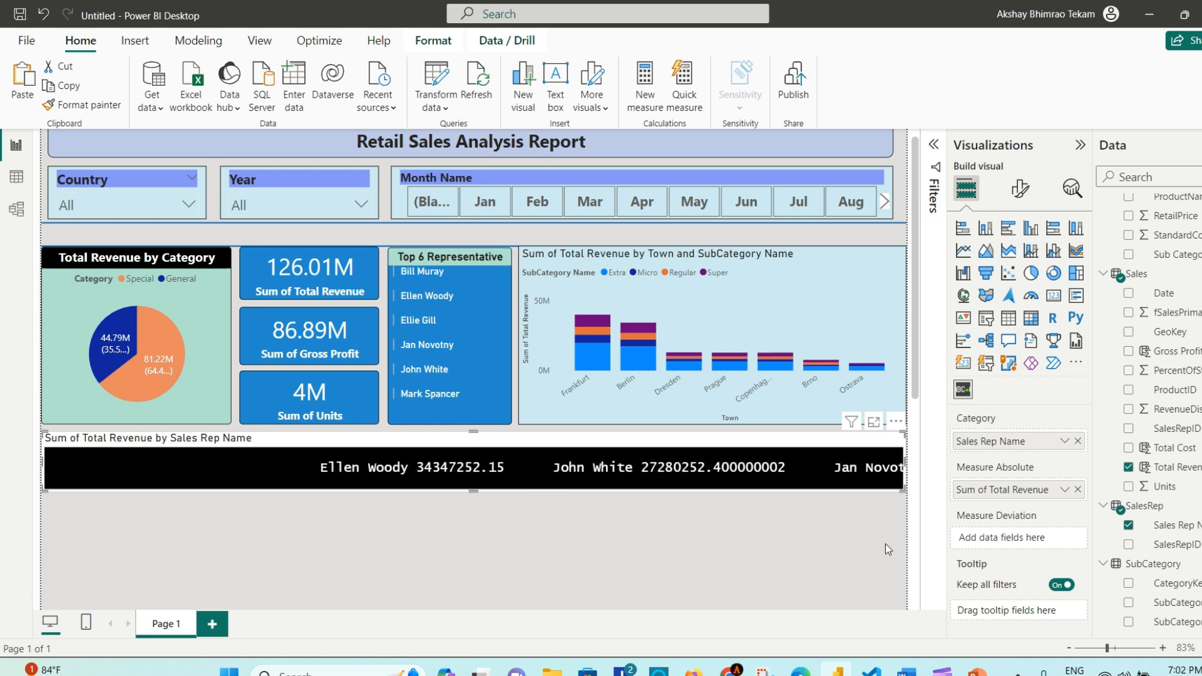
Step: Turn off the Scroller's title and reduce the strip's height to about 56
left_click(1021, 187)
left_click(967, 307)
left_click(968, 307)
left_click(1020, 260)
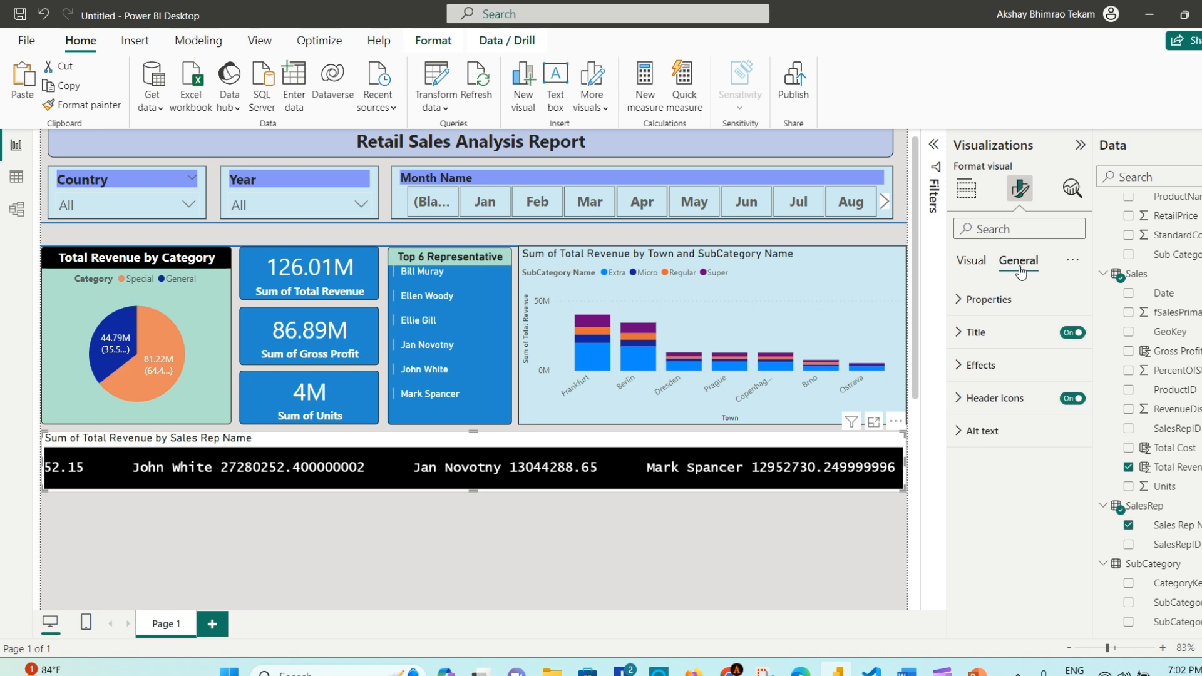
left_click(1071, 334)
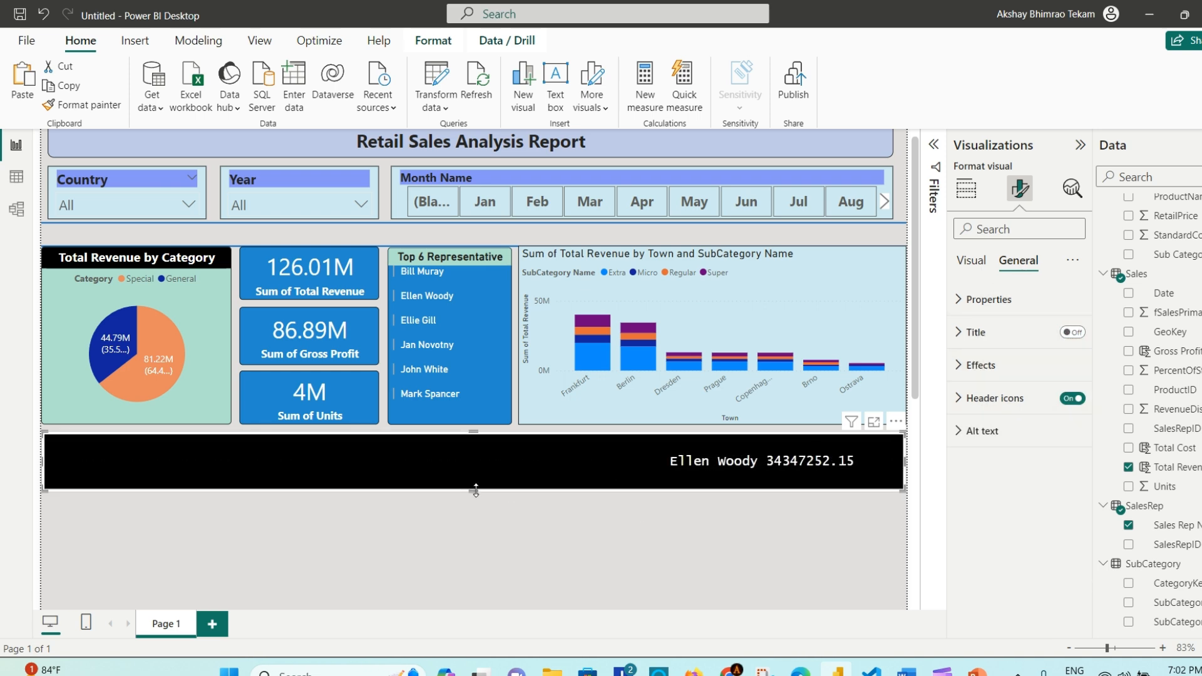
left_click_drag(474, 491, 478, 469)
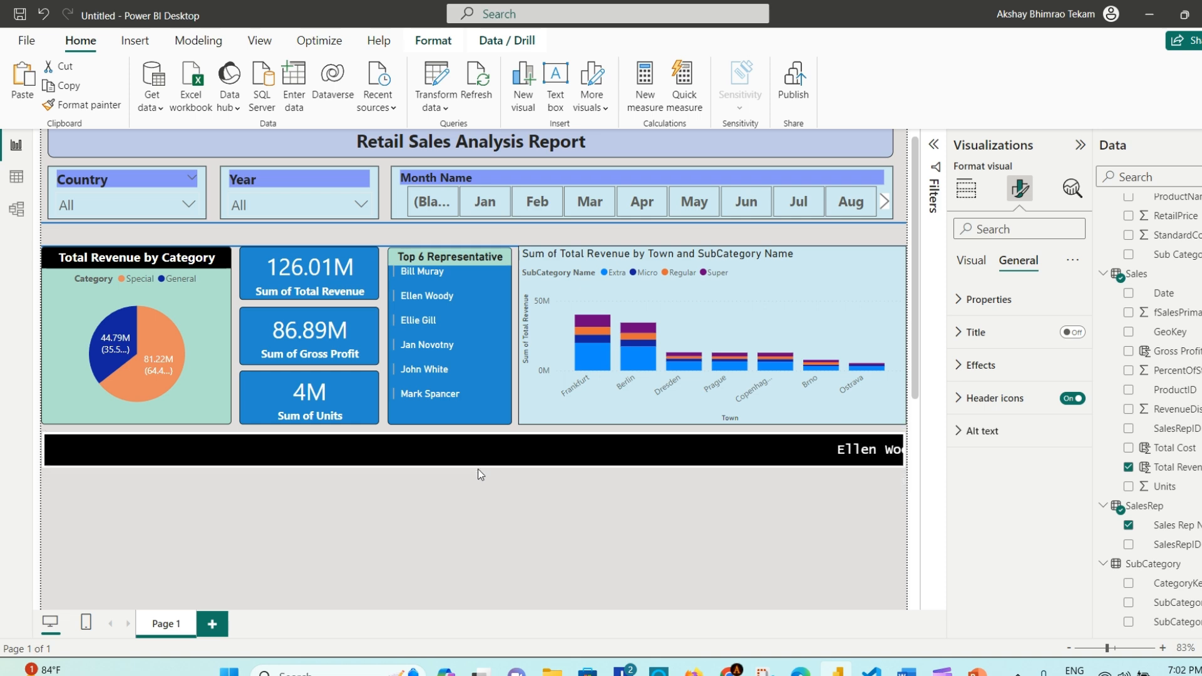
Step: Examine the Scroller's size, effects and visual formatting options, including font size, scroll speed, text color and background color
left_click(964, 299)
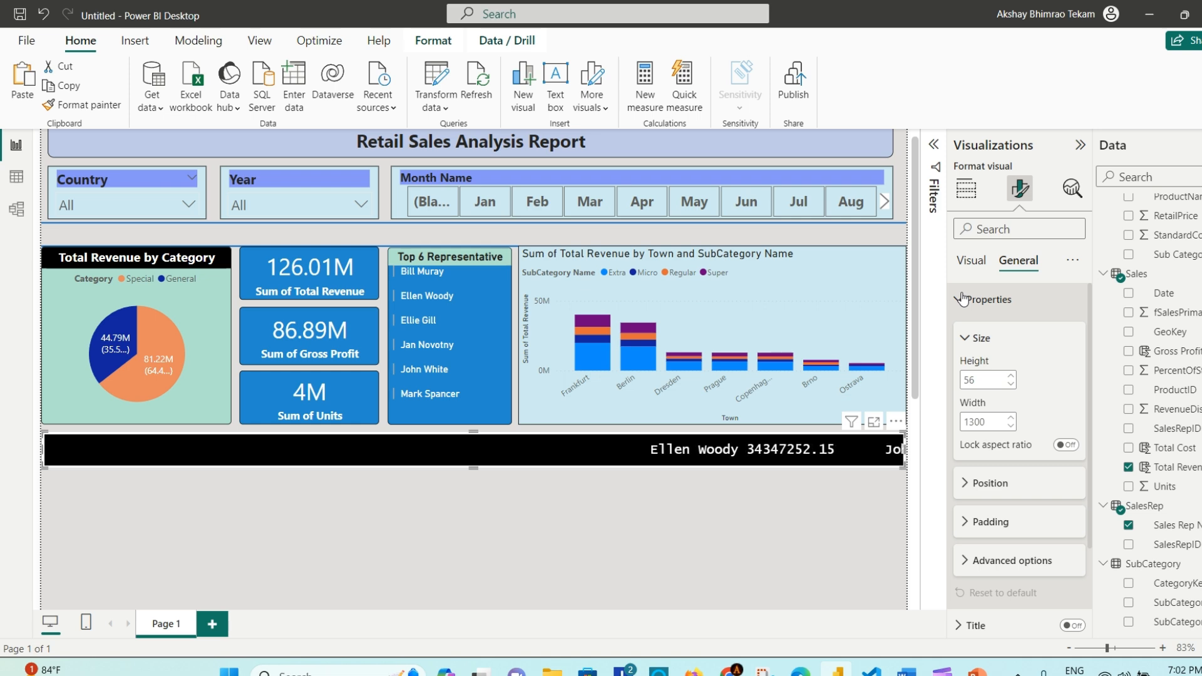
left_click(965, 299)
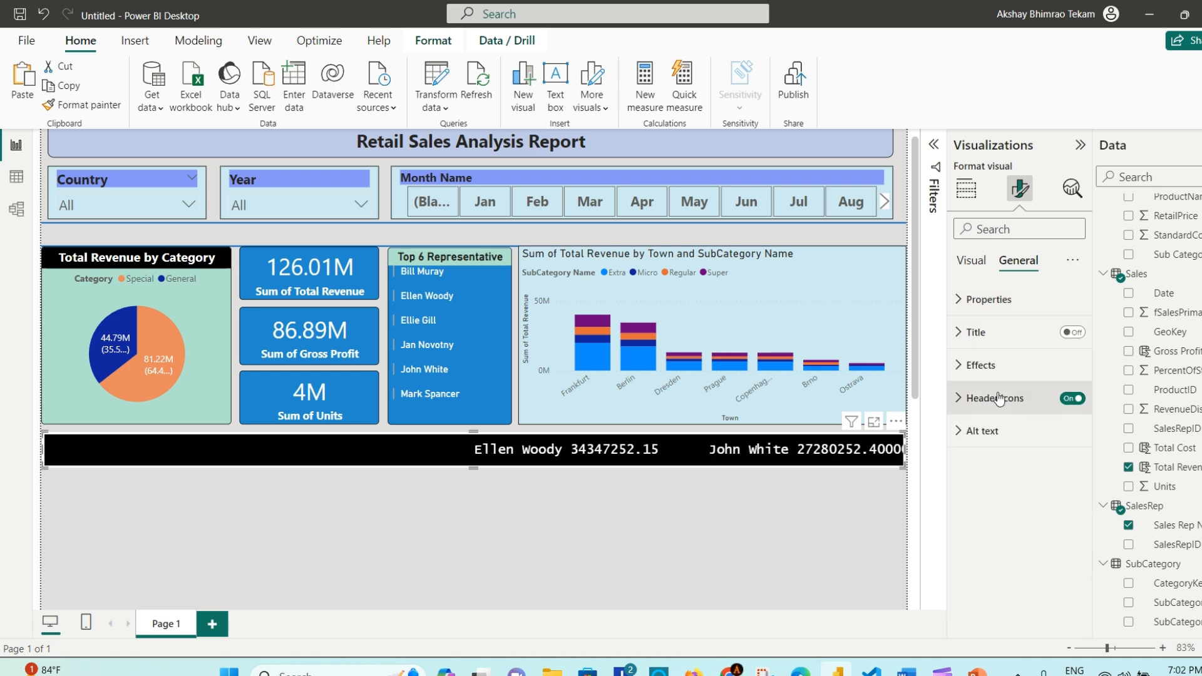
left_click(959, 369)
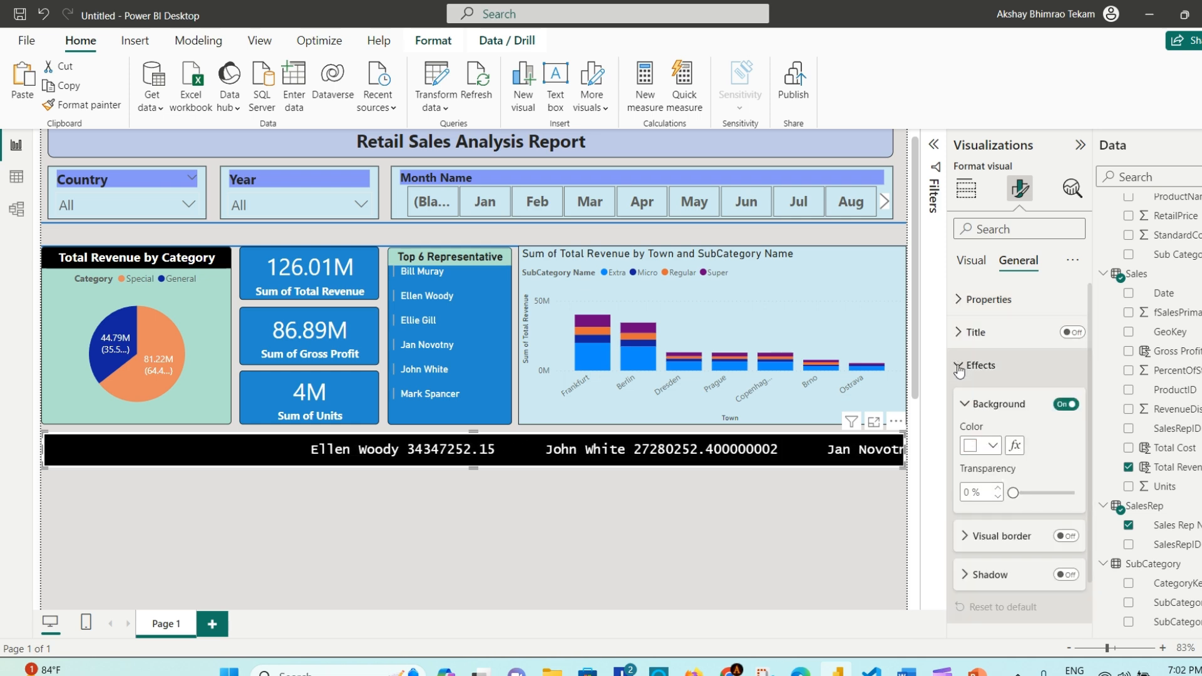
left_click(972, 260)
left_click(966, 299)
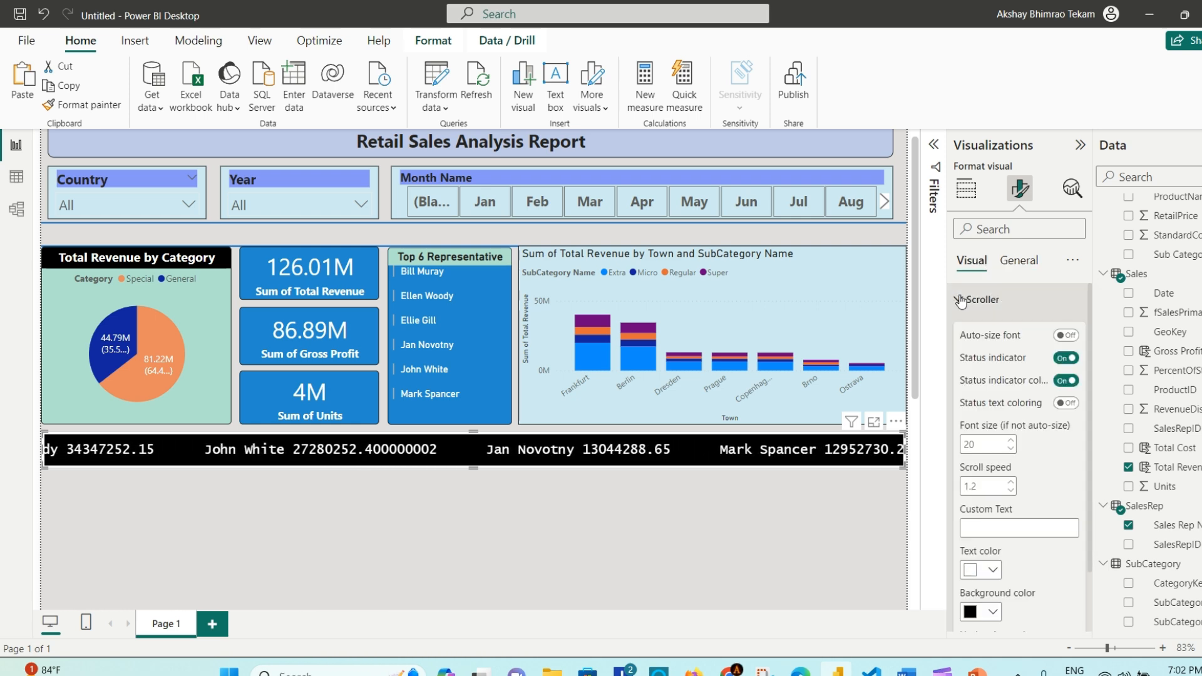
scroll(1057, 458, "down", 1)
scroll(1057, 458, "down", 1)
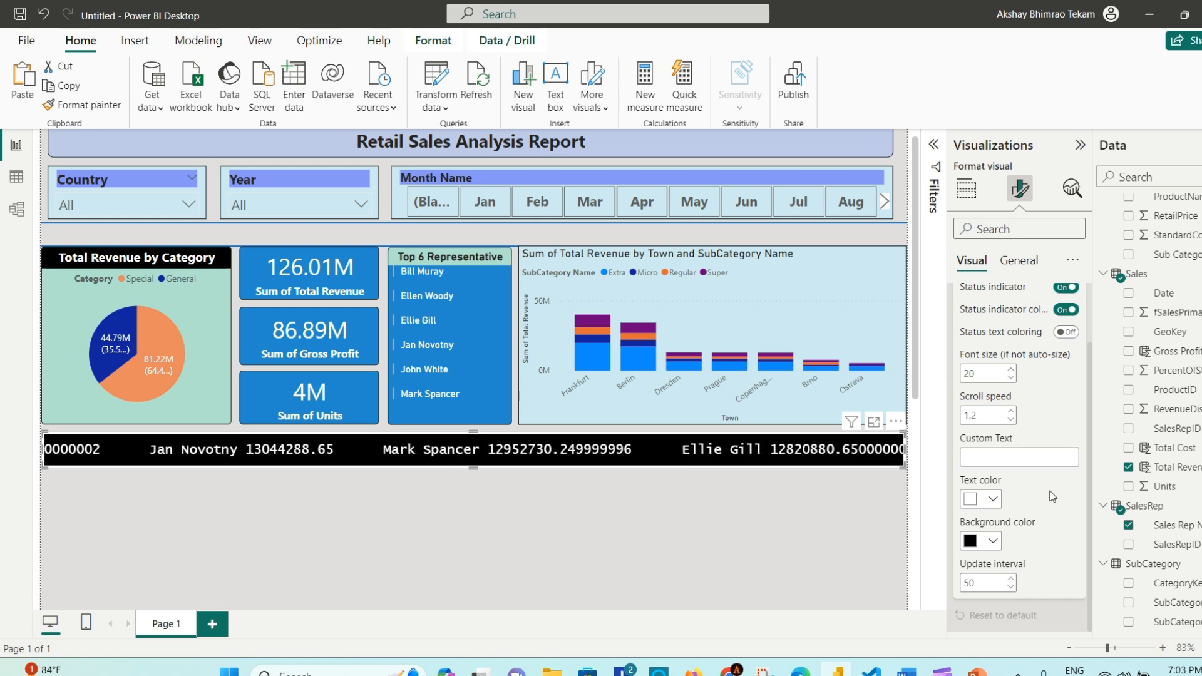
scroll(1049, 438, "up", 2)
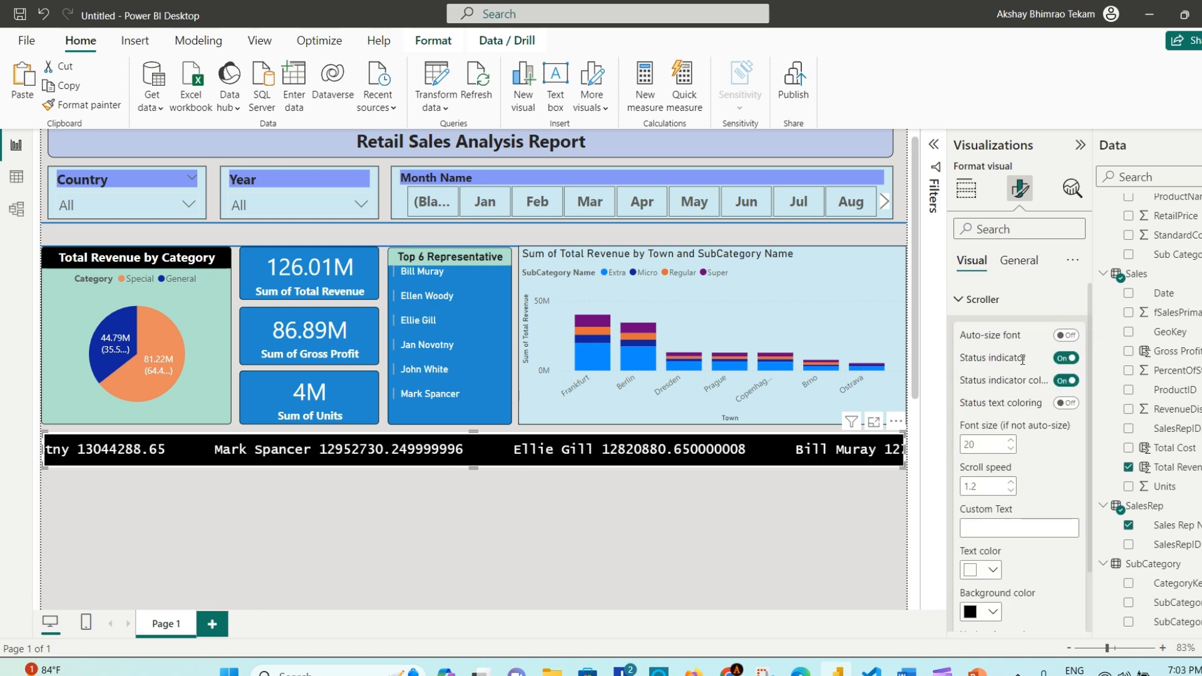
left_click(1014, 299)
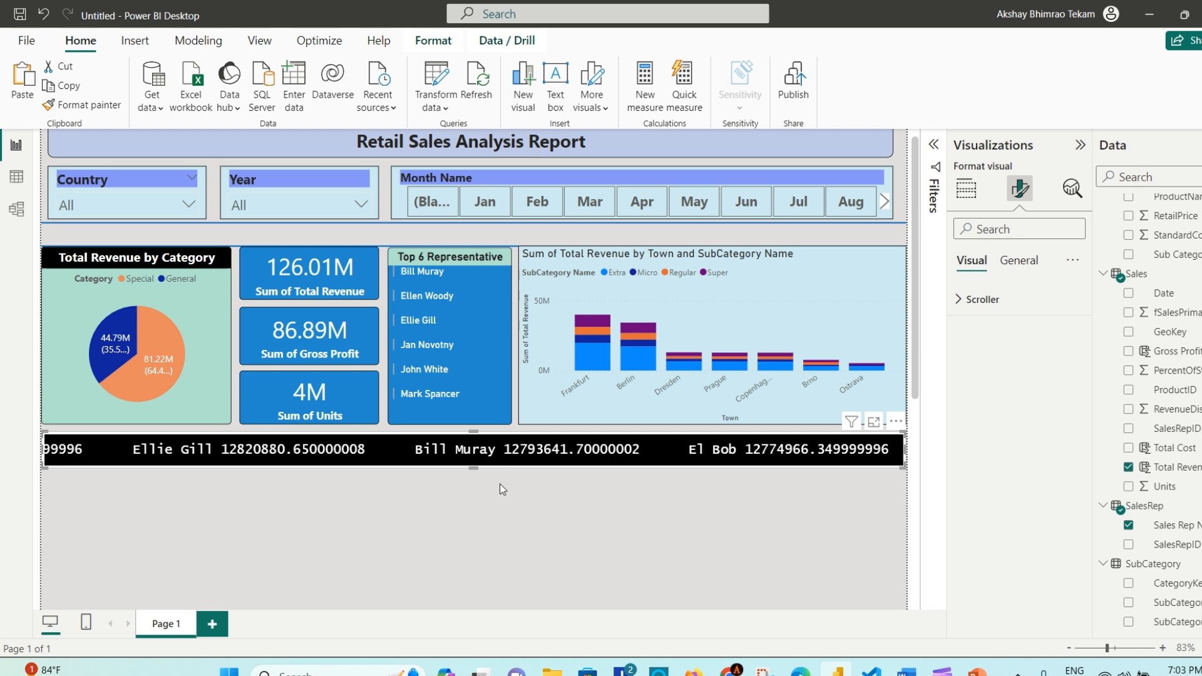
Step: Move the Scroller into the gap between the slicers and the charts, and shrink its height to fit above them
left_click(506, 434)
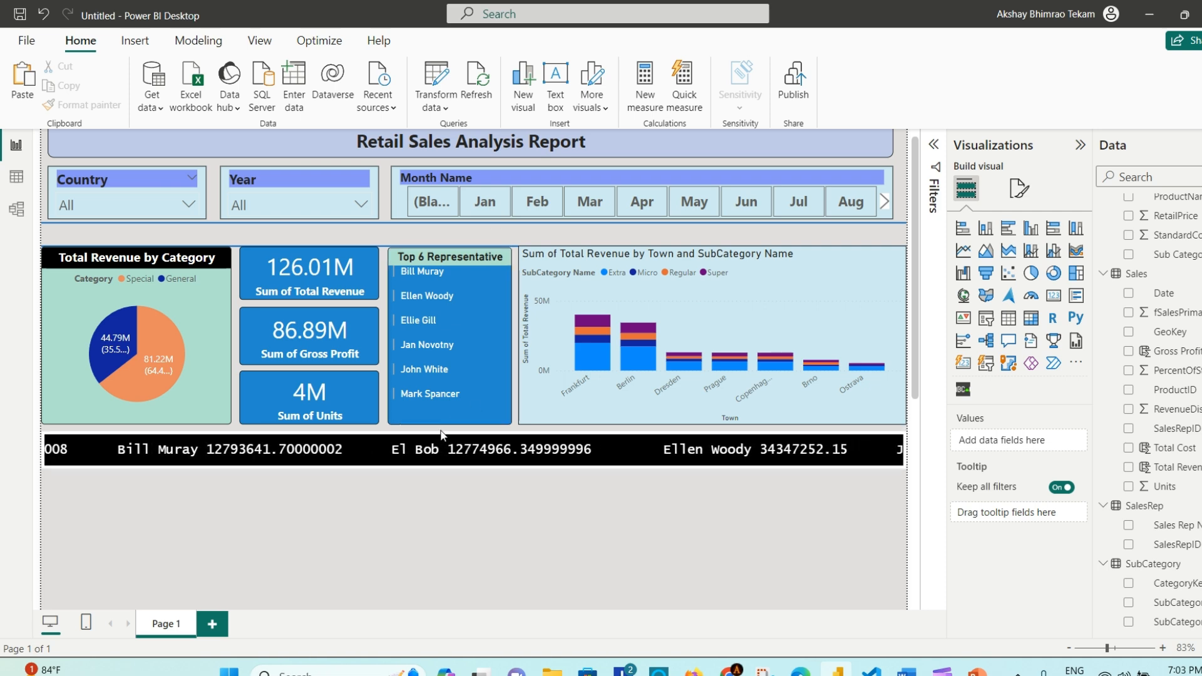
left_click(439, 471)
left_click(493, 408)
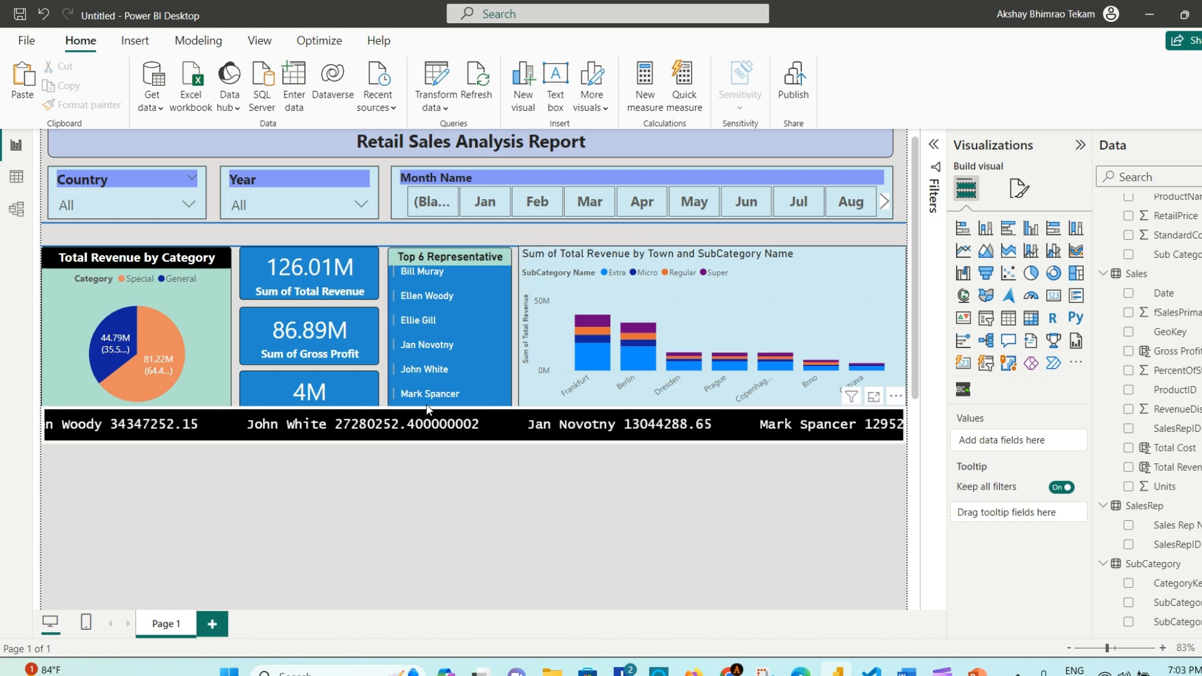
left_click_drag(439, 413, 456, 234)
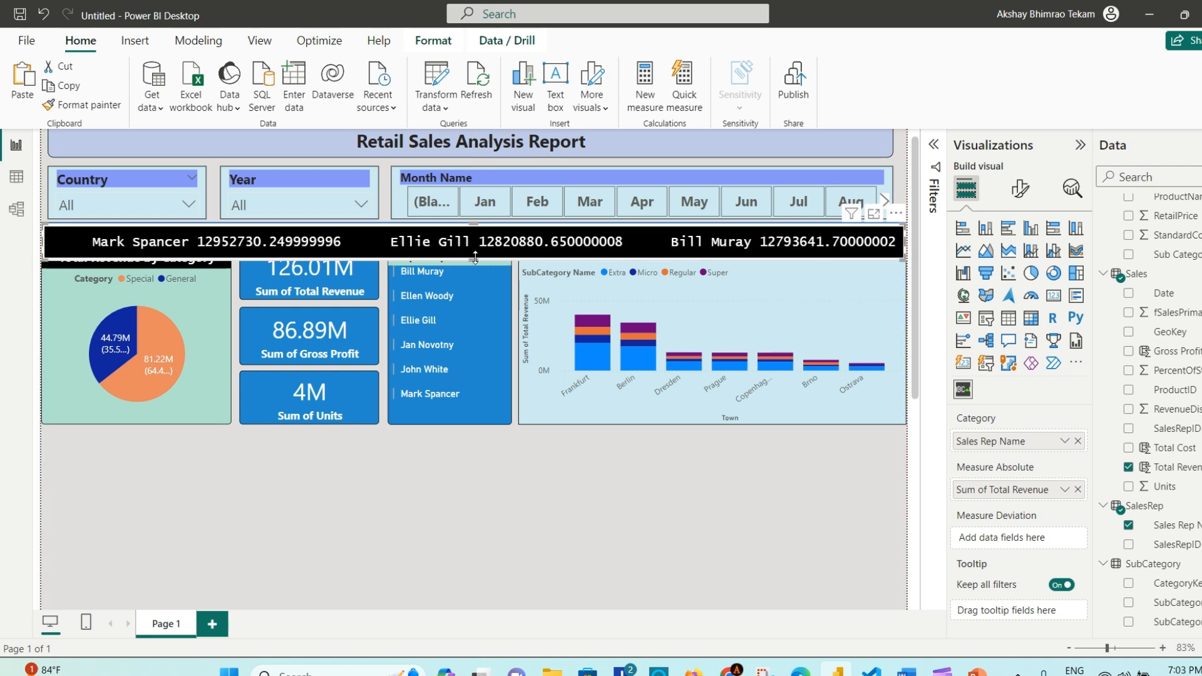
left_click_drag(478, 251, 478, 246)
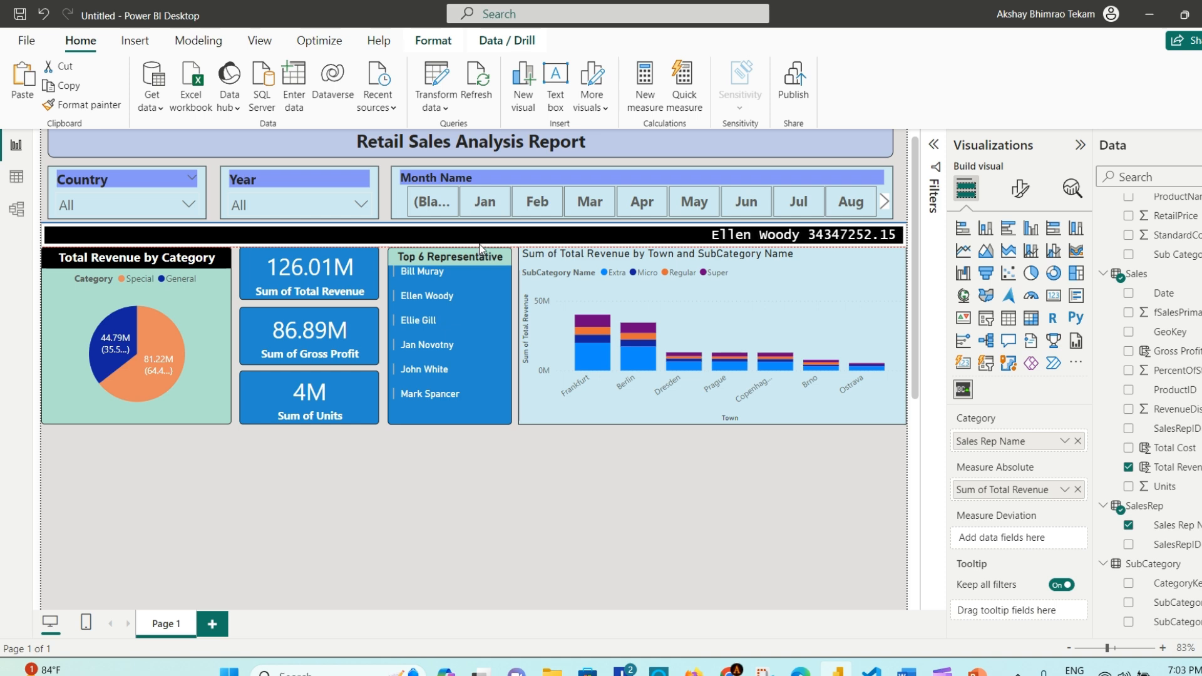
left_click(517, 484)
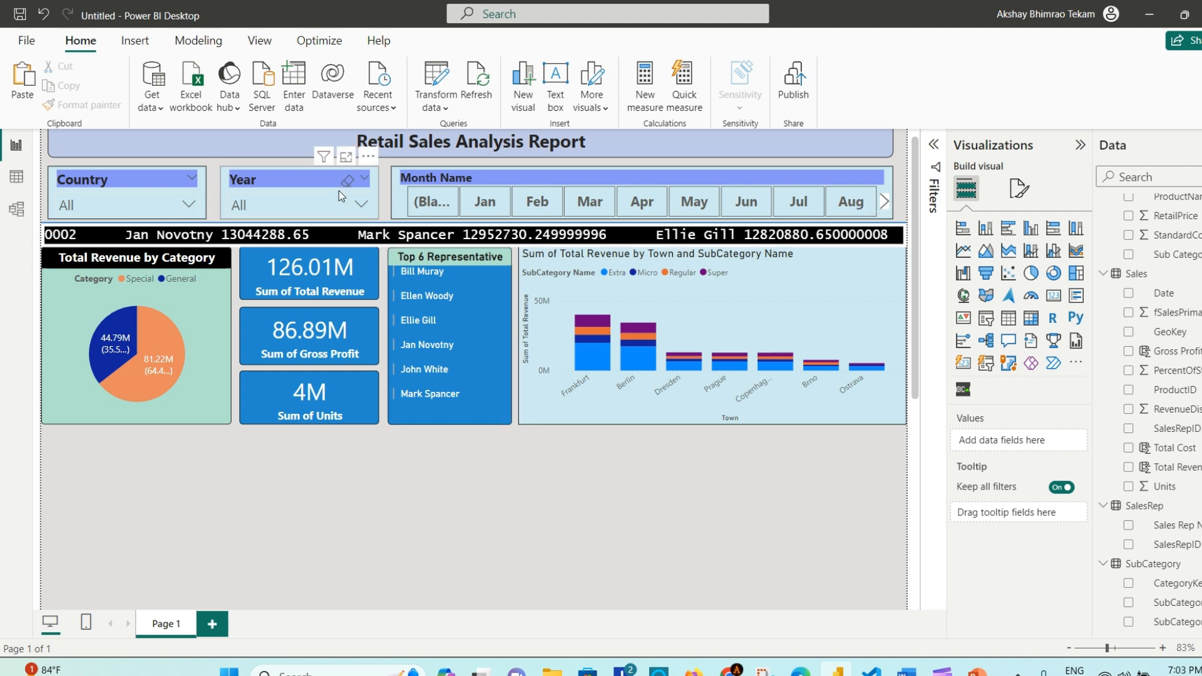
left_click(547, 243)
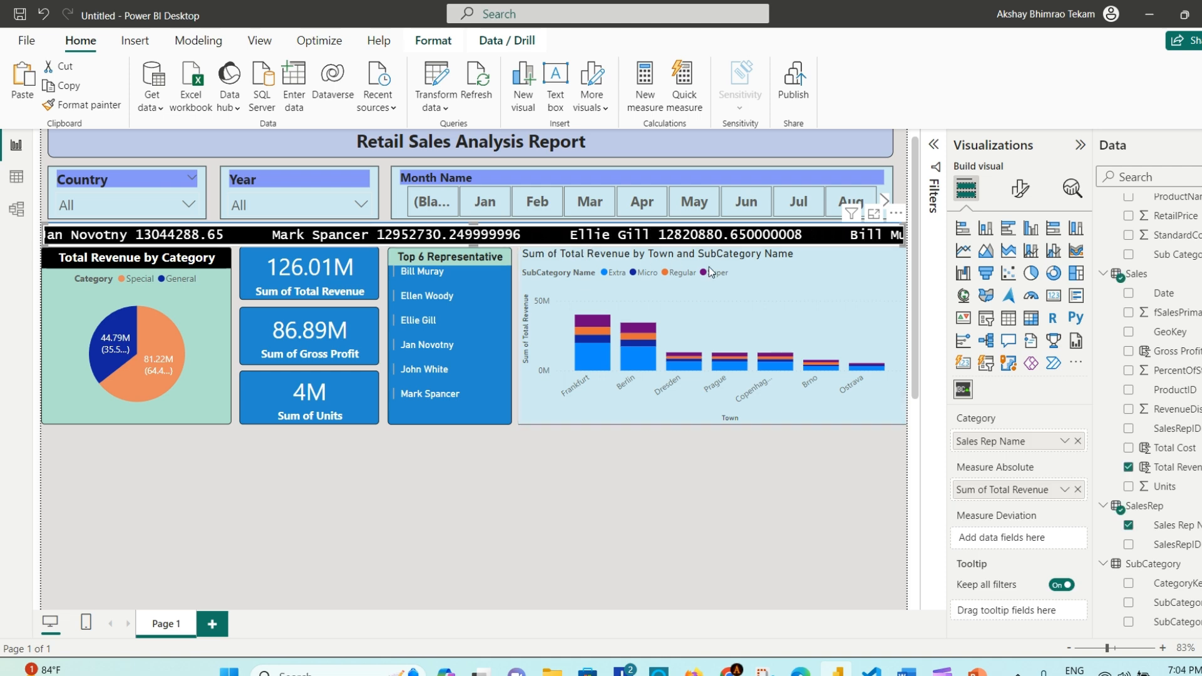
left_click(447, 46)
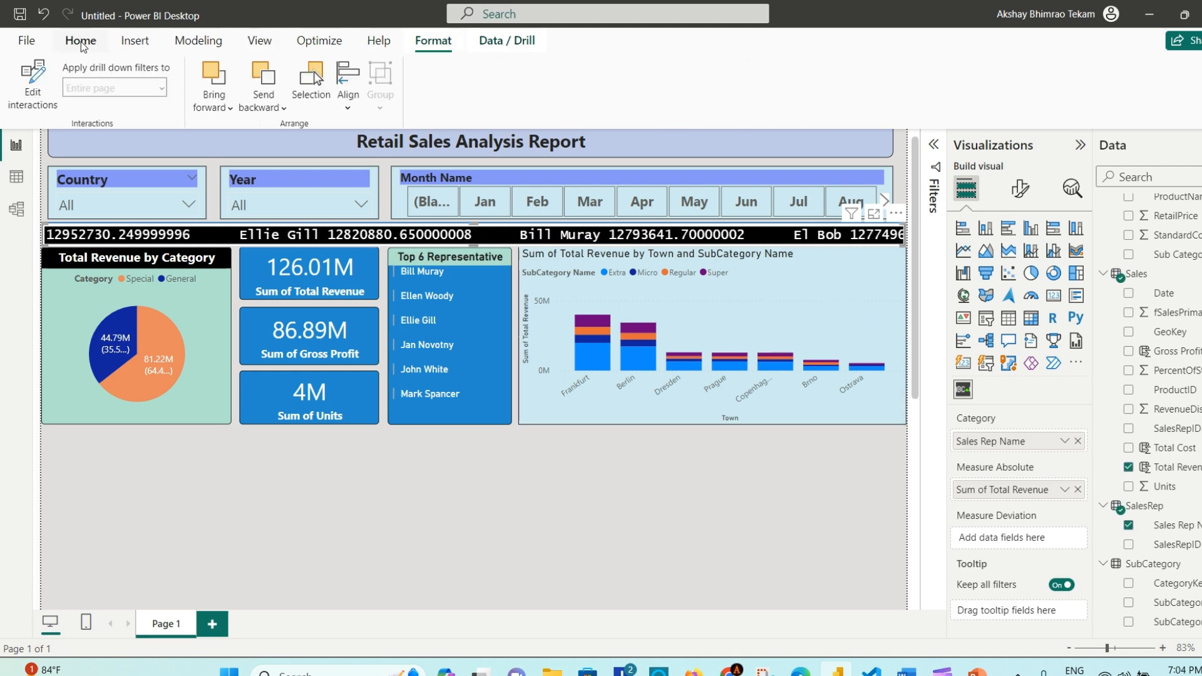
left_click(719, 283)
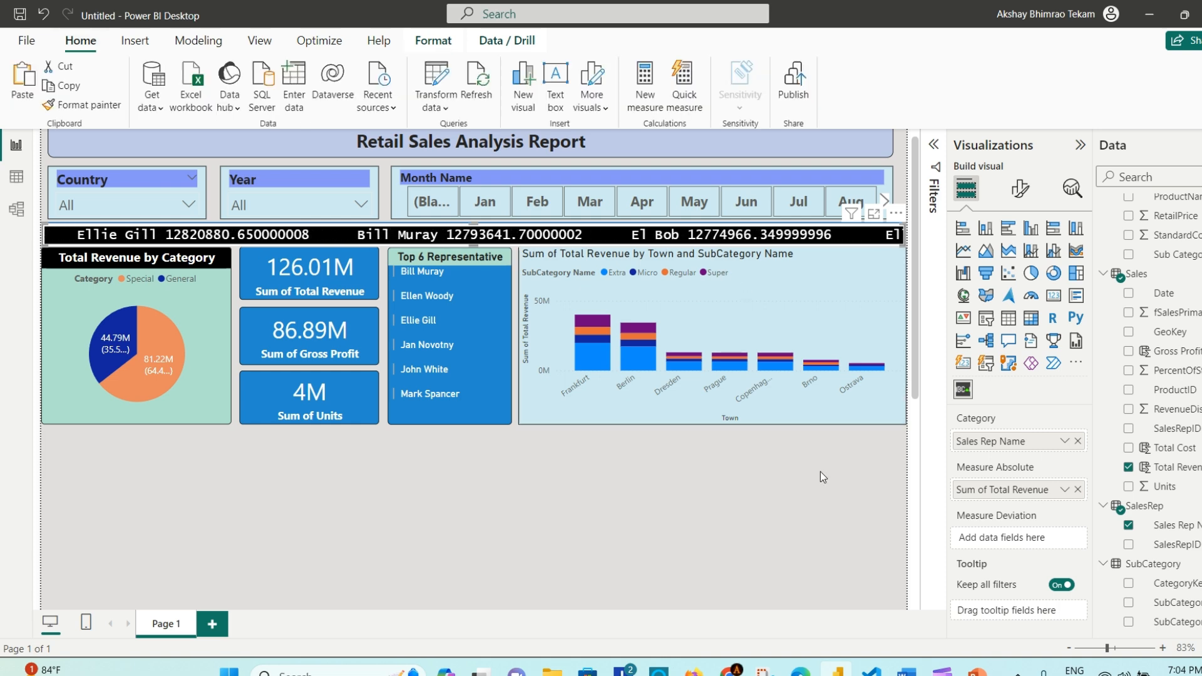
left_click(738, 503)
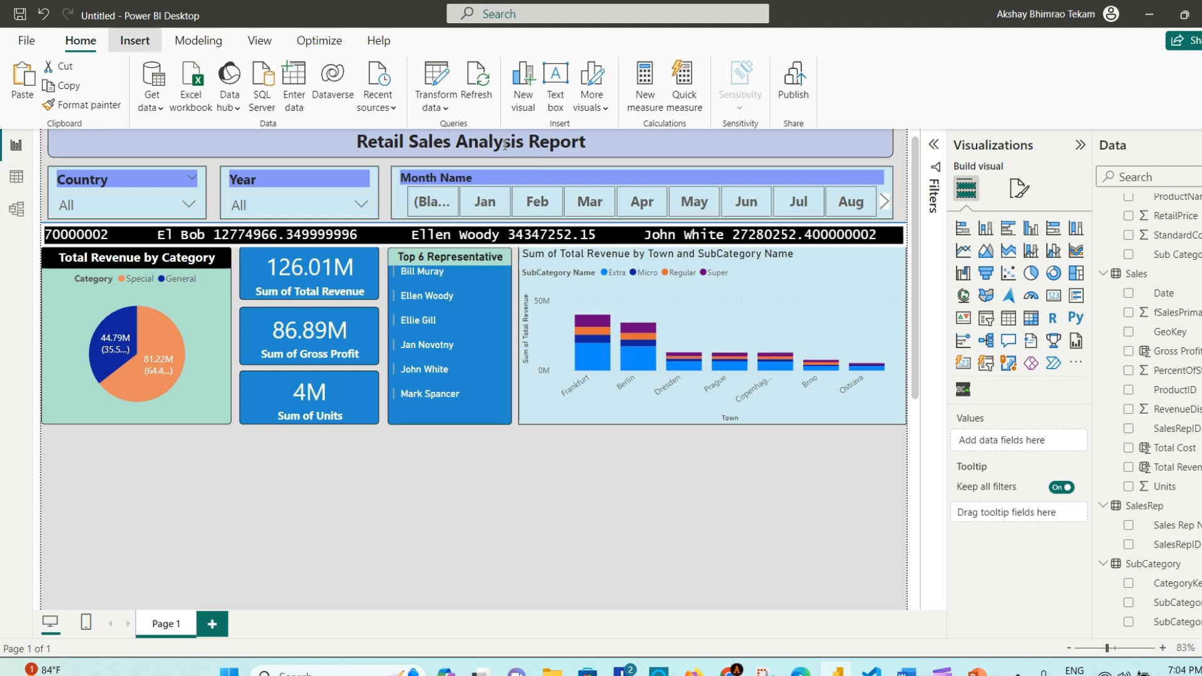
Step: Insert a horizontal line shape, stretch it across the full page width and place it just beneath the charts and cards
left_click(149, 44)
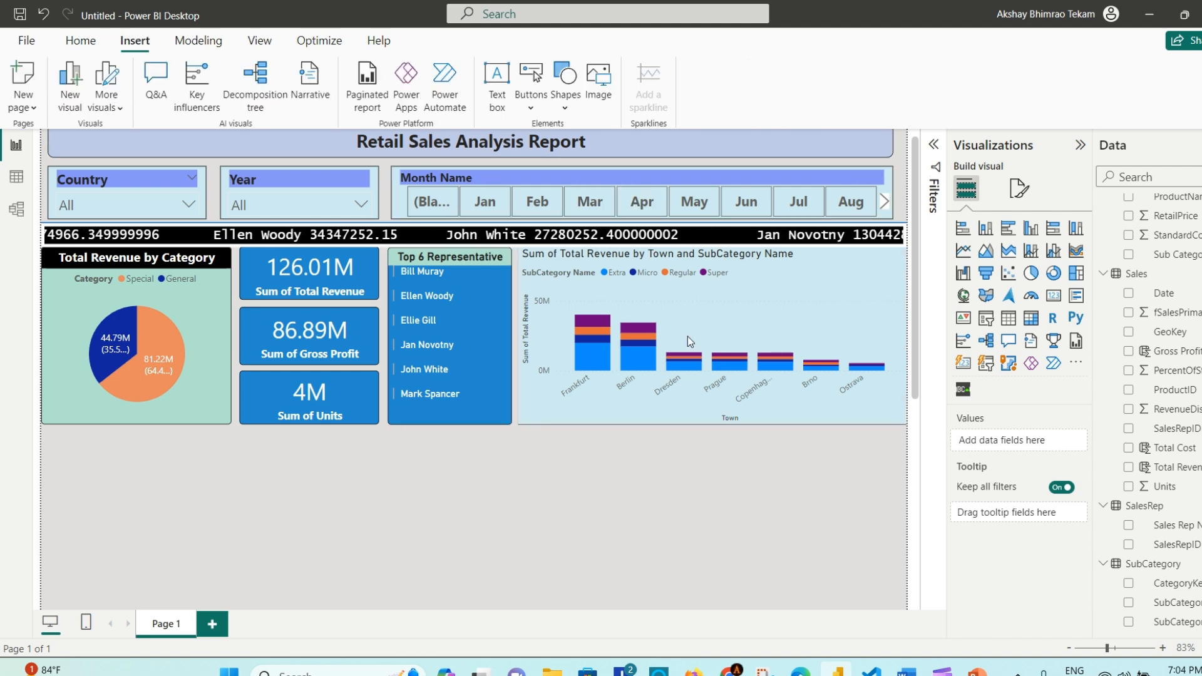
left_click(564, 105)
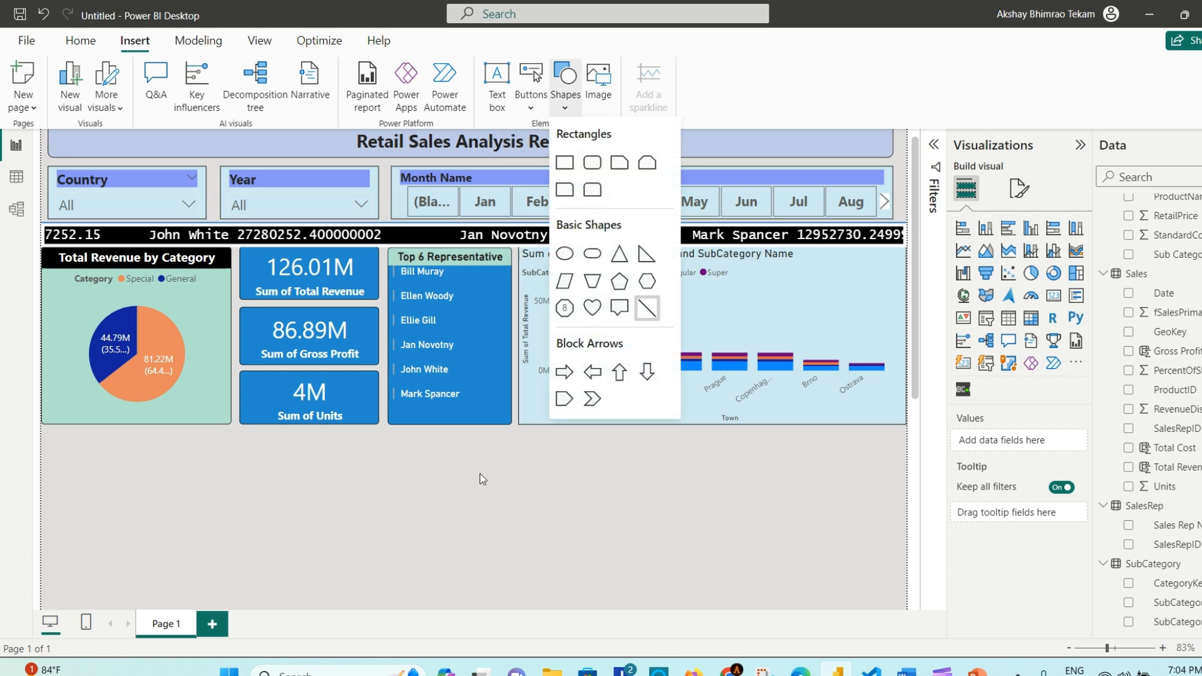
left_click_drag(231, 520, 904, 517)
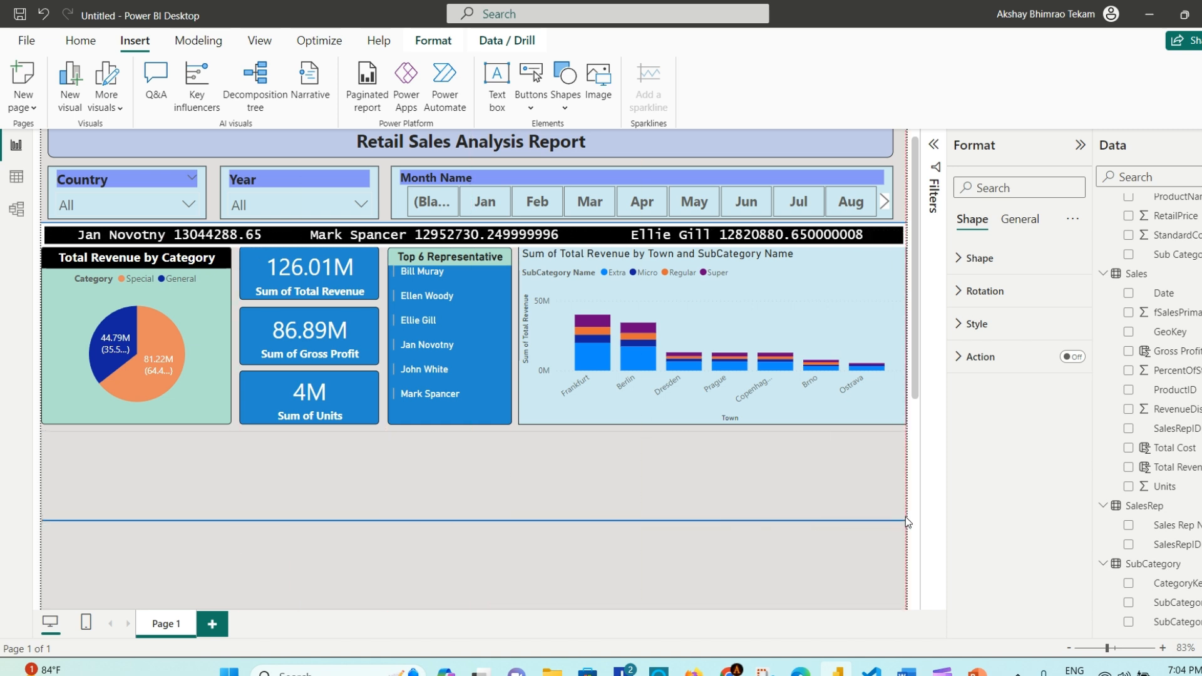
left_click_drag(484, 532, 503, 428)
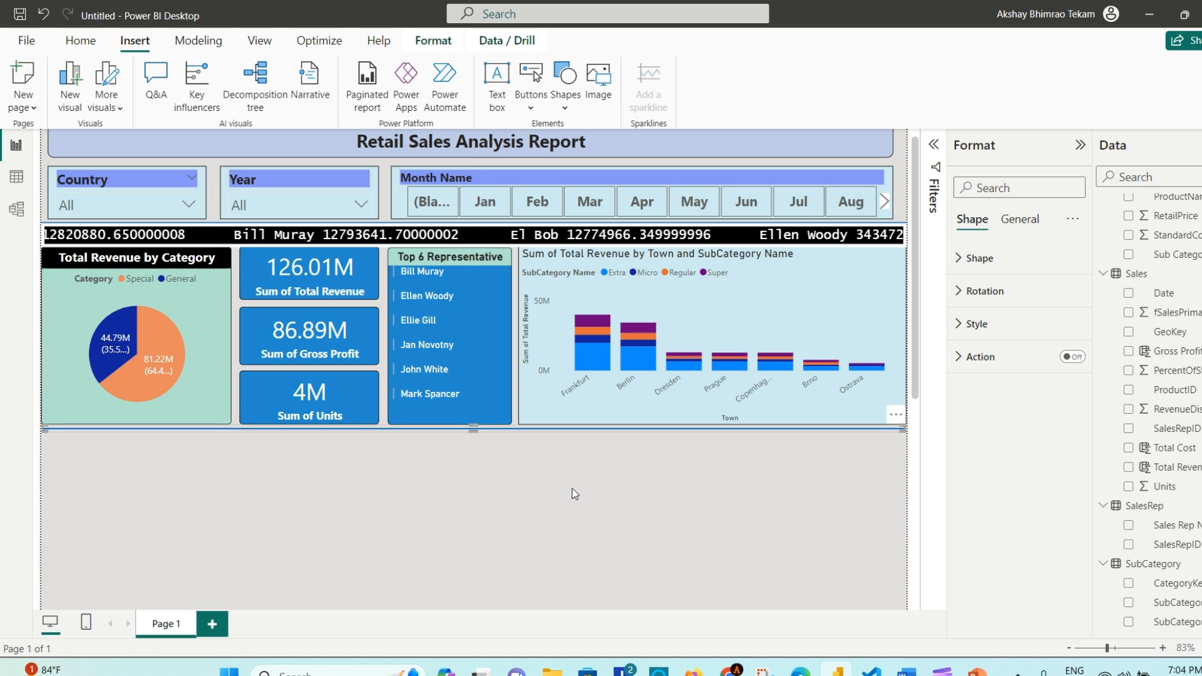
left_click(554, 479)
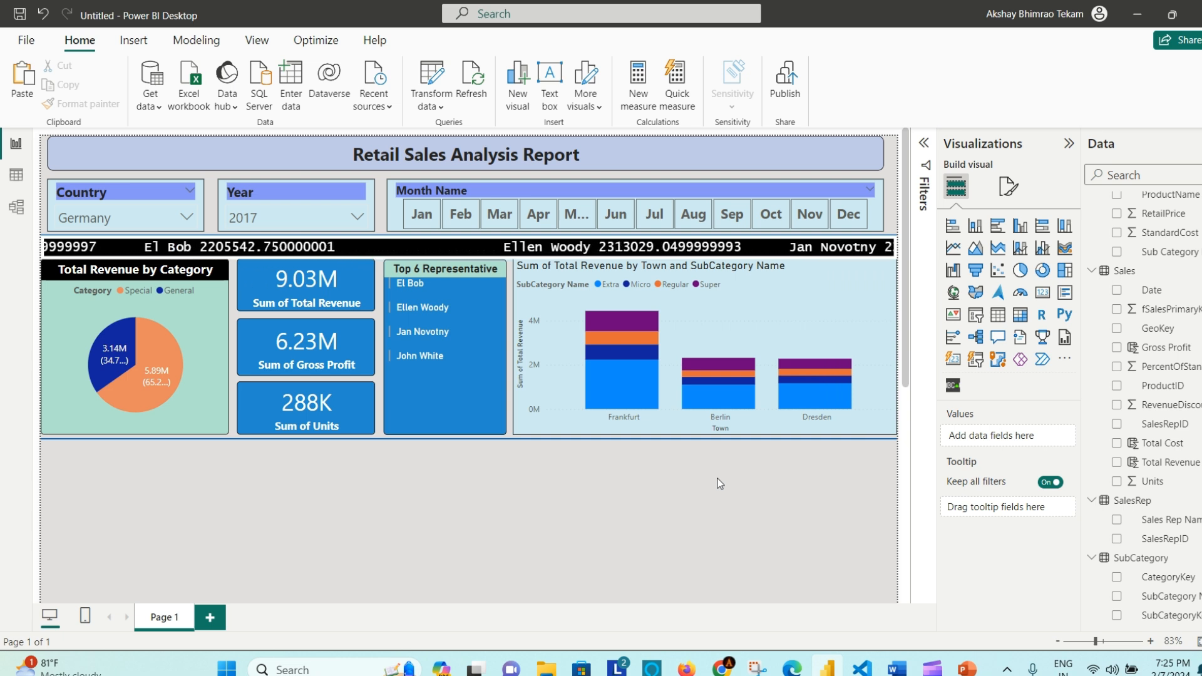
Step: Try the Year slicer with 2015 and 2014, and leave it filtered to 2016
left_click(358, 216)
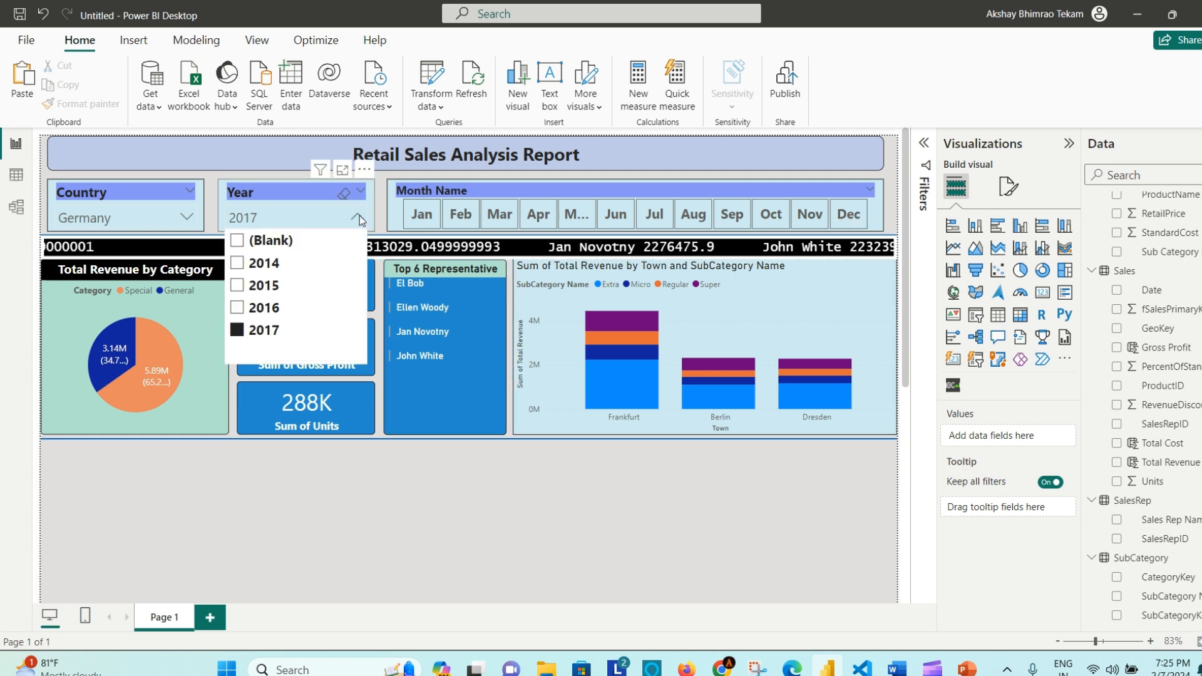
left_click(237, 286)
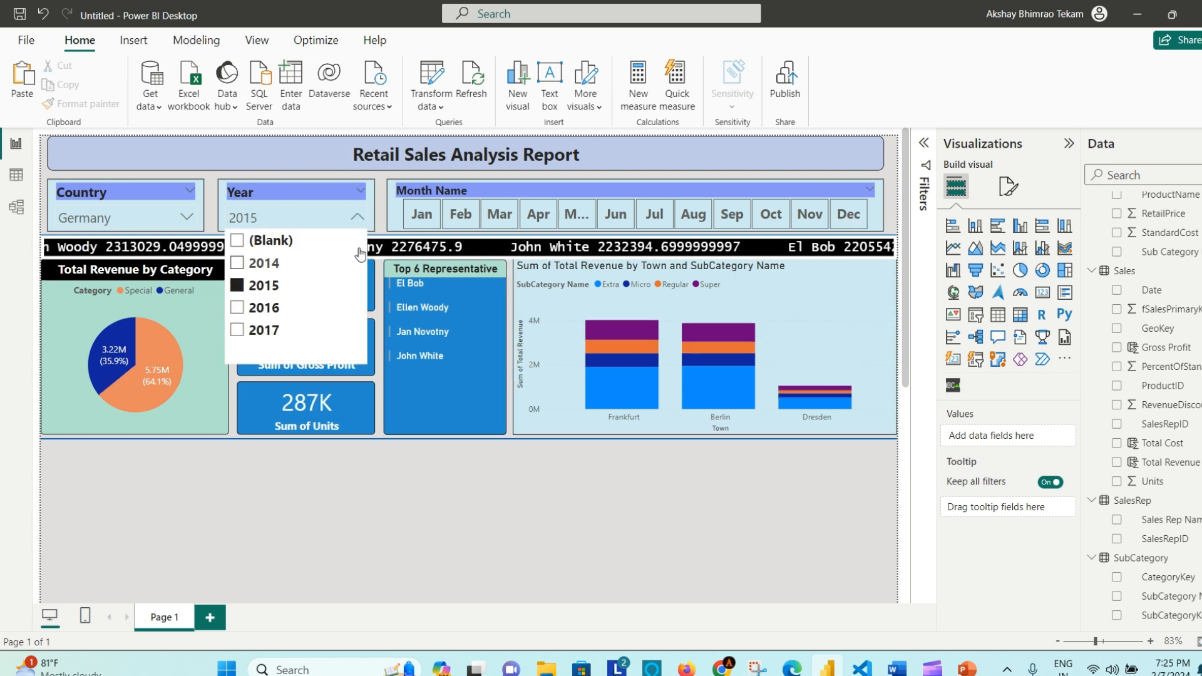
left_click(237, 263)
left_click(312, 309)
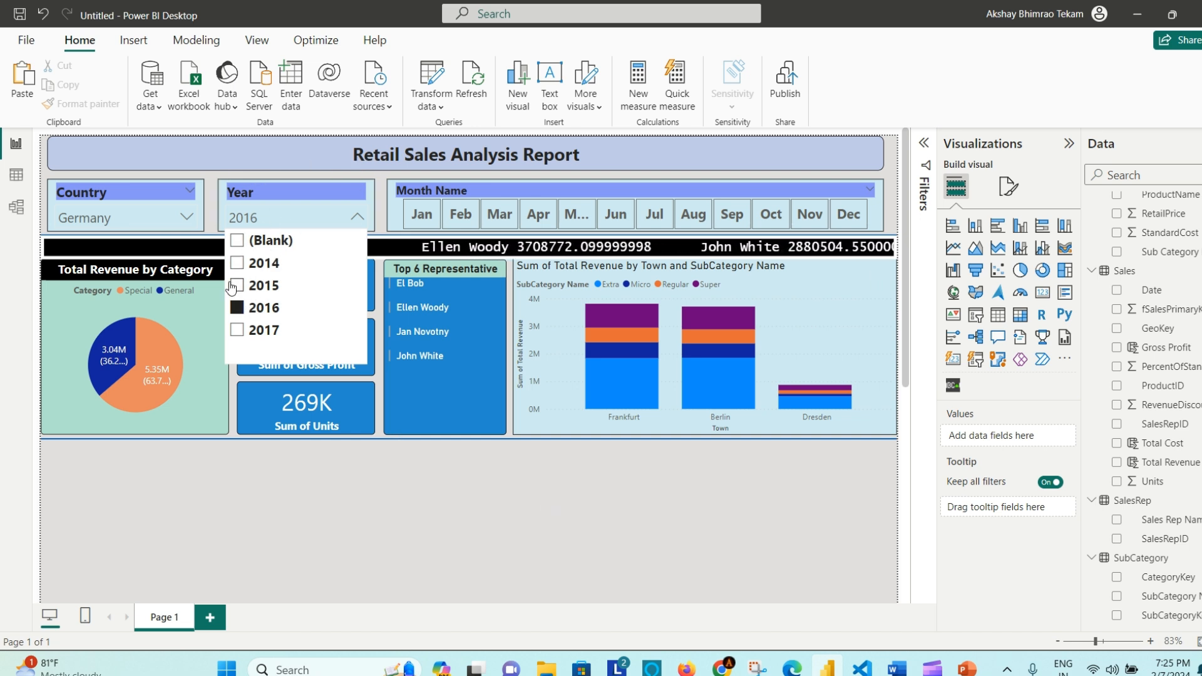
left_click(567, 511)
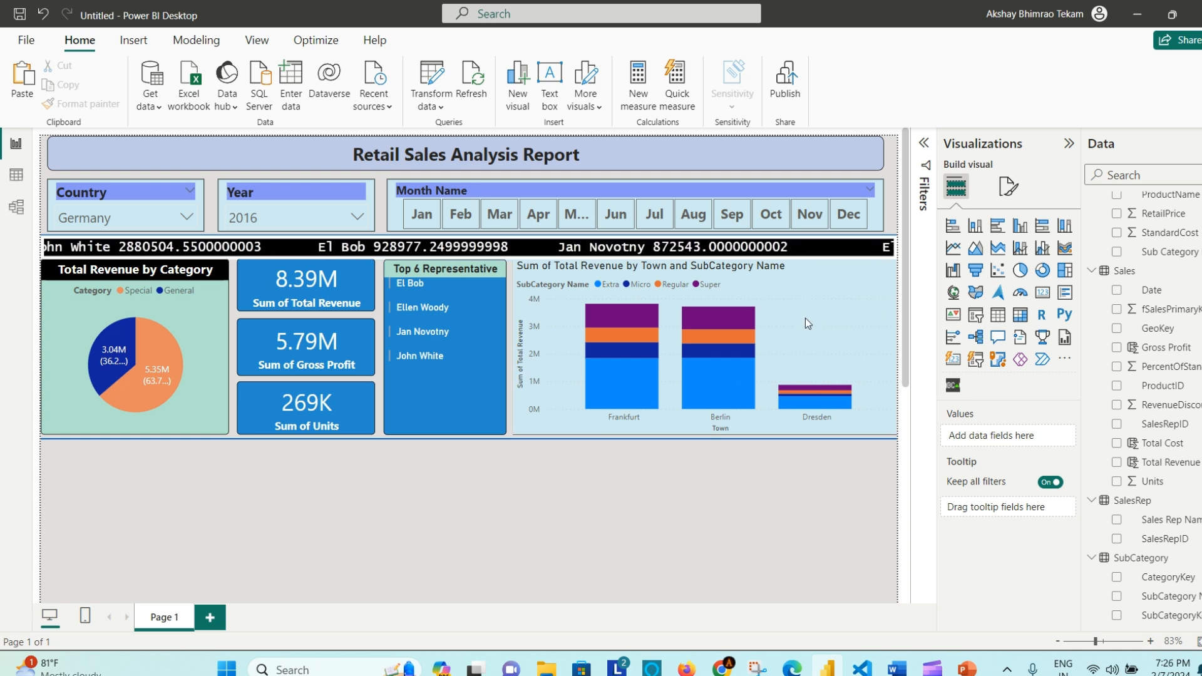
Step: Check how the Year slicer affects the other visuals in Edit interactions mode, including the None setting, and view its list of years
left_click(842, 298)
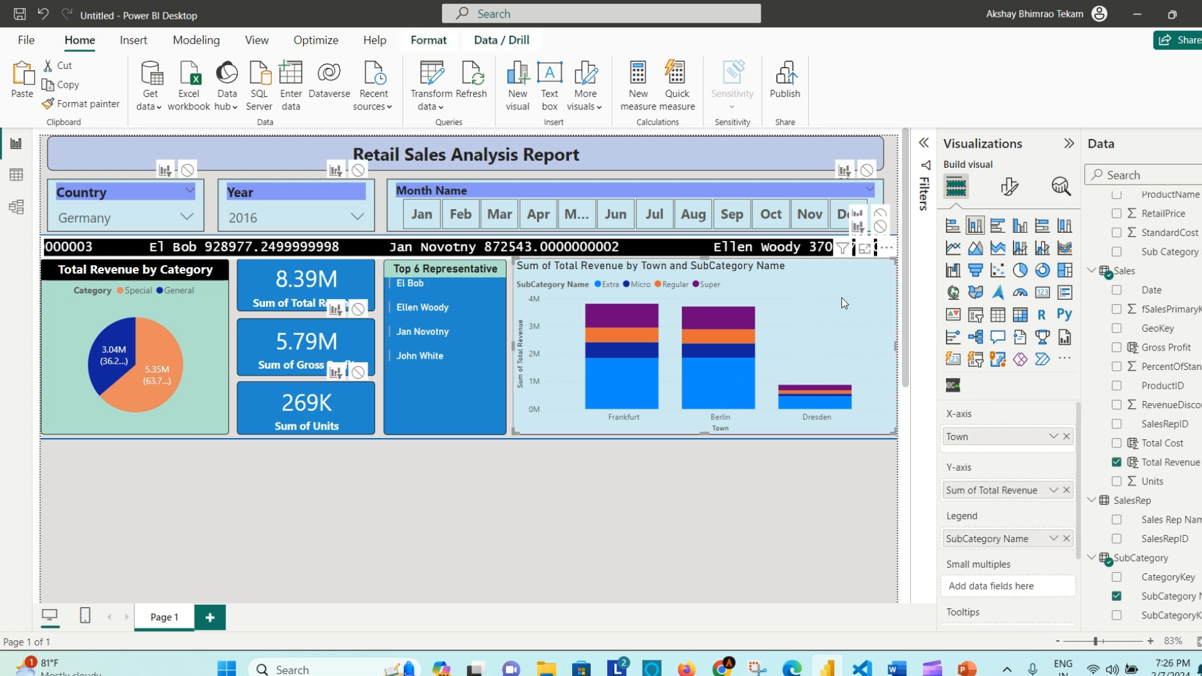
left_click(453, 41)
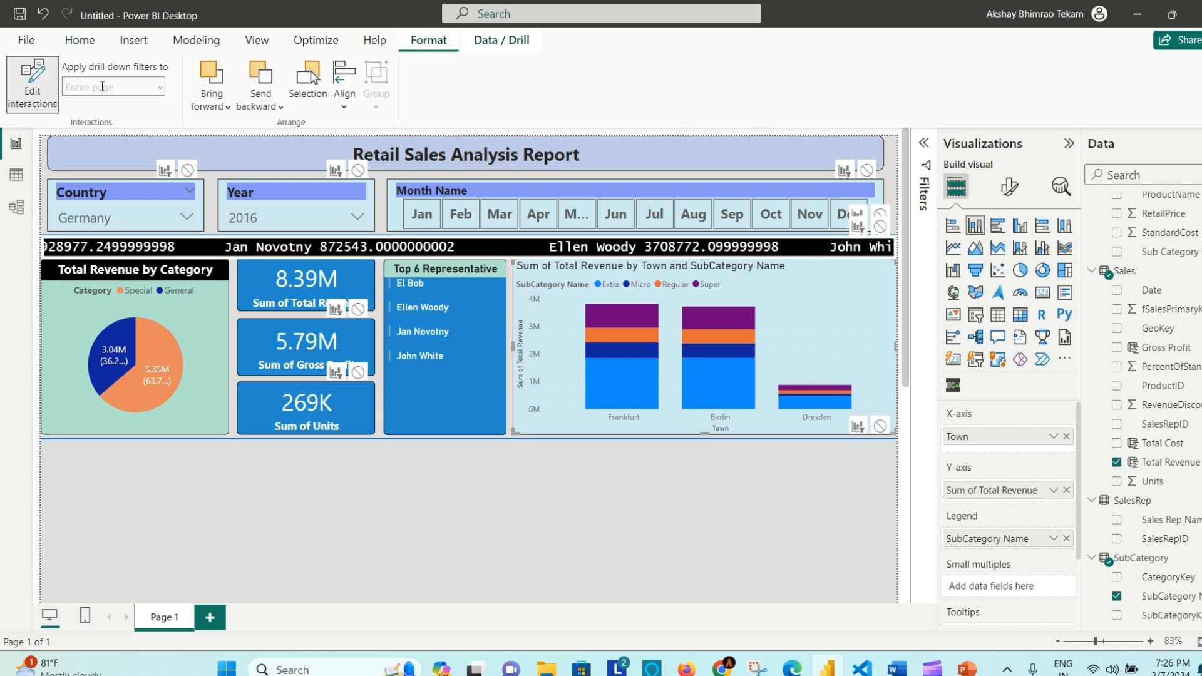
left_click(49, 105)
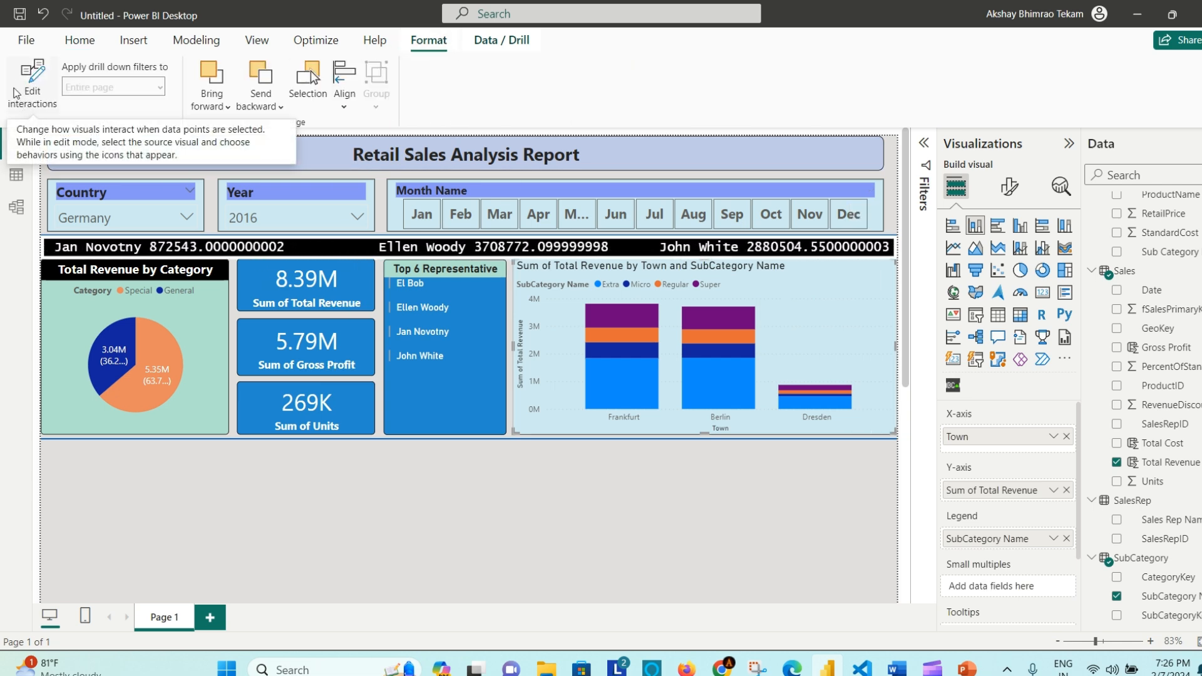
left_click(29, 89)
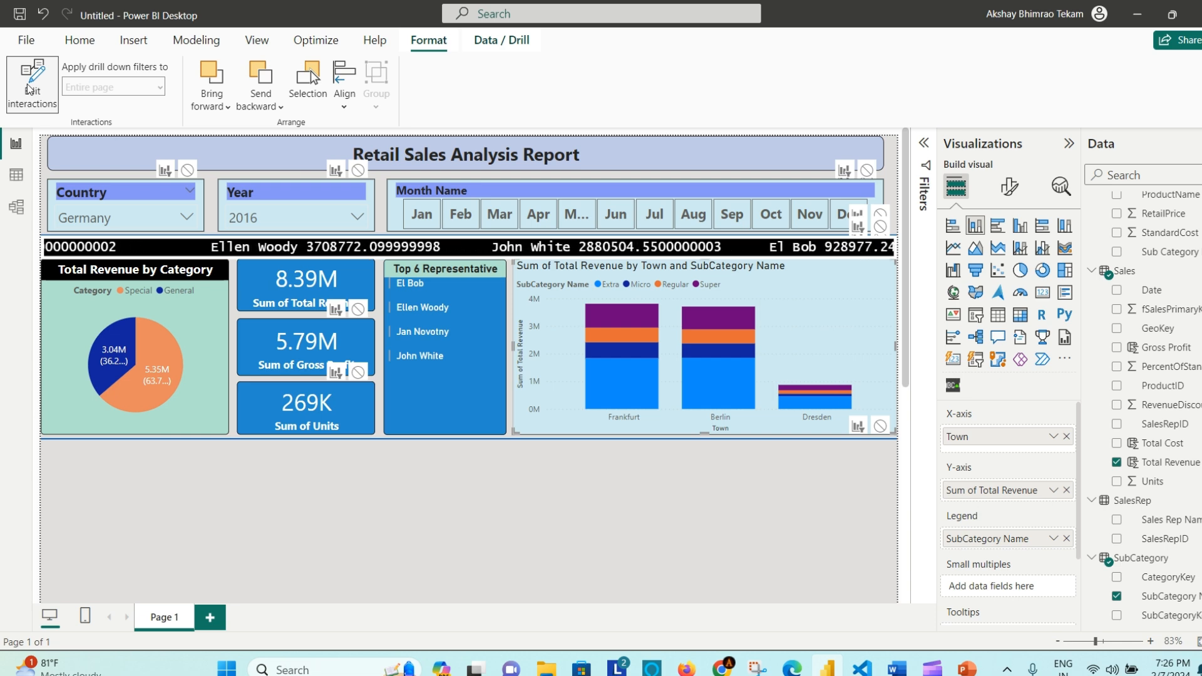
left_click(325, 198)
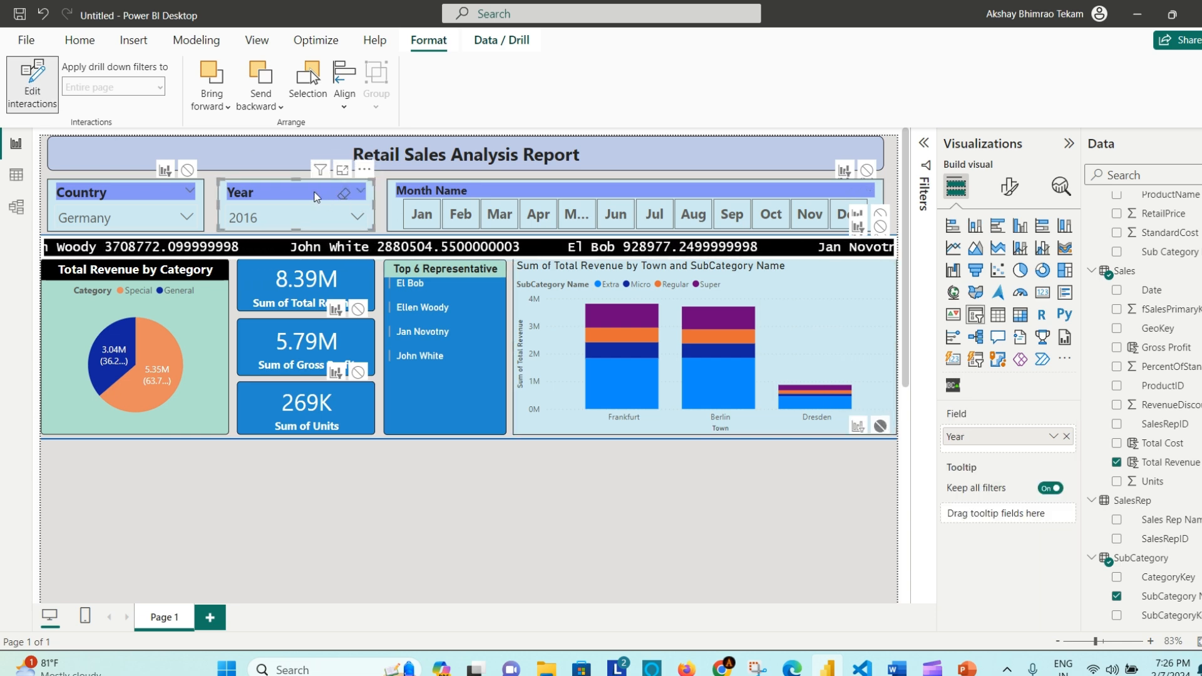
left_click(881, 427)
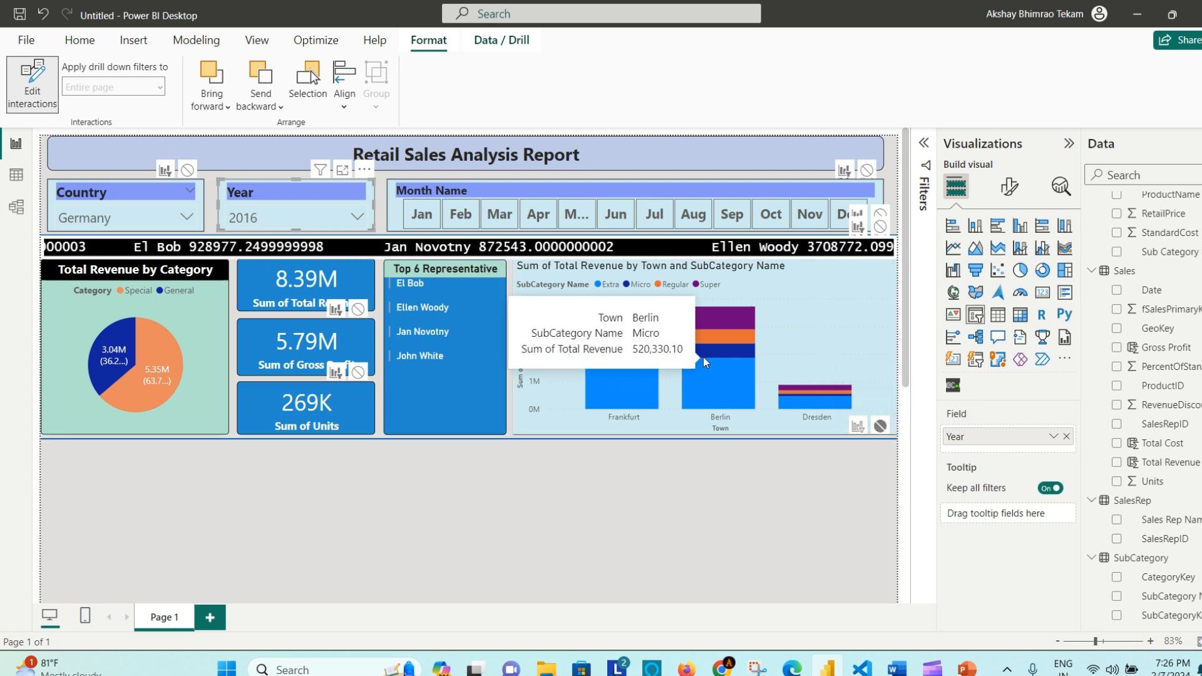
left_click(358, 216)
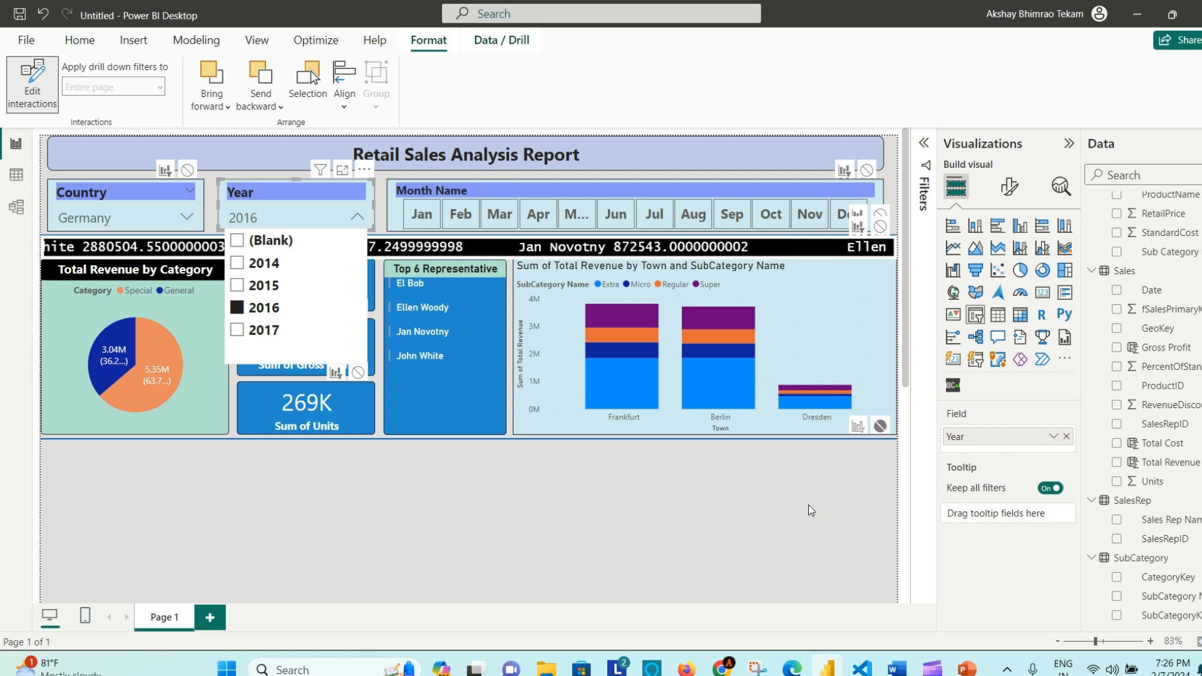
left_click(776, 516)
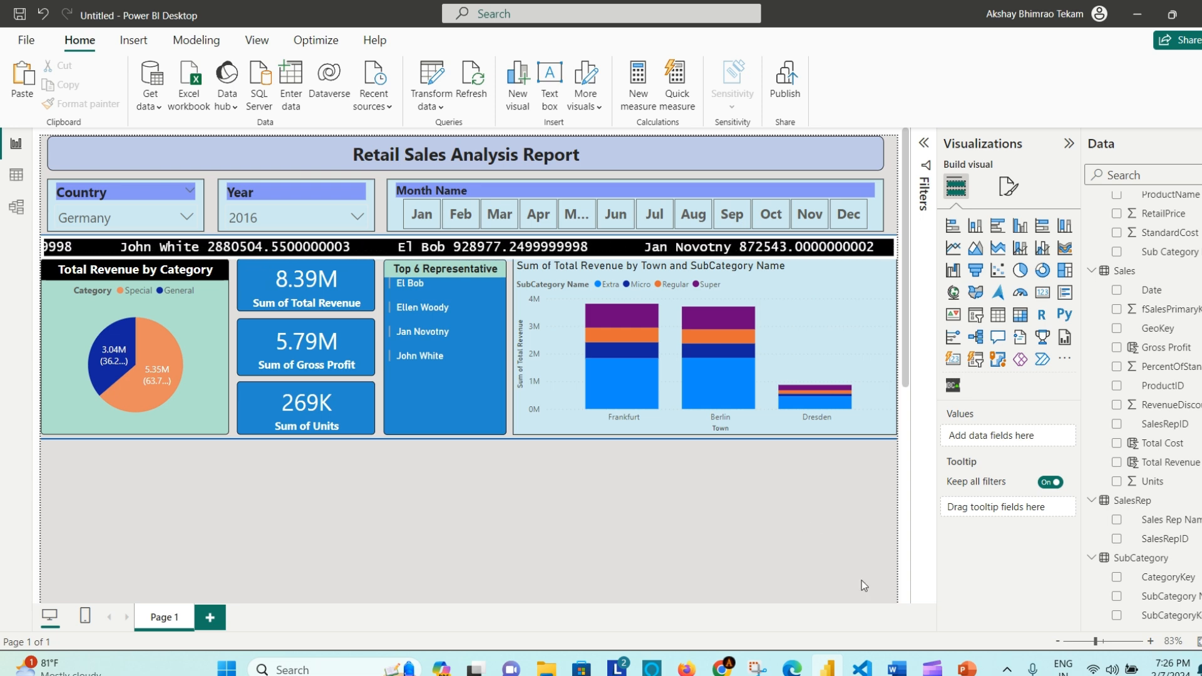
Step: Switch to the BRD For Retail Sales document in Word and review the Gross profit MoM growth and QoQ growth requirements in Tasks 3.4 to 3.6
left_click(898, 669)
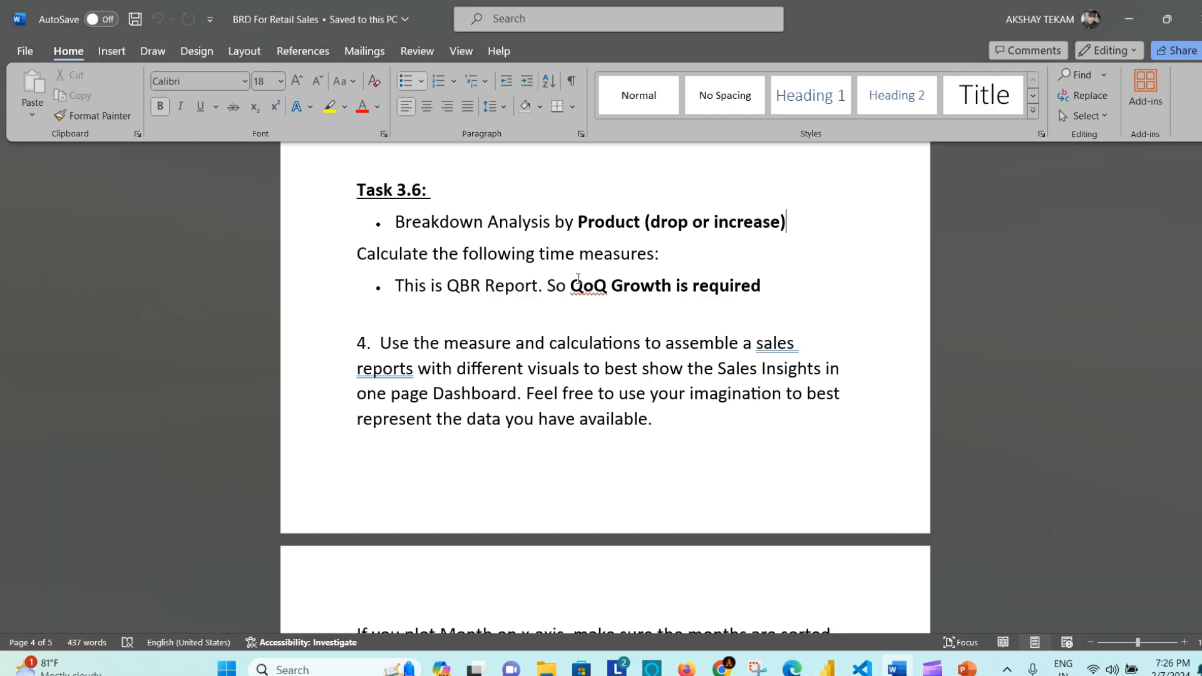
double_click(583, 285)
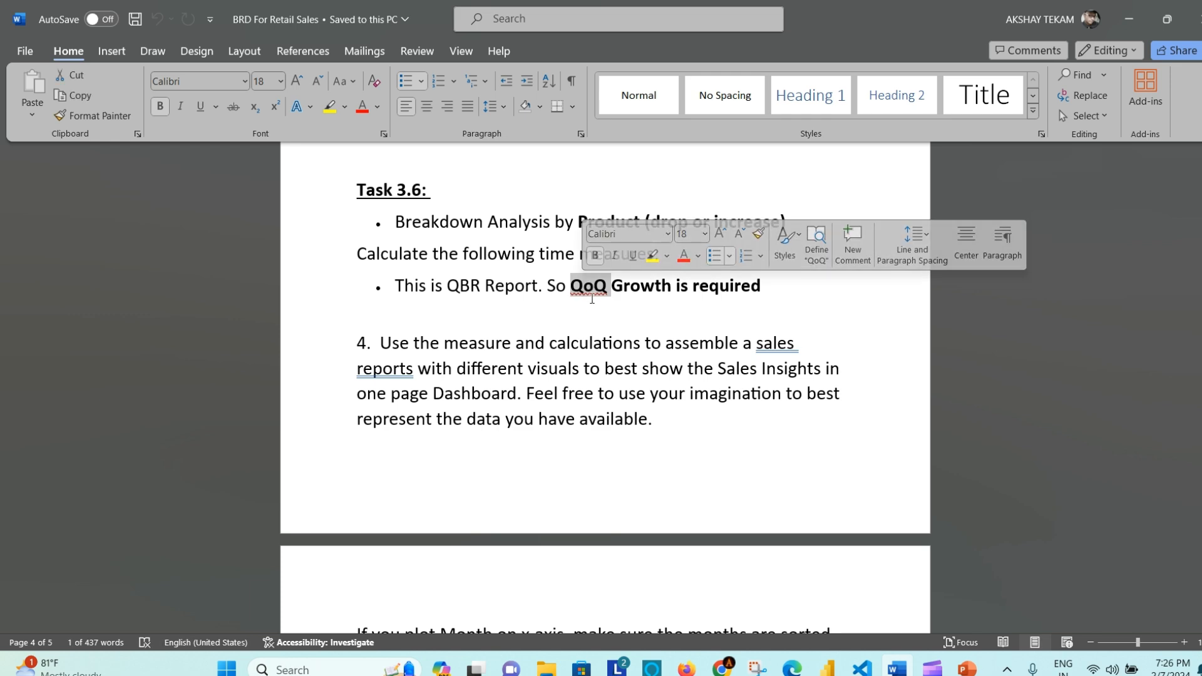
left_click(617, 295)
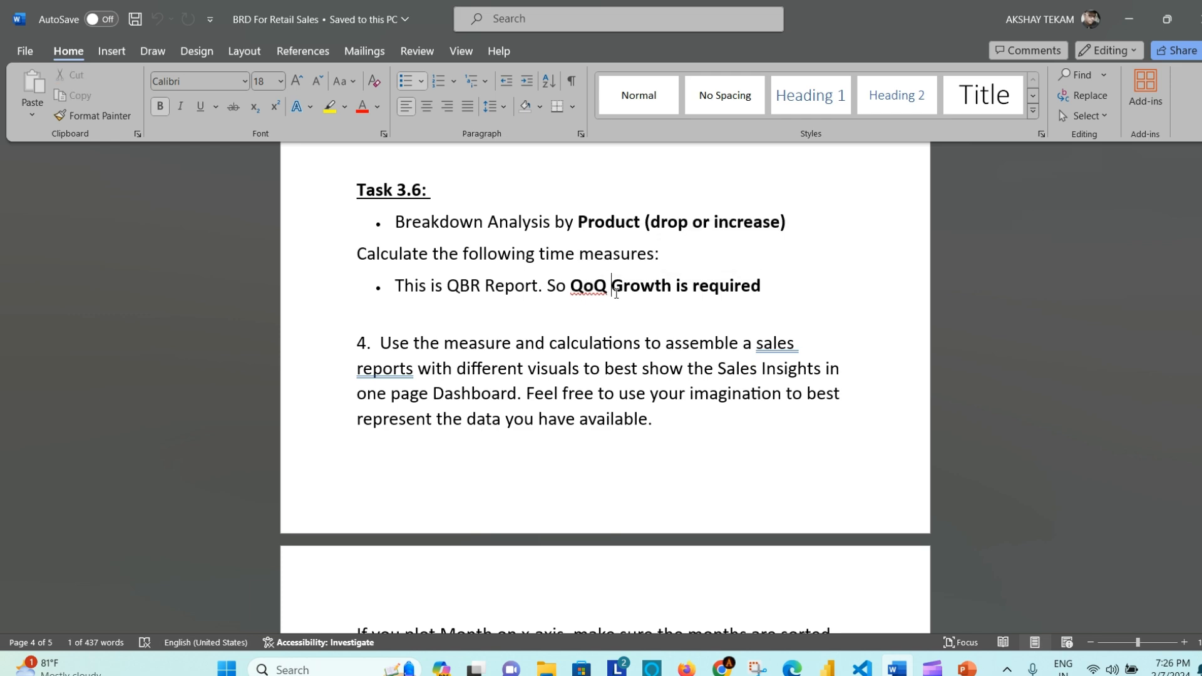
scroll(617, 294, "up", 2)
scroll(617, 294, "up", 2)
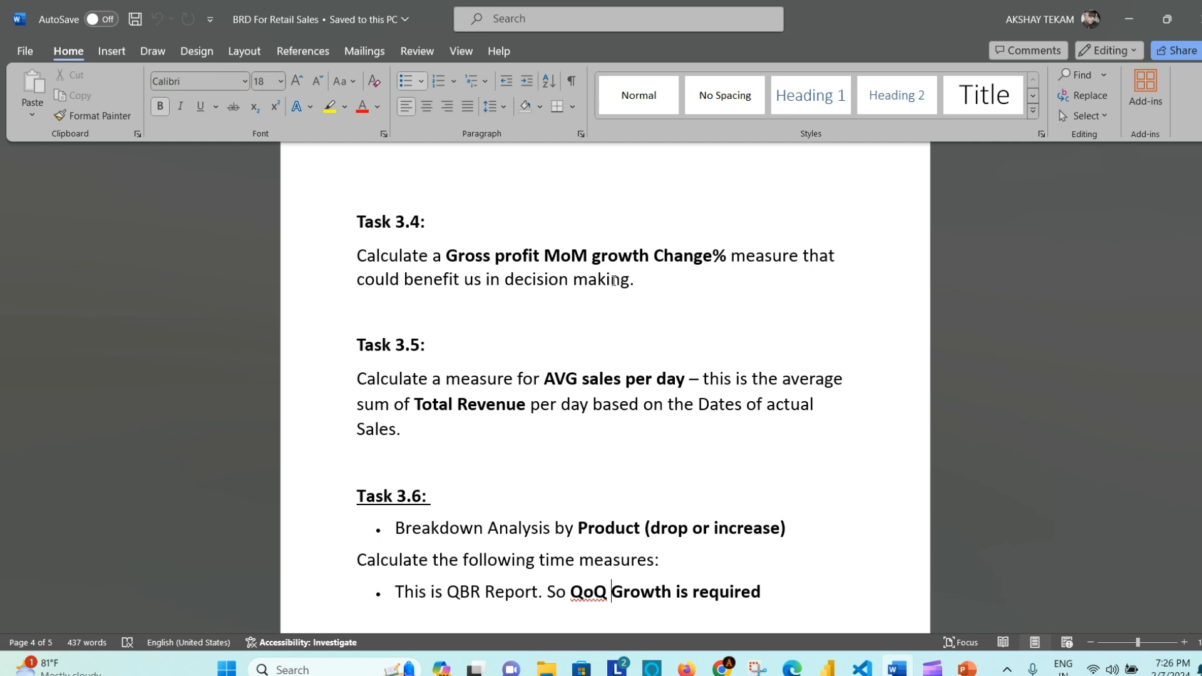
double_click(566, 256)
left_click(617, 256)
scroll(656, 272, "down", 3)
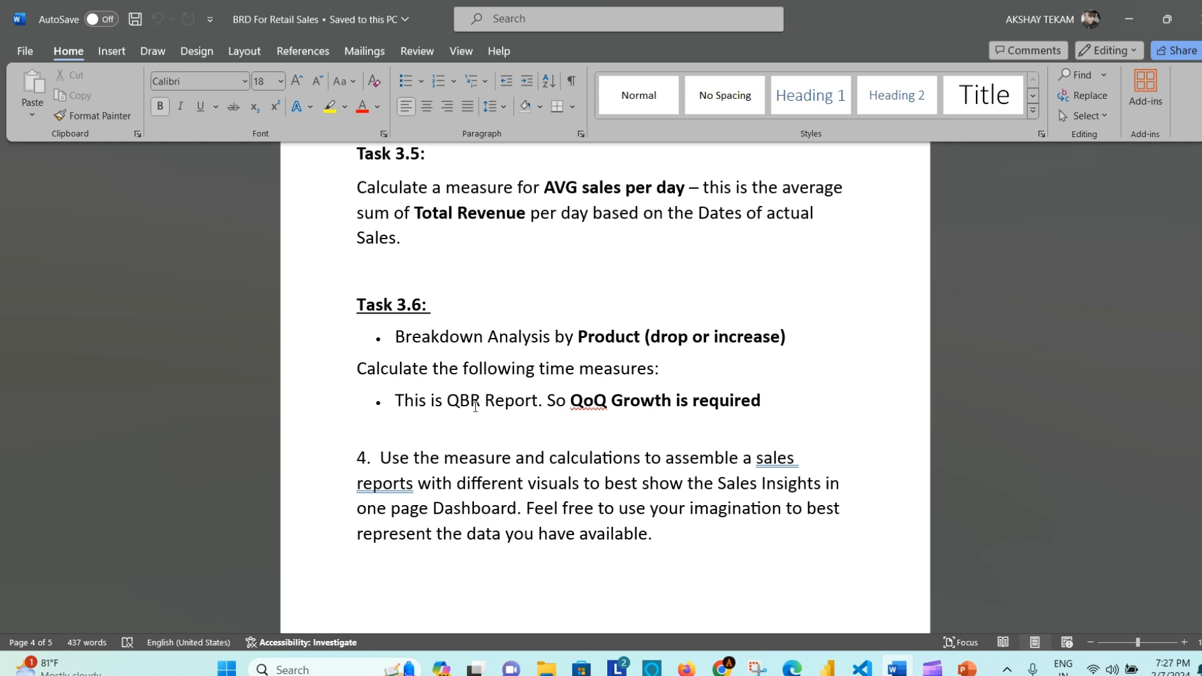
double_click(461, 399)
left_click(645, 401)
scroll(779, 446, "up", 3)
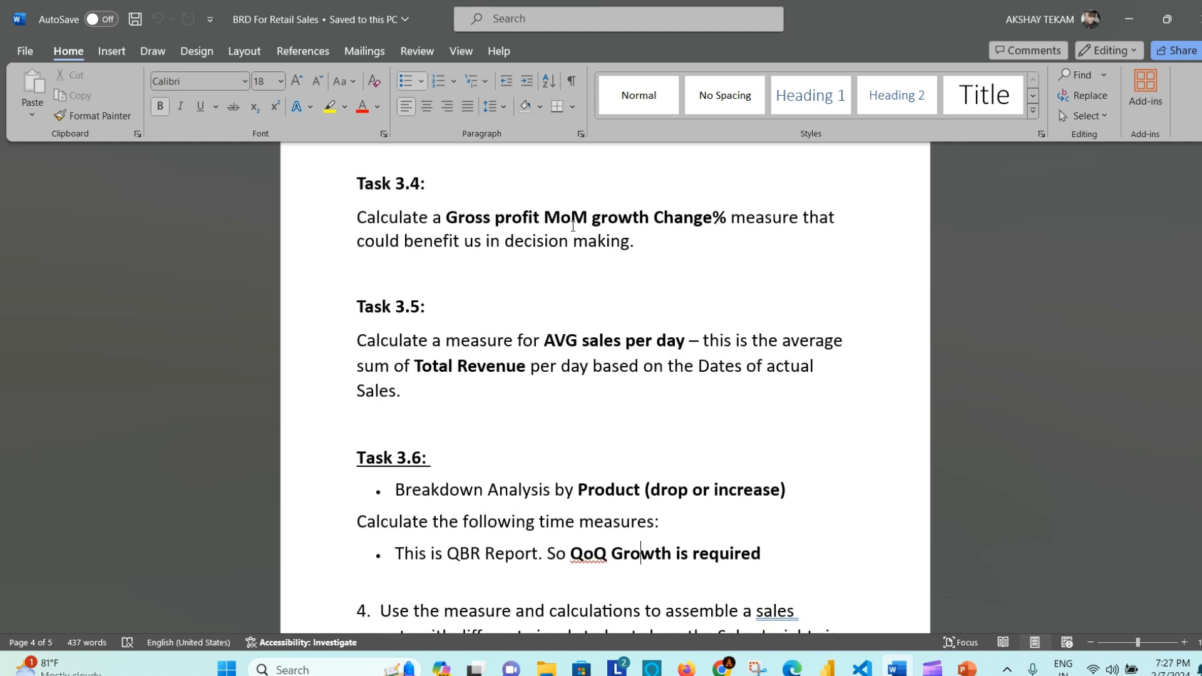
double_click(572, 224)
left_click(651, 256)
scroll(626, 332, "down", 3)
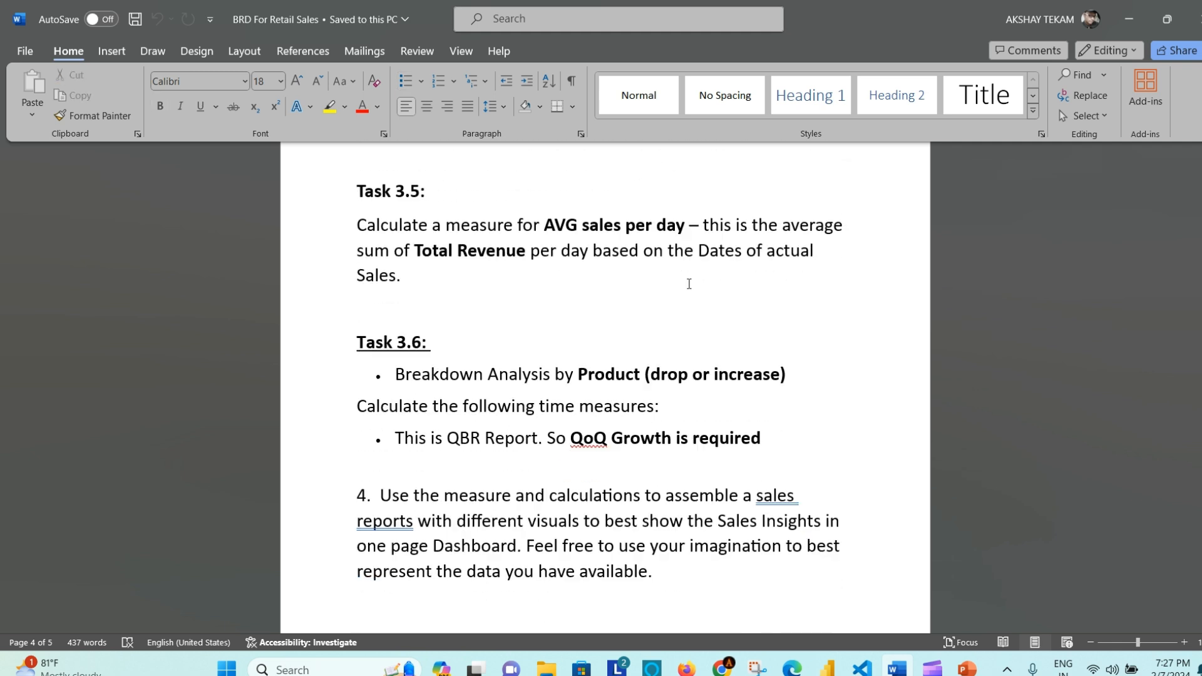
double_click(589, 363)
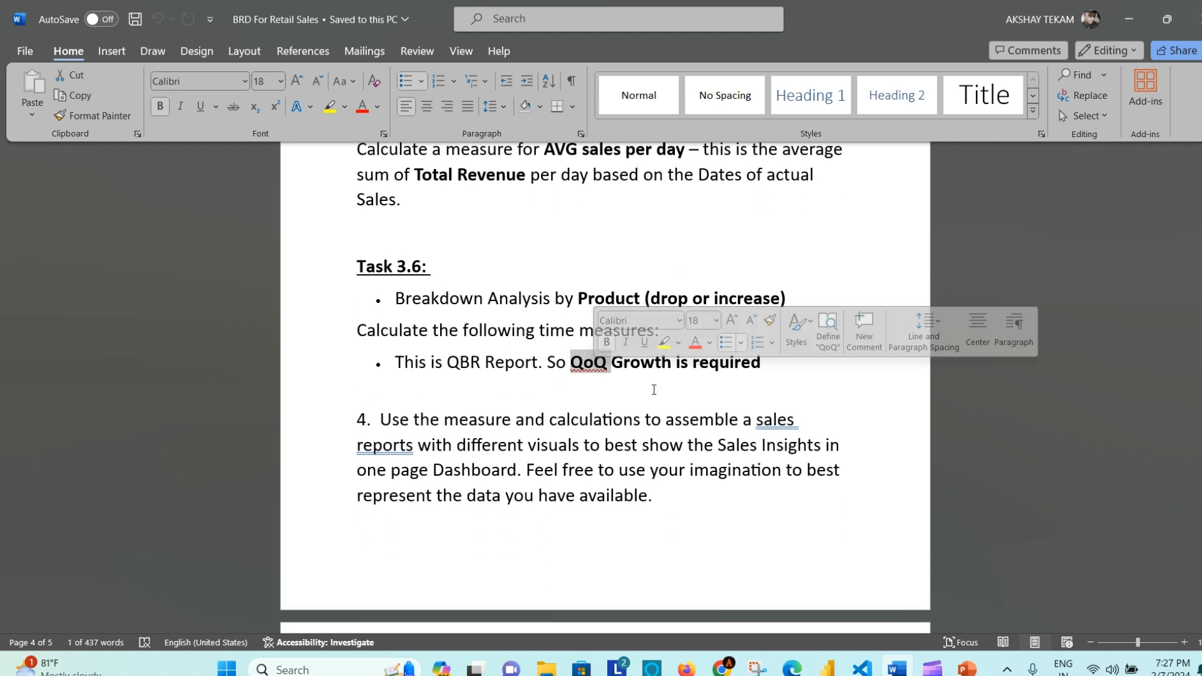
left_click(539, 362)
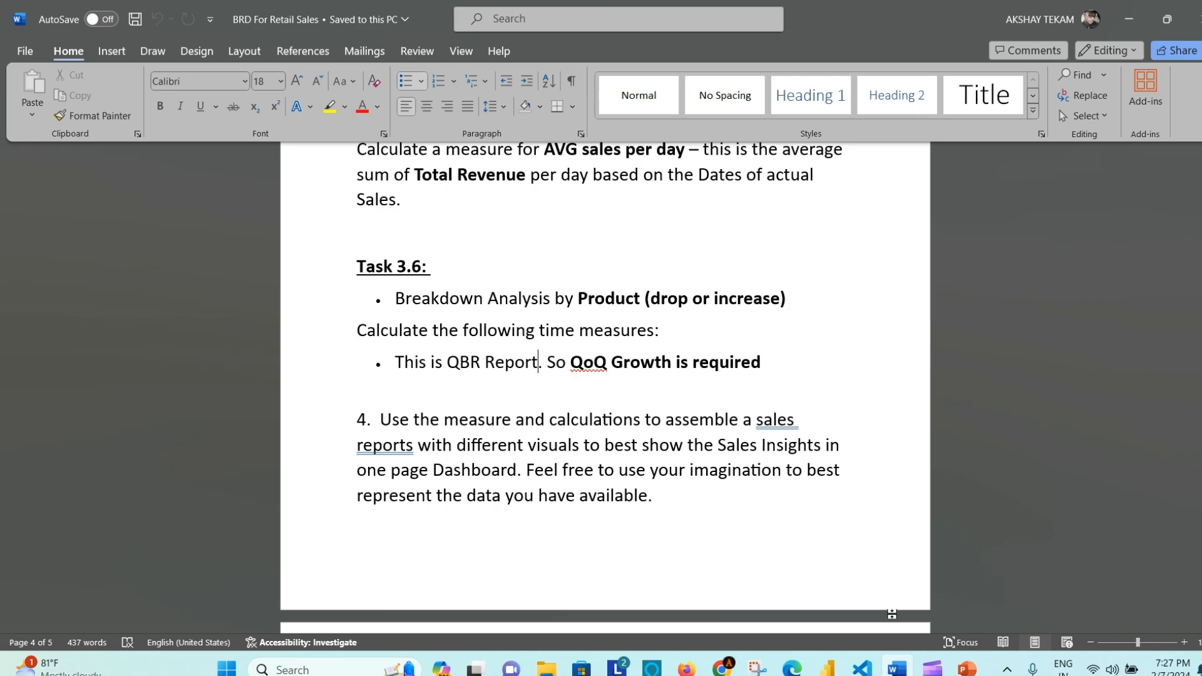
Step: Return to Power BI Desktop, add a second page with a table visual, and enlarge the empty table to cover most of the page
left_click(827, 669)
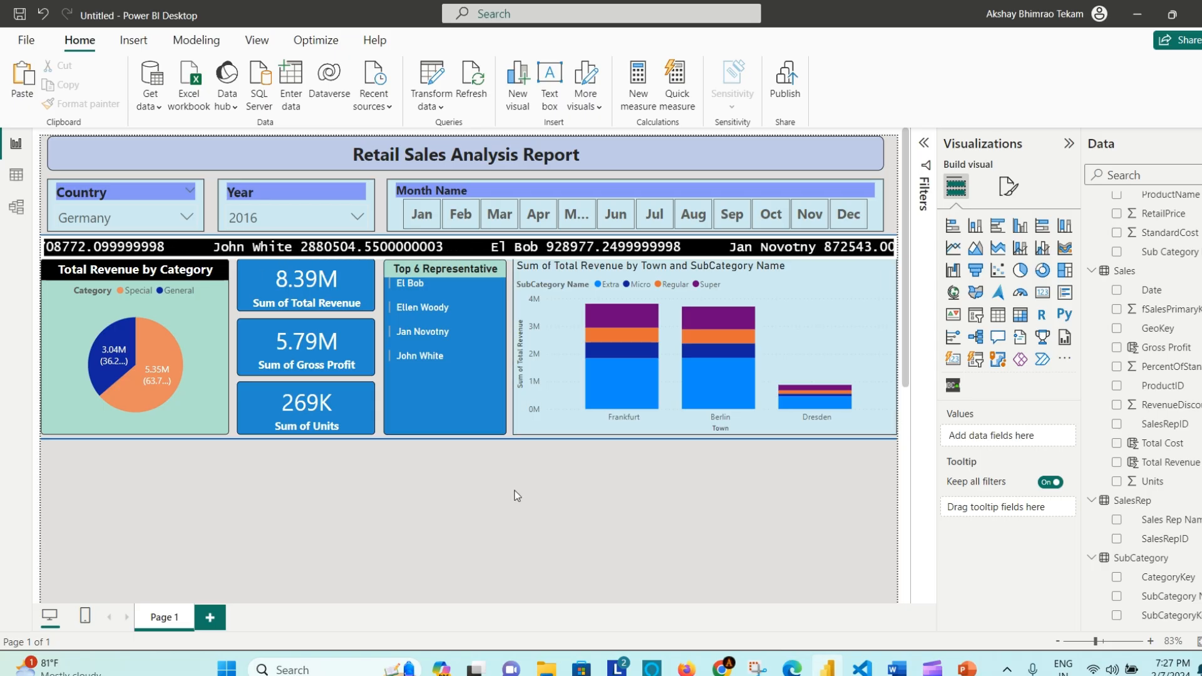
scroll(396, 474, "down", 1)
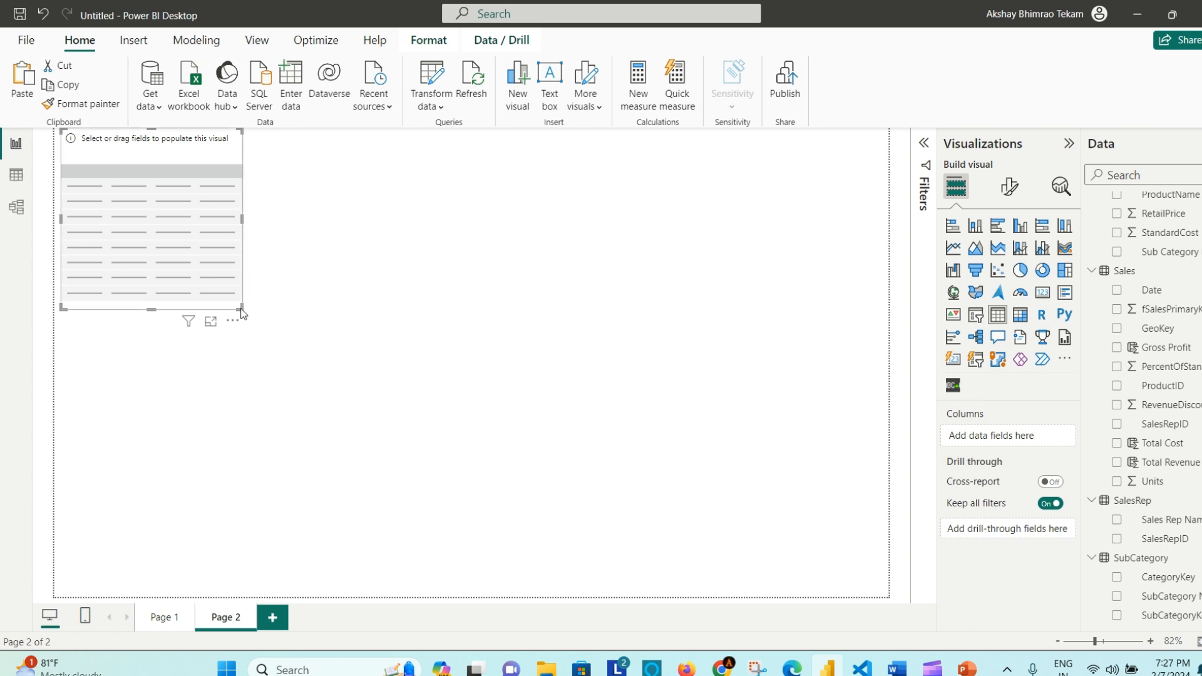
left_click_drag(241, 307, 673, 512)
left_click_drag(377, 223, 388, 248)
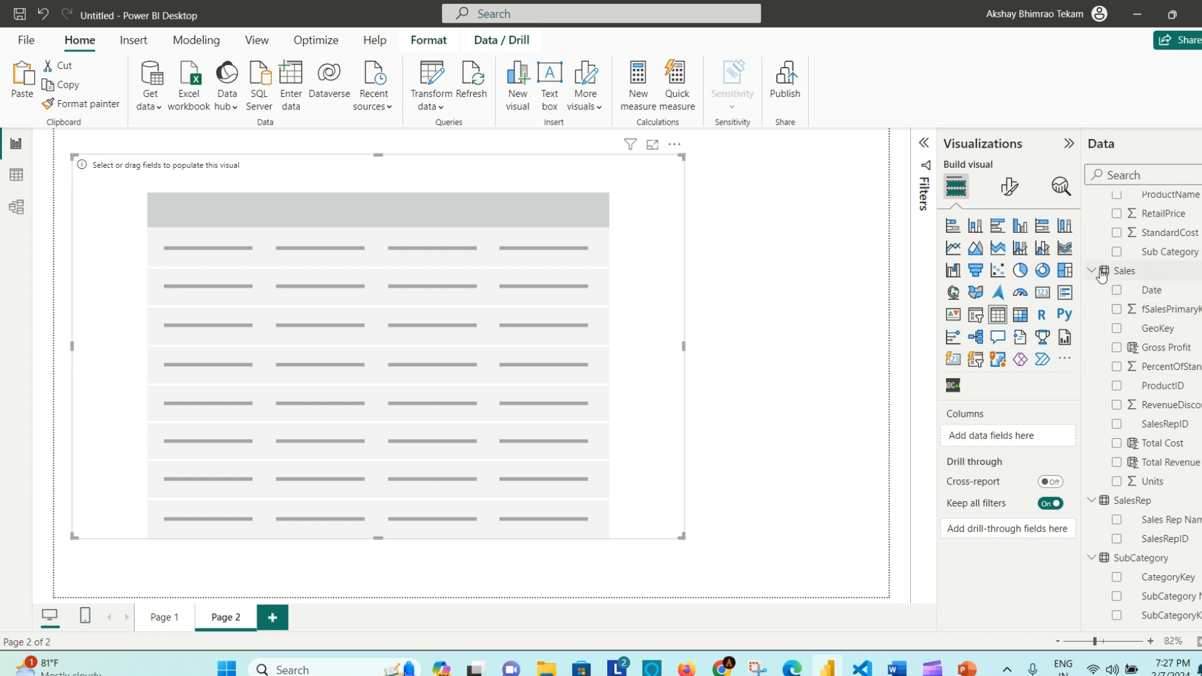
Step: Add the Year field from DateMaster to the table and set it to Don't summarize
left_click(1170, 279)
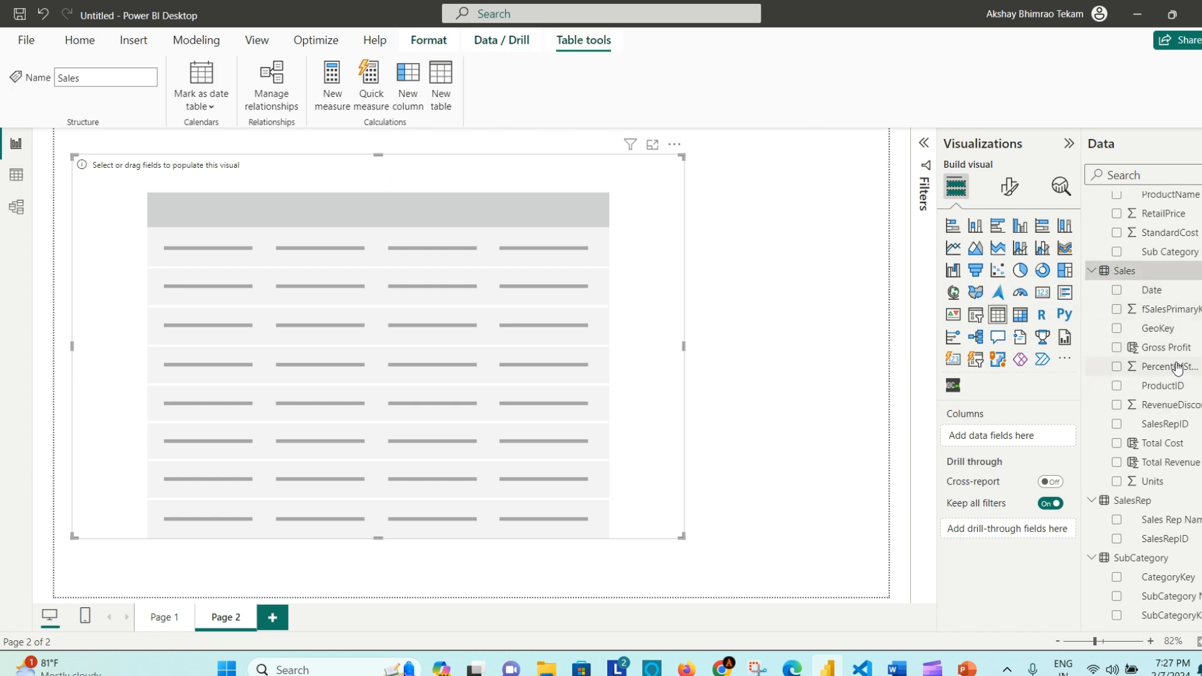
scroll(1159, 332, "up", 3)
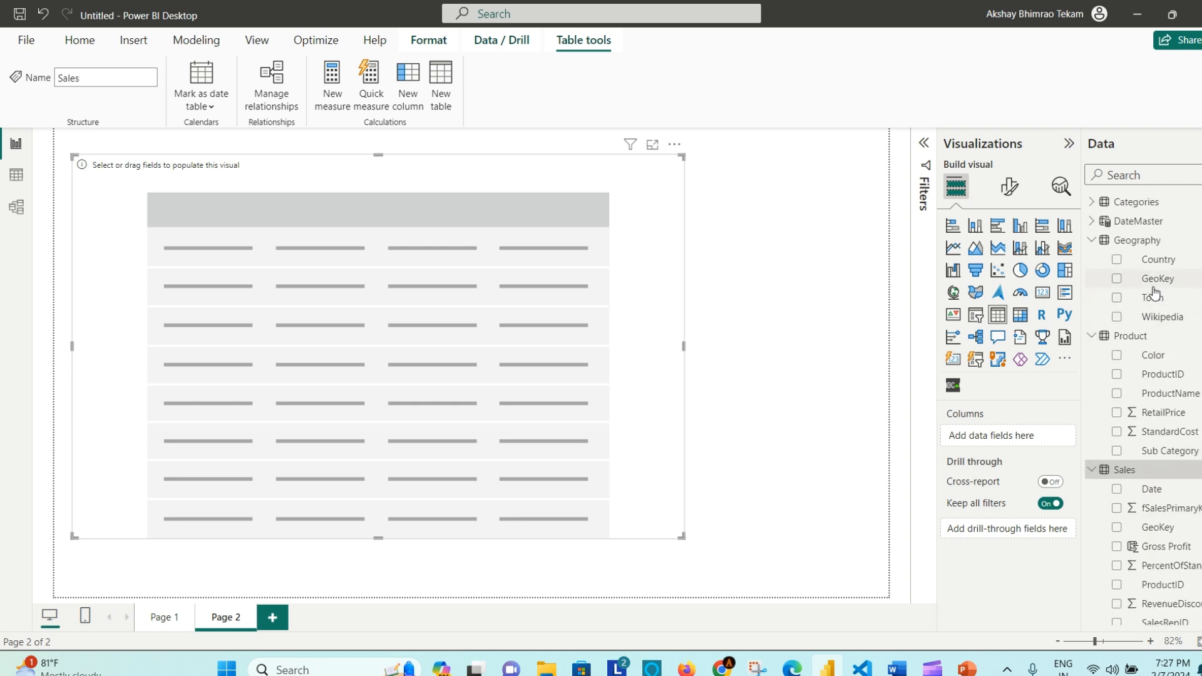
left_click(1093, 240)
left_click(1093, 221)
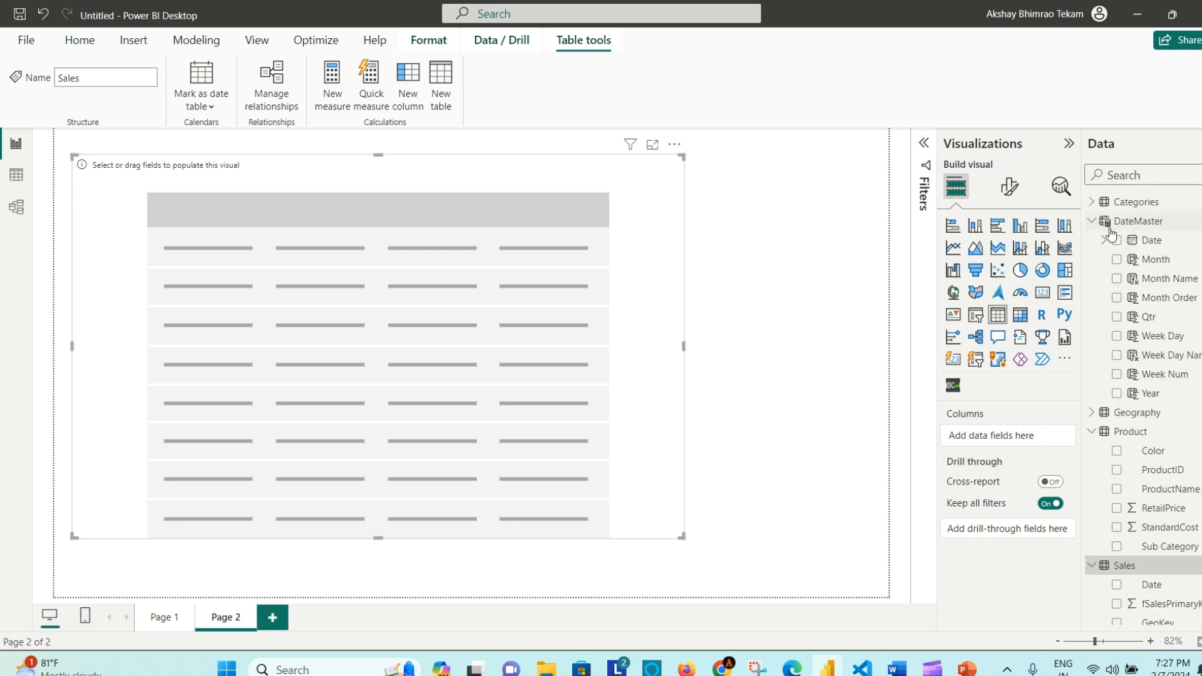
left_click_drag(1164, 395, 419, 292)
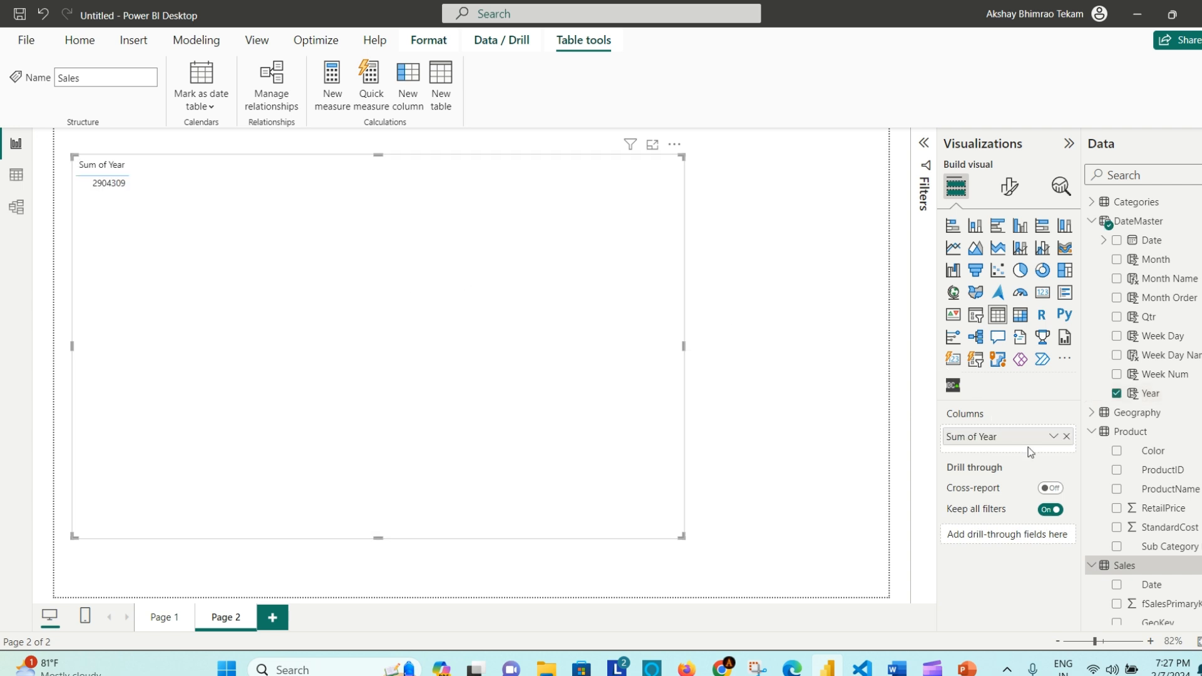
left_click(1055, 436)
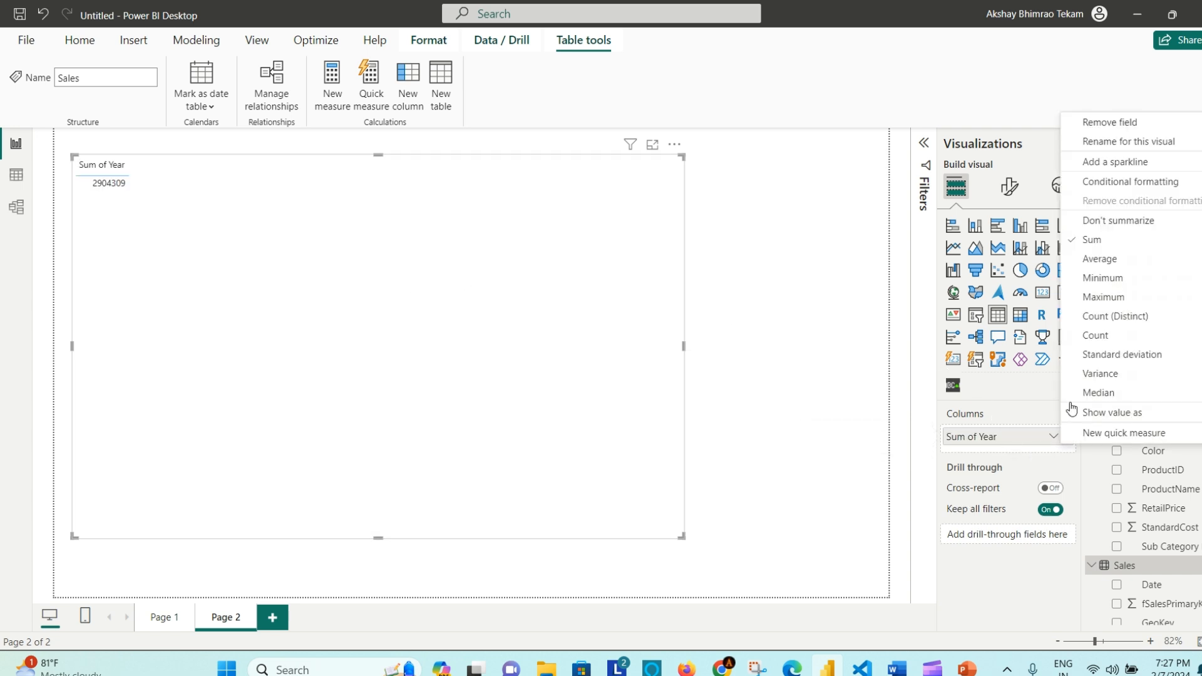
left_click(1115, 221)
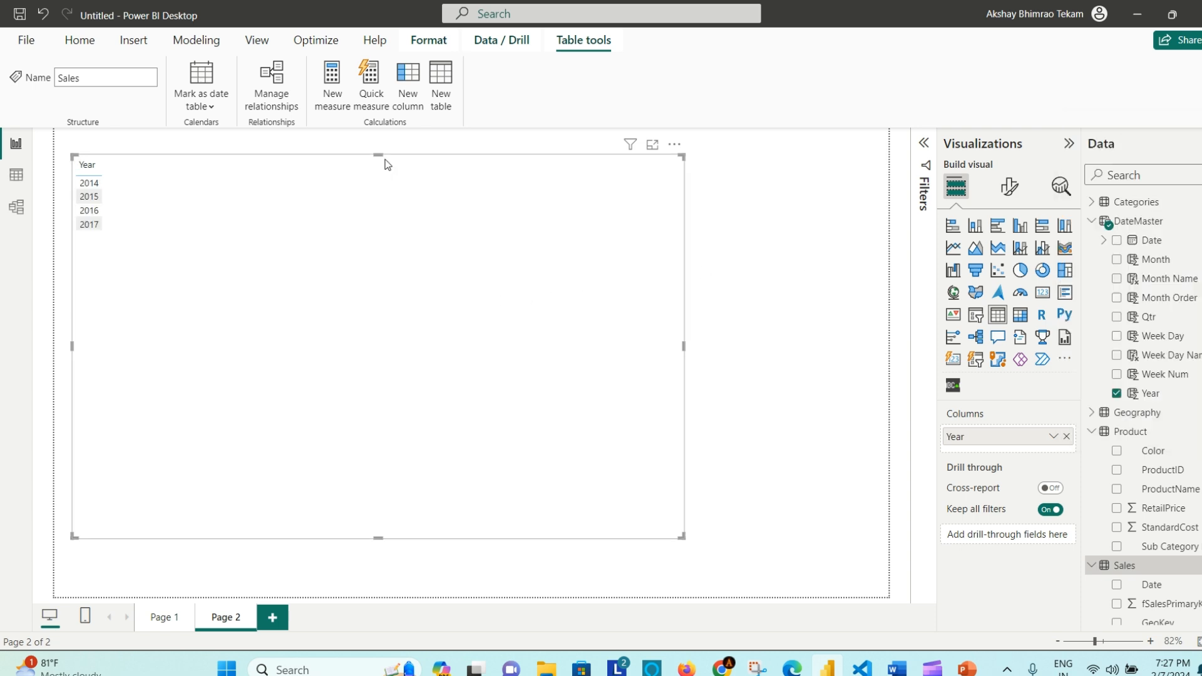
Step: Customize the current theme by increasing the general text font size, and apply the change
left_click(248, 41)
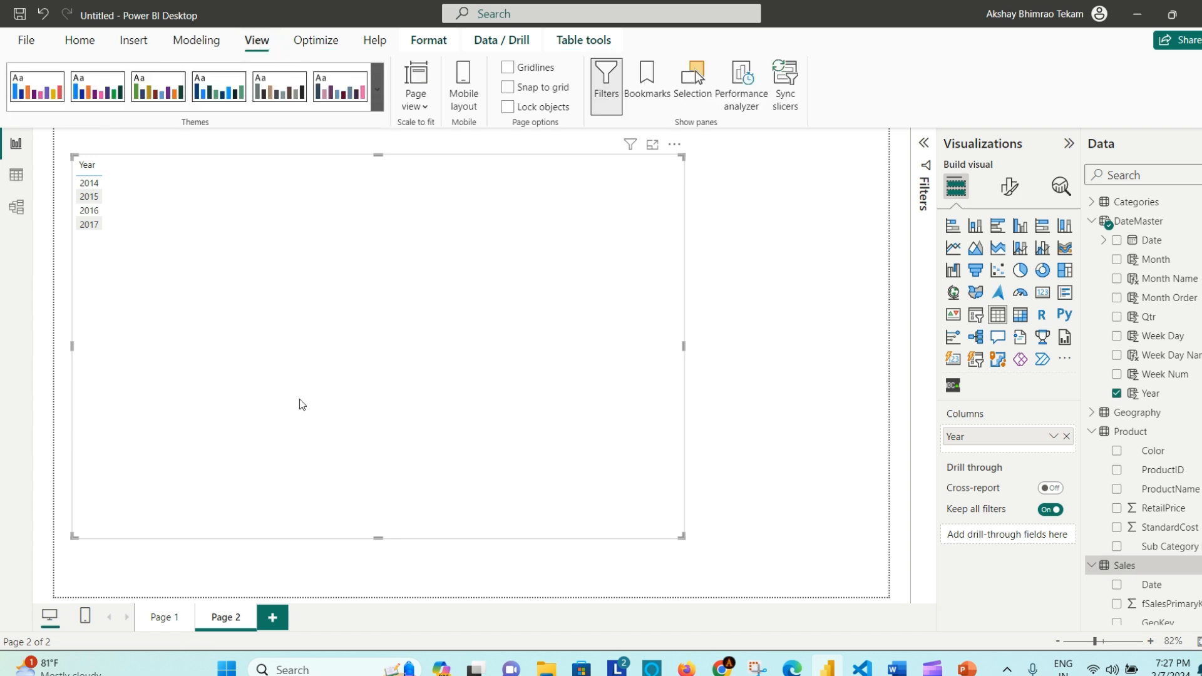
scroll(220, 388, "down", 2)
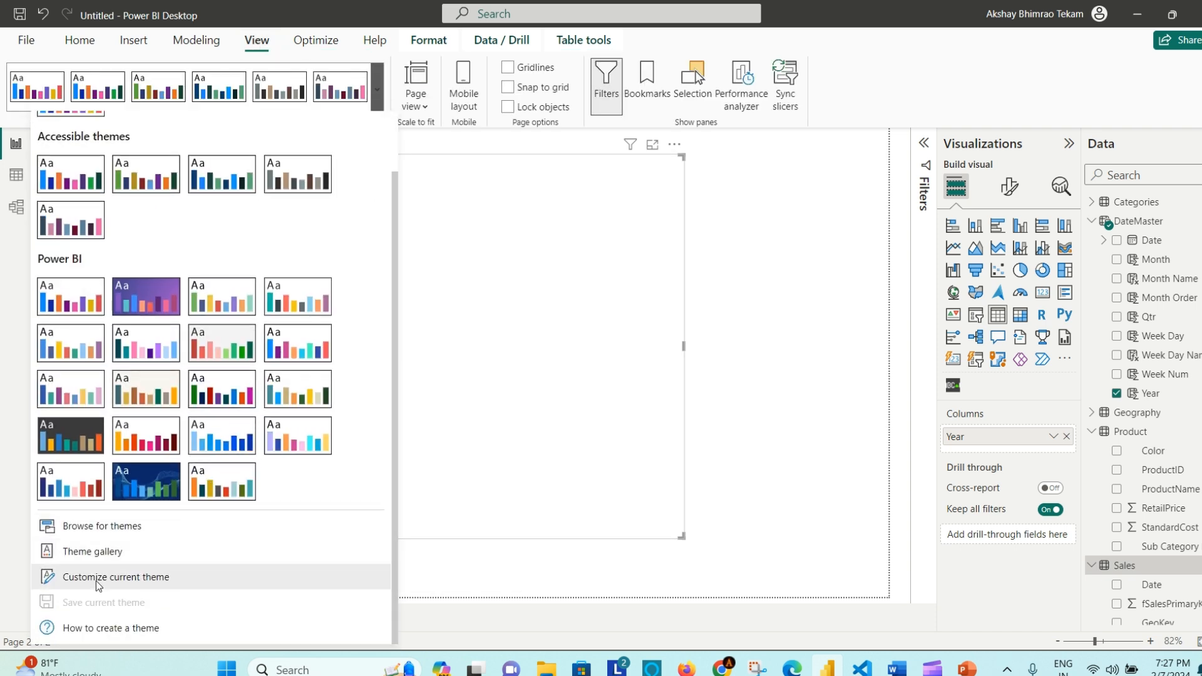
left_click(116, 577)
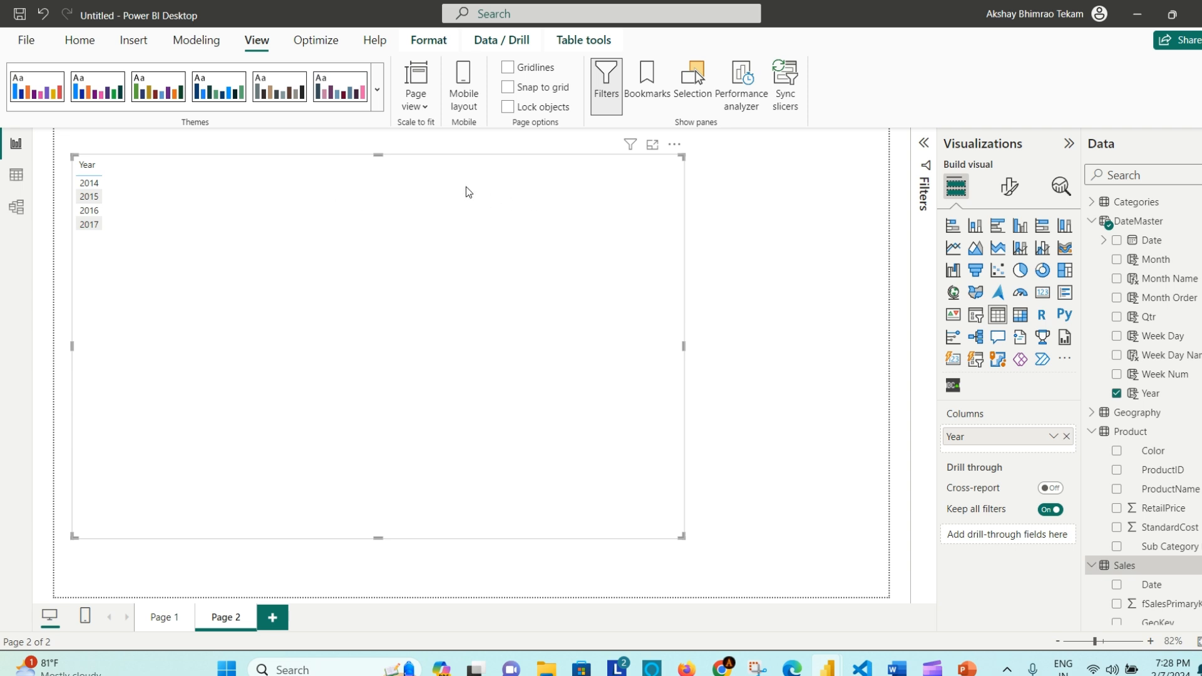
left_click(367, 169)
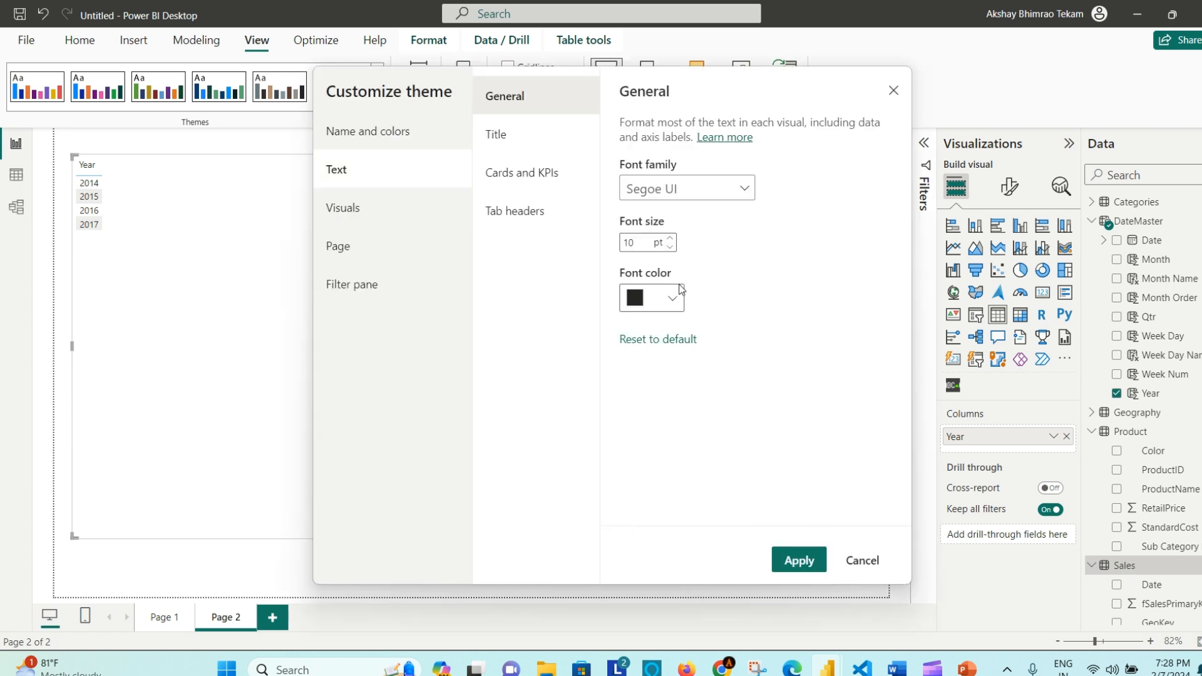
left_click(669, 238)
left_click(669, 238)
left_click(669, 239)
left_click(800, 559)
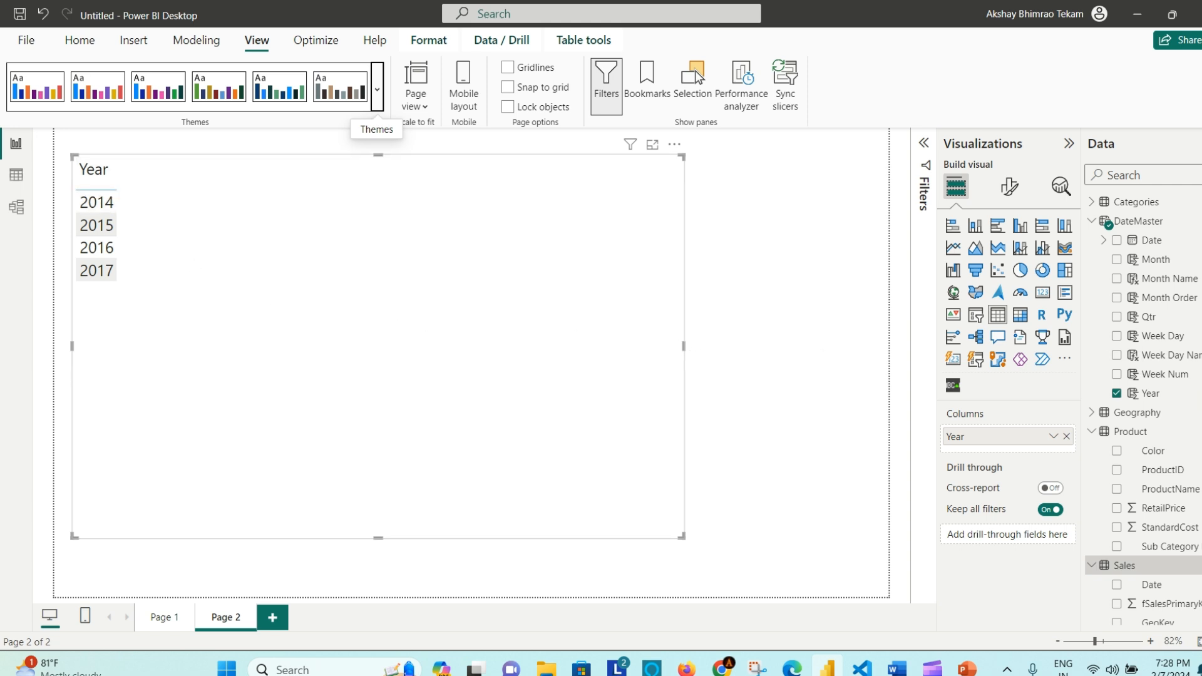
Step: Add the Qtr field from DateMaster to the table and set it to Don't summarize
left_click_drag(1152, 317, 257, 294)
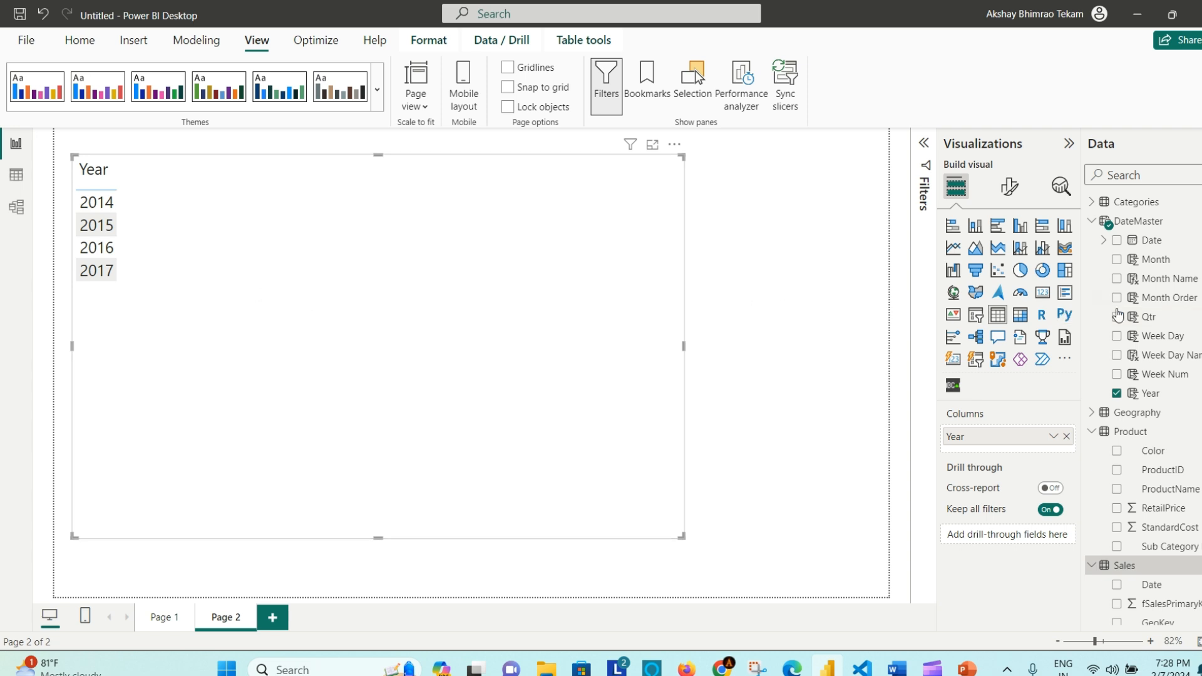
left_click_drag(1153, 320, 303, 268)
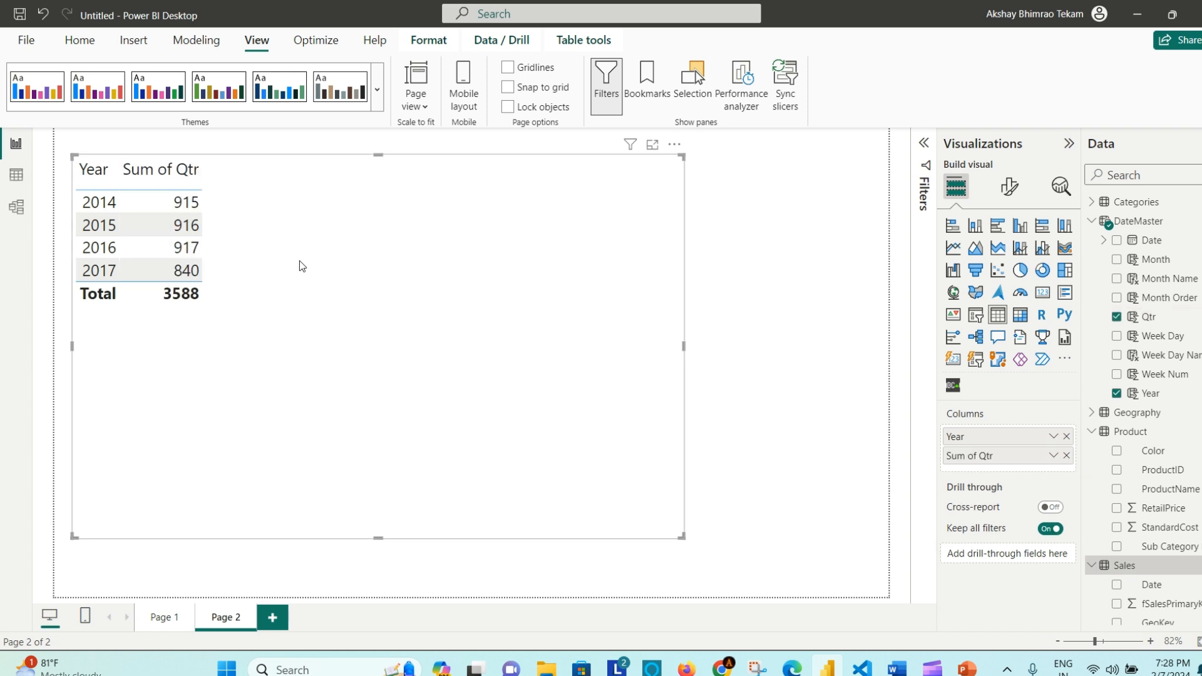
left_click(1054, 456)
left_click(1077, 242)
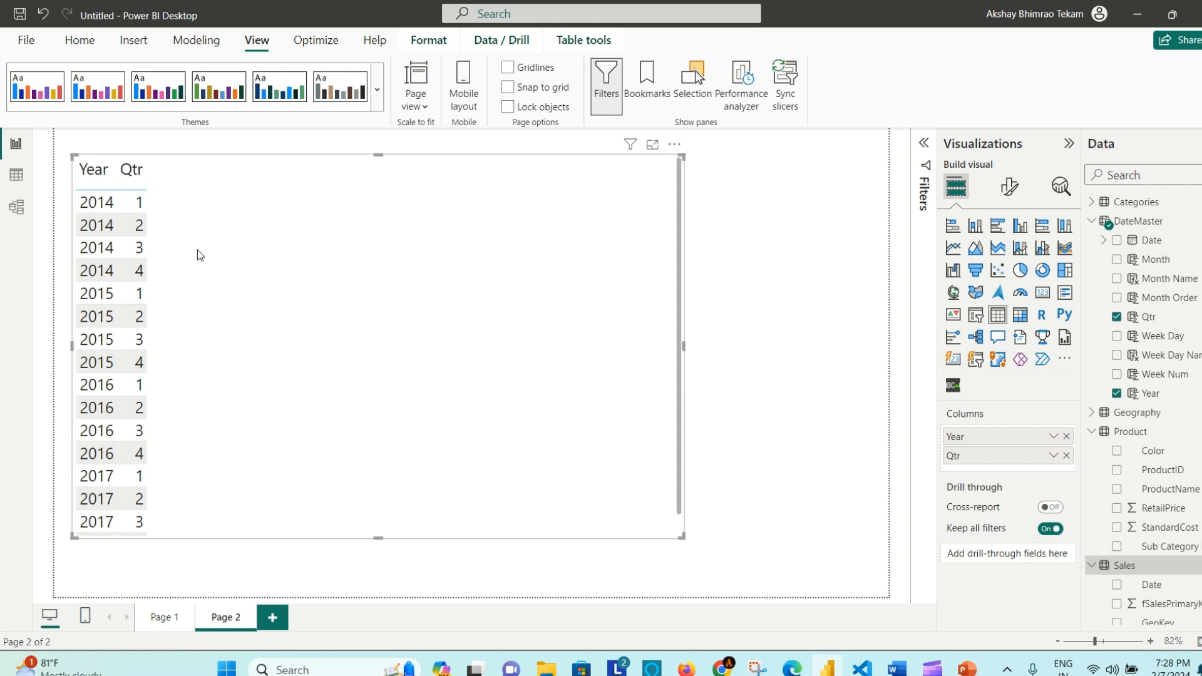
Step: Create a new measure in the Sales table as Tot Rev = SUM(Sales[Total Revenue])
left_click_drag(1117, 501, 659, 423)
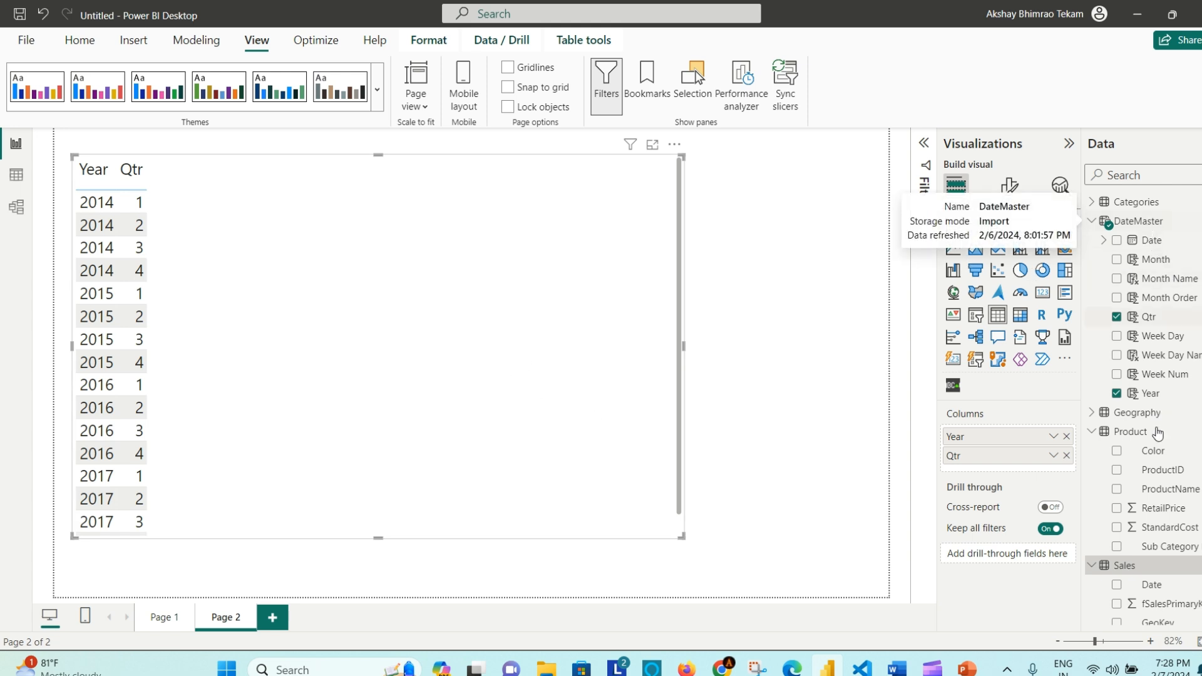
scroll(1153, 509, "down", 1)
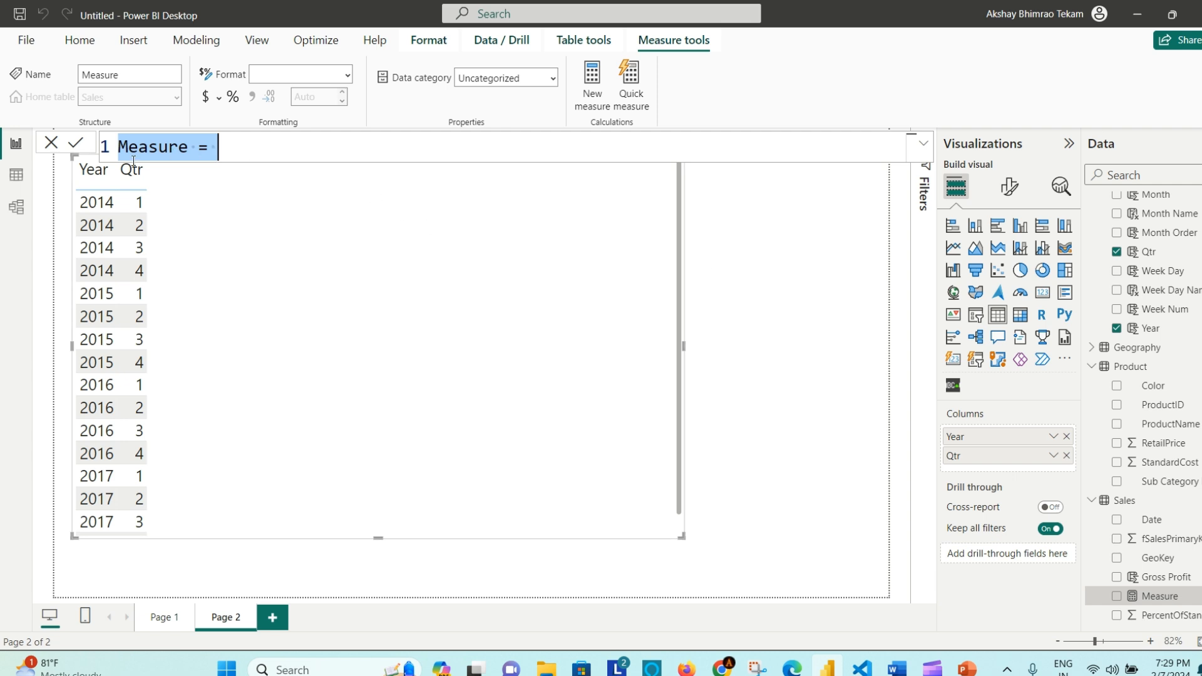
double_click(153, 146)
type("Tot")
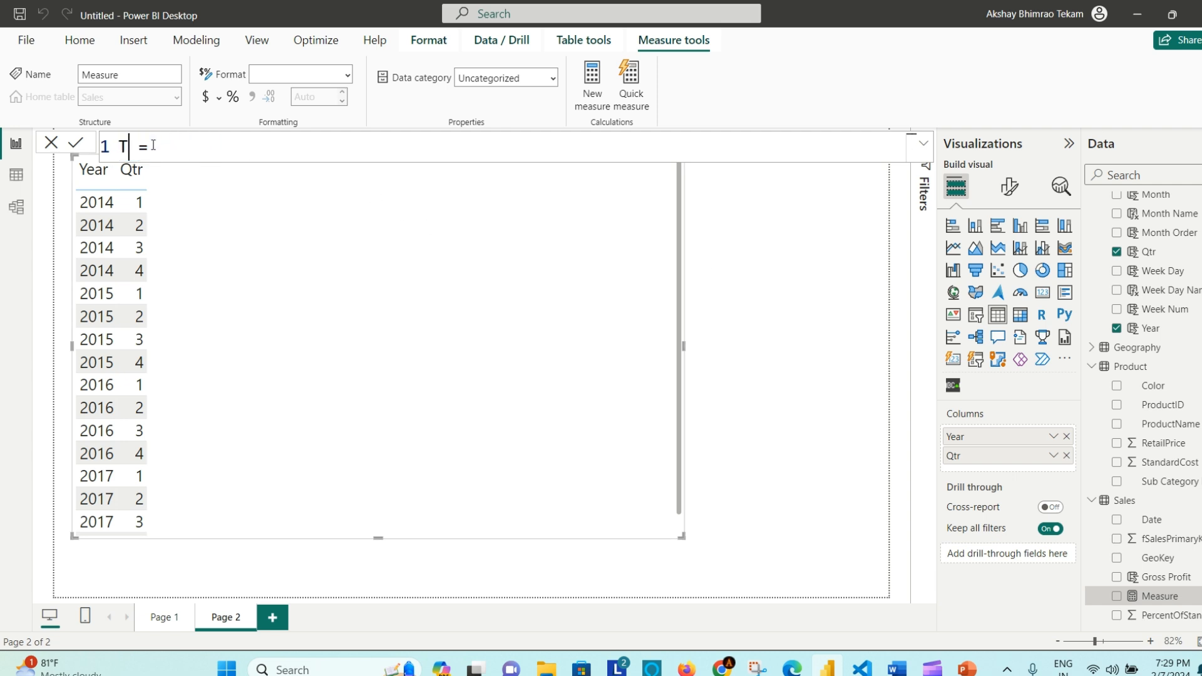
type(" Rev")
key("Right")
key("Right")
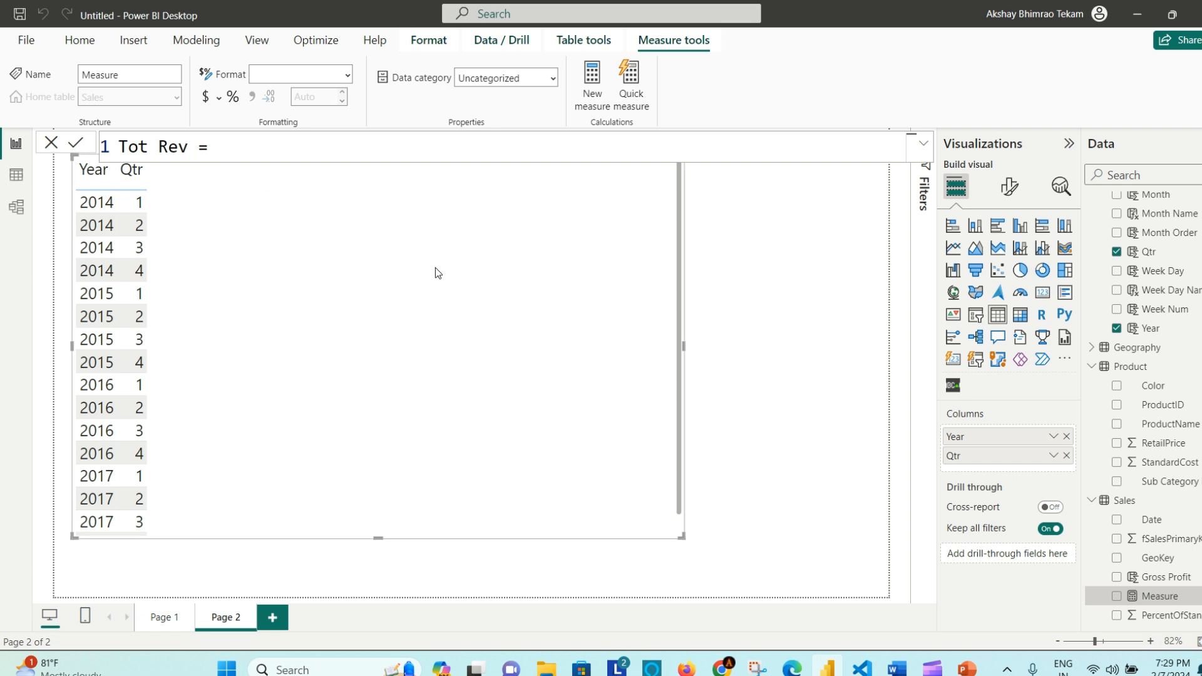
type("SUM")
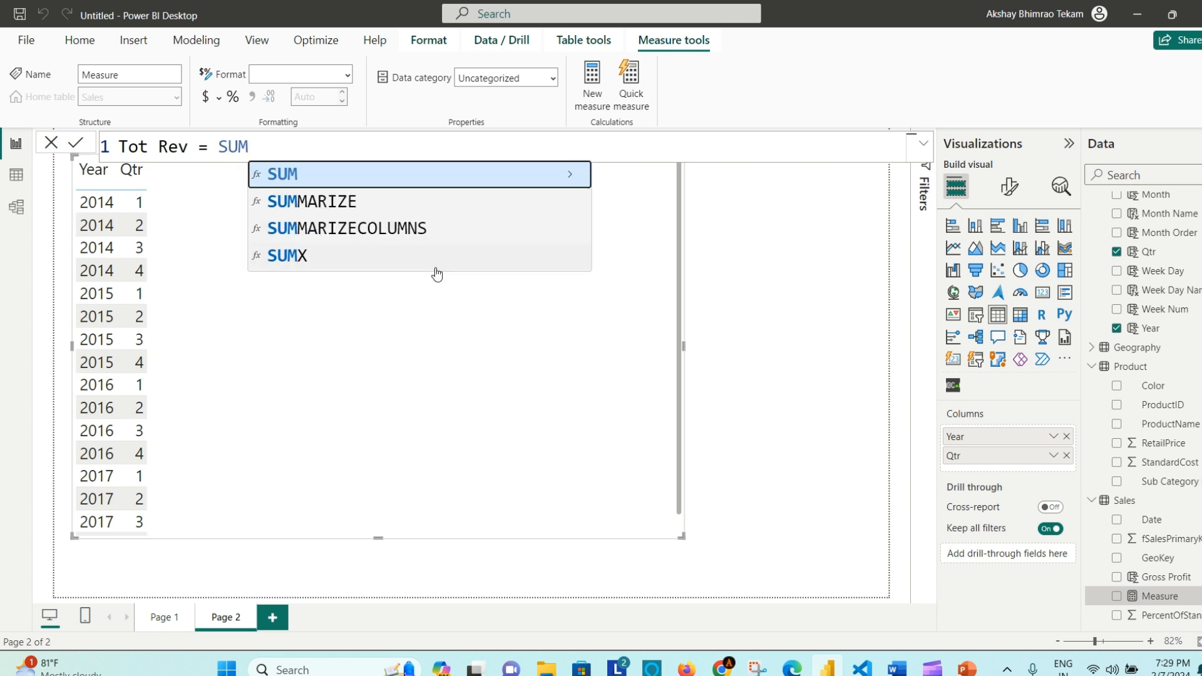
type("()")
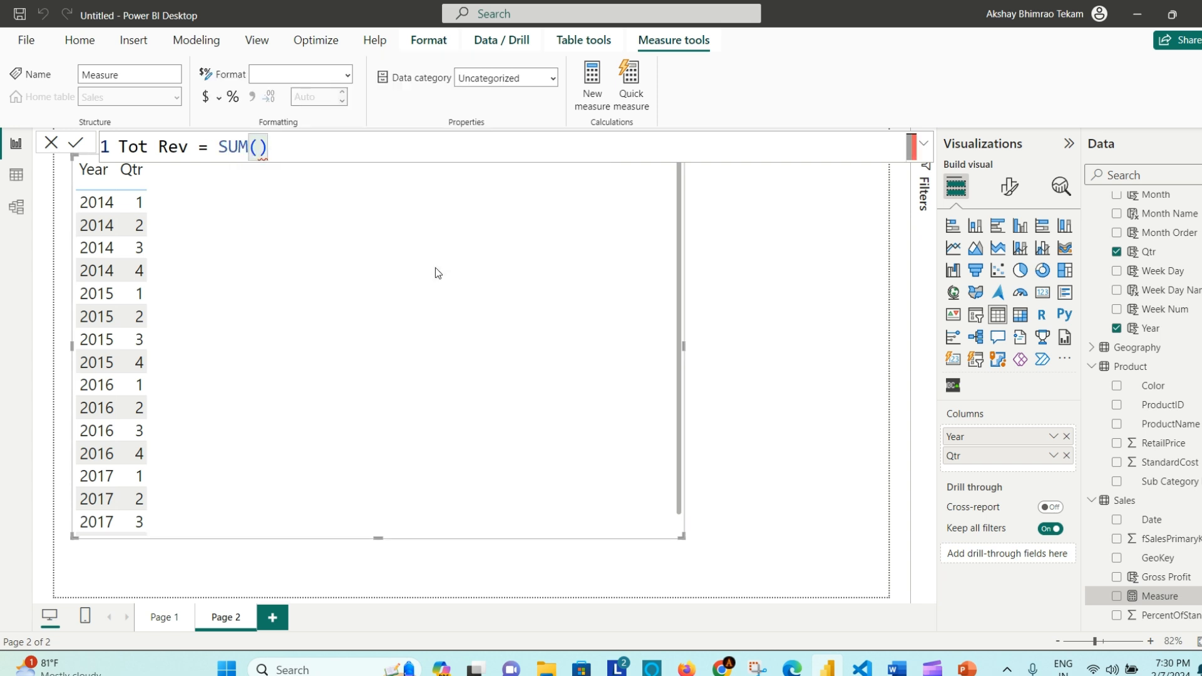
key("Left")
type("Sa")
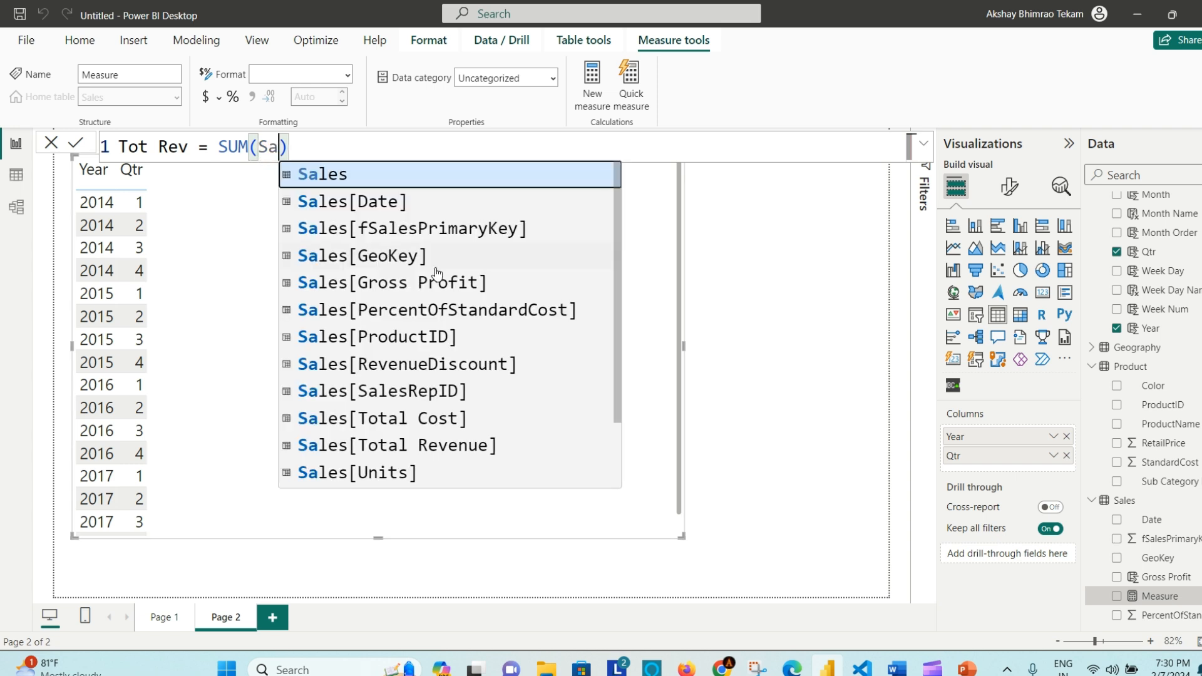
type("le")
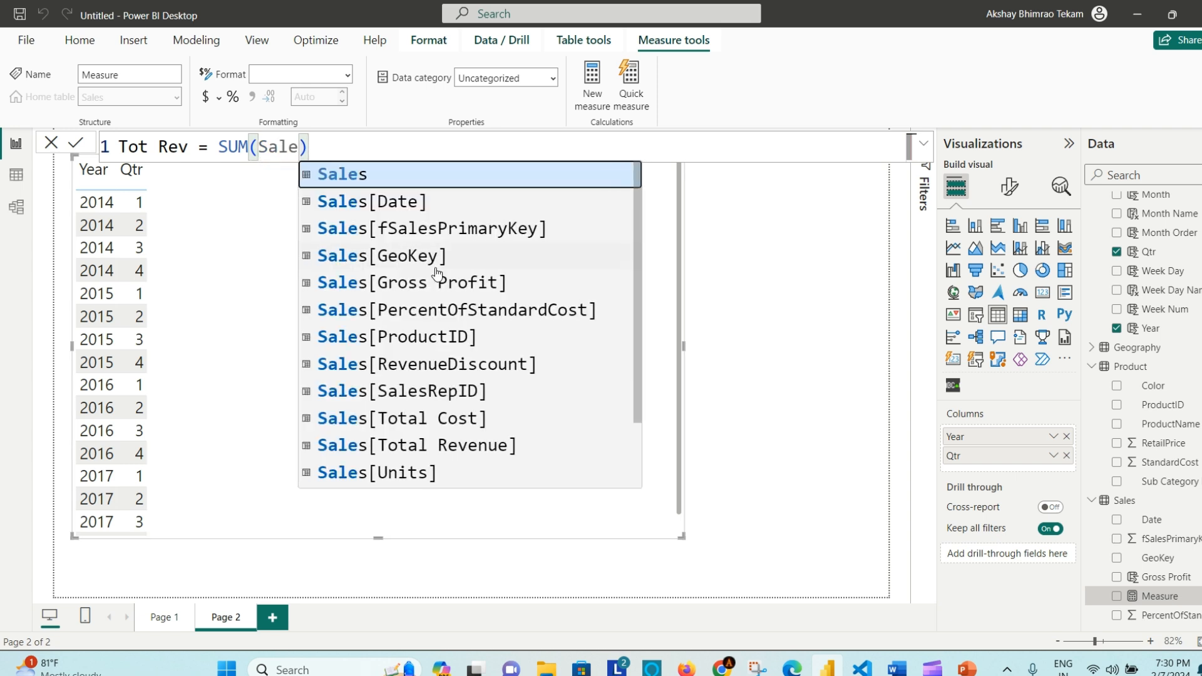
left_click(443, 446)
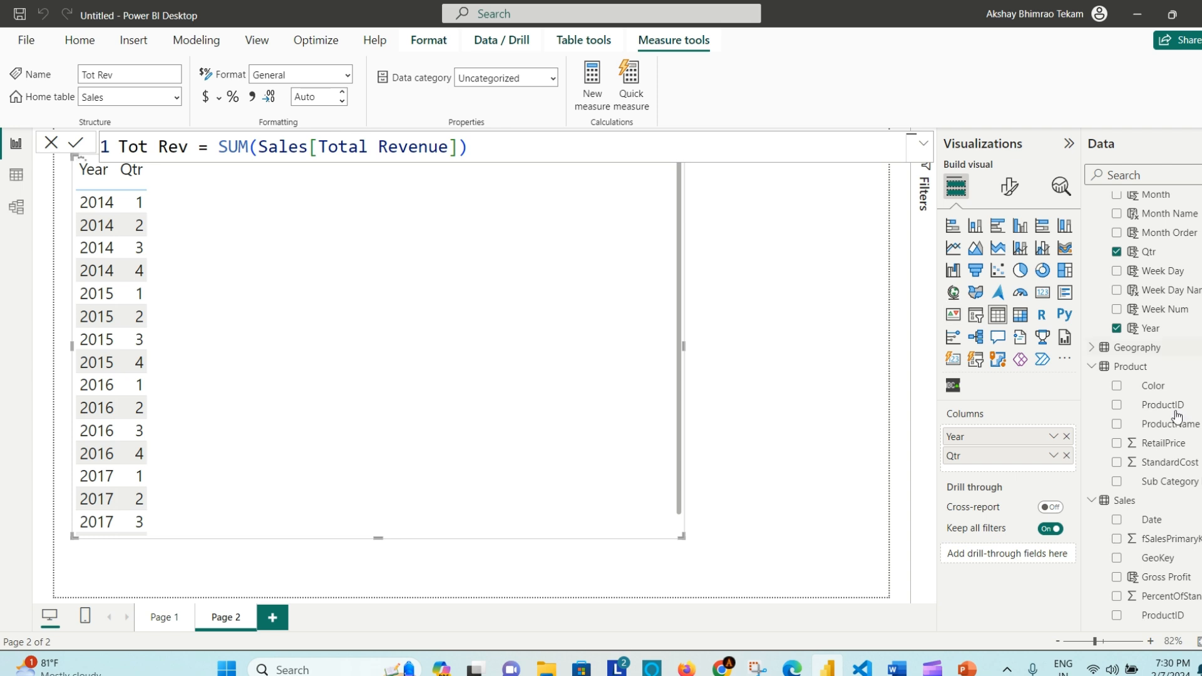
Step: Add the Tot Rev measure from the Sales table to the table visual
scroll(1178, 415, "down", 2)
scroll(1178, 415, "down", 1)
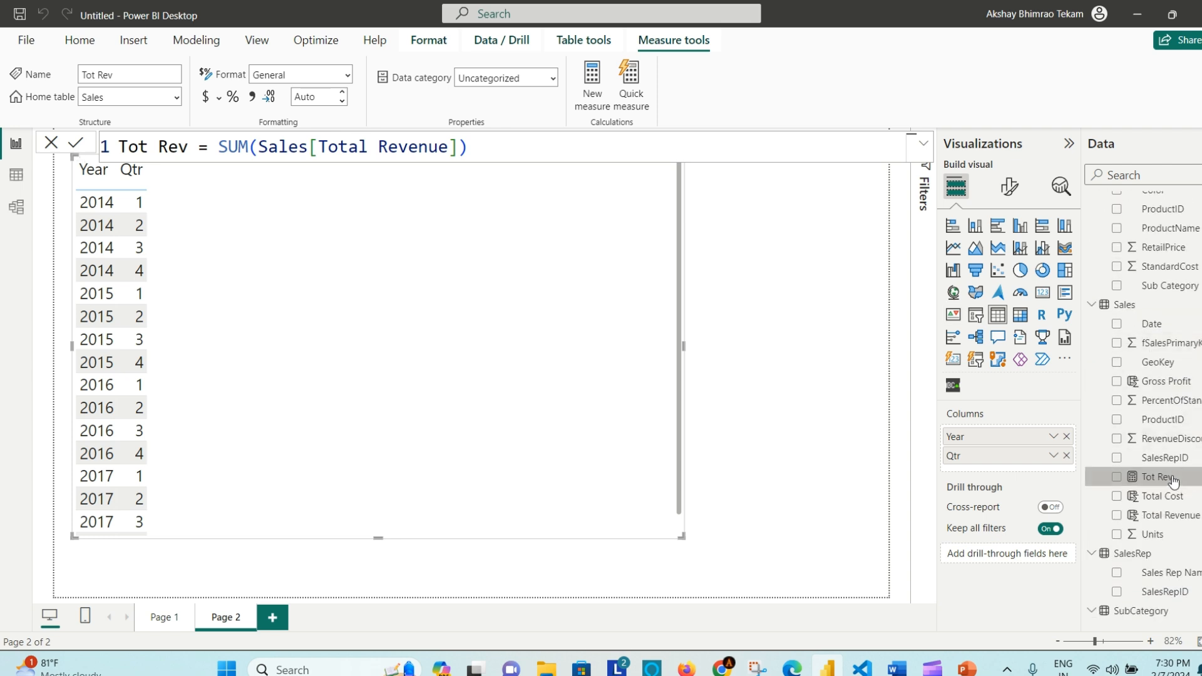
left_click_drag(883, 431, 341, 253)
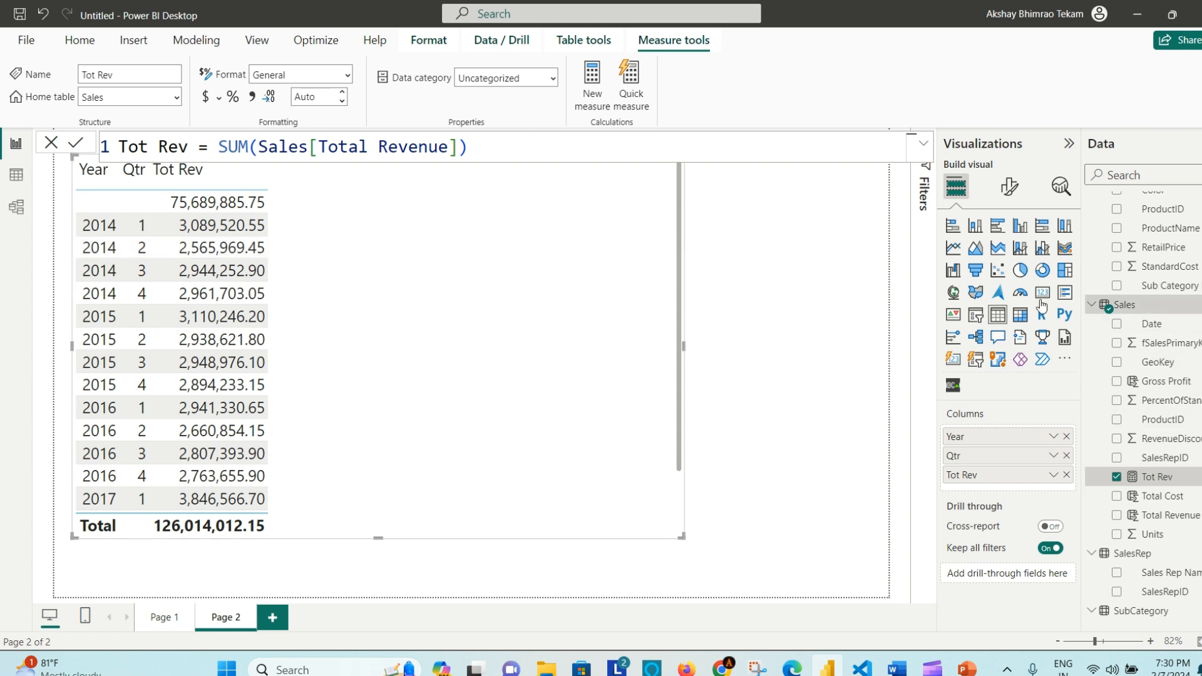
Step: Start a new Sales measure named Prev Qtr, using CALCULATE with [Tot Rev] as its expression
left_click(1154, 305)
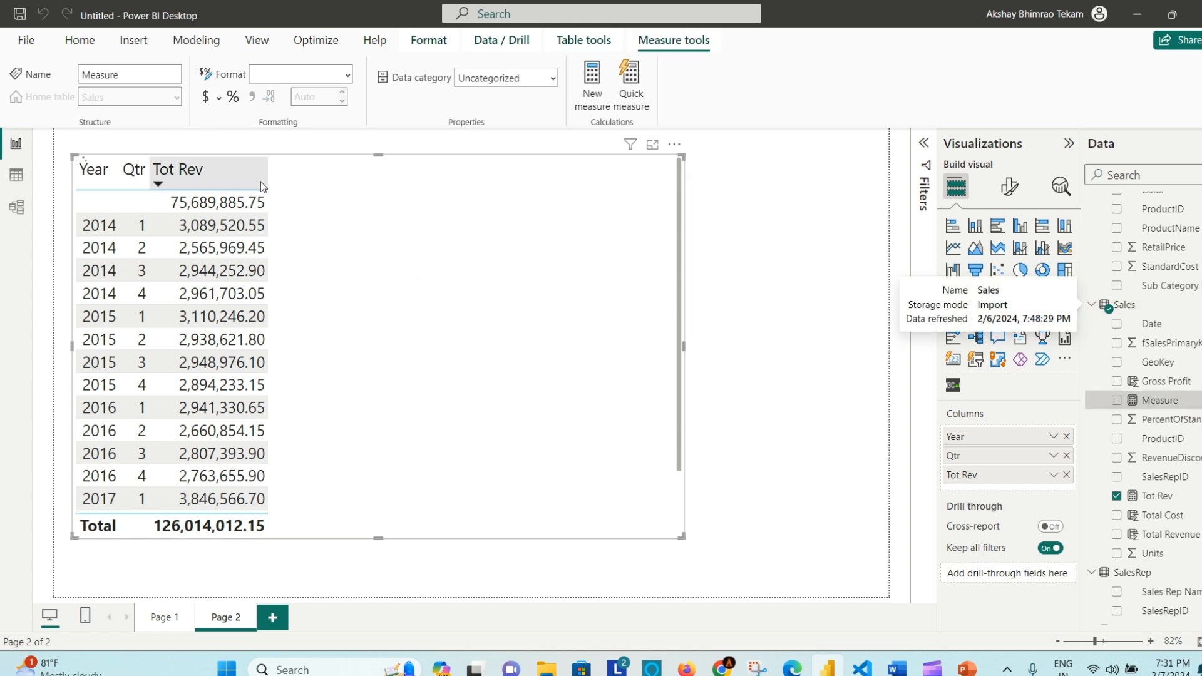
double_click(152, 145)
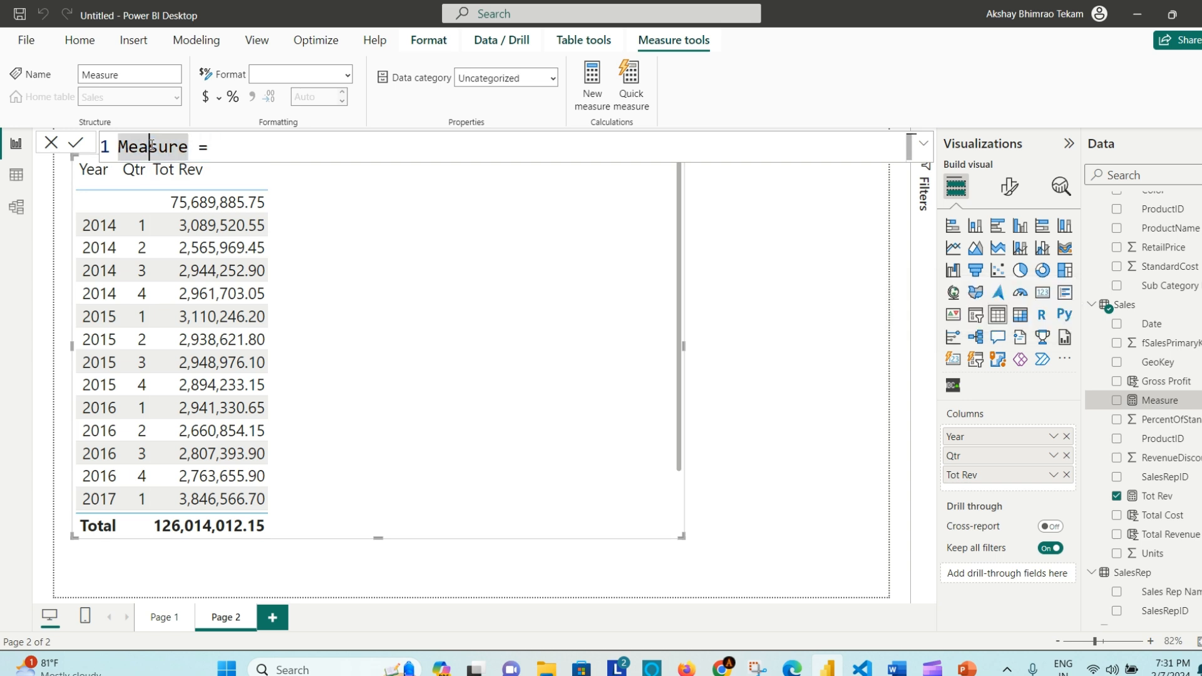
type("Prev ")
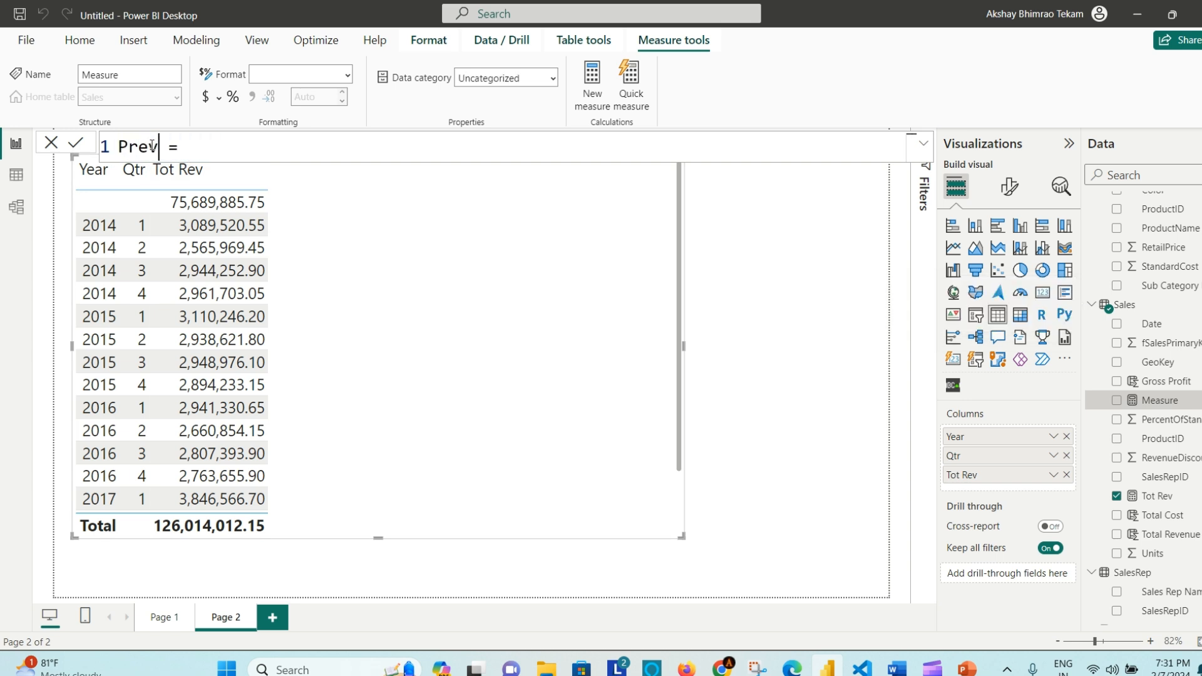
type("Qtr")
key("Right")
key("Right")
type("CA")
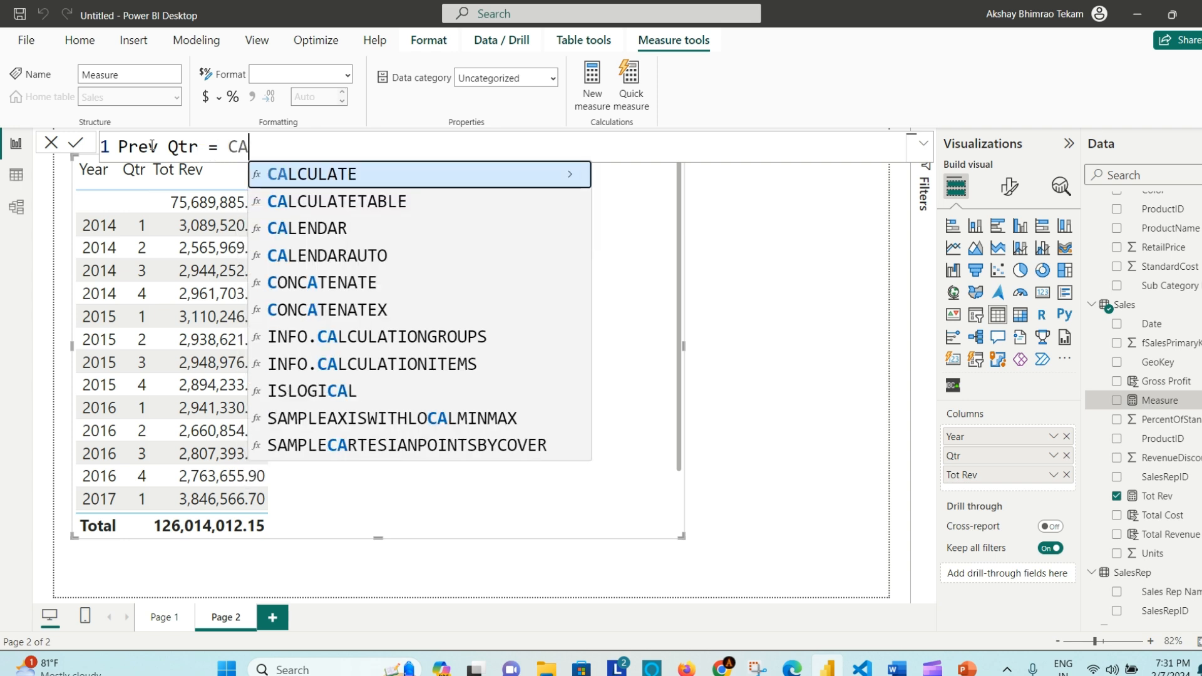
key("Tab")
type(")")
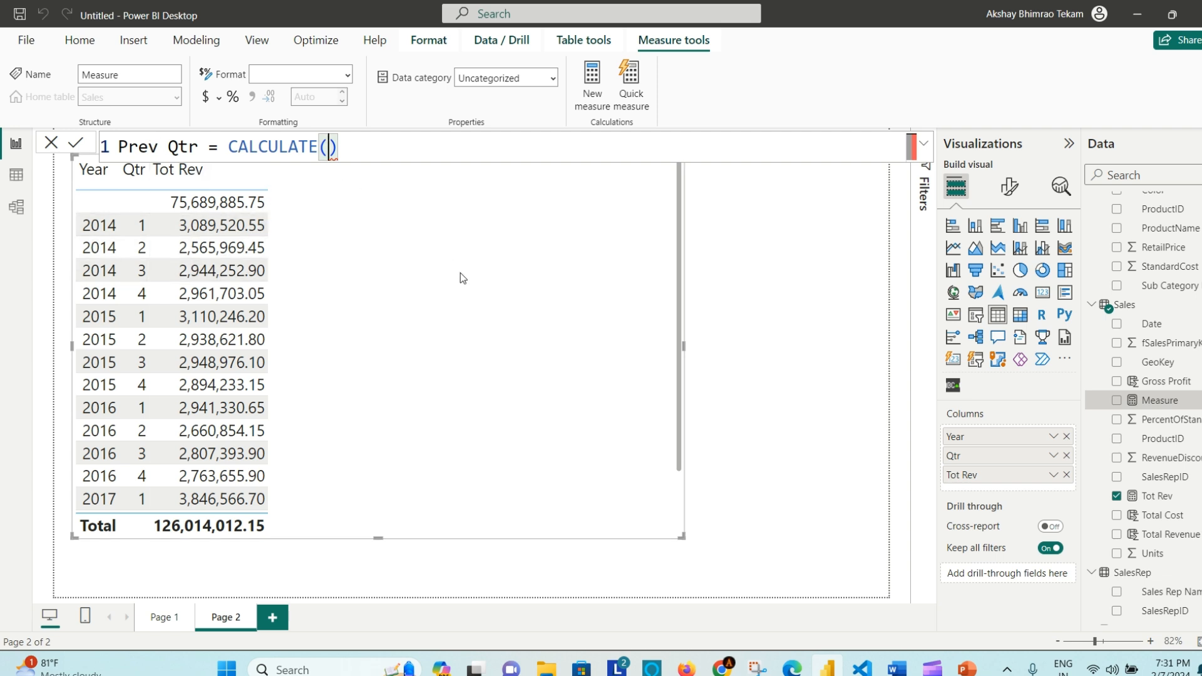
type("[")
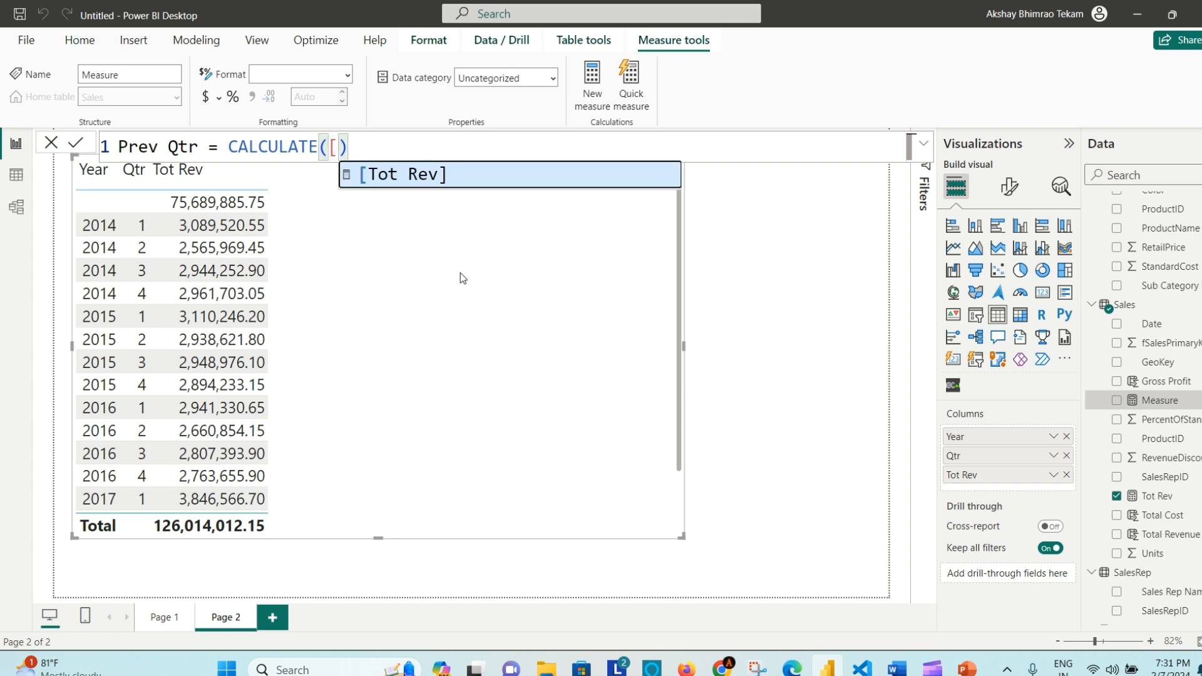
key("Tab")
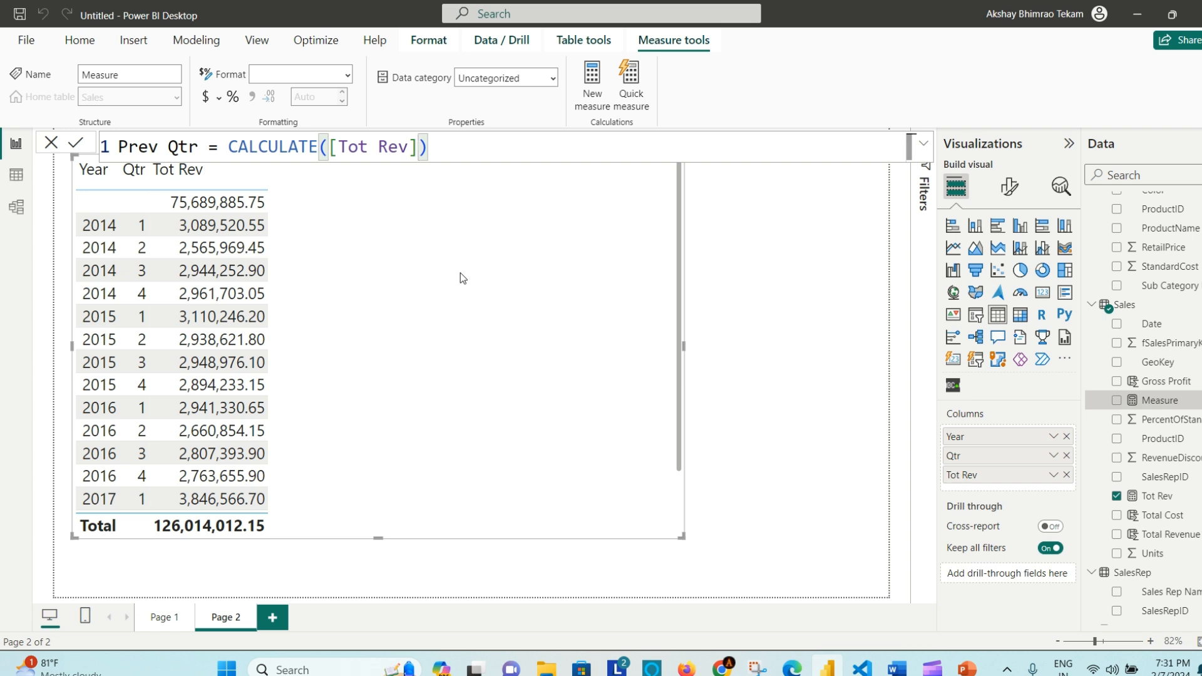
type(",")
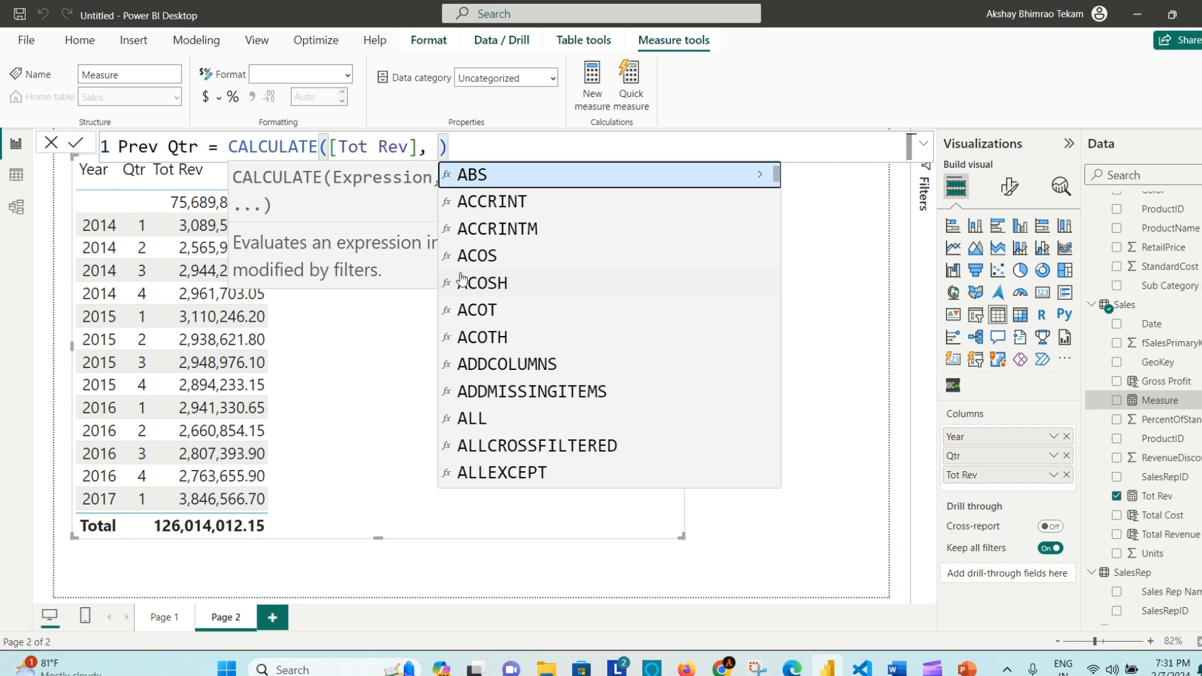
Step: Add PREVIOUSQUARTER(DateMaster[Date]) as the filter of the Prev Qtr formula and commit the measure
type("PREV")
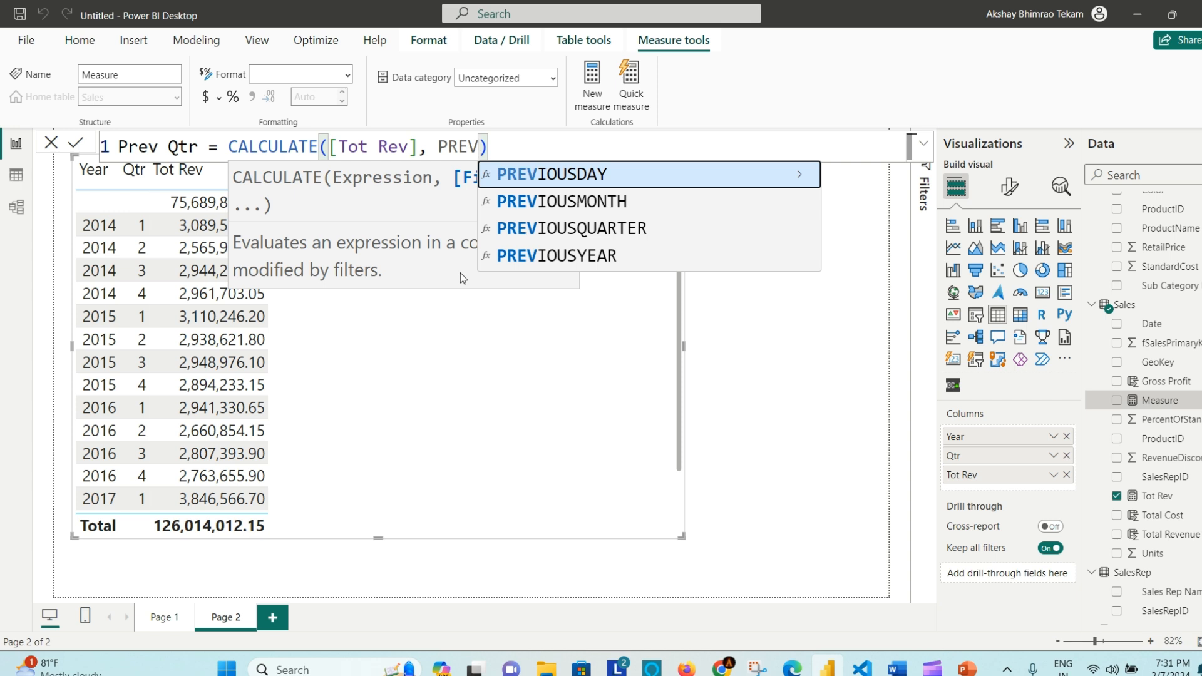
key("Down")
key("Down")
key("Tab")
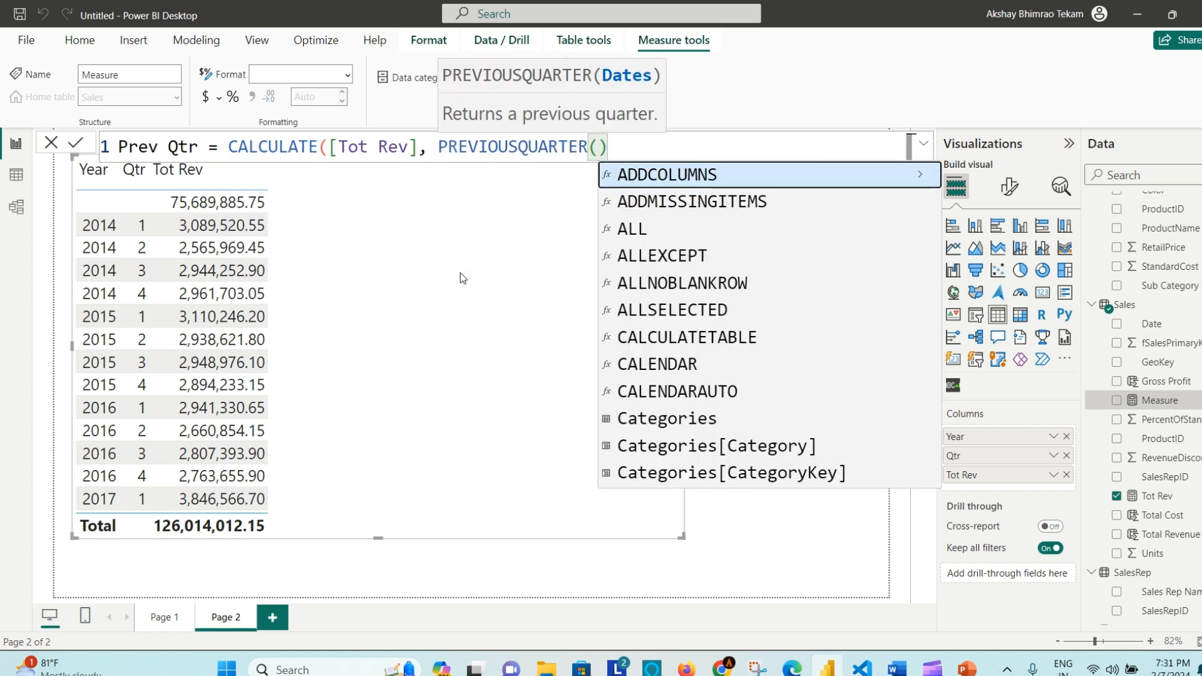
type("Date")
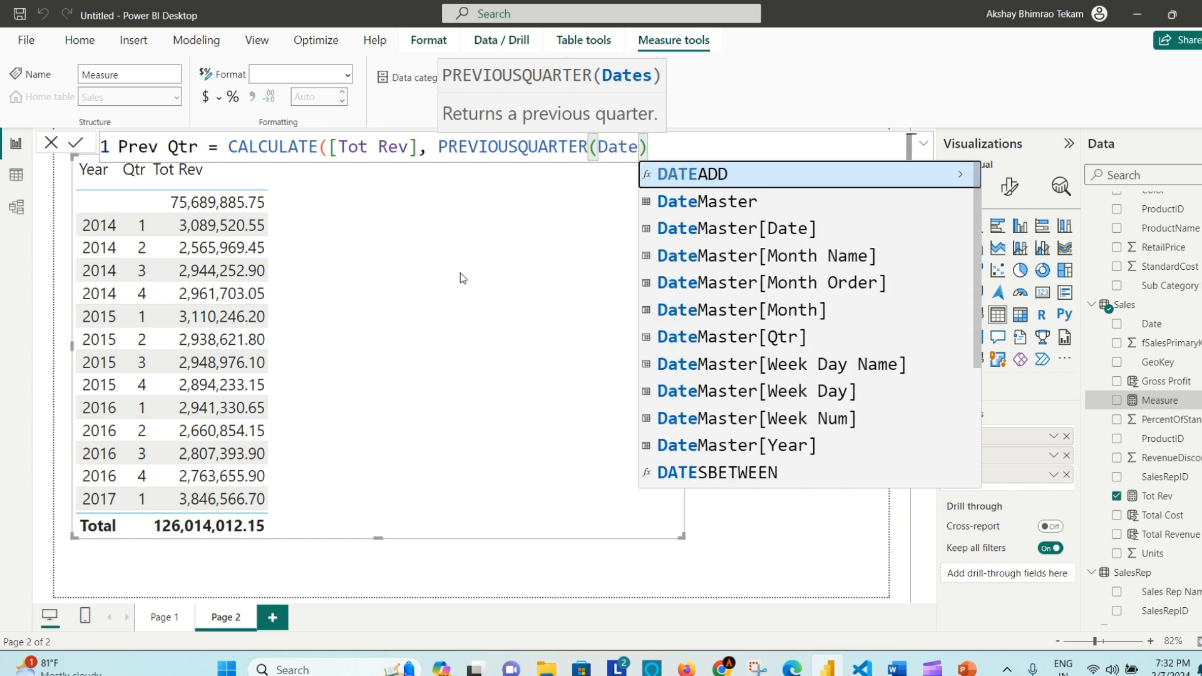
left_click(705, 230)
left_click(778, 147)
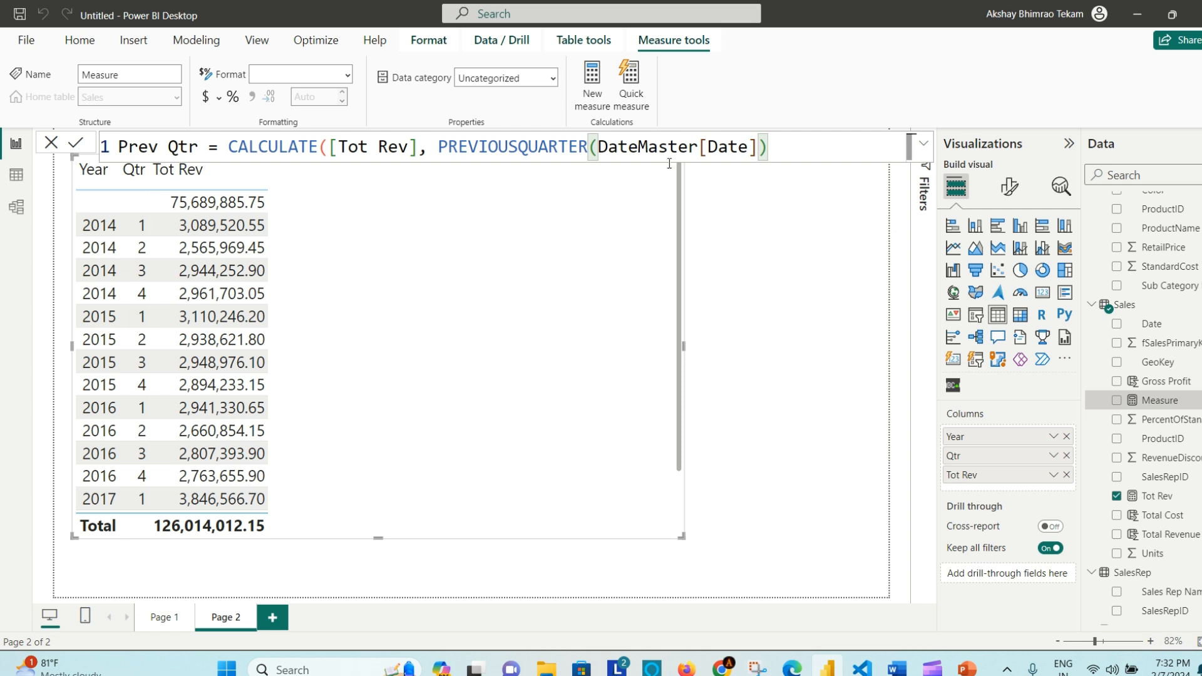
left_click(74, 145)
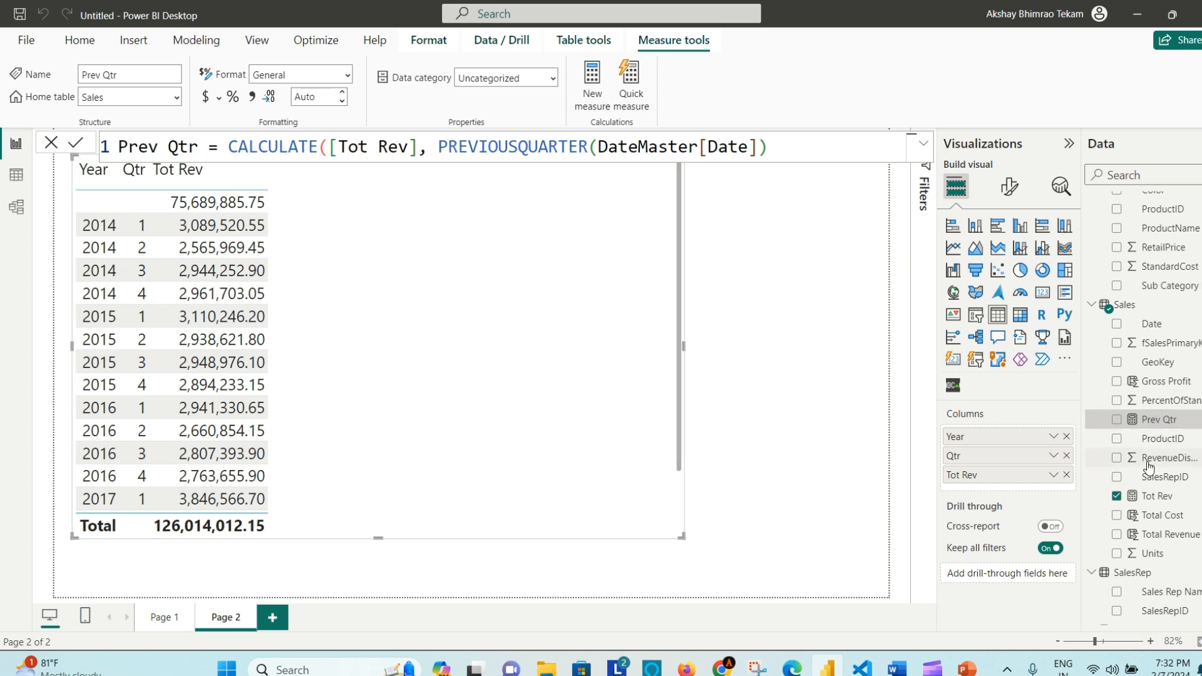
Step: Add the Total Revenue field and the Prev Qtr measure from Sales to the table visual
left_click_drag(1162, 539, 473, 297)
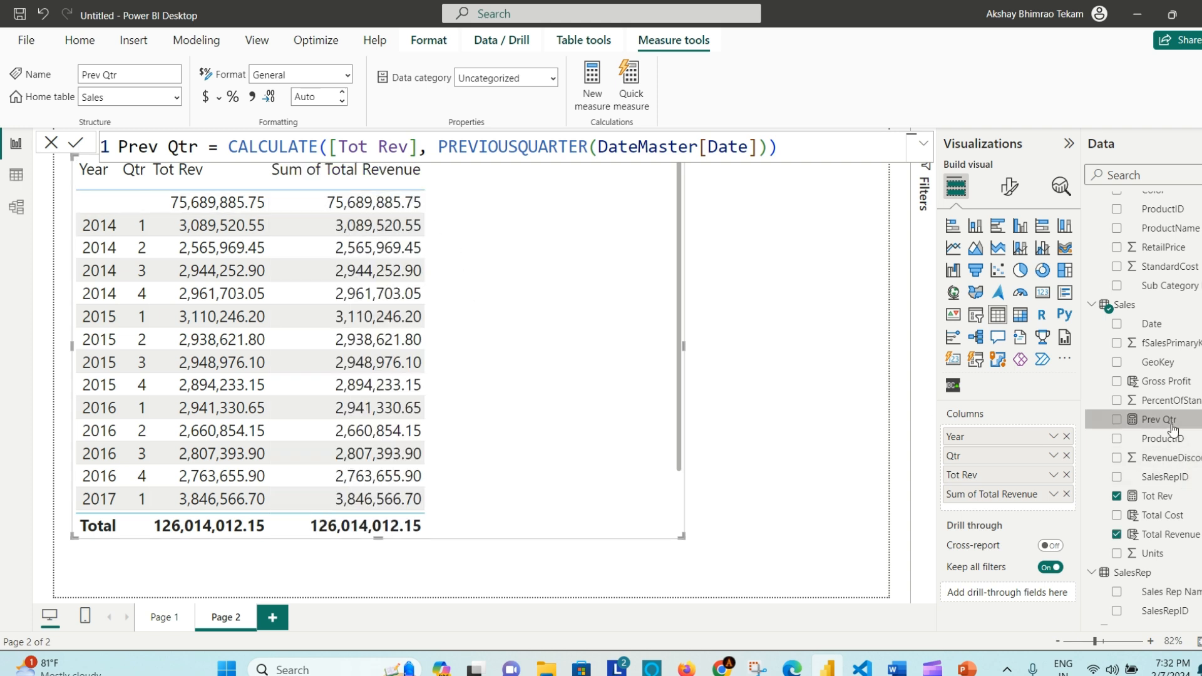
left_click_drag(1169, 421, 545, 274)
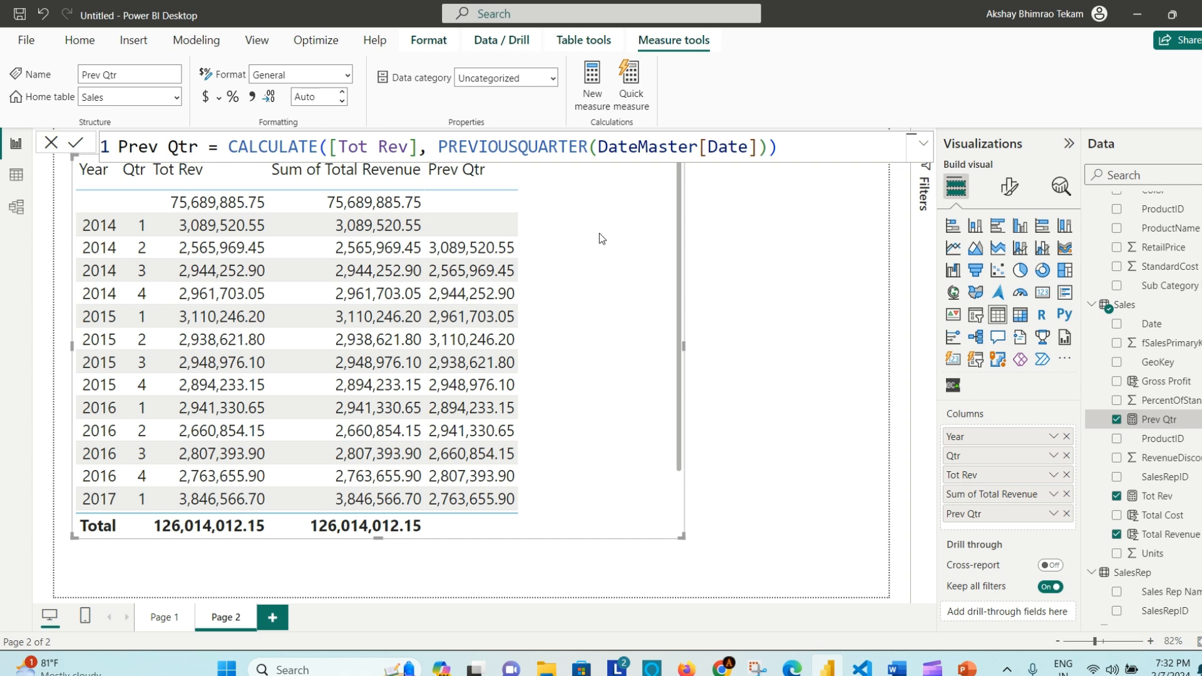
Step: Create a new measure in the Sales table and name it QoQ Growth
left_click(1151, 307)
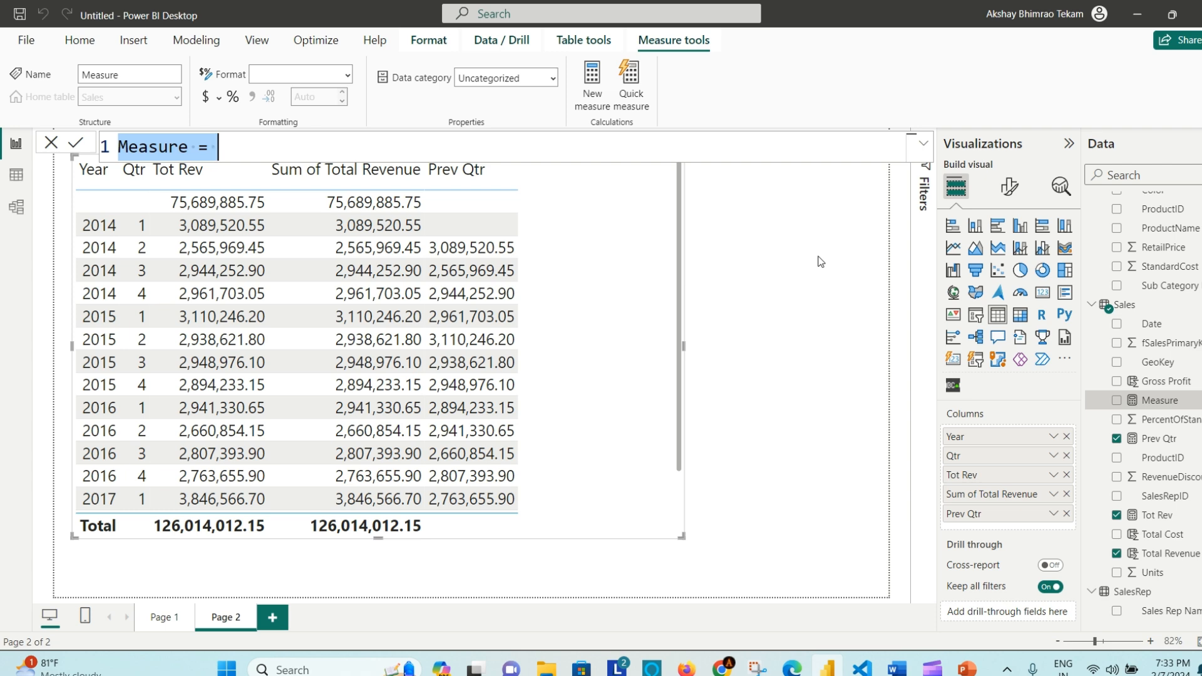
left_click(160, 147)
double_click(160, 146)
type("QoQ ")
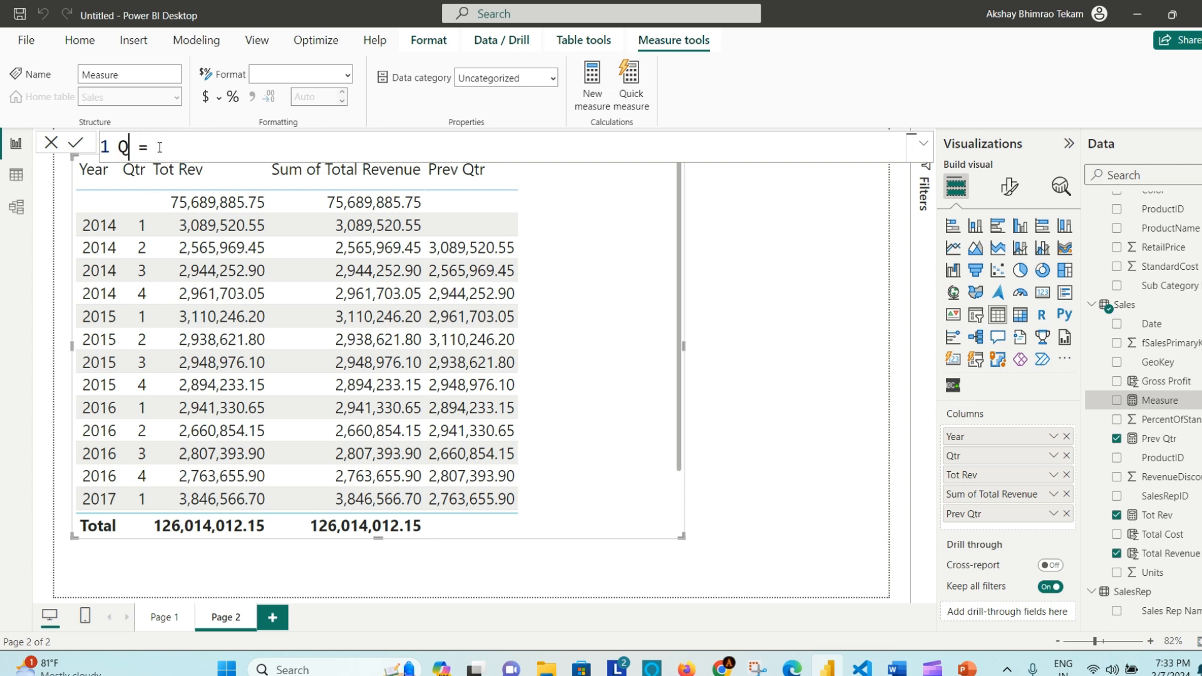
type("Growth")
key("End")
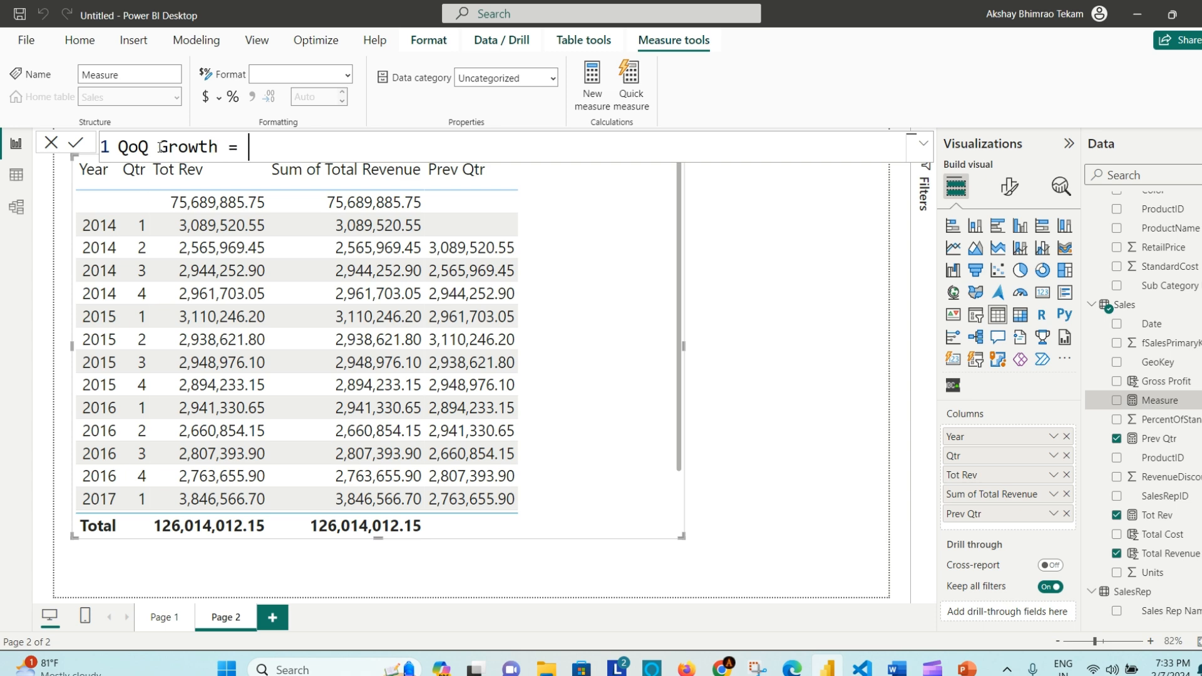
Step: Enter the parenthesised difference ([Tot Rev] - [Prev Qtr]) as the first part of the QoQ Growth formula
type("()")
key("Left")
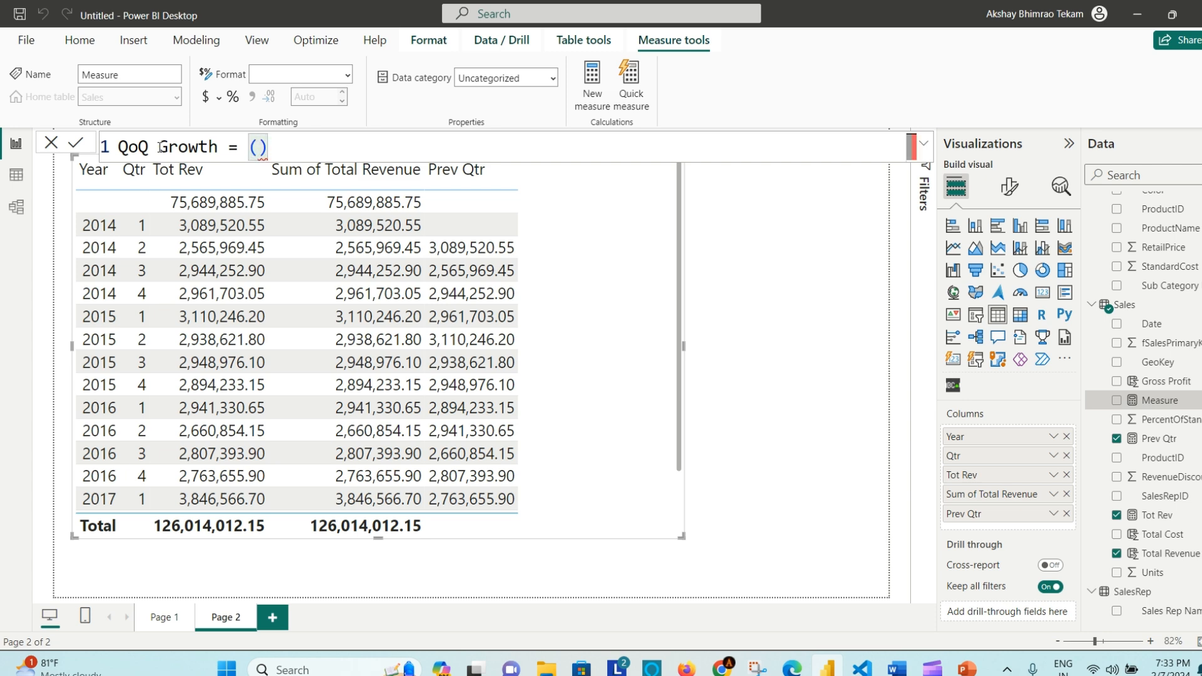
type("To")
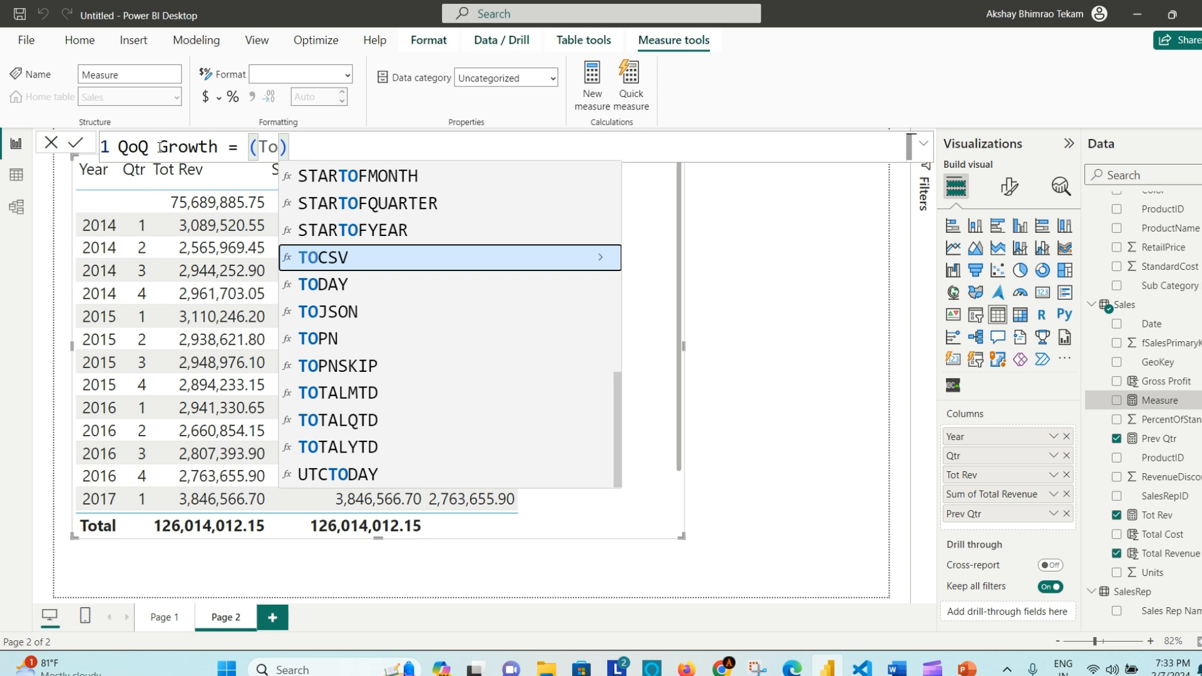
type("t")
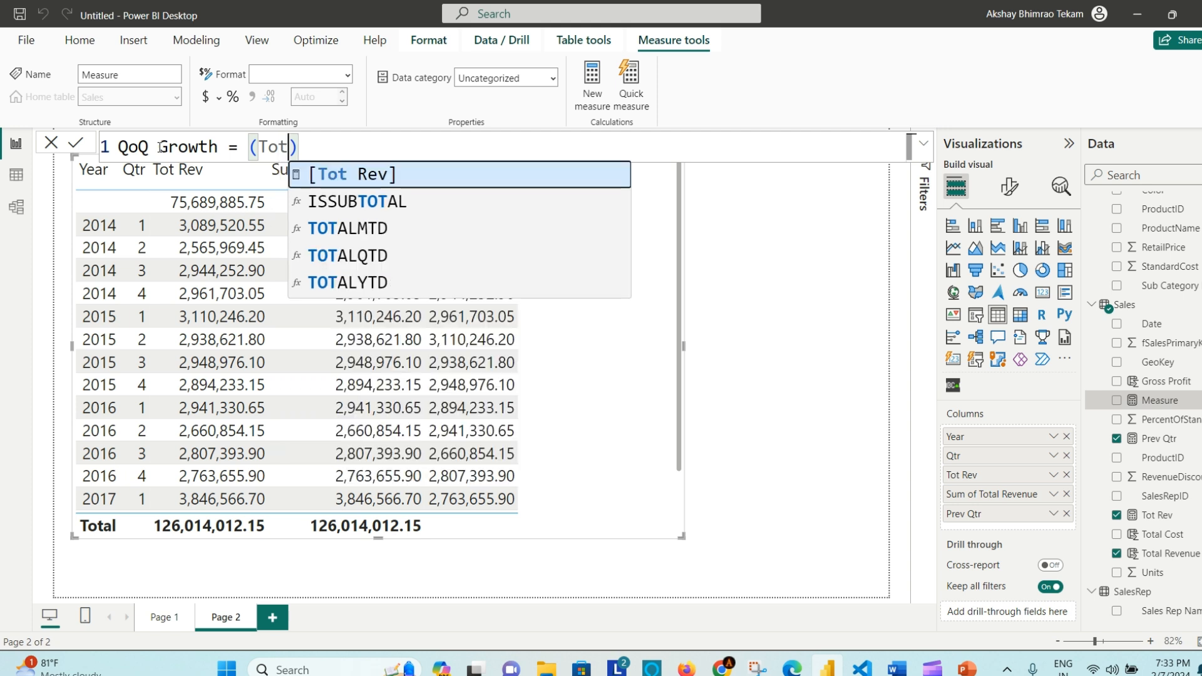
key("Tab")
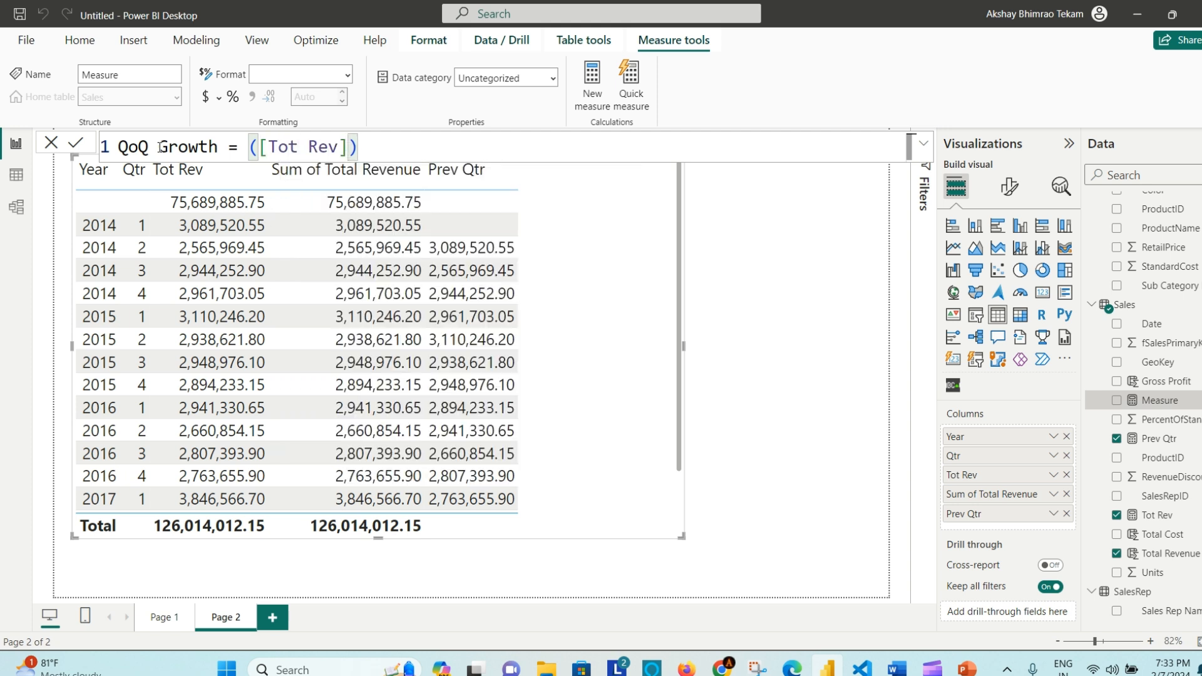
type("- [")
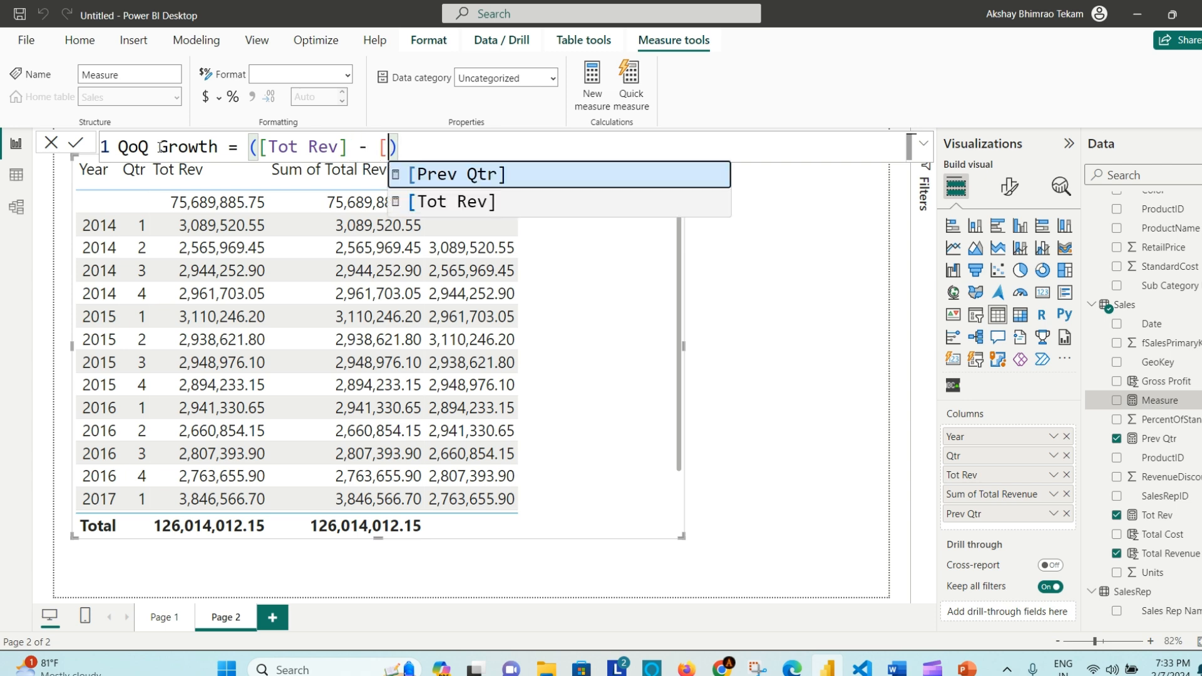
key("Tab")
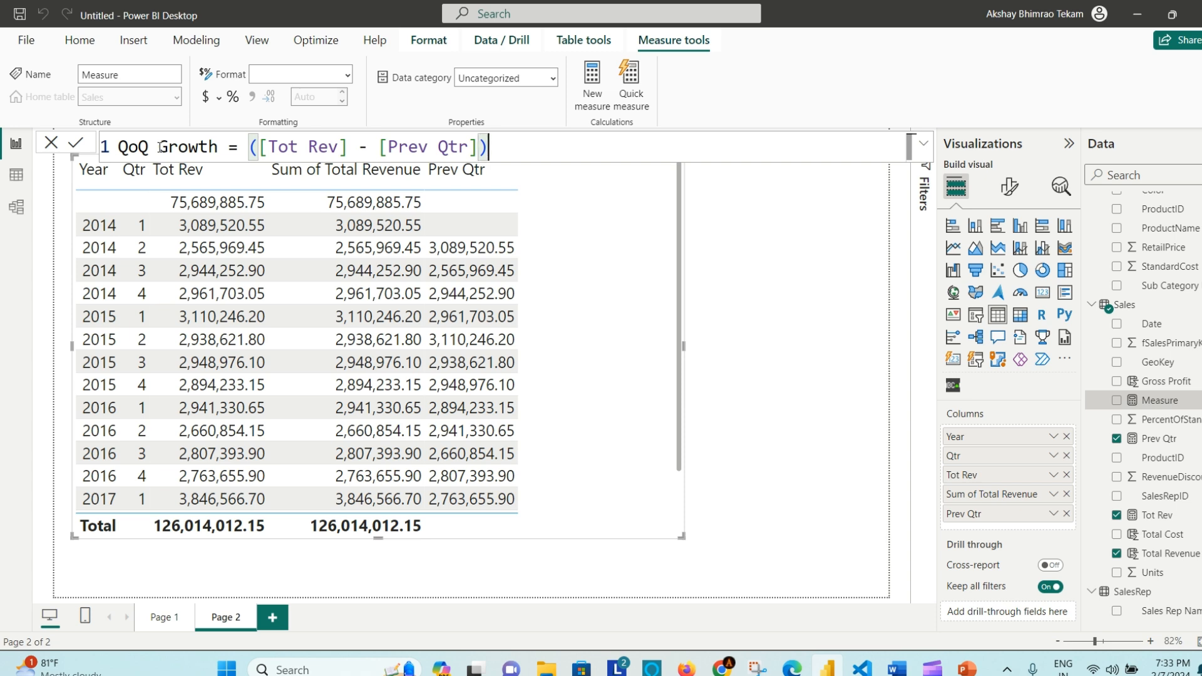
Step: Complete the QoQ Growth formula by dividing the difference by [Prev Qtr], and commit the measure
key("End")
type("/ [")
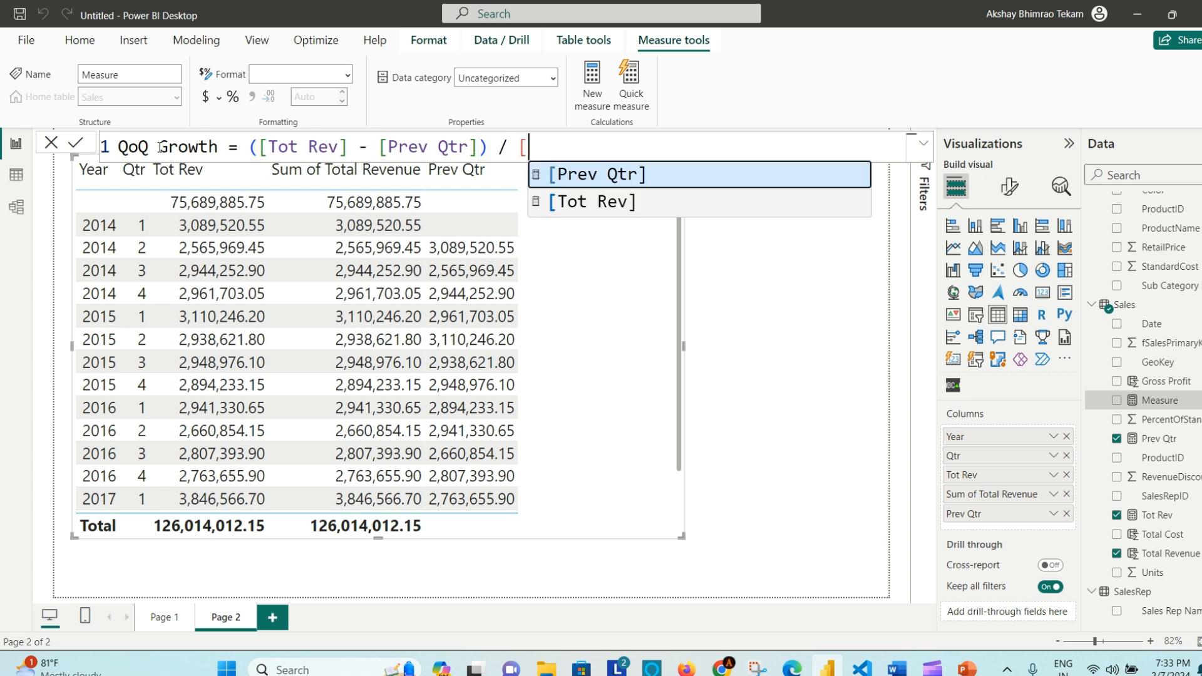
key("Tab")
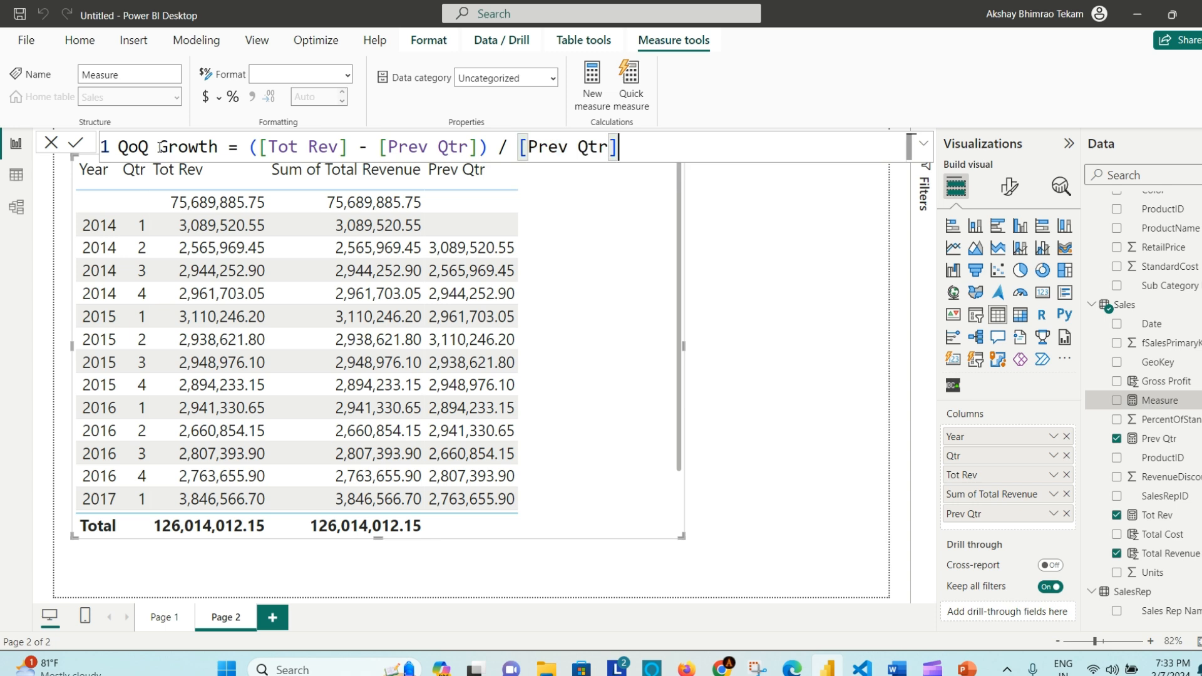
left_click(69, 149)
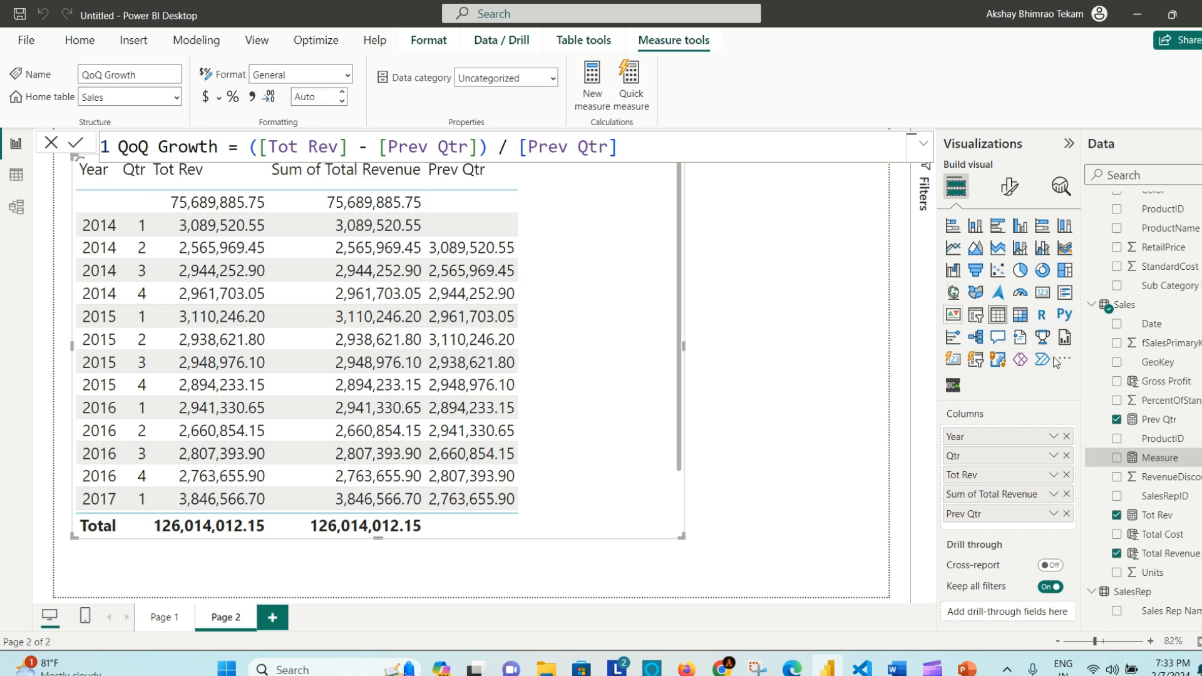
Step: Add QoQ Growth to the table visual, sorted descending by that measure, and format the measure as a percentage
left_click_drag(1169, 459, 615, 247)
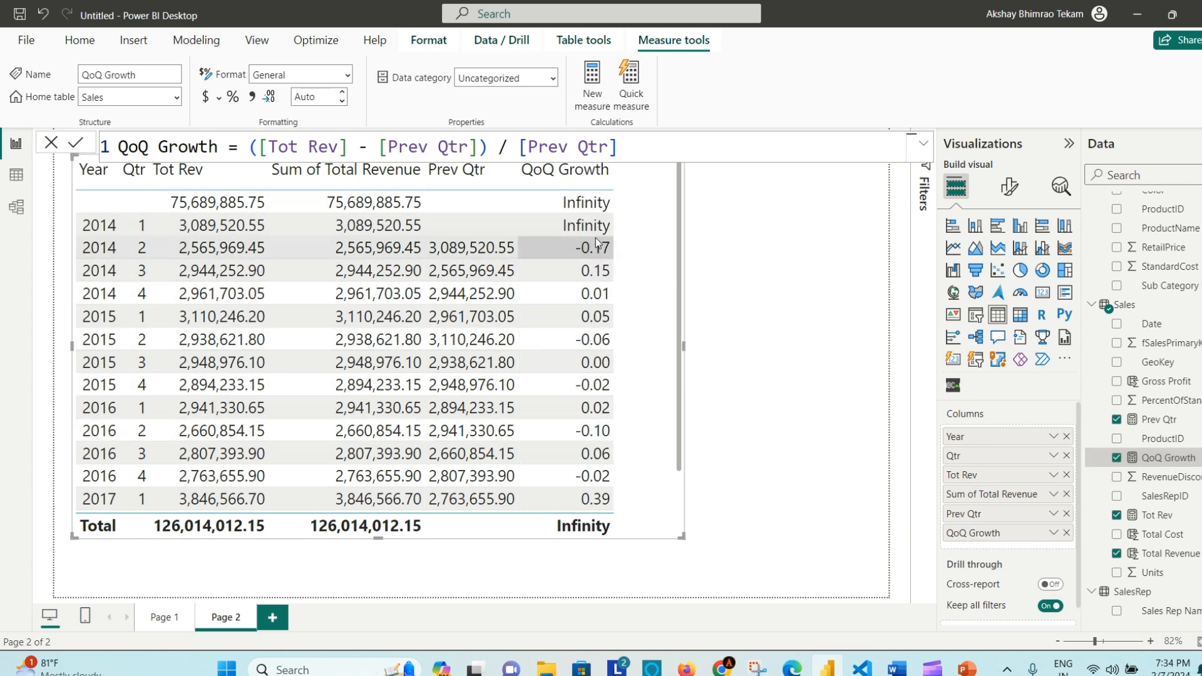
left_click(584, 174)
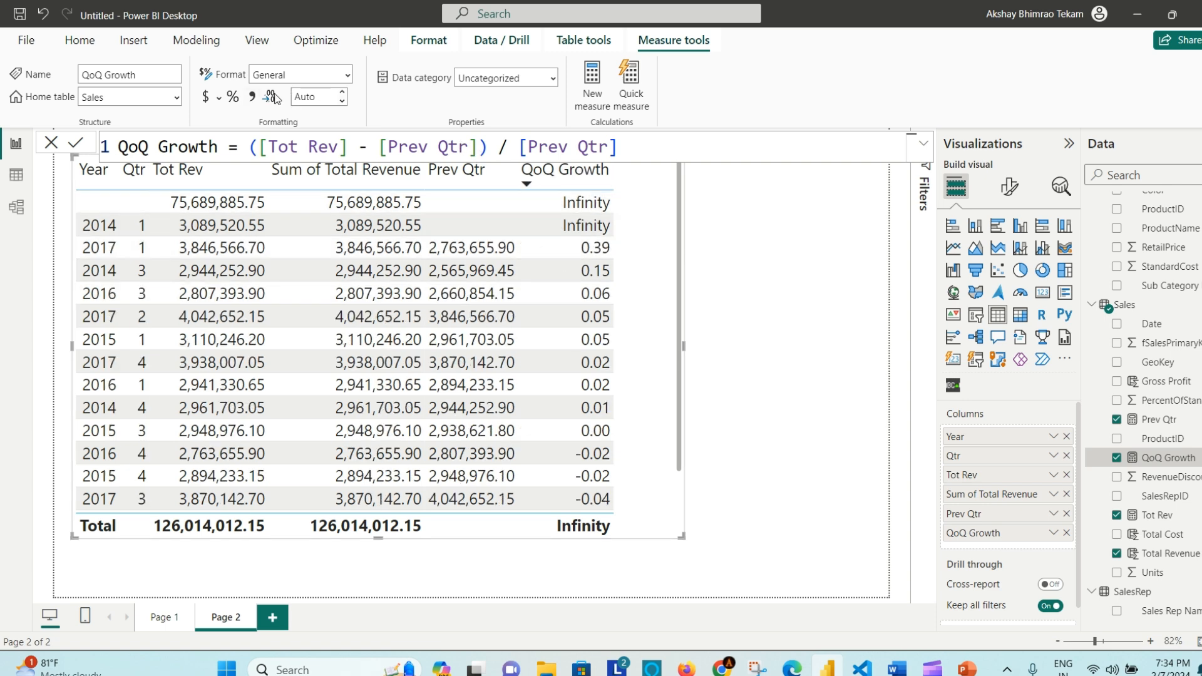
left_click(233, 99)
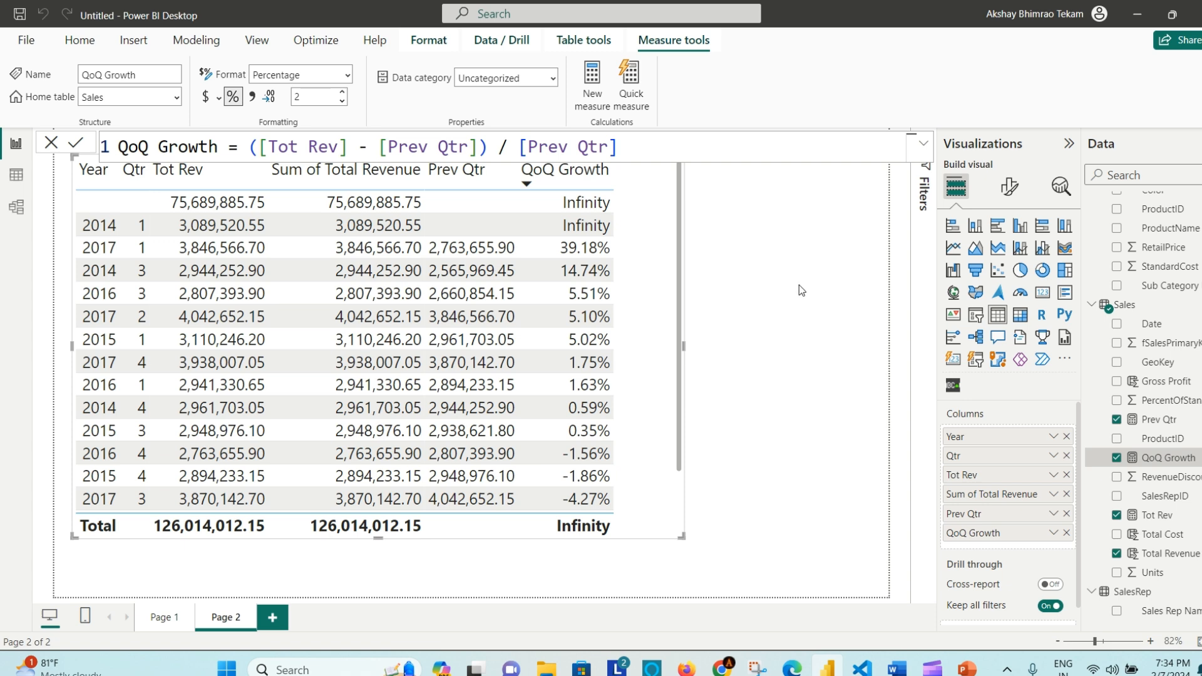
left_click(757, 248)
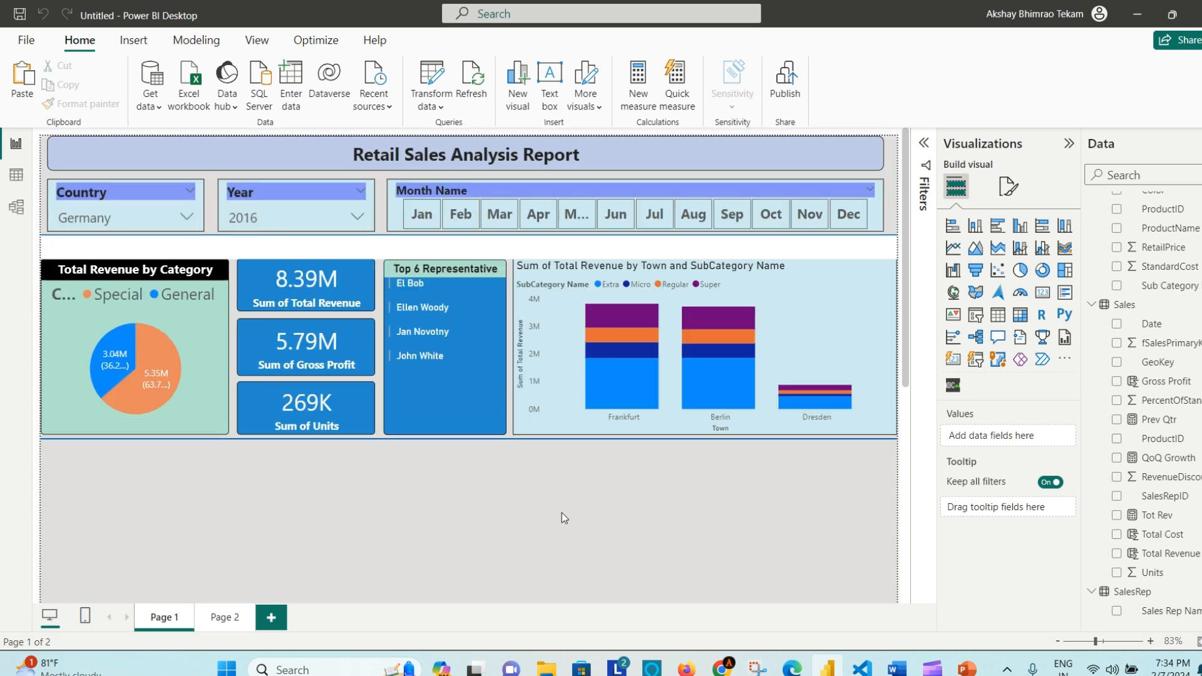
Step: Place a line chart on Page 1 and resize it to about half the page width directly beneath the Total Revenue by Category pie chart
left_click_drag(954, 257, 535, 534)
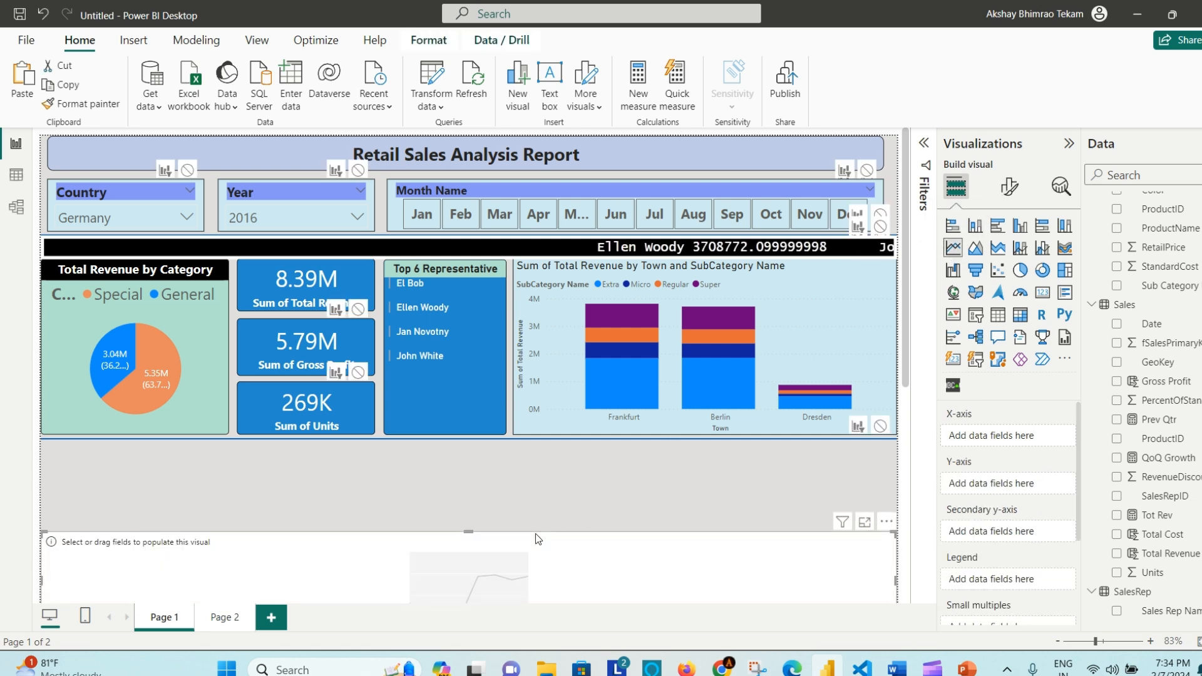
scroll(535, 534, "down", 3)
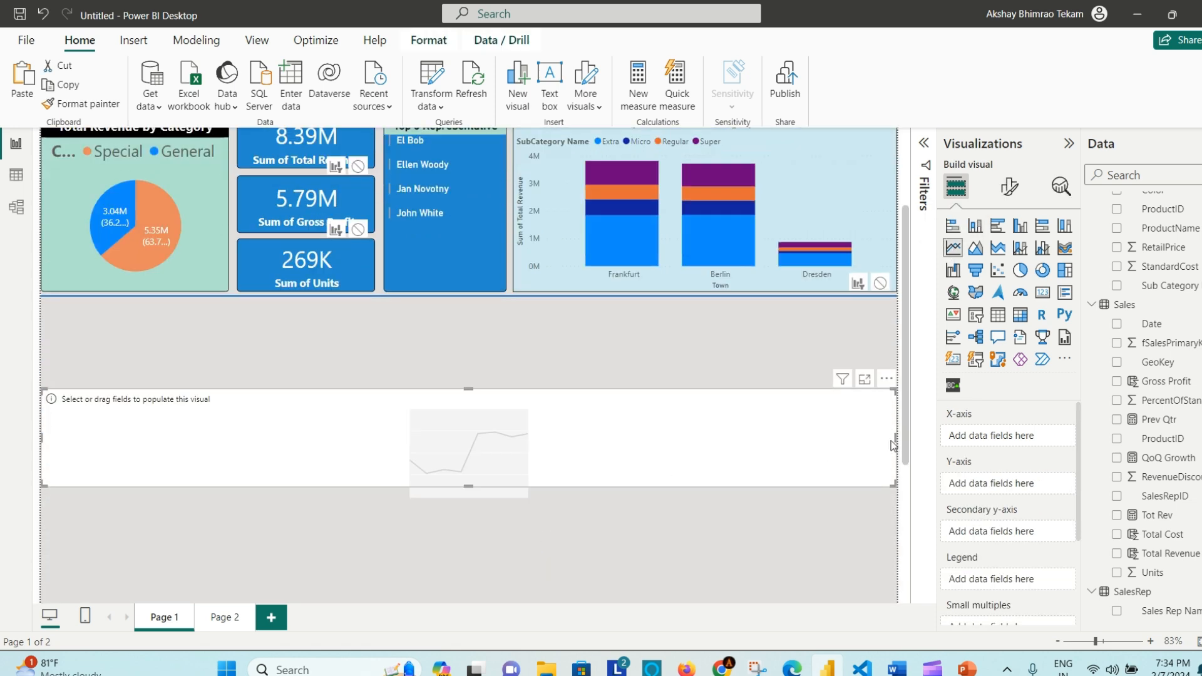
left_click_drag(897, 438, 477, 439)
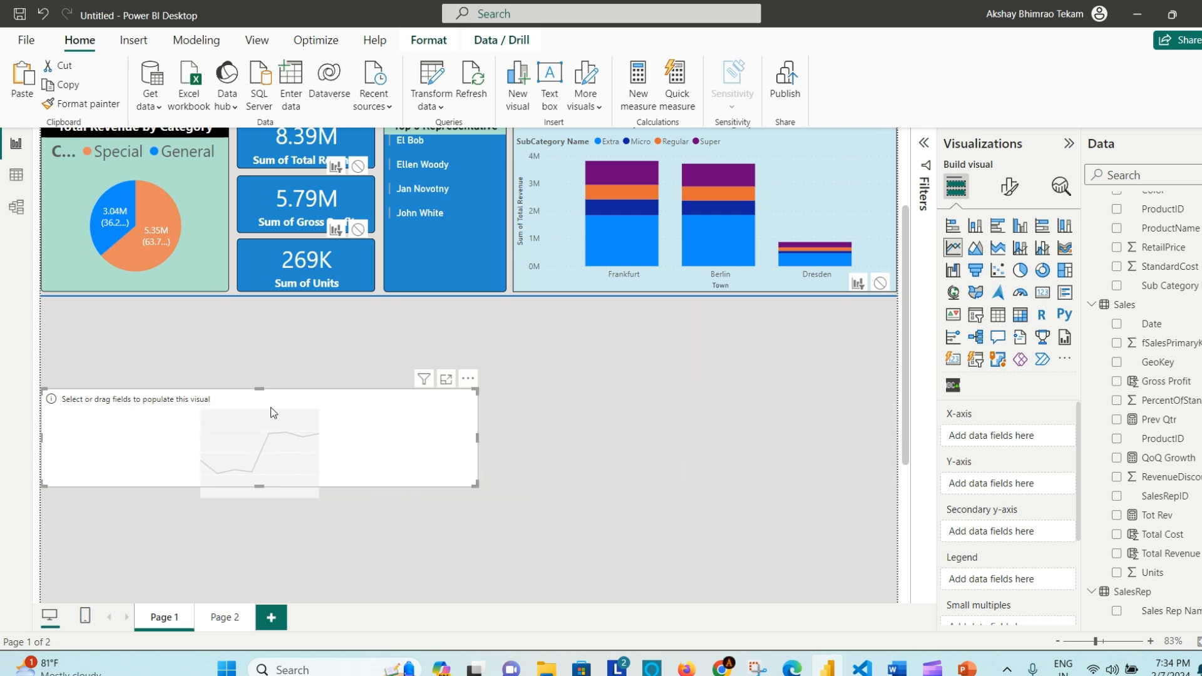
left_click_drag(260, 389, 266, 298)
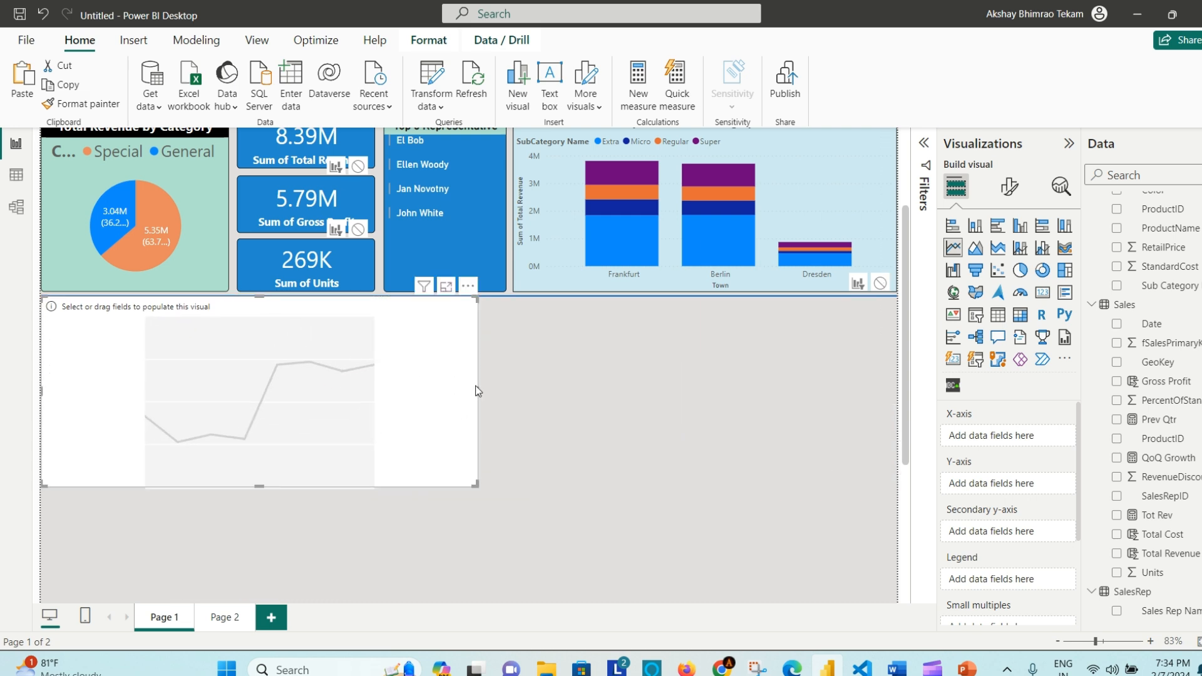
left_click_drag(478, 391, 456, 396)
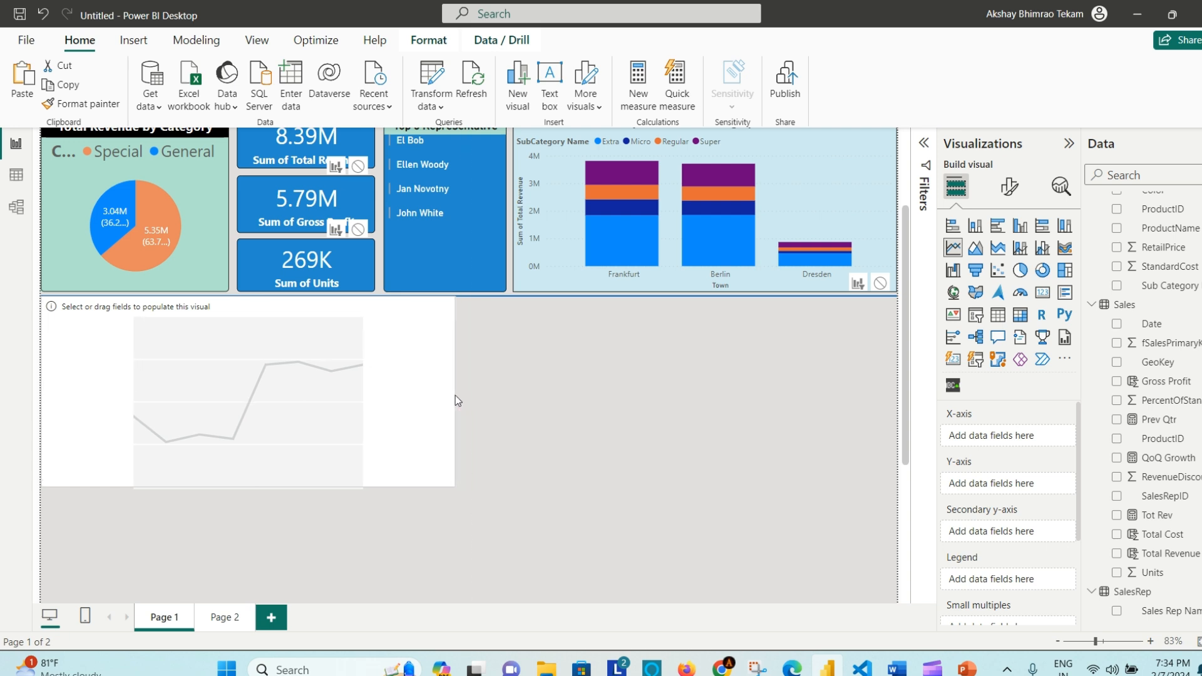
Step: Add the QoQ Growth measure from Sales to the new line chart
scroll(697, 442, "up", 2)
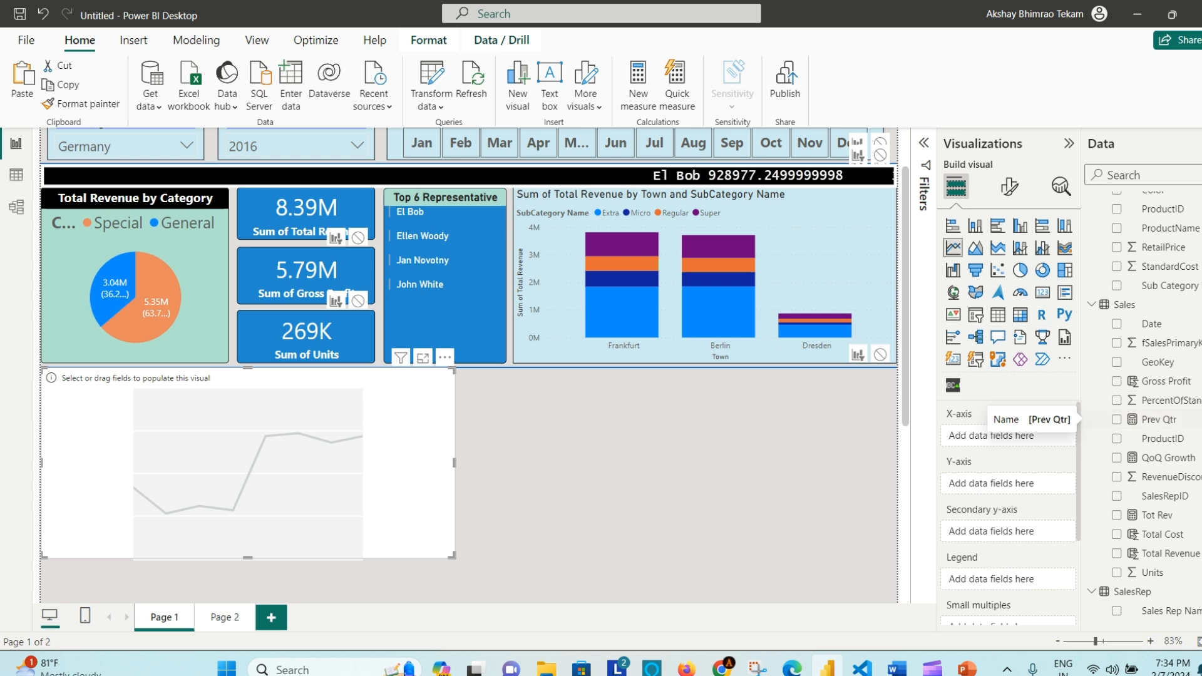
left_click_drag(1169, 458, 323, 430)
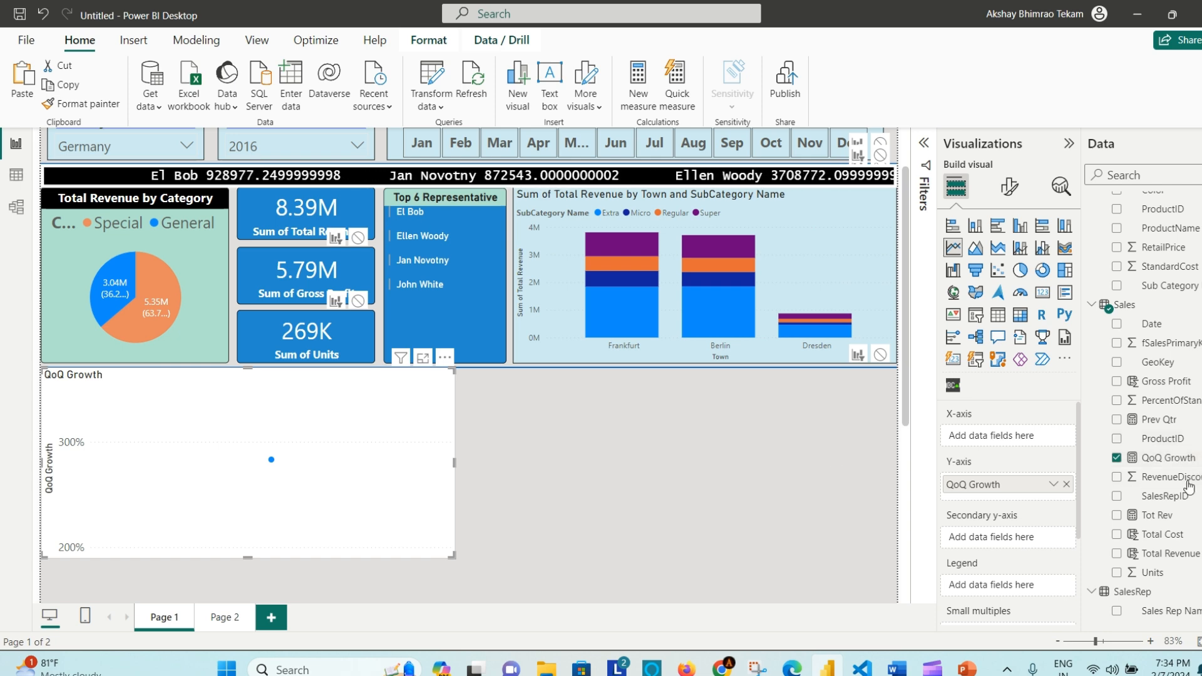
scroll(1168, 341, "up", 3)
left_click_drag(1165, 327, 317, 447)
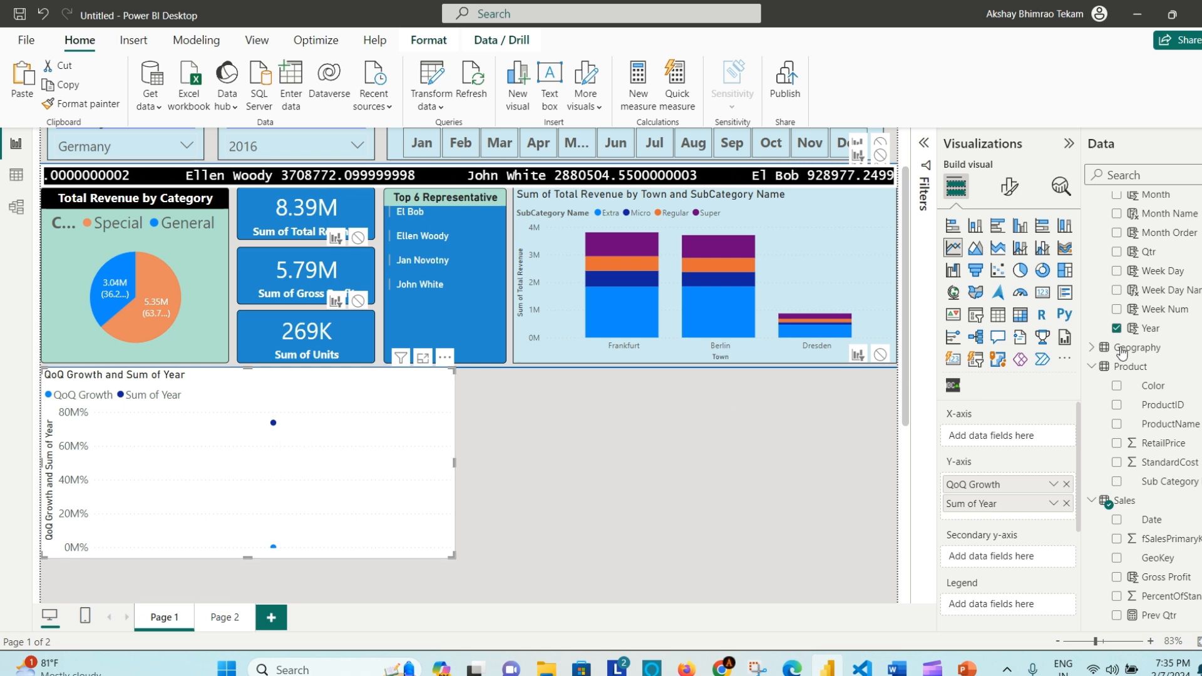
scroll(1127, 364, "up", 1)
left_click(1119, 394)
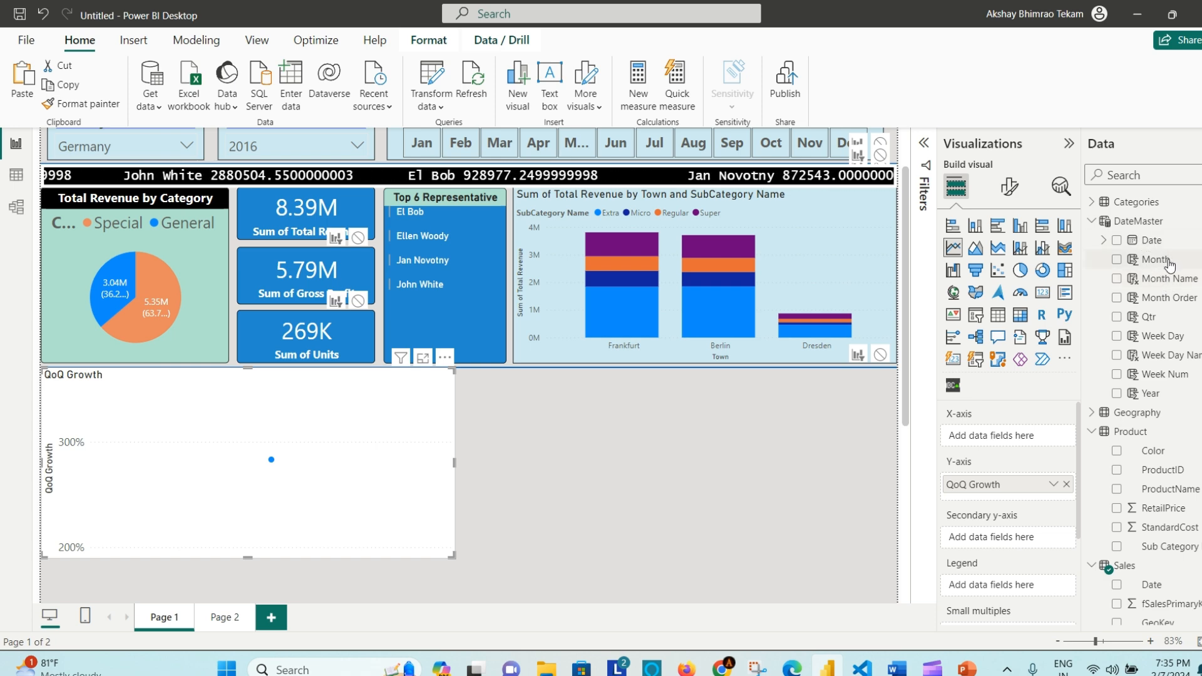
left_click_drag(1166, 259, 1169, 268)
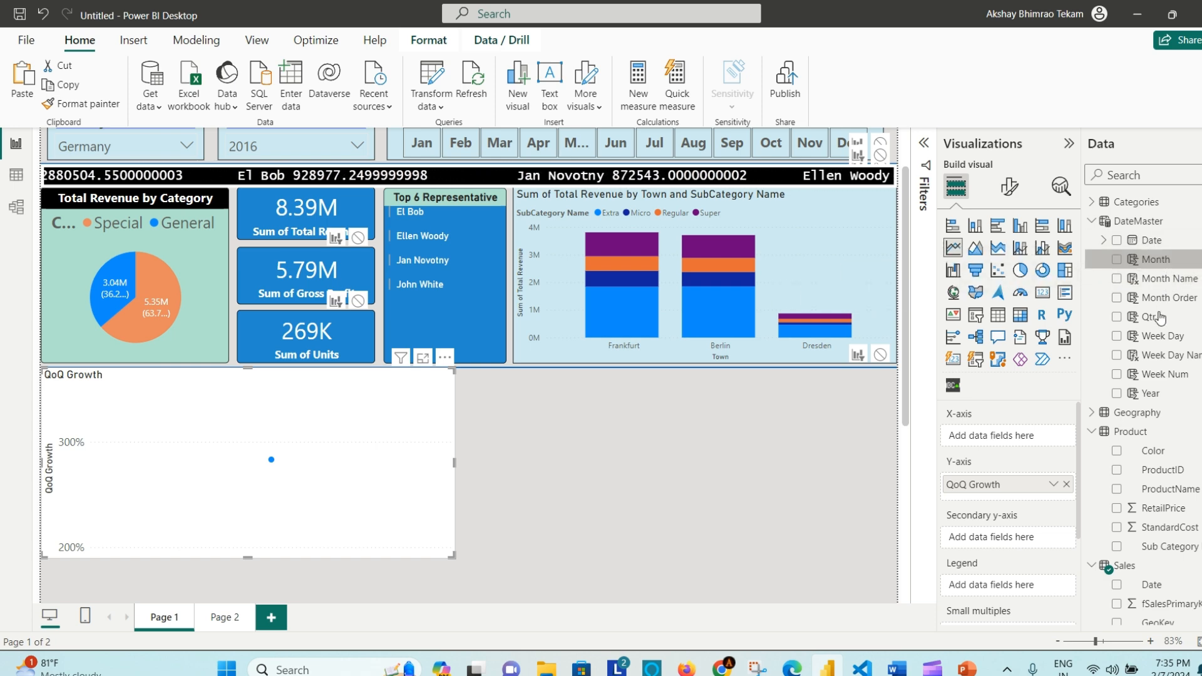
Step: Add Qtr from DateMaster and Total Revenue from Sales to the line chart
left_click_drag(1159, 320, 291, 476)
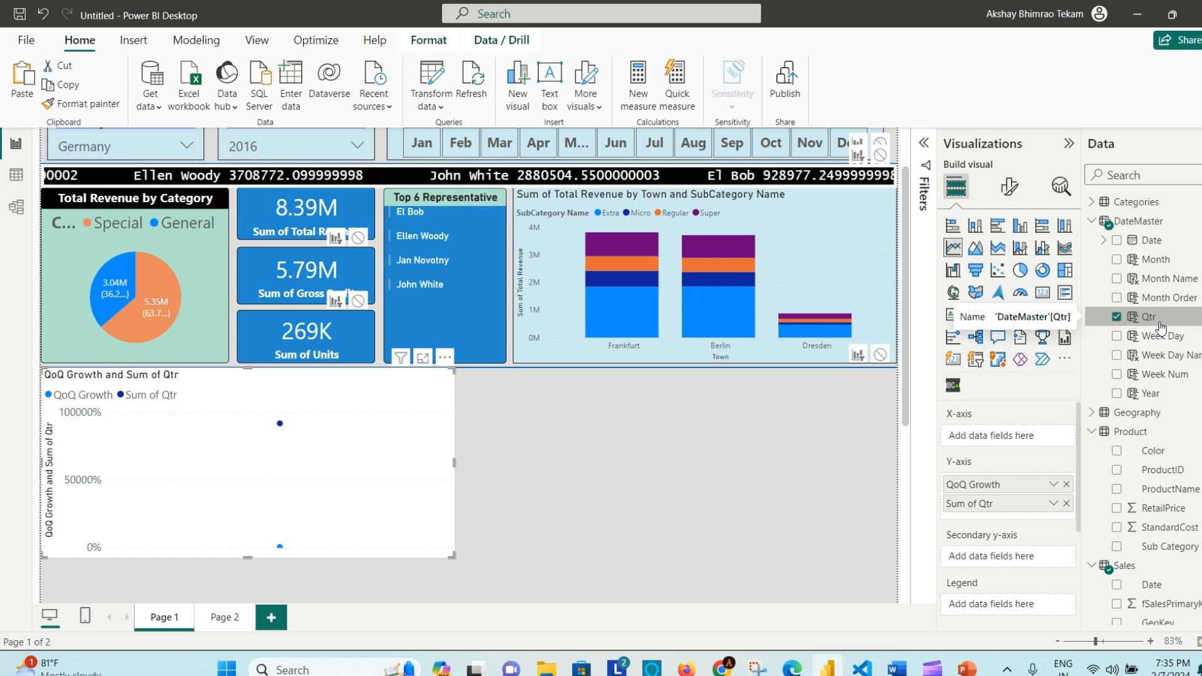
scroll(1187, 482, "down", 3)
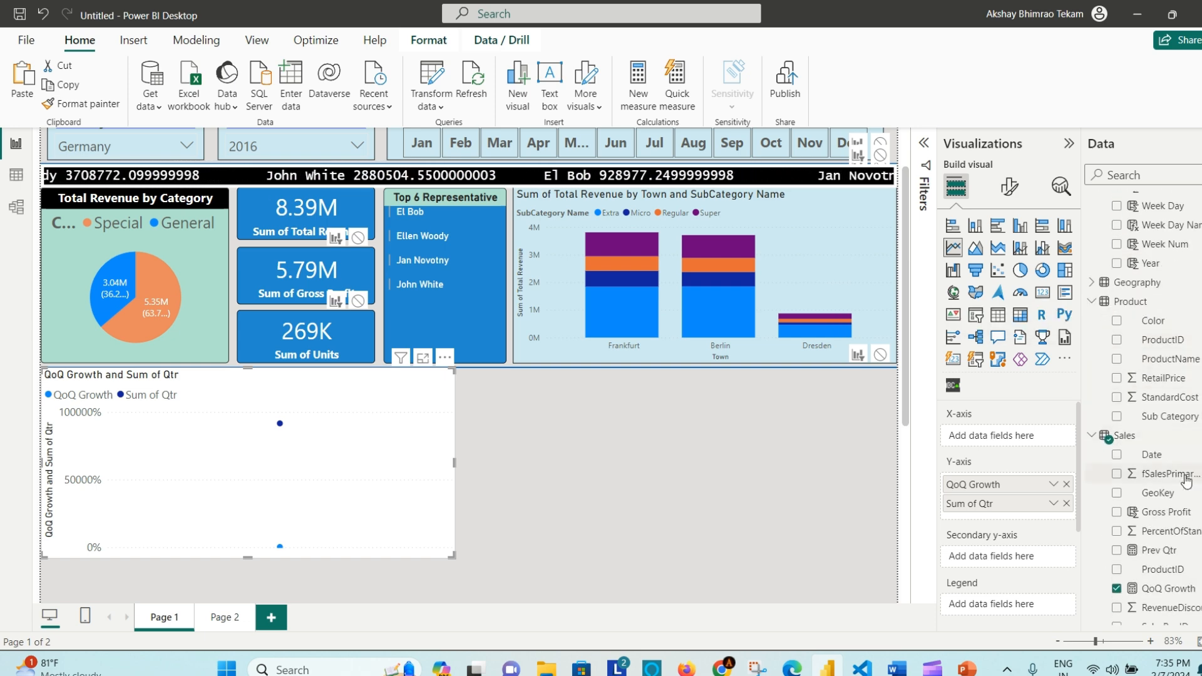
scroll(1187, 483, "down", 1)
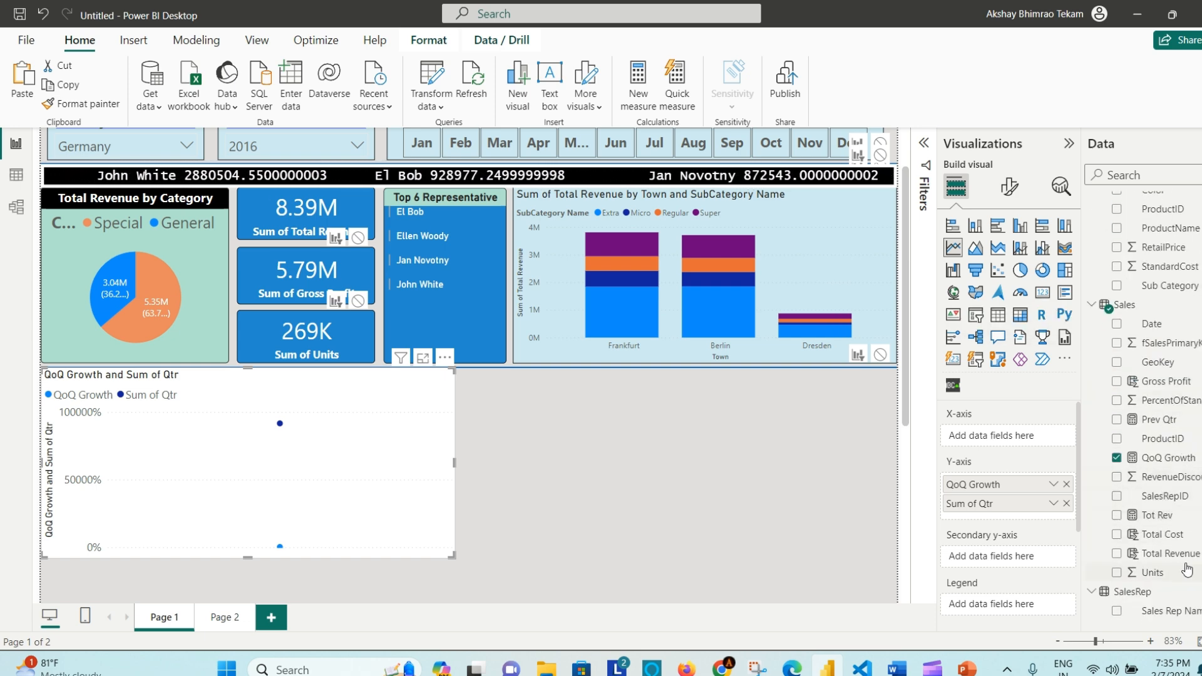
left_click_drag(1177, 557, 321, 449)
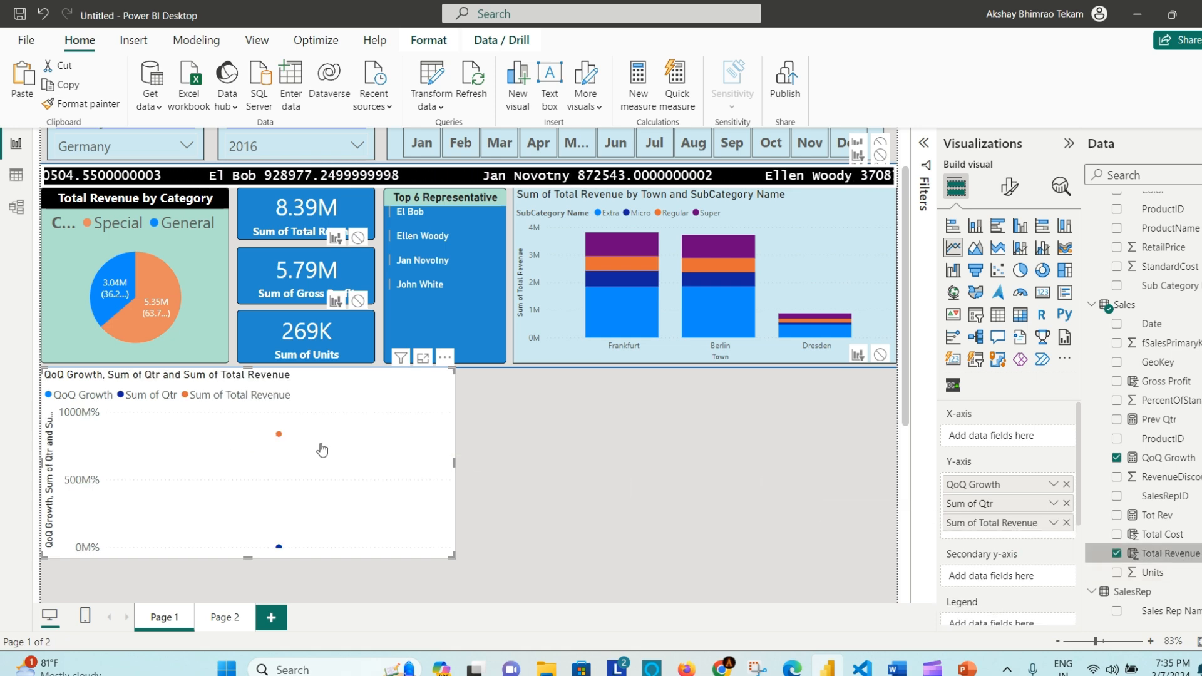
scroll(322, 449, "down", 3)
scroll(322, 450, "up", 3)
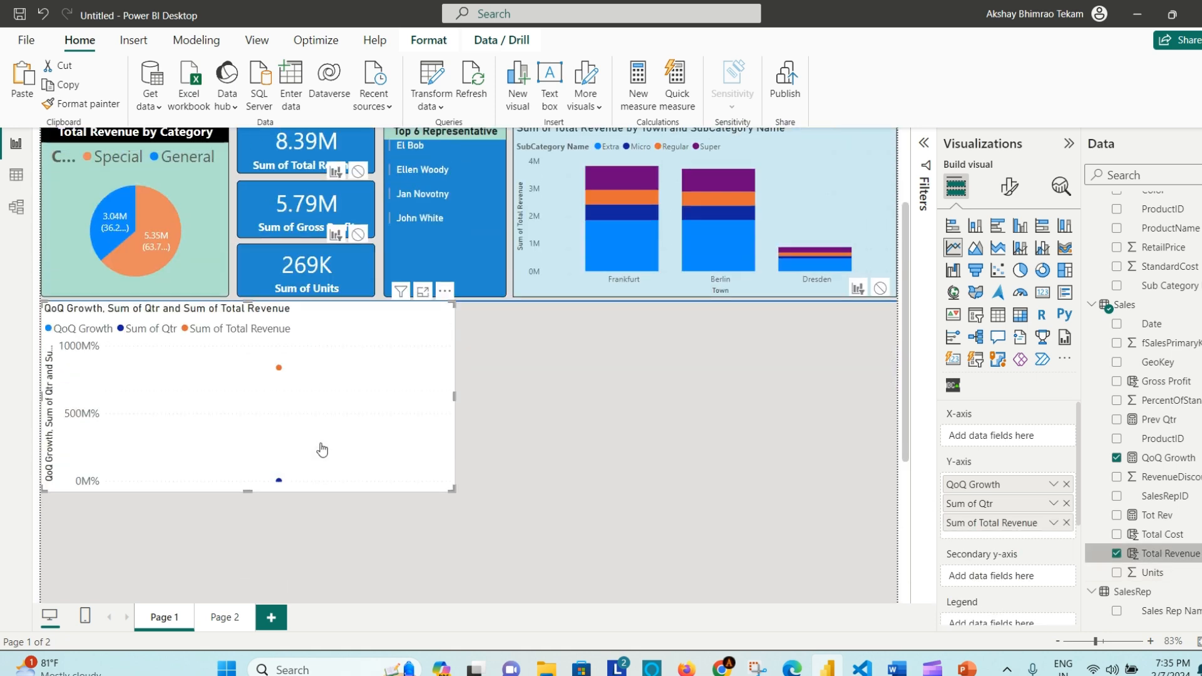
scroll(1013, 461, "down", 1)
scroll(1015, 462, "up", 1)
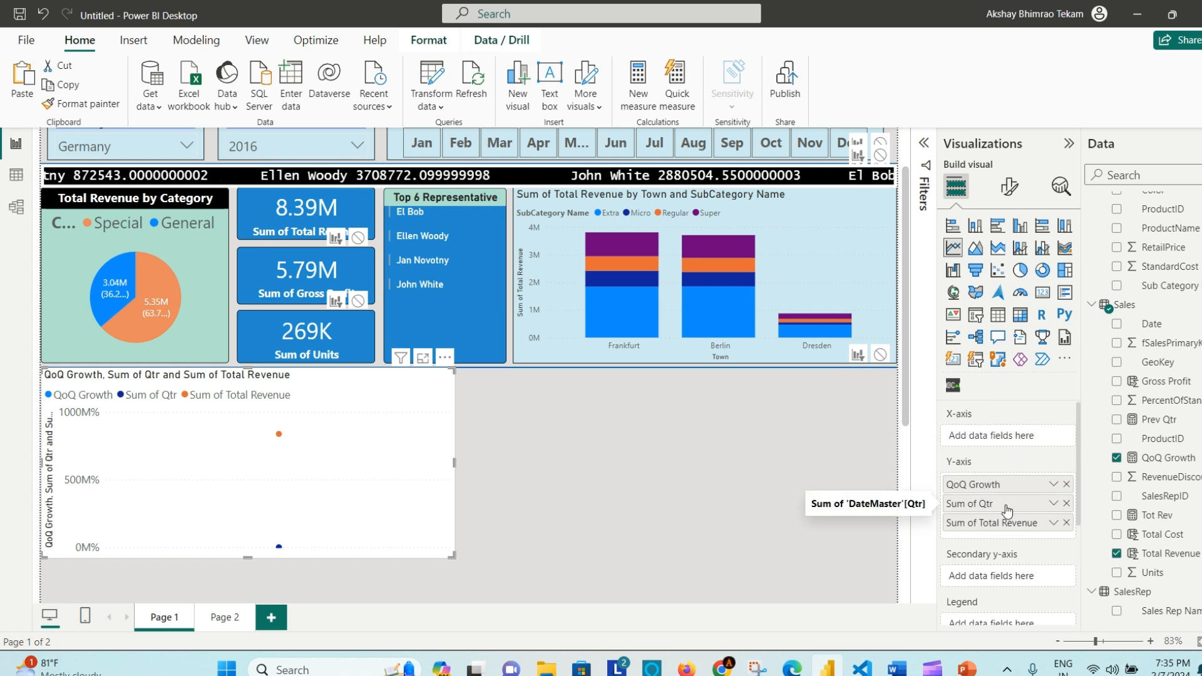
Step: Move the line chart's Qtr field from the Y-axis to the X-axis
left_click_drag(1007, 510, 1007, 442)
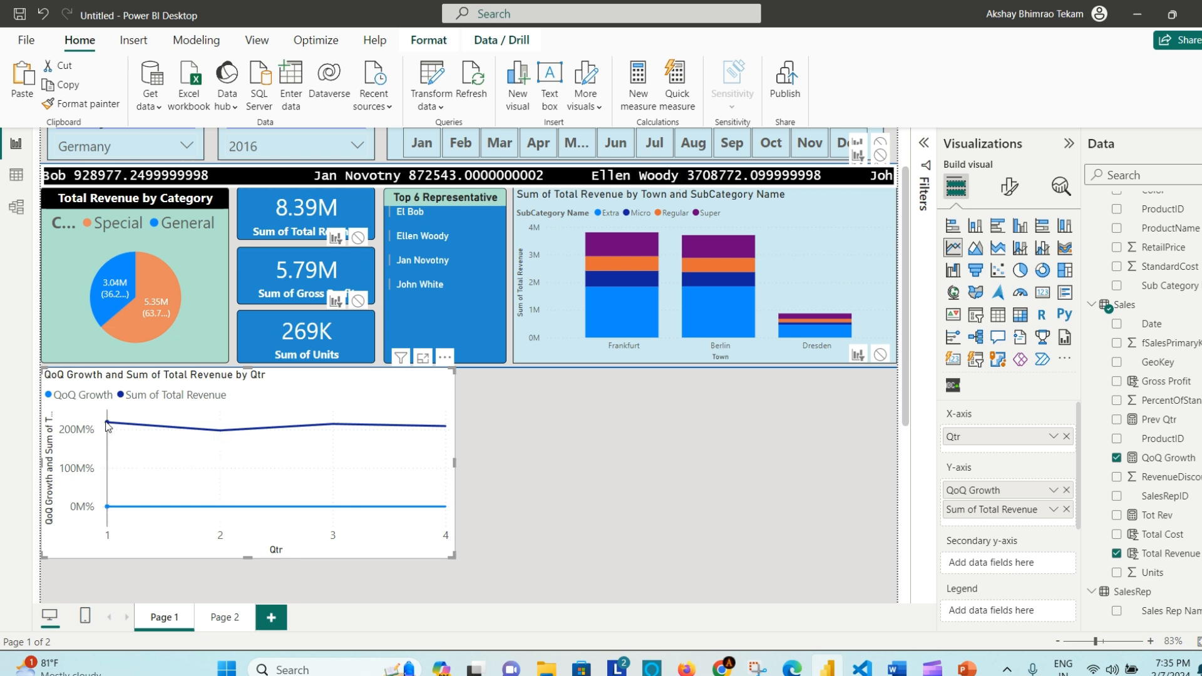
mouse_move(109, 426)
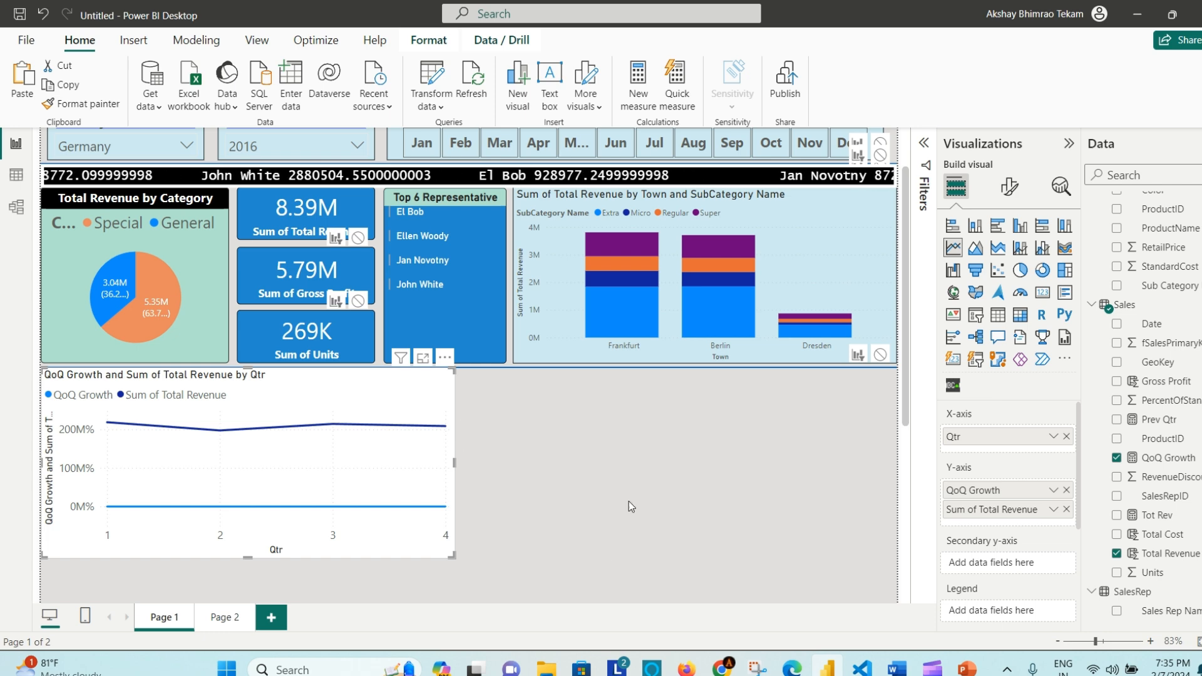
scroll(629, 507, "up", 2)
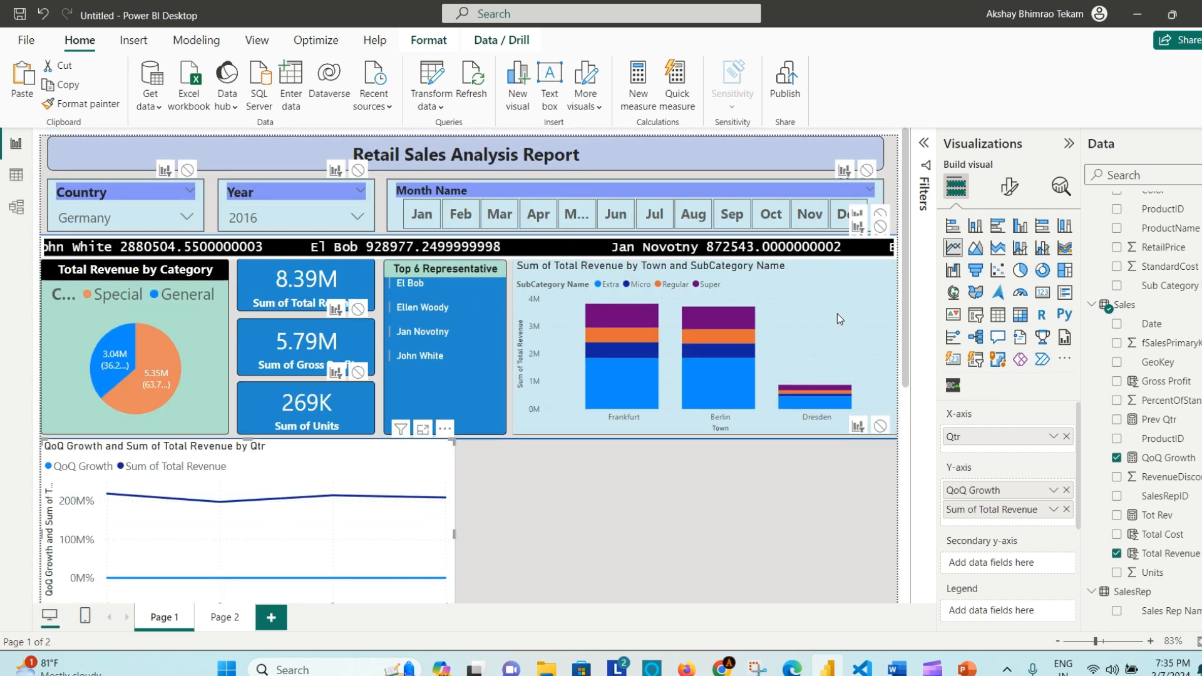
Step: Copy the formatting of the Total Revenue by Town and SubCategory Name chart onto the QoQ Growth line chart
left_click(824, 294)
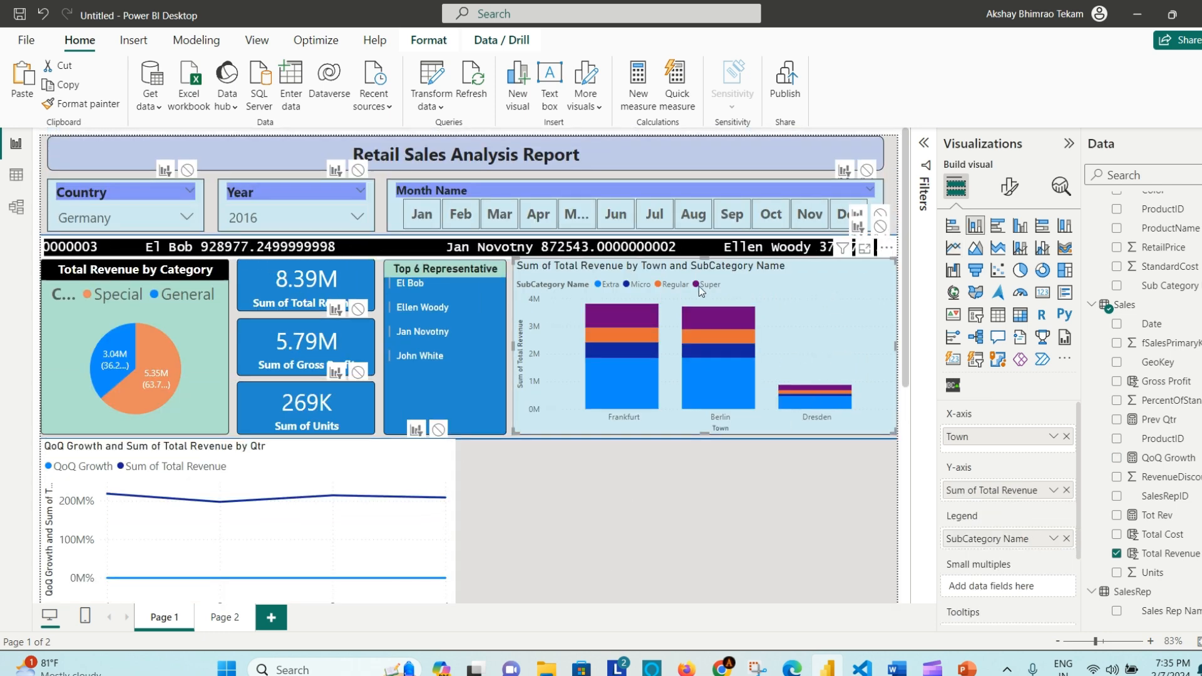
left_click(81, 103)
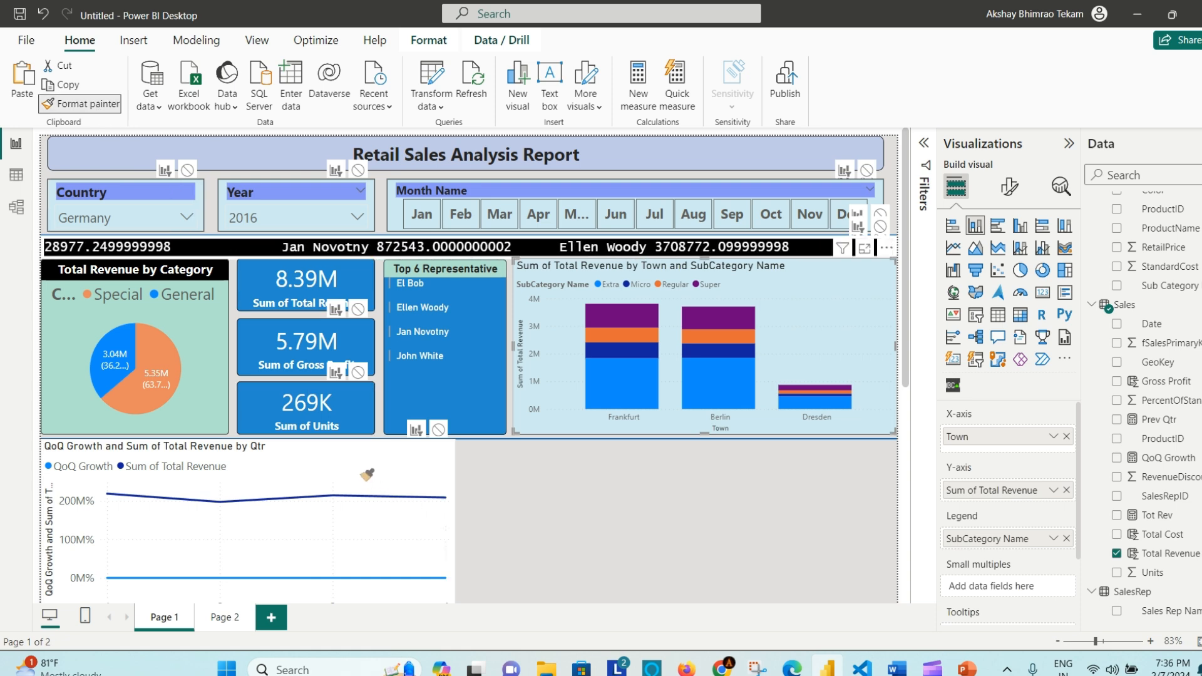
left_click(407, 474)
scroll(551, 486, "down", 2)
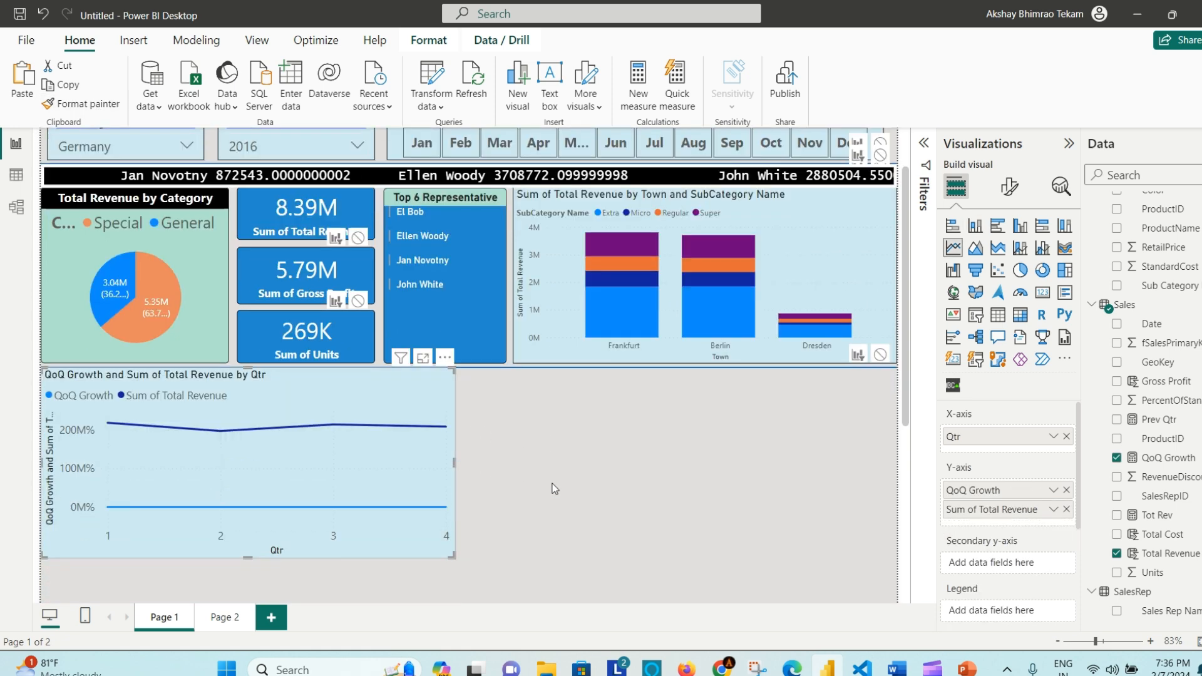
left_click(523, 448)
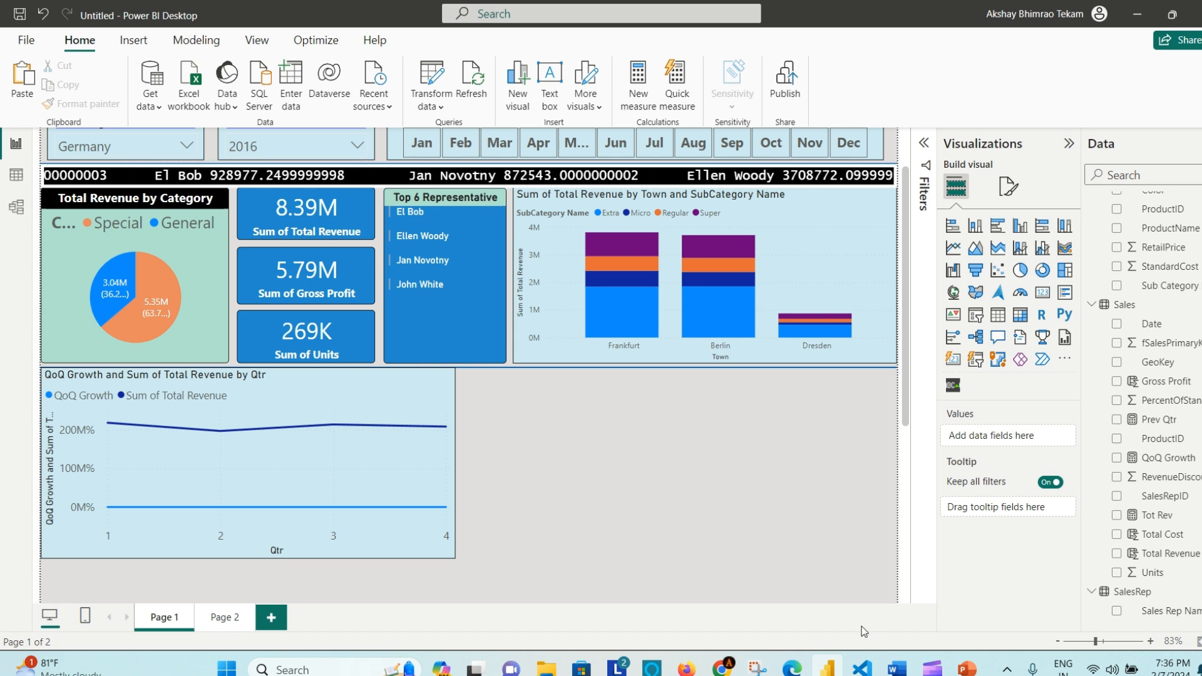
Step: Switch to the BRD For Retail Sales document in Word and read the Task 3.5 requirement for average sales per day
left_click(897, 669)
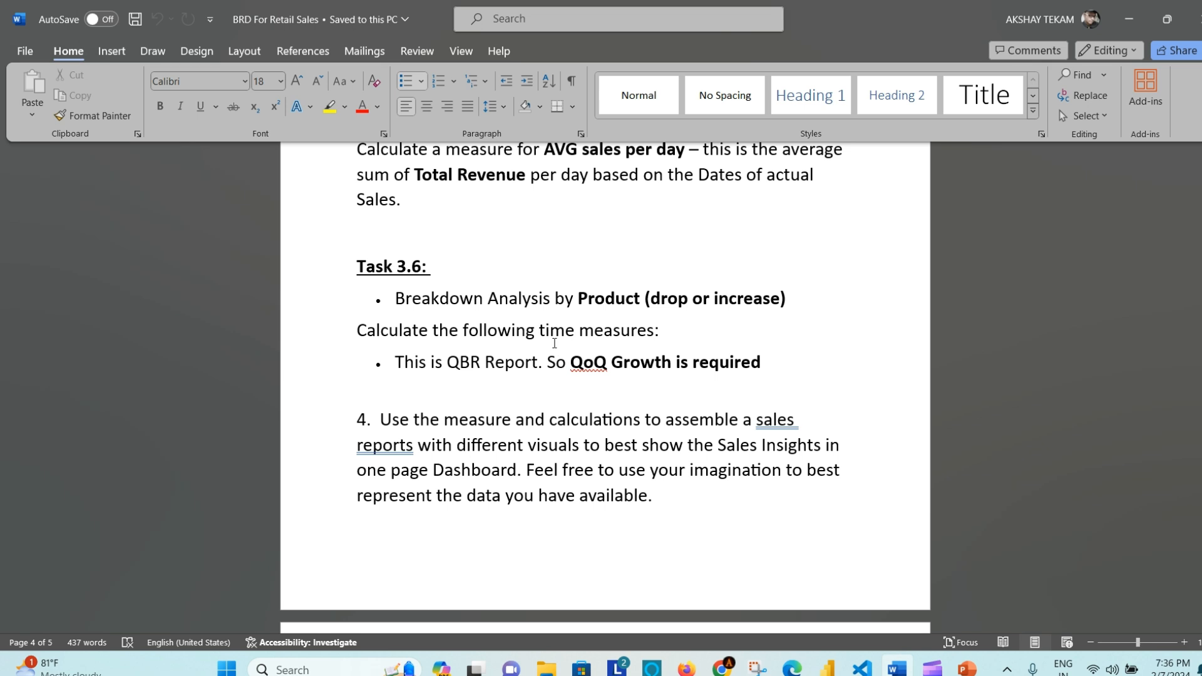
scroll(554, 343, "up", 2)
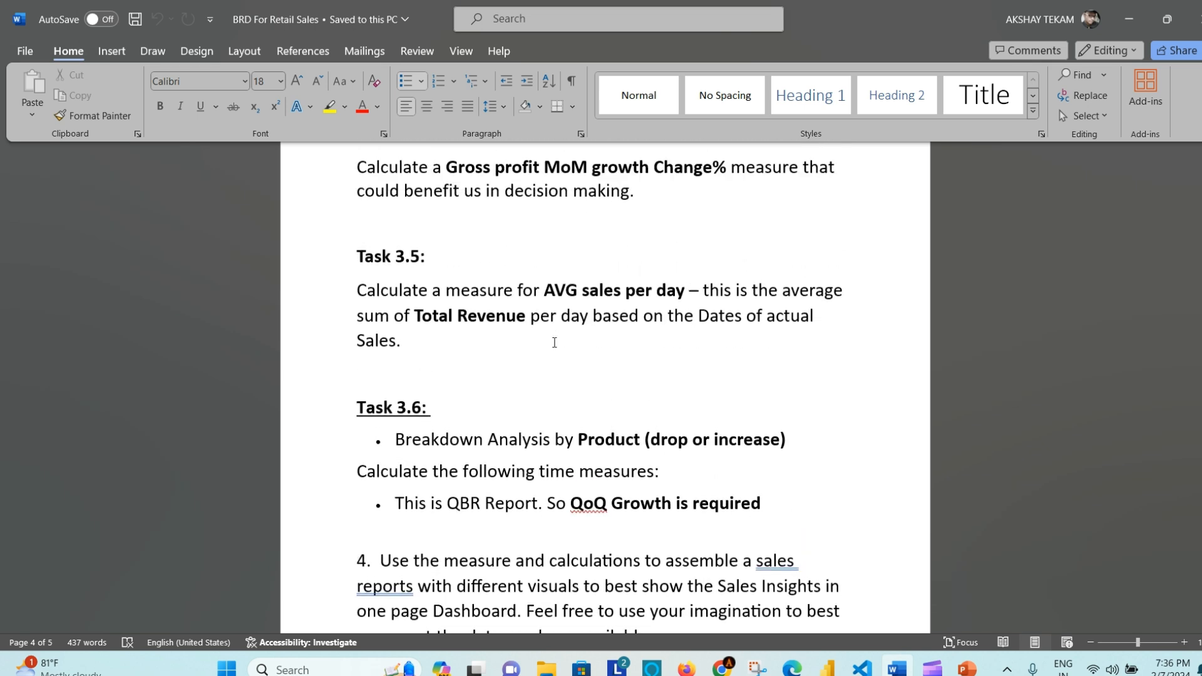
left_click(549, 301)
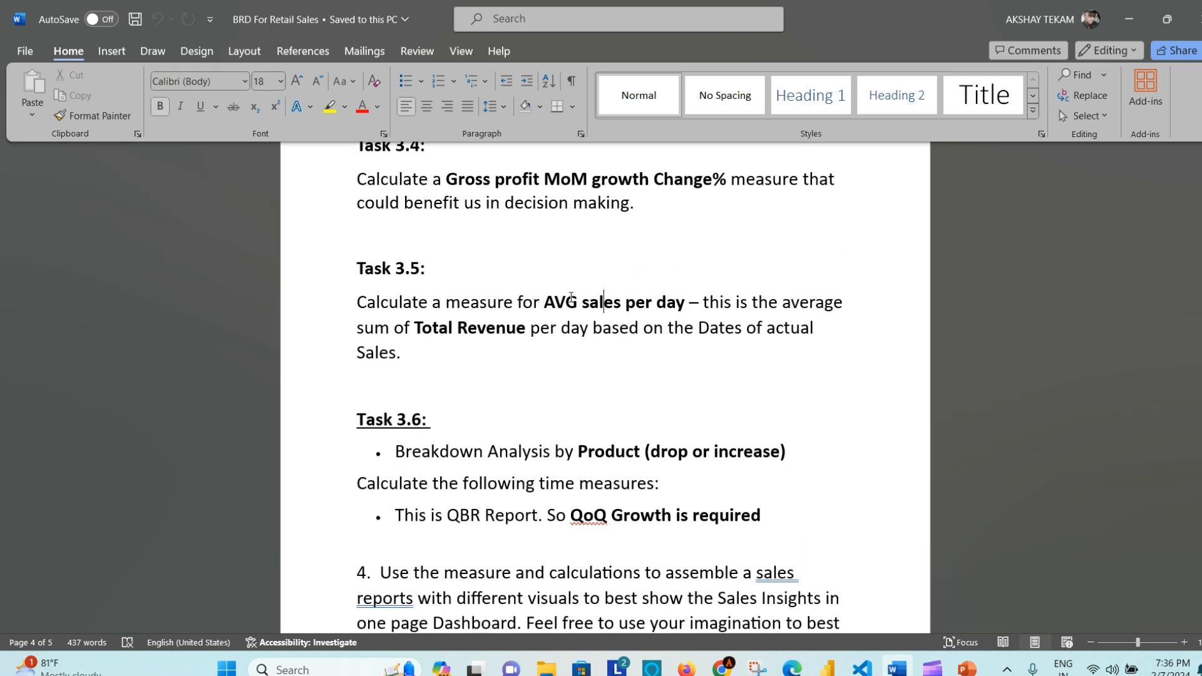
left_click_drag(571, 303, 688, 303)
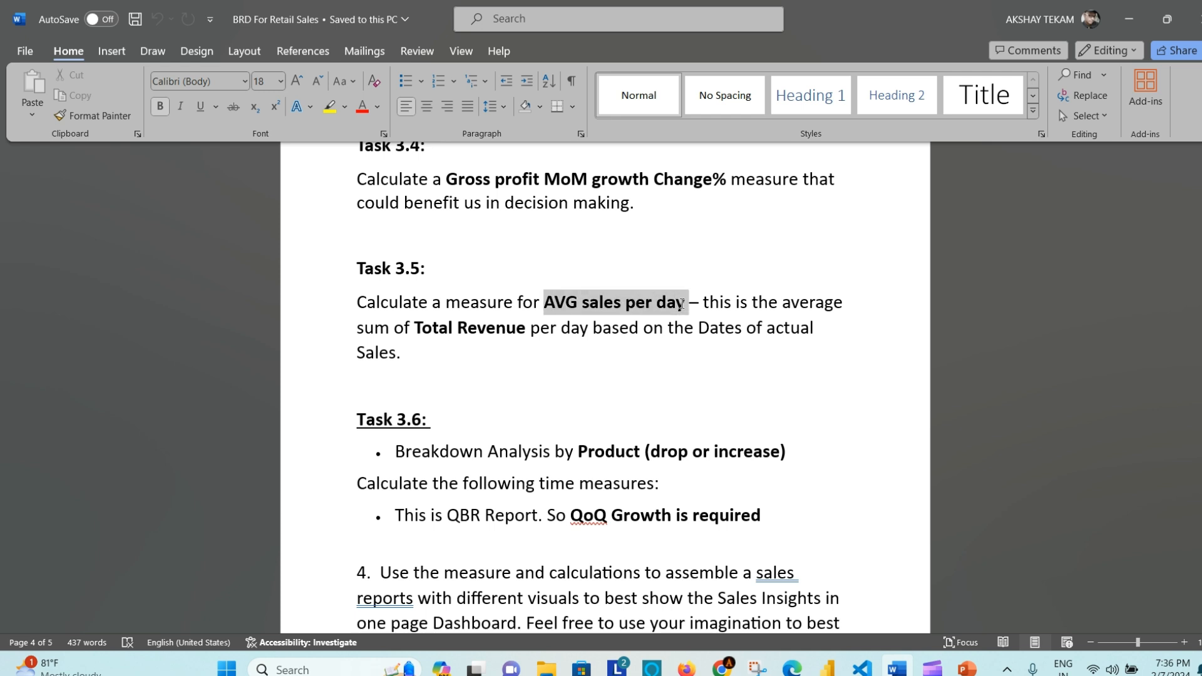
double_click(451, 334)
left_click(507, 330)
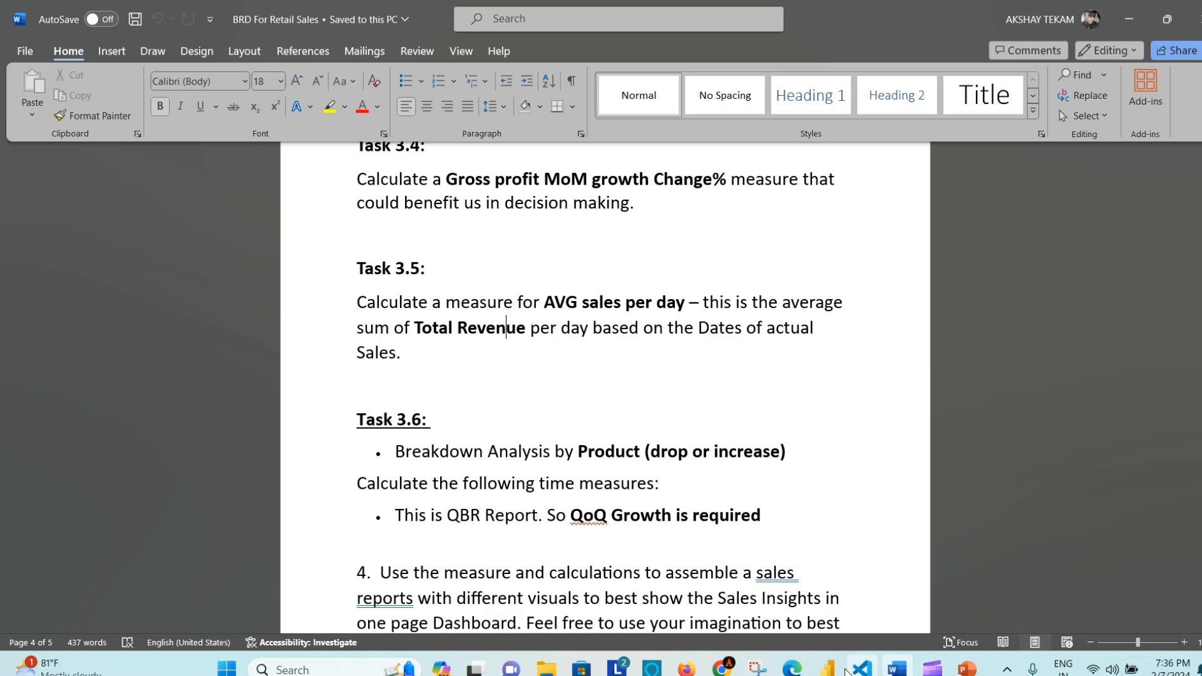
Step: Return to Power BI, add a new Page 3, and place a table on it covering about half the page width
left_click(828, 668)
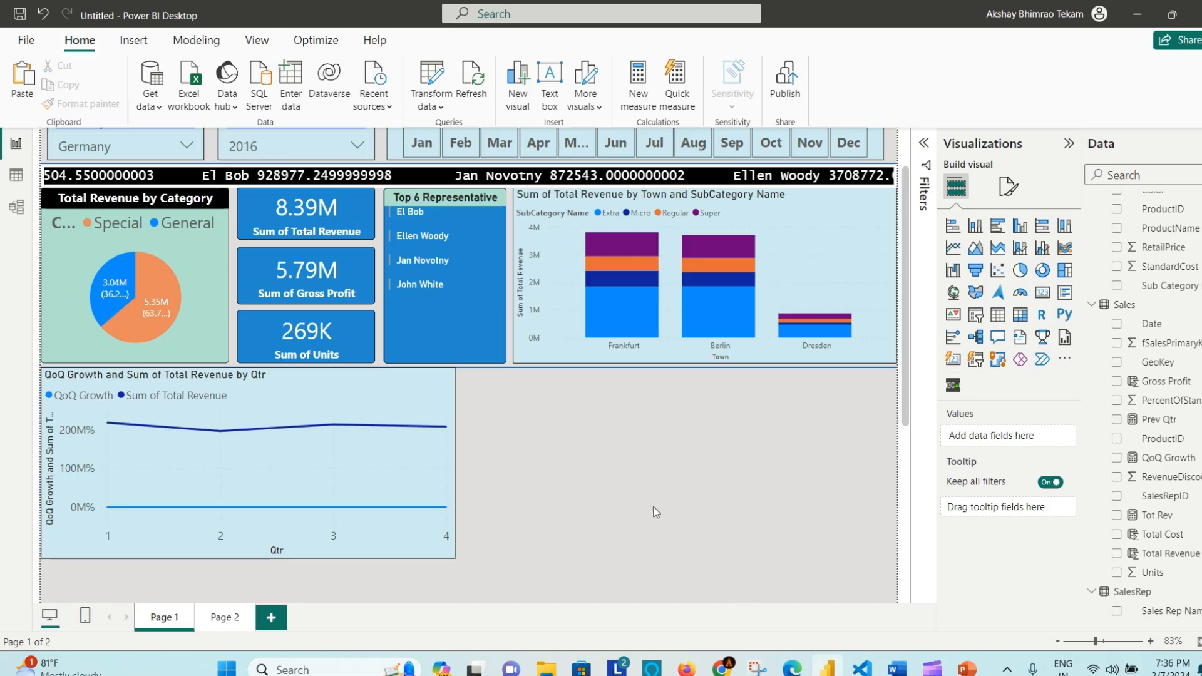
left_click(224, 618)
key("ctrl+v")
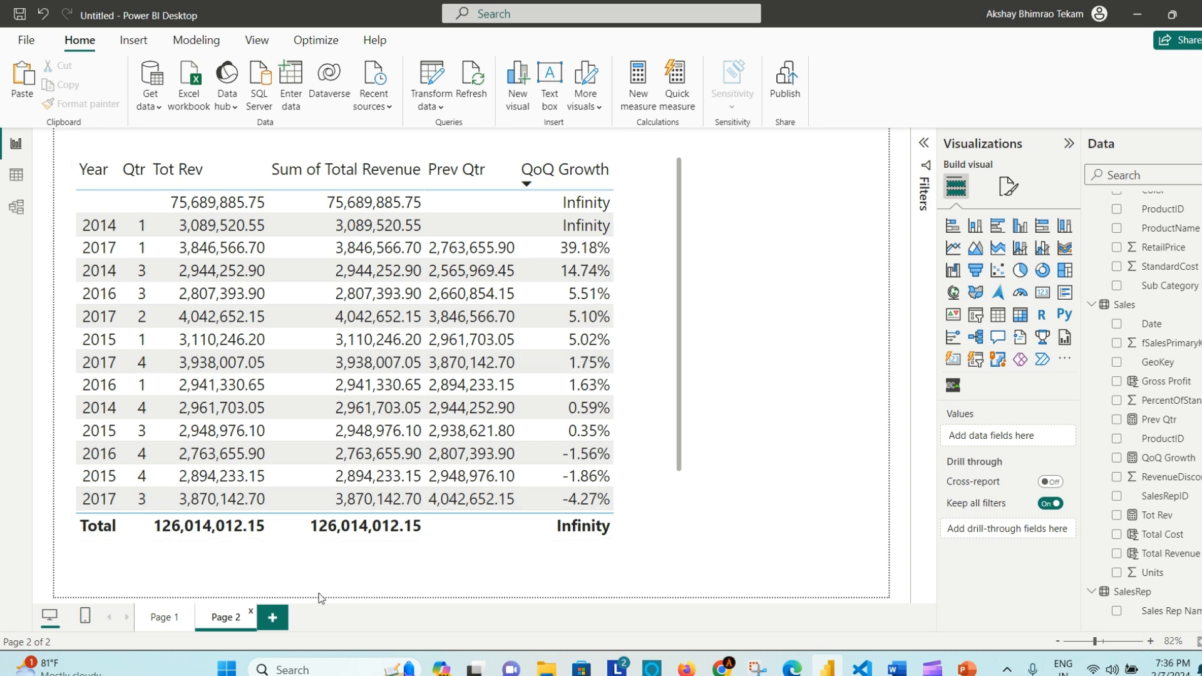
left_click(272, 620)
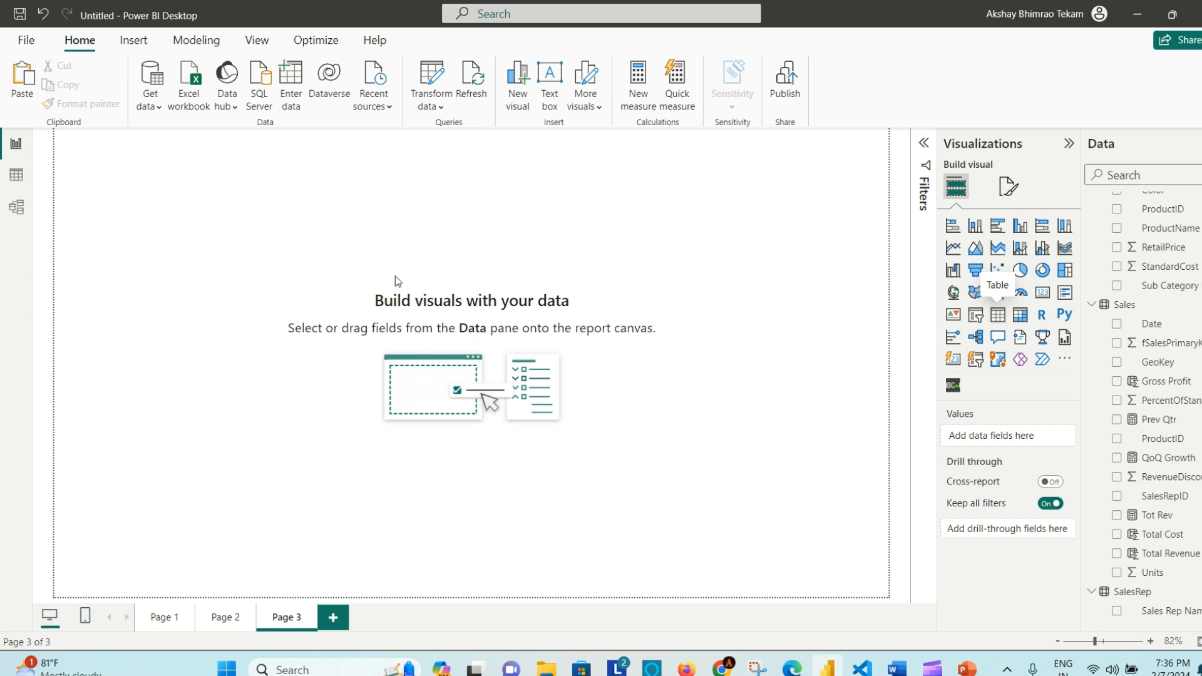
left_click(998, 315)
left_click_drag(243, 310, 310, 355)
left_click_drag(349, 396, 471, 561)
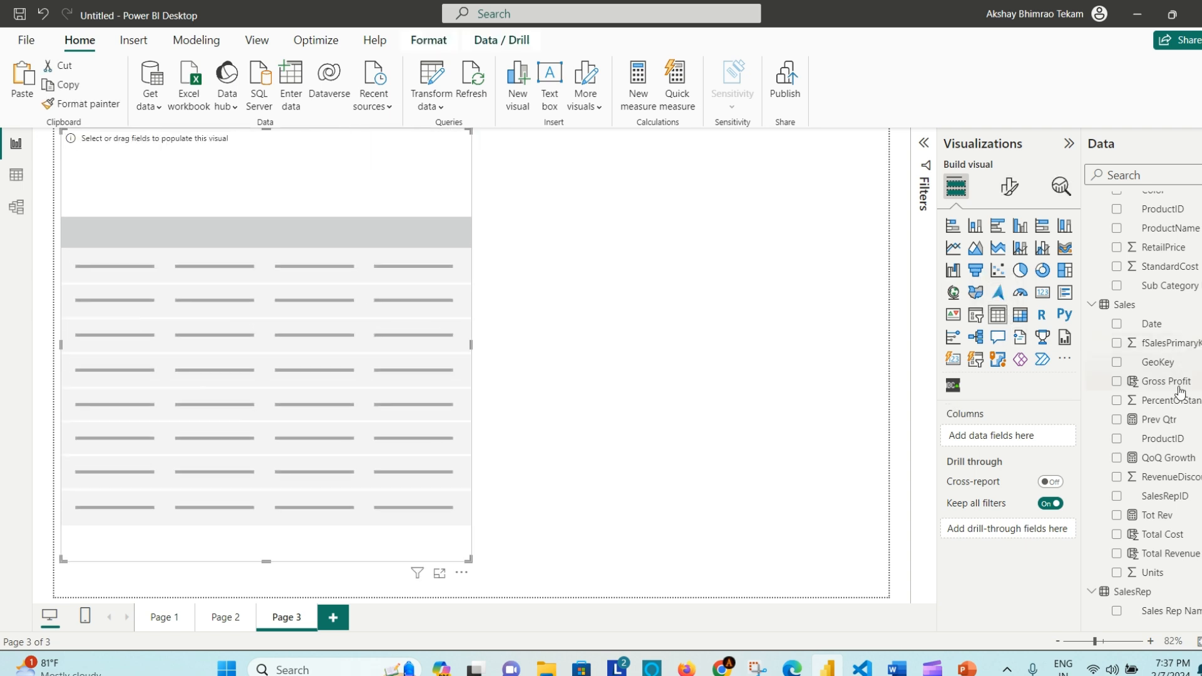
Step: Add Date from DateMaster to the table and show it as plain Date instead of Date Hierarchy
scroll(1179, 390, "down", 1)
scroll(1179, 390, "up", 5)
scroll(1177, 300, "up", 1)
left_click_drag(1165, 258, 247, 263)
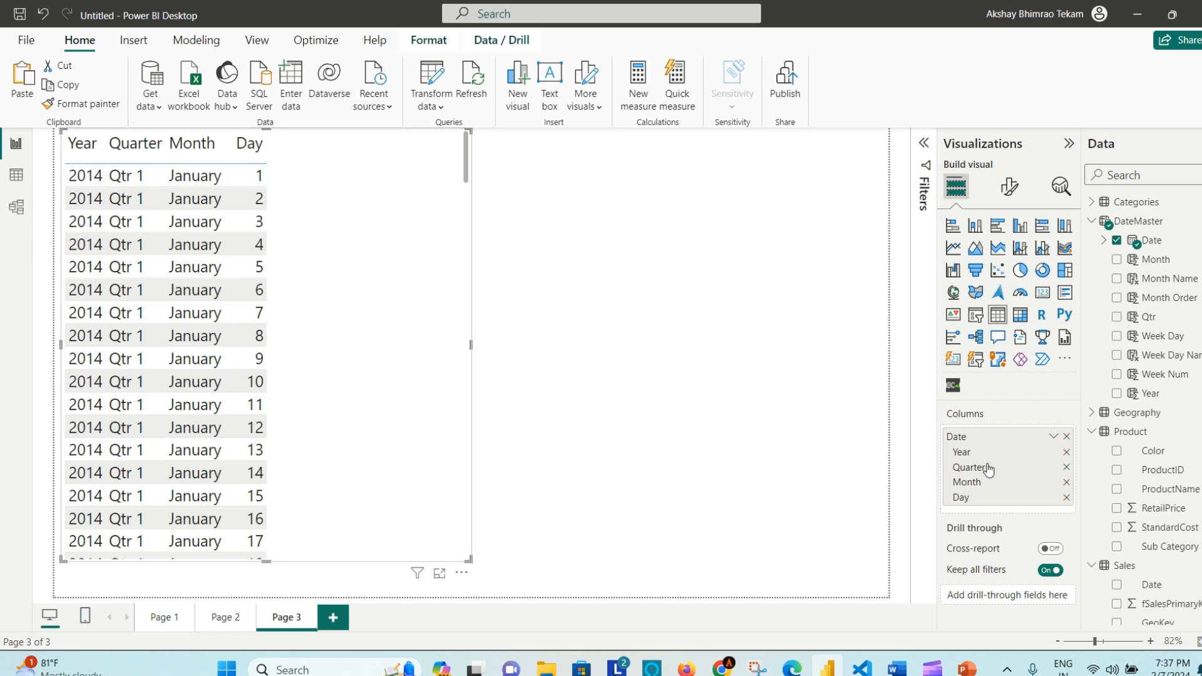
left_click(1054, 437)
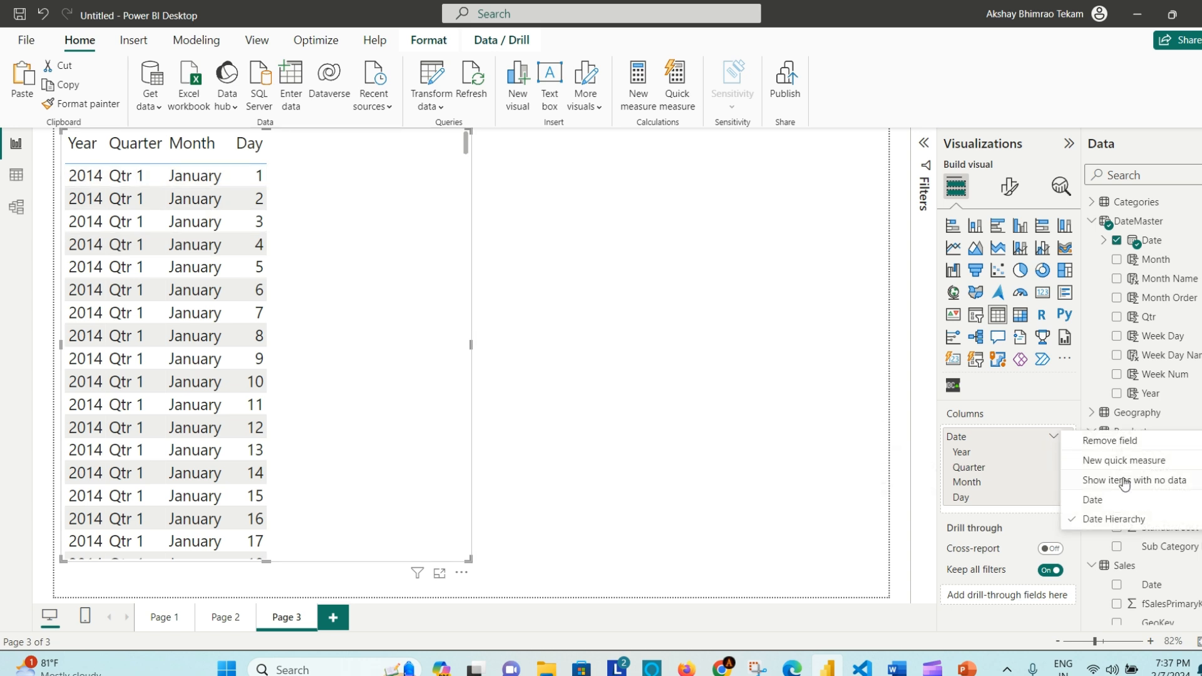
left_click(1122, 500)
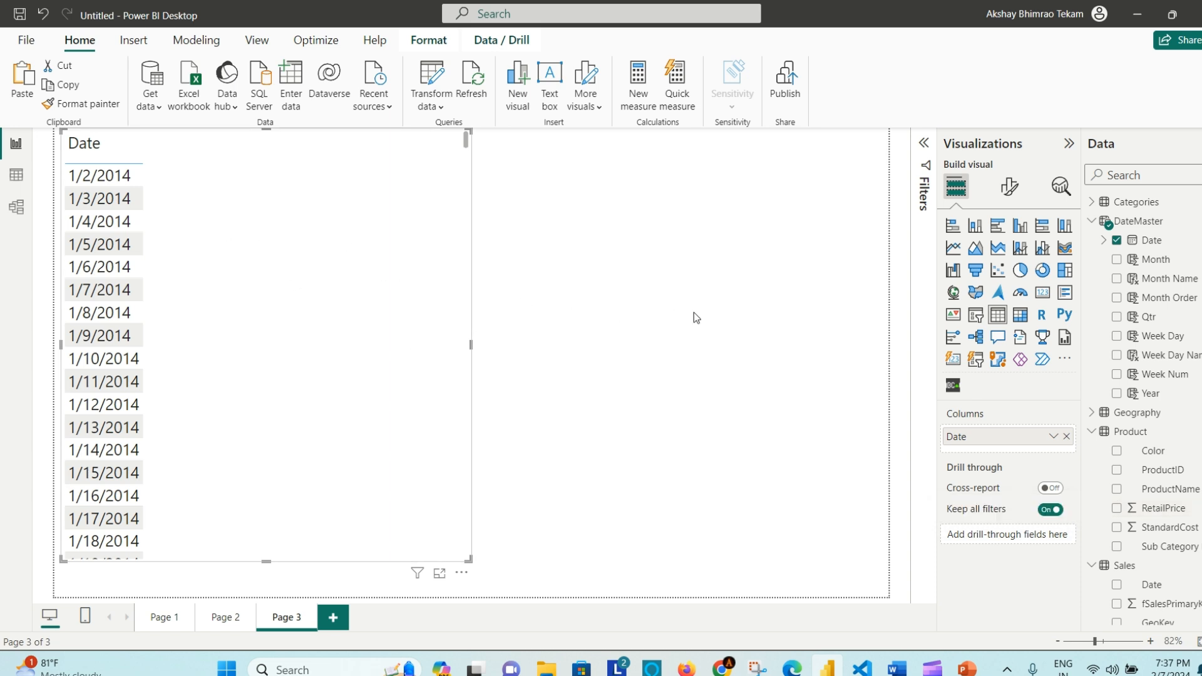
Step: Add Total Revenue from Sales to the date table on Page 3
scroll(1181, 510, "down", 6)
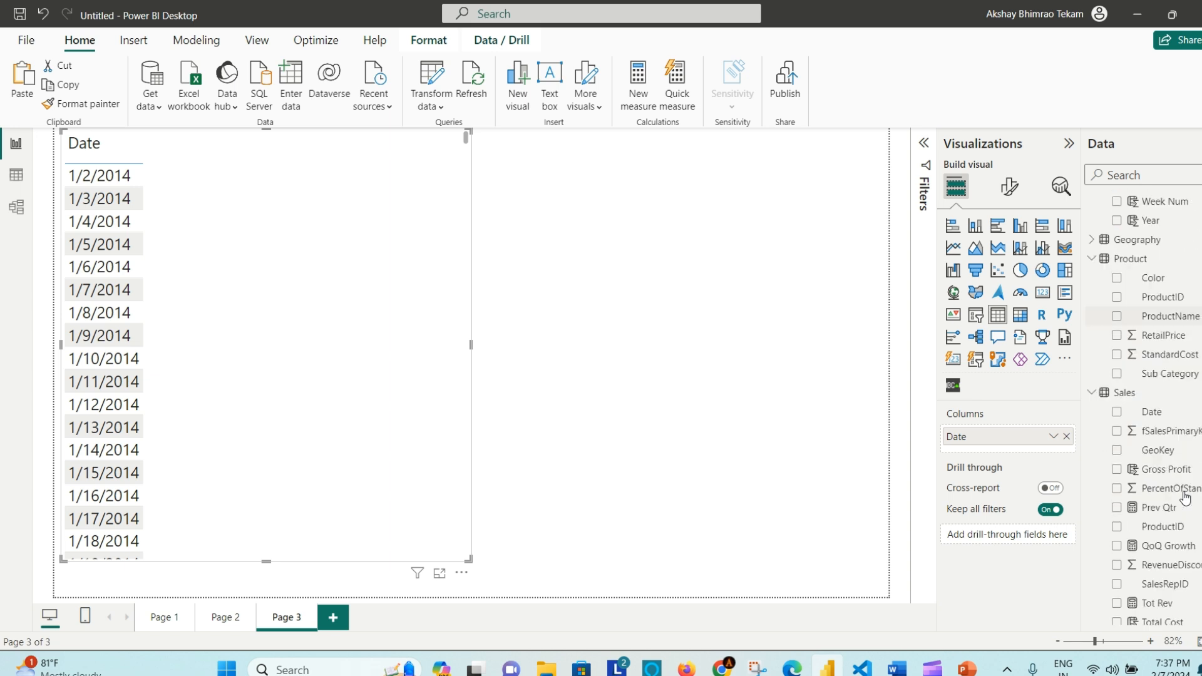
left_click_drag(1166, 489, 271, 290)
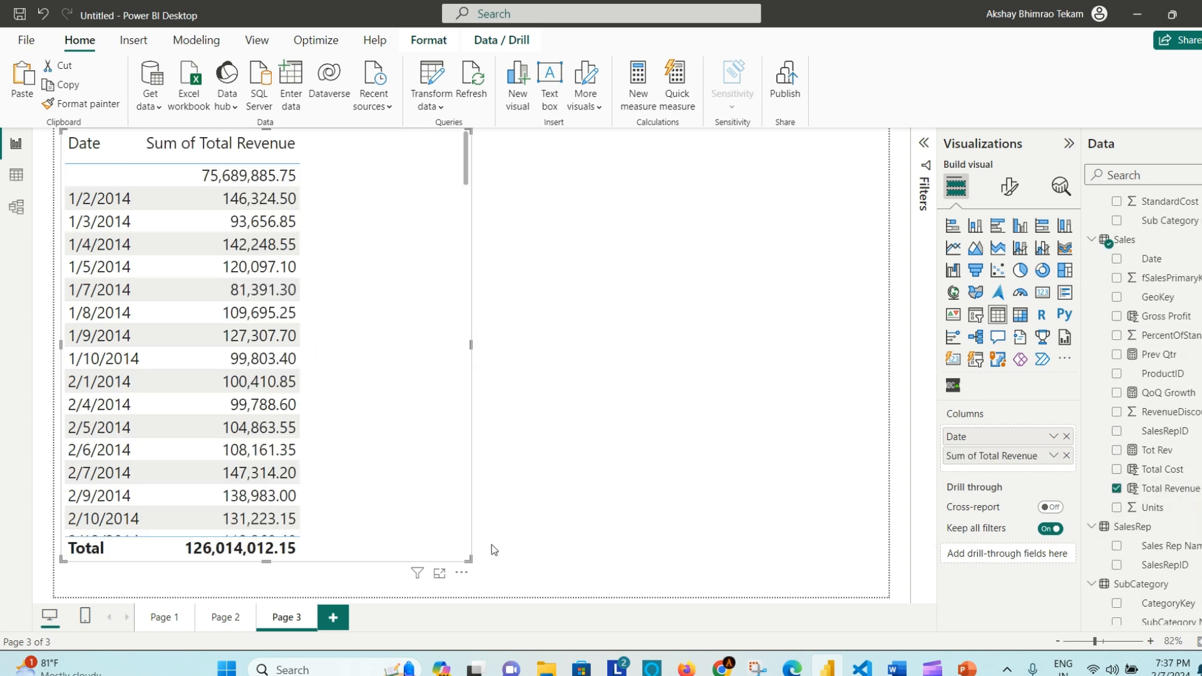
left_click(897, 668)
left_click(895, 669)
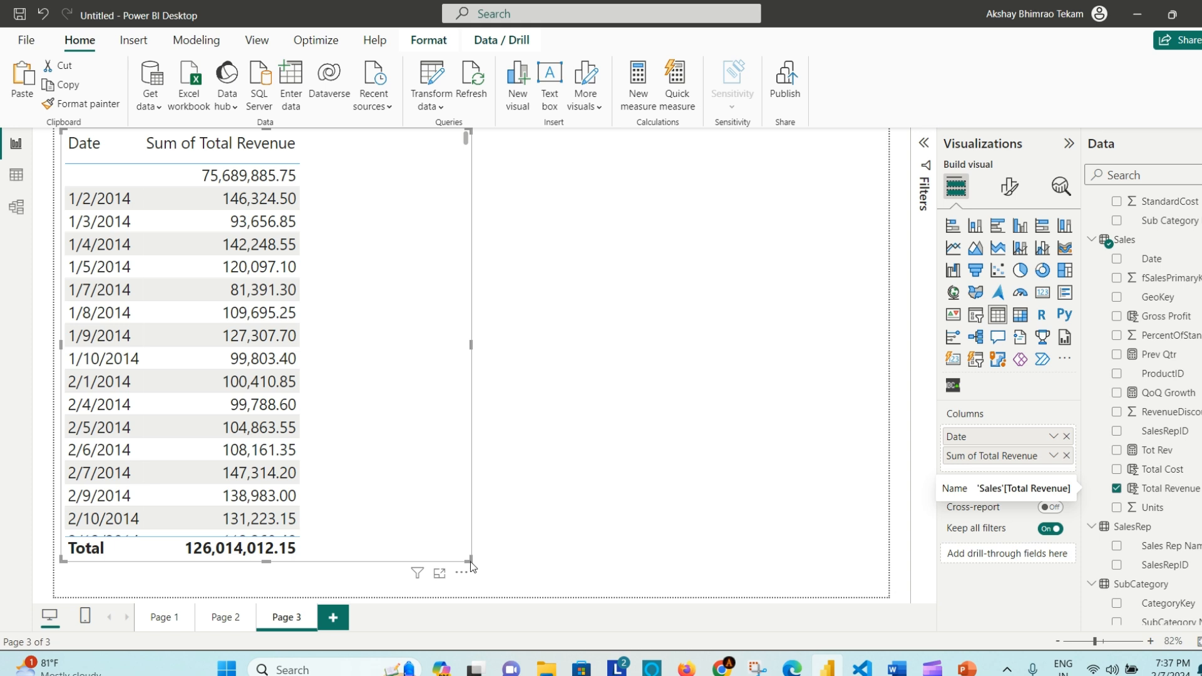
Step: Add fSalesPrimaryKey from Sales to the table, narrow its column so the header wraps, and widen the table
left_click_drag(468, 558, 525, 558)
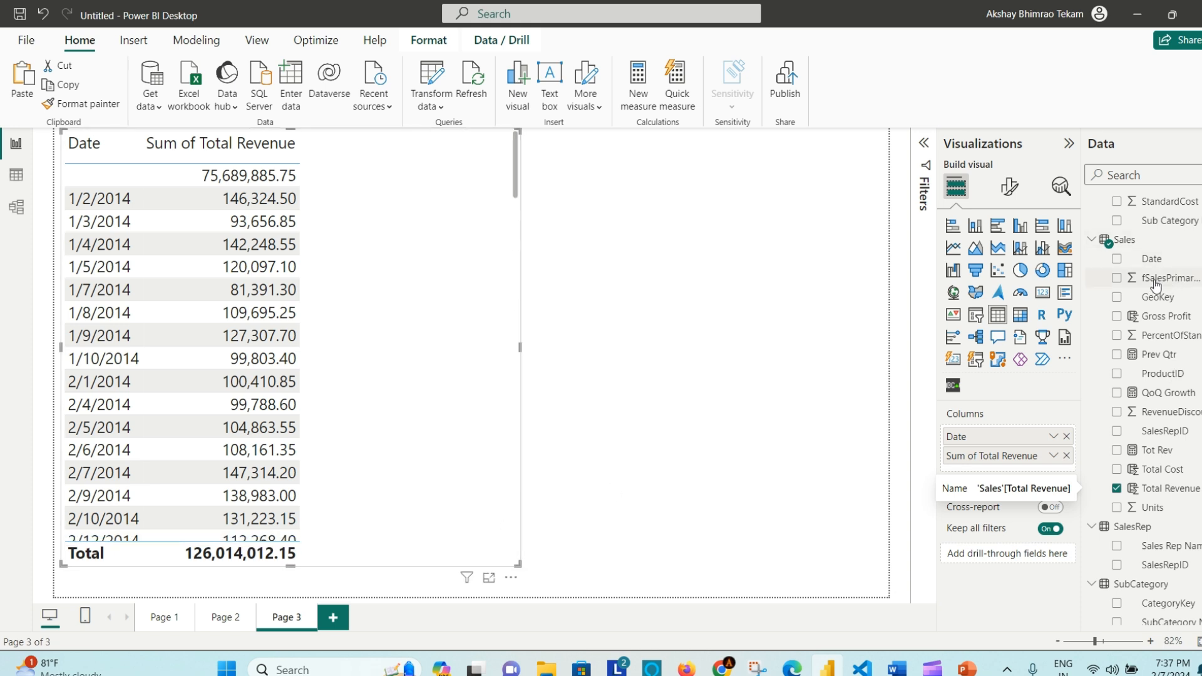
left_click_drag(1183, 285, 460, 229)
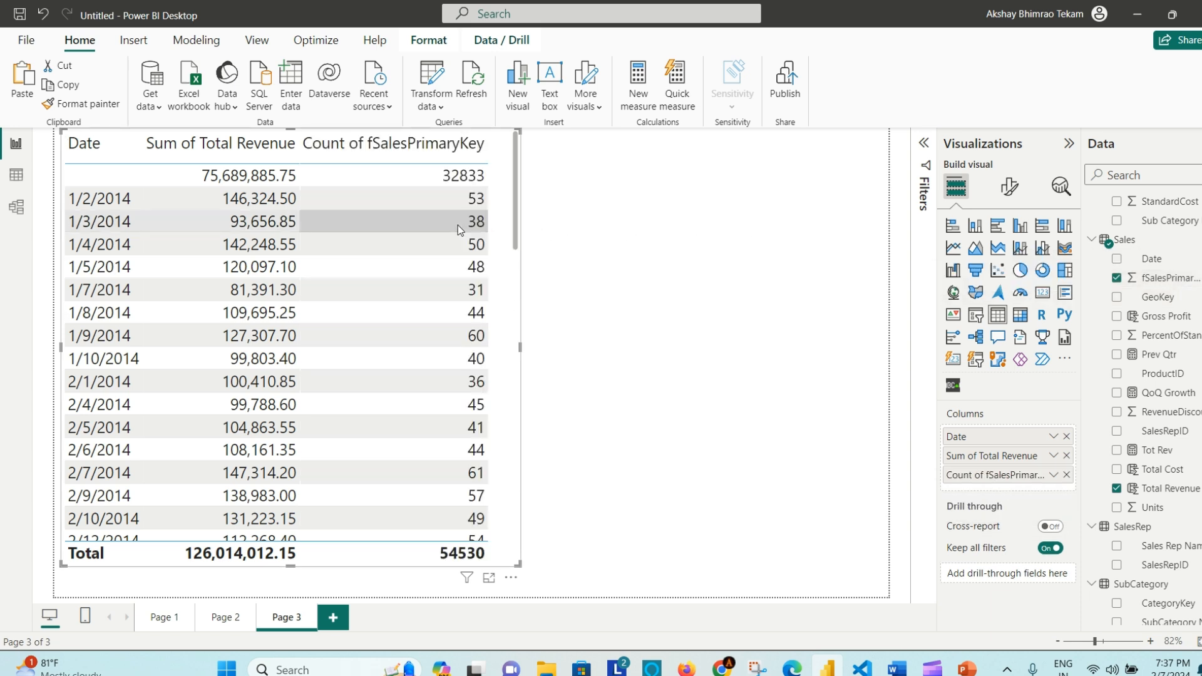
left_click_drag(489, 144, 428, 144)
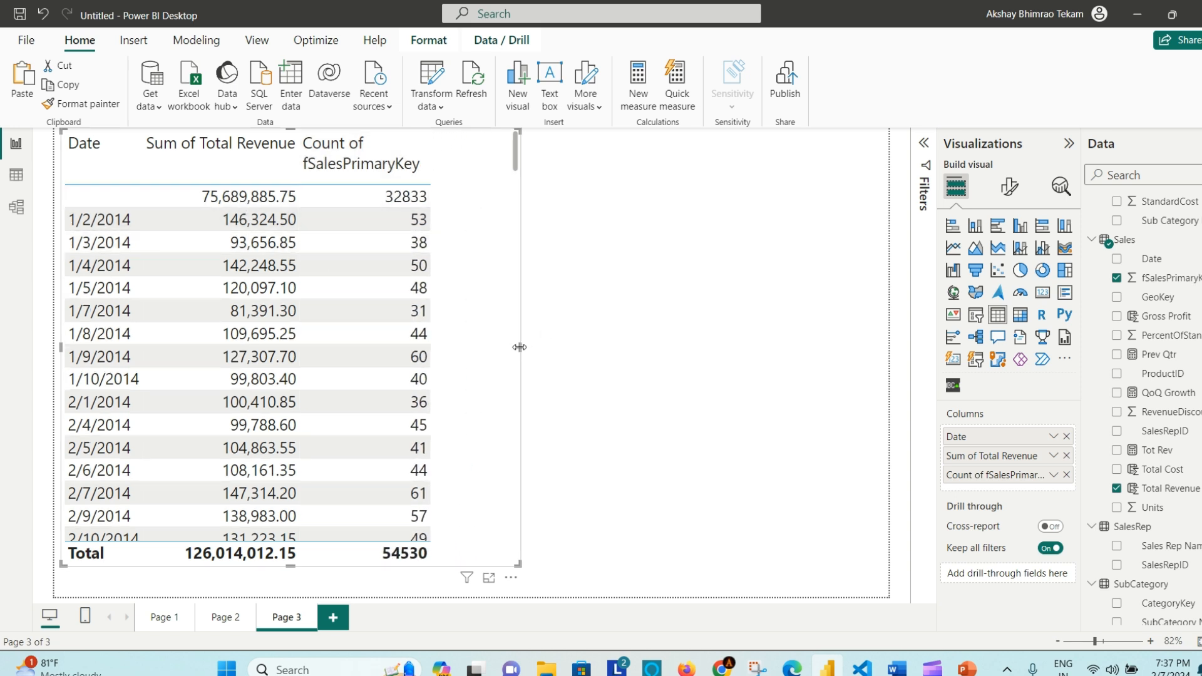
left_click_drag(520, 349, 565, 351)
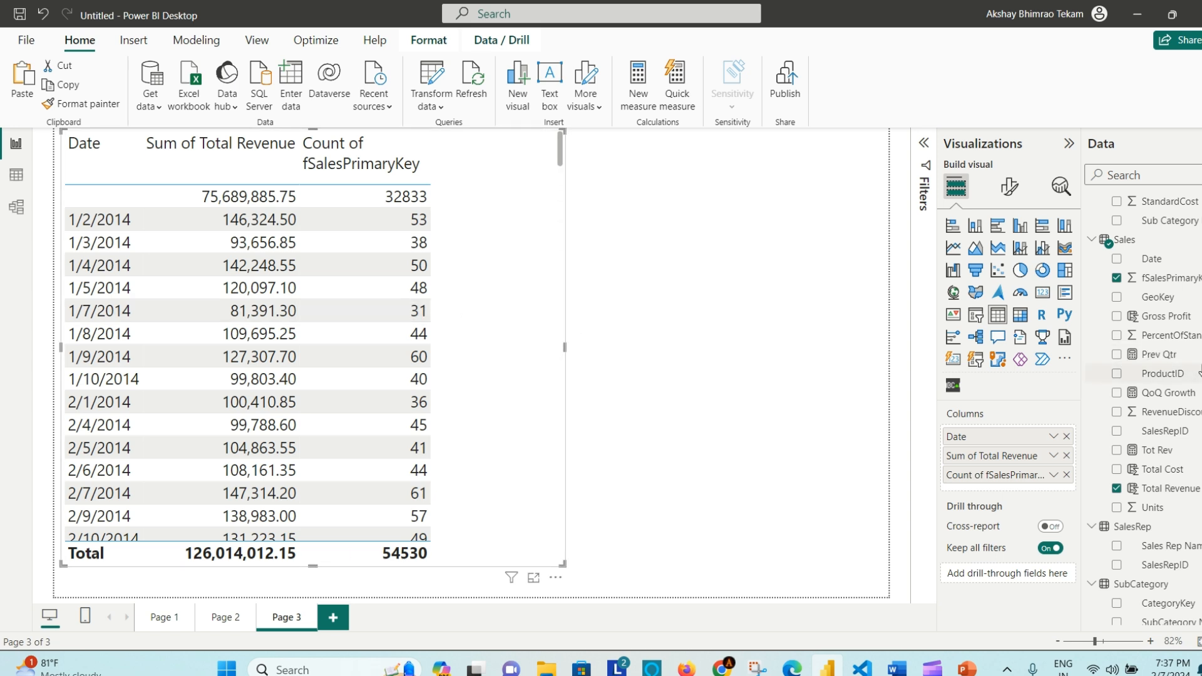
scroll(1190, 395, "down", 1)
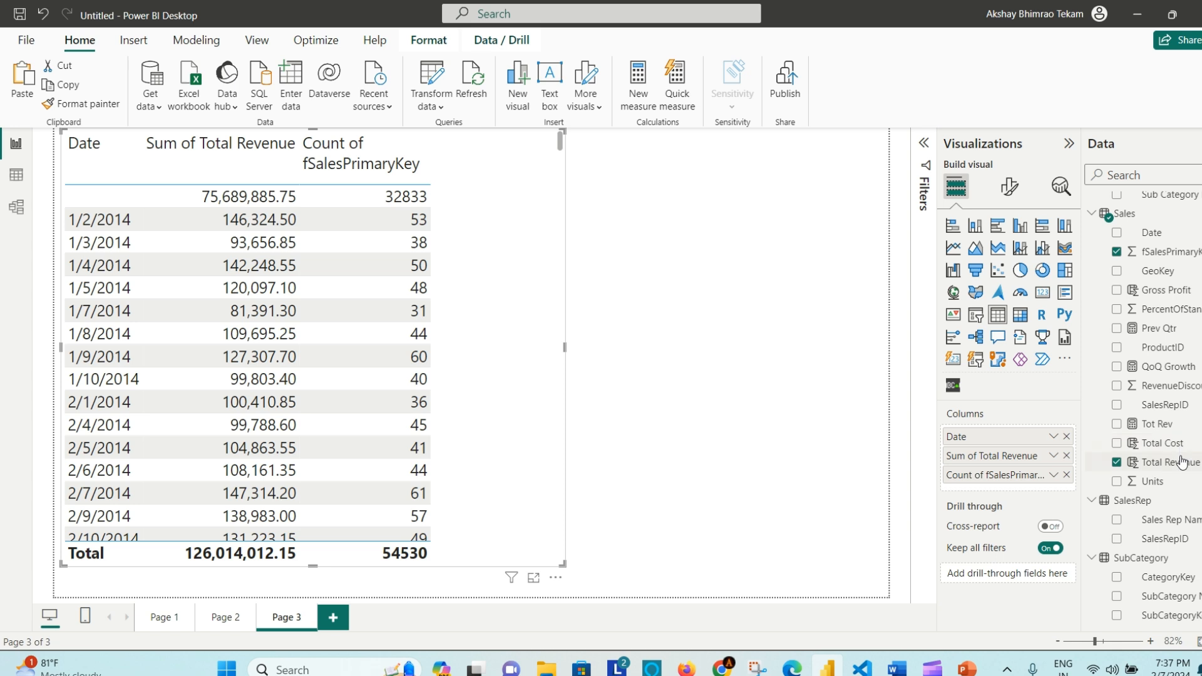
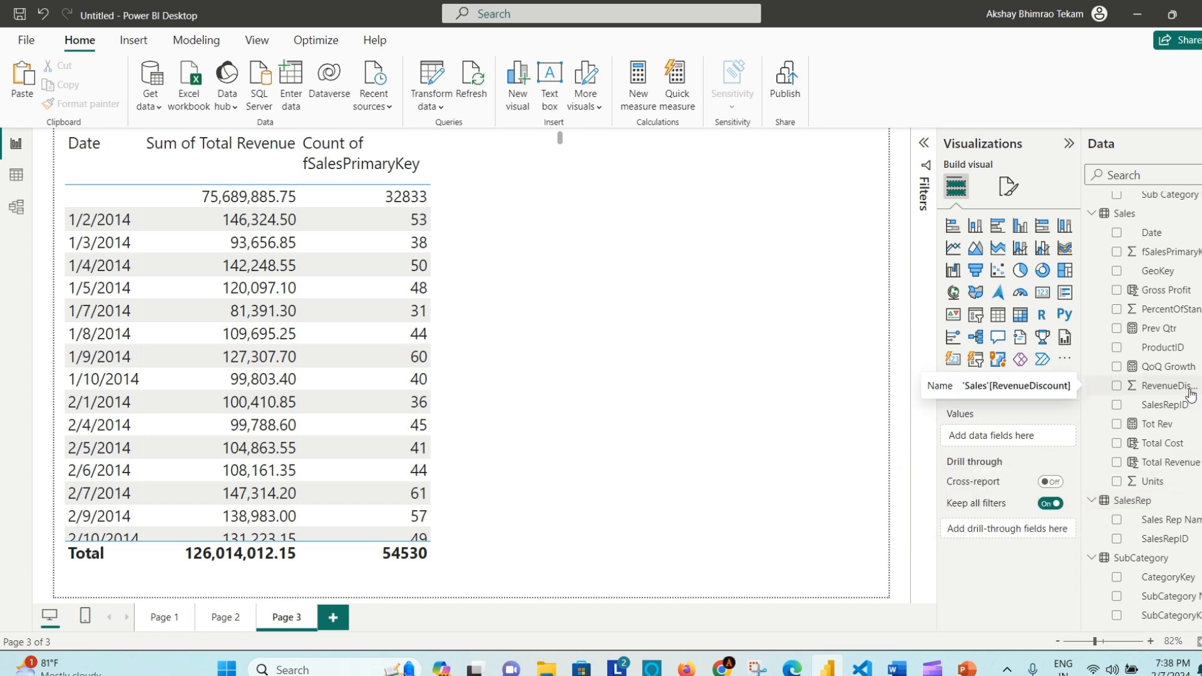
scroll(1188, 454, "up", 1)
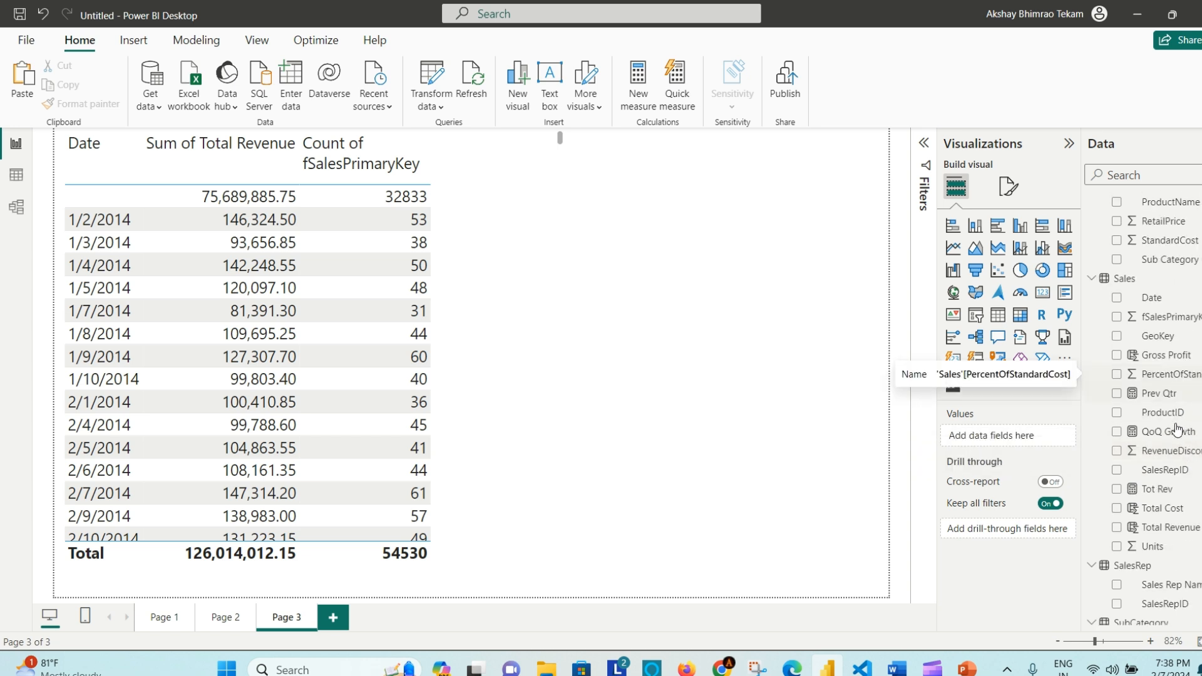
scroll(1178, 429, "up", 2)
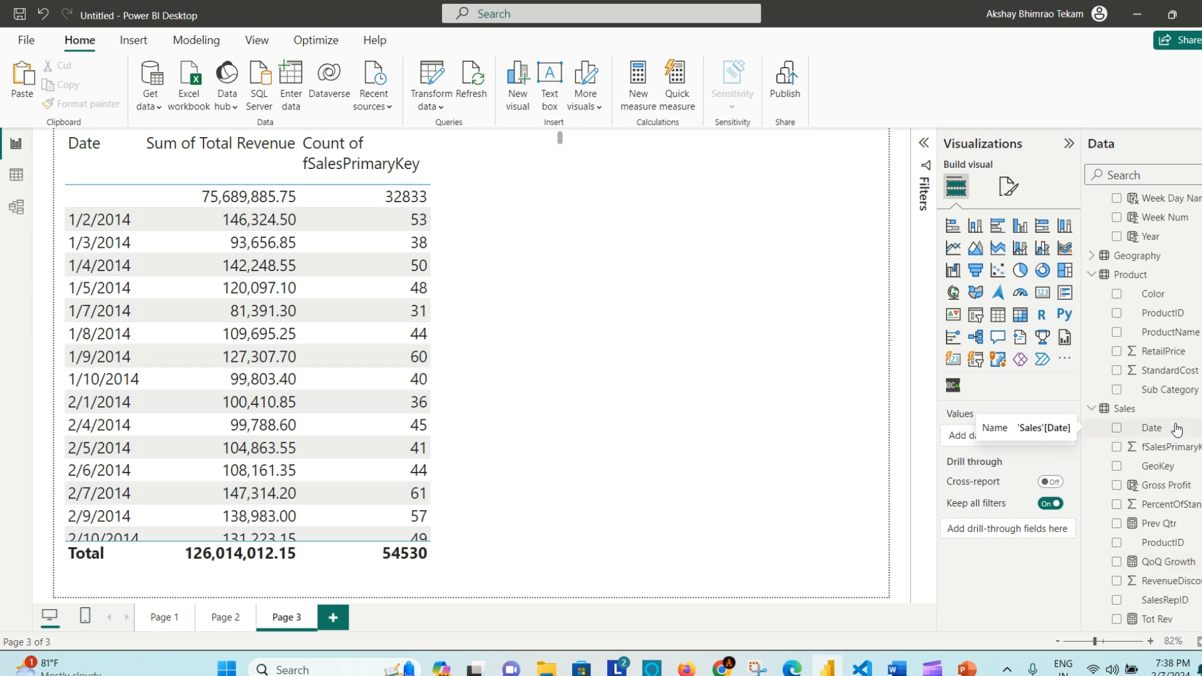
scroll(1178, 429, "up", 2)
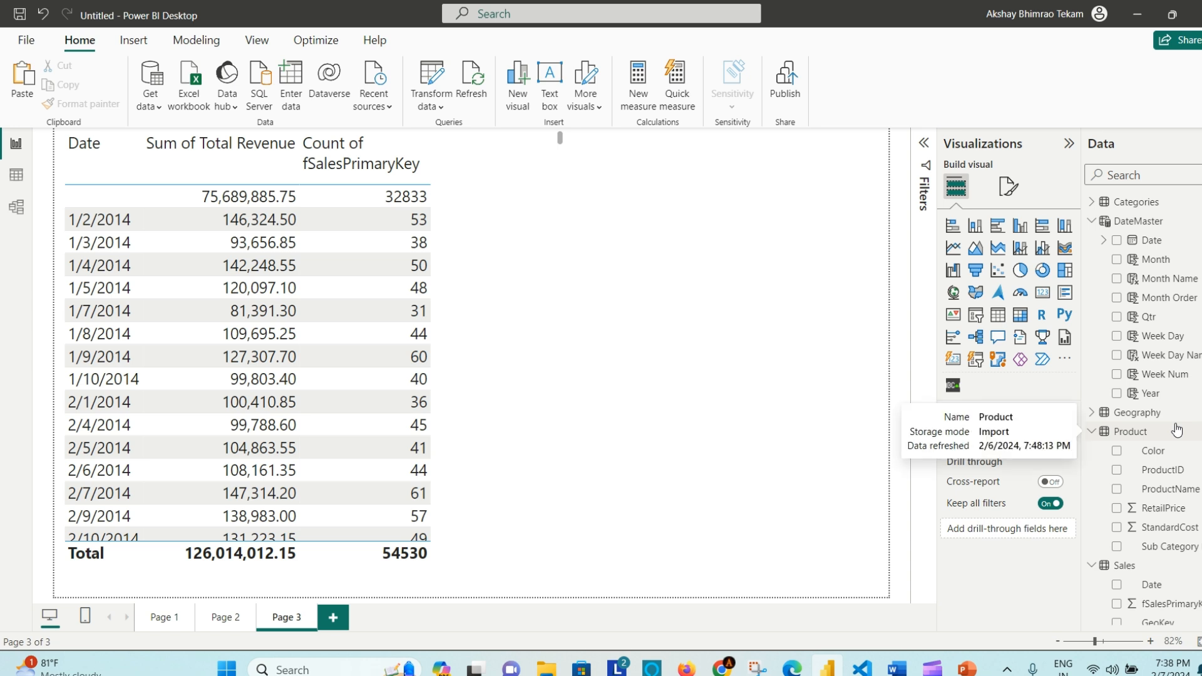
scroll(1162, 422, "down", 5)
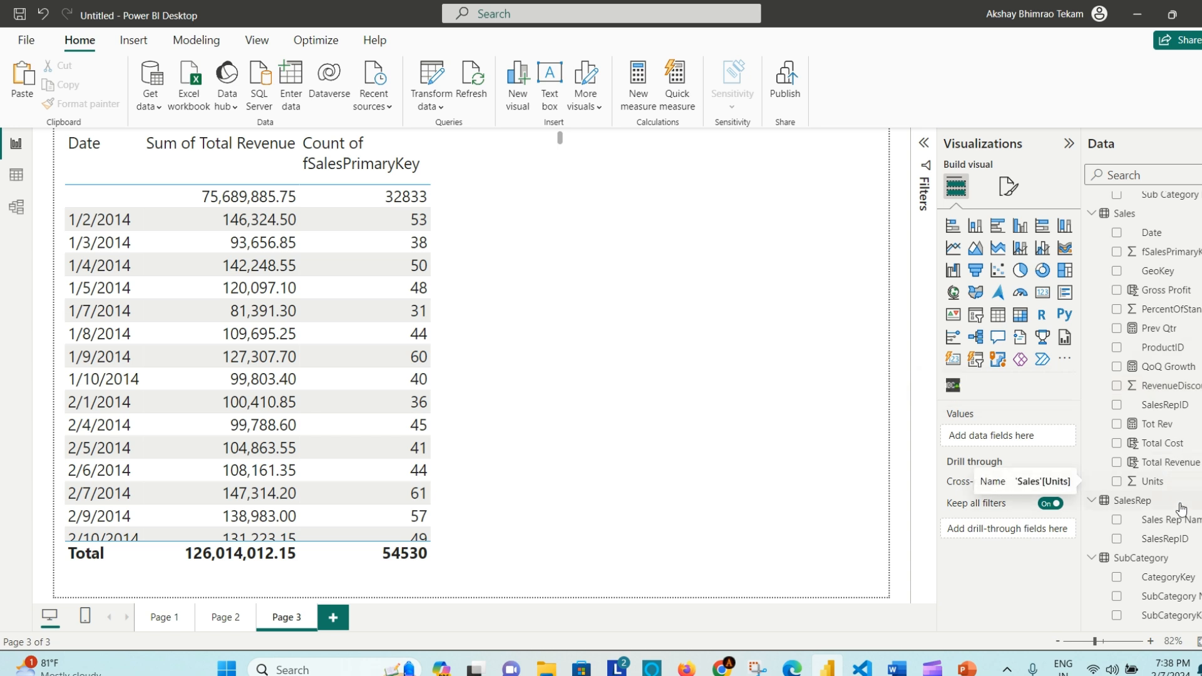
scroll(1181, 513, "up", 3)
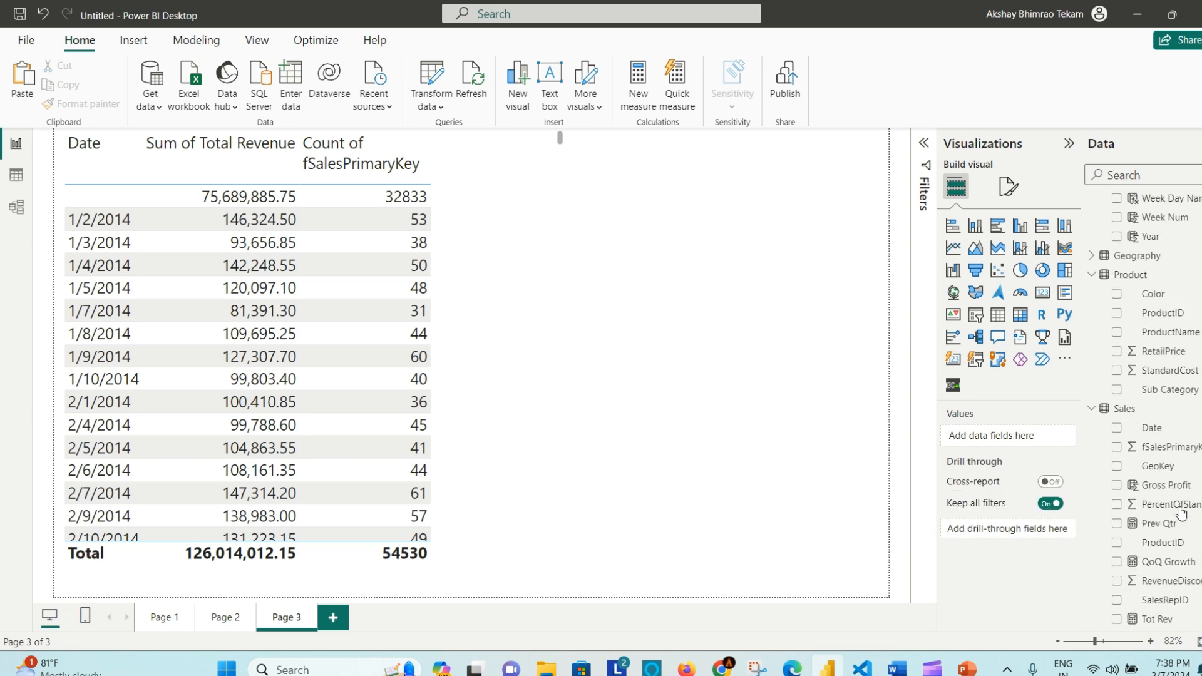
scroll(1181, 512, "up", 3)
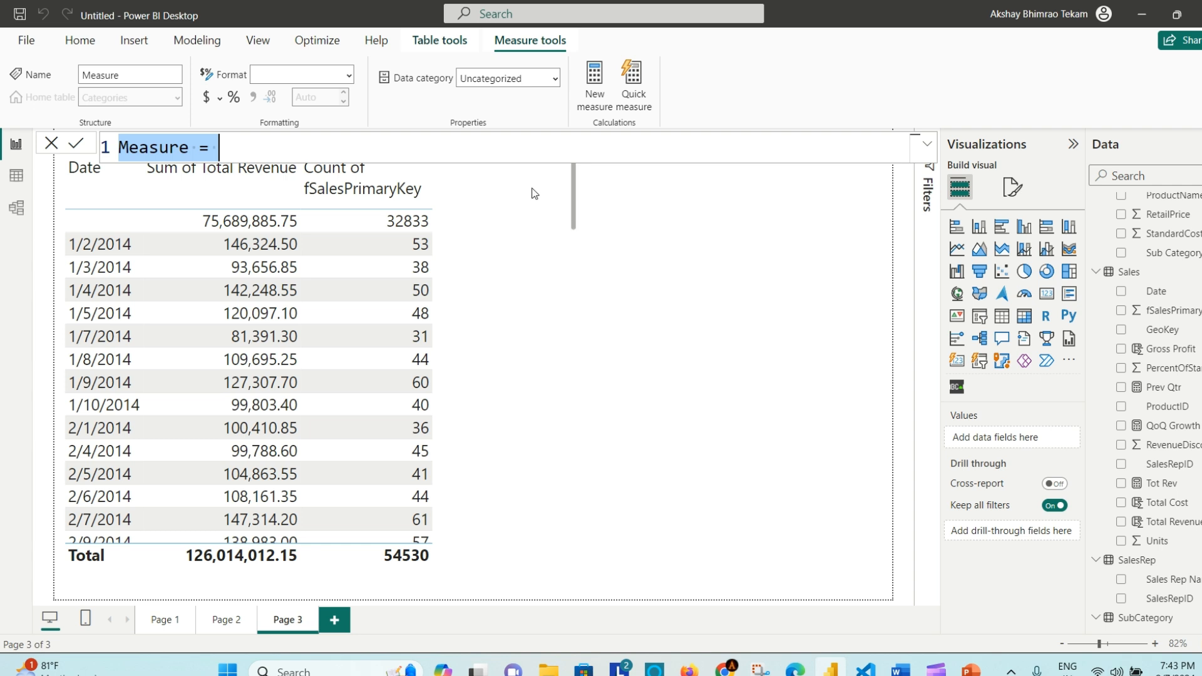
left_click(51, 143)
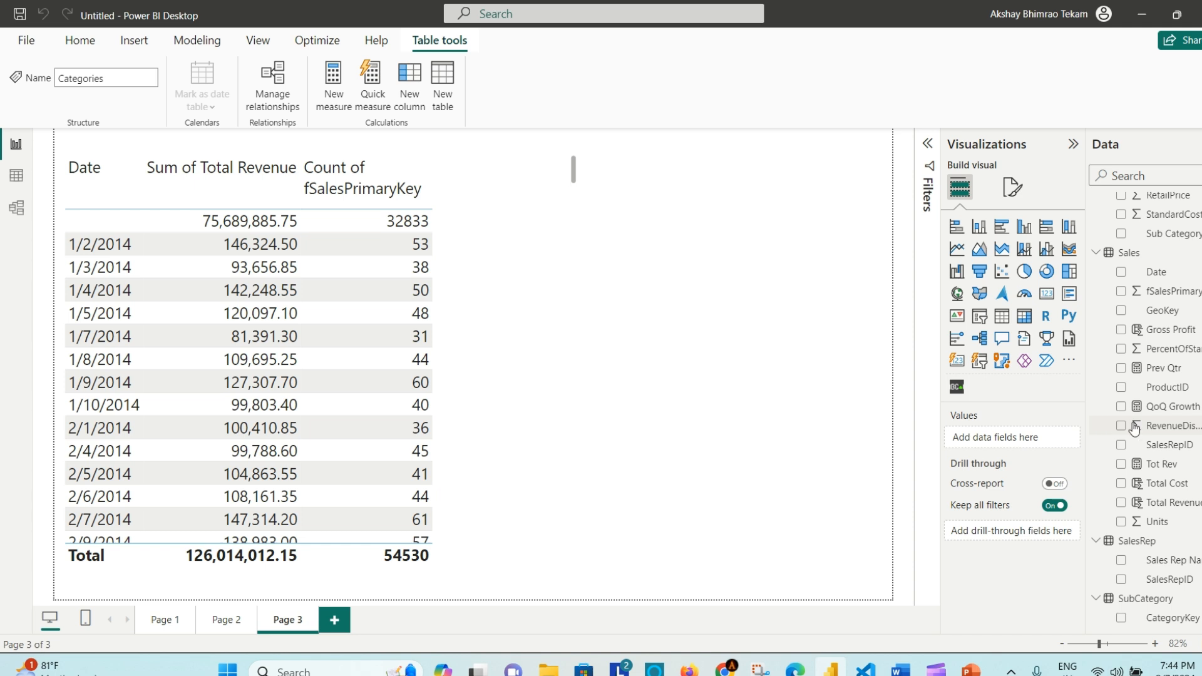
Step: Add Total Revenue from Sales to the table a second time, widen the table, and summarize the new column as Average
left_click_drag(1177, 508, 510, 249)
left_click_drag(577, 359, 616, 360)
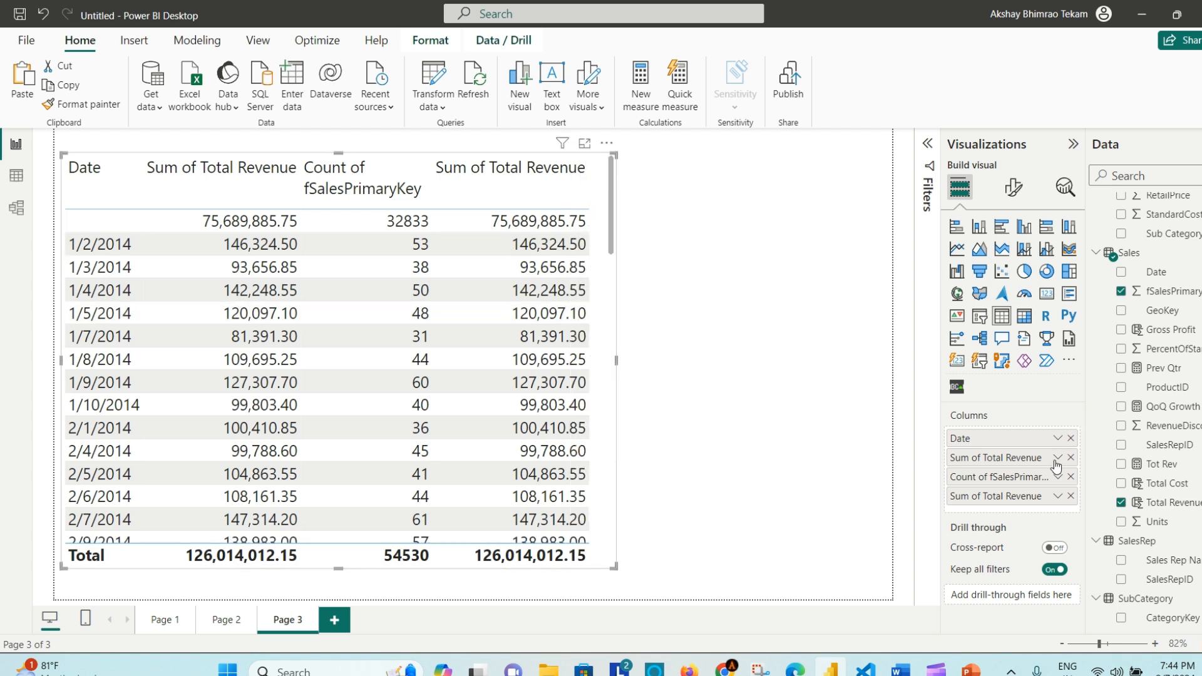
left_click(1058, 496)
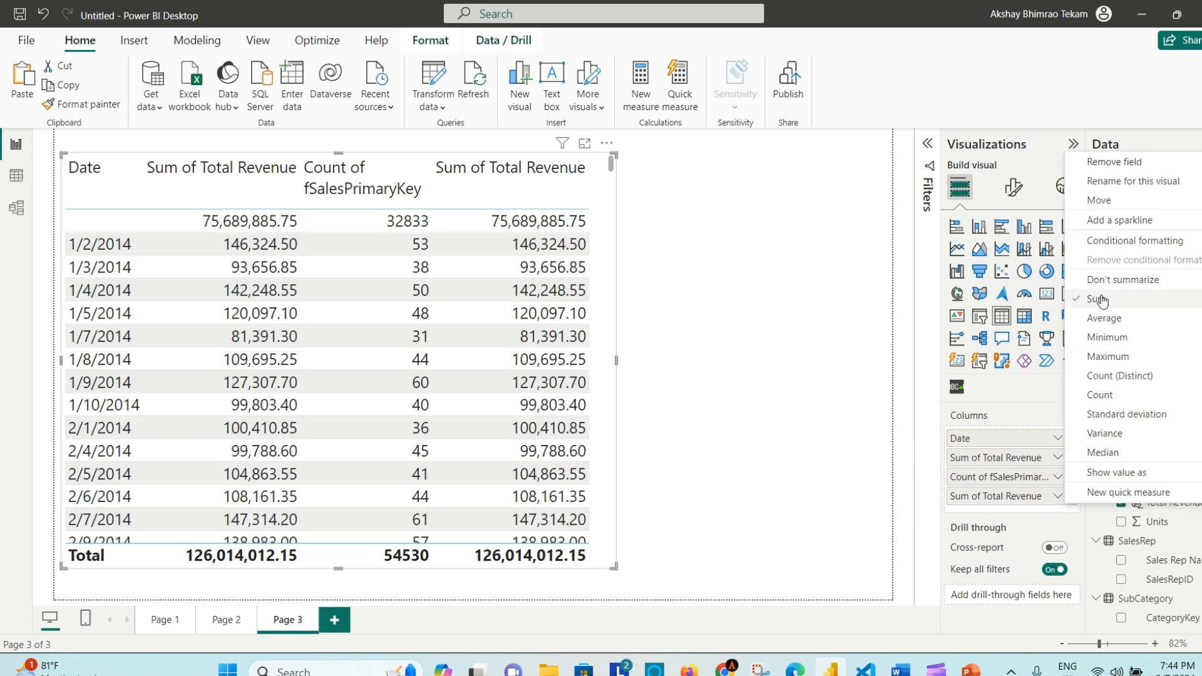
key("Return")
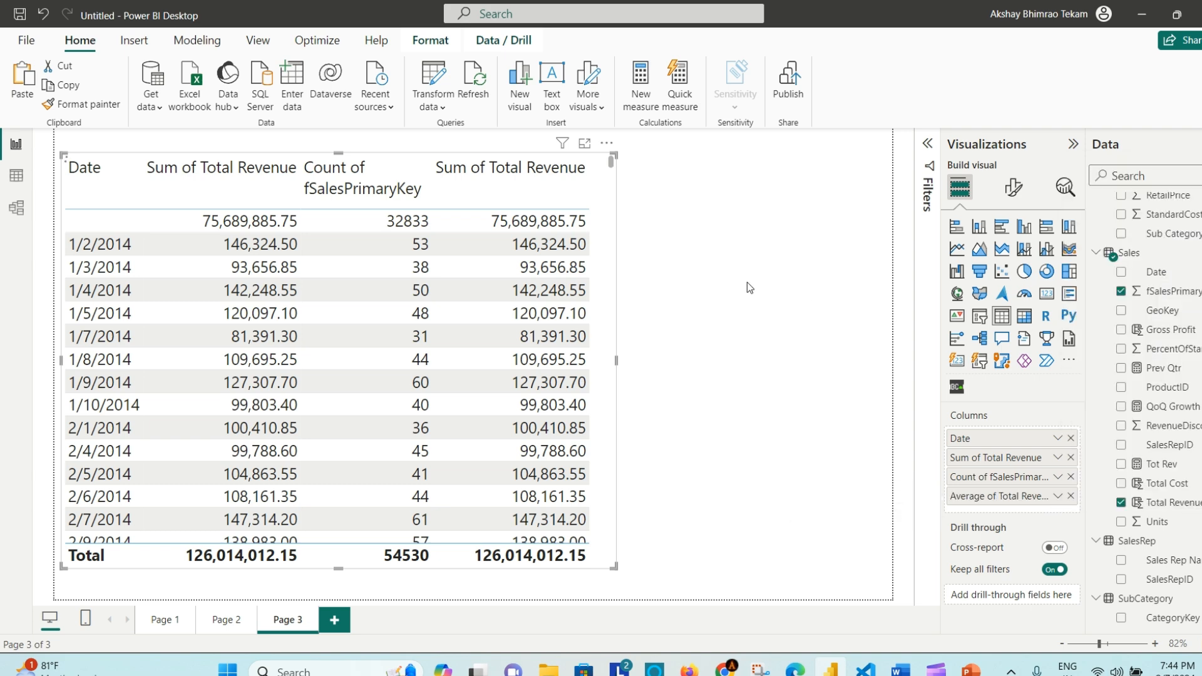
Step: Remove Sum of Total Revenue and Count of fSalesPrimaryKey from the Page 3 table and shrink it around a narrower average column
left_click_drag(617, 360, 640, 360)
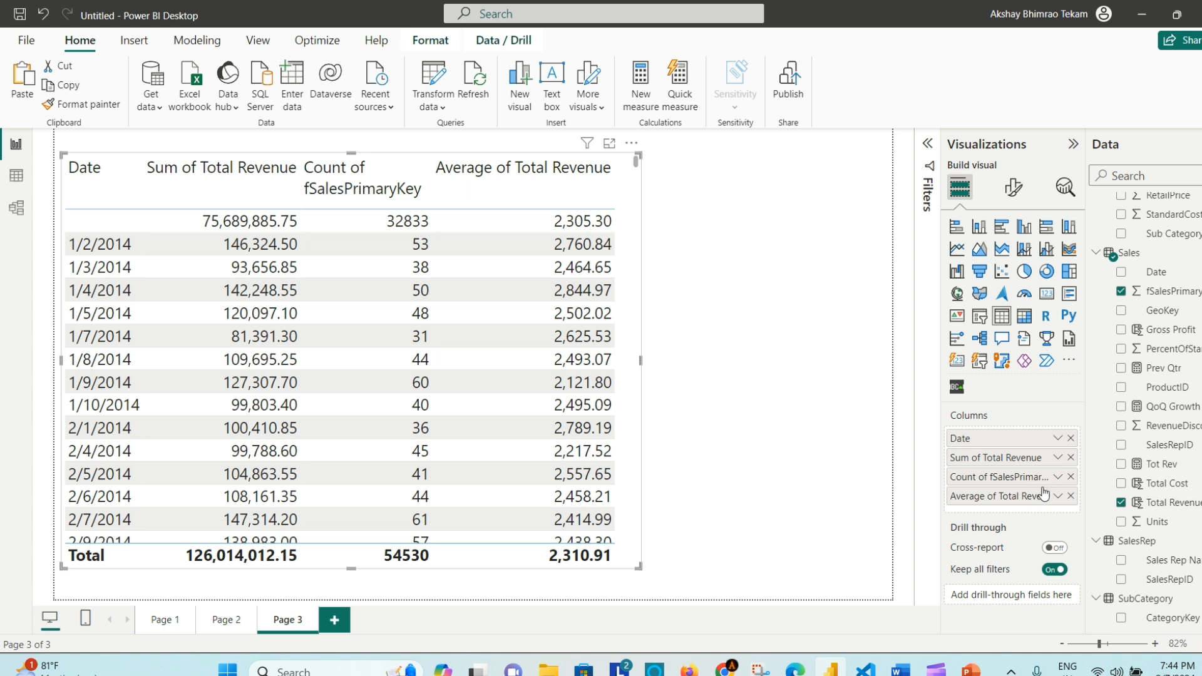
left_click(1072, 459)
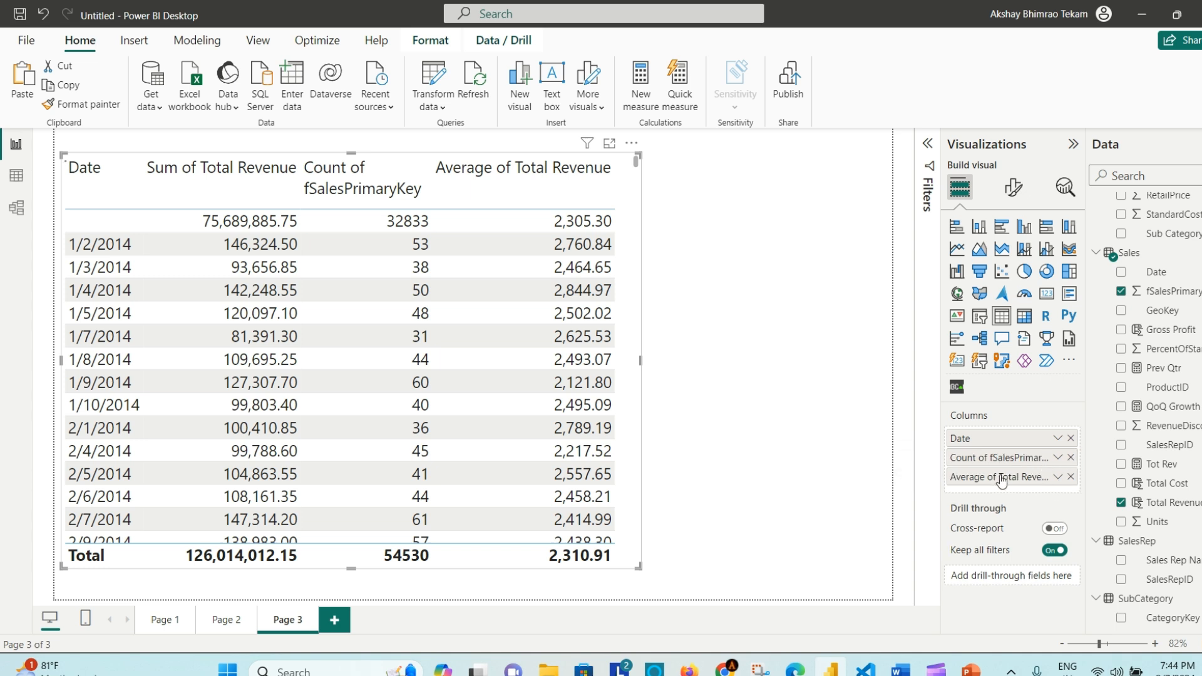
left_click(1072, 460)
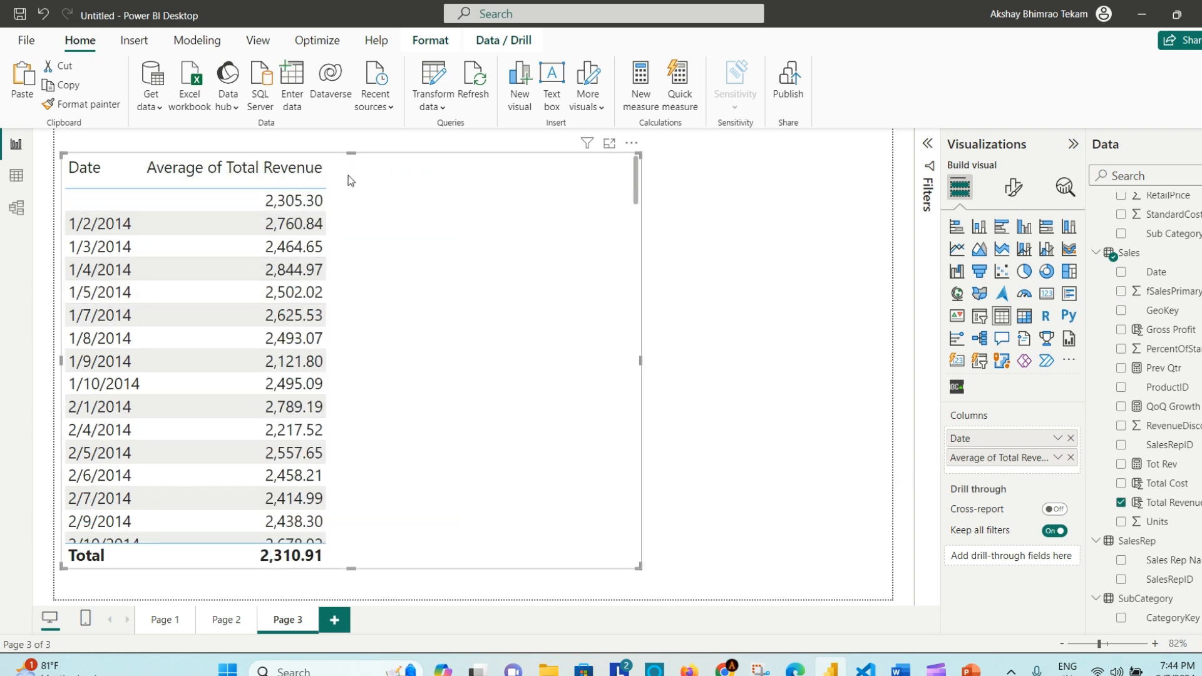
left_click_drag(324, 169, 251, 175)
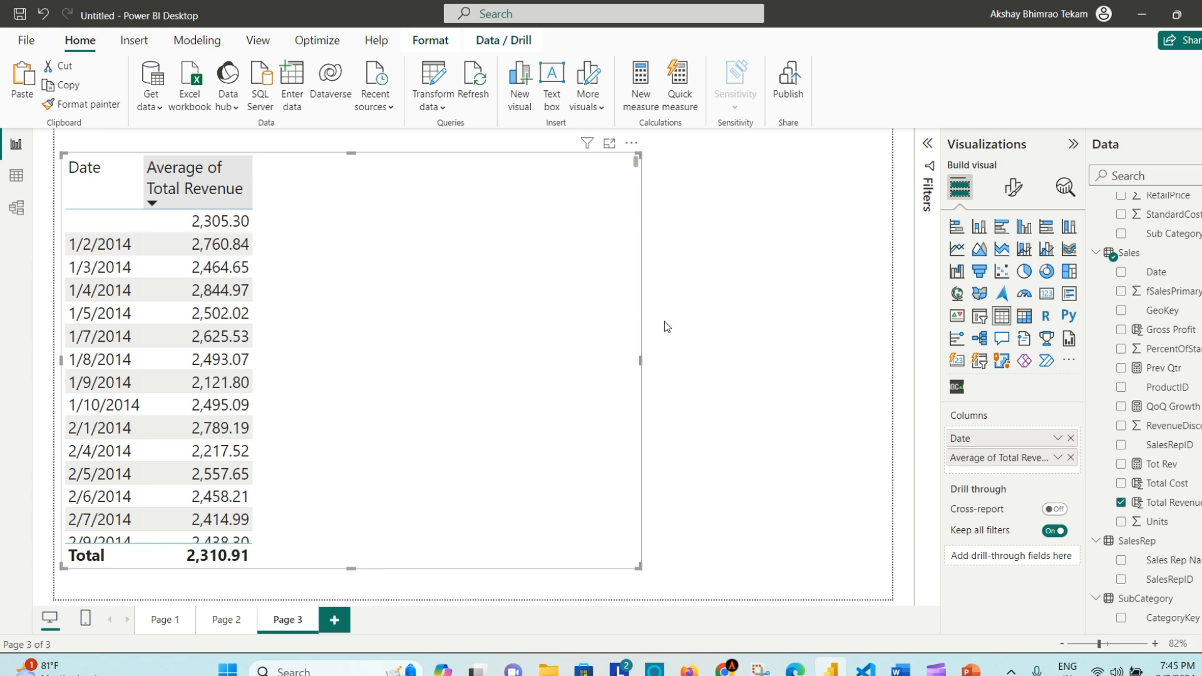
left_click_drag(638, 569, 267, 560)
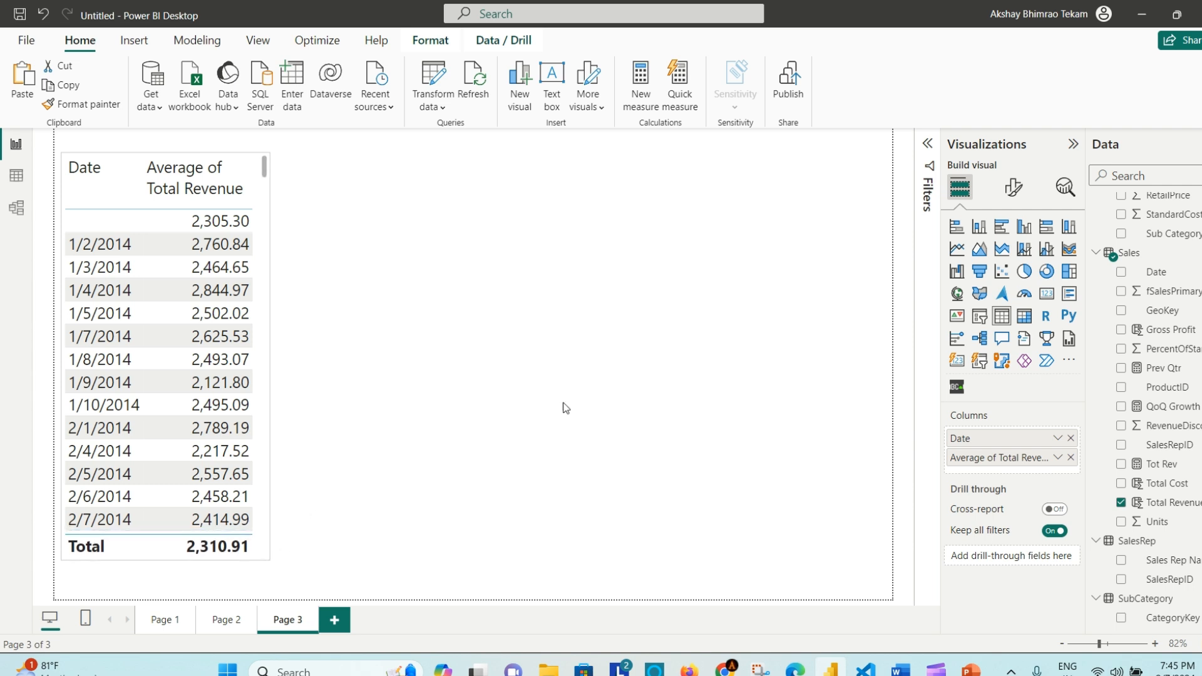
Step: Turn on the visual border for the Page 3 table
left_click(1014, 189)
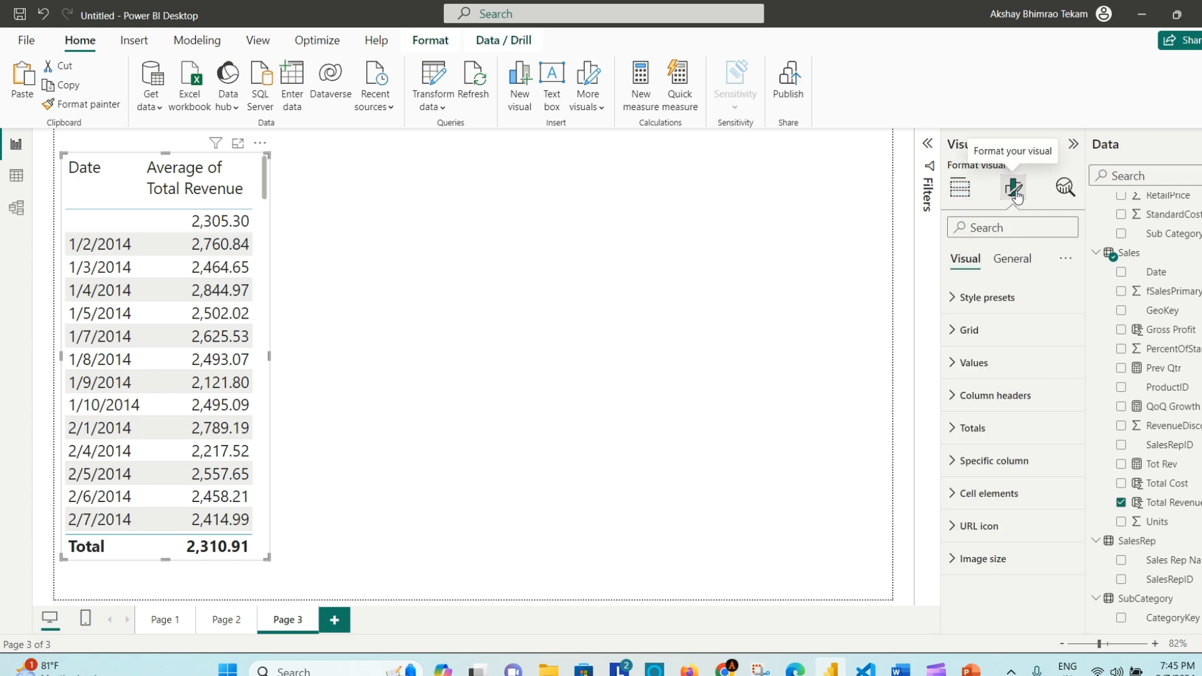
left_click(1015, 260)
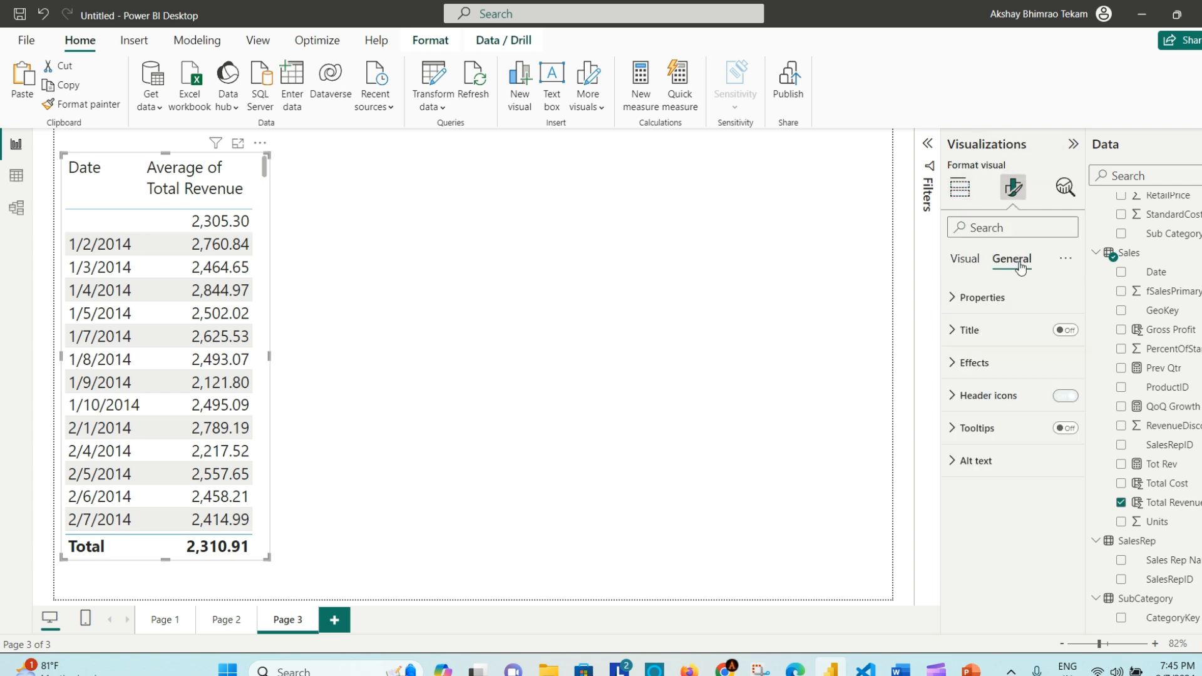
left_click(995, 377)
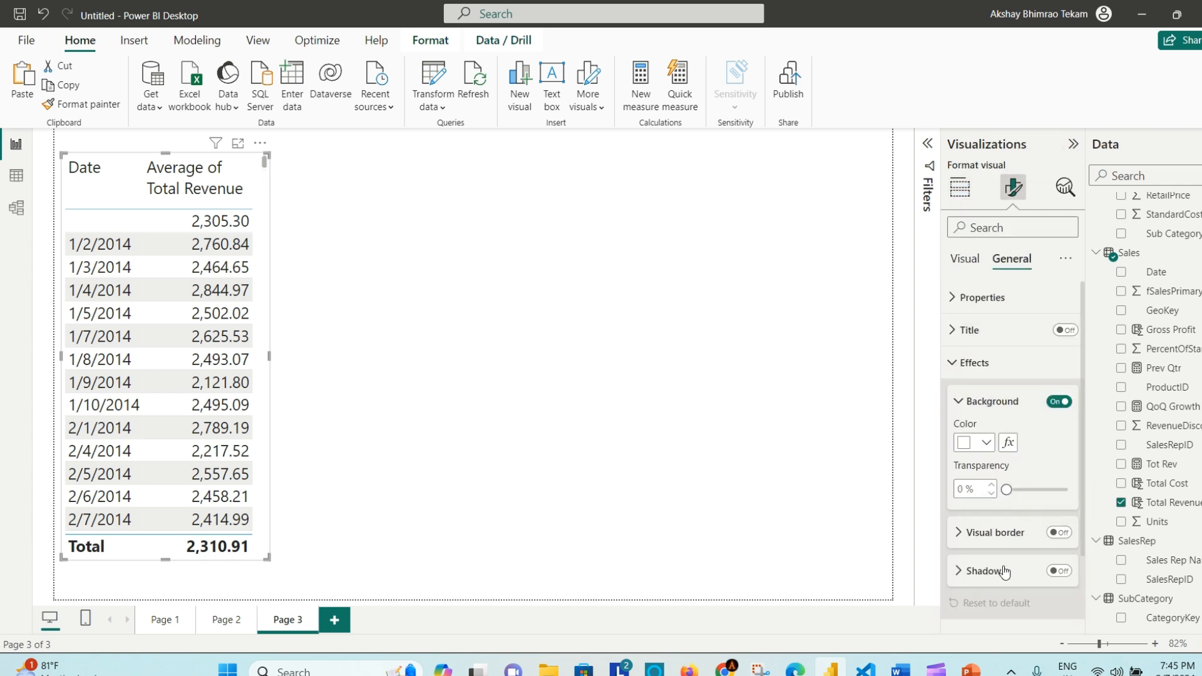
scroll(1015, 558, "down", 1)
left_click(1060, 482)
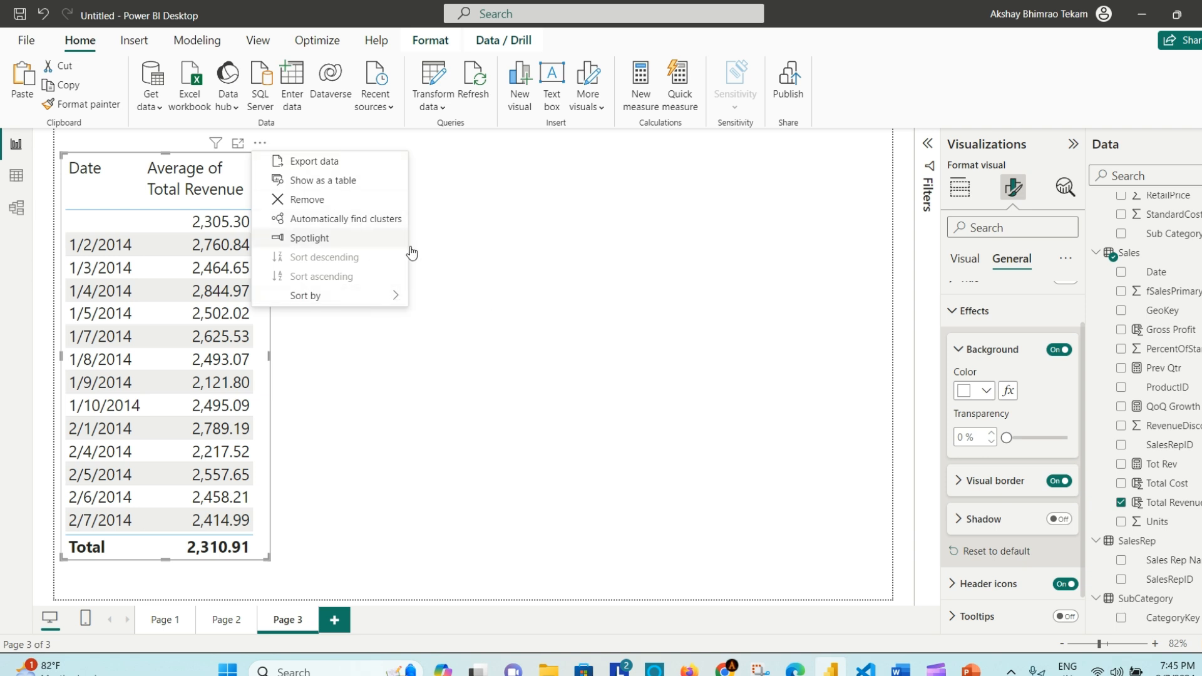
Step: Copy the Page 3 average revenue table onto Page 1 and place it below the town and subcategory column chart
left_click(269, 203)
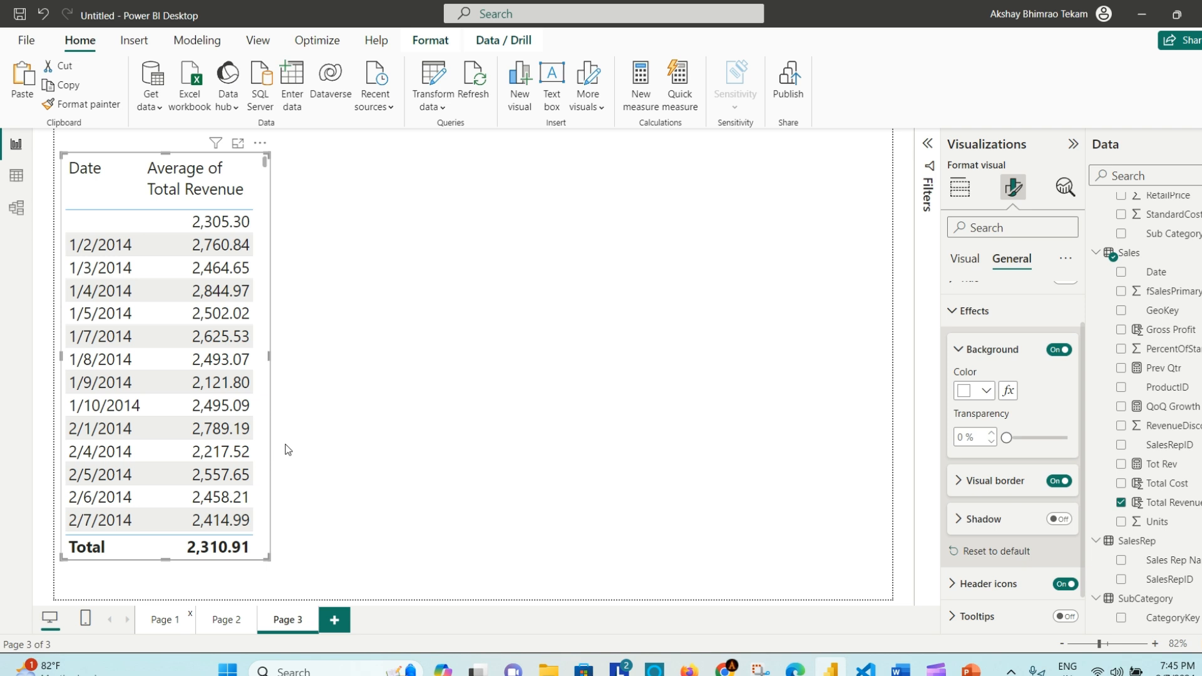
left_click(166, 622)
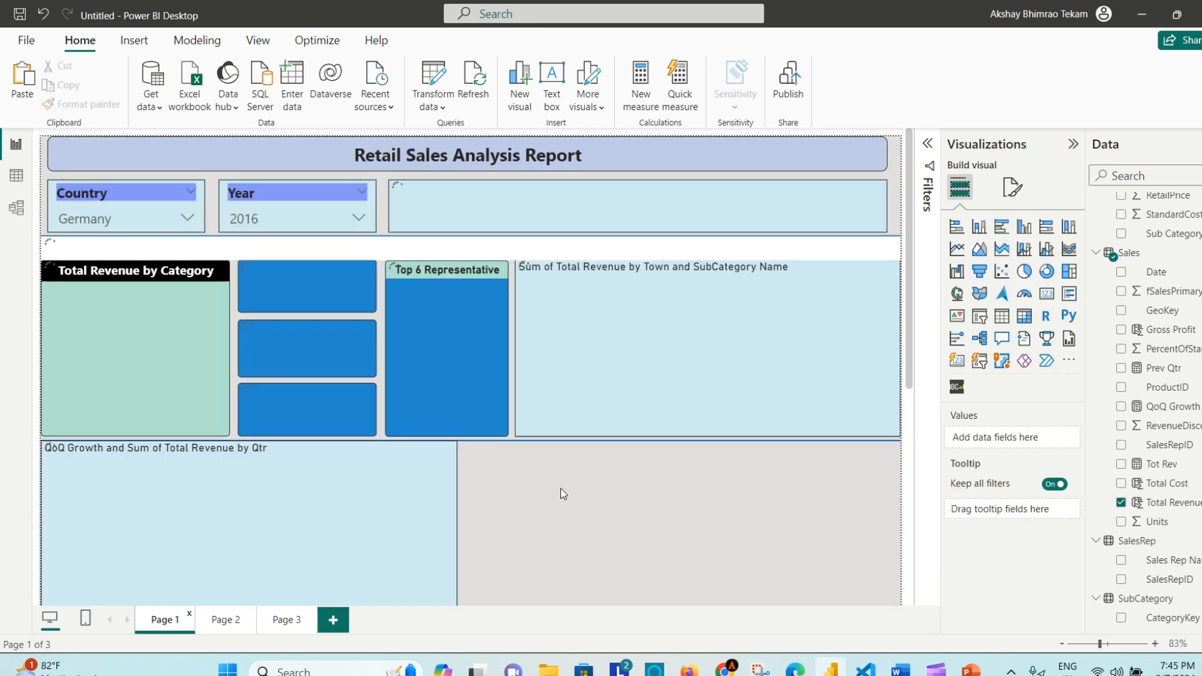
scroll(564, 494, "down", 2)
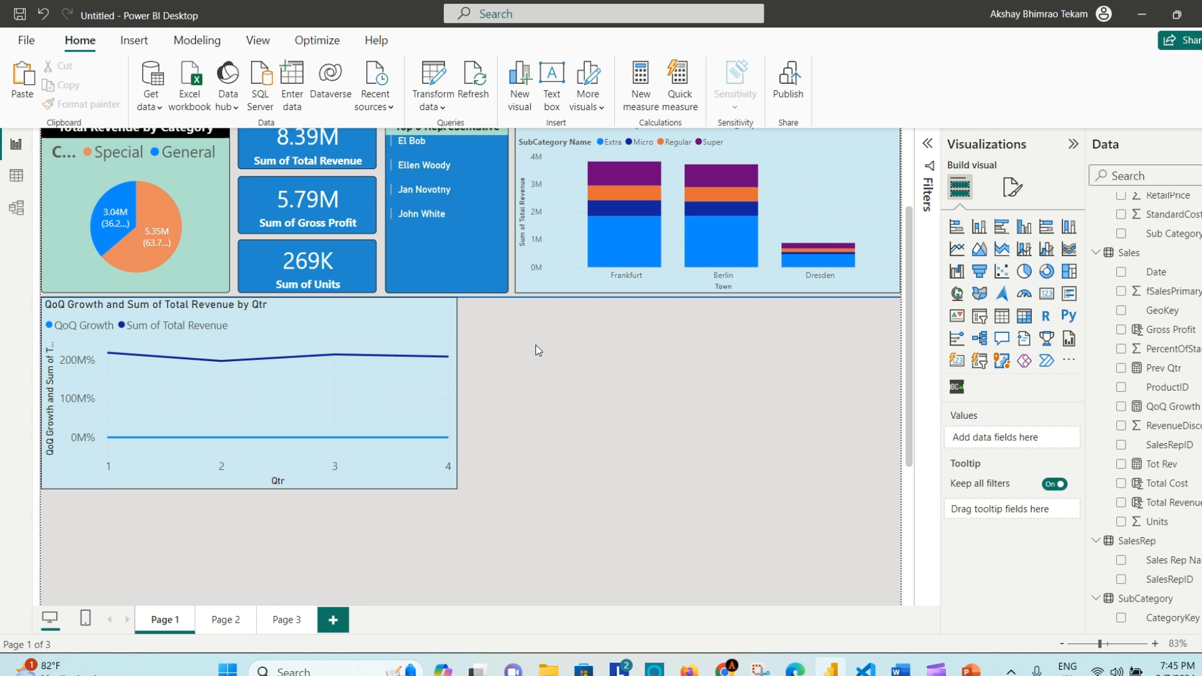
scroll(599, 419, "up", 3)
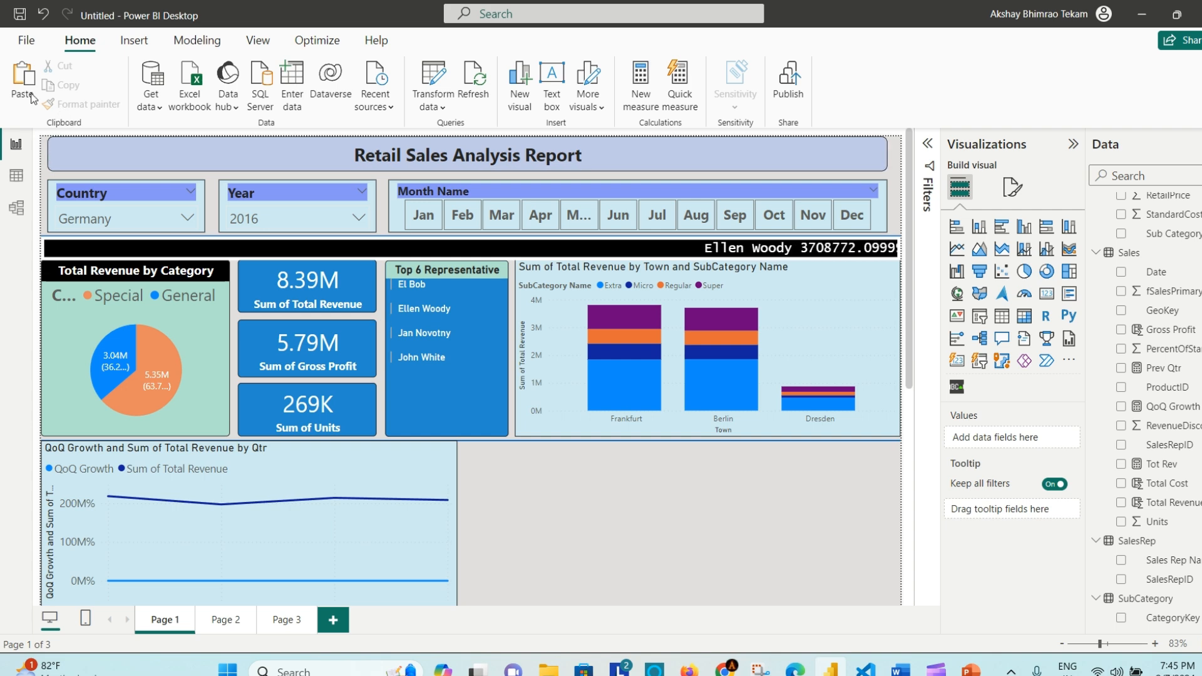
key("ctrl+v")
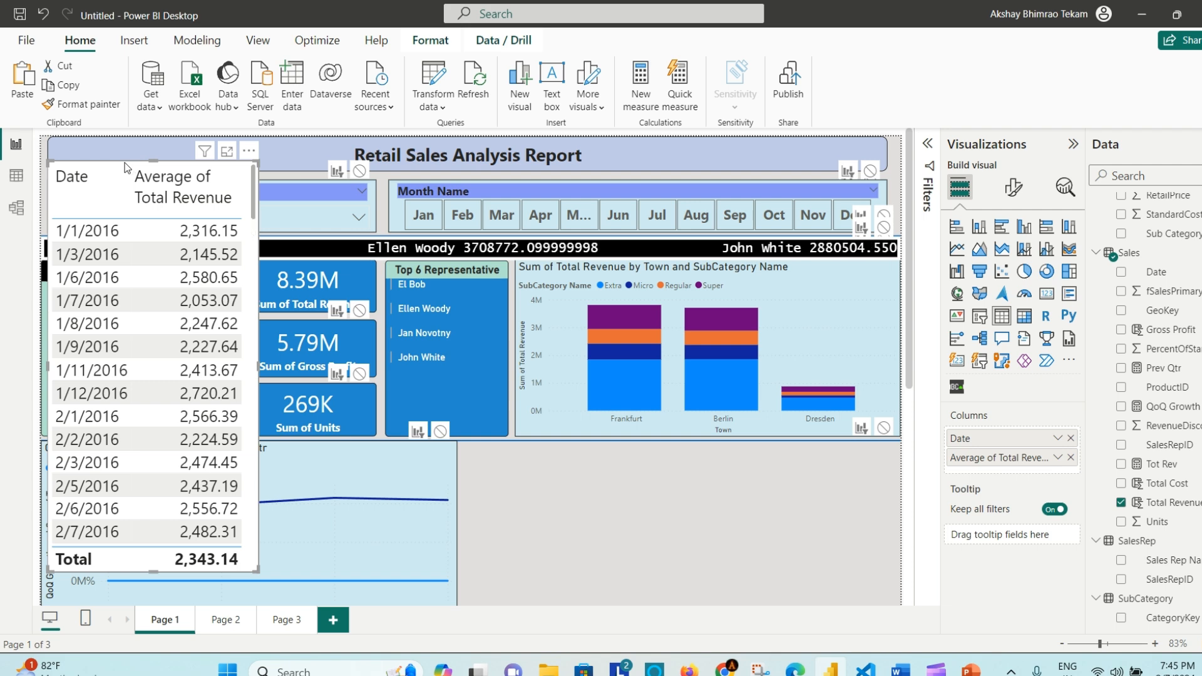
left_click_drag(173, 181, 567, 466)
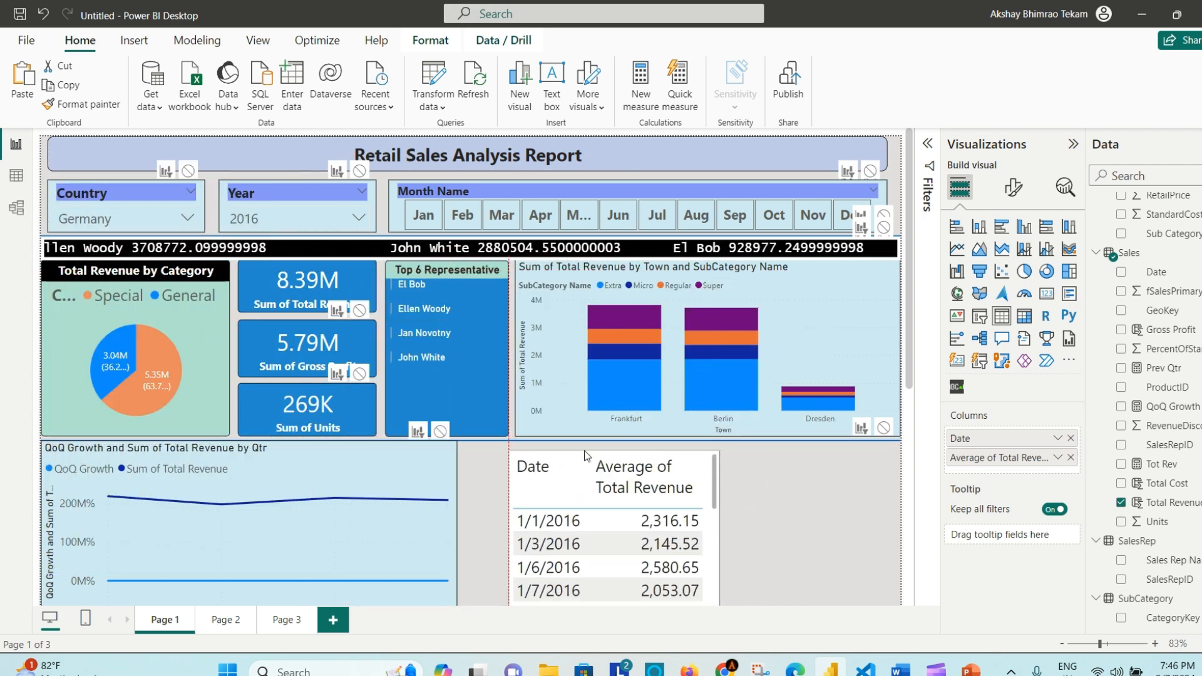
Step: Resize the pasted table to fill the width between the QoQ Growth chart and the page edge, and extend it downward
scroll(777, 466, "down", 5)
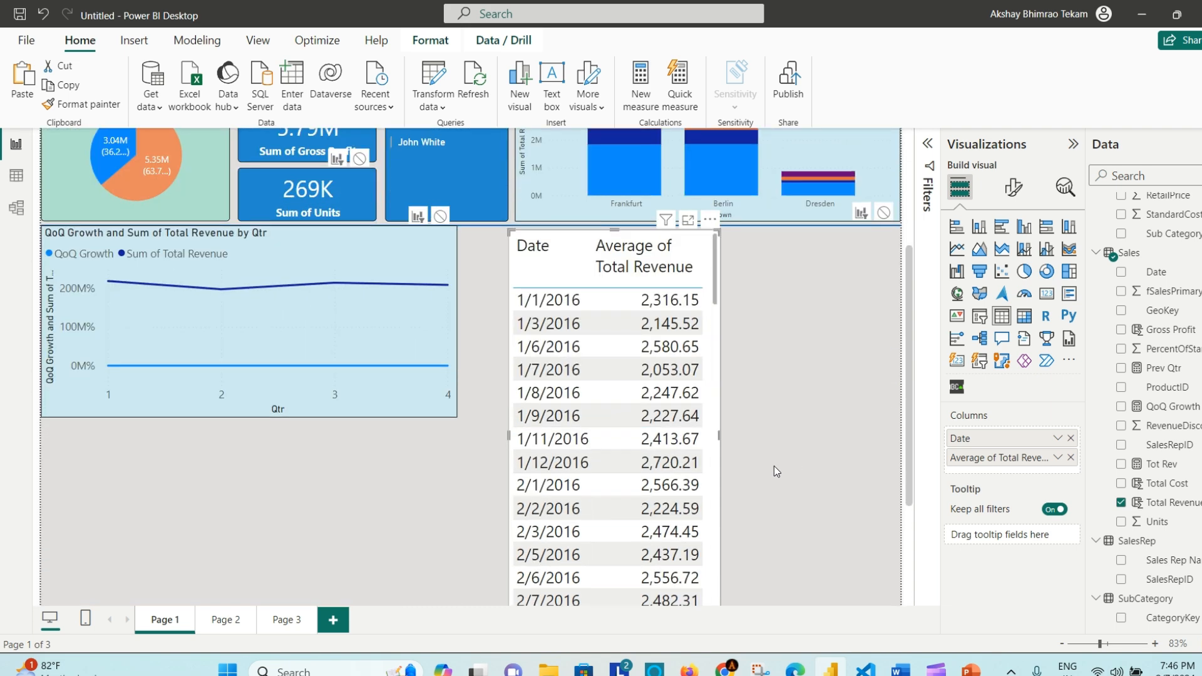
left_click_drag(716, 495, 885, 287)
scroll(664, 377, "up", 4)
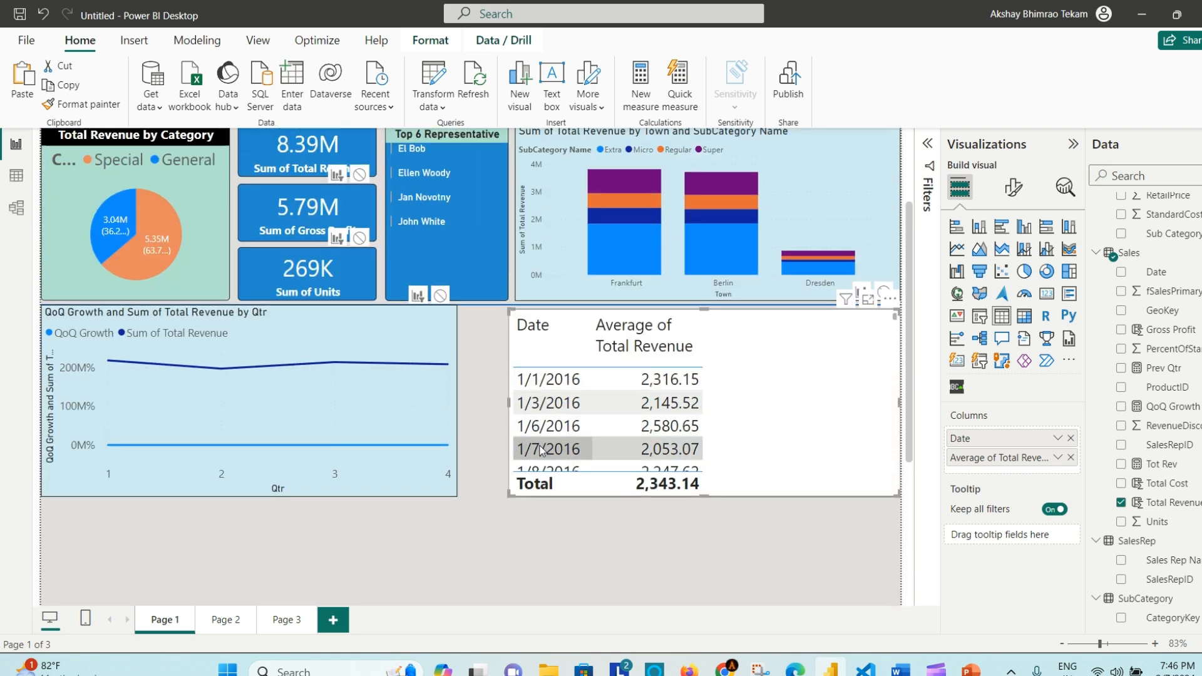
left_click_drag(509, 466, 448, 469)
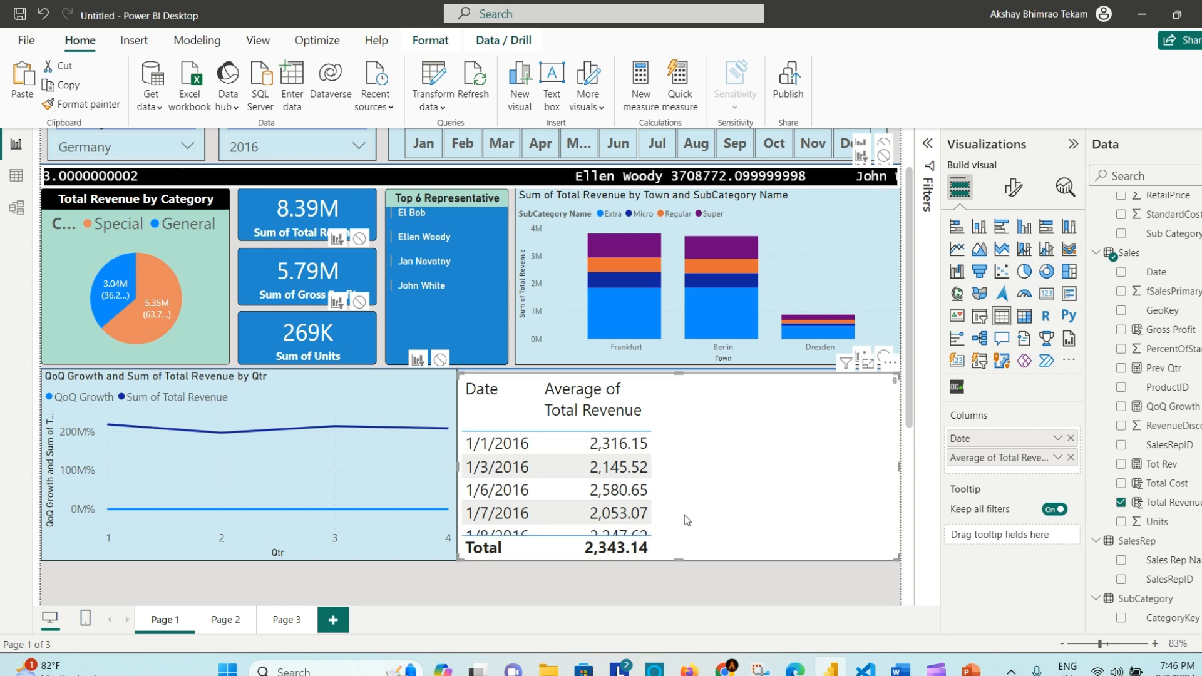
scroll(668, 560, "down", 2)
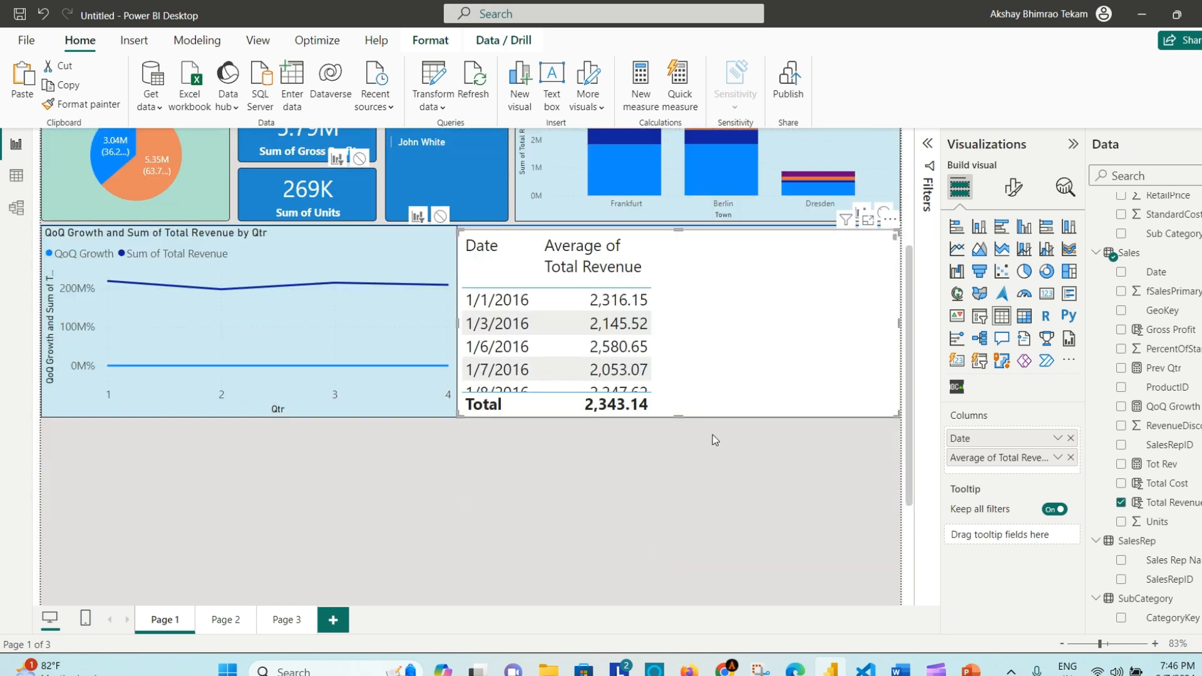
left_click_drag(678, 416, 678, 608)
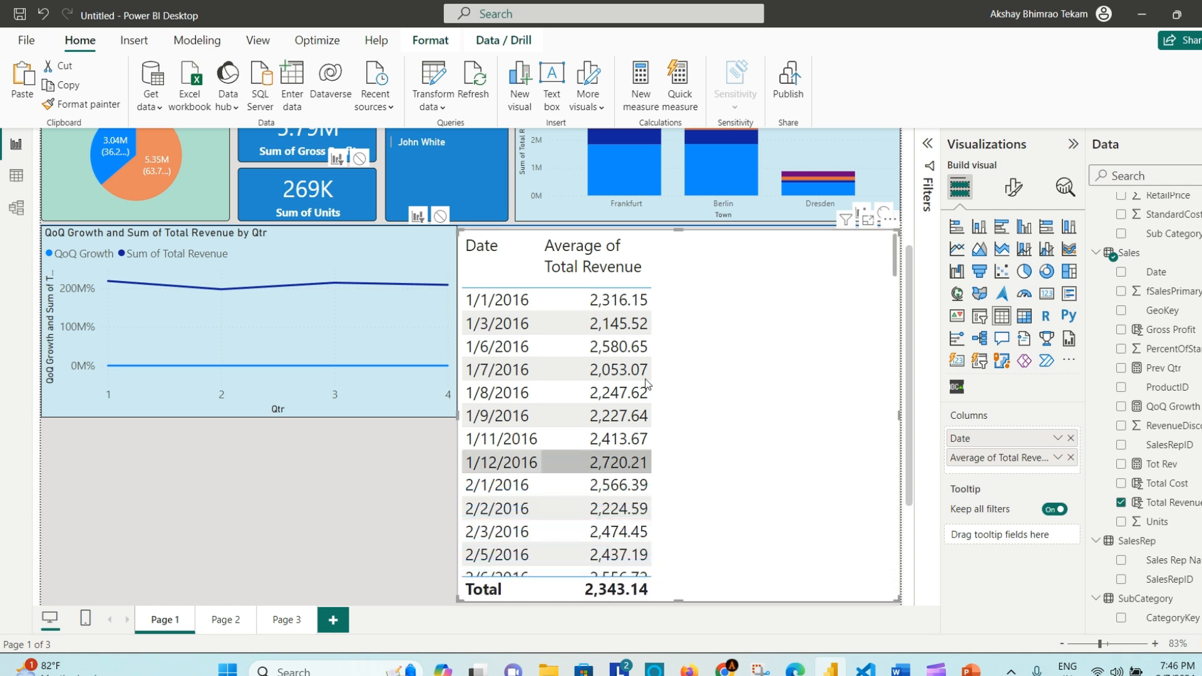
Step: Copy the formatting of the Total Revenue by Category pie chart onto the date and average revenue table with Format painter
scroll(716, 414, "down", 3)
scroll(717, 407, "up", 6)
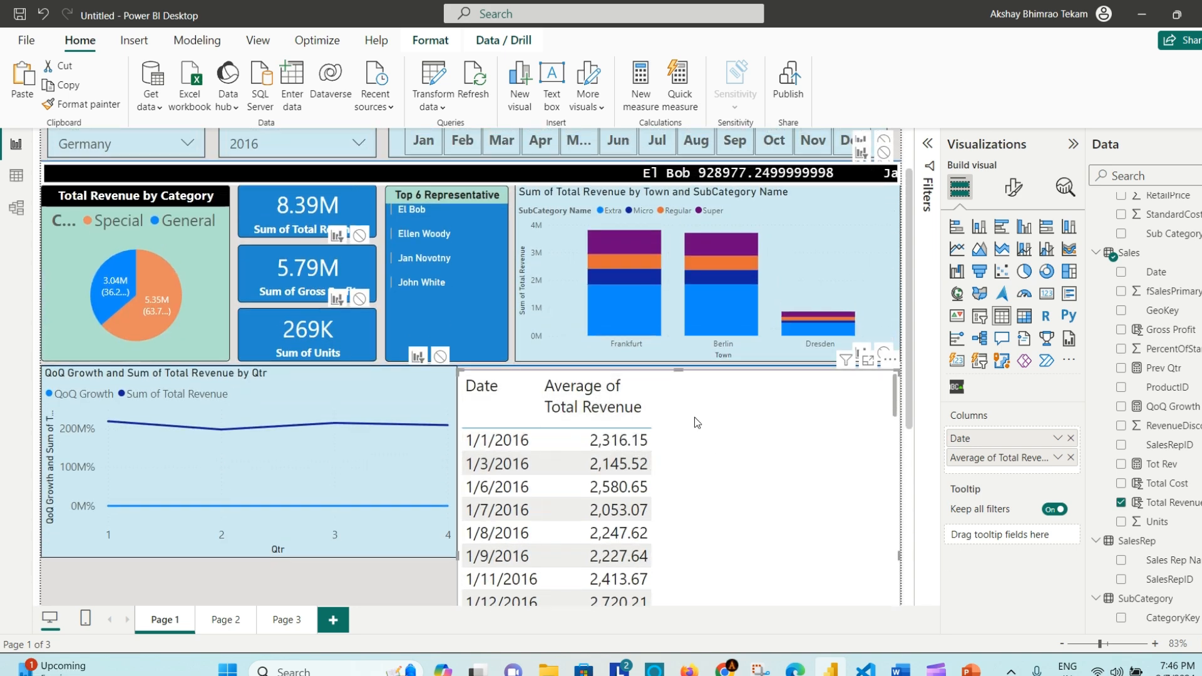
scroll(834, 452, "down", 1)
scroll(740, 457, "up", 1)
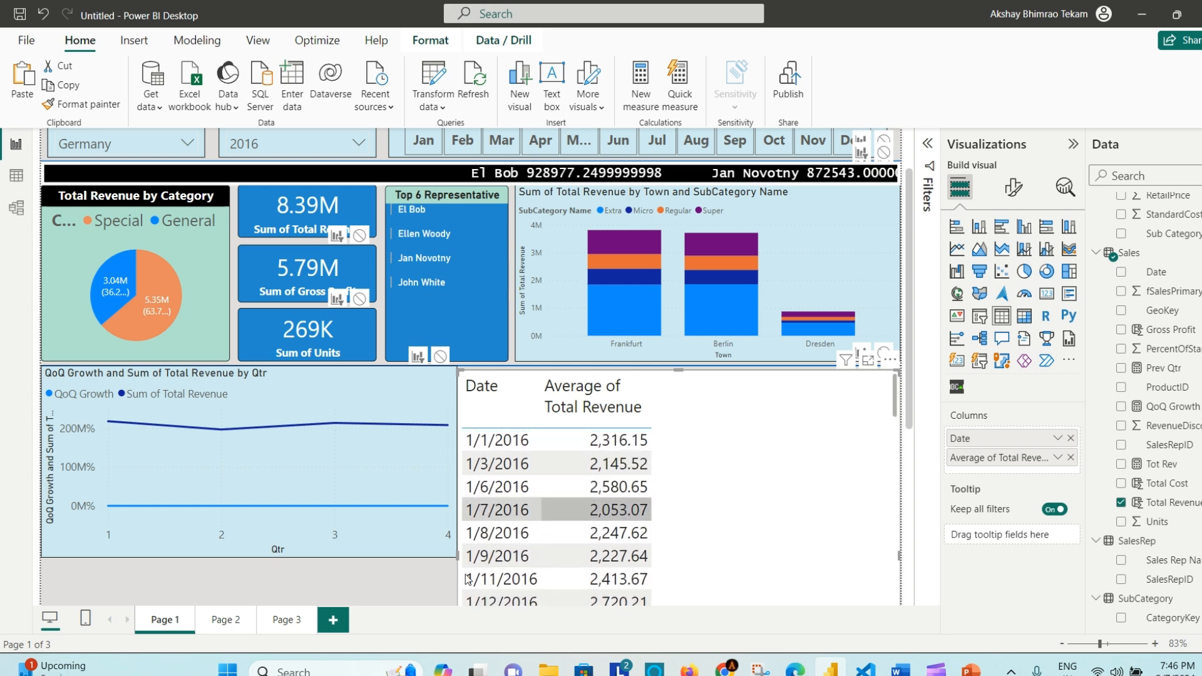
scroll(408, 564, "down", 3)
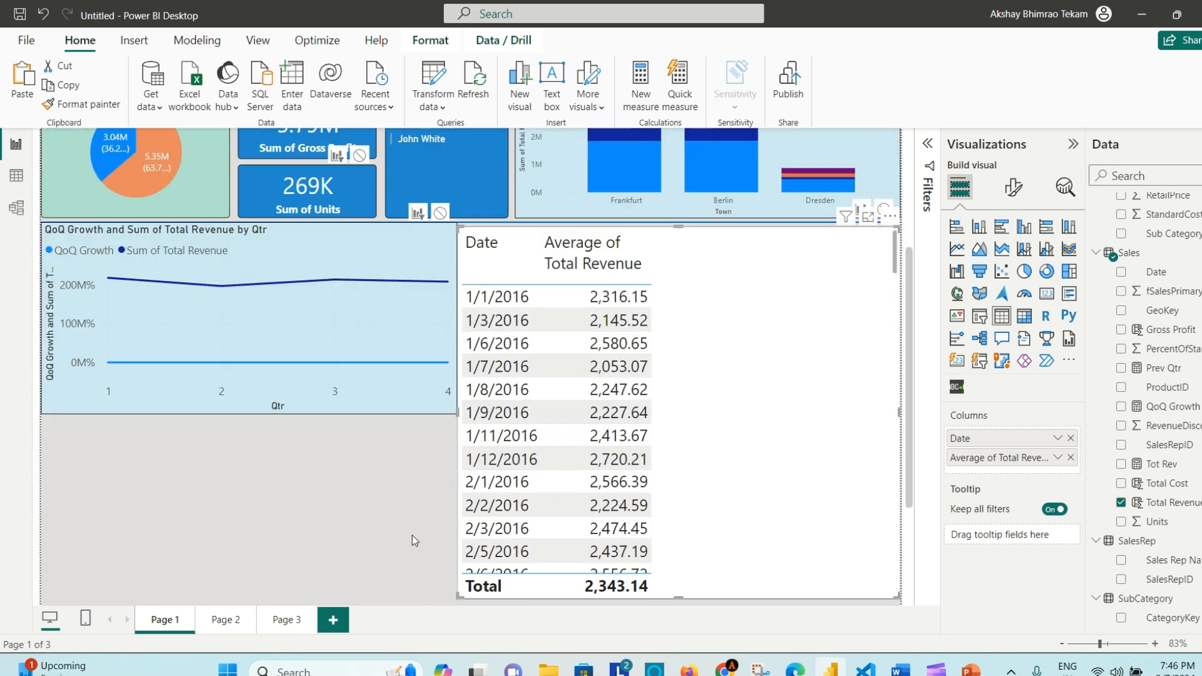
scroll(406, 433, "up", 3)
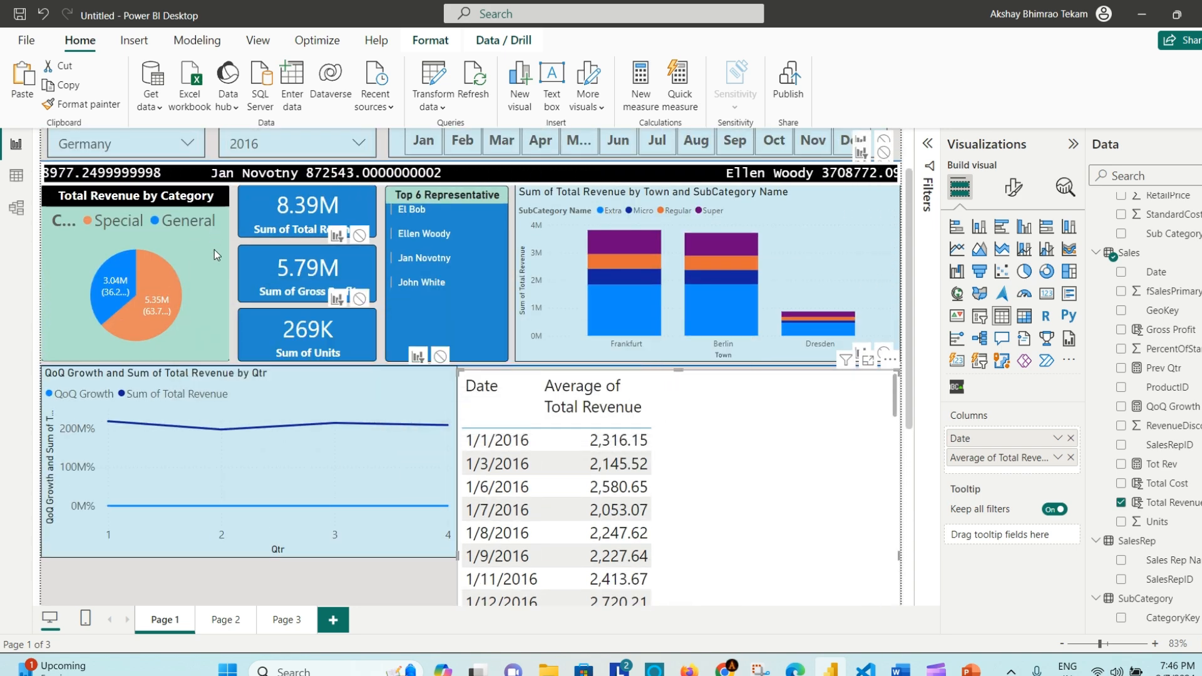
left_click(197, 230)
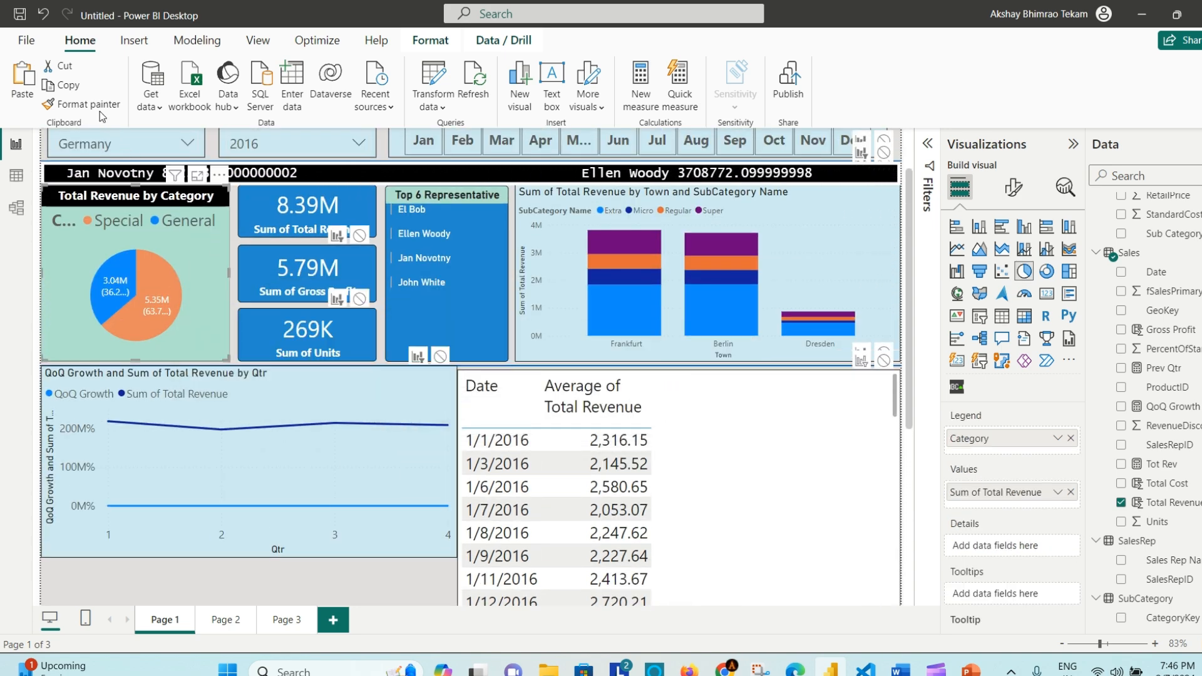
left_click(81, 104)
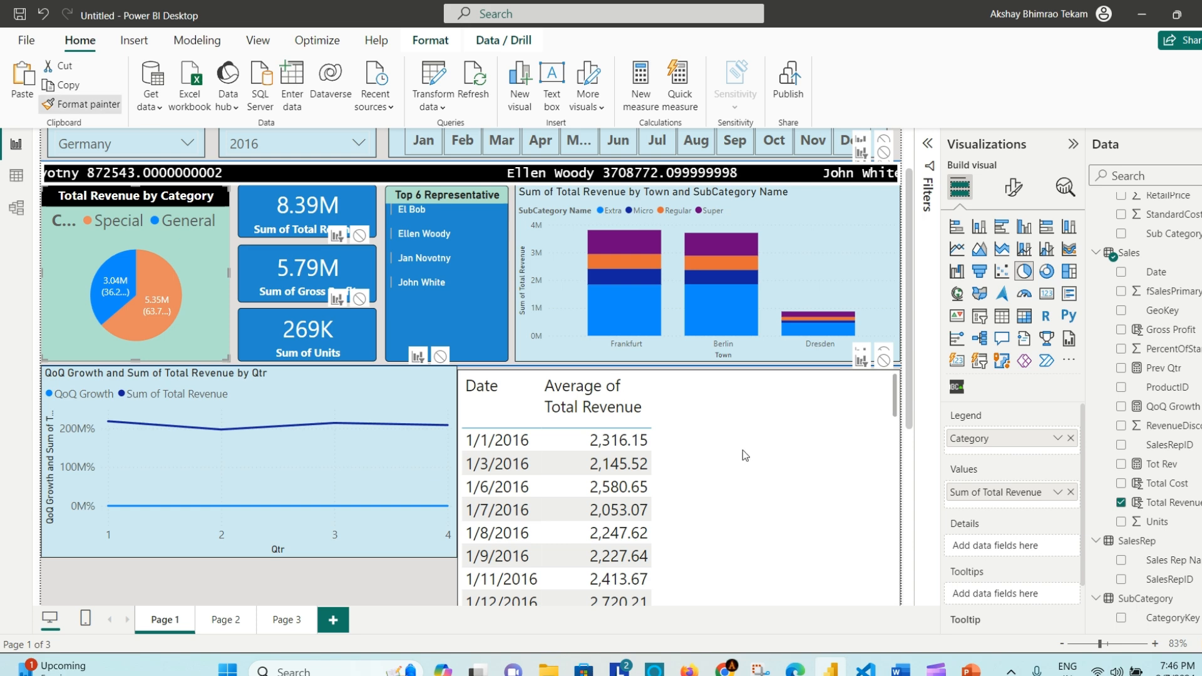
left_click(784, 409)
scroll(713, 403, "down", 2)
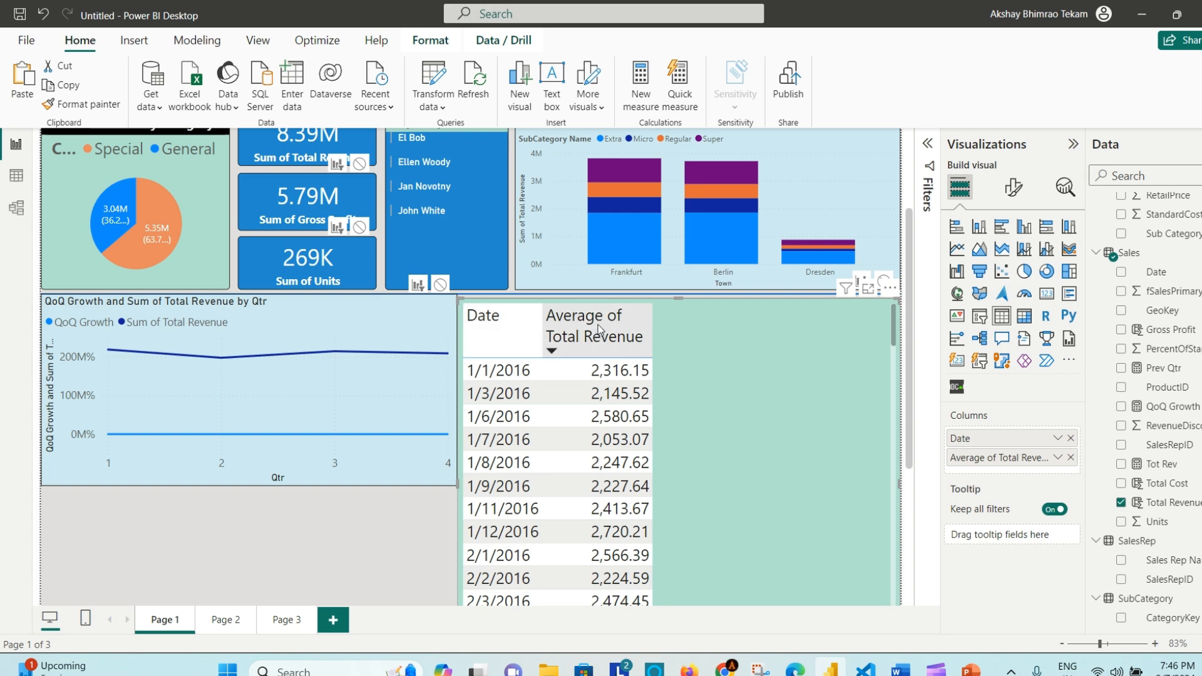
Step: Set the background color of the table's column headers to the blue used on the cards
left_click(1013, 187)
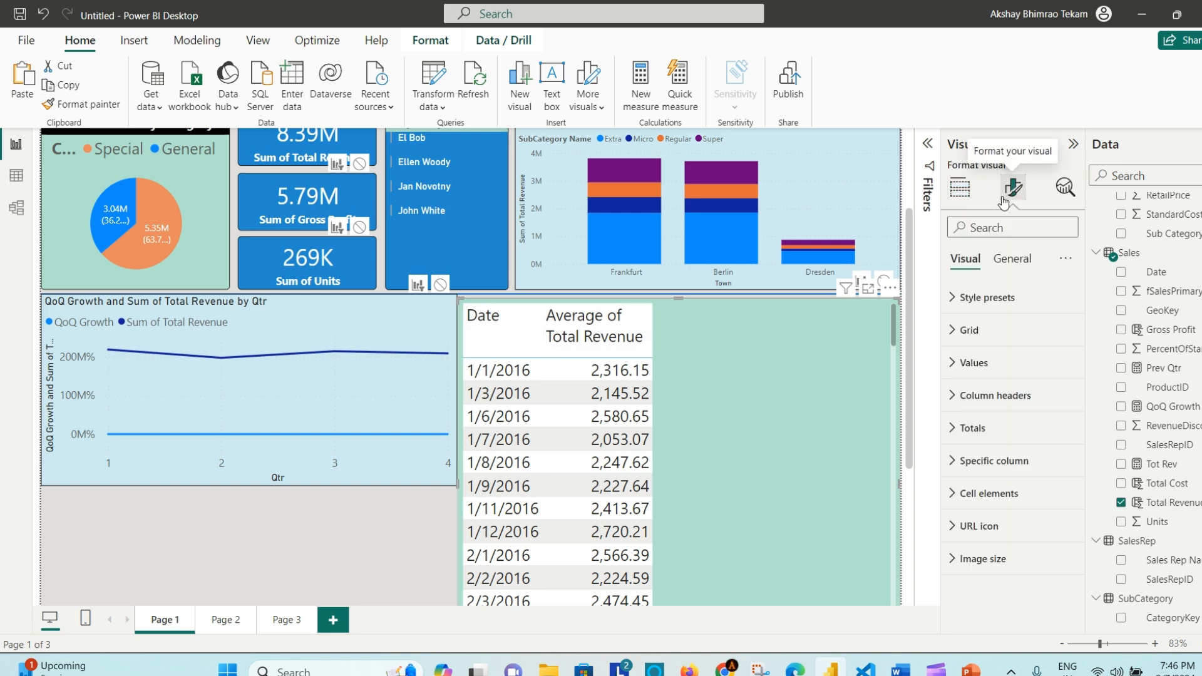
left_click(952, 395)
scroll(1005, 439, "down", 5)
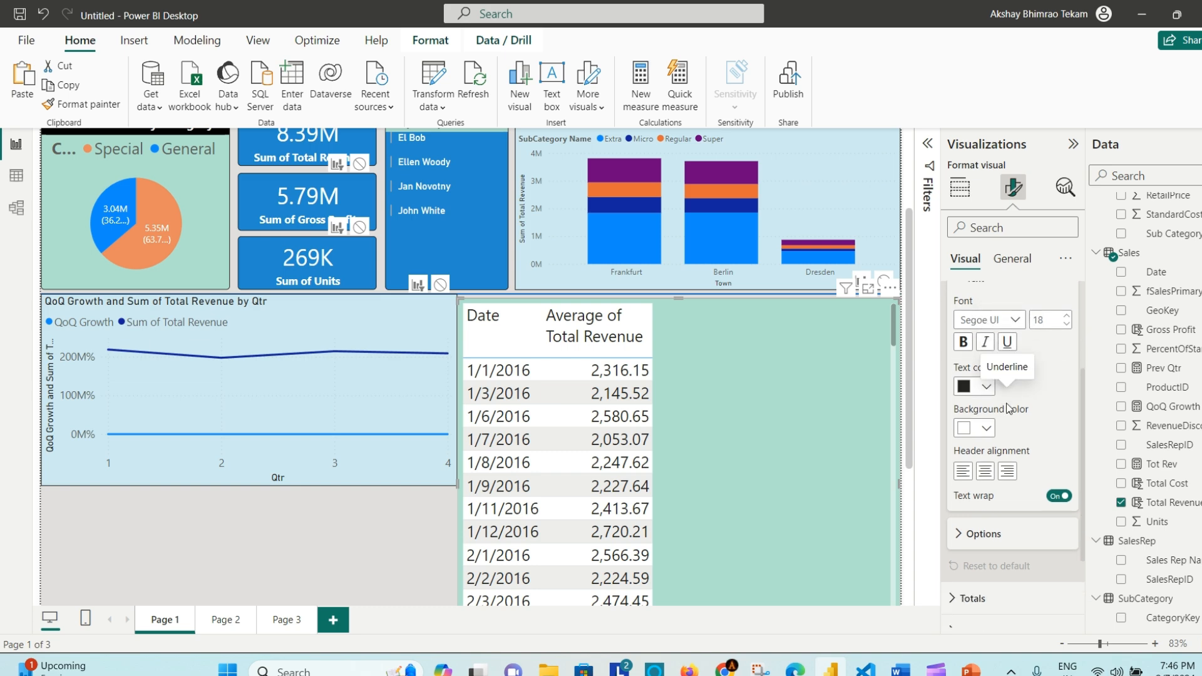
left_click(989, 431)
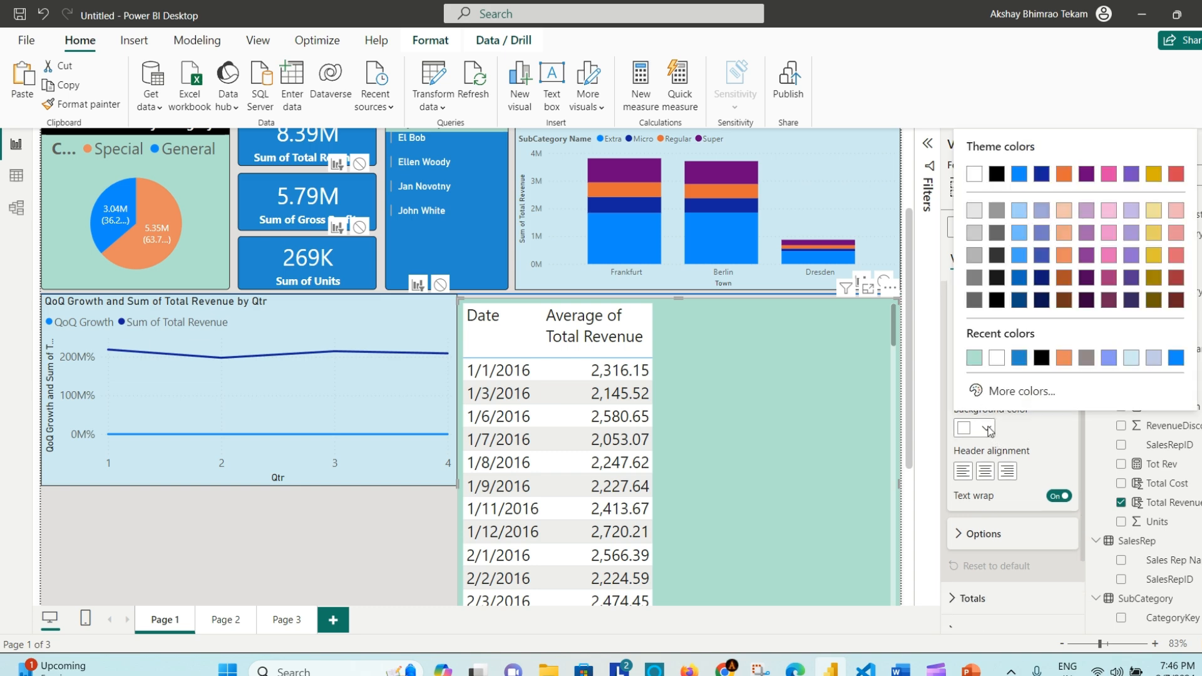
left_click(1019, 356)
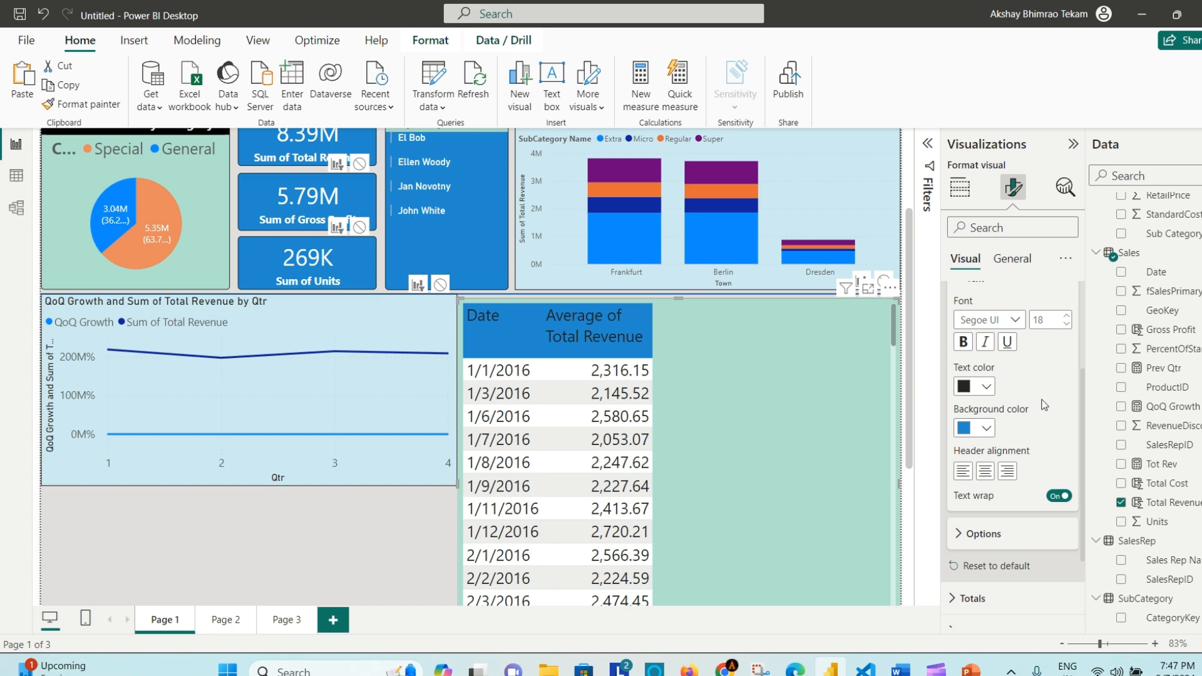
scroll(1041, 431, "down", 2)
scroll(1027, 426, "up", 4)
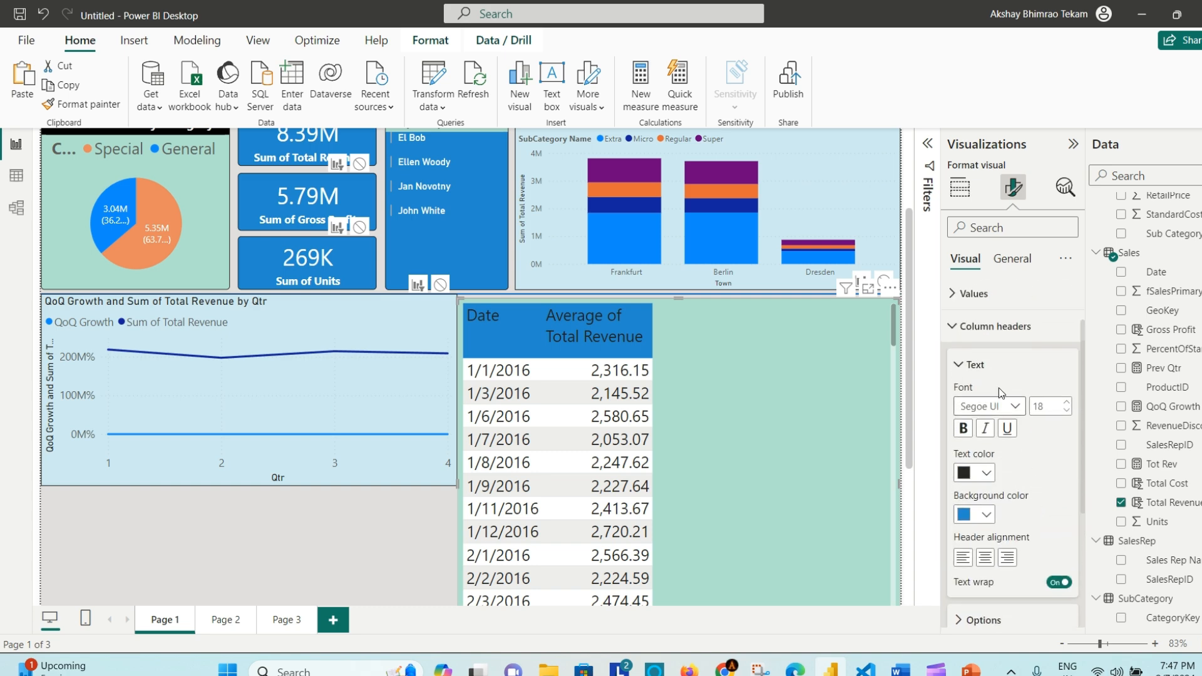
left_click(961, 347)
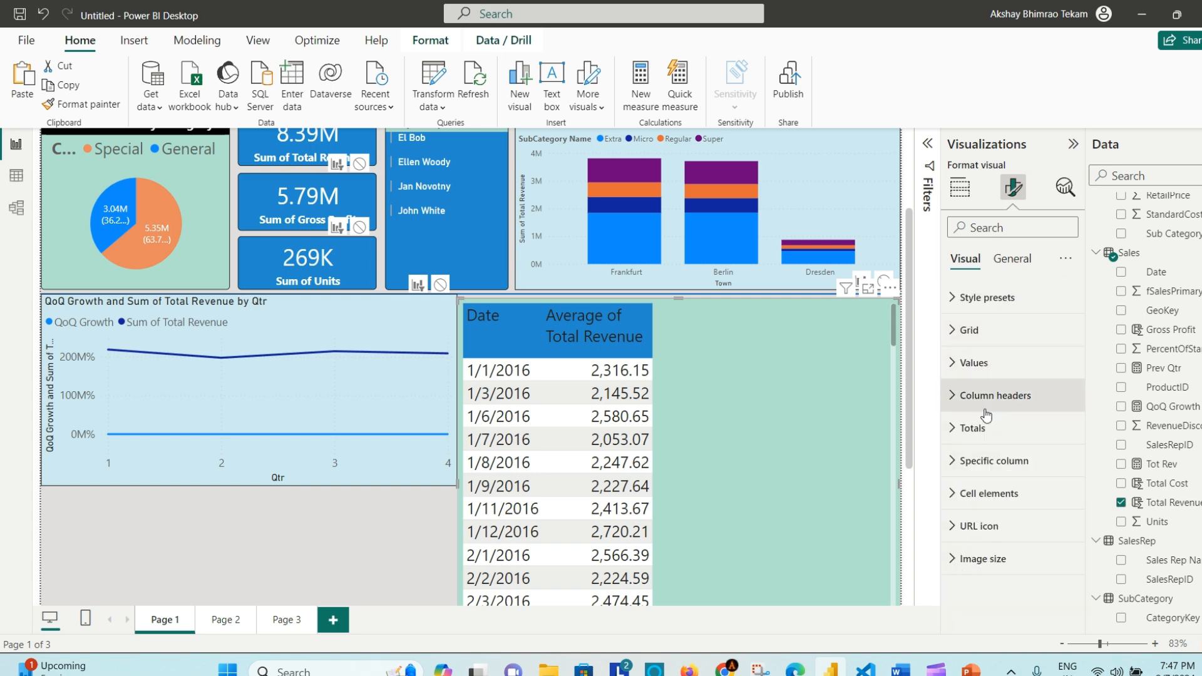
scroll(704, 426, "down", 2)
scroll(704, 426, "up", 2)
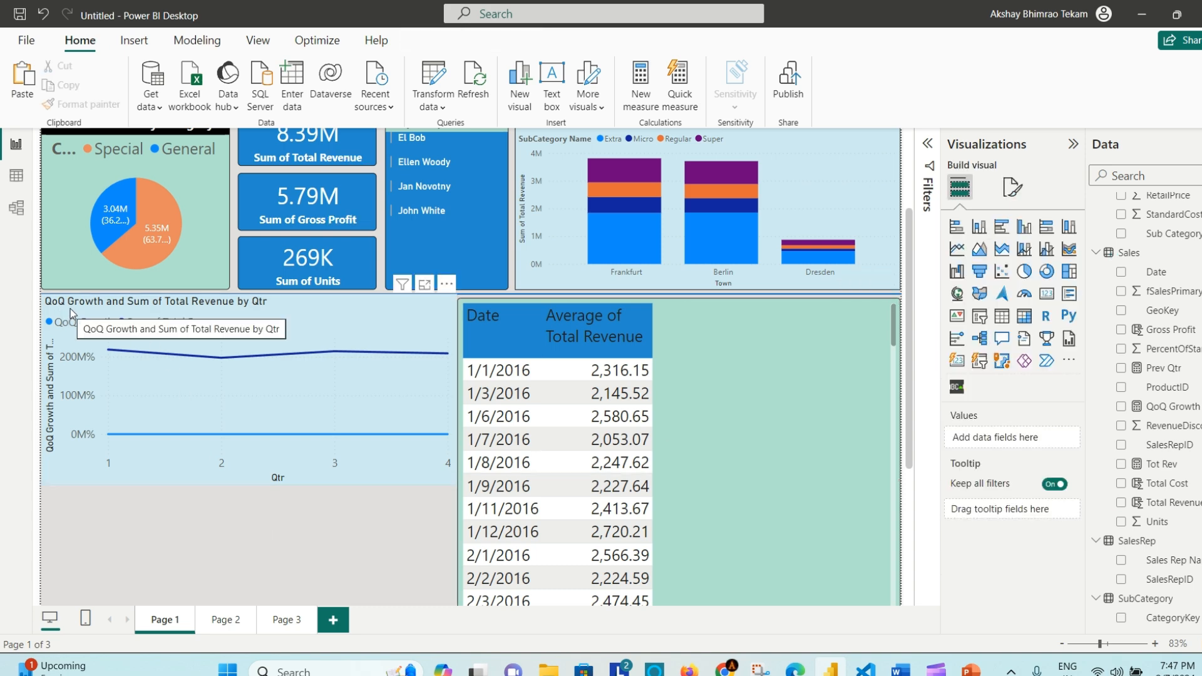
Step: Duplicate the QoQ Growth line chart directly below the original and shorten the copy to align with the table's lower edge
left_click(398, 327)
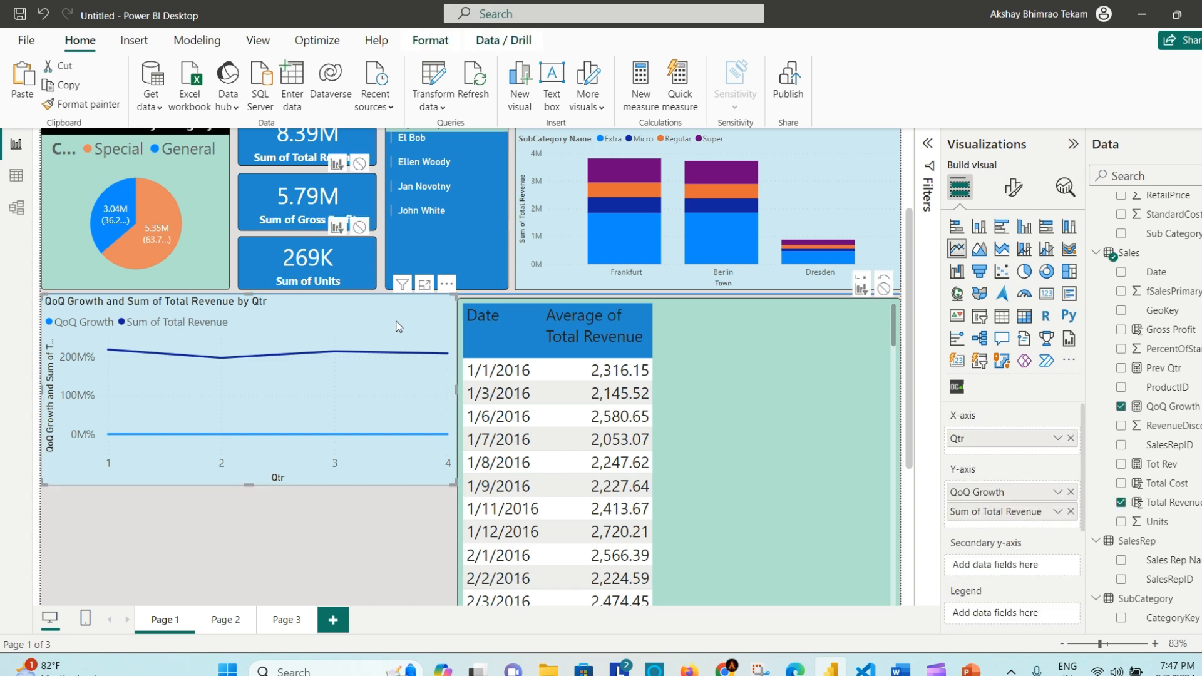
key("ctrl+c")
key("ctrl+v")
left_click_drag(354, 363, 327, 502)
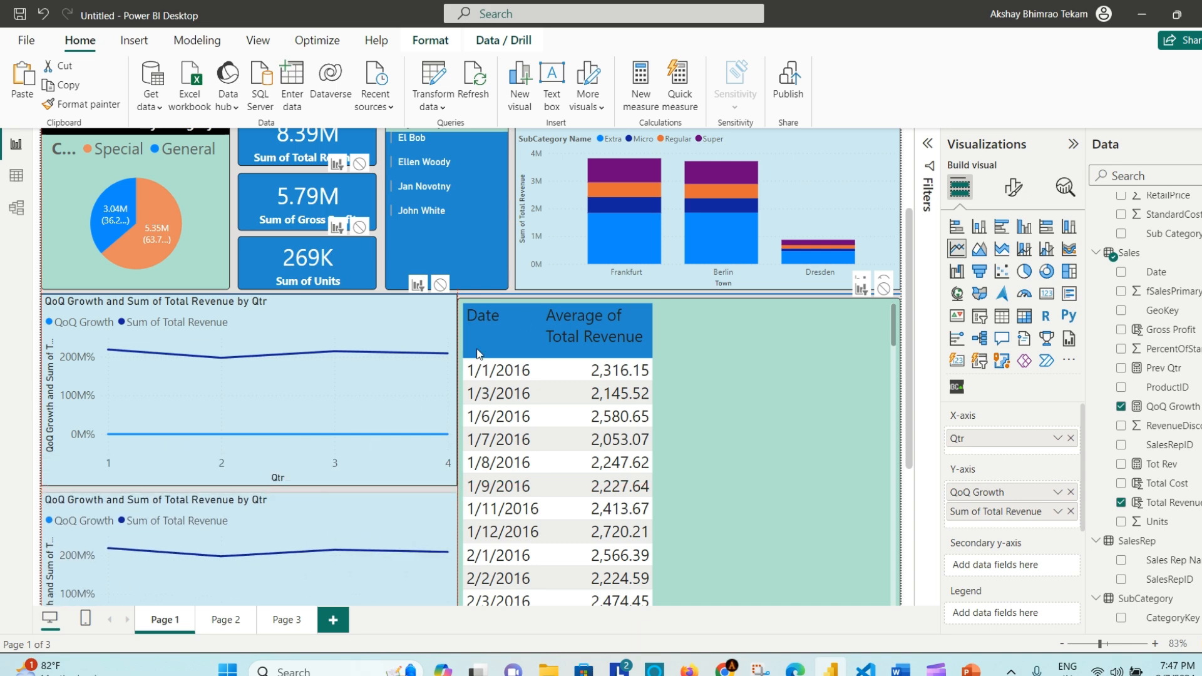
scroll(478, 354, "down", 5)
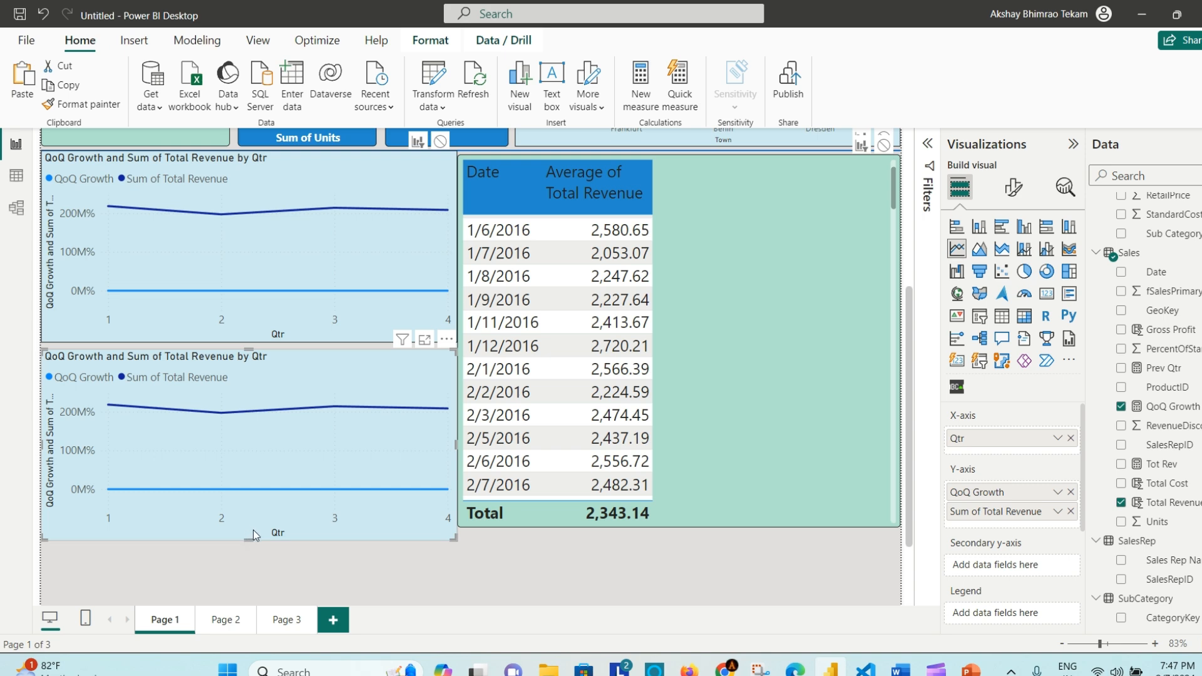
left_click_drag(253, 532, 253, 527)
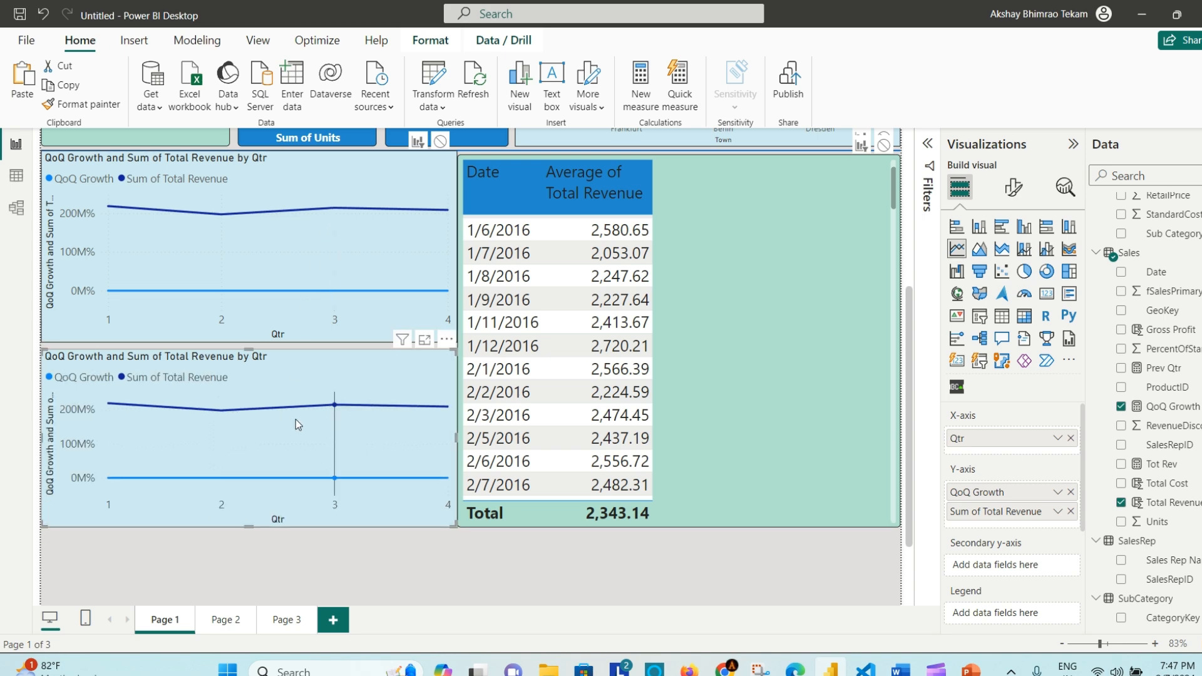
left_click(630, 554)
Step: Review the Page 1 dashboard layout from the slicers down to the charts and table, and check Page 3
scroll(629, 554, "up", 2)
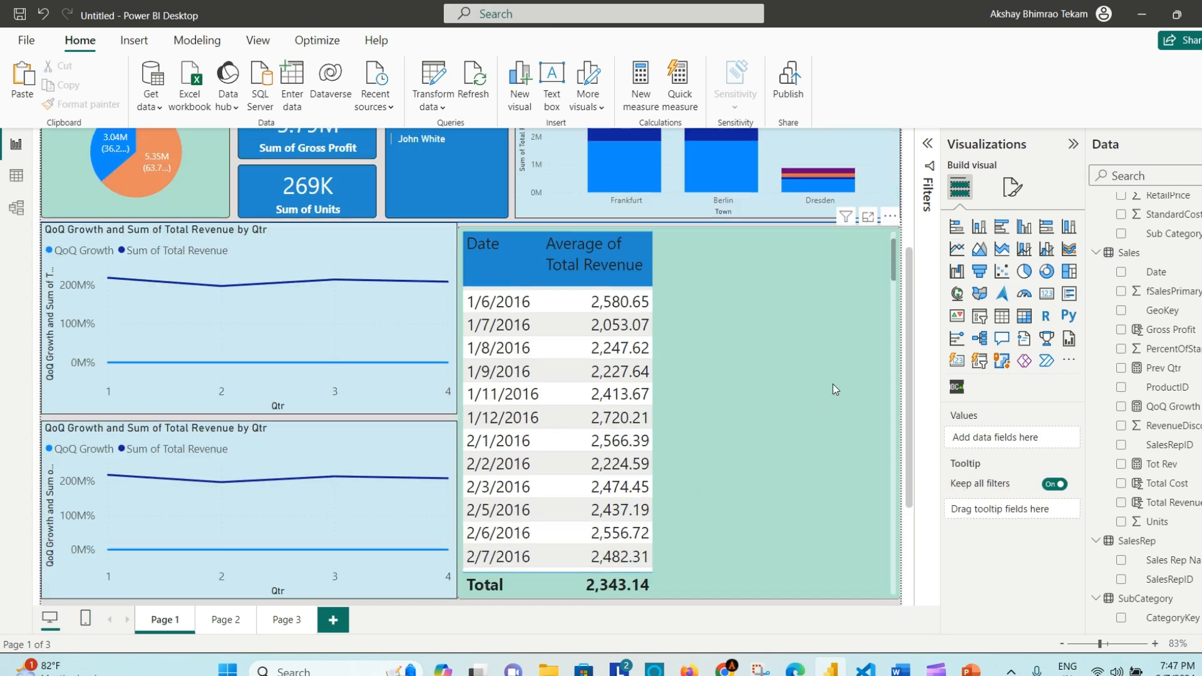
scroll(835, 373, "up", 1)
scroll(829, 378, "down", 1)
scroll(829, 378, "up", 1)
scroll(829, 378, "up", 5)
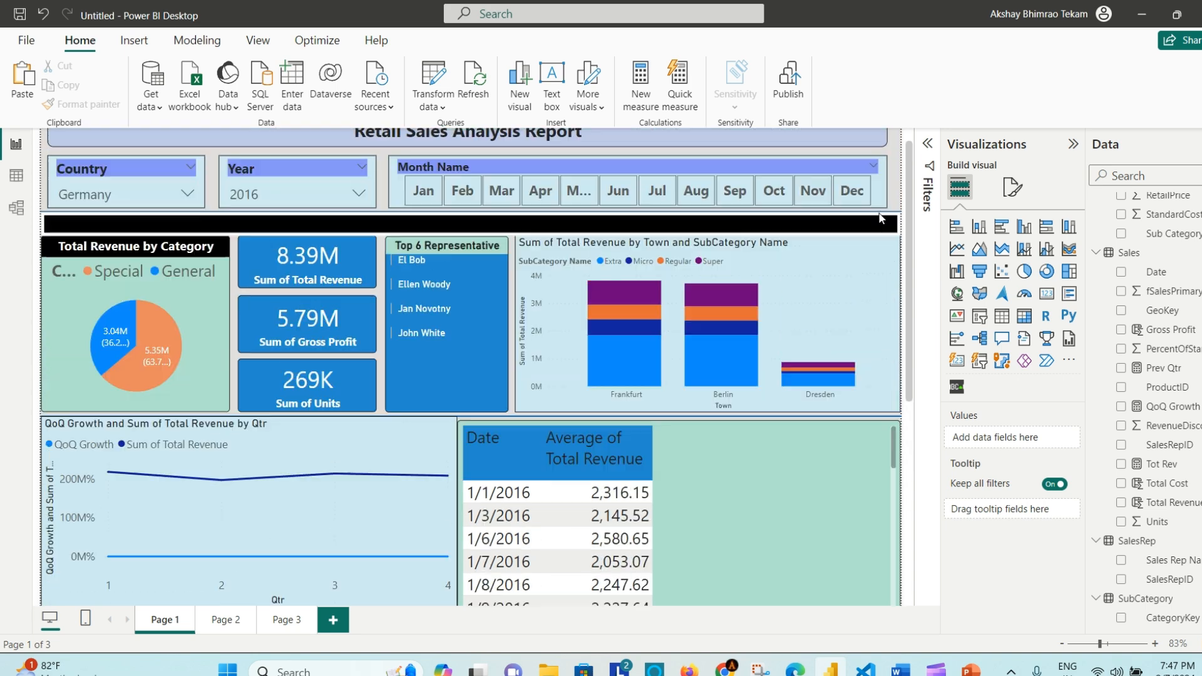
scroll(661, 472, "down", 2)
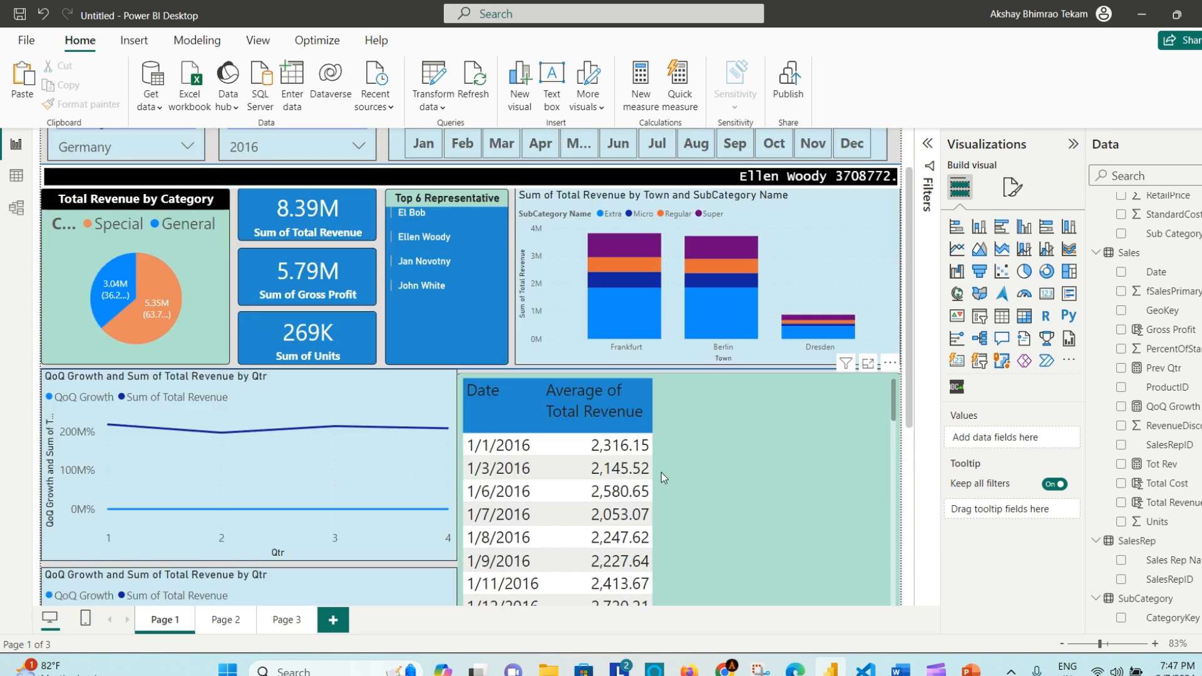
scroll(723, 408, "down", 2)
scroll(556, 378, "down", 4)
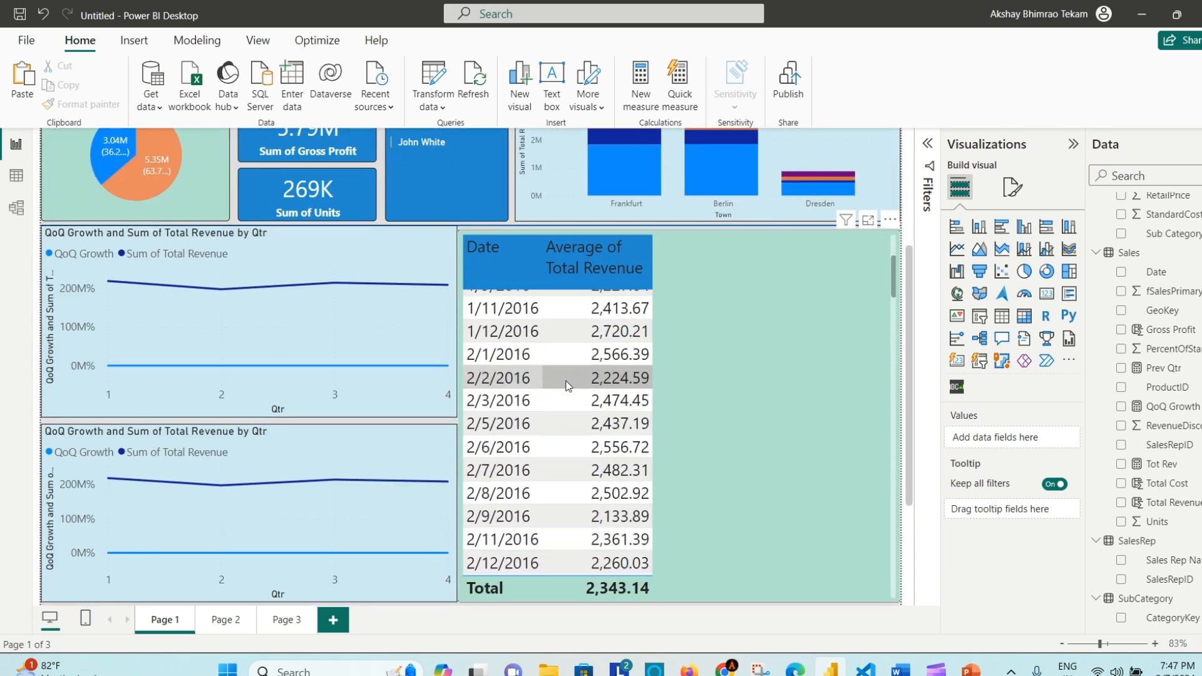
scroll(908, 272, "down", 3)
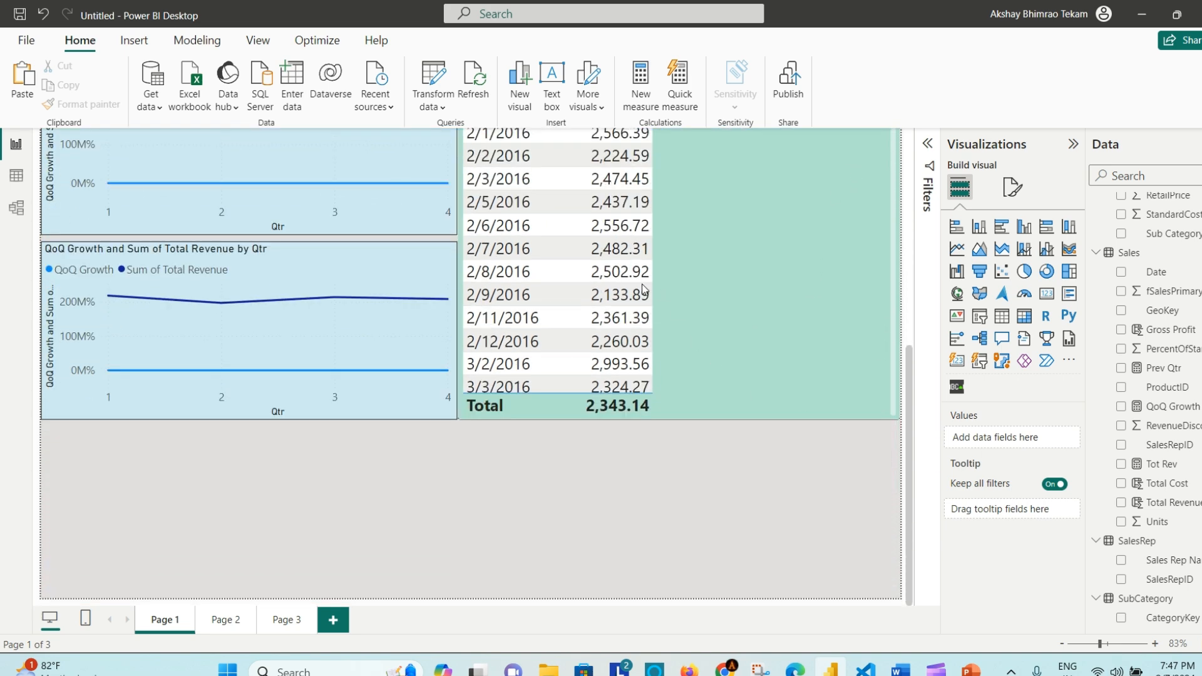
left_click(282, 619)
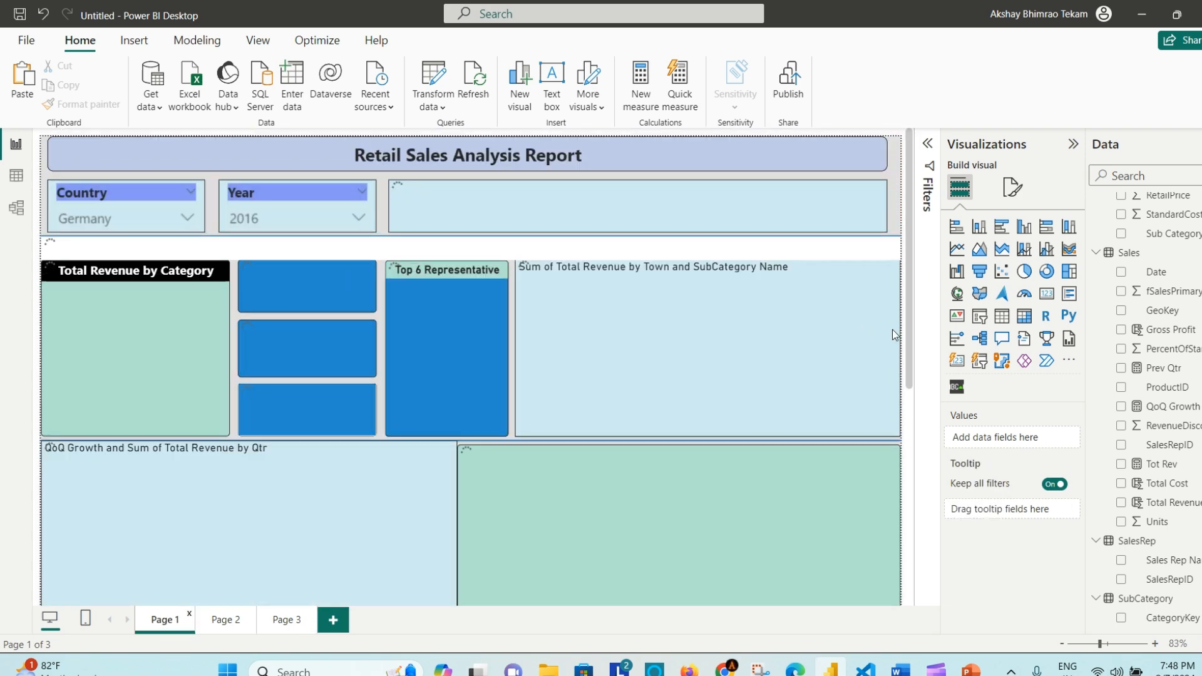
Step: Add Total Revenue to the date table on Page 1 and widen the Average of Total Revenue column to fit its header on one line
scroll(908, 400, "down", 5)
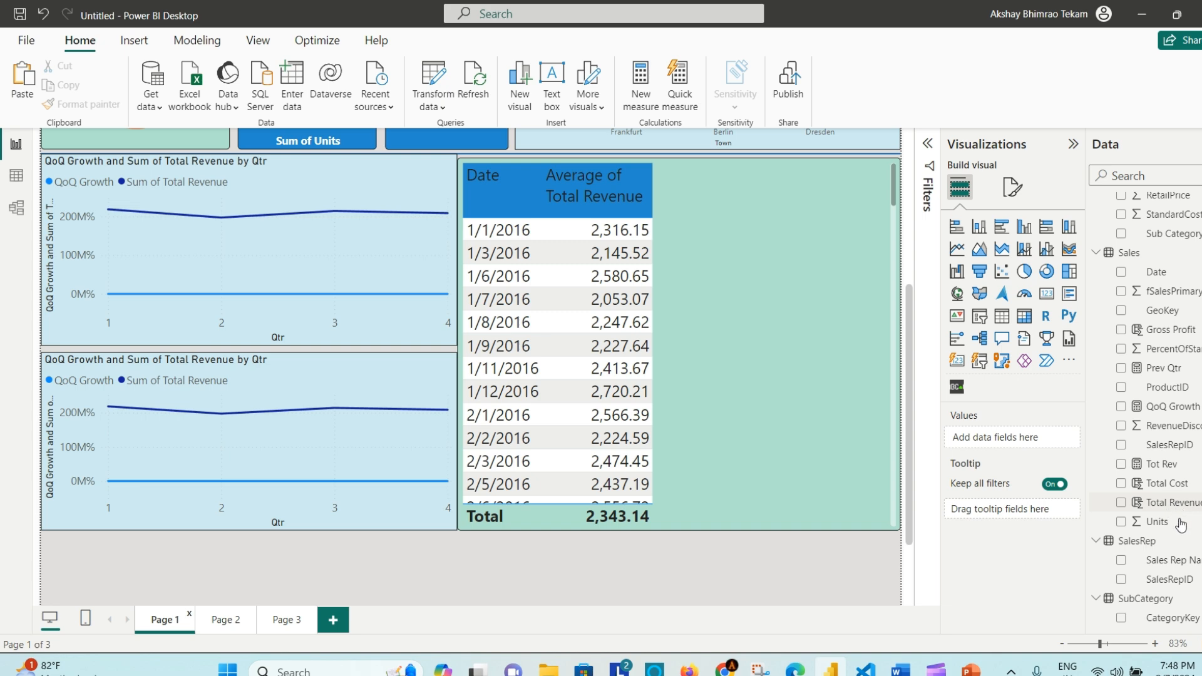
left_click_drag(1187, 513, 791, 249)
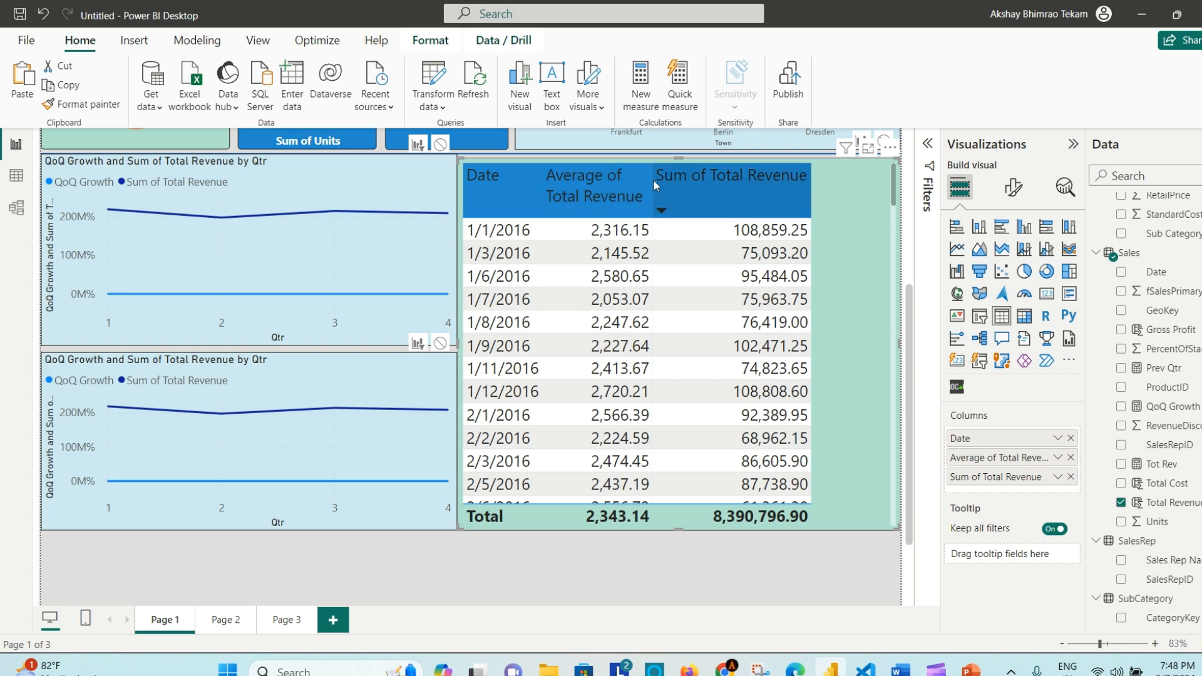
left_click_drag(658, 180, 729, 191)
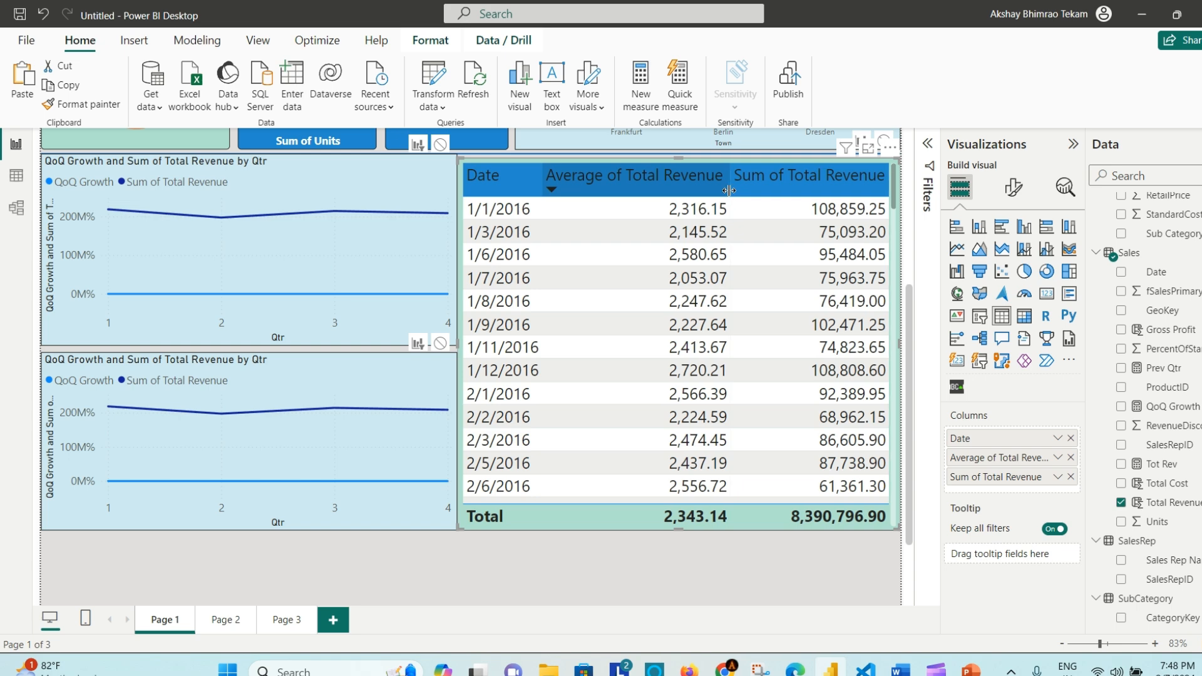
left_click(652, 561)
scroll(652, 562, "up", 5)
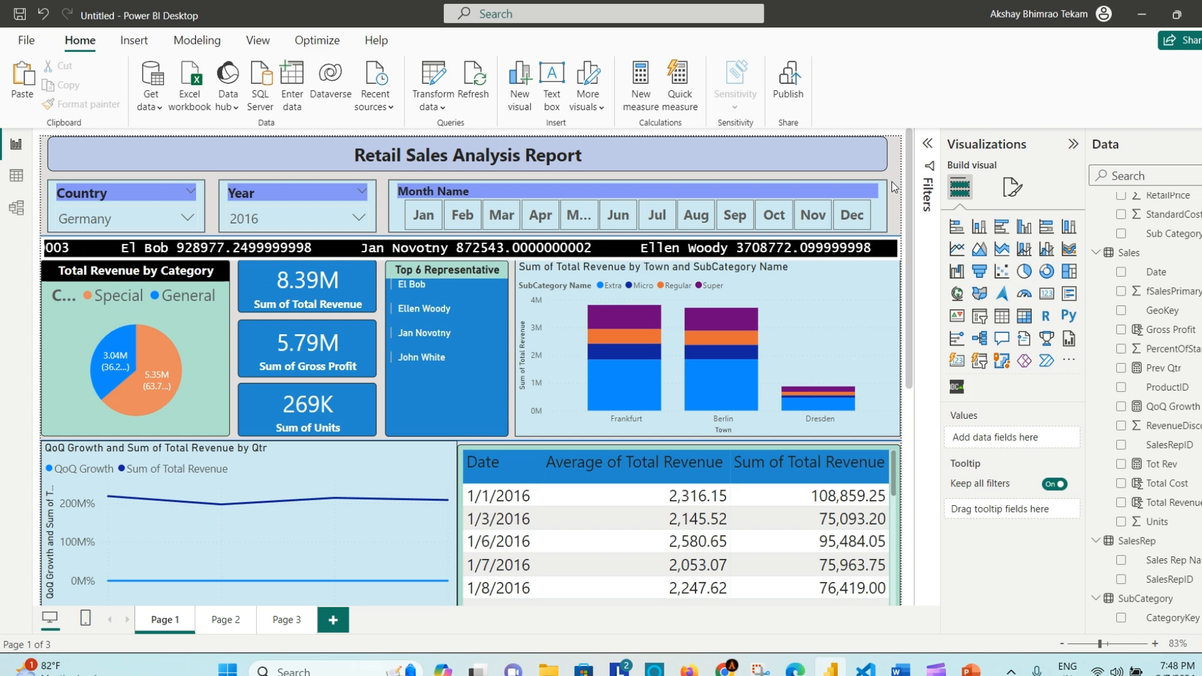
scroll(854, 282, "down", 5)
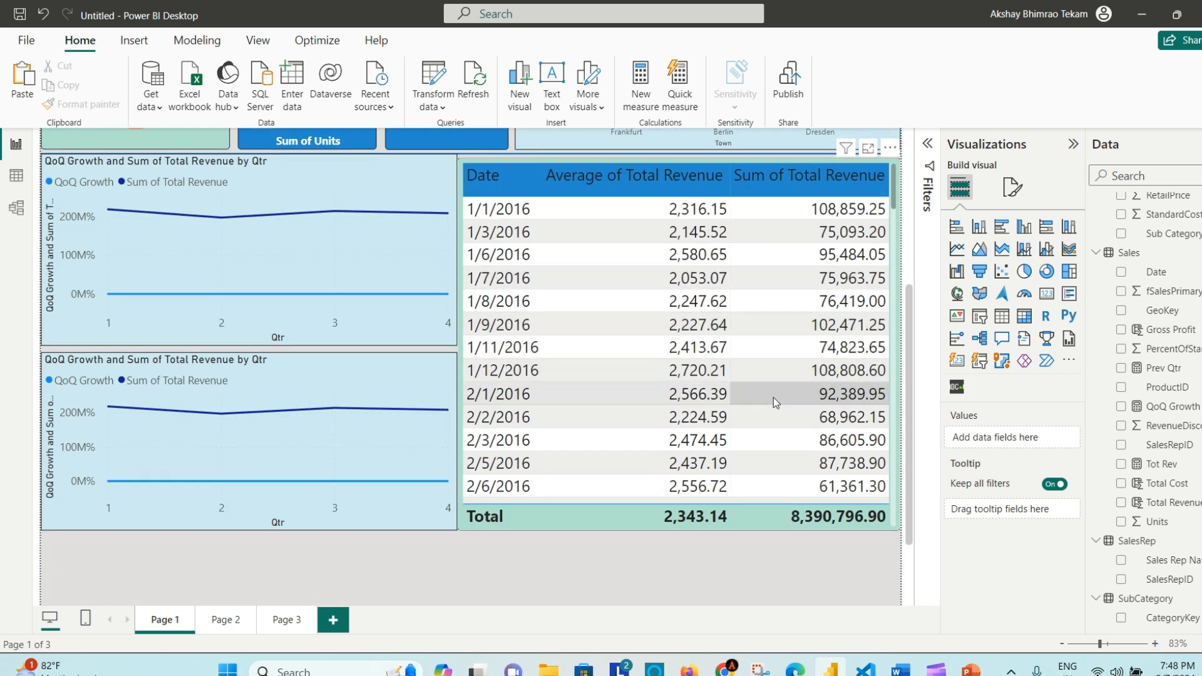
scroll(773, 397, "up", 5)
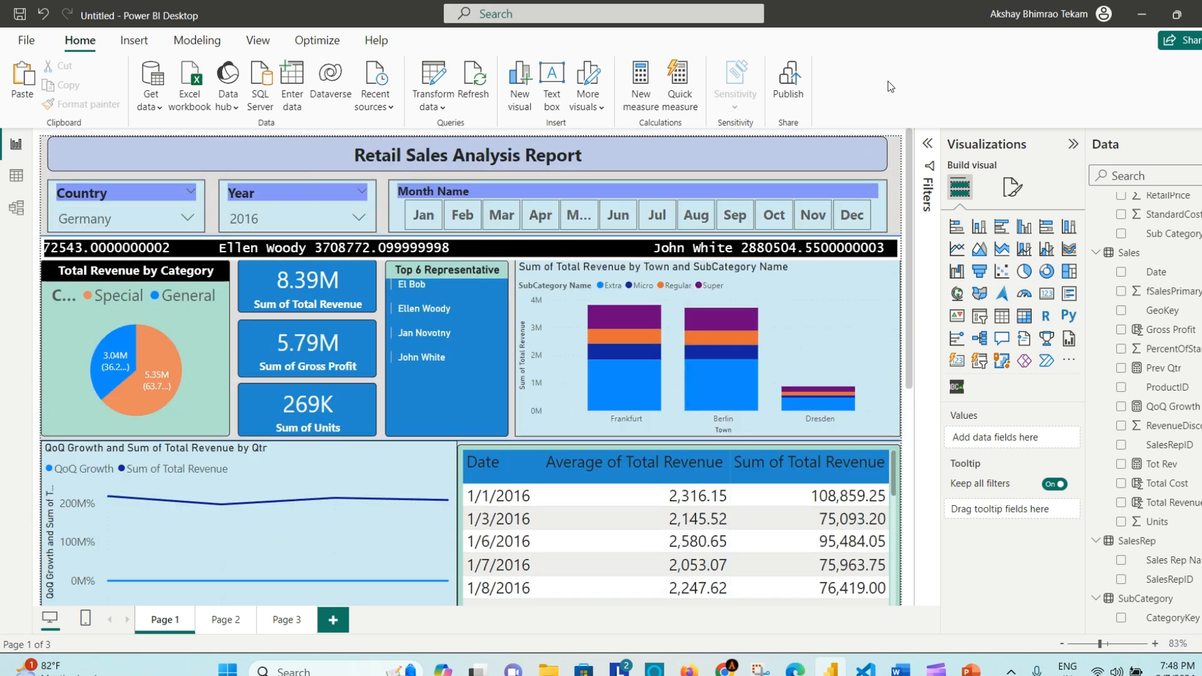
Step: Switch to Visual Studio Code and examine the Report Building items in the project outline, from DAX Functions to RLS
left_click(865, 669)
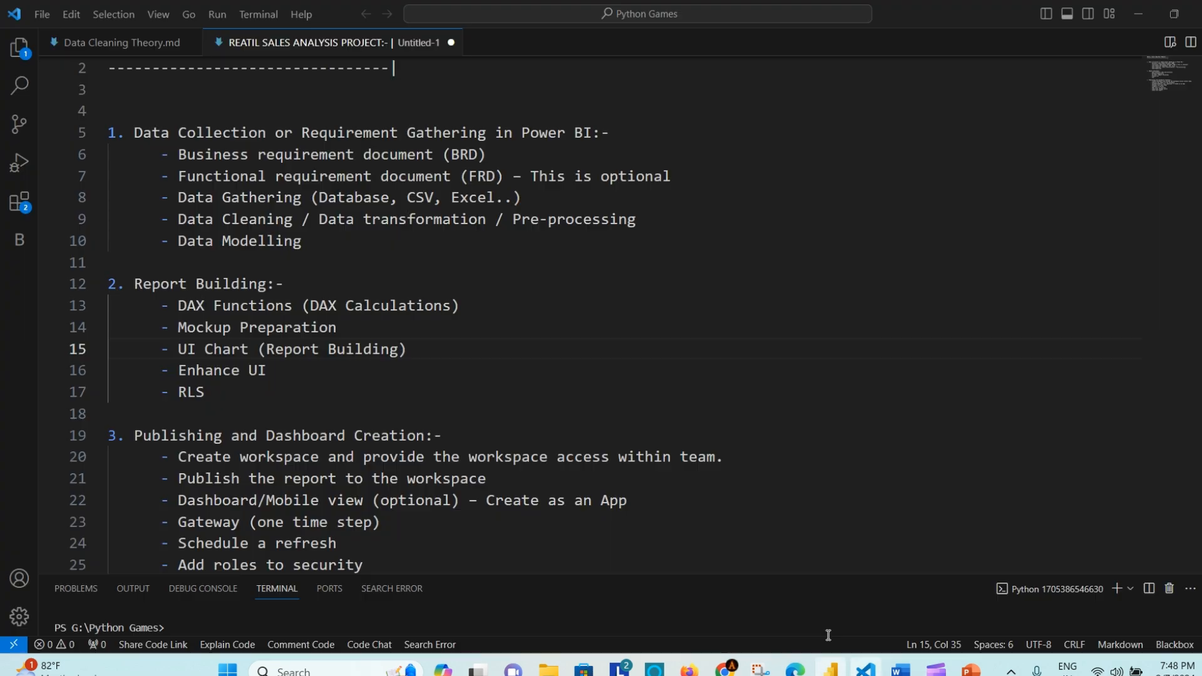
key("Up")
key("Up")
key("Up")
left_click_drag(182, 305, 250, 305)
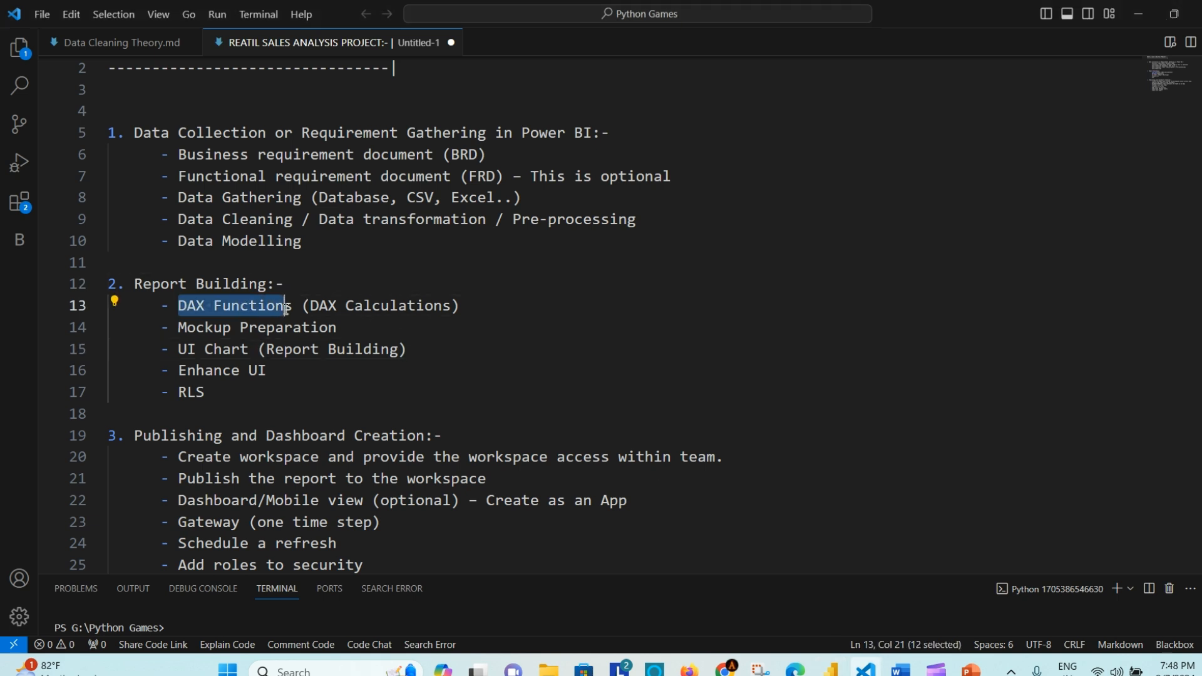
left_click_drag(356, 329, 188, 337)
left_click(226, 354)
left_click(310, 350)
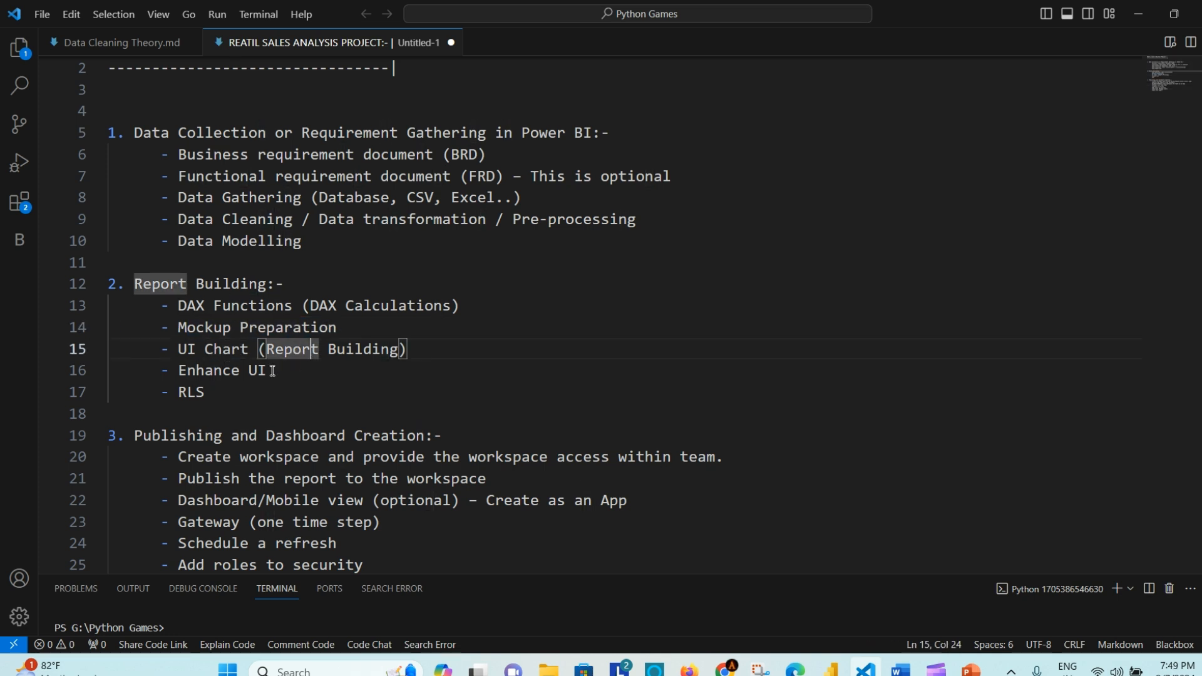
left_click_drag(267, 371, 178, 370)
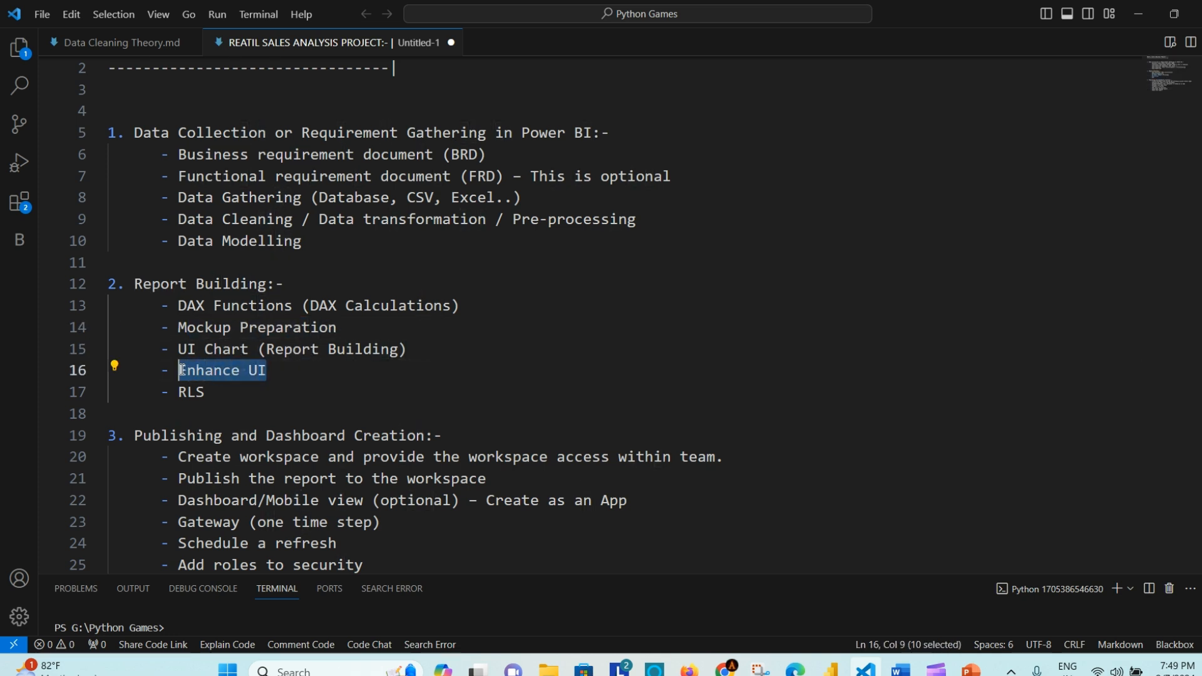
left_click(280, 369)
left_click(252, 387)
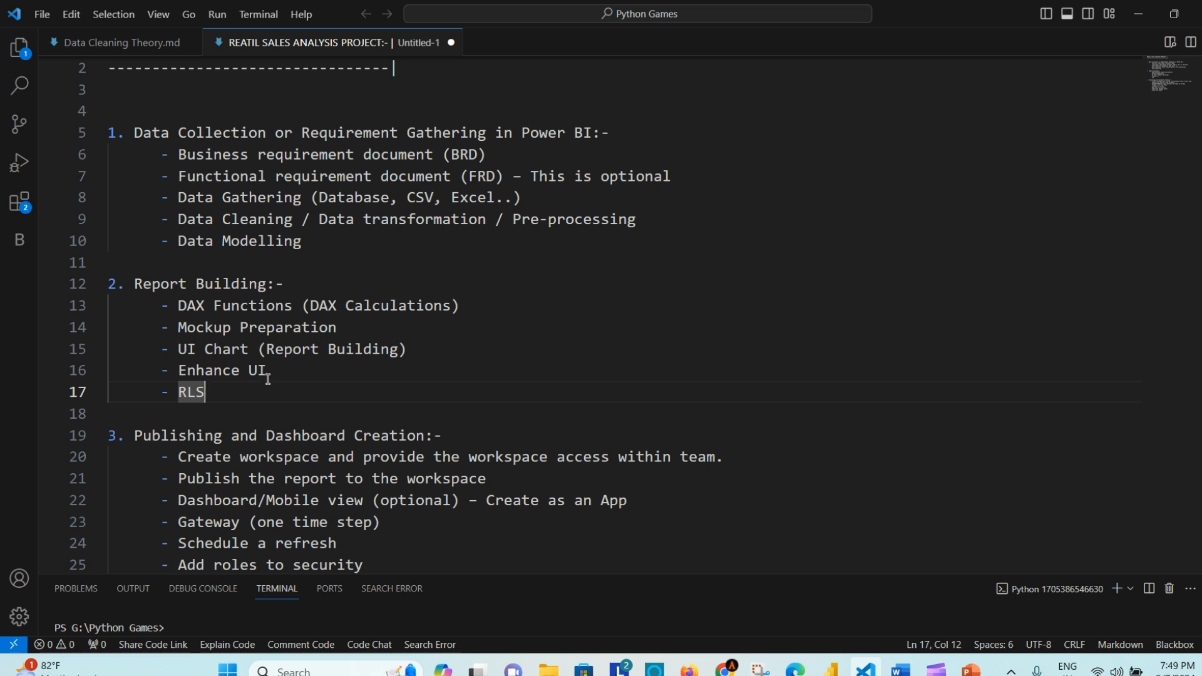
left_click(278, 370)
left_click_drag(206, 392, 178, 392)
left_click(225, 390)
left_click(278, 370)
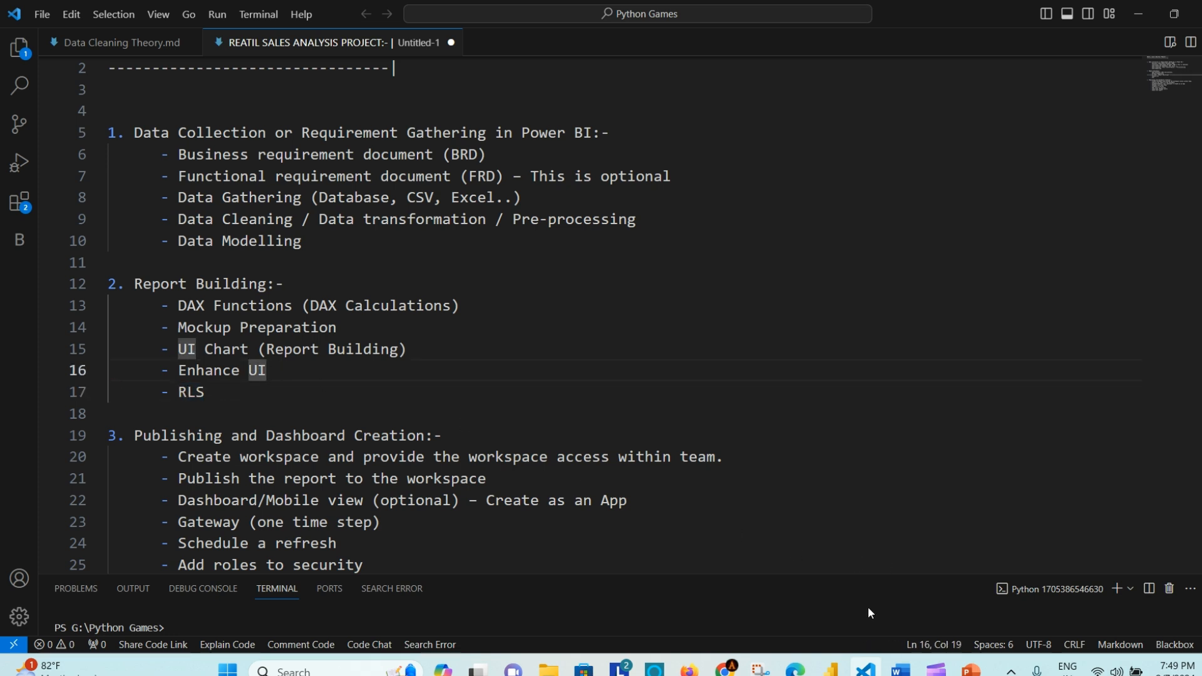
Step: Return to Power BI and examine the Geography table's filter options for a new role in Manage roles, without saving the role
key("alt+Tab")
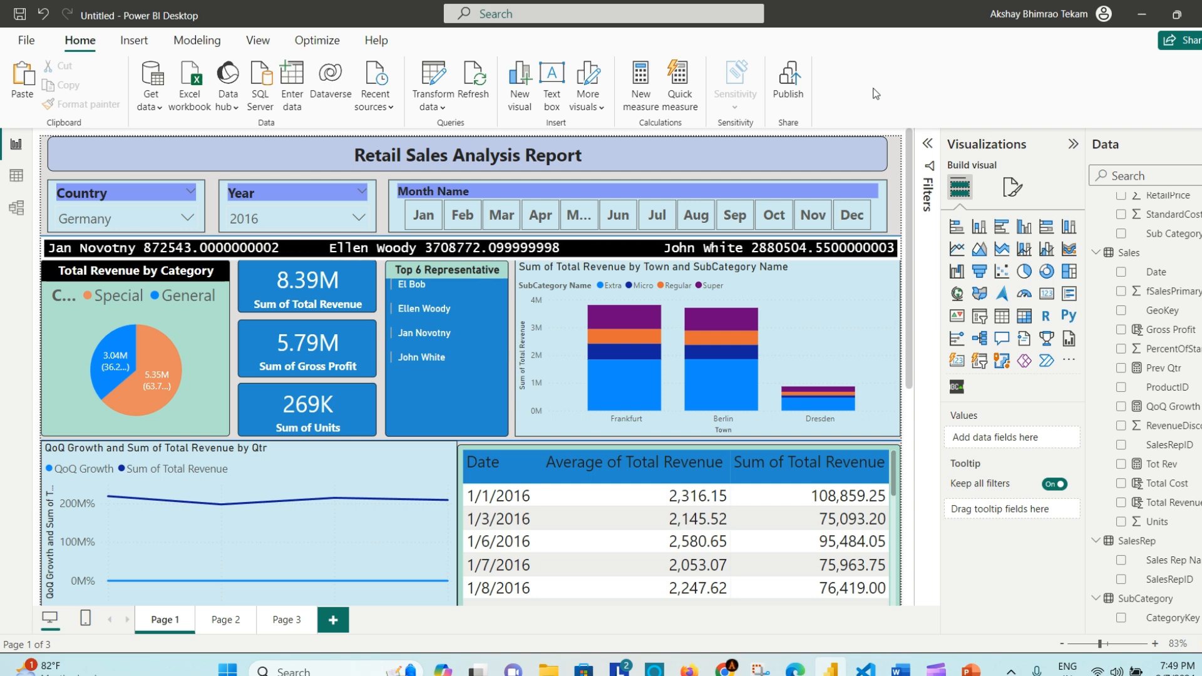
left_click(207, 43)
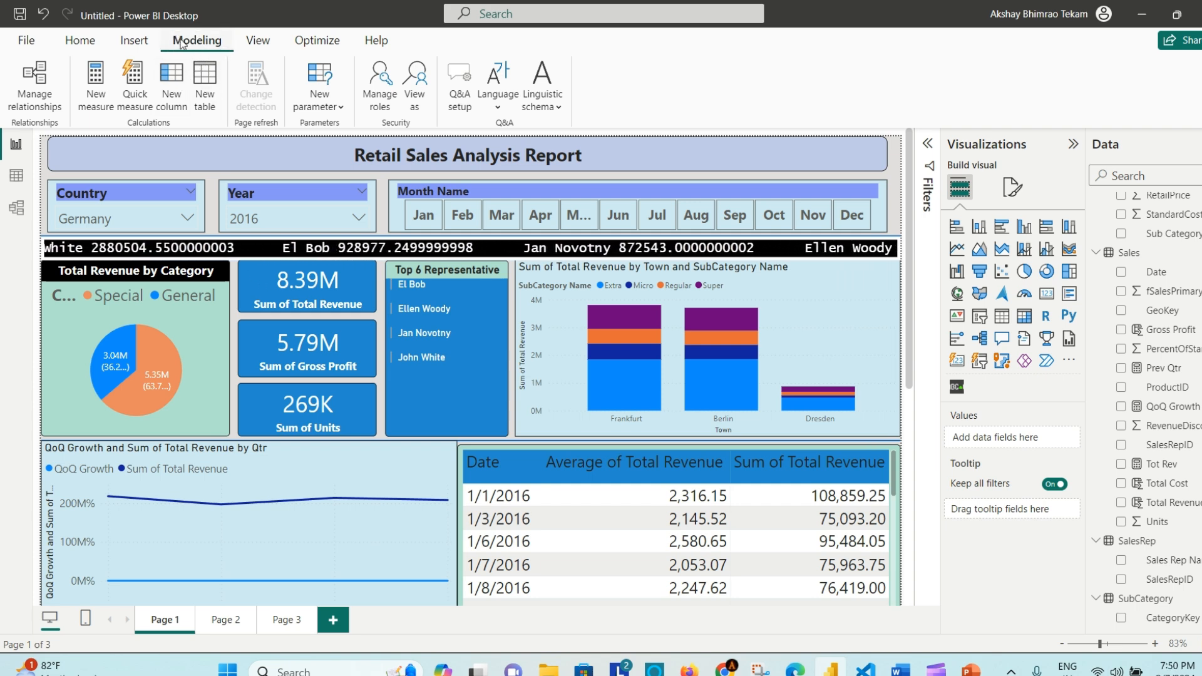
left_click(380, 105)
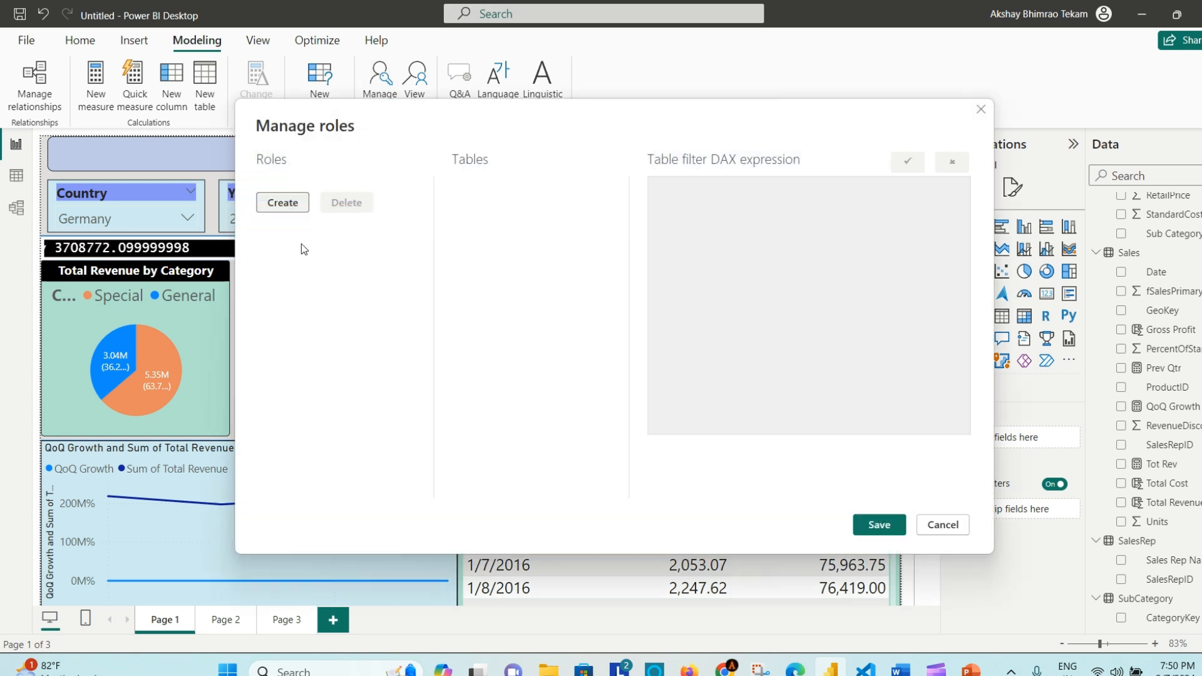
left_click(290, 202)
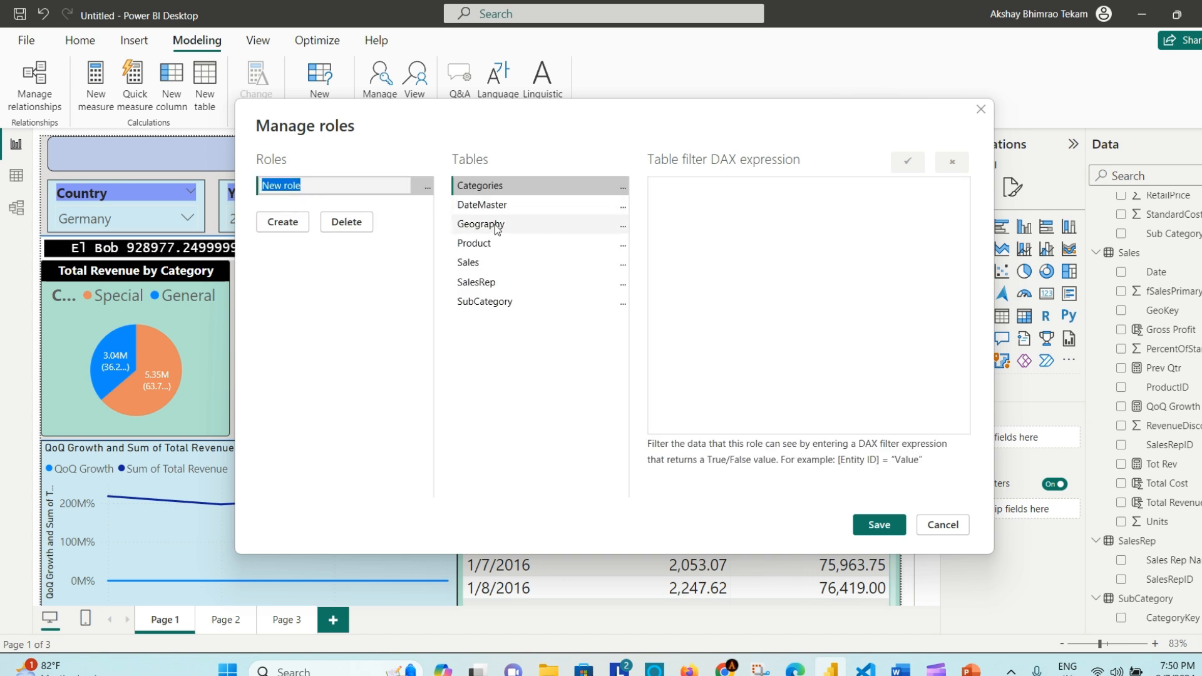
left_click(518, 228)
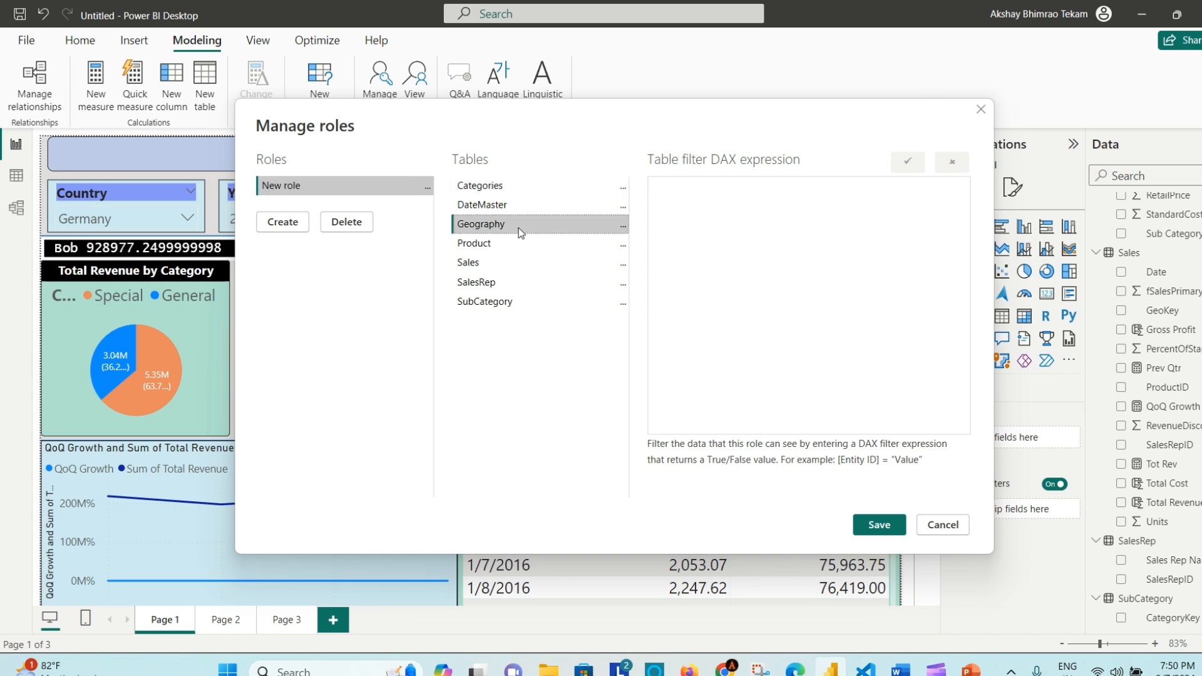
left_click(625, 230)
mouse_move(712, 233)
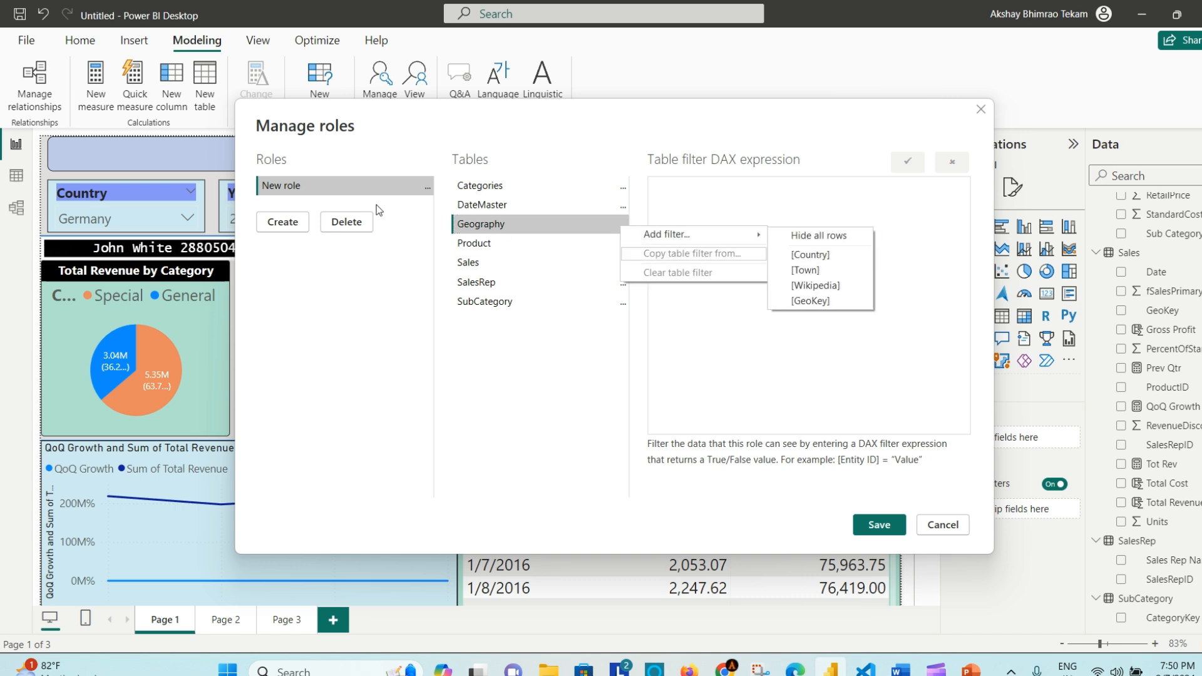
left_click(554, 396)
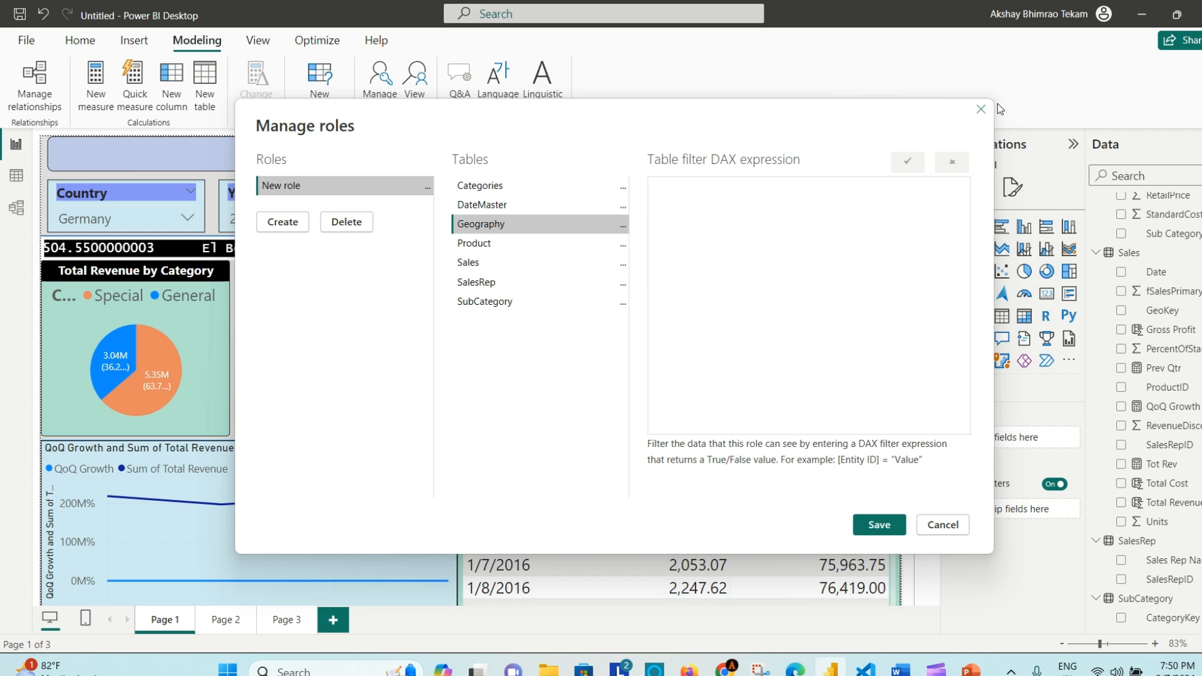
left_click(943, 526)
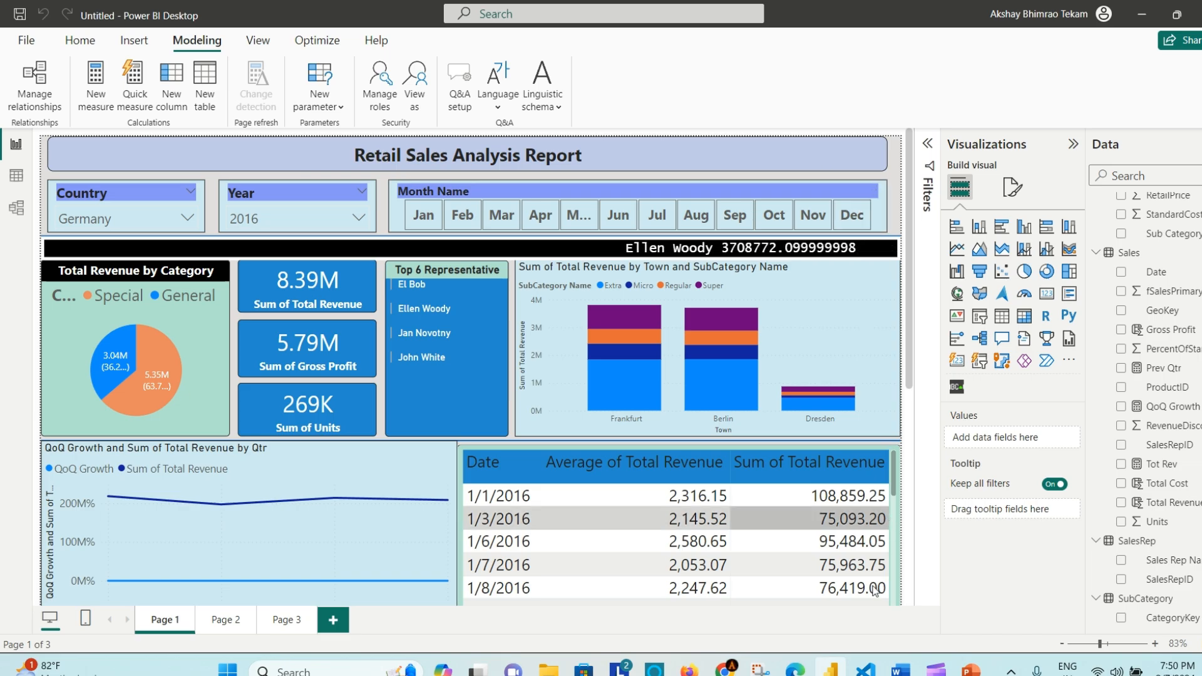
Step: Switch to Visual Studio Code and examine the Publishing and Dashboard Creation section of the project outline
left_click(865, 670)
left_click(456, 349)
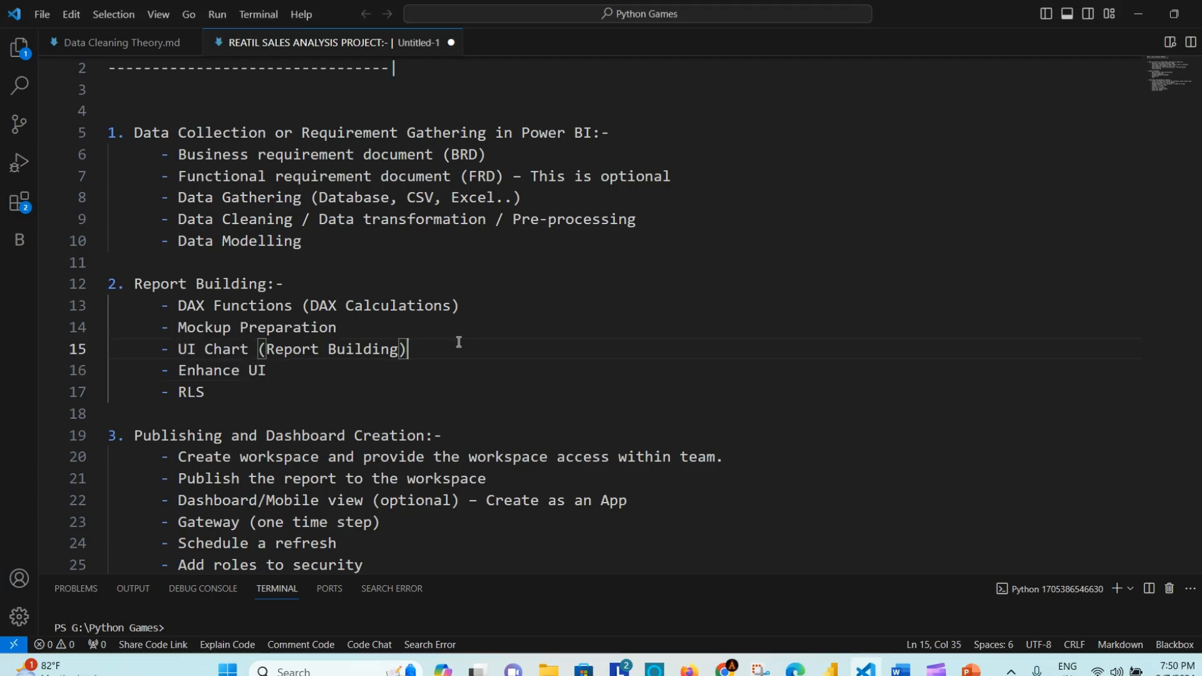
scroll(407, 426, "down", 2)
left_click_drag(376, 500, 110, 316)
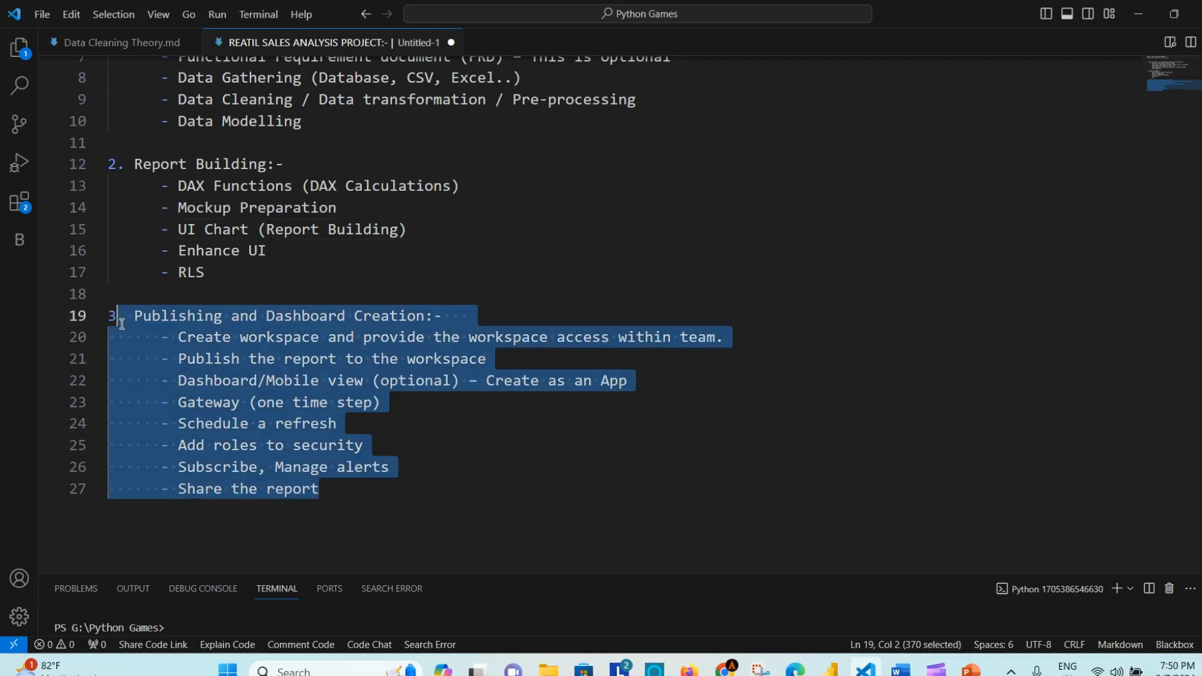
left_click(314, 250)
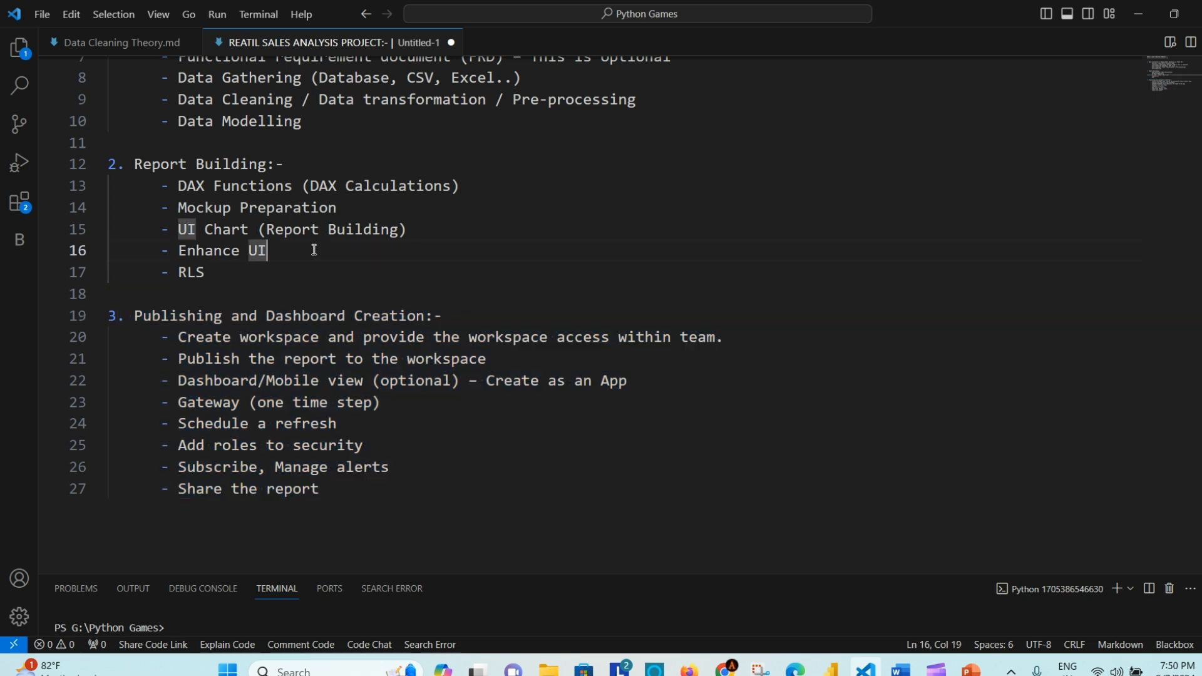